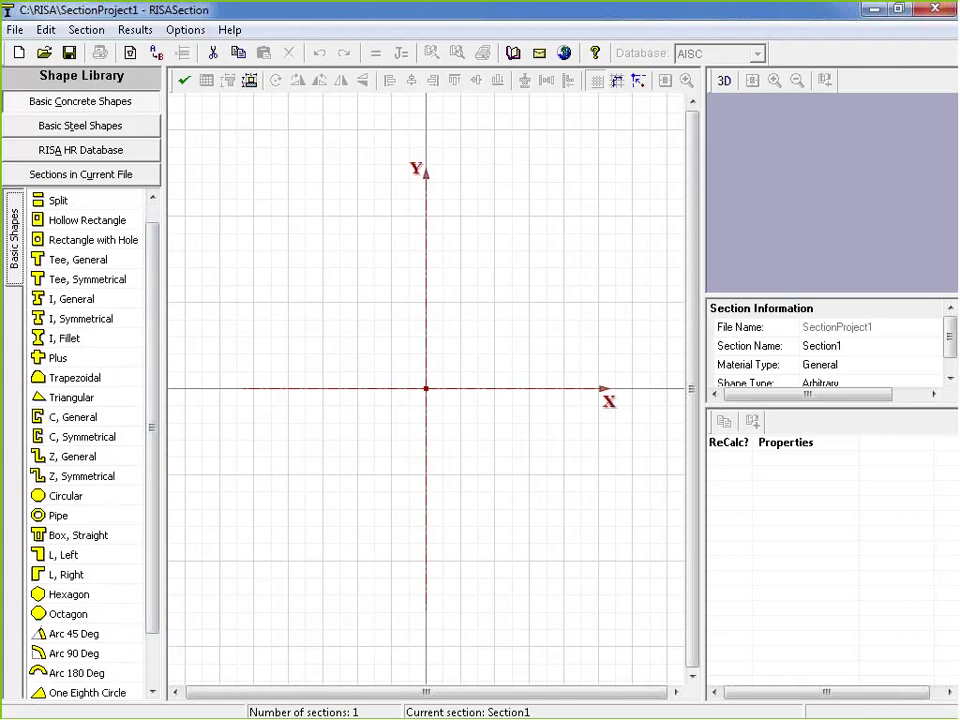
# Step: Look through the shape library's concrete shapes, steel shapes, RISA HR Database and current-file sections
pyautogui.click(112, 103)
pyautogui.click(117, 128)
pyautogui.click(117, 152)
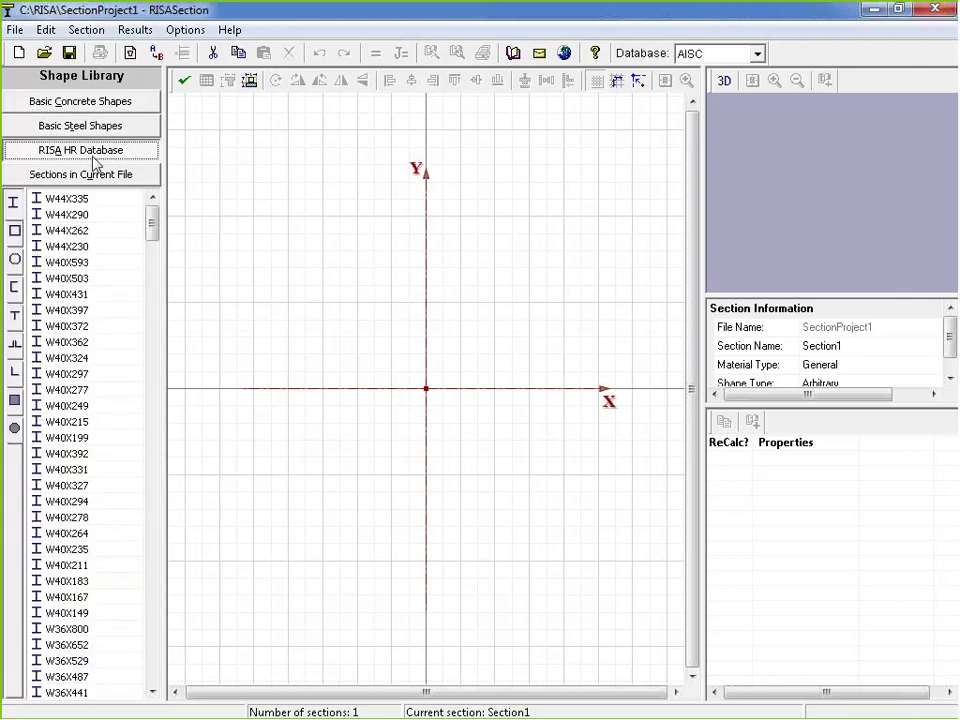
pyautogui.click(127, 176)
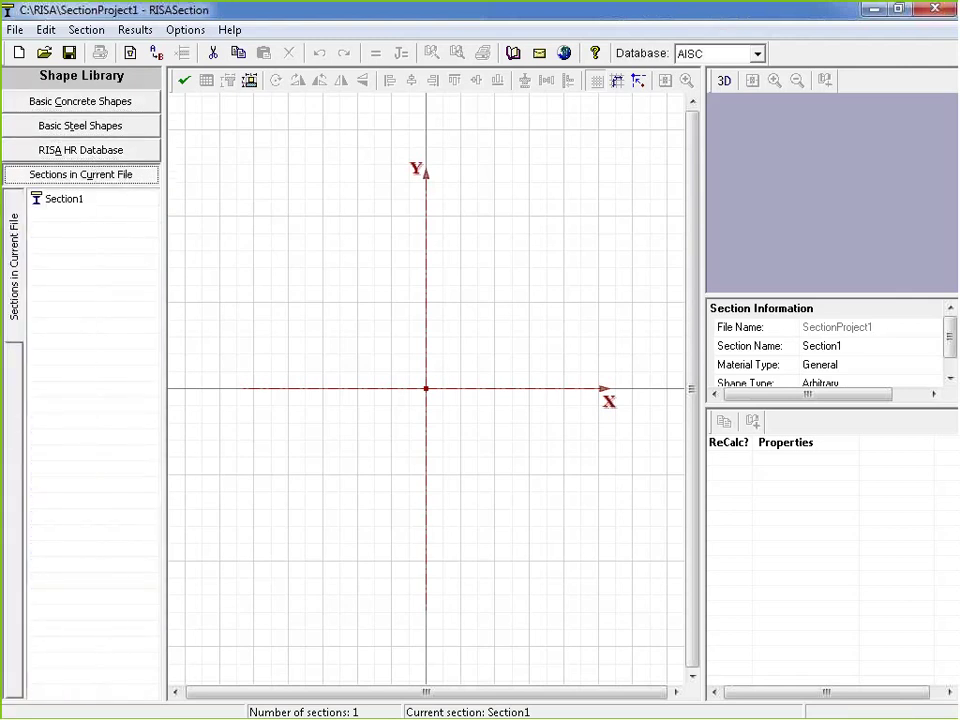
pyautogui.click(69, 177)
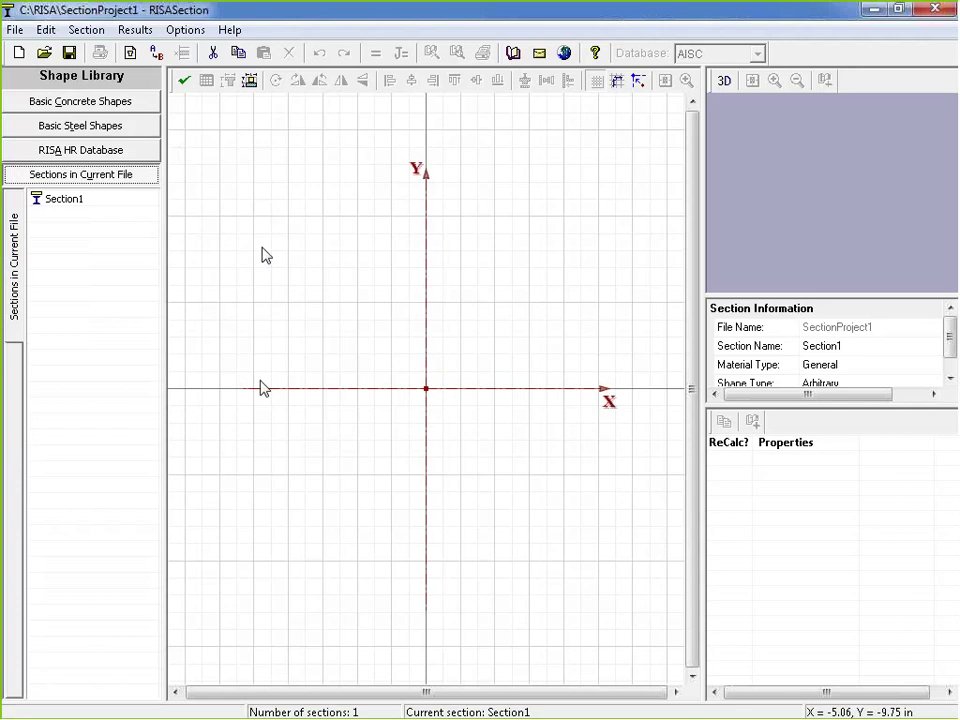
pyautogui.click(60, 200)
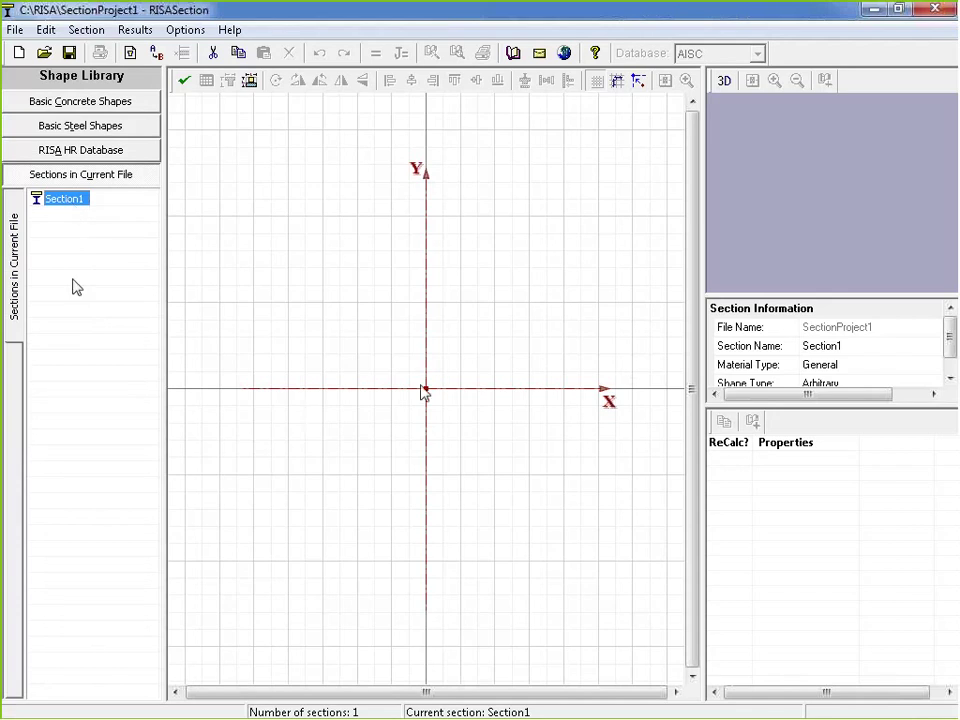
# Step: Find the general I shape among the basic concrete shapes and place it in the drawing area
pyautogui.click(121, 109)
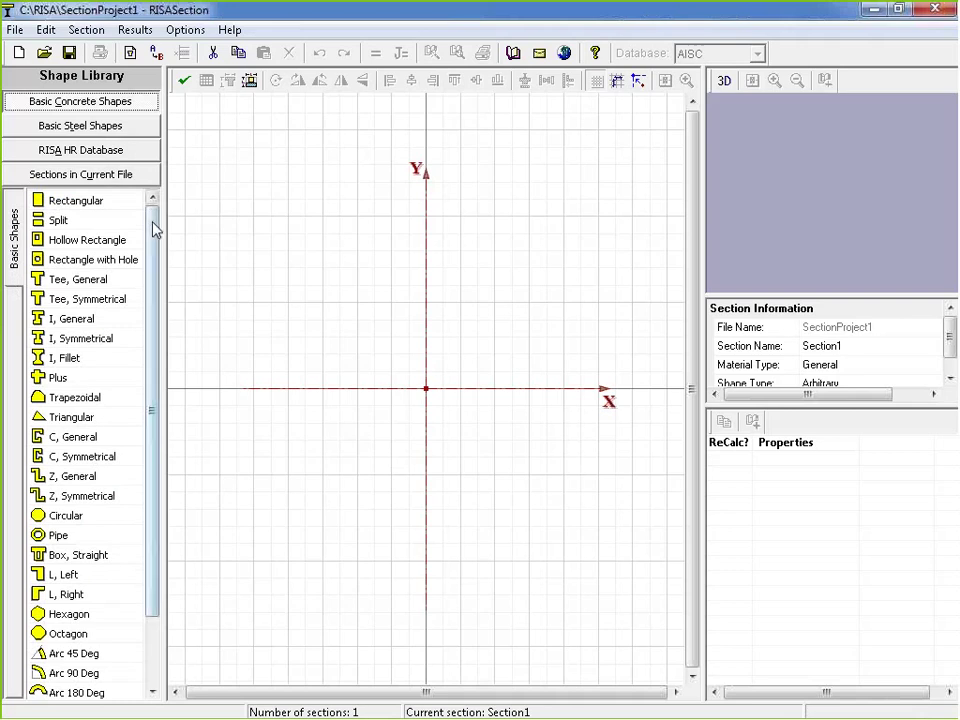
pyautogui.moveTo(154, 242); pyautogui.dragTo(166, 320)
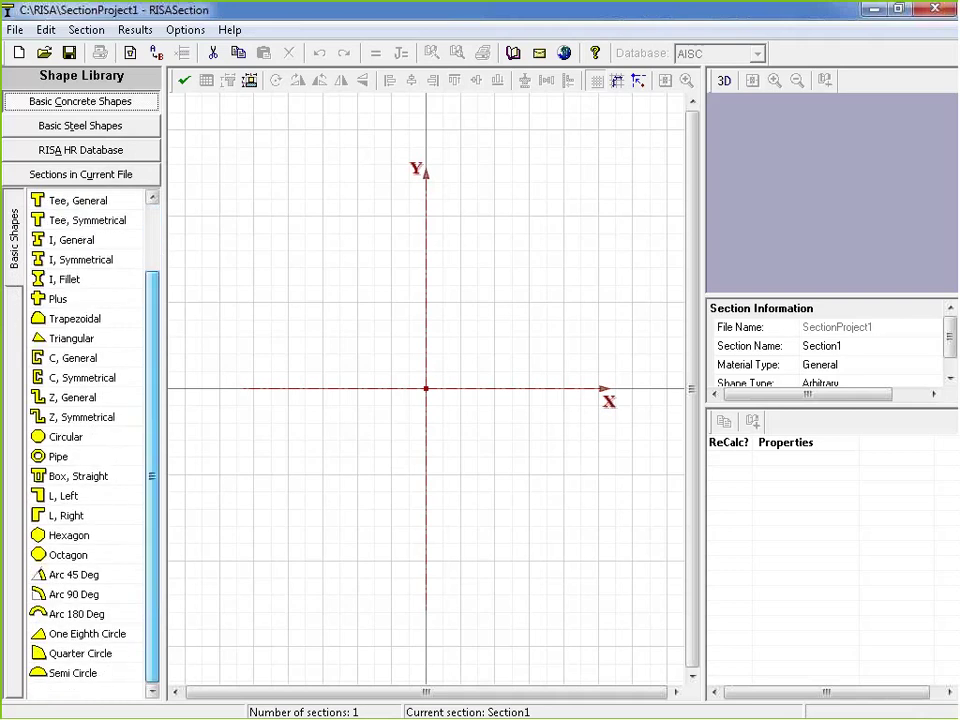
pyautogui.scroll(1, 176, 266)
pyautogui.moveTo(176, 266); pyautogui.dragTo(178, 210)
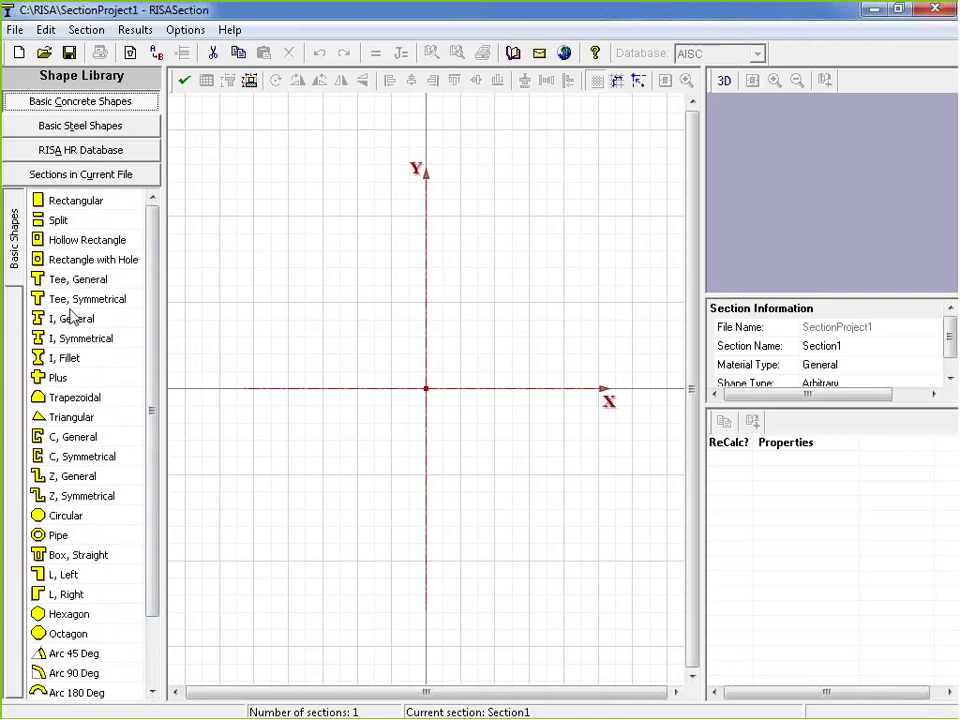
pyautogui.scroll(-2, 154, 300)
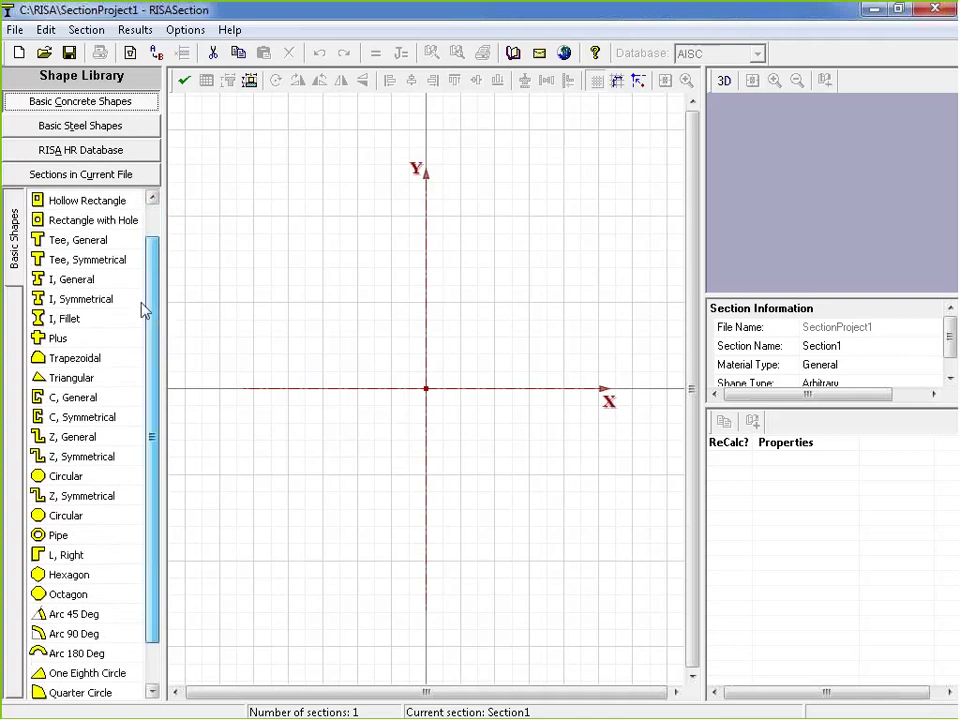
pyautogui.click(70, 281)
pyautogui.moveTo(68, 284); pyautogui.dragTo(197, 521)
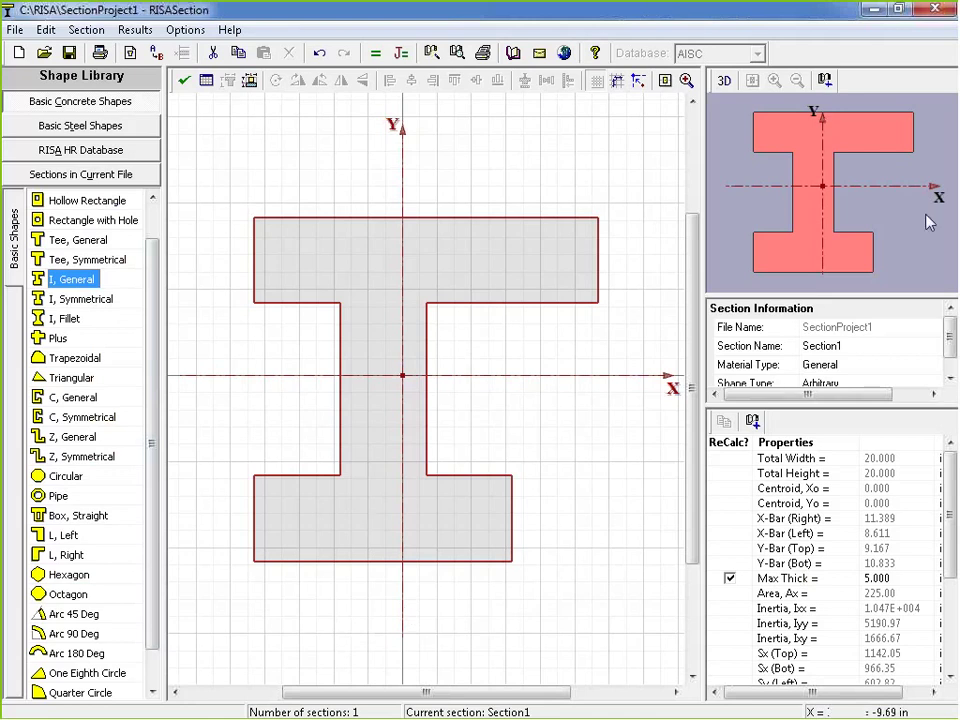
# Step: View the I section in 3D, rotate the model, and return the preview to 2D
pyautogui.click(725, 86)
pyautogui.moveTo(785, 145)
pyautogui.mouseDown()
pyautogui.moveTo(815, 222)
pyautogui.moveTo(795, 165)
pyautogui.mouseUp()
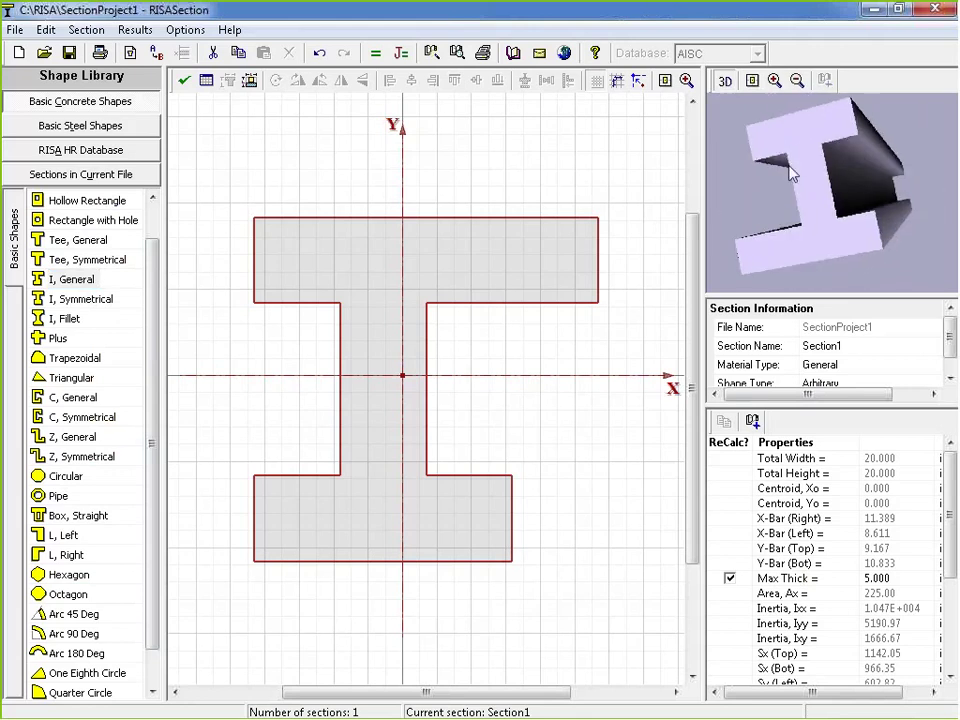
pyautogui.click(727, 82)
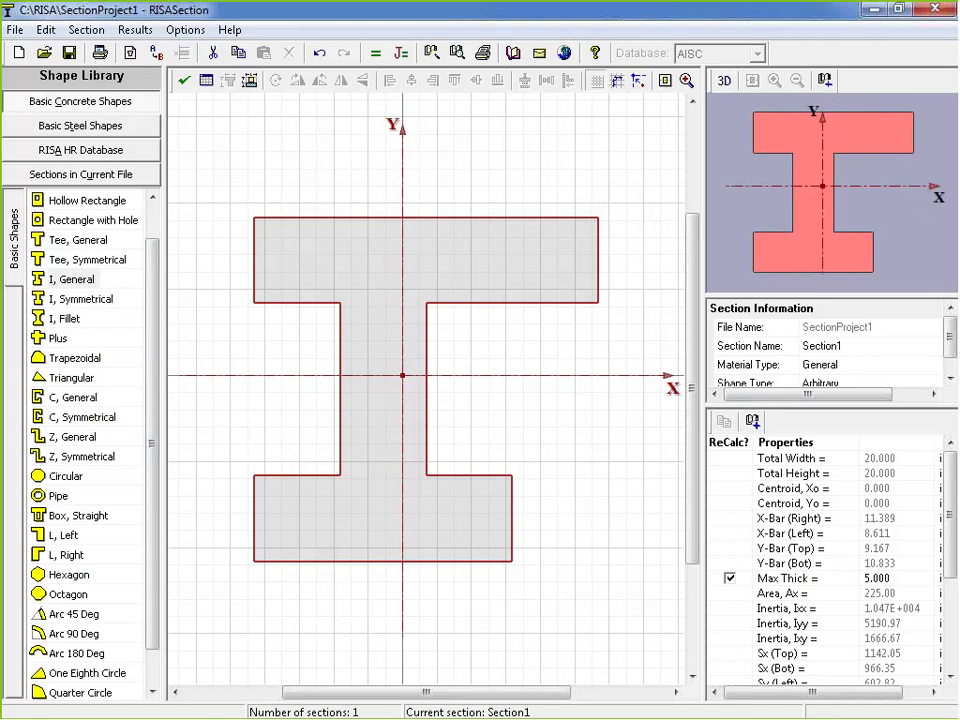
# Step: Open the I shape's dimensions for editing and set the top flange thickness to 4 in on both sides
pyautogui.click(491, 482)
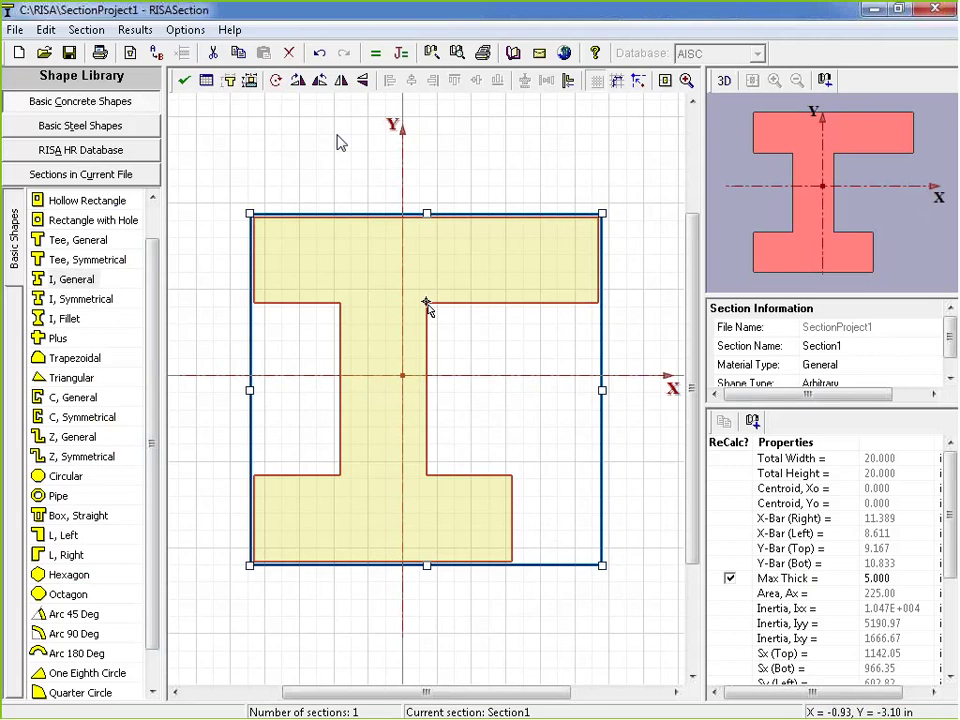
pyautogui.doubleClick(449, 434)
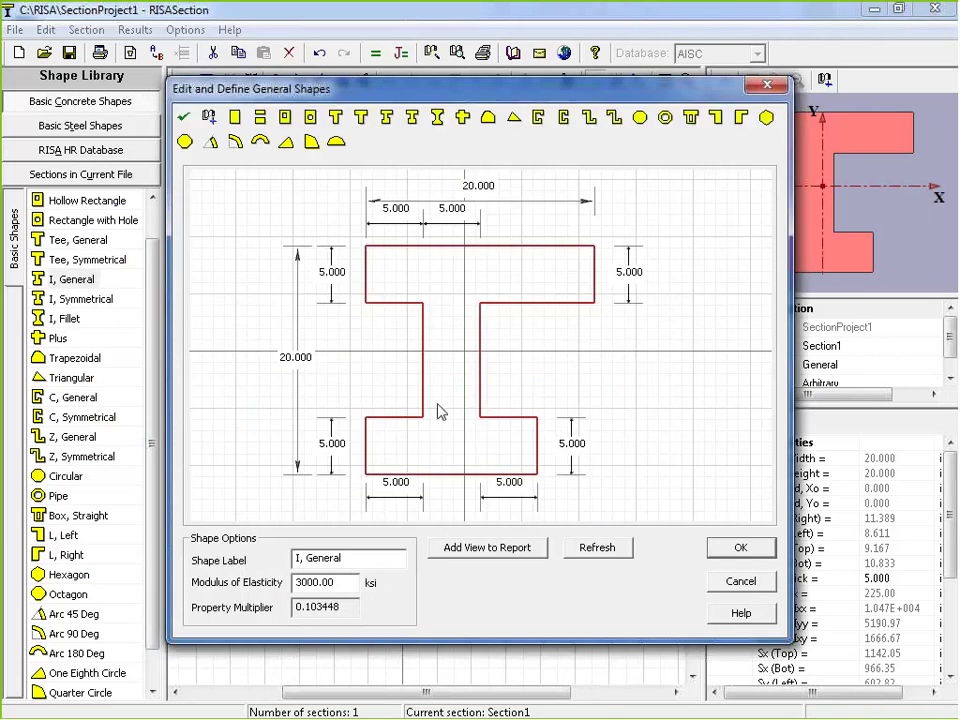
pyautogui.click(331, 276)
pyautogui.doubleClick(331, 274)
pyautogui.write('4')
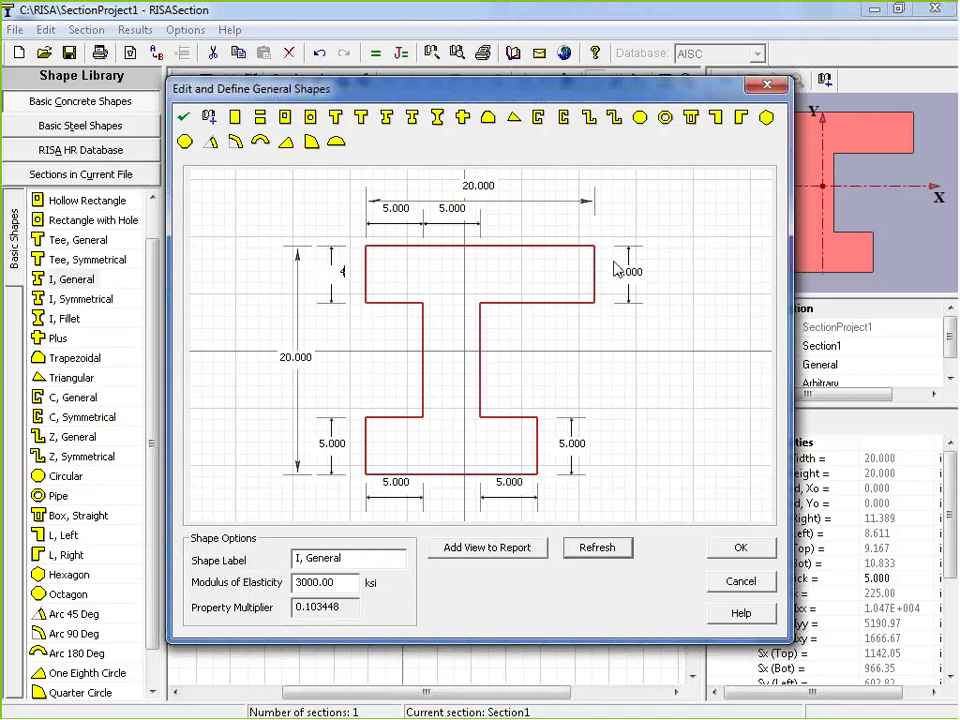
pyautogui.doubleClick(617, 271)
pyautogui.write('4')
pyautogui.press('Return')
# Step: Set the bottom flange projections to 2 in on the right and 6 in on the left, set the overall height to 24 in, and apply
pyautogui.doubleClick(517, 481)
pyautogui.write('2')
pyautogui.press('Return')
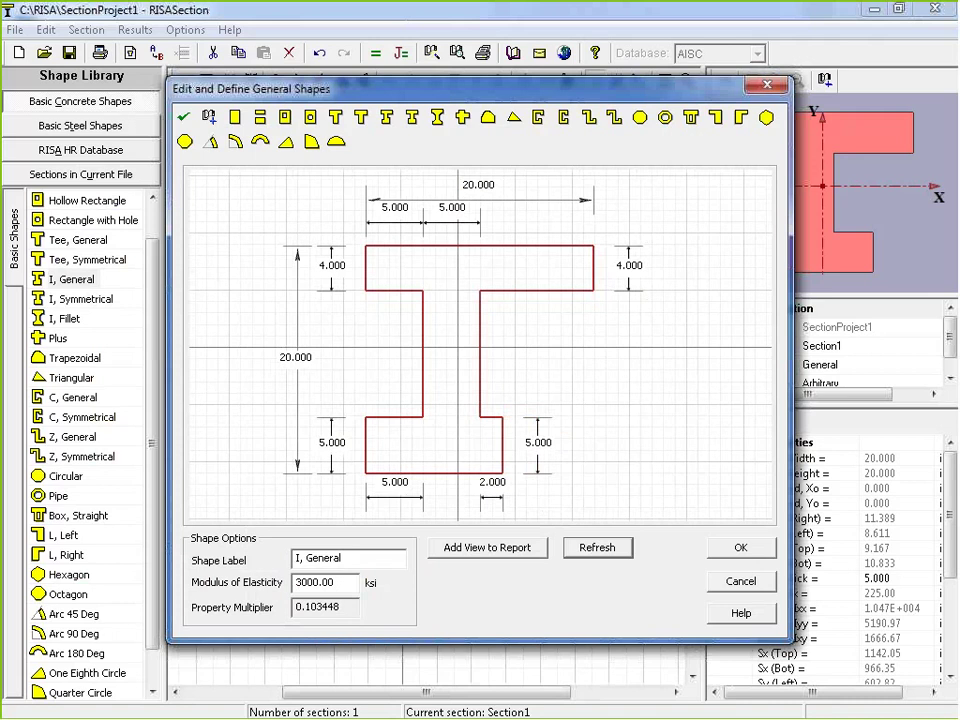
pyautogui.doubleClick(384, 483)
pyautogui.write('6')
pyautogui.click(281, 362)
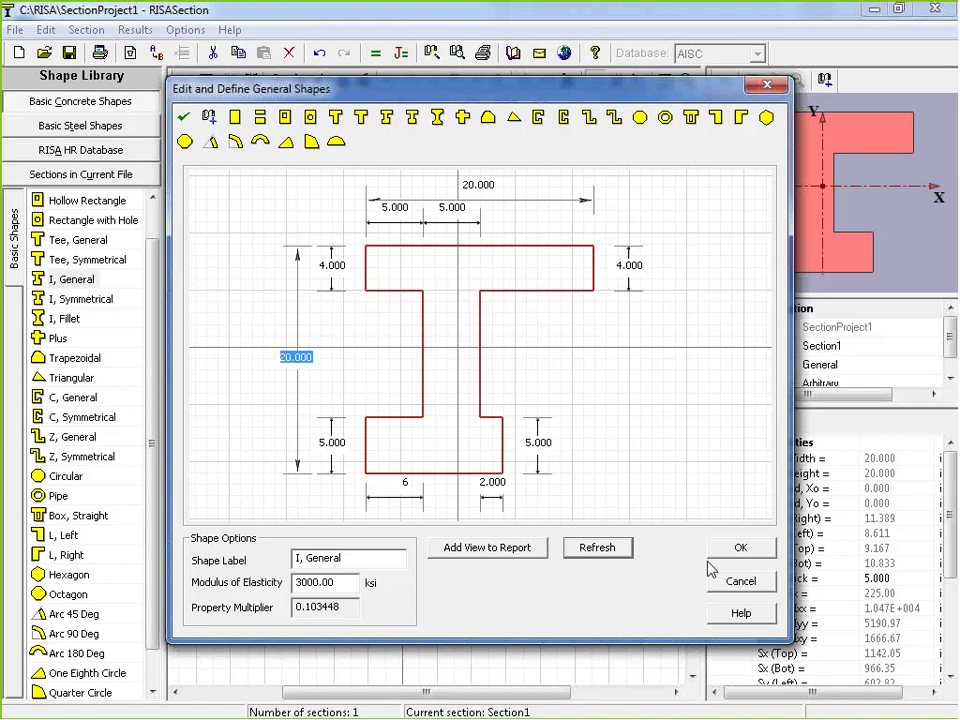
pyautogui.write('24')
pyautogui.click(630, 550)
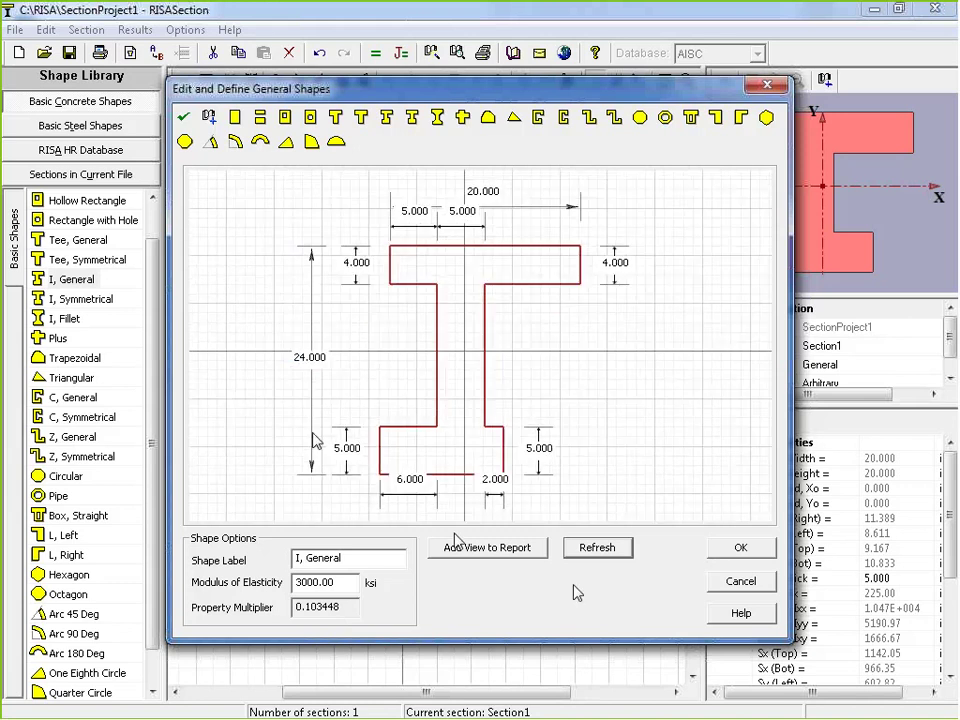
pyautogui.click(742, 546)
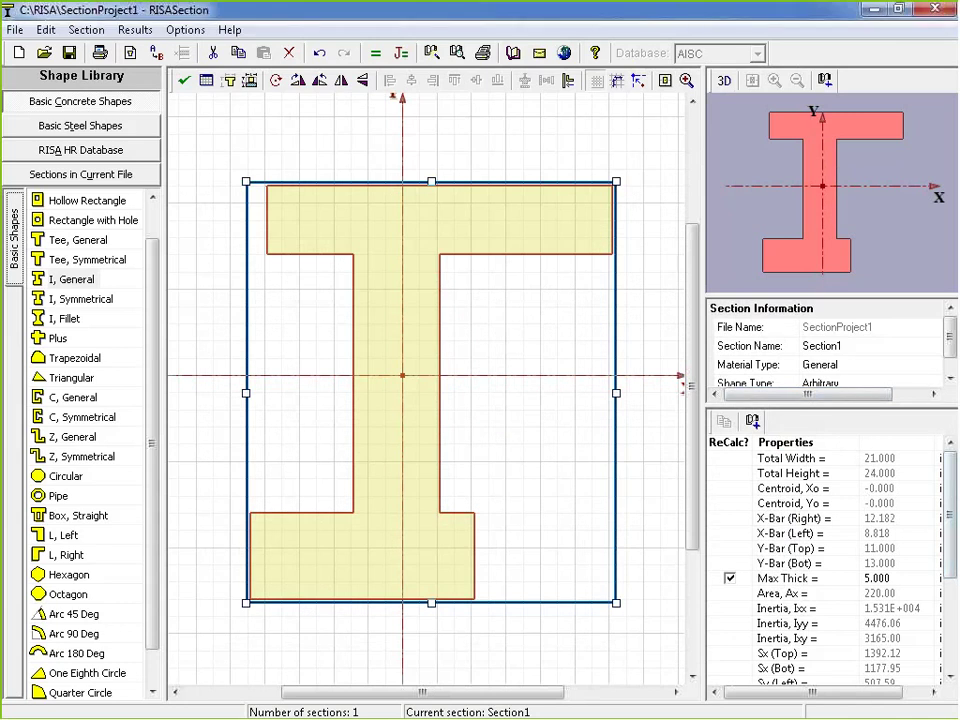
# Step: Review the calculated properties of the I shape and reselect the shape in the drawing
pyautogui.moveTo(952, 510); pyautogui.dragTo(950, 470)
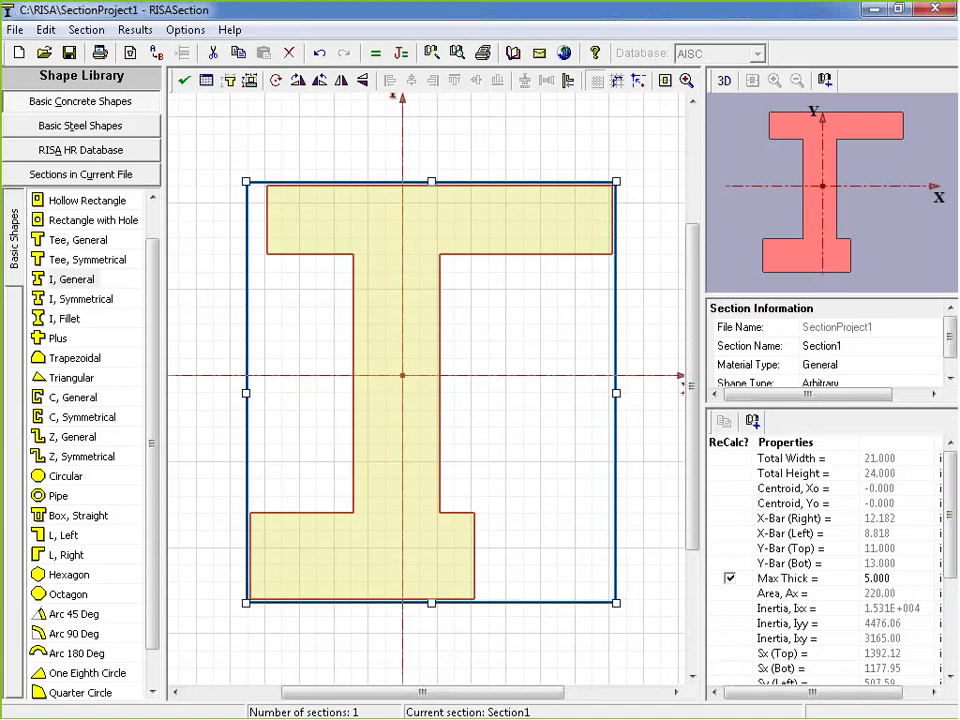
pyautogui.click(499, 257)
pyautogui.click(486, 258)
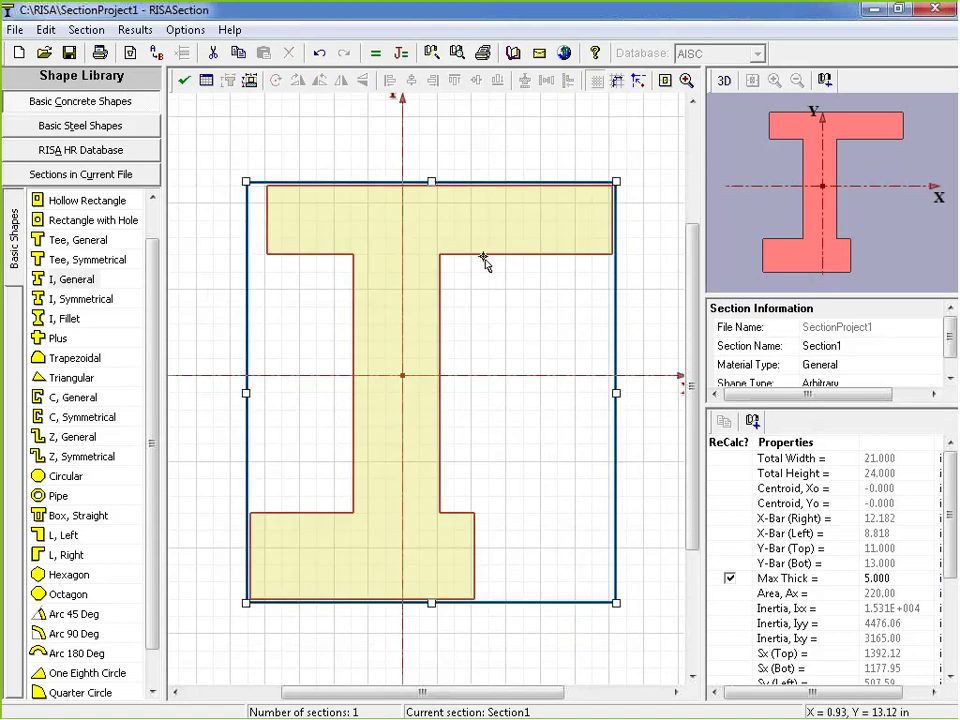
pyautogui.click(484, 262)
pyautogui.click(484, 262)
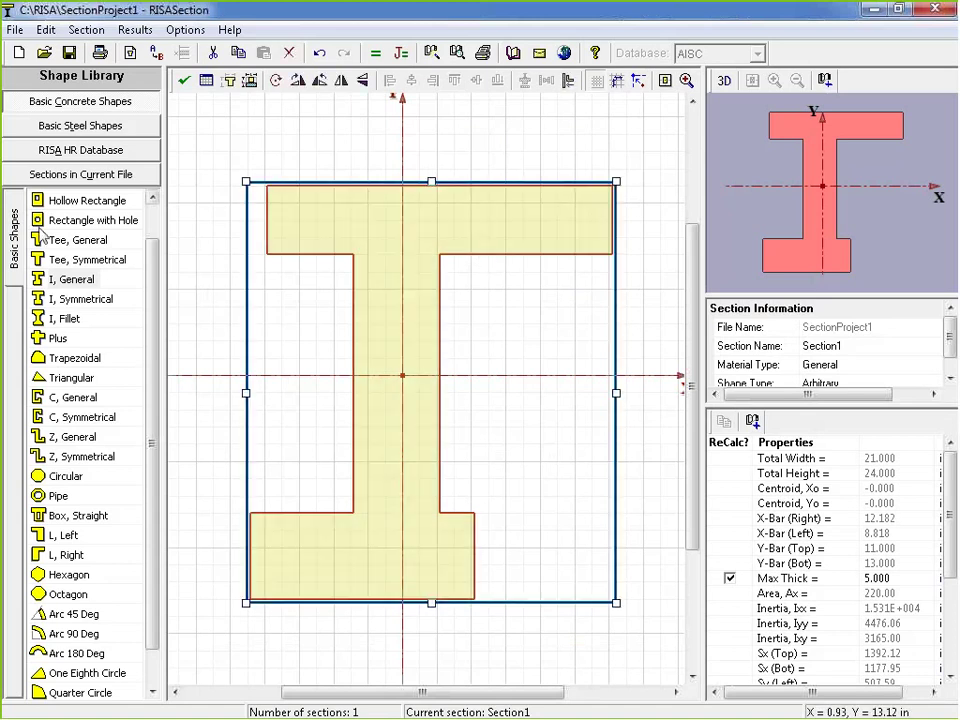
# Step: Replace the I shape's definition with a Rectangle with Hole and set its overall height to 12 in
pyautogui.doubleClick(548, 243)
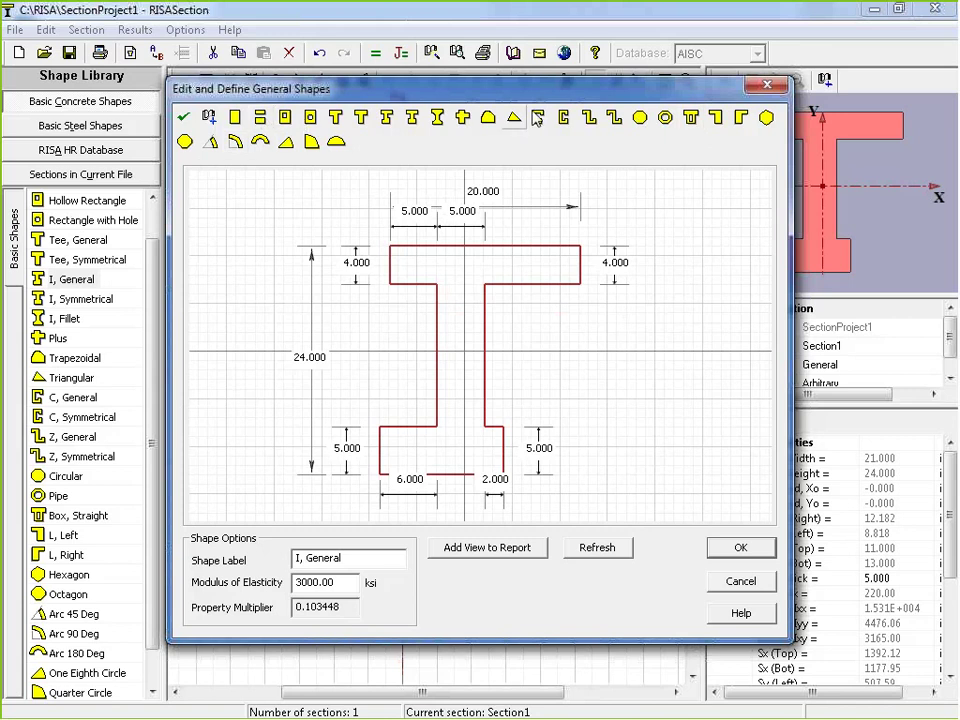
pyautogui.click(311, 118)
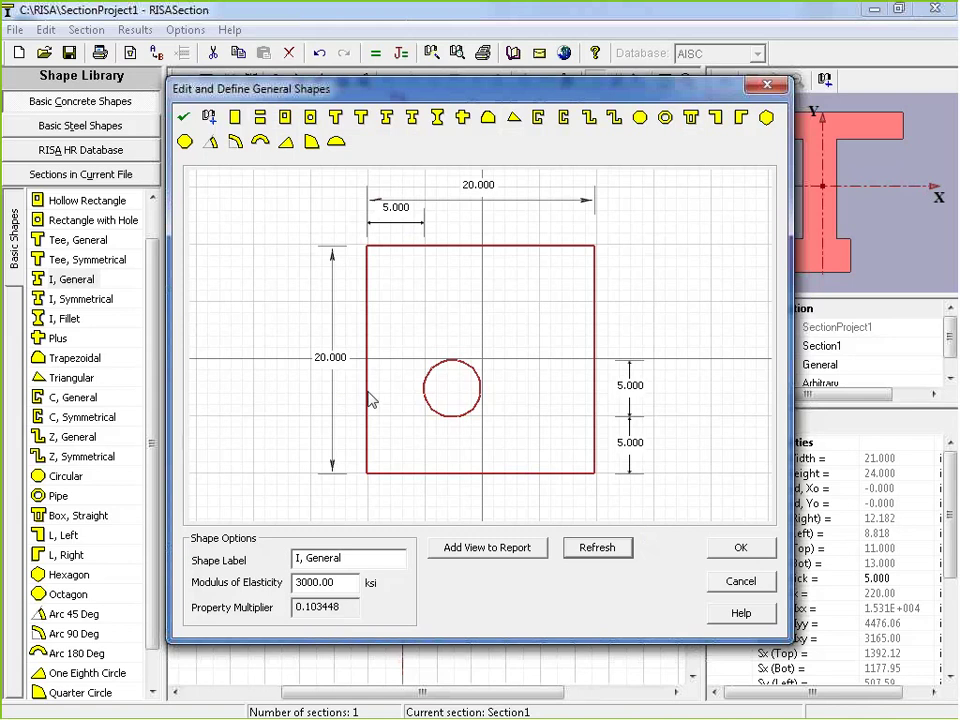
pyautogui.doubleClick(322, 362)
pyautogui.write('12')
pyautogui.press('Return')
# Step: Set the hole's diameter to 3 in and its distance from the bottom edge to 2 in, and apply the changes
pyautogui.doubleClick(613, 388)
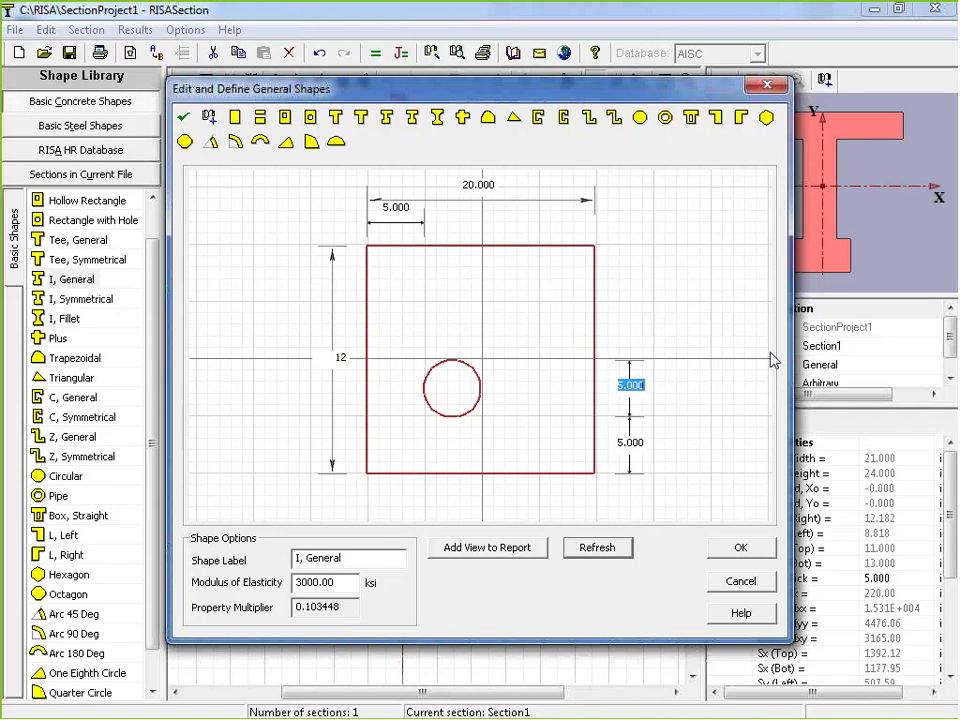
pyautogui.write('4')
pyautogui.press('Return')
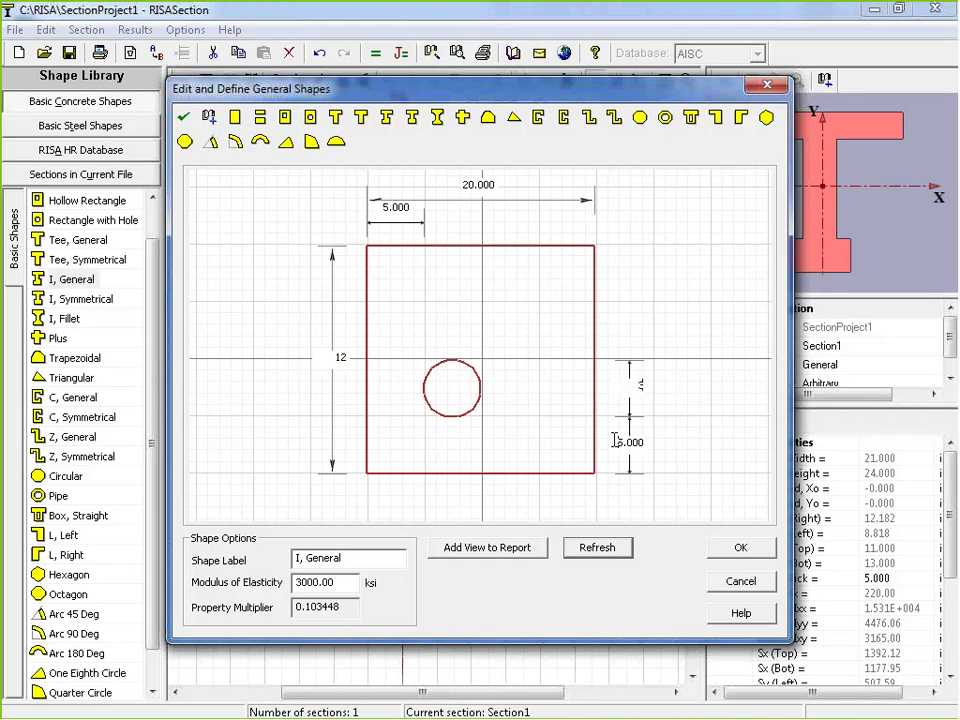
pyautogui.doubleClick(657, 456)
pyautogui.write('4')
pyautogui.press('Return')
pyautogui.click(600, 550)
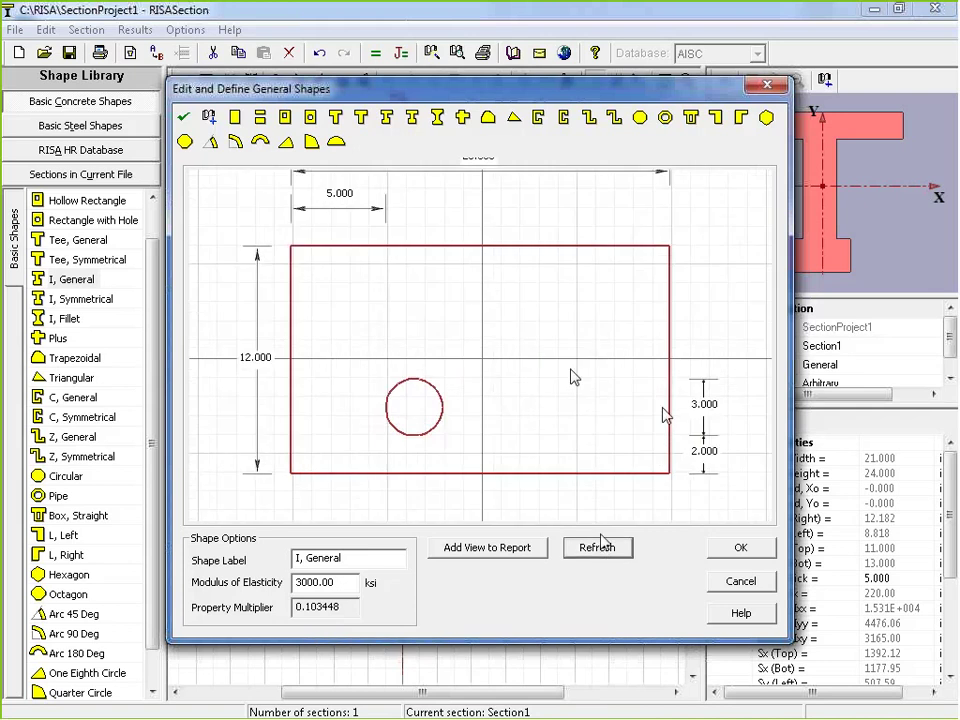
pyautogui.click(748, 556)
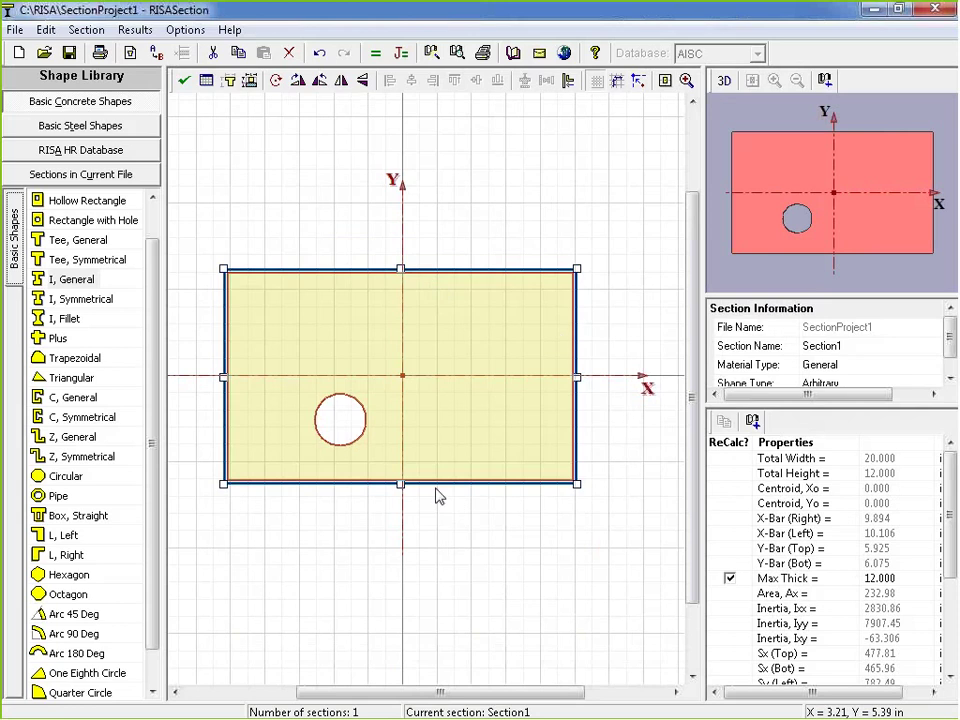
# Step: Reselect the rectangle with hole and squash it from its upper edge to a height of about 5.7 in
pyautogui.click(448, 204)
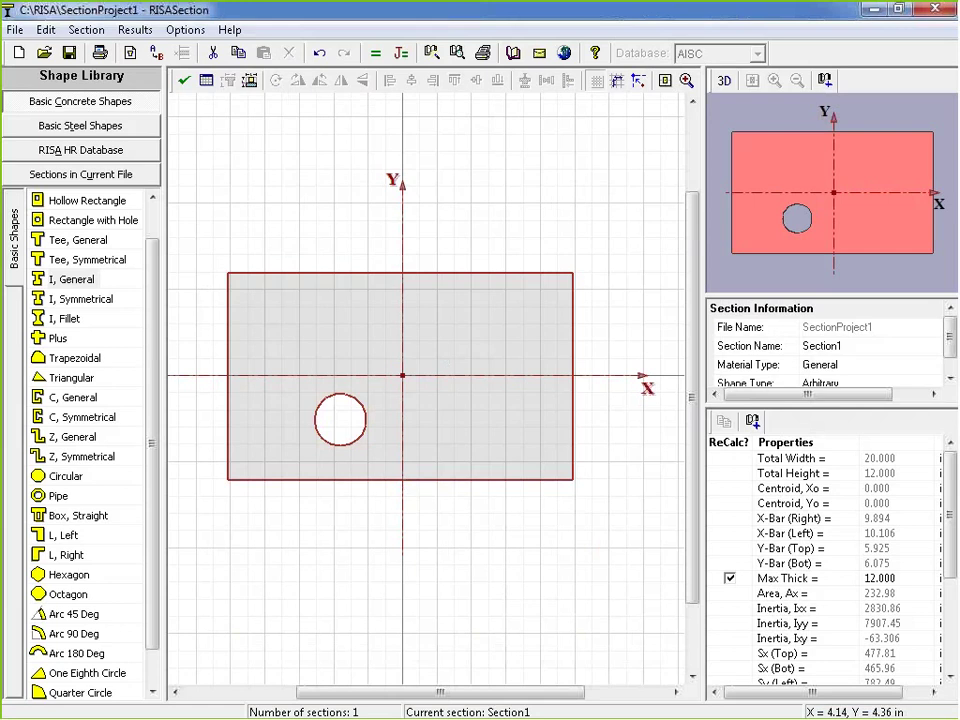
pyautogui.click(489, 446)
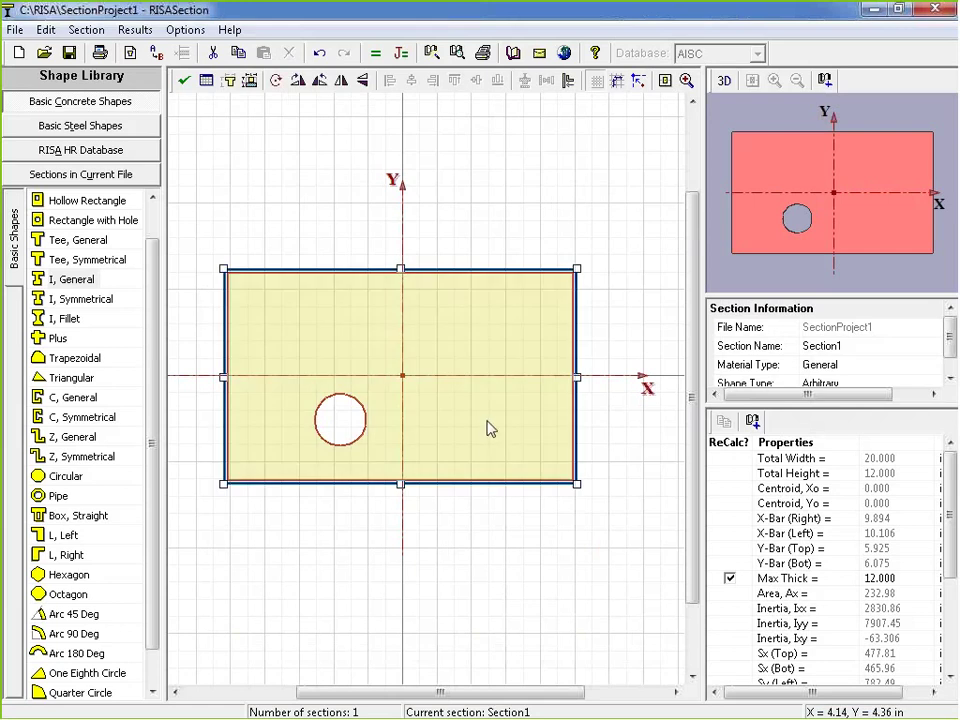
pyautogui.moveTo(401, 270); pyautogui.dragTo(400, 323)
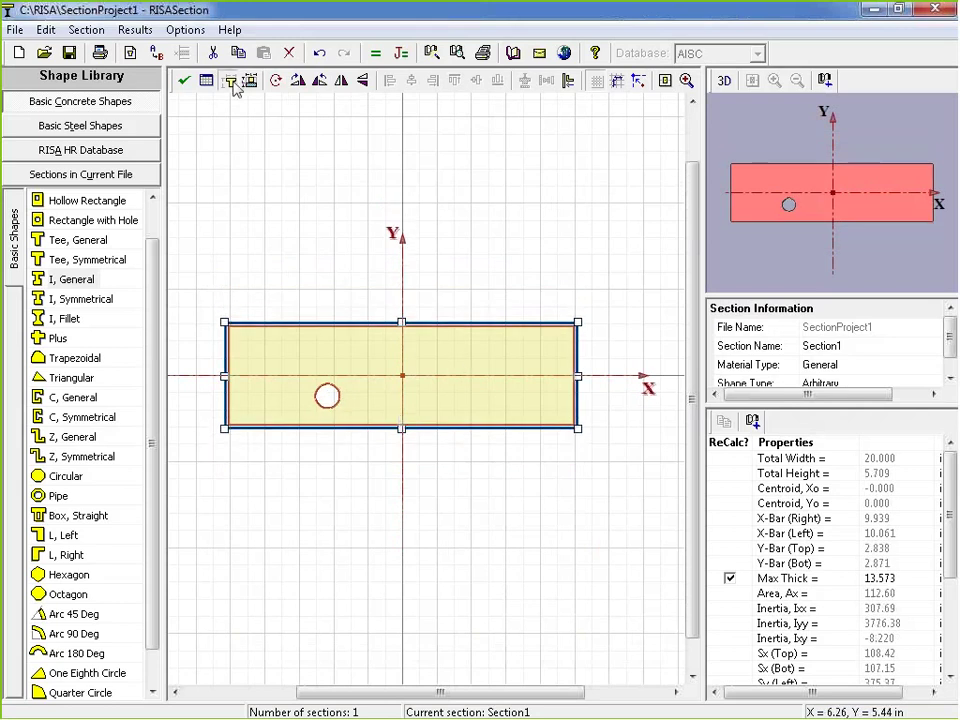
# Step: Edit the rectangle's dimensions: overall height 6 in, hole diameter 2 in, and hole distance from the bottom edge 2 in
pyautogui.doubleClick(400, 420)
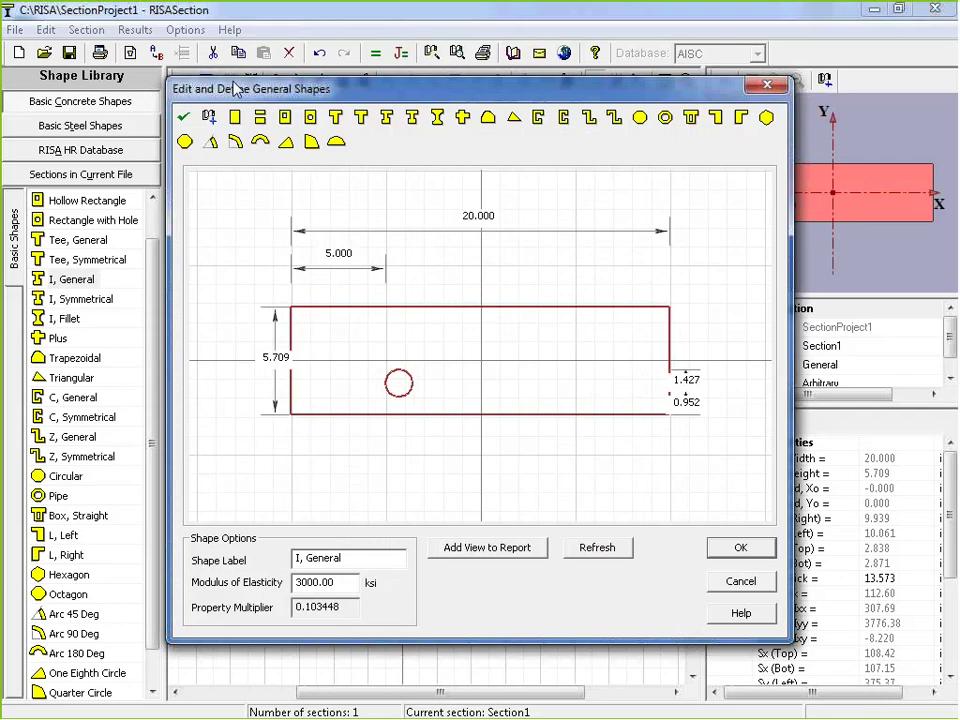
pyautogui.doubleClick(495, 215)
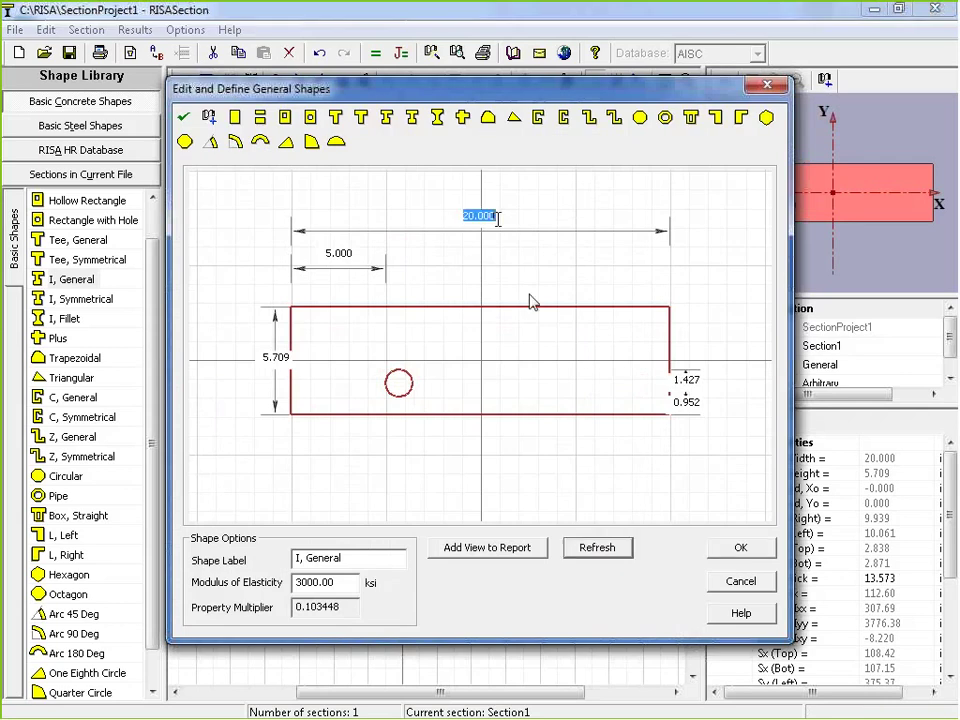
pyautogui.press('Tab')
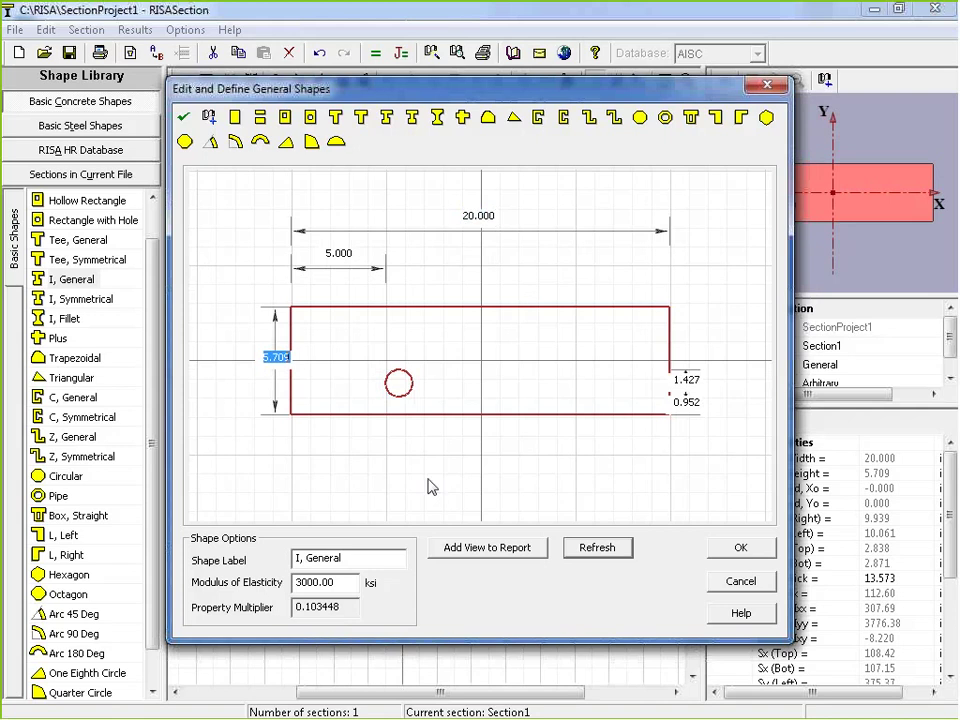
pyautogui.write('60')
pyautogui.press('BackSpace')
pyautogui.click(672, 379)
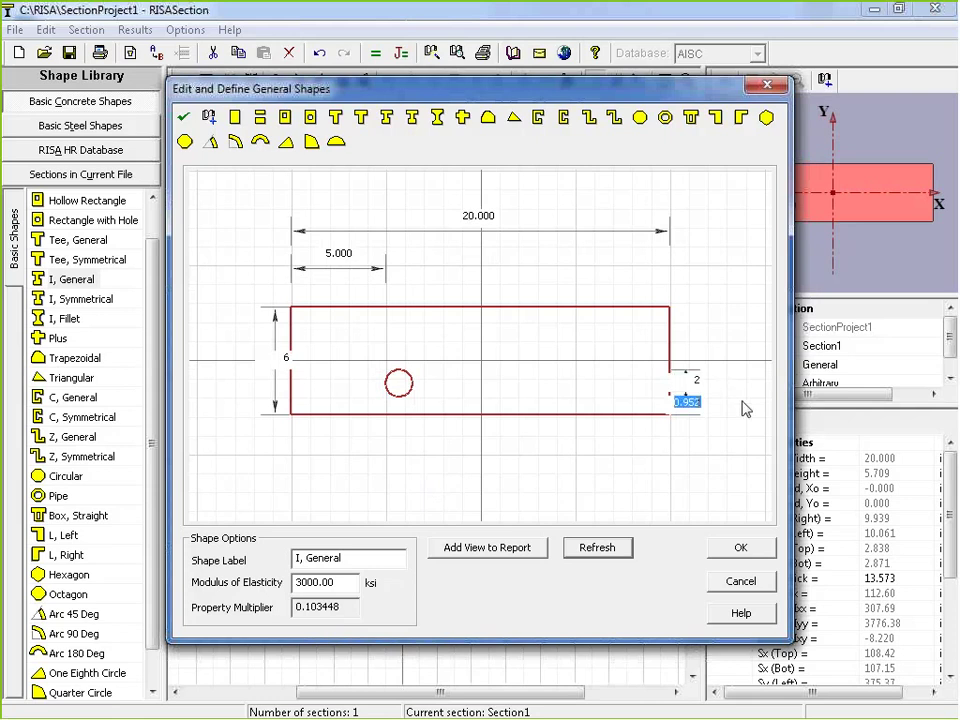
pyautogui.write('4')
# Step: Set the rectangle's overall width to 12 in and apply the shape changes
pyautogui.doubleClick(464, 215)
pyautogui.write('12')
pyautogui.press('Return')
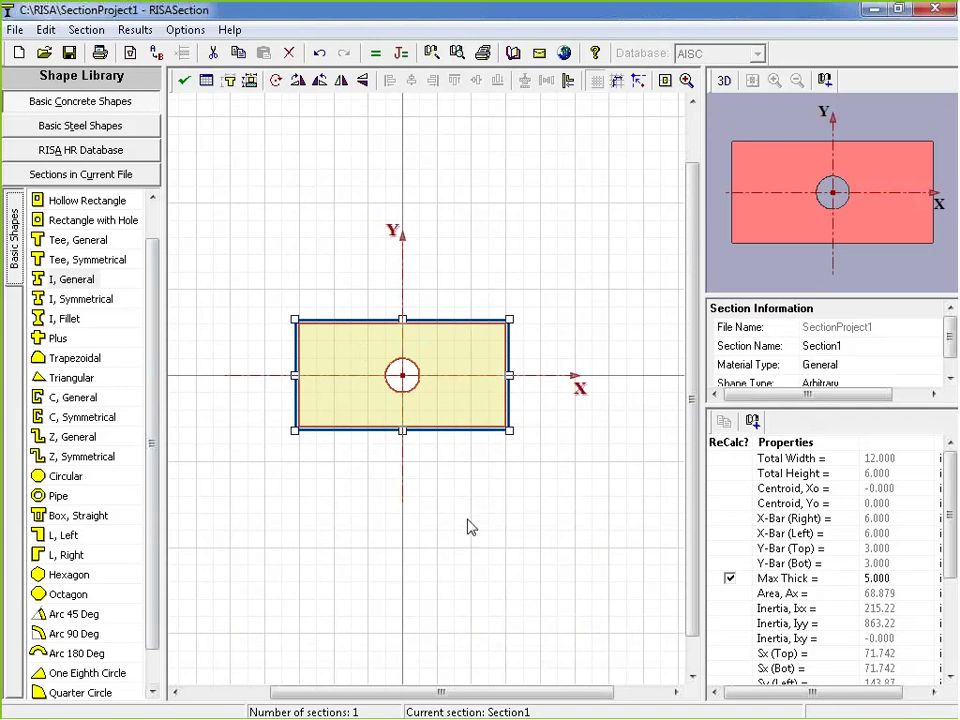
# Step: Place a hot-rolled Wide Flange from the basic steel shapes into the section containing the concrete rectangle with hole
pyautogui.click(426, 274)
pyautogui.click(465, 458)
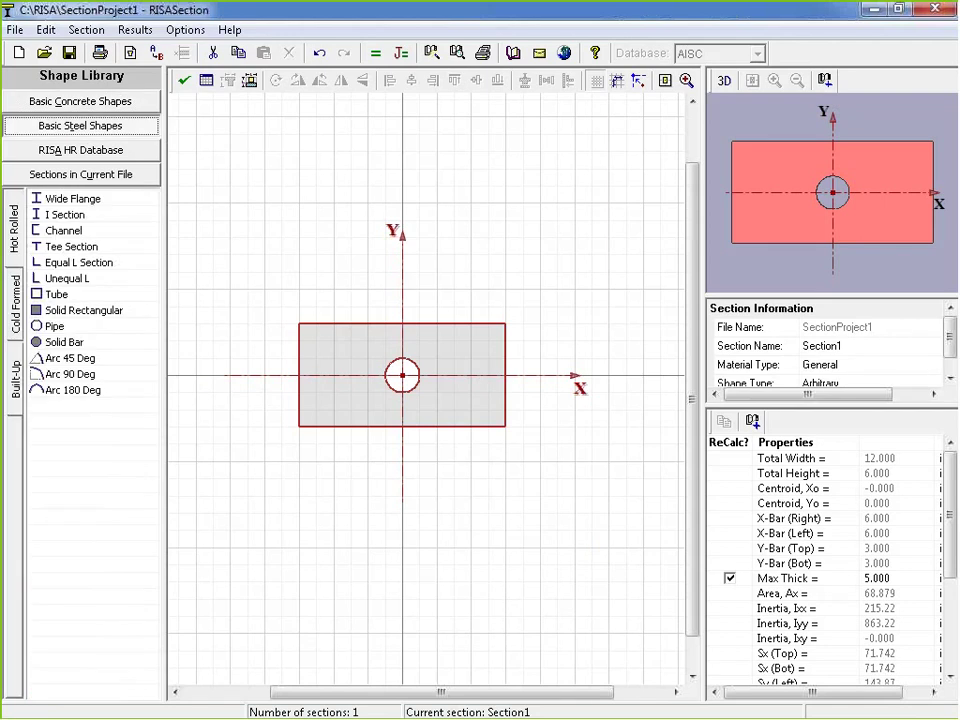
pyautogui.click(64, 204)
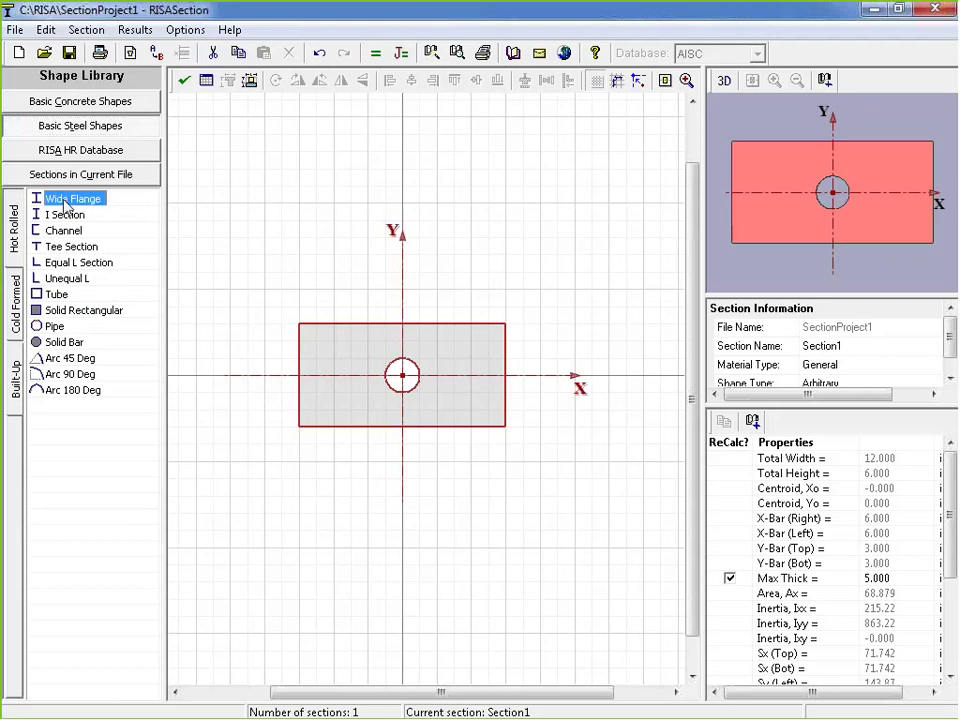
pyautogui.moveTo(64, 204); pyautogui.dragTo(259, 489)
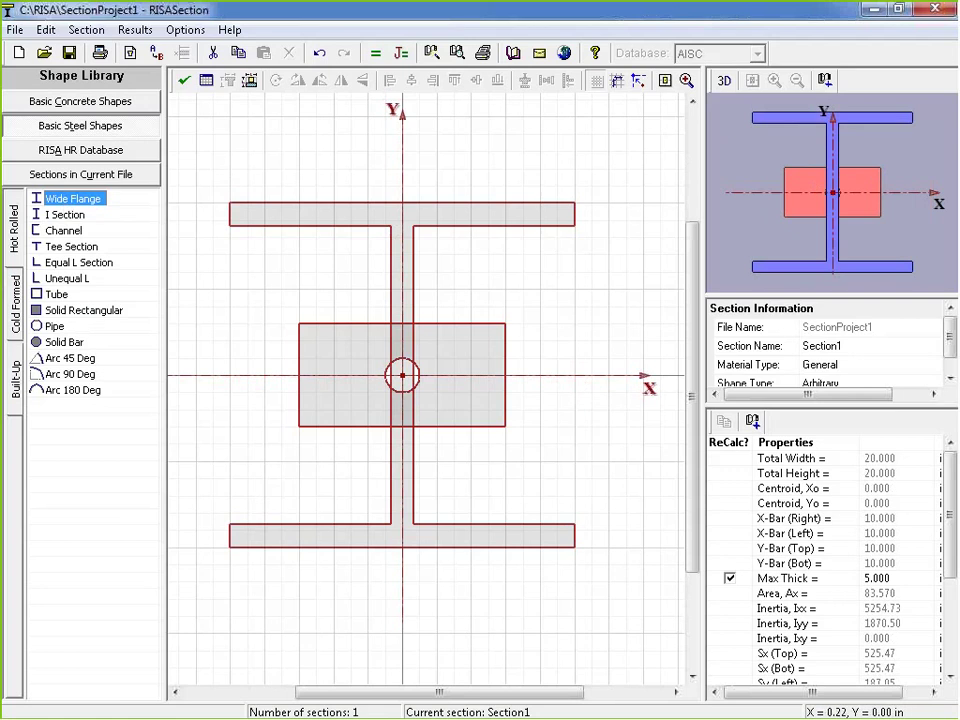
# Step: Edit the wide flange's dimensions: overall depth 10 in, flange width 6 in and web thickness 0.75 in
pyautogui.doubleClick(492, 531)
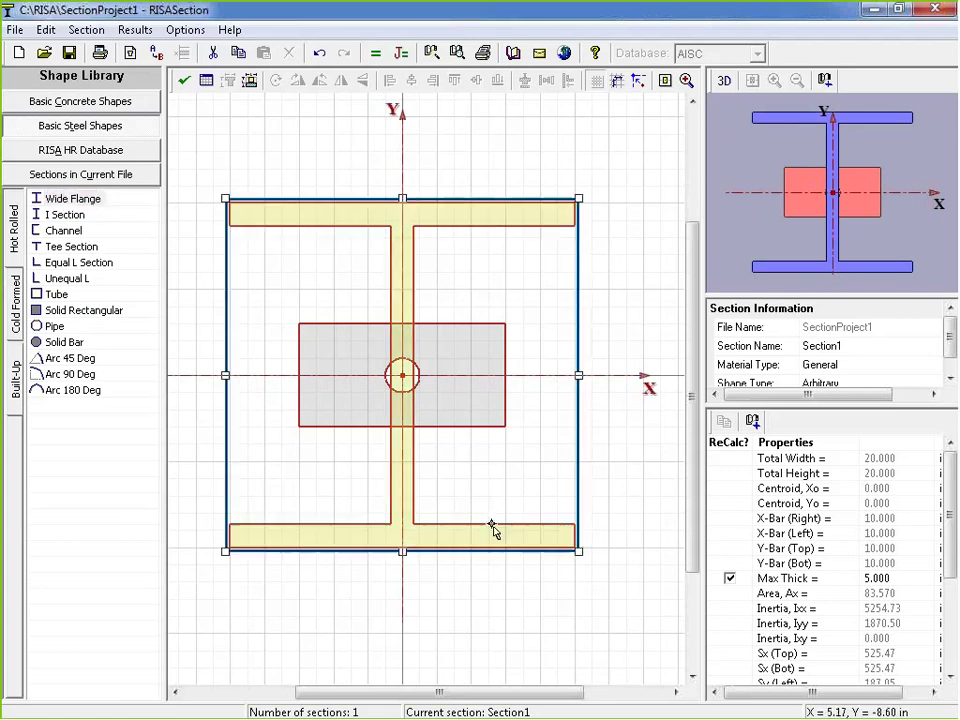
pyautogui.click(340, 347)
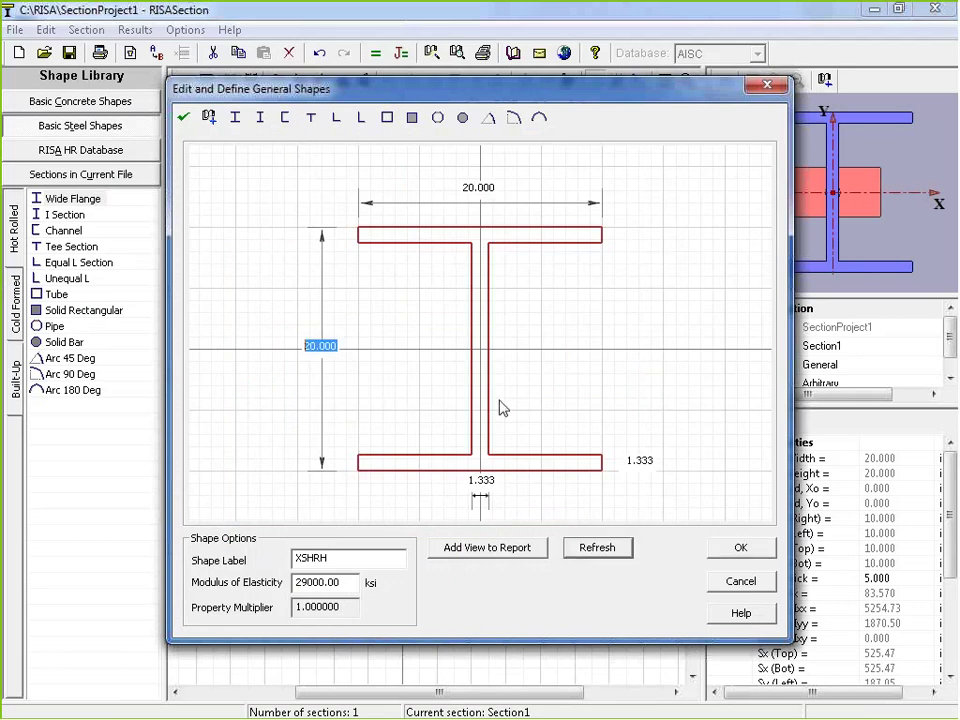
pyautogui.write('10')
pyautogui.click(480, 186)
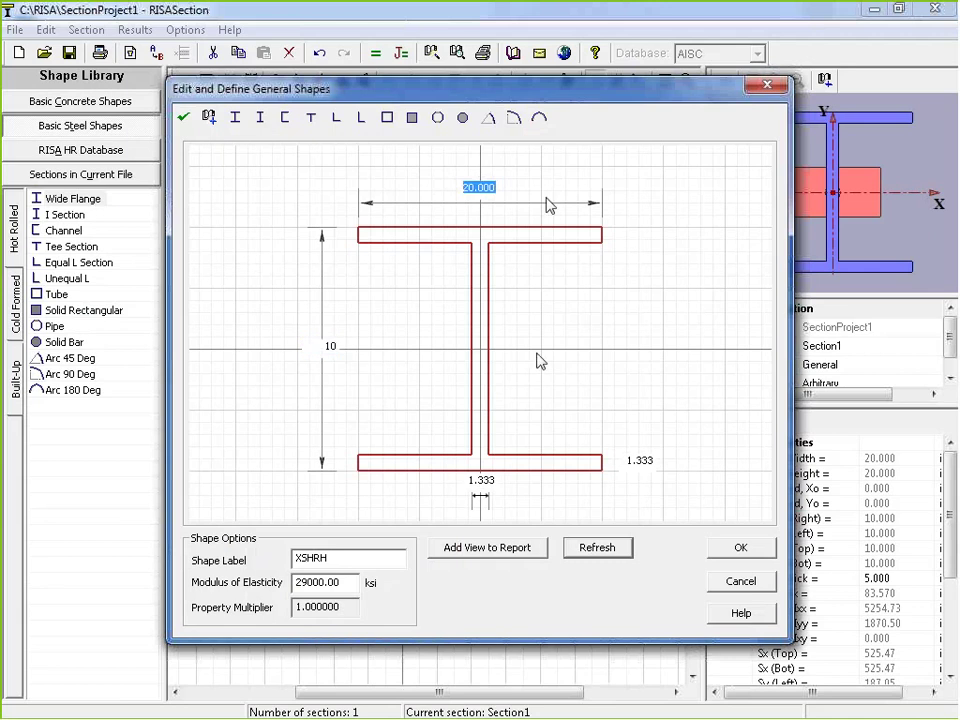
pyautogui.write('6')
pyautogui.click(481, 480)
pyautogui.write('1')
pyautogui.write('.75')
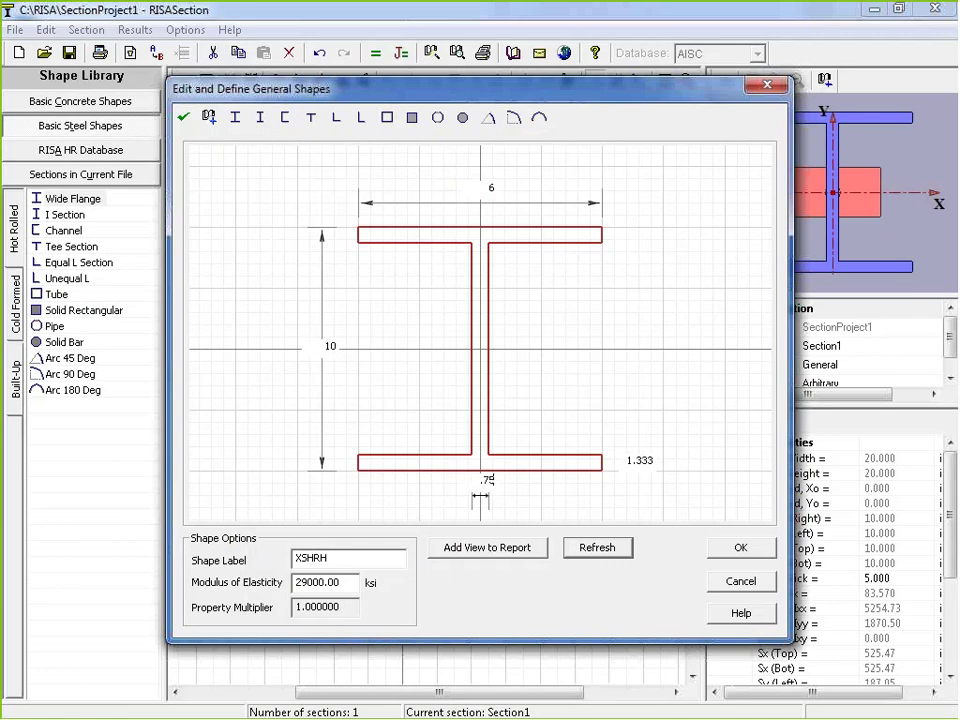
pyautogui.press('Return')
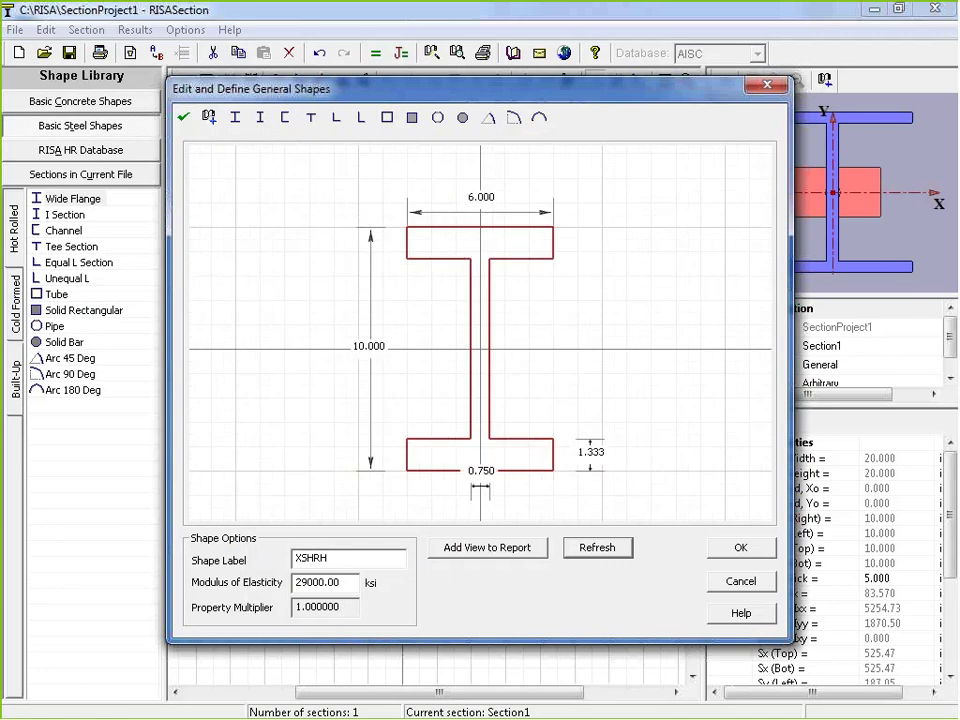
# Step: Set the wide flange's flange thickness to 0.75 in and apply the shape changes
pyautogui.click(591, 452)
pyautogui.press('BackSpace')
pyautogui.write('.75')
pyautogui.click(600, 549)
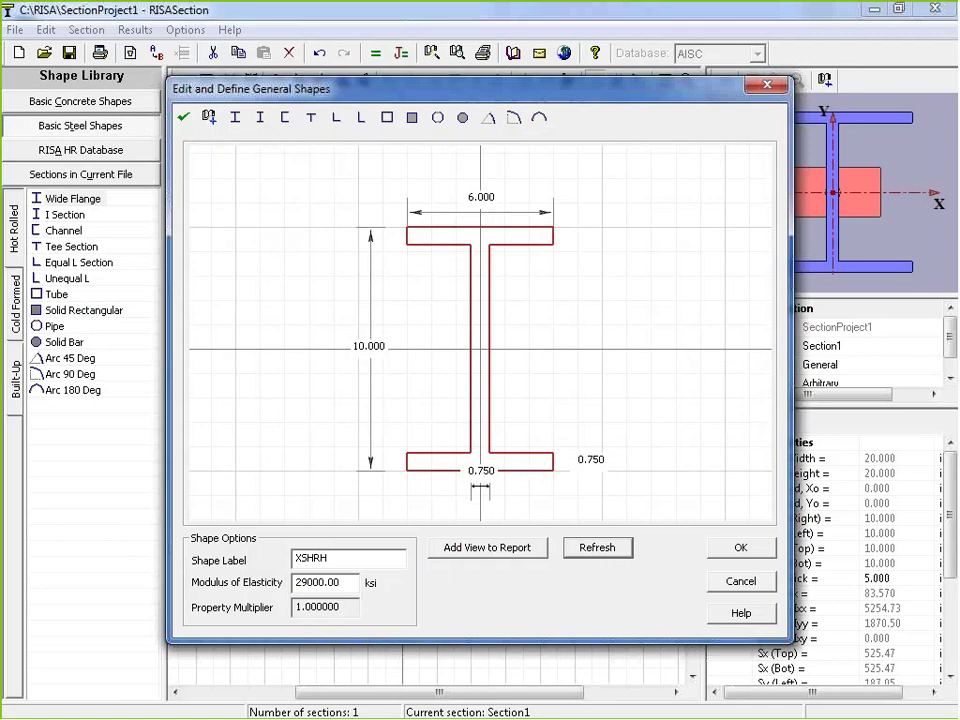
pyautogui.click(741, 550)
pyautogui.click(506, 444)
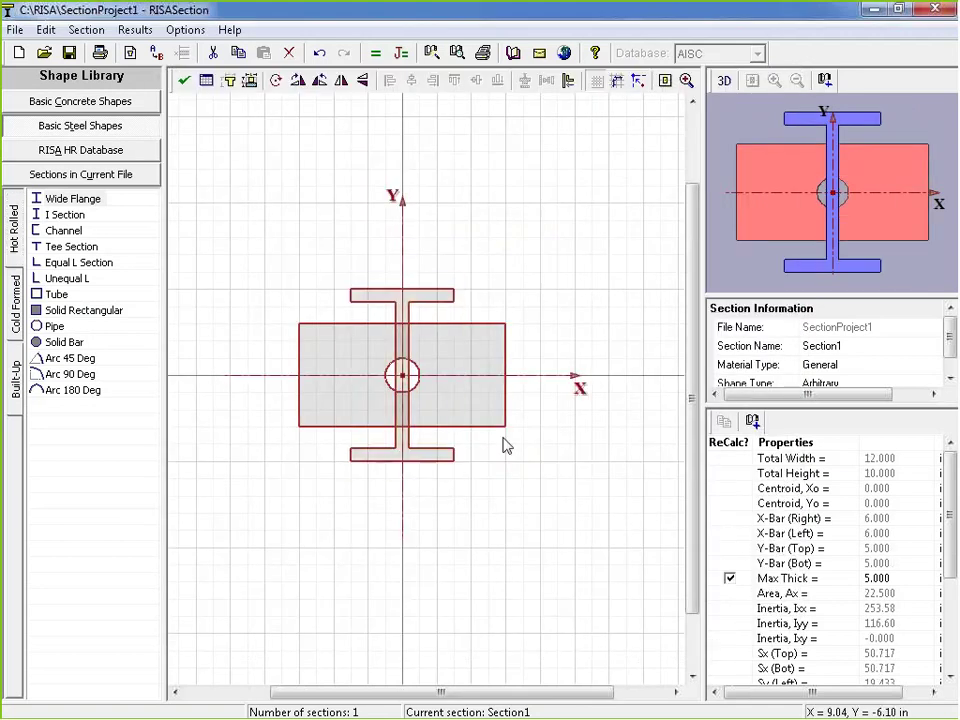
pyautogui.click(410, 310)
pyautogui.click(493, 317)
pyautogui.click(445, 325)
pyautogui.click(424, 305)
pyautogui.click(452, 304)
pyautogui.click(443, 320)
pyautogui.click(445, 317)
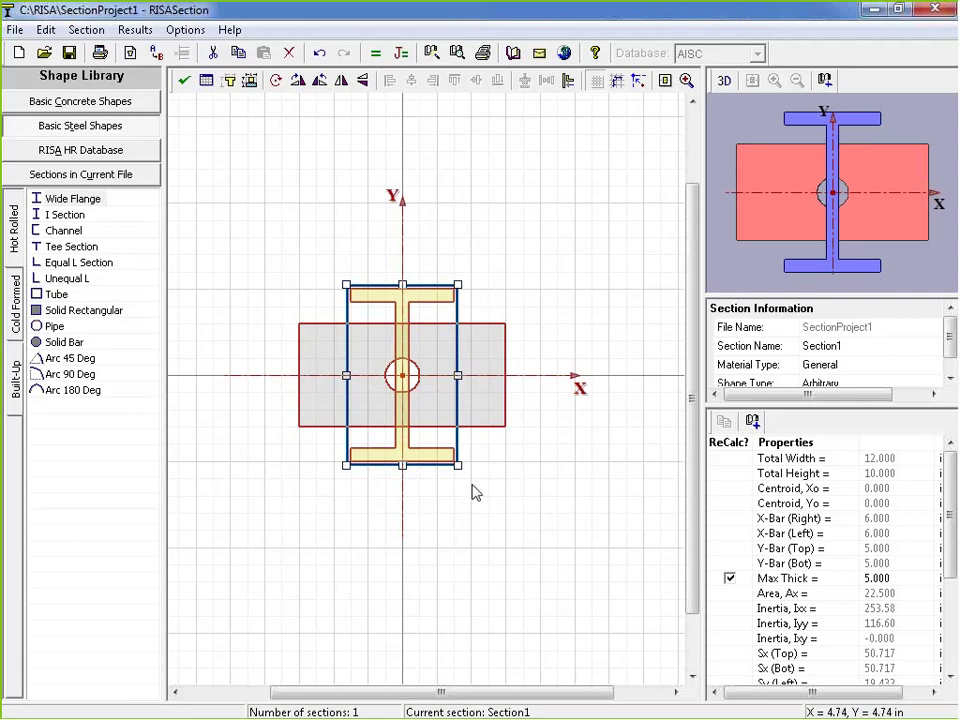
pyautogui.click(394, 291)
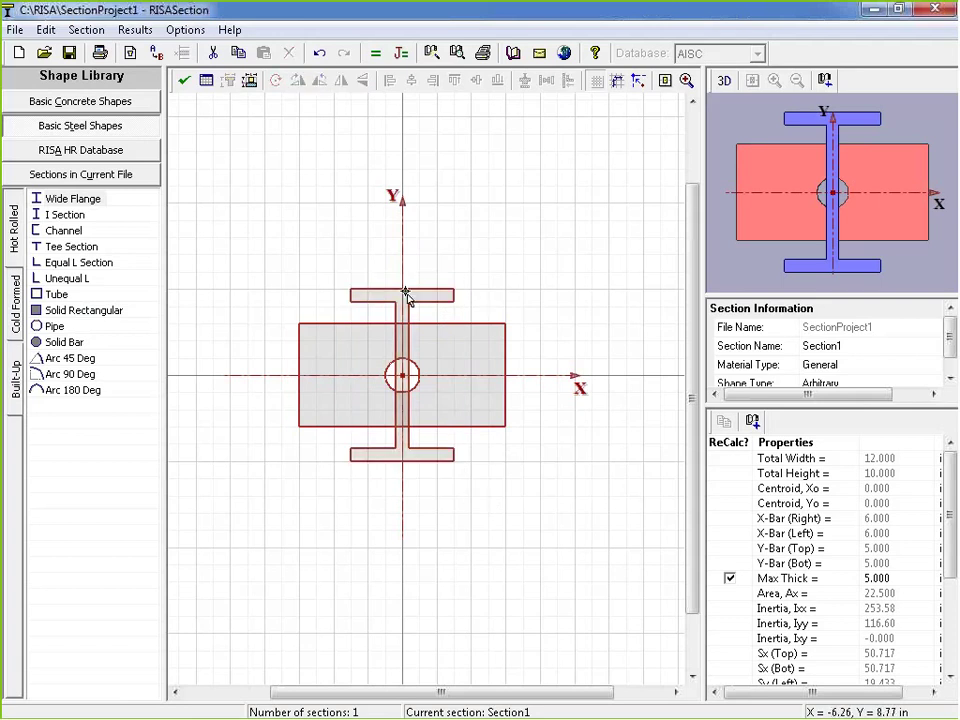
# Step: Move the wide flange below the concrete rectangle, leaving a small gap between the two shapes
pyautogui.click(443, 301)
pyautogui.moveTo(427, 300); pyautogui.dragTo(306, 583)
pyautogui.moveTo(318, 503); pyautogui.dragTo(403, 421)
pyautogui.click(399, 411)
pyautogui.click(392, 536)
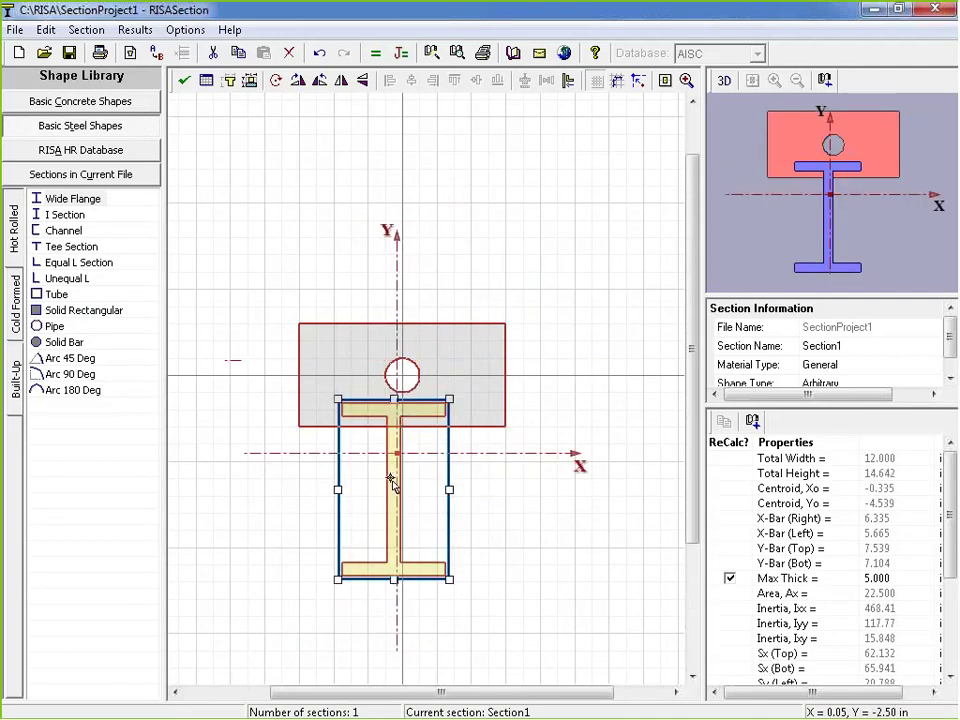
pyautogui.moveTo(392, 484); pyautogui.dragTo(410, 522)
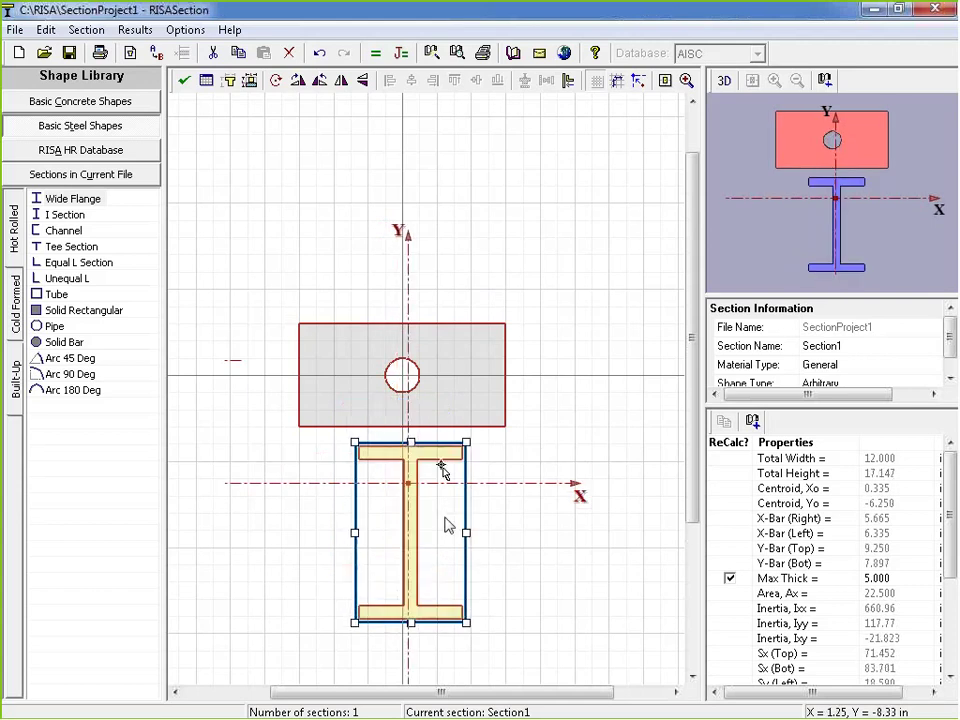
# Step: Select the concrete rectangle and the wide flange together and rotate them by 45 degrees
pyautogui.click(388, 508)
pyautogui.moveTo(238, 250); pyautogui.dragTo(572, 676)
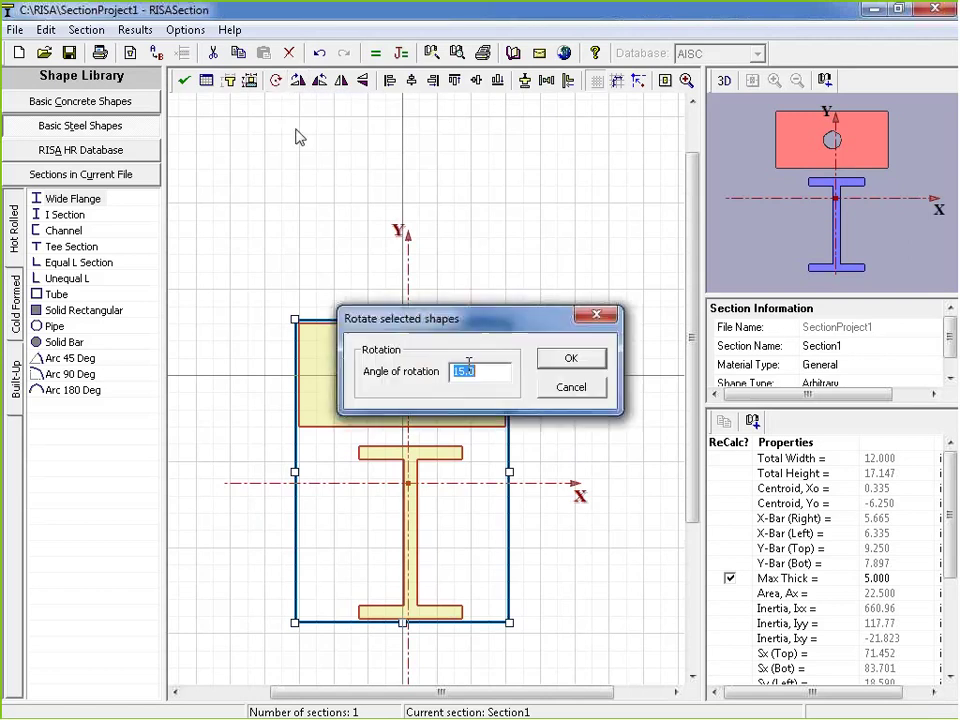
pyautogui.moveTo(429, 322); pyautogui.dragTo(450, 158)
pyautogui.write('45')
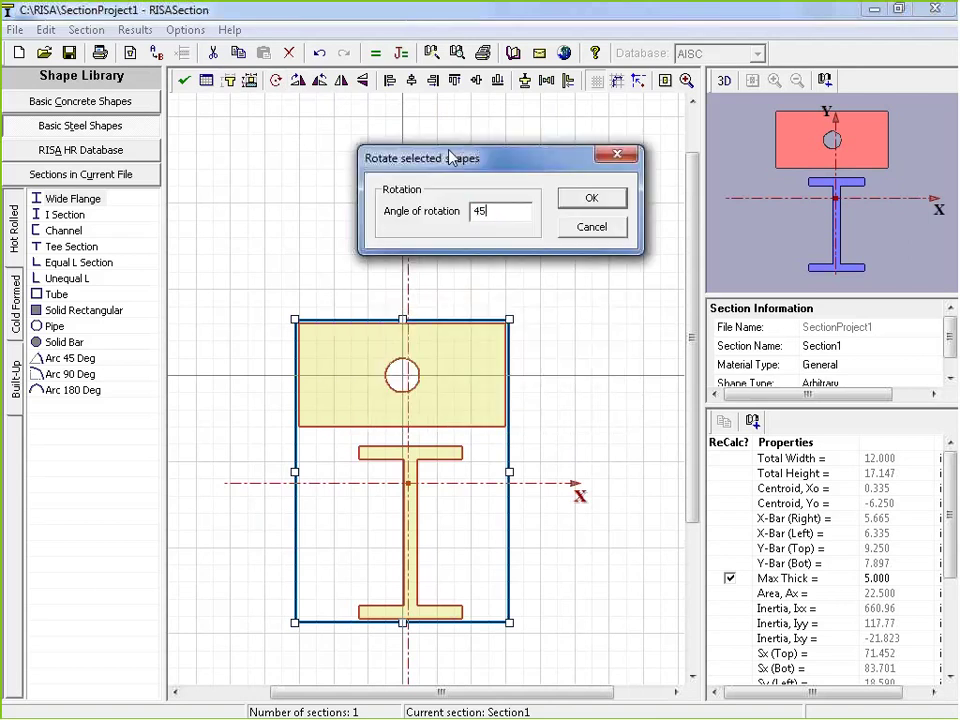
pyautogui.click(584, 198)
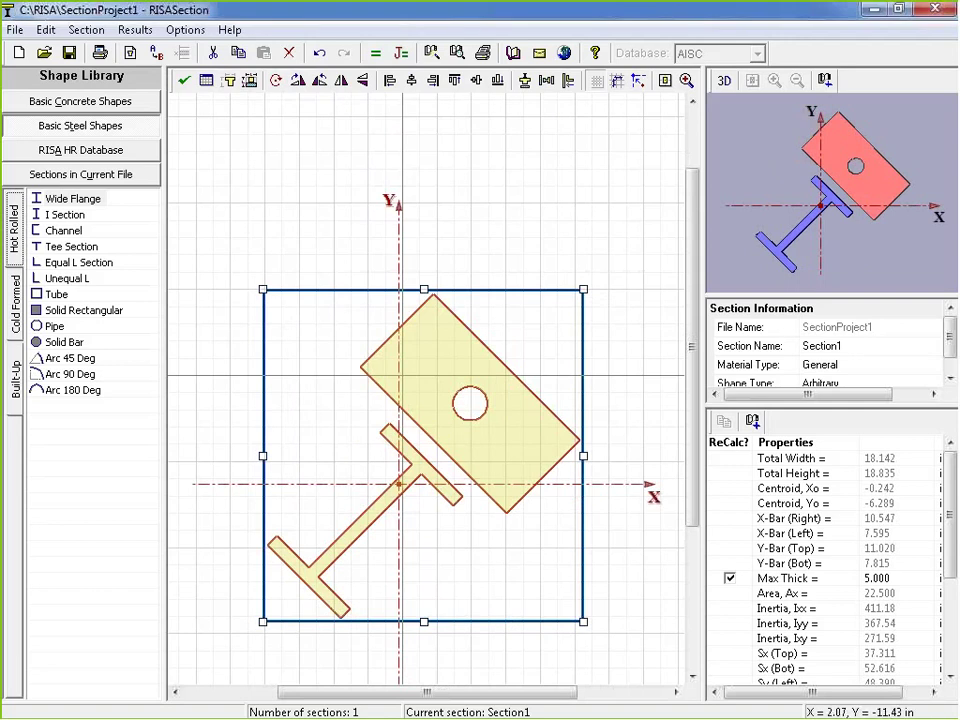
pyautogui.click(417, 230)
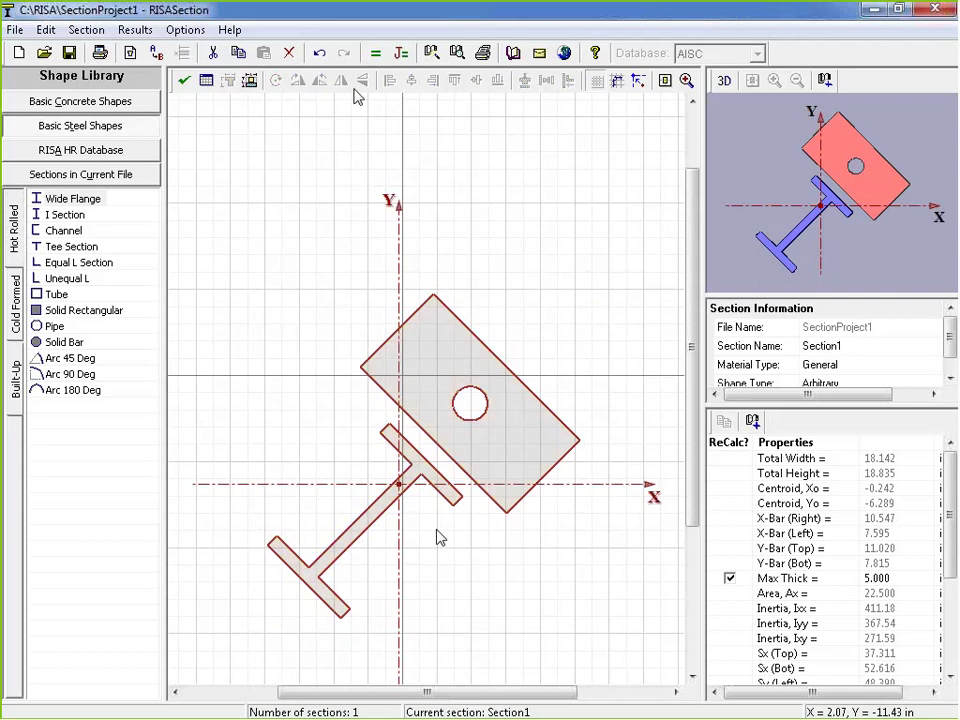
# Step: Undo the 45-degree rotation, redo it, and undo it again
pyautogui.click(320, 55)
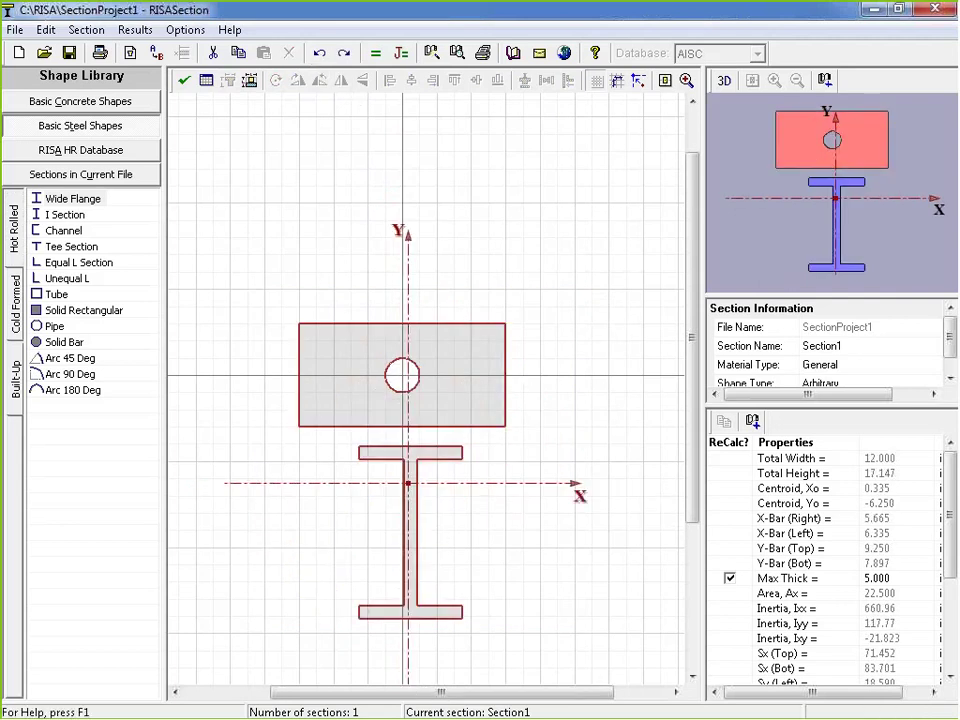
pyautogui.click(345, 58)
pyautogui.click(319, 58)
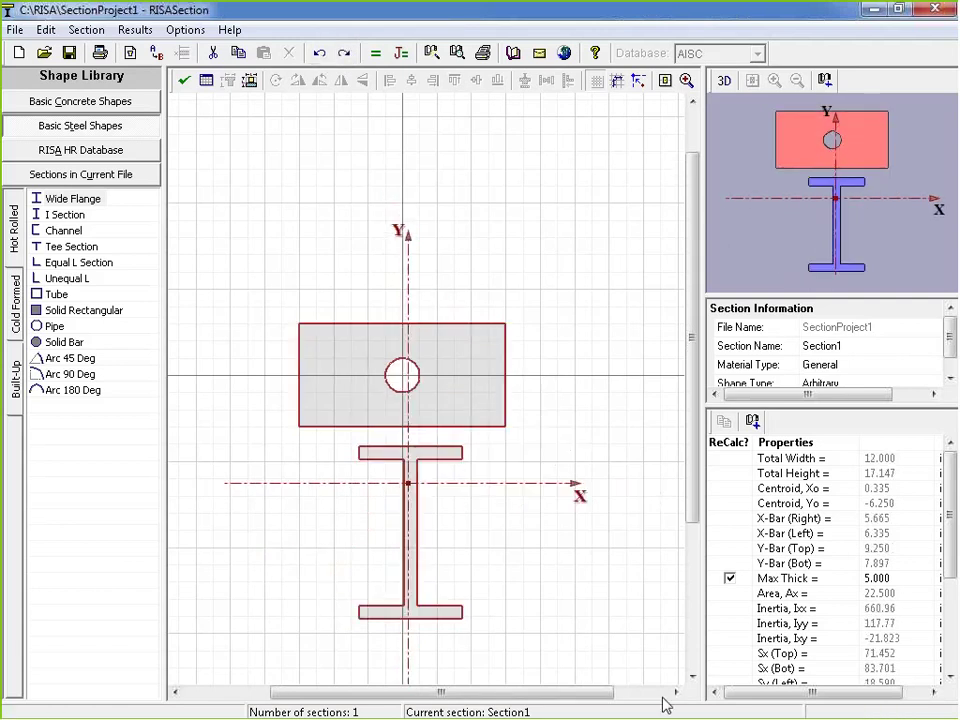
# Step: Select both shapes and try left and right edge alignment before centering them horizontally on each other
pyautogui.moveTo(243, 266); pyautogui.dragTo(568, 669)
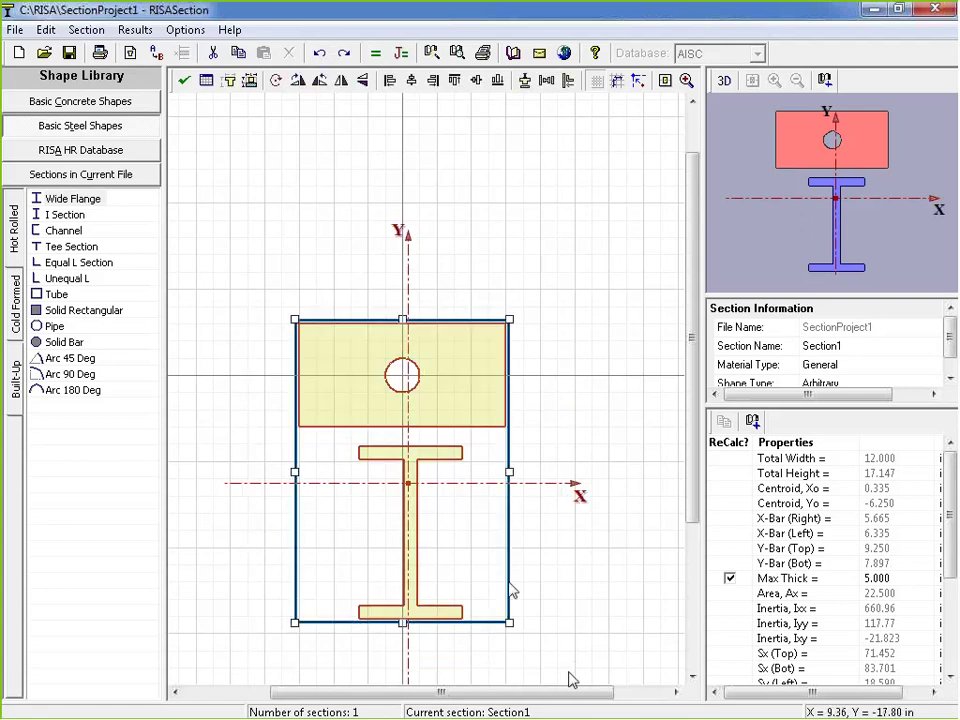
pyautogui.click(390, 84)
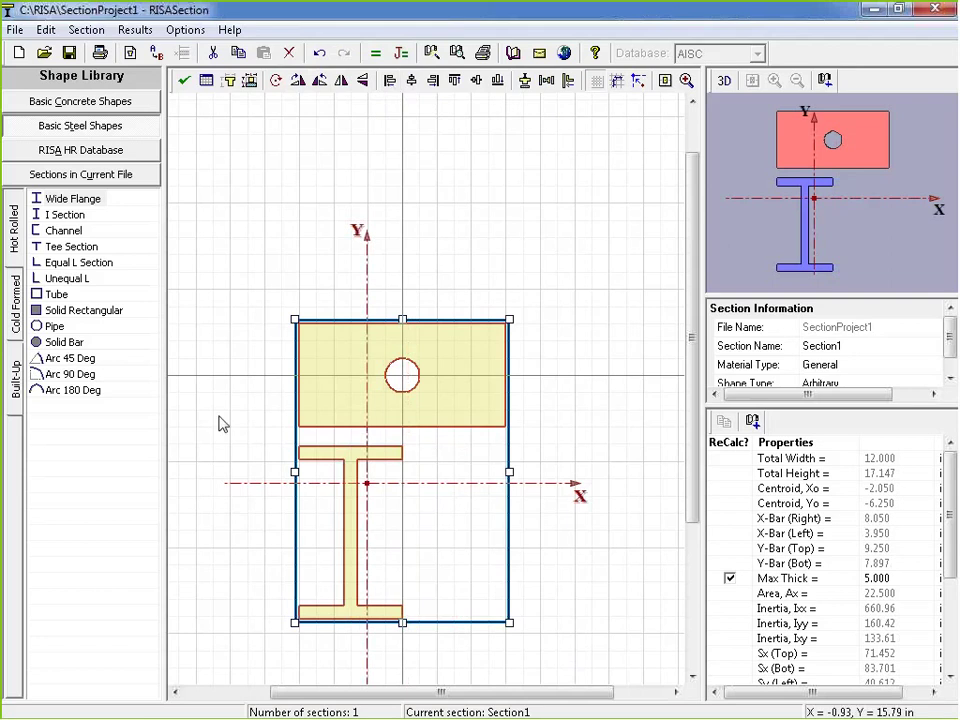
pyautogui.click(434, 83)
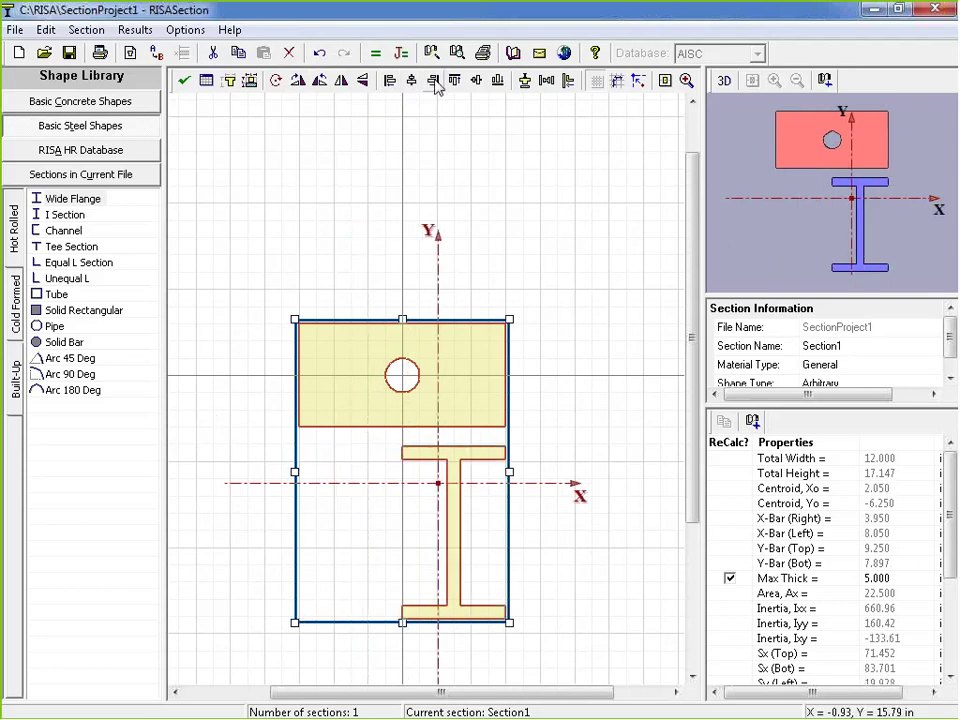
pyautogui.click(411, 83)
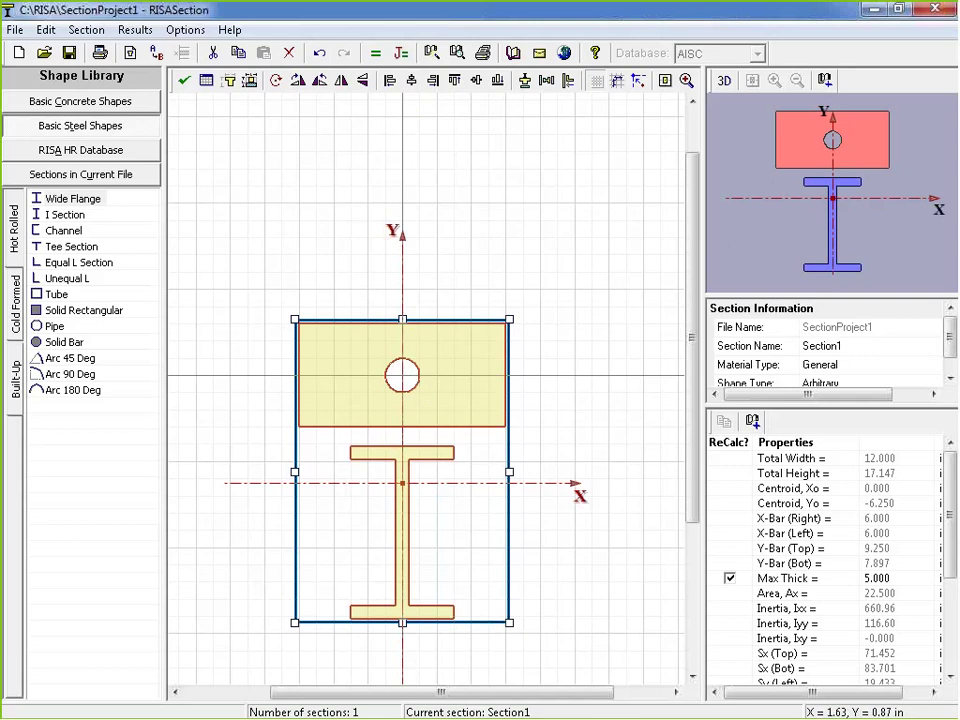
pyautogui.click(585, 297)
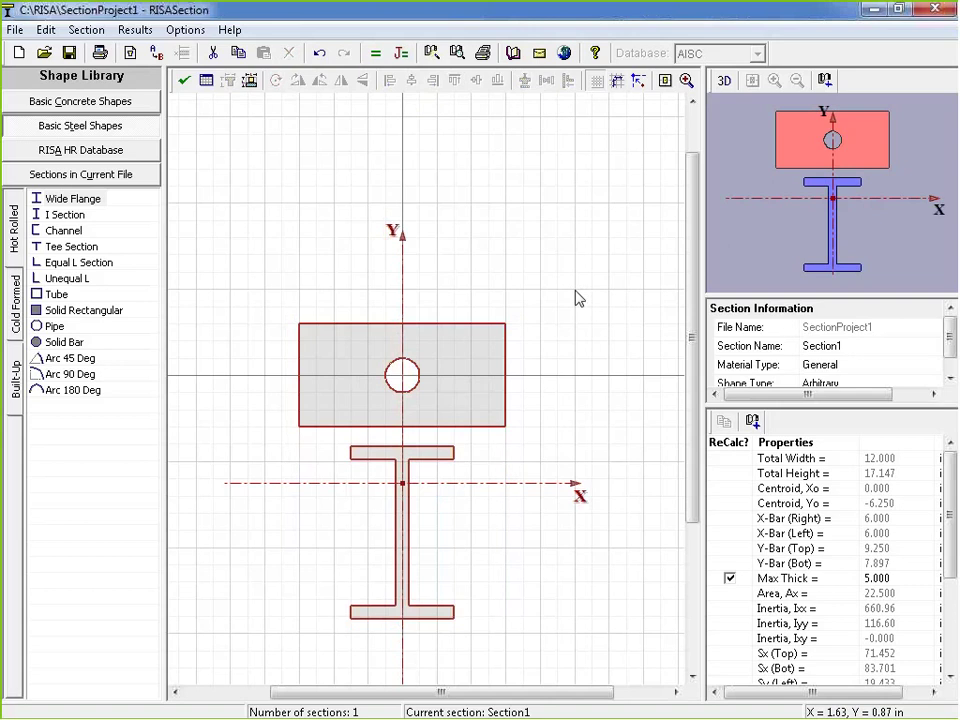
# Step: Reselect both shapes and align them first by their top edges, then by their bottom edges
pyautogui.click(431, 359)
pyautogui.moveTo(414, 508); pyautogui.dragTo(211, 241)
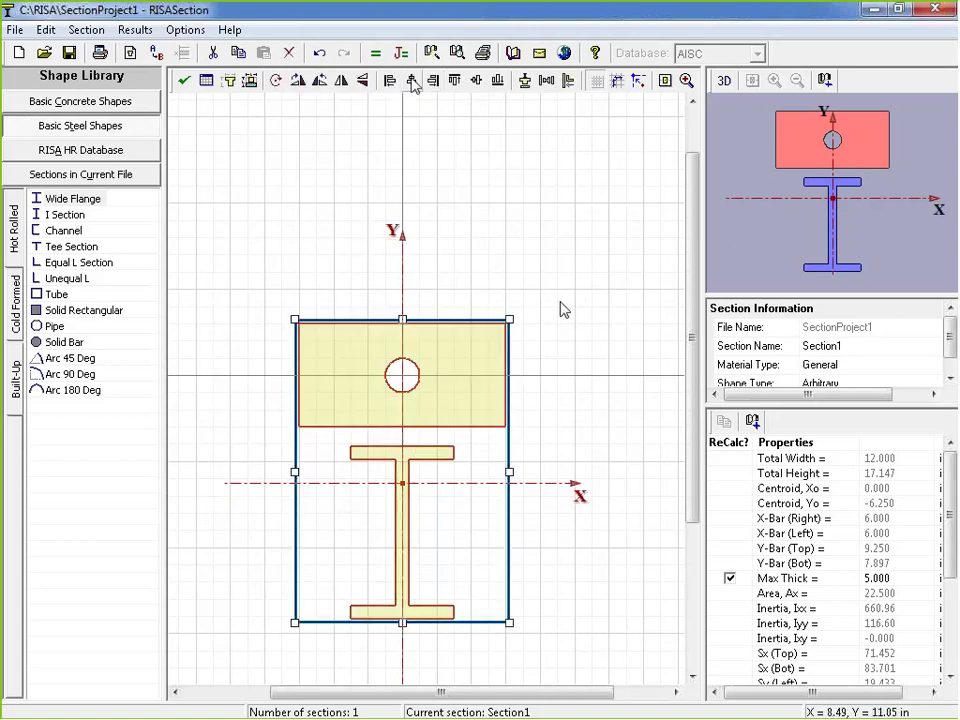
pyautogui.click(455, 81)
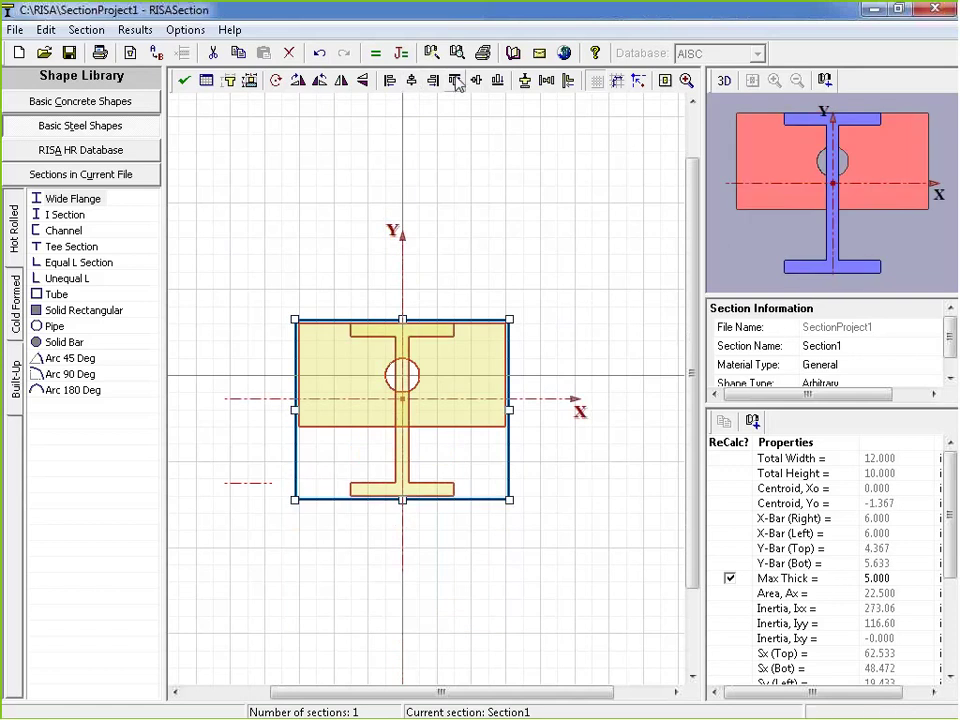
pyautogui.click(504, 82)
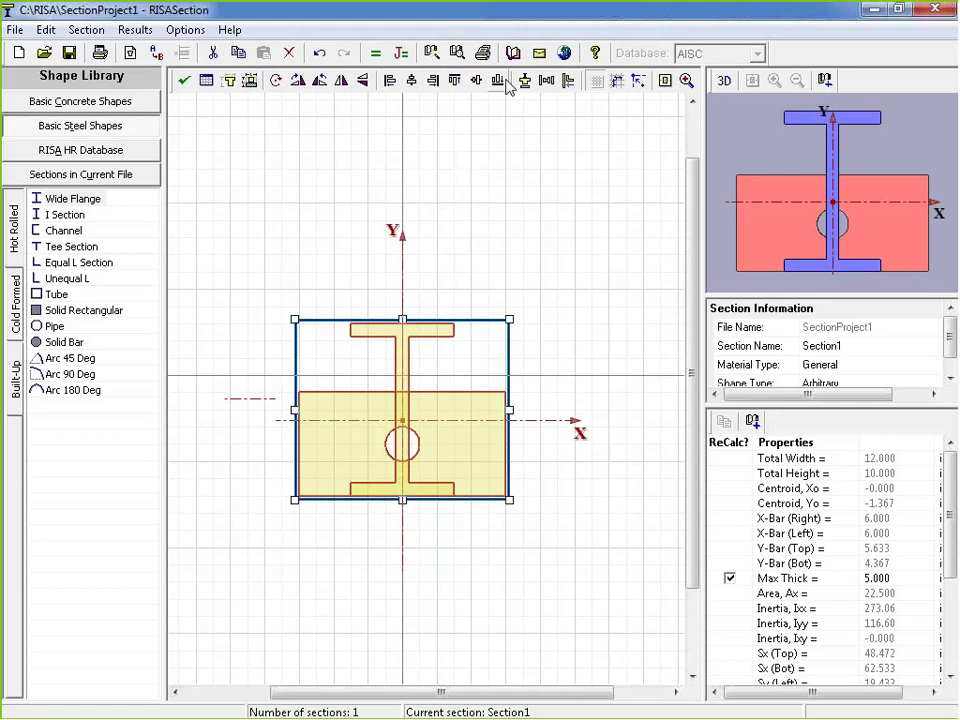
# Step: Select both shapes, stack them vertically edge to edge, and flip them vertically so the concrete rectangle sits above the wide flange
pyautogui.click(260, 296)
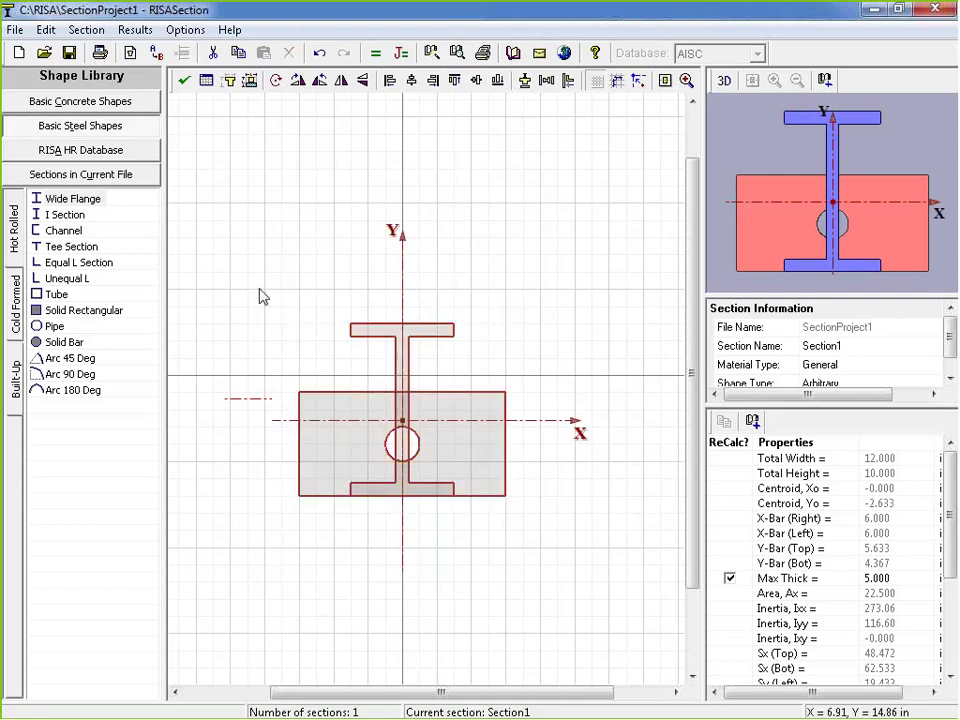
pyautogui.hotkey('ctrl', 'a')
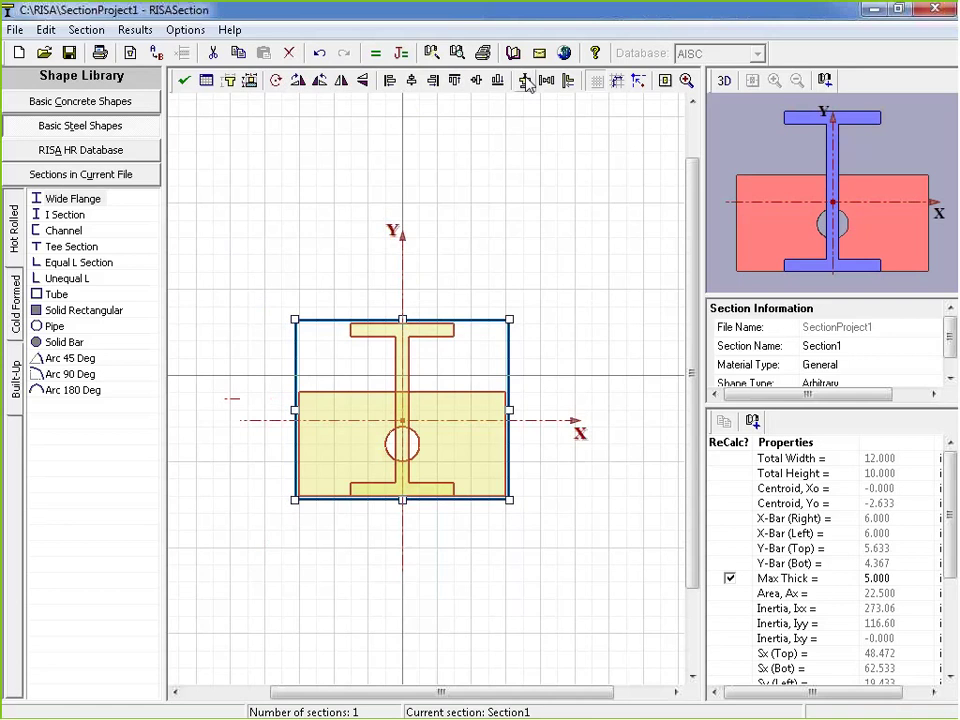
pyautogui.click(527, 85)
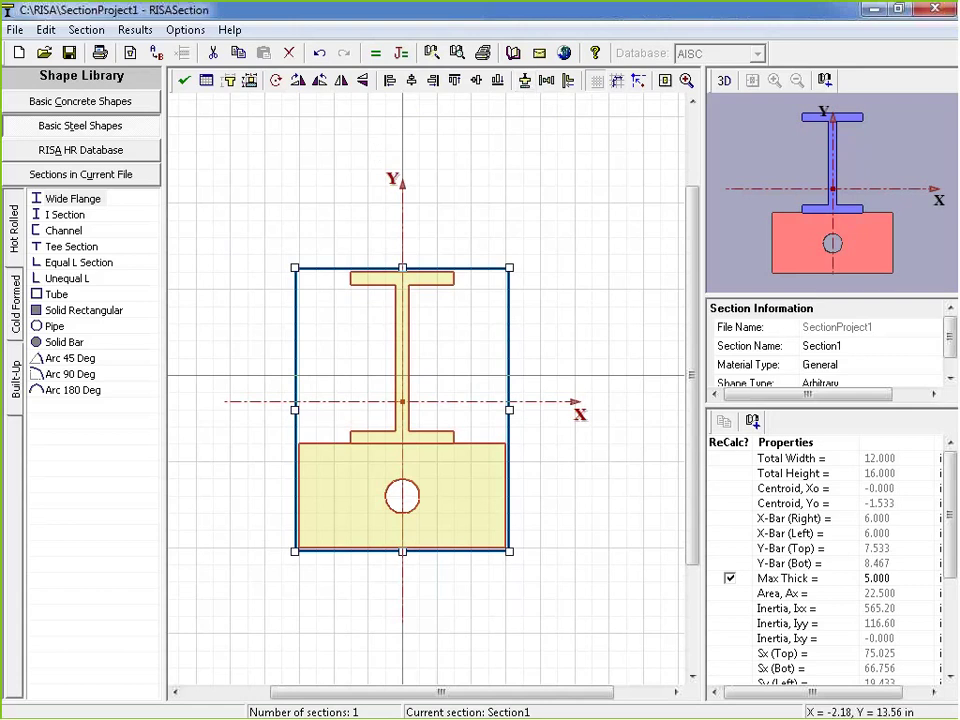
pyautogui.click(364, 84)
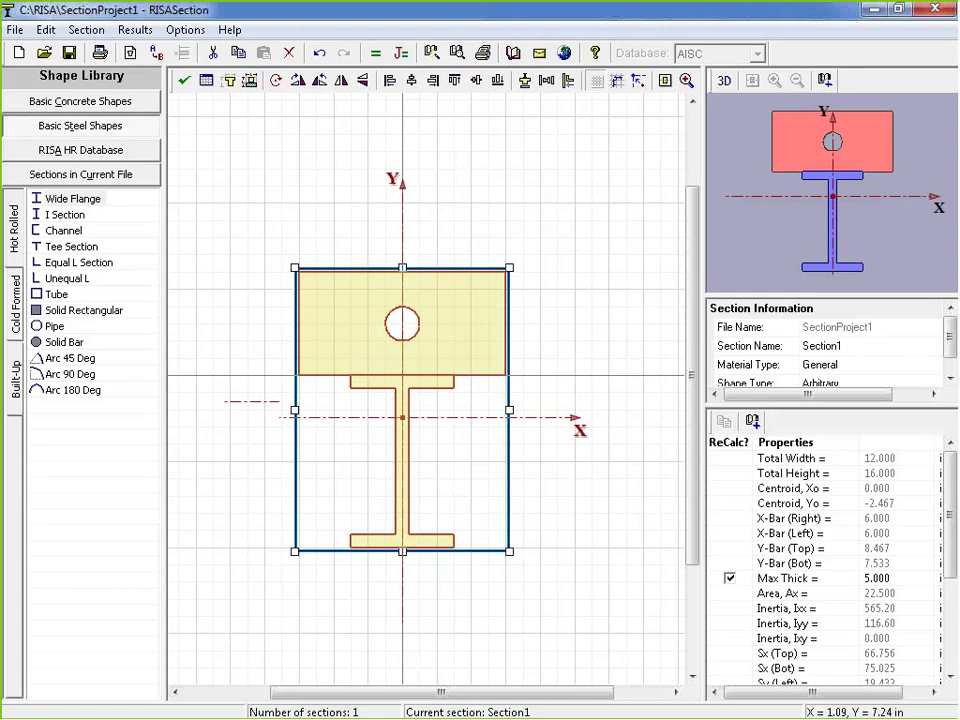
pyautogui.click(440, 452)
pyautogui.click(420, 452)
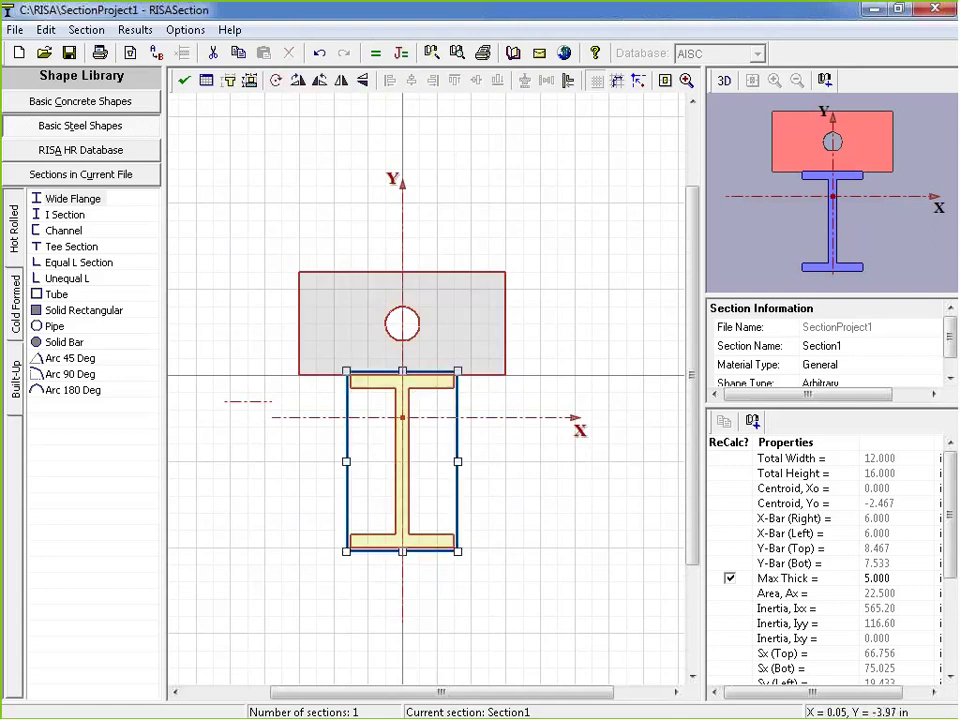
pyautogui.click(293, 326)
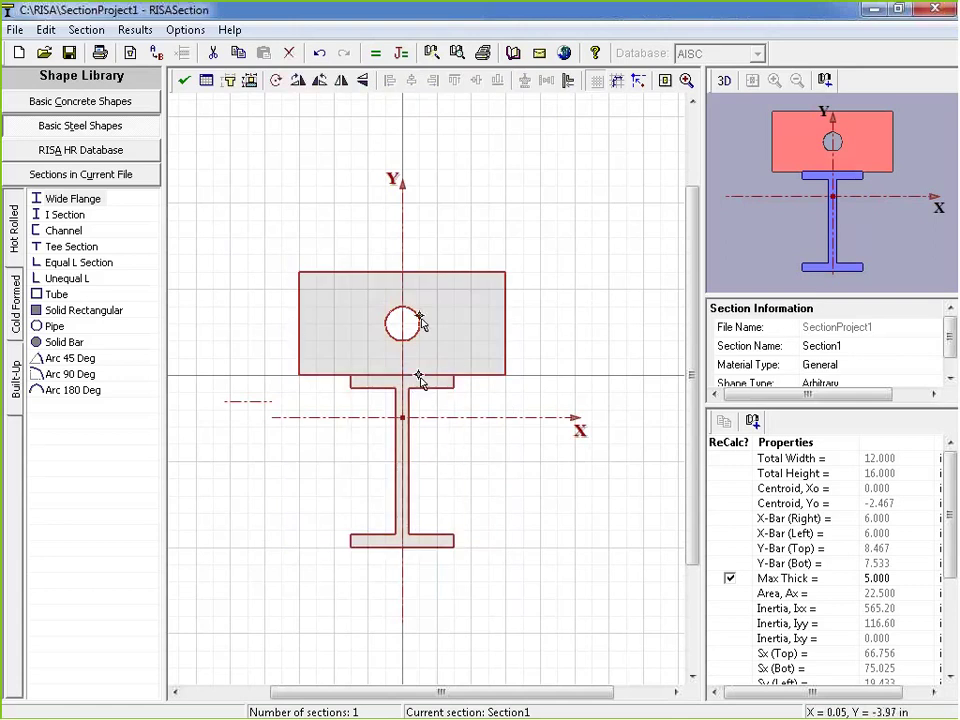
pyautogui.click(420, 326)
pyautogui.click(426, 395)
pyautogui.click(440, 386)
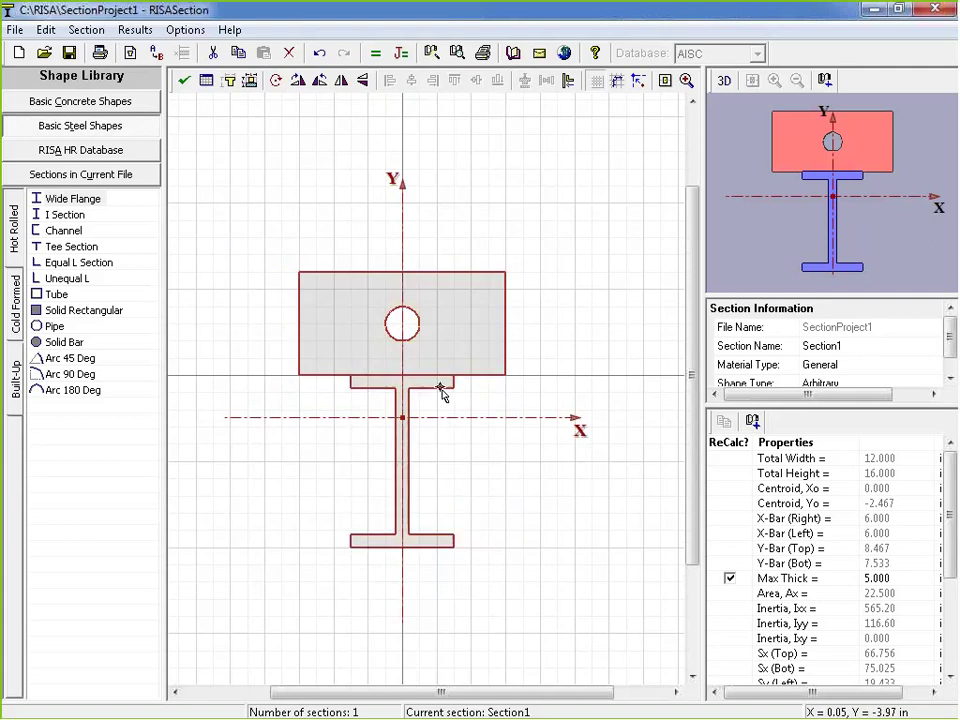
# Step: Clear the shape selection and examine the composite section's total dimensions, centroid, X-Bar, Y-Bar and maximum thickness properties
pyautogui.click(500, 376)
pyautogui.click(261, 205)
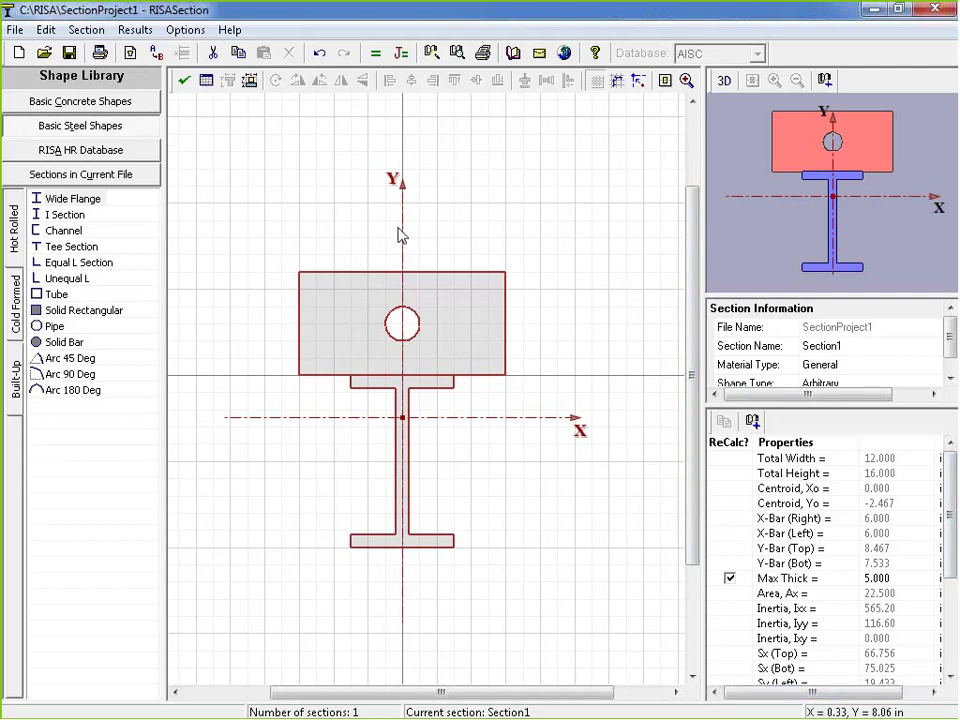
pyautogui.scroll(-1, 953, 503)
pyautogui.scroll(1, 953, 503)
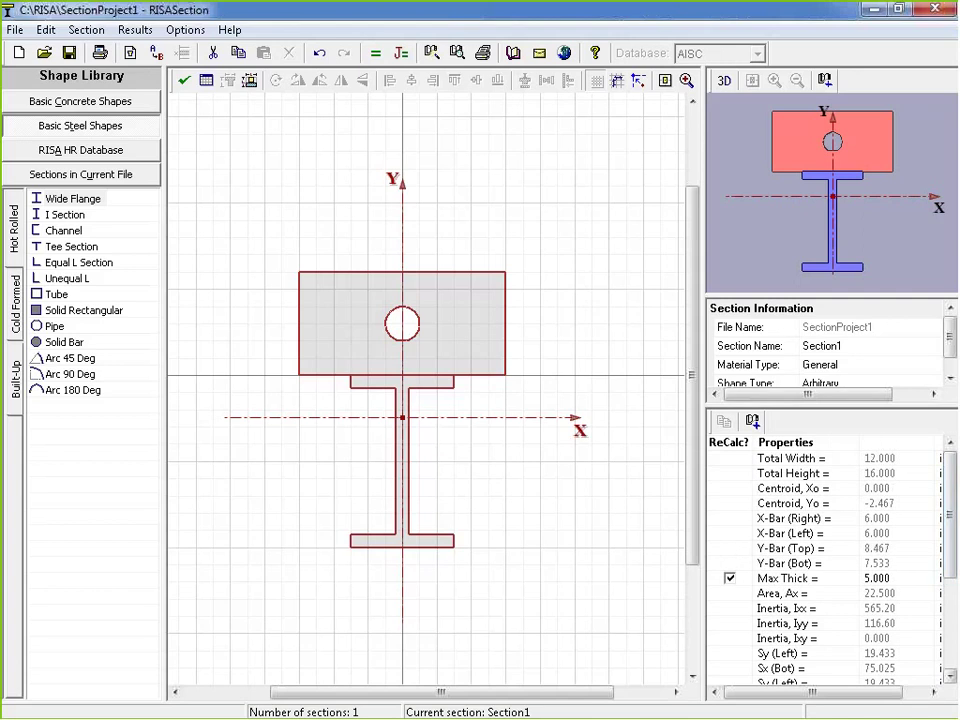
pyautogui.click(792, 458)
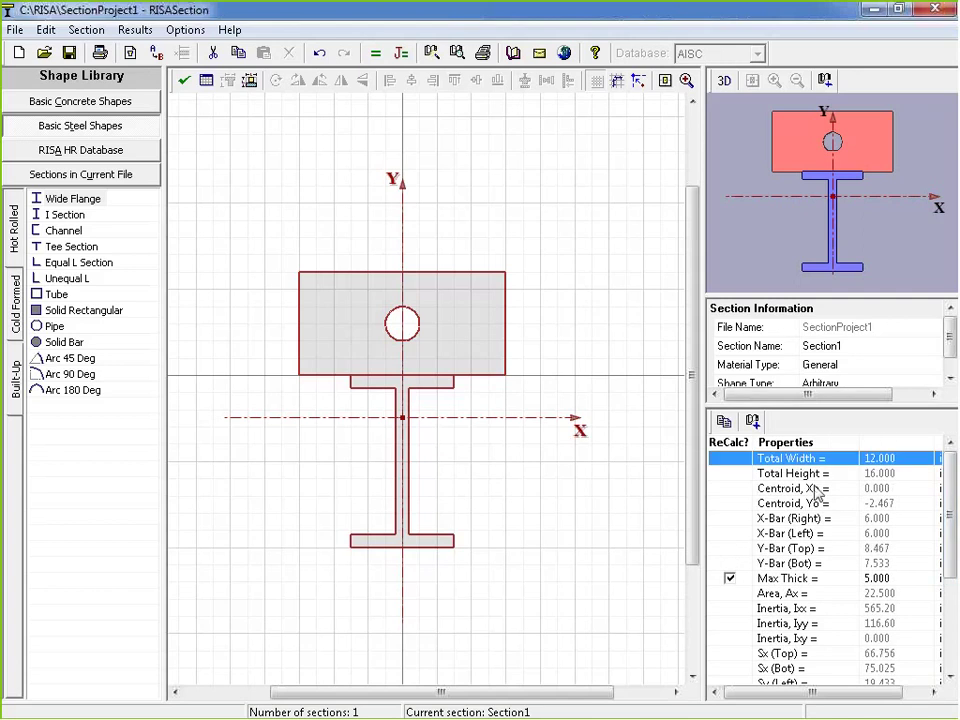
pyautogui.press('Down')
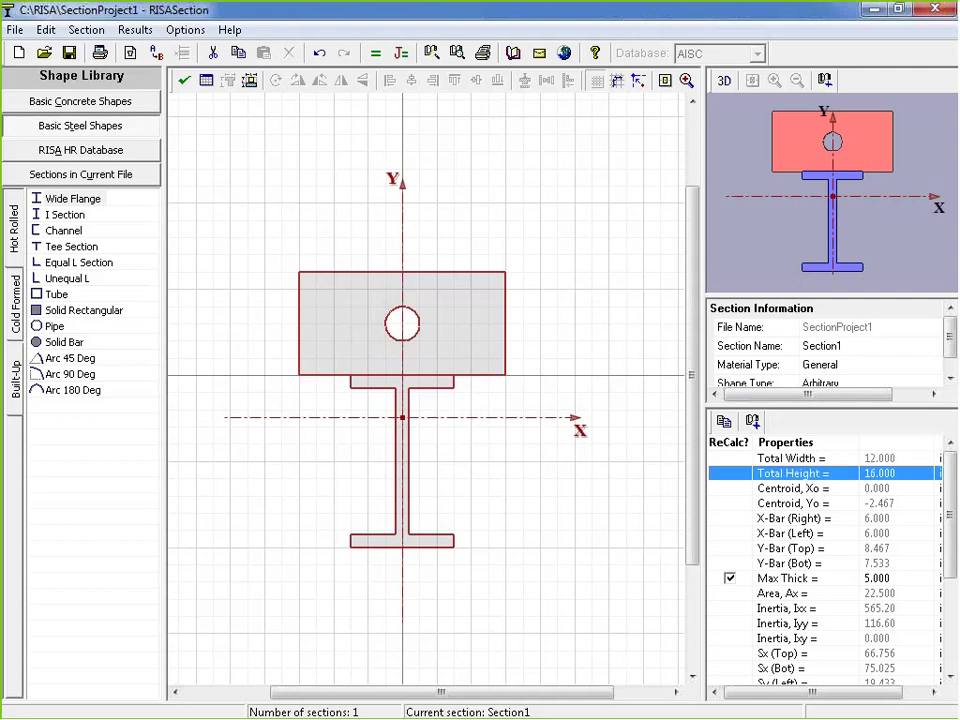
pyautogui.press('Down')
pyautogui.click(803, 519)
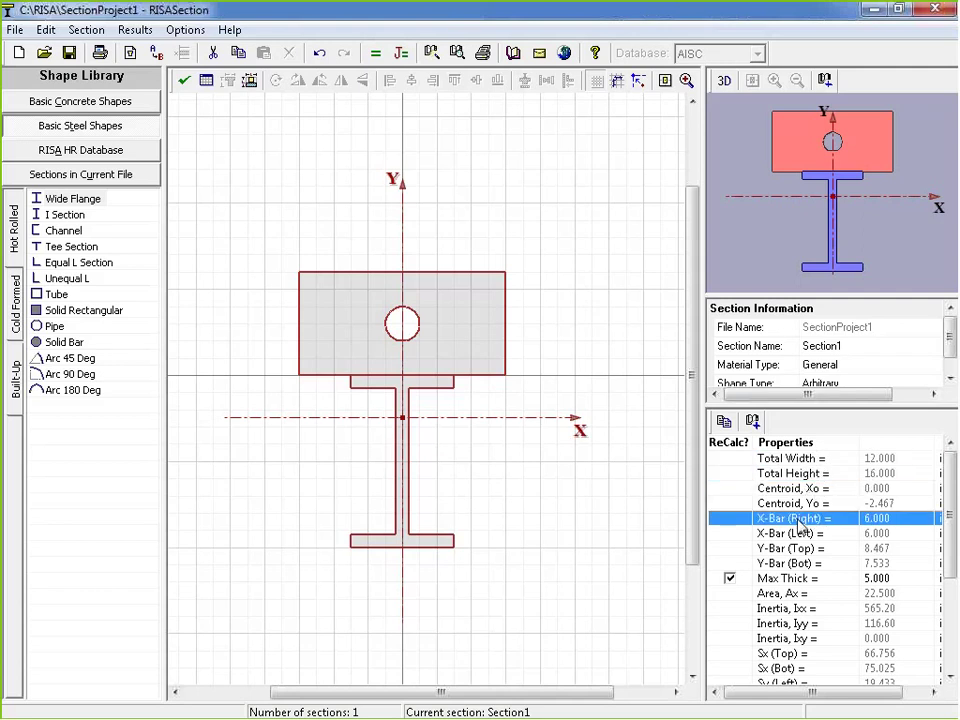
pyautogui.click(794, 535)
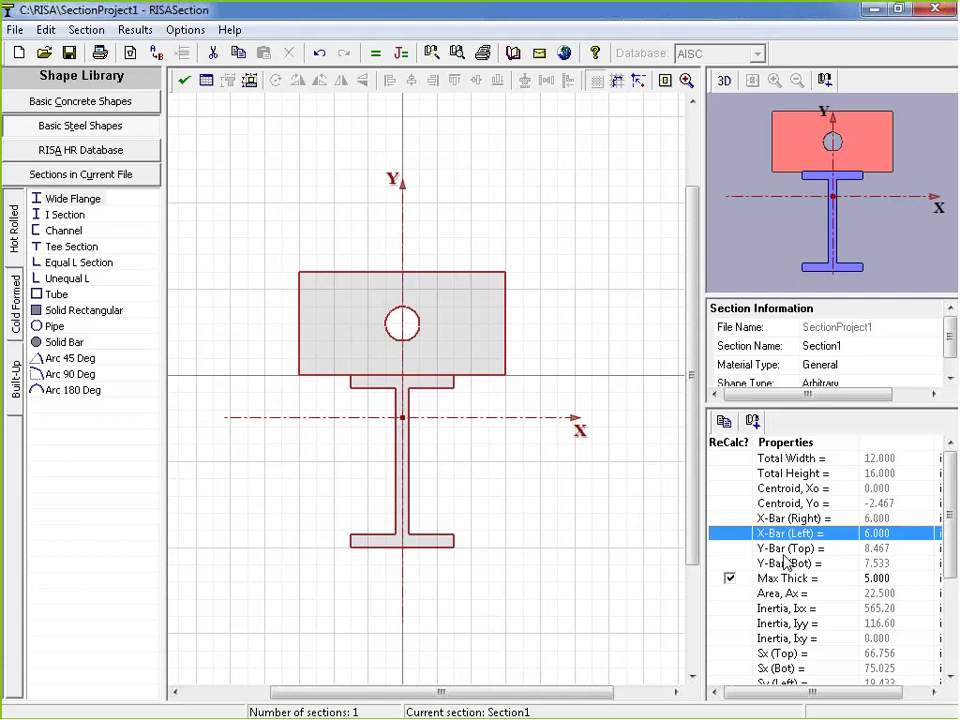
pyautogui.click(788, 549)
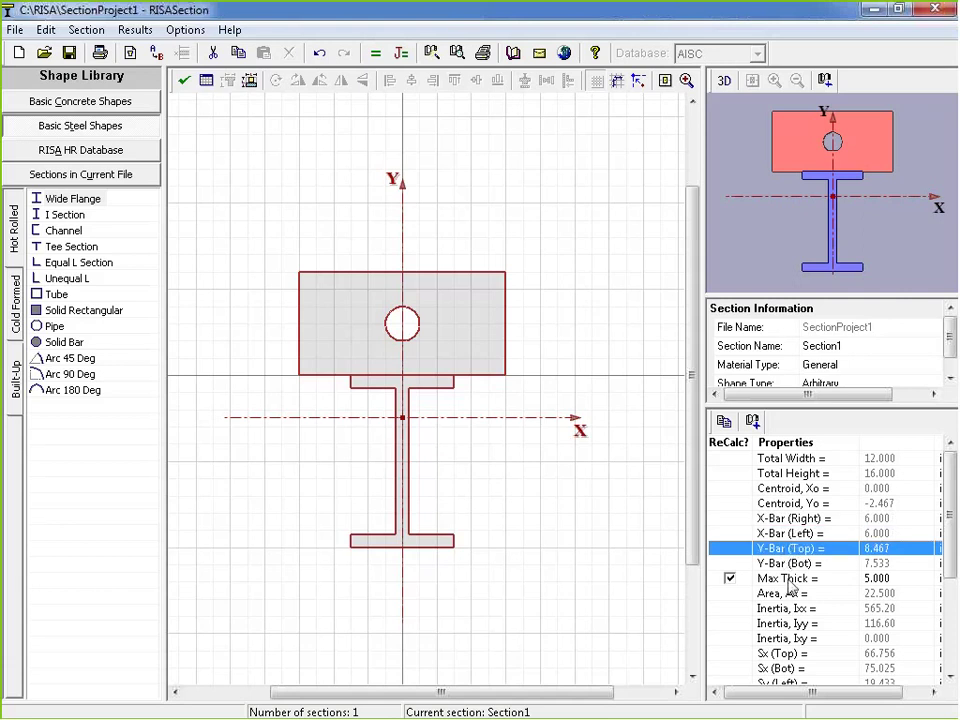
pyautogui.click(760, 579)
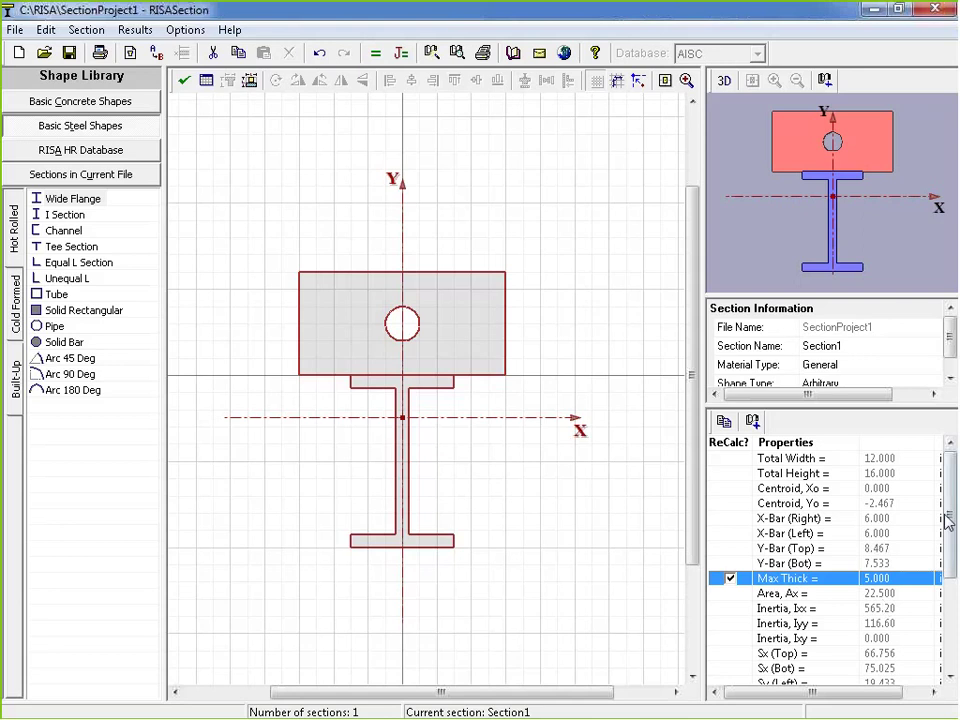
# Step: Examine the section's area, moments of inertia, section moduli and radius of gyration in the calculated properties
pyautogui.scroll(-1, 951, 548)
pyautogui.scroll(-1, 770, 480)
pyautogui.click(785, 488)
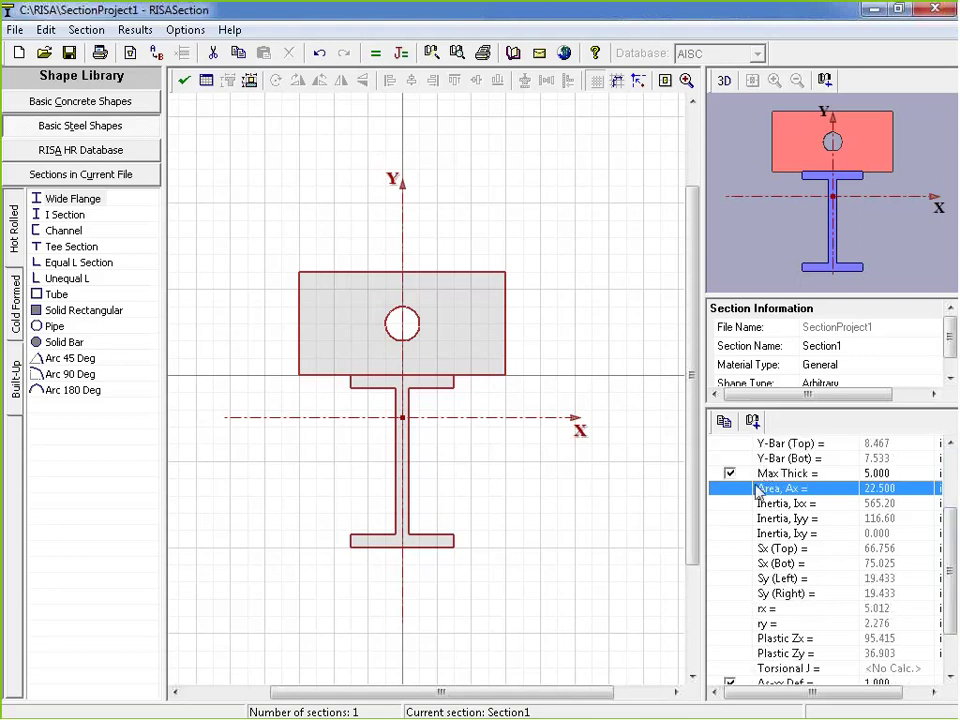
pyautogui.click(800, 518)
pyautogui.click(804, 505)
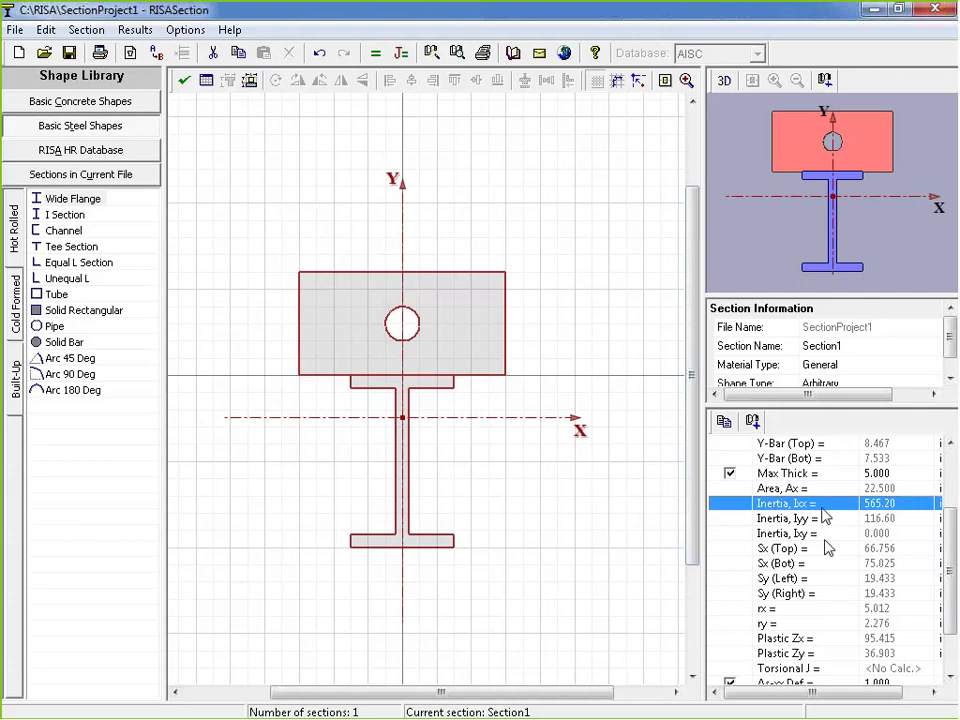
pyautogui.click(815, 533)
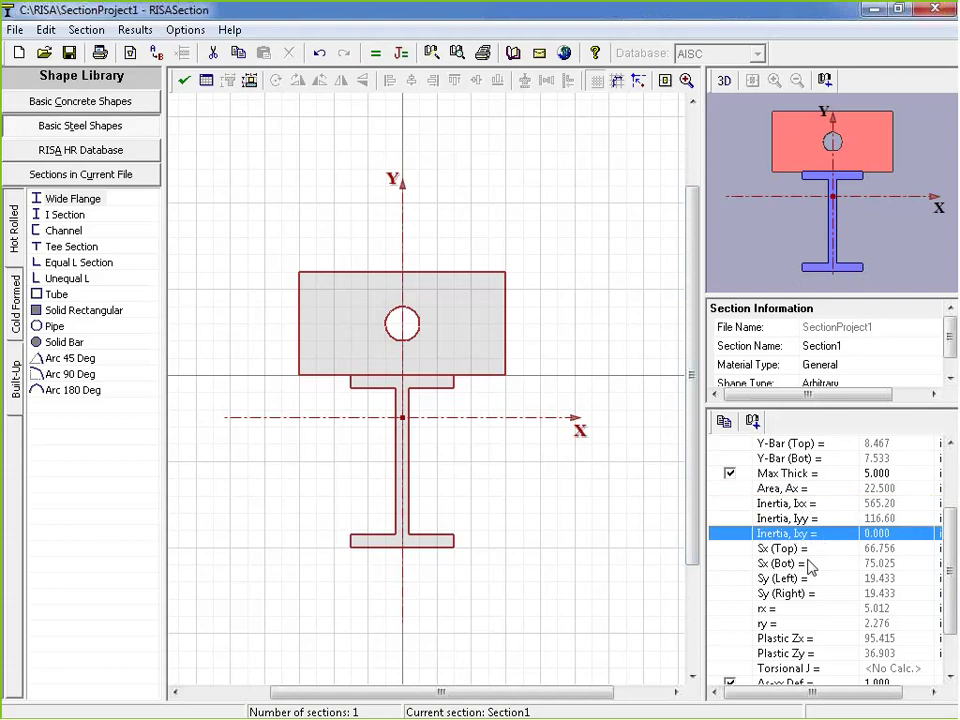
pyautogui.click(796, 549)
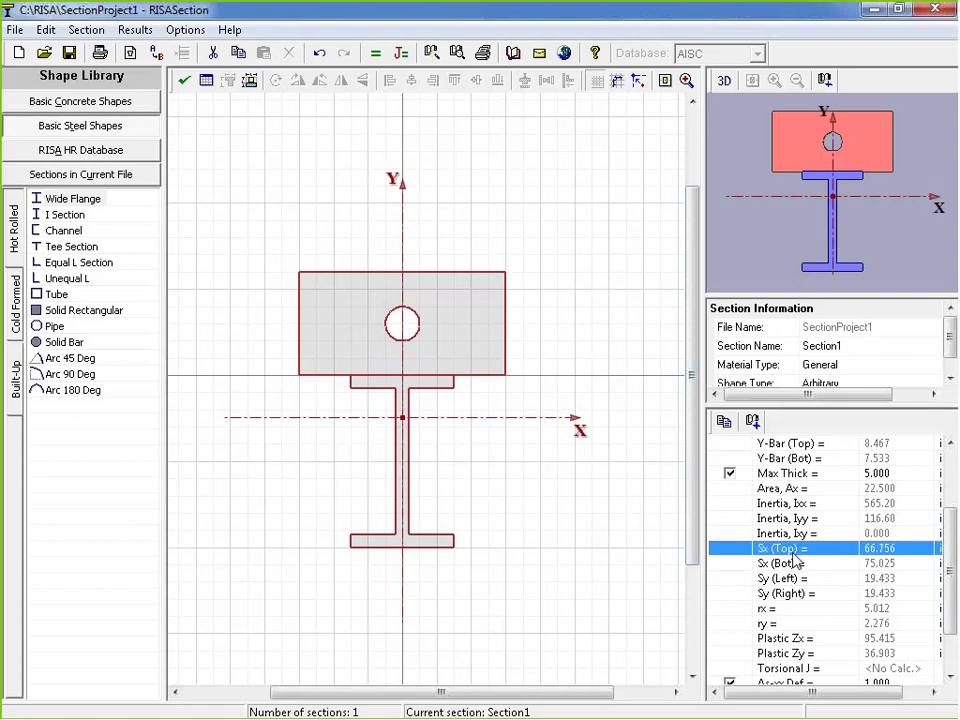
pyautogui.keyDown('ctrl'); pyautogui.click(790, 608); pyautogui.keyUp('ctrl')
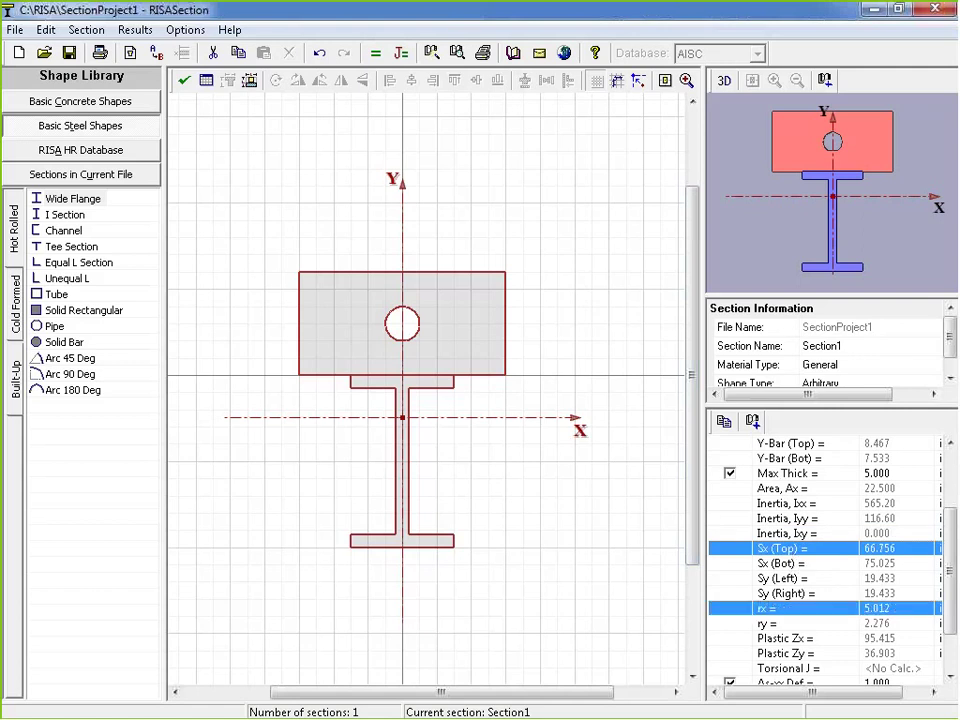
pyautogui.click(857, 608)
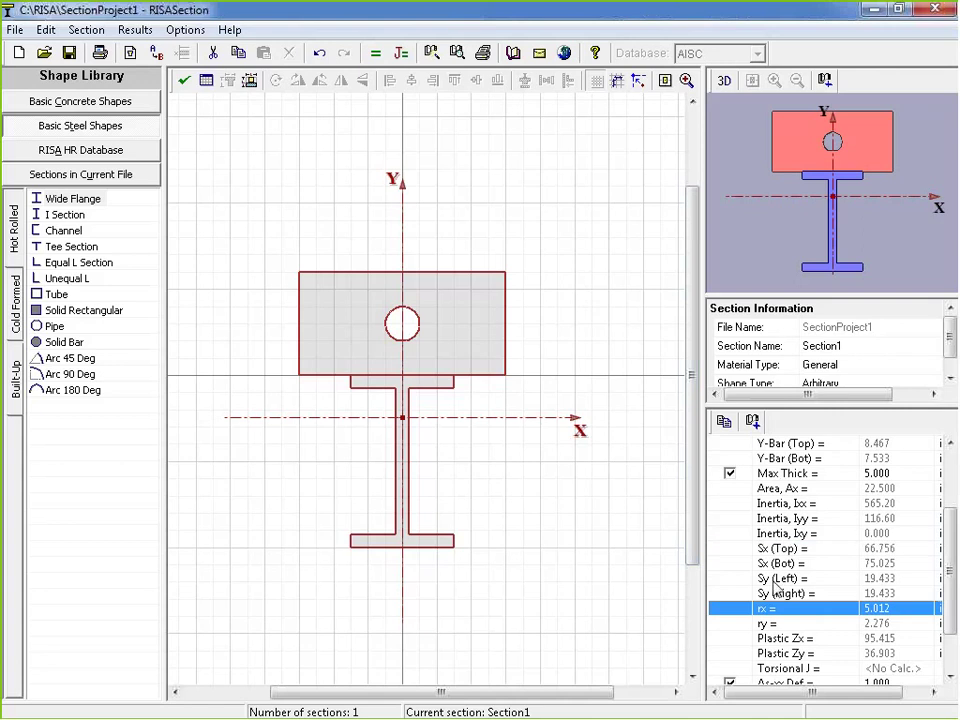
pyautogui.click(857, 578)
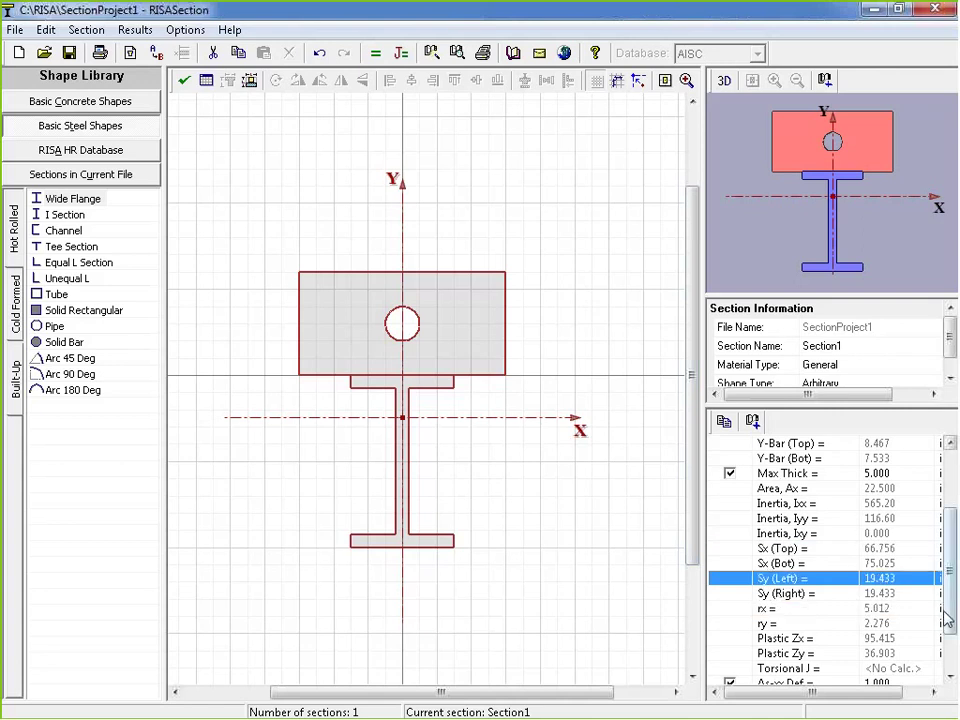
# Step: Examine the shear deformation and shear stress properties for both axes, As-xx and As-yy, and the section's material type
pyautogui.click(951, 648)
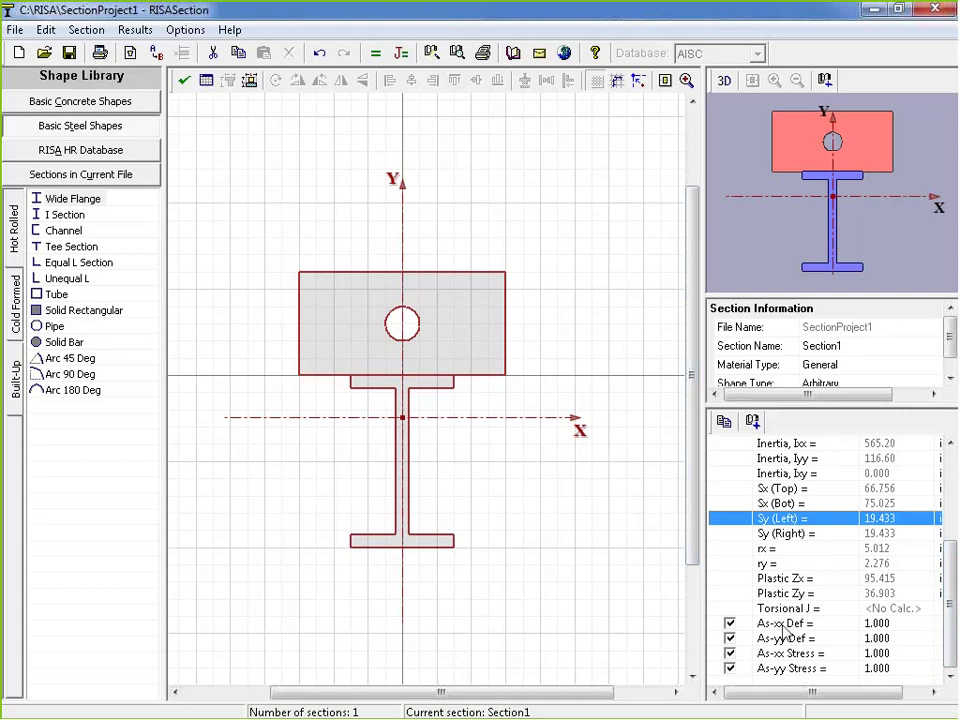
pyautogui.click(783, 627)
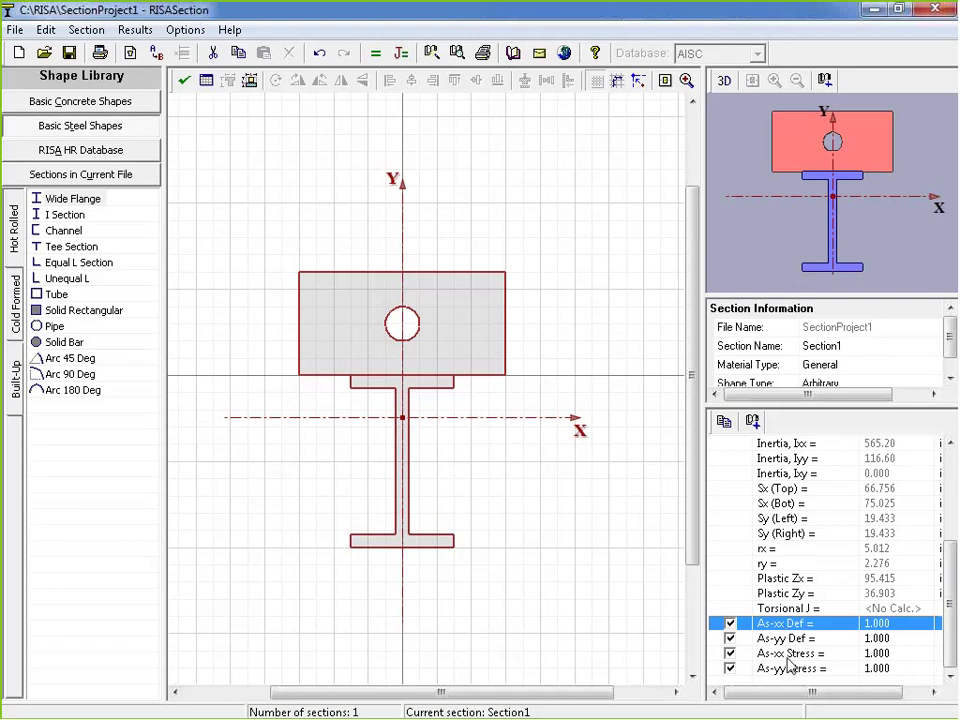
pyautogui.click(788, 659)
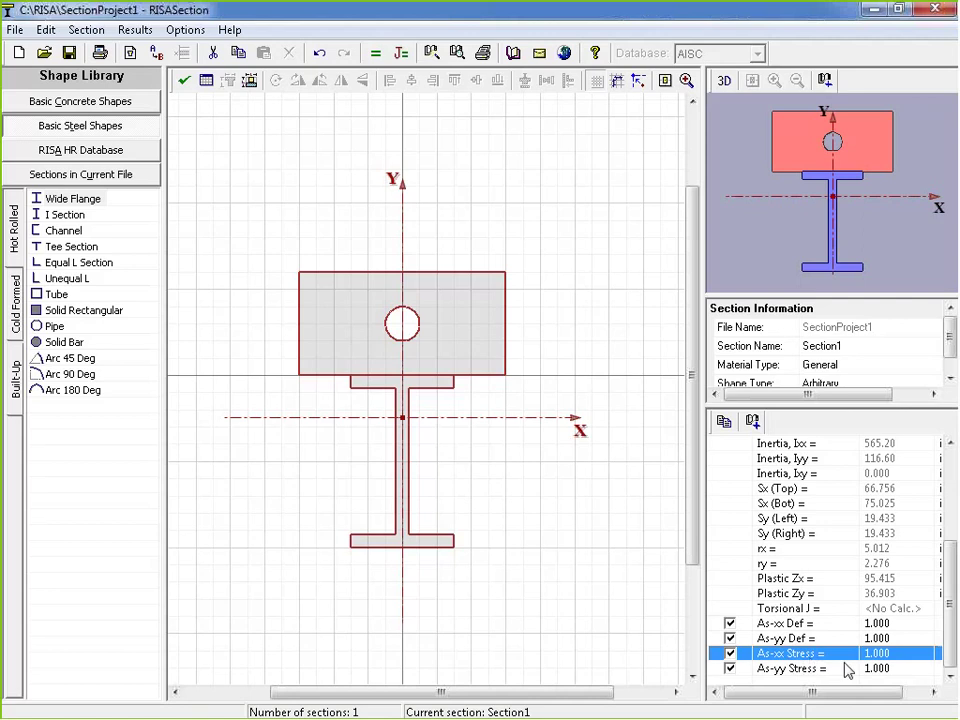
pyautogui.click(798, 642)
pyautogui.click(804, 655)
pyautogui.press('Up')
pyautogui.press('Up')
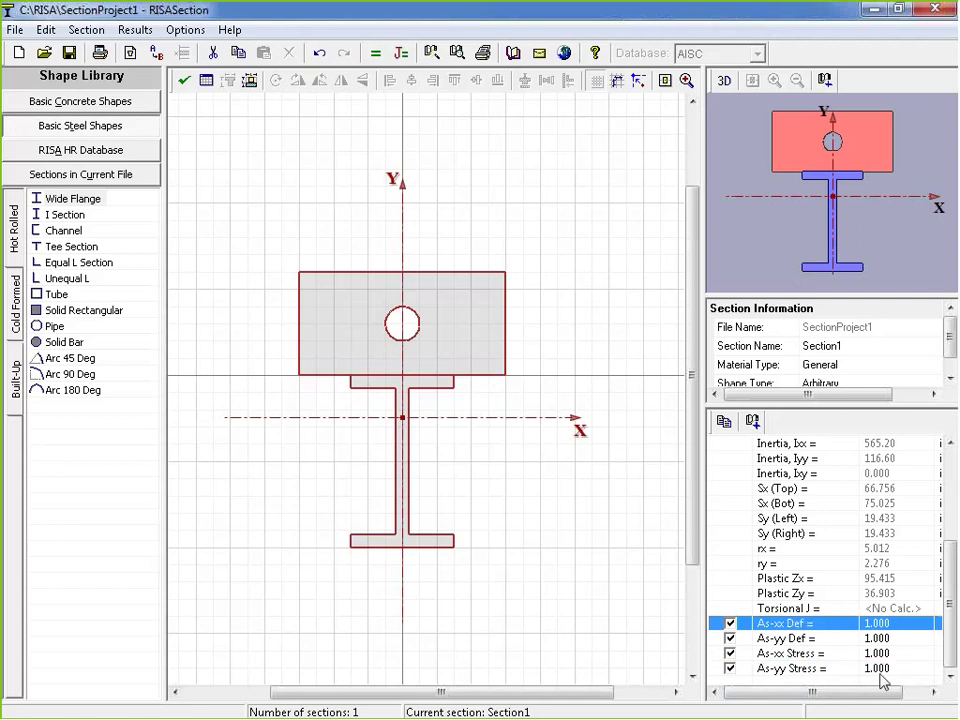
pyautogui.click(787, 639)
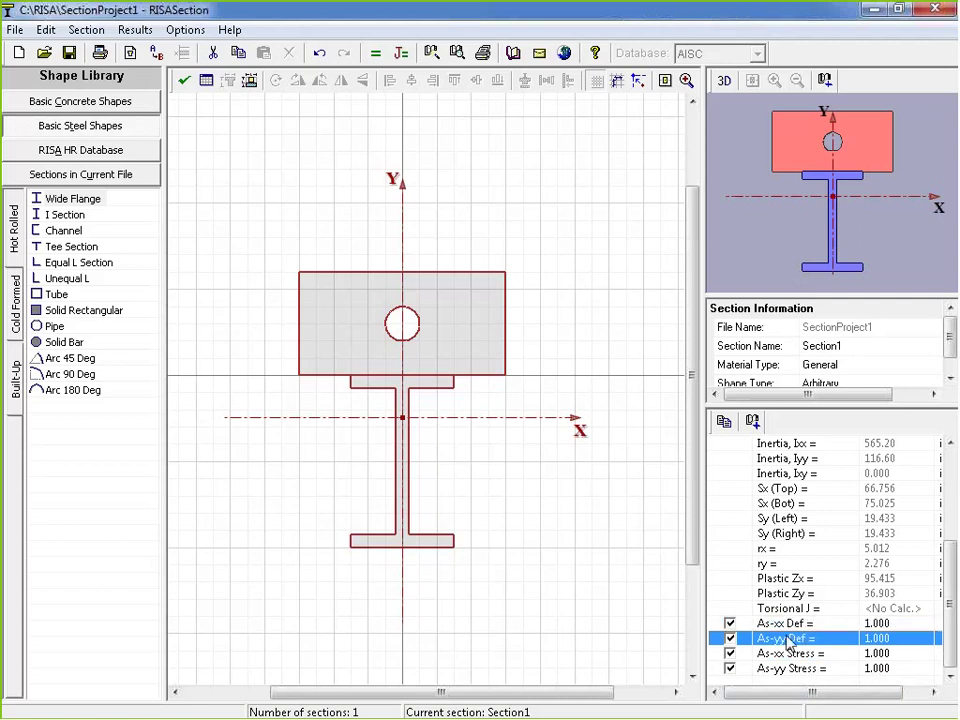
pyautogui.scroll(5, 893, 660)
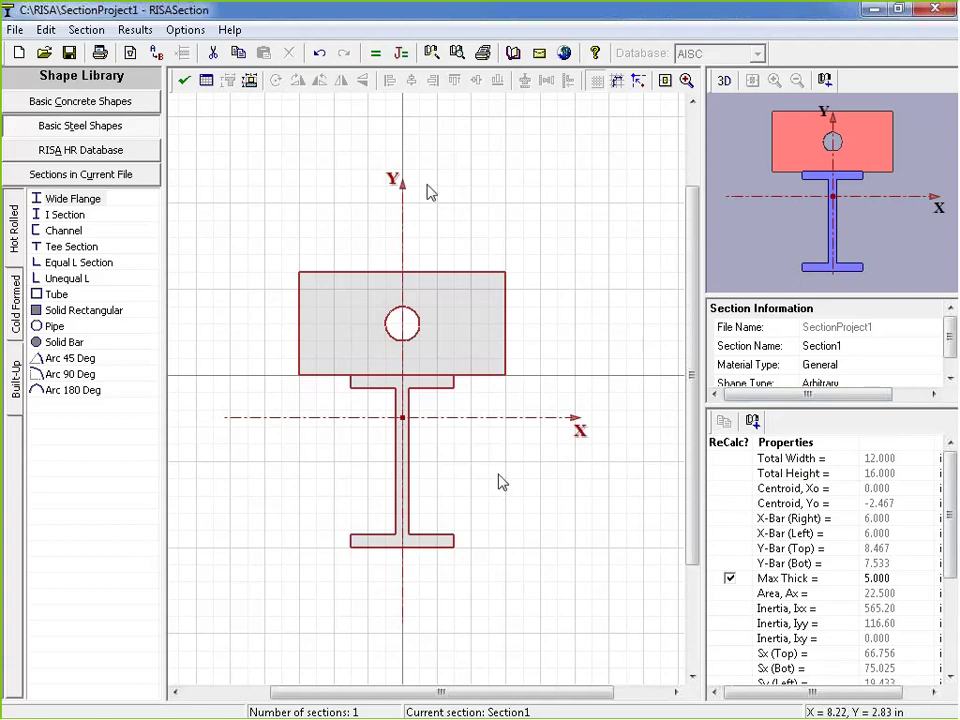
pyautogui.click(855, 368)
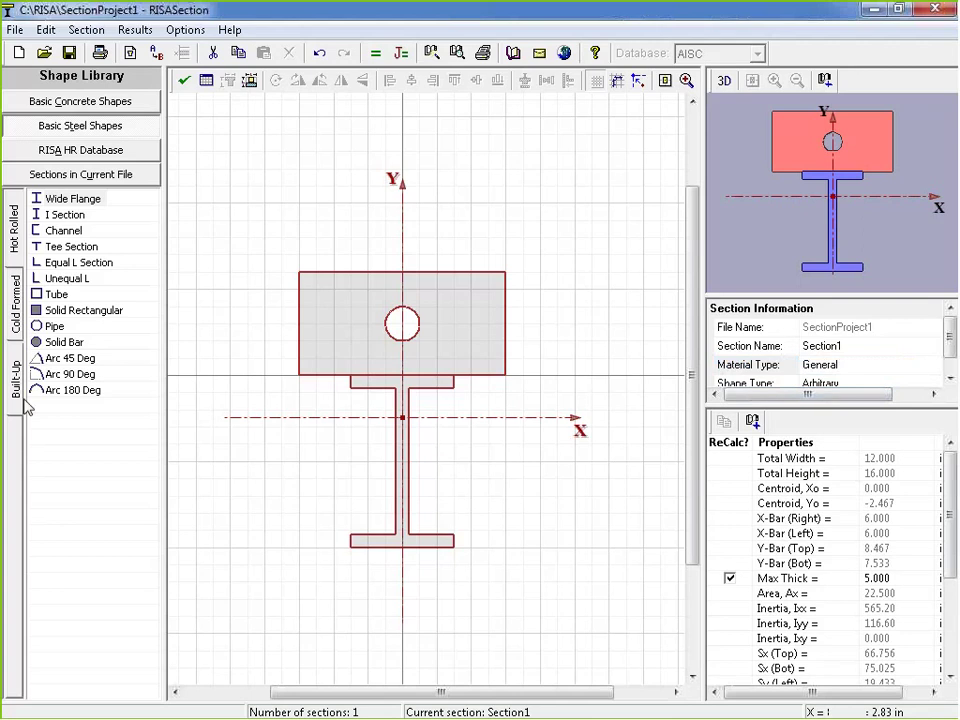
# Step: List the sections in the current file and rename Section1 as "Composite Section"
pyautogui.click(80, 175)
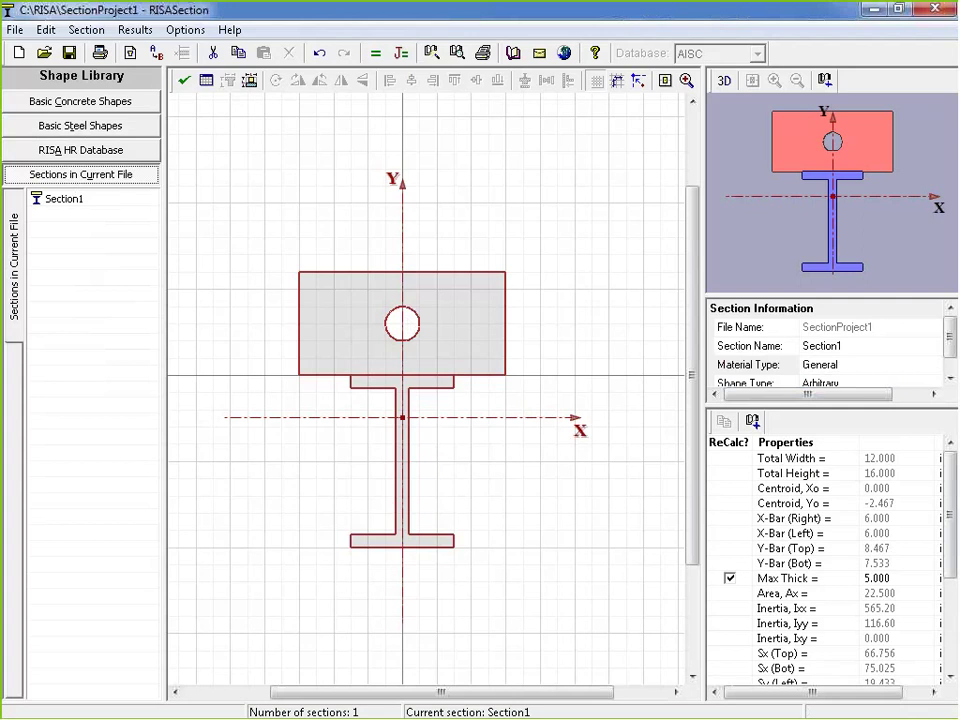
pyautogui.click(64, 199)
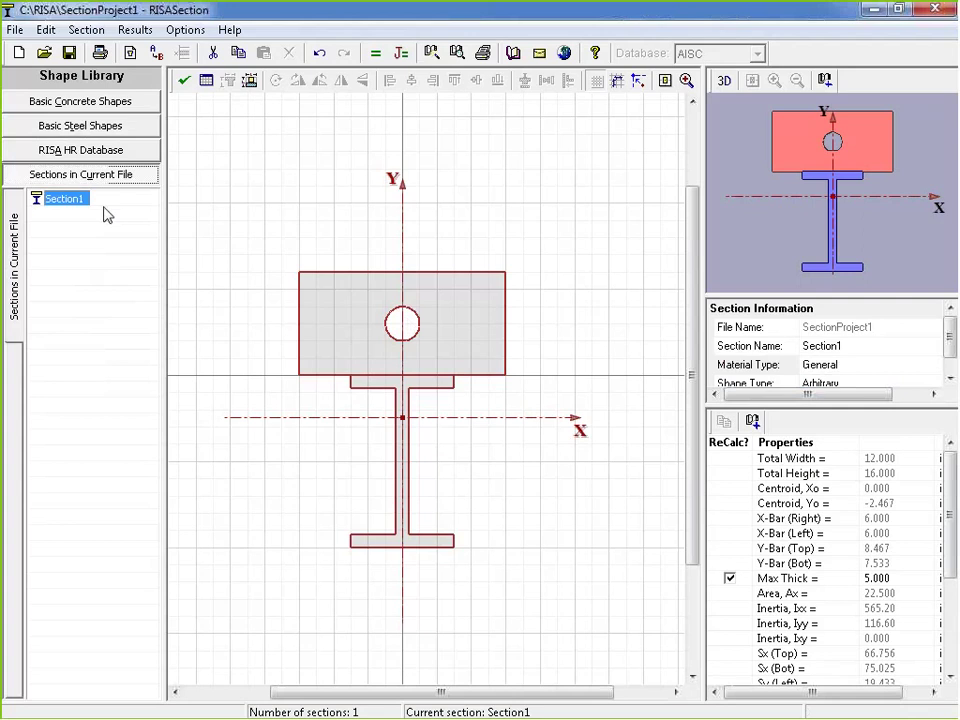
pyautogui.rightClick(71, 208)
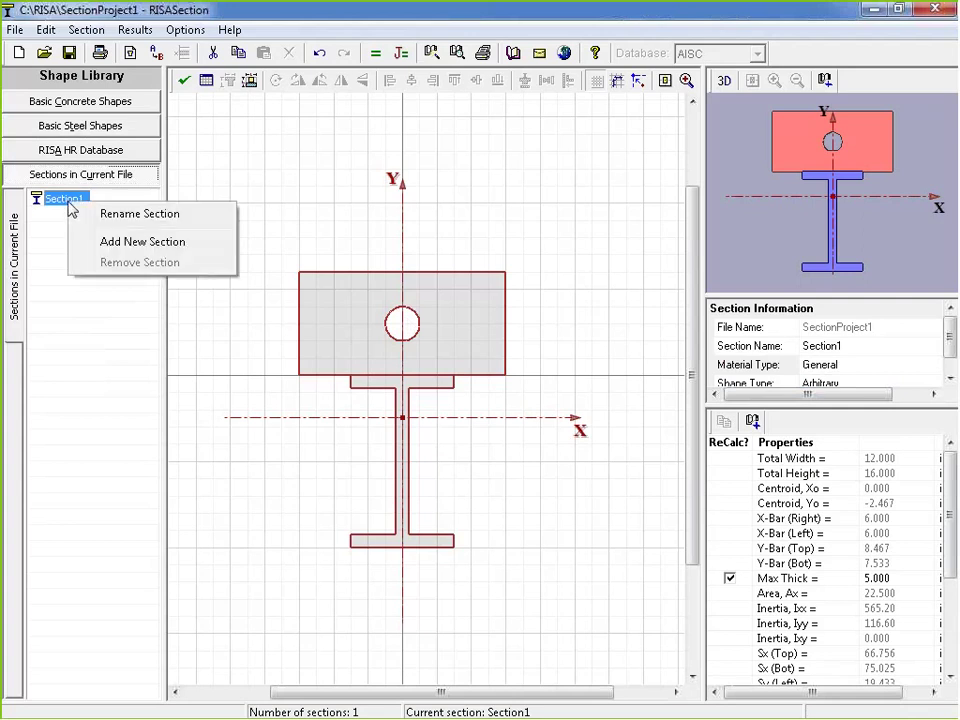
pyautogui.click(119, 214)
pyautogui.write('C')
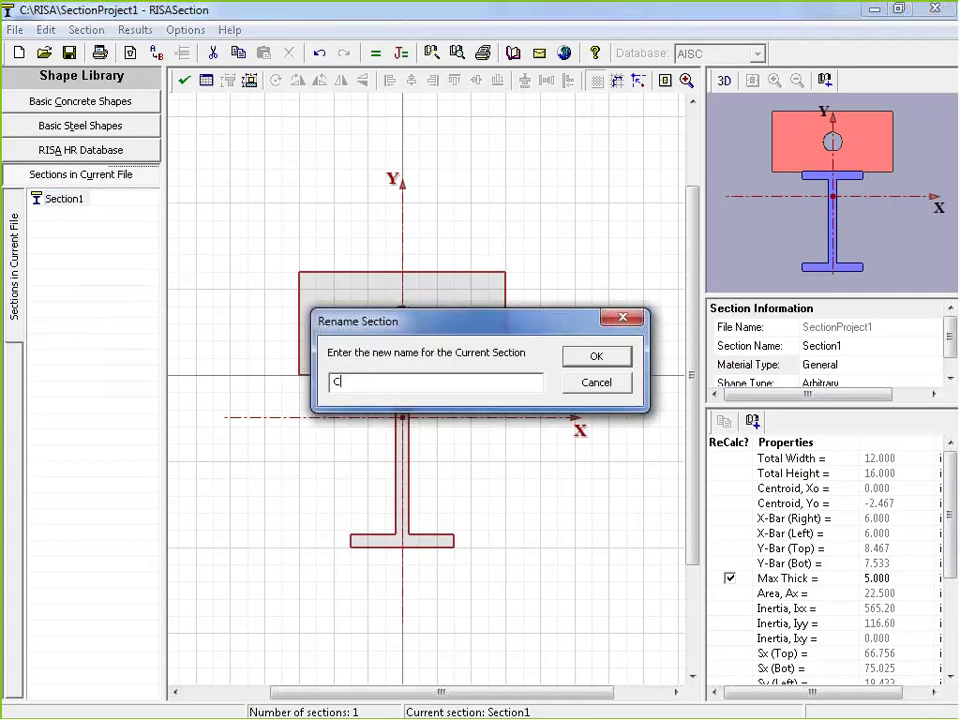
pyautogui.write('omposite Section')
pyautogui.press('Return')
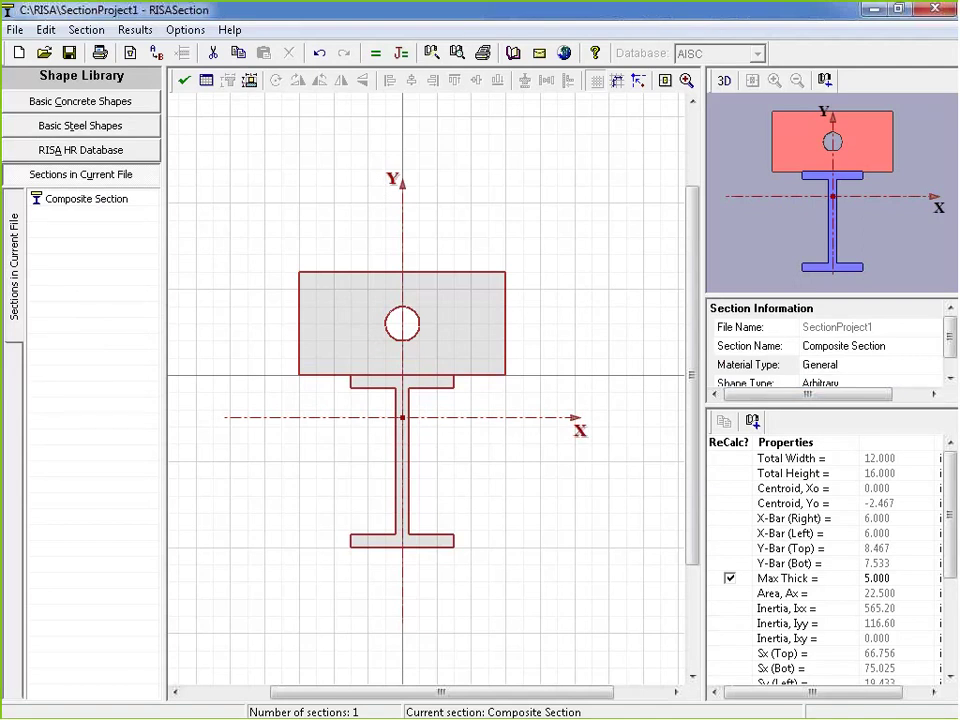
pyautogui.click(64, 200)
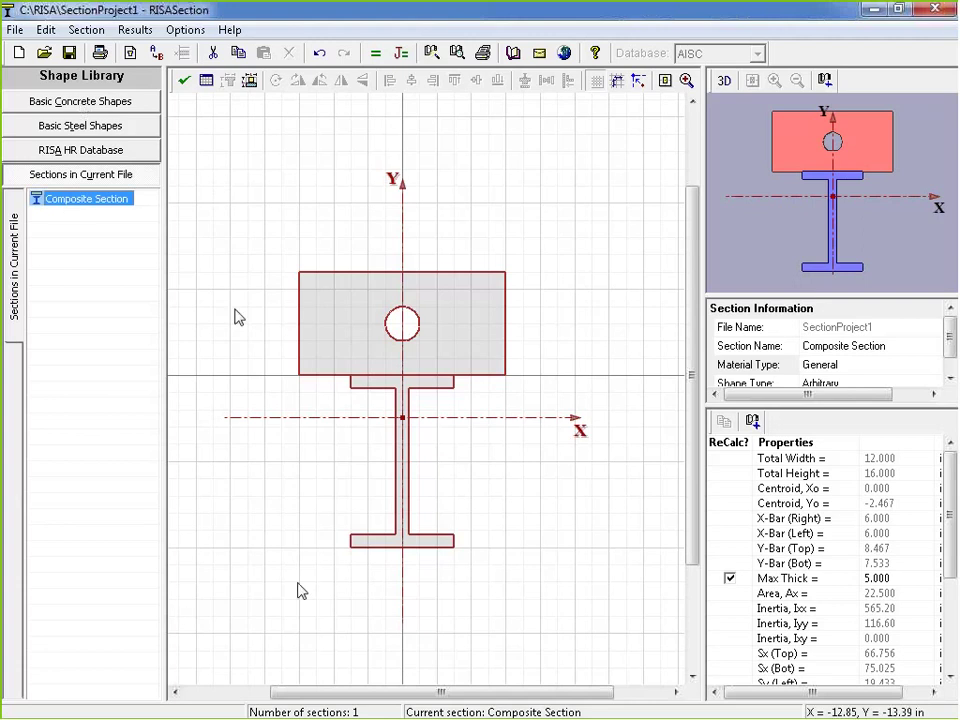
pyautogui.rightClick(91, 201)
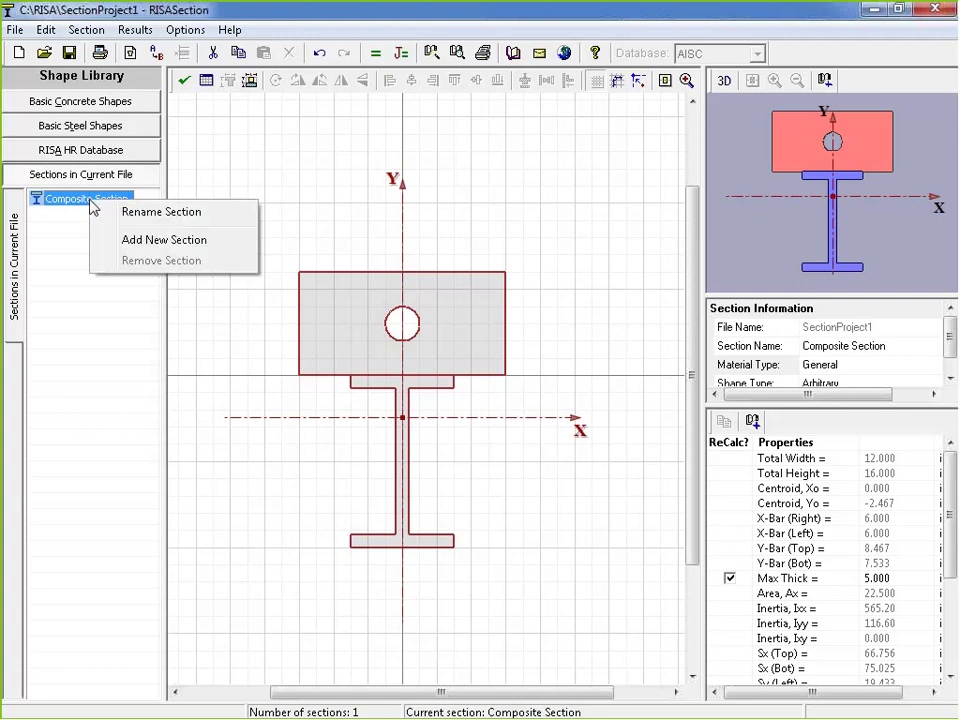
pyautogui.click(71, 201)
pyautogui.rightClick(89, 199)
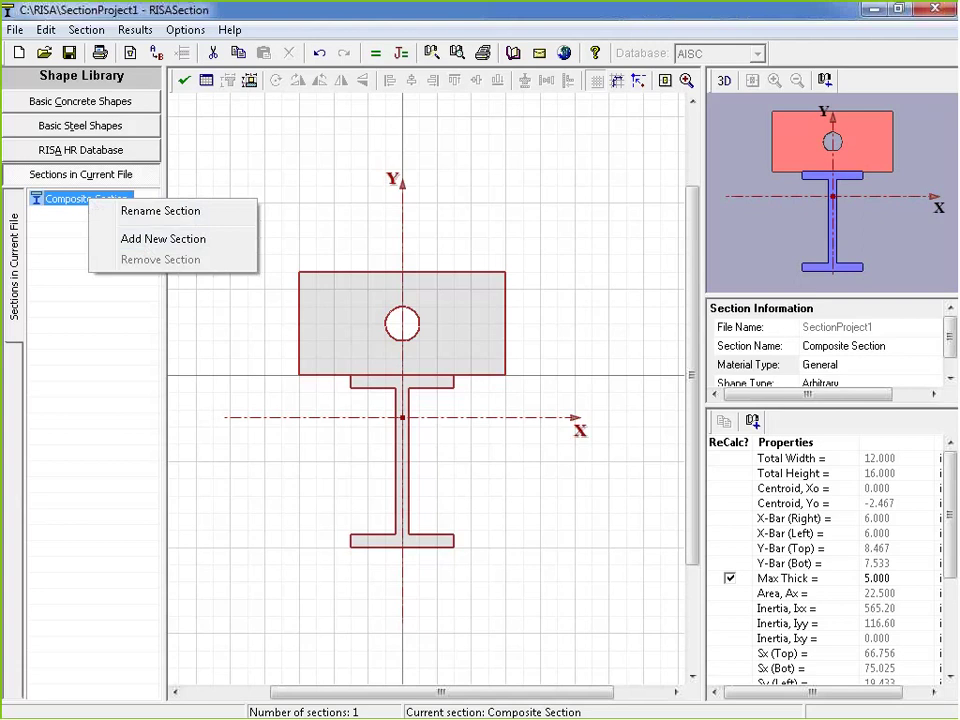
pyautogui.press('Escape')
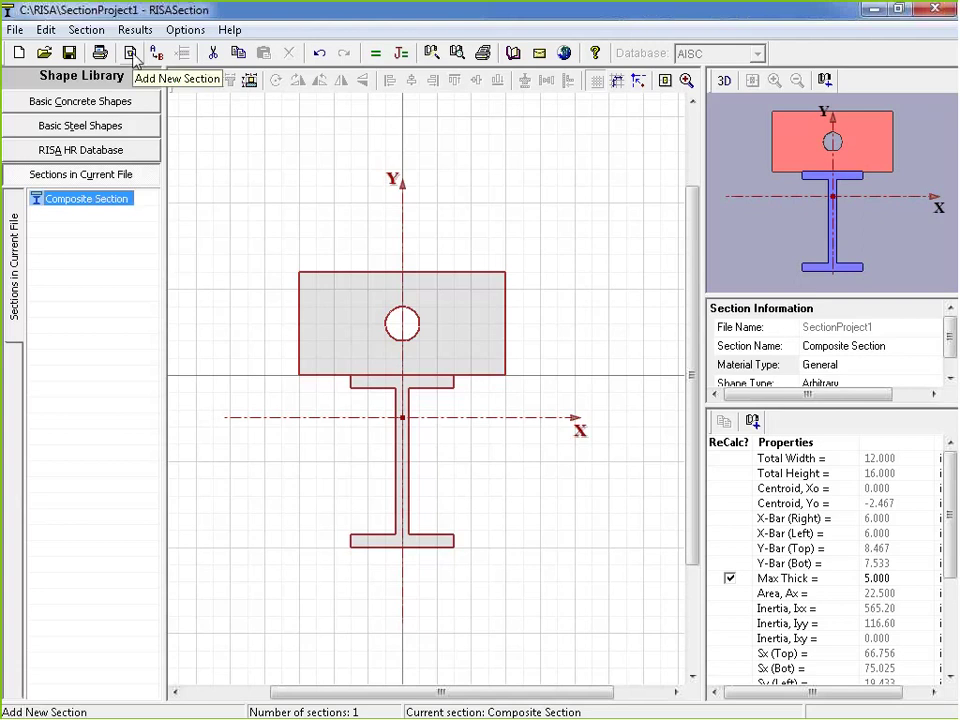
# Step: Add a new section to the project file and rename it "Steel Test"
pyautogui.click(134, 56)
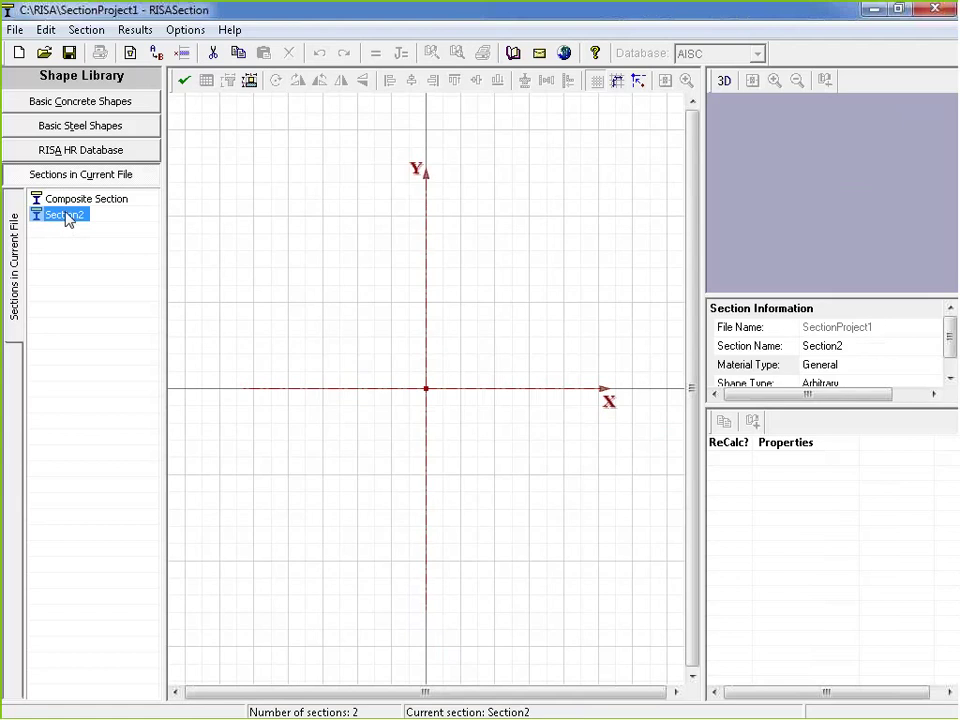
pyautogui.rightClick(67, 219)
pyautogui.click(124, 232)
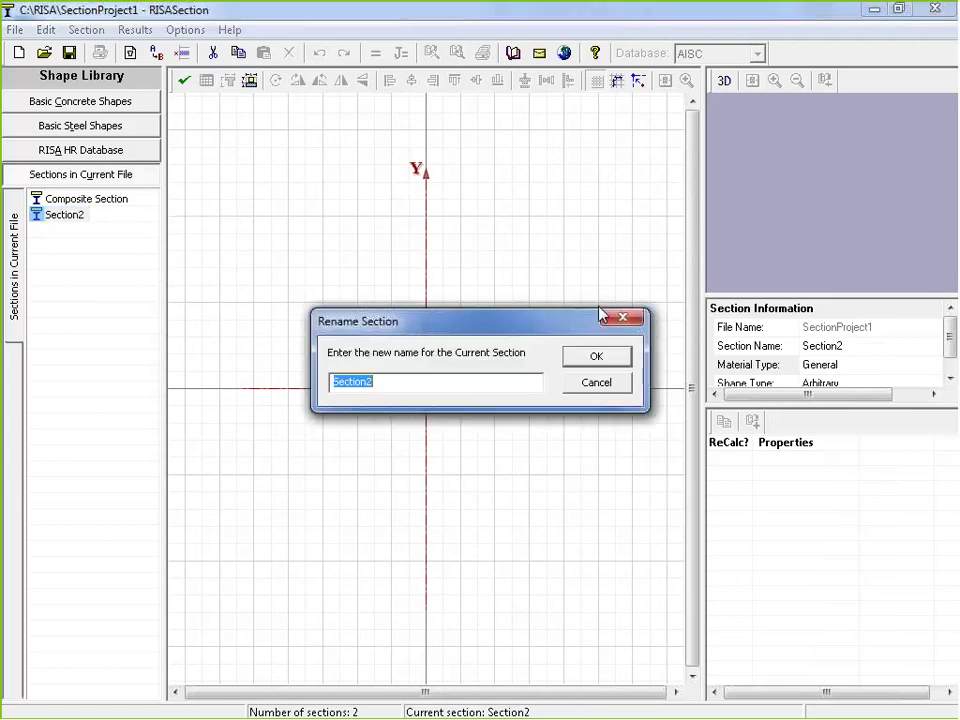
pyautogui.write('Steel Test')
pyautogui.press('Return')
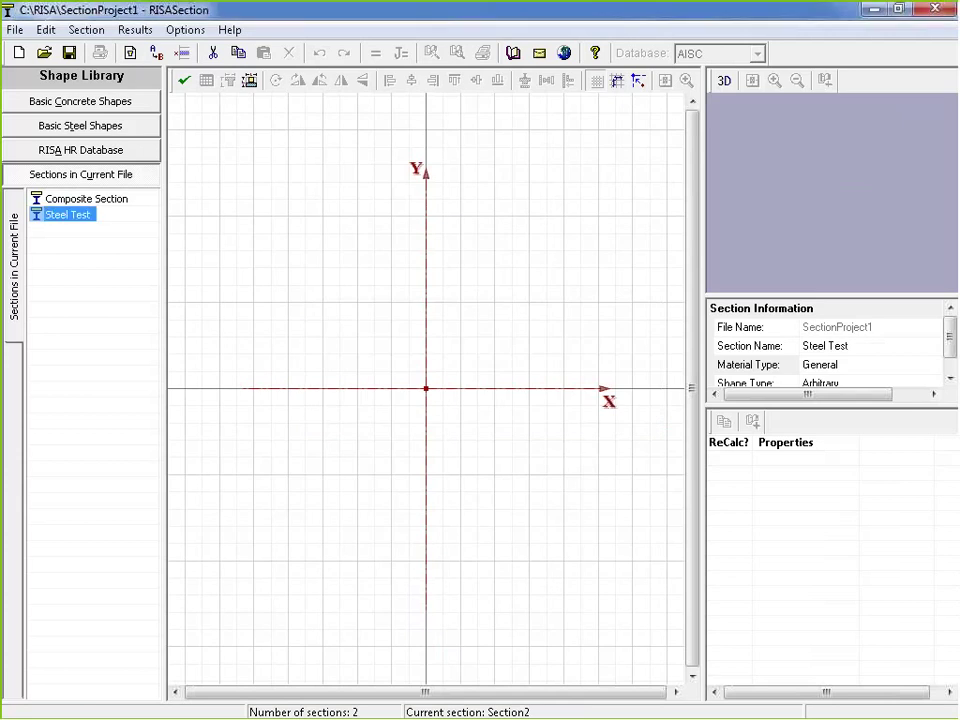
# Step: Place a solid rectangular hot-rolled steel shape in the Steel Test section and shrink it to a horizontal plate about 1.03 in thick
pyautogui.click(88, 126)
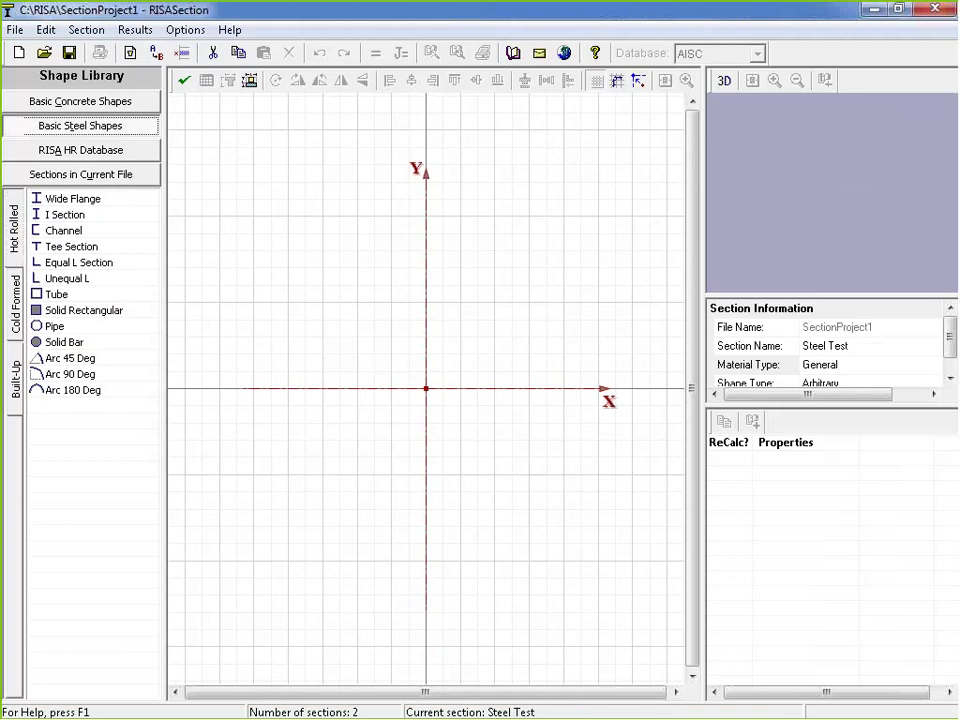
pyautogui.click(66, 203)
pyautogui.click(70, 217)
pyautogui.click(70, 231)
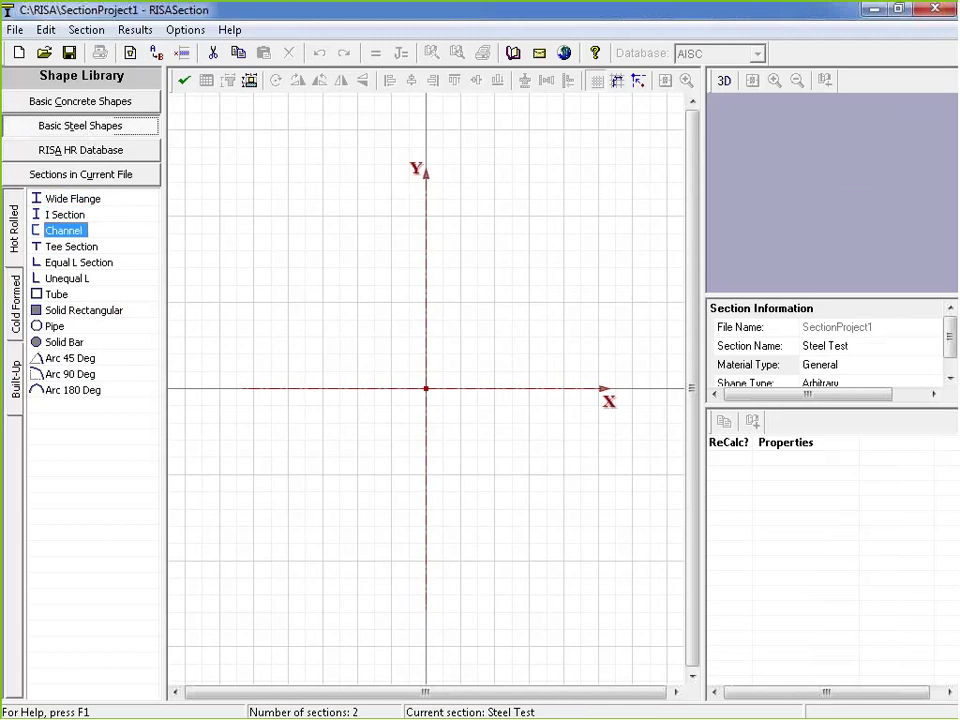
pyautogui.click(55, 327)
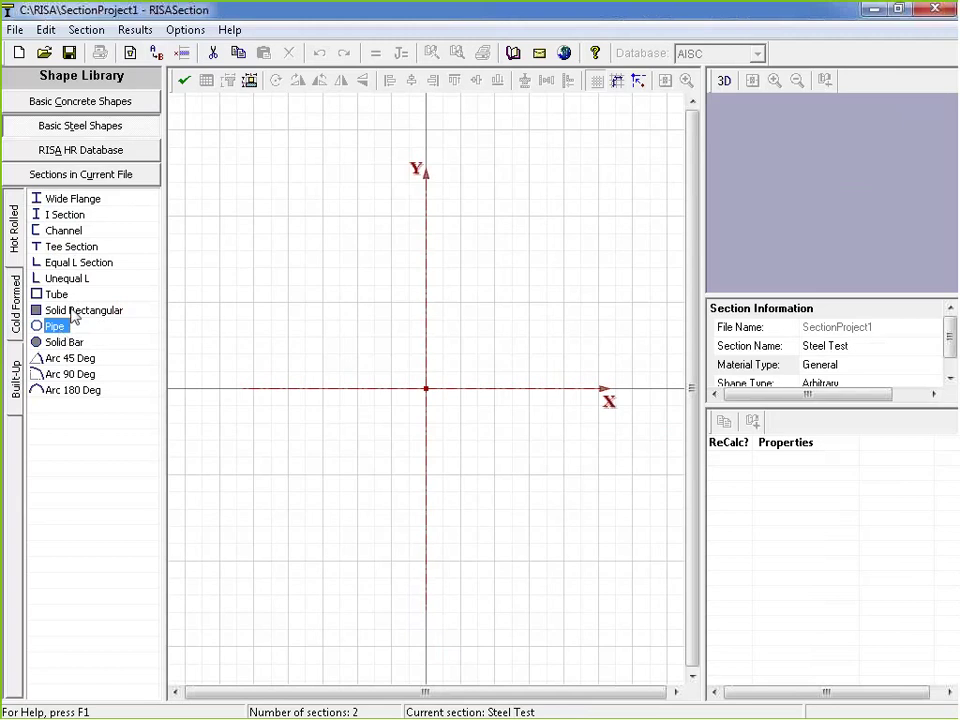
pyautogui.click(72, 312)
pyautogui.moveTo(83, 316); pyautogui.dragTo(427, 245)
pyautogui.click(422, 562)
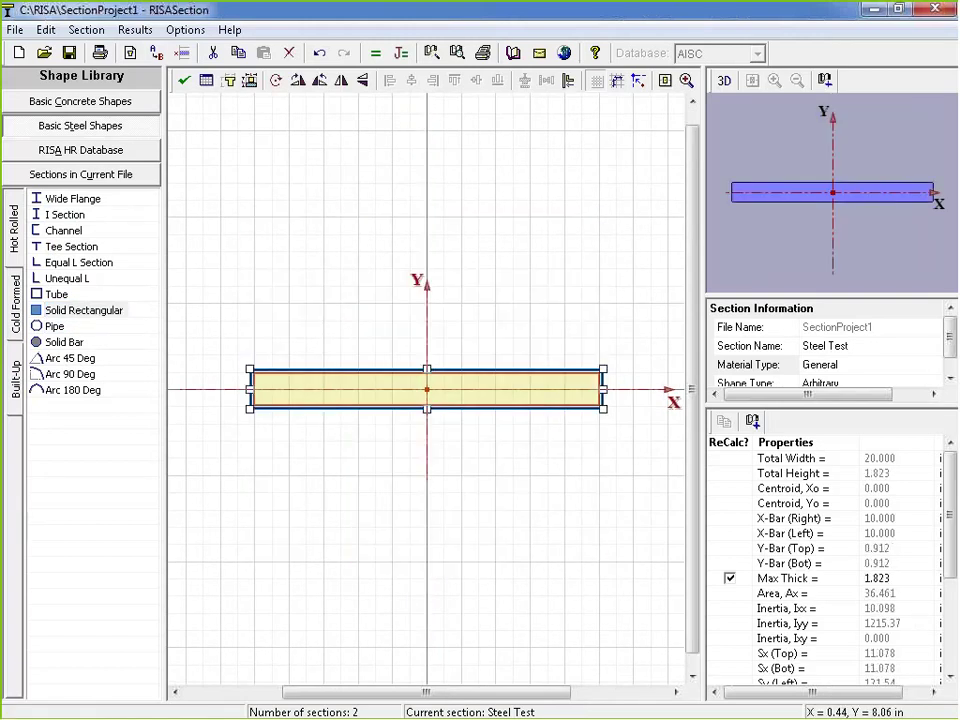
pyautogui.moveTo(427, 390); pyautogui.dragTo(433, 399)
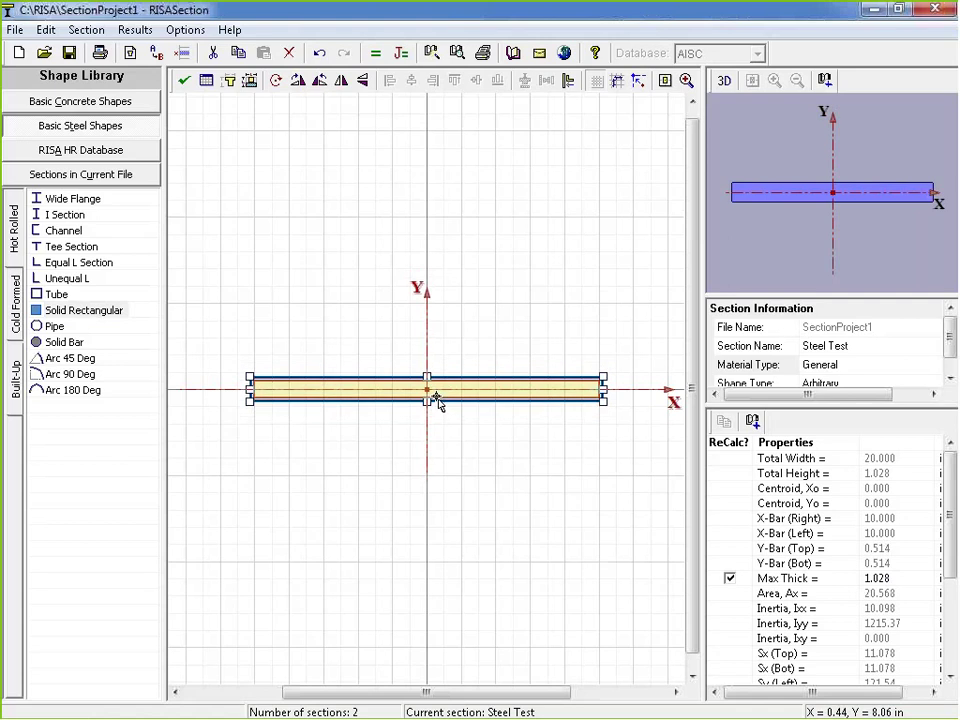
pyautogui.click(462, 385)
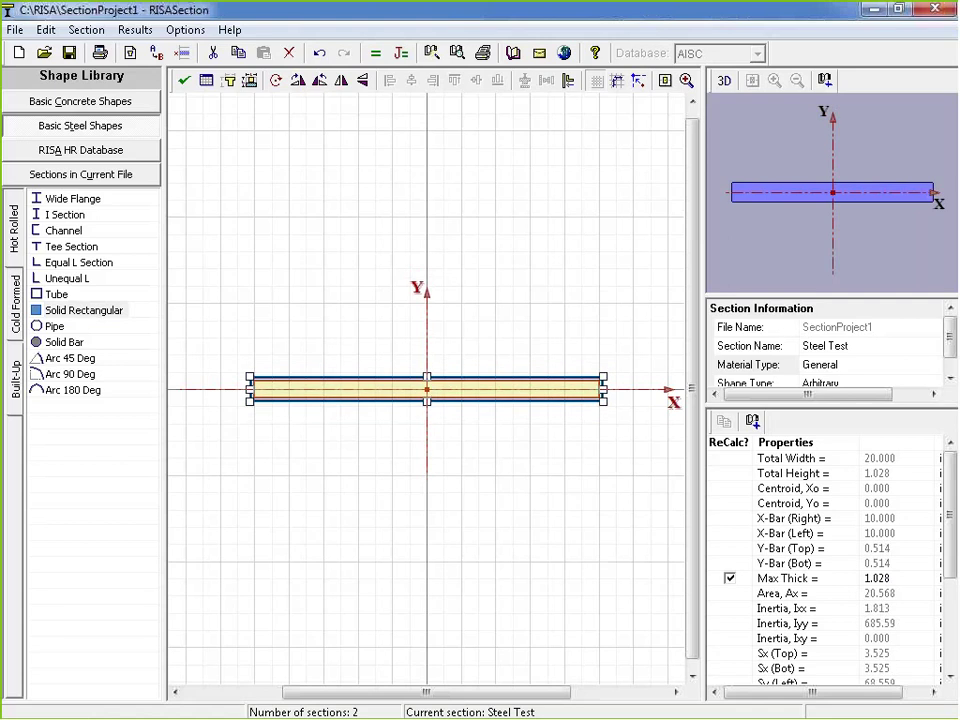
# Step: Add a second solid rectangular steel shape and narrow it to a vertical plate about 0.66 in wide, crossing the horizontal one
pyautogui.click(86, 313)
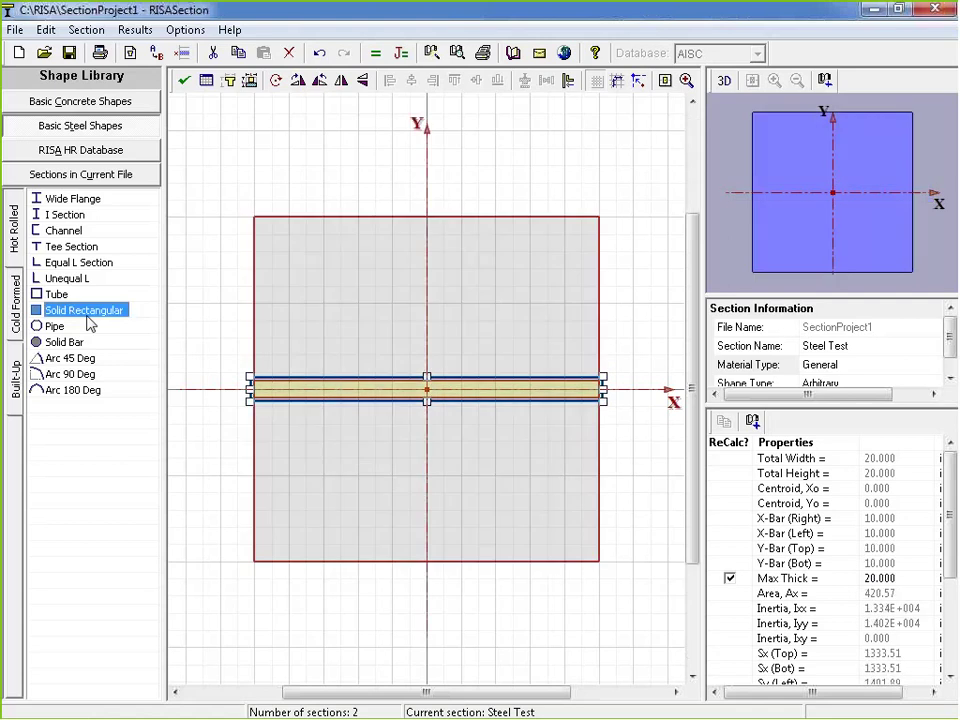
pyautogui.click(259, 321)
pyautogui.moveTo(603, 390); pyautogui.dragTo(583, 414)
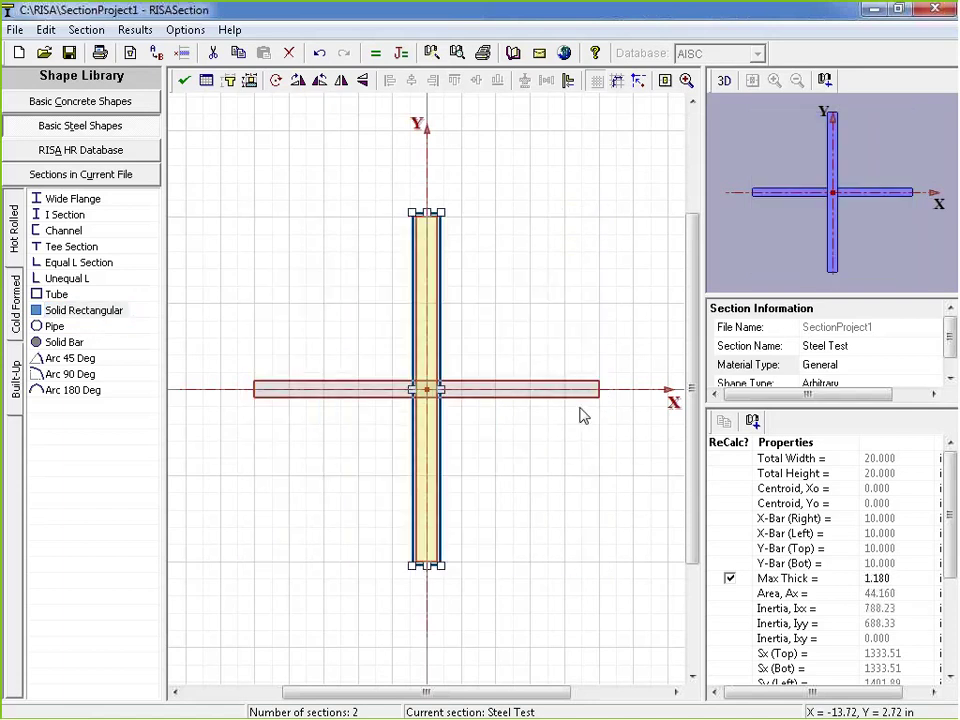
pyautogui.click(418, 390)
pyautogui.click(435, 343)
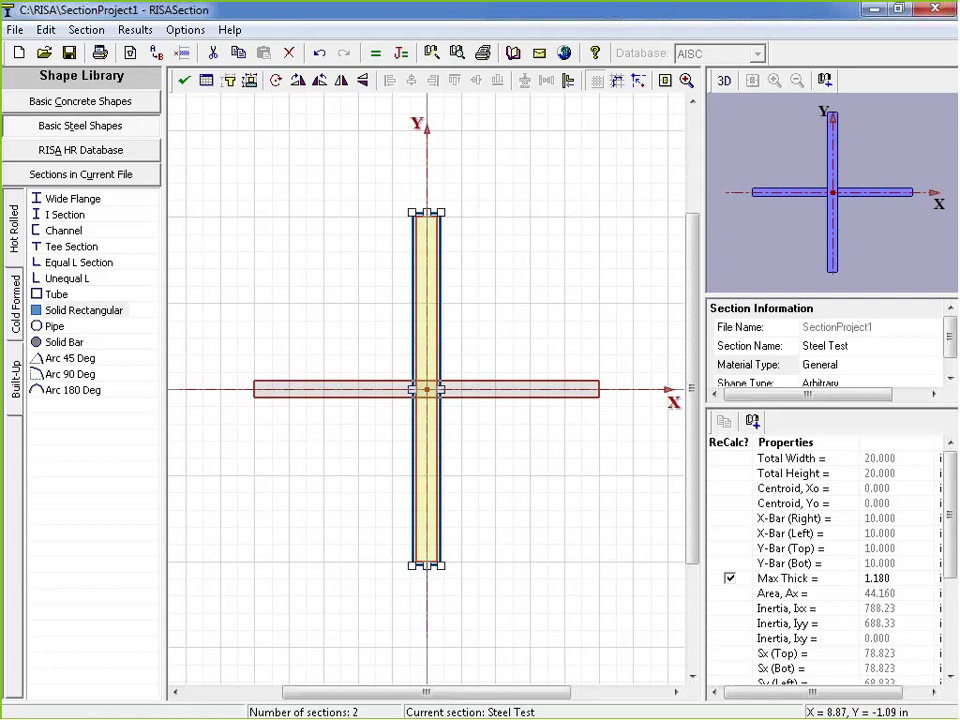
pyautogui.moveTo(443, 390); pyautogui.dragTo(433, 390)
# Step: Set the horizontal plate's thickness to 0.5 in in its shape definition
pyautogui.click(483, 390)
pyautogui.doubleClick(483, 390)
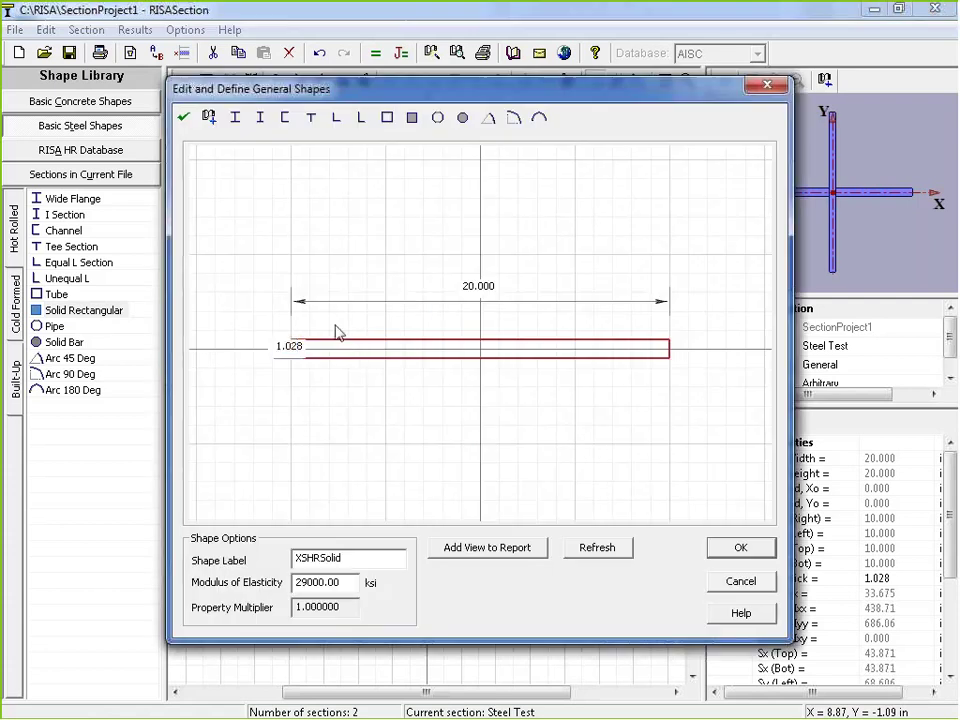
pyautogui.click(285, 343)
pyautogui.press('BackSpace')
pyautogui.write('.65')
pyautogui.click(748, 551)
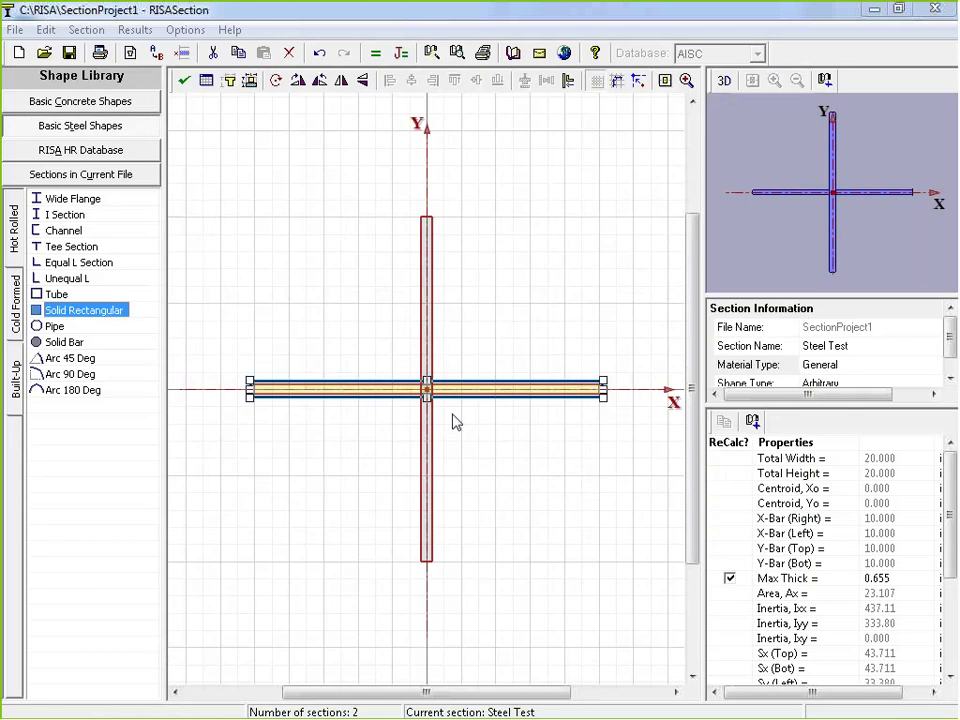
# Step: Set the vertical plate's thickness to 0.6 in in its shape definition
pyautogui.click(435, 330)
pyautogui.doubleClick(436, 331)
pyautogui.click(484, 213)
pyautogui.doubleClick(482, 211)
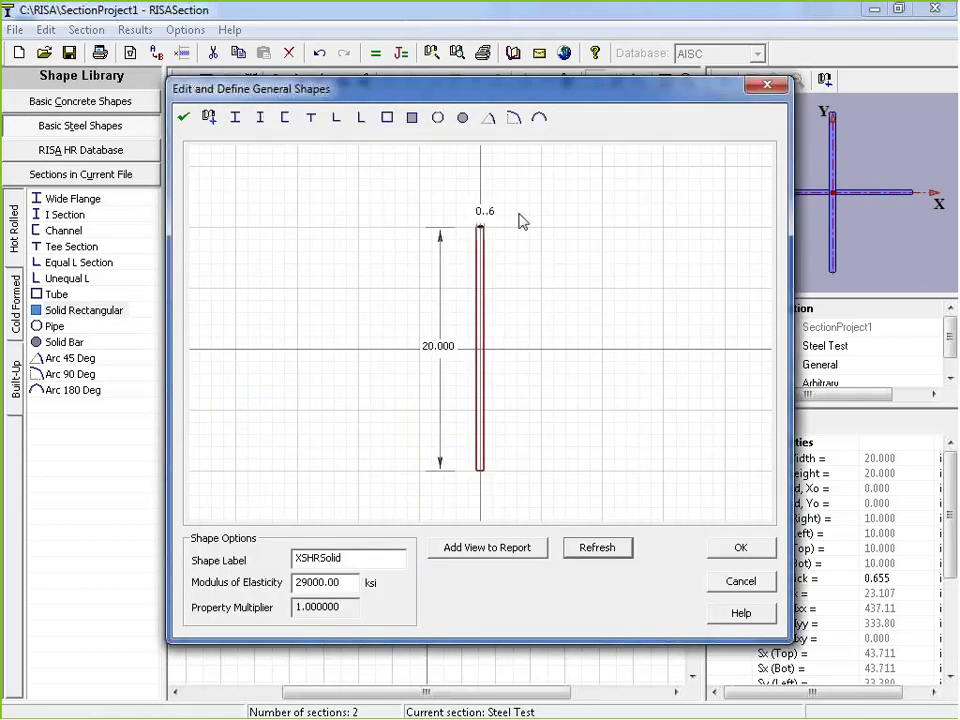
pyautogui.press('BackSpace')
pyautogui.press('Return')
pyautogui.click(725, 552)
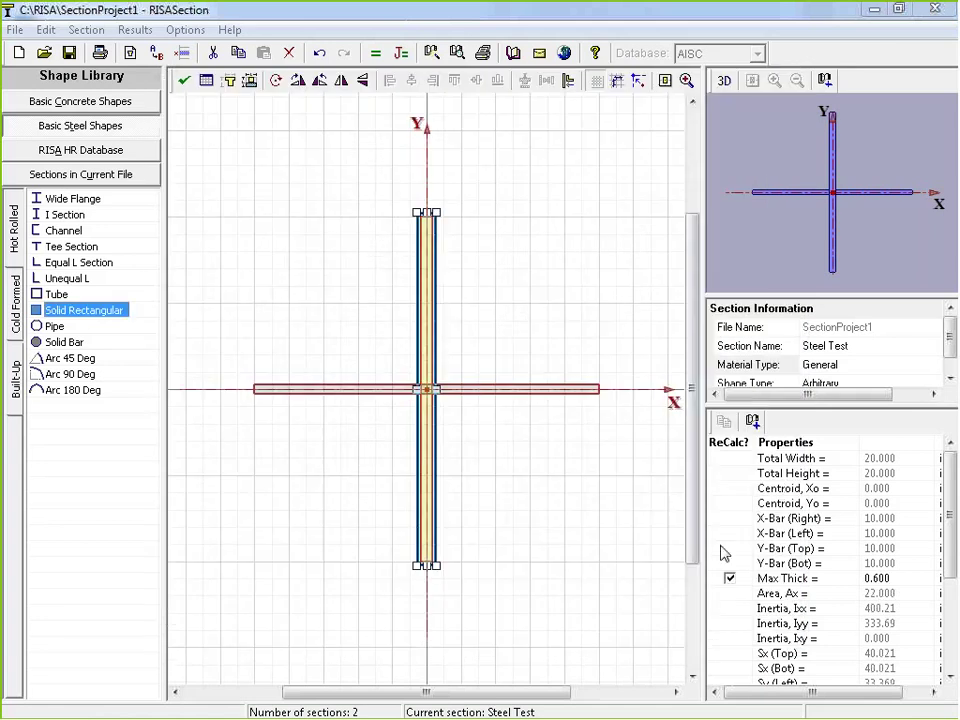
# Step: Select both plates and align their right edges so the vertical plate sits at the horizontal plate's right end
pyautogui.click(428, 290)
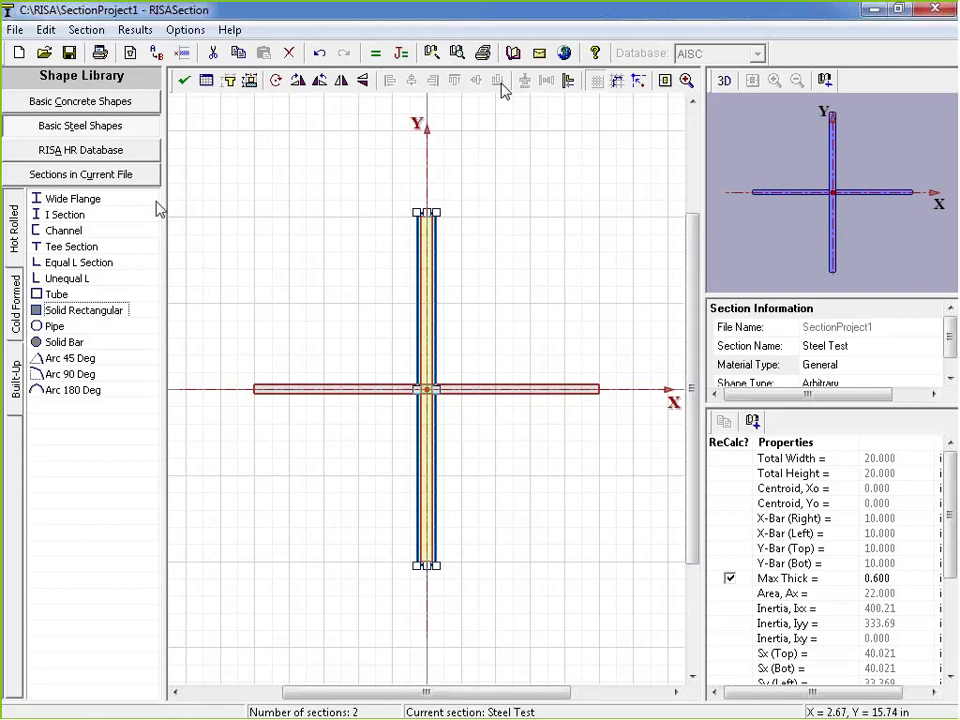
pyautogui.click(660, 573)
pyautogui.click(427, 440)
pyautogui.keyDown('shift'); pyautogui.click(490, 389); pyautogui.keyUp('shift')
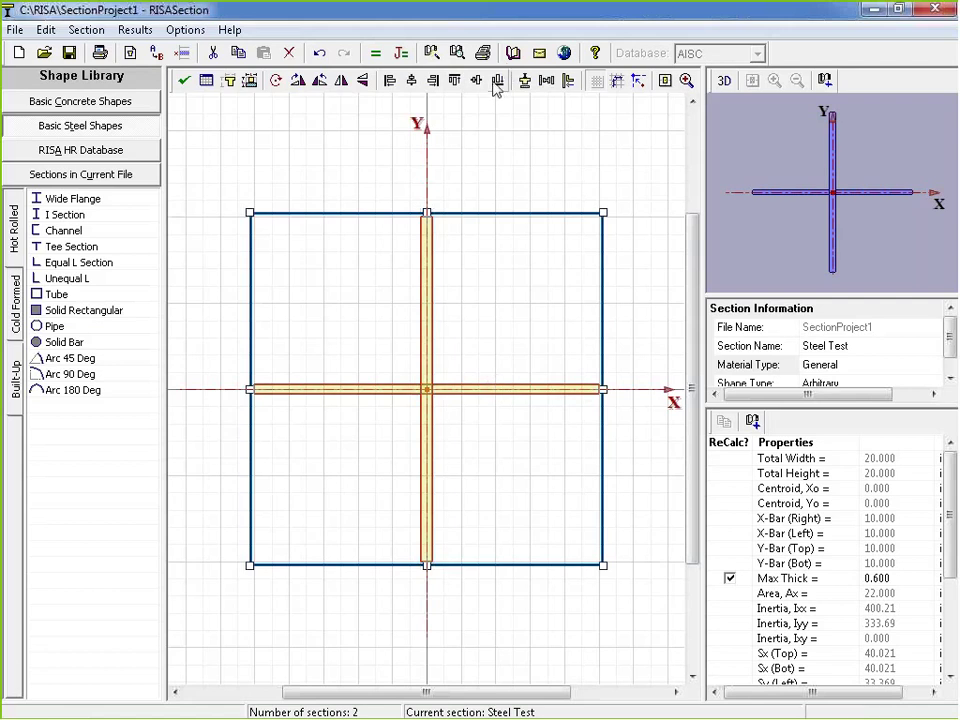
pyautogui.click(432, 82)
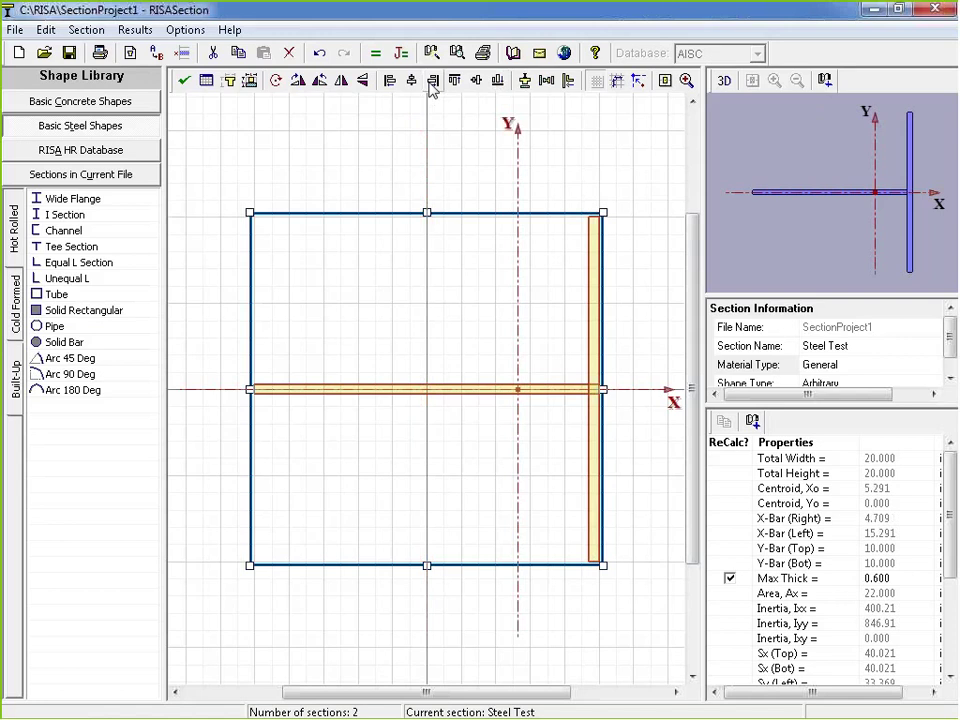
pyautogui.click(600, 413)
pyautogui.scroll(1, 600, 413)
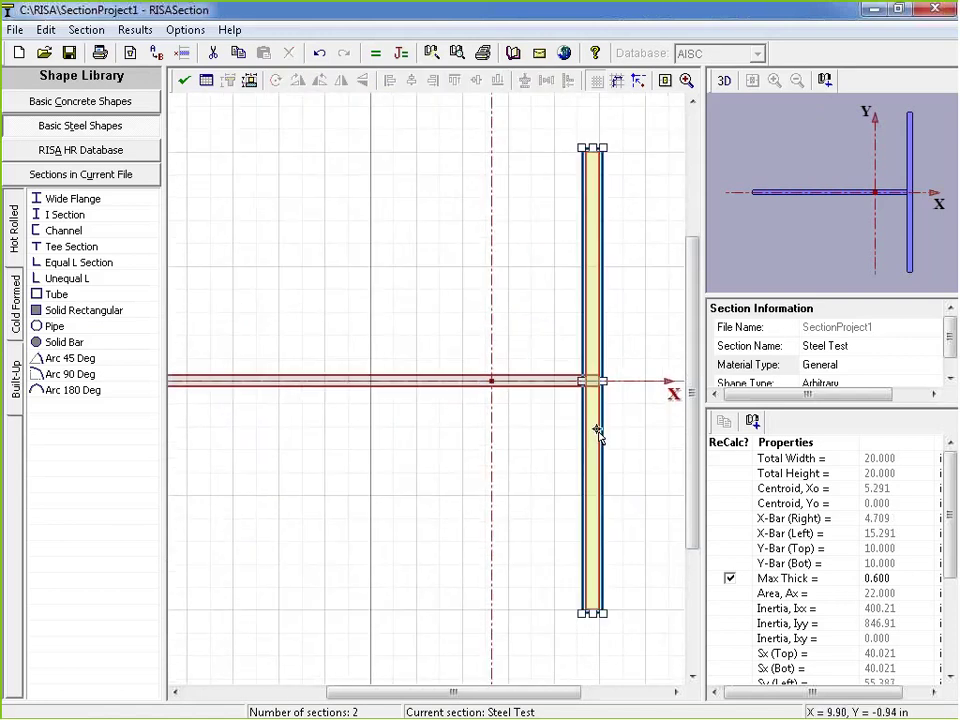
pyautogui.click(628, 431)
pyautogui.scroll(-1, 603, 460)
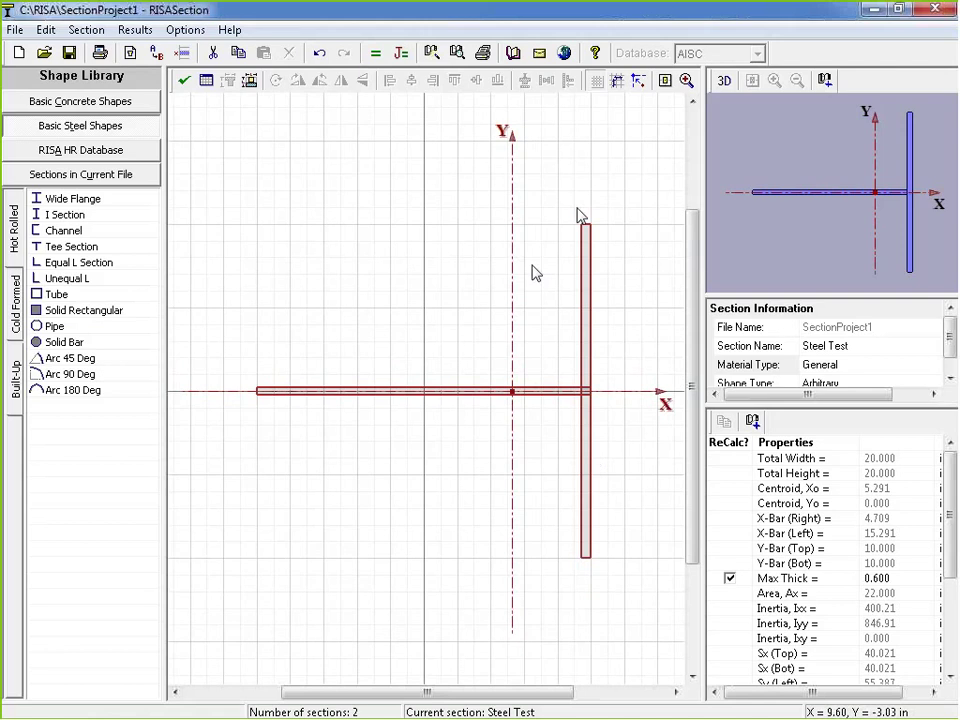
# Step: Use the Align Edge tool to bring the horizontal plate's right end against the vertical plate's left face
pyautogui.click(588, 330)
pyautogui.click(541, 396)
pyautogui.click(590, 345)
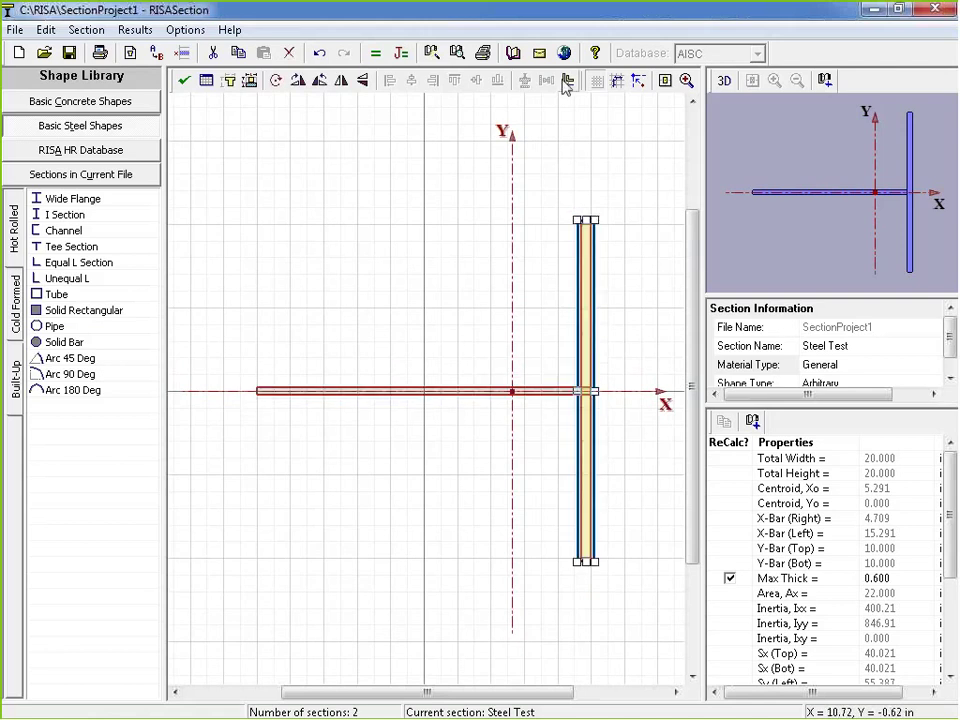
pyautogui.click(566, 392)
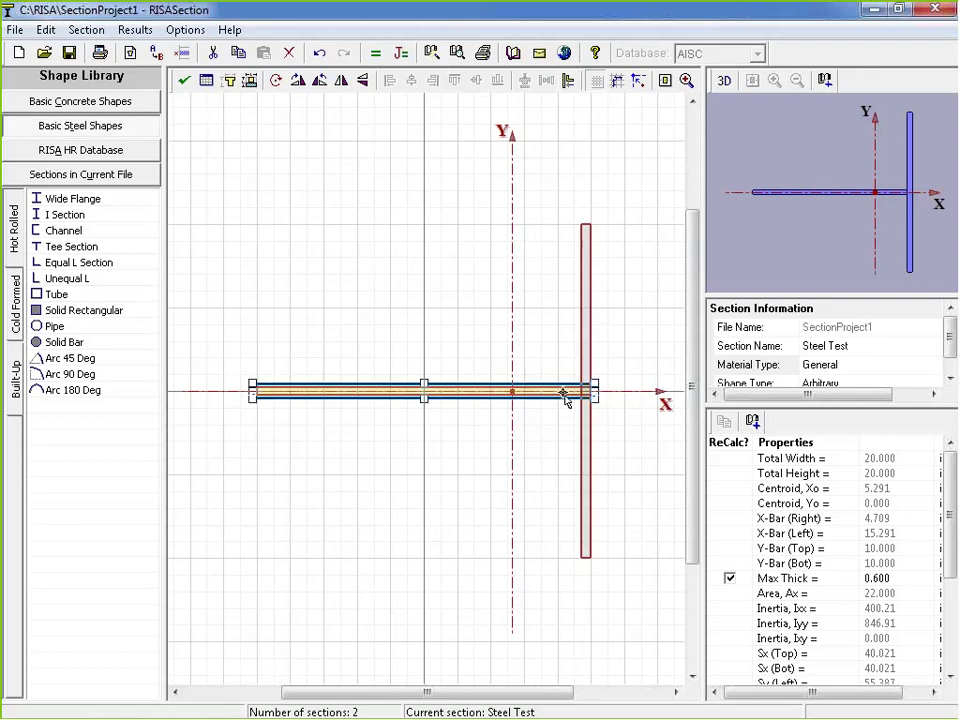
pyautogui.scroll(3, 595, 401)
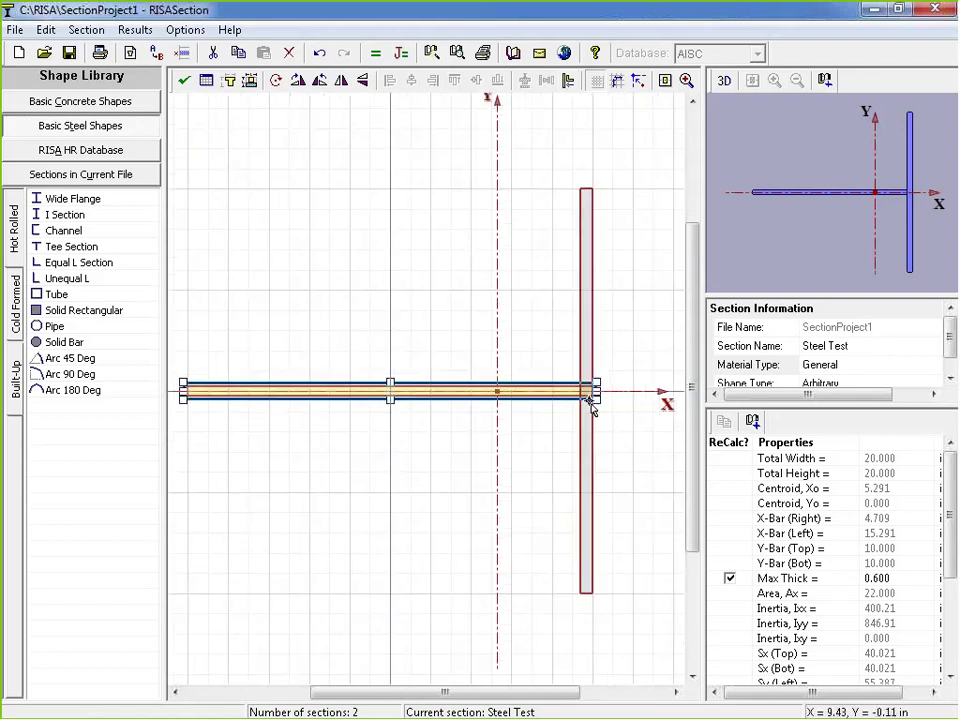
pyautogui.click(568, 85)
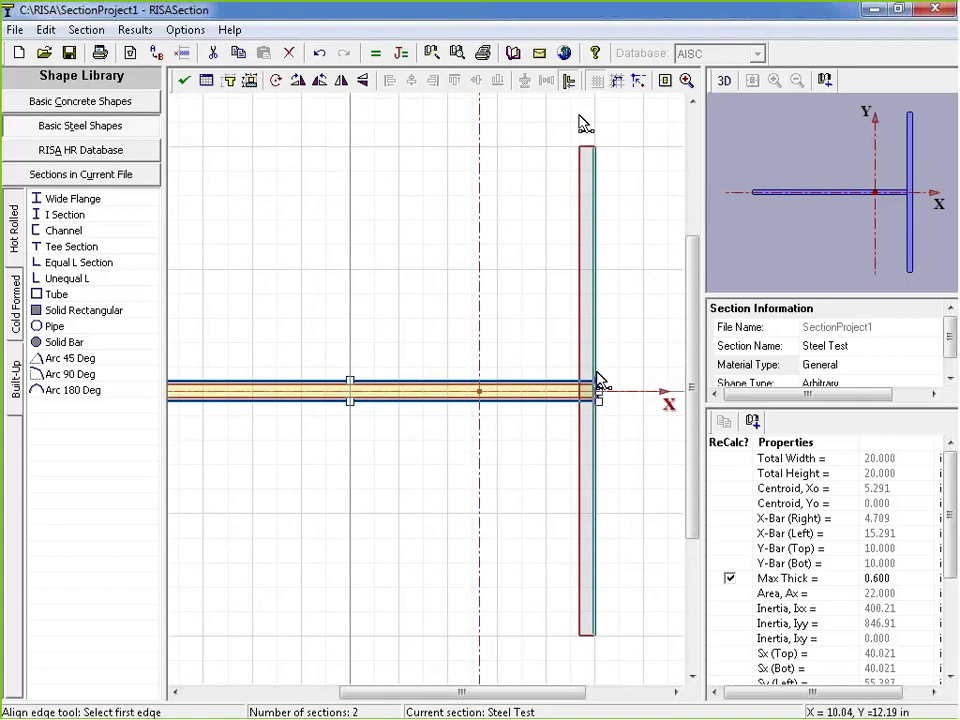
pyautogui.click(538, 388)
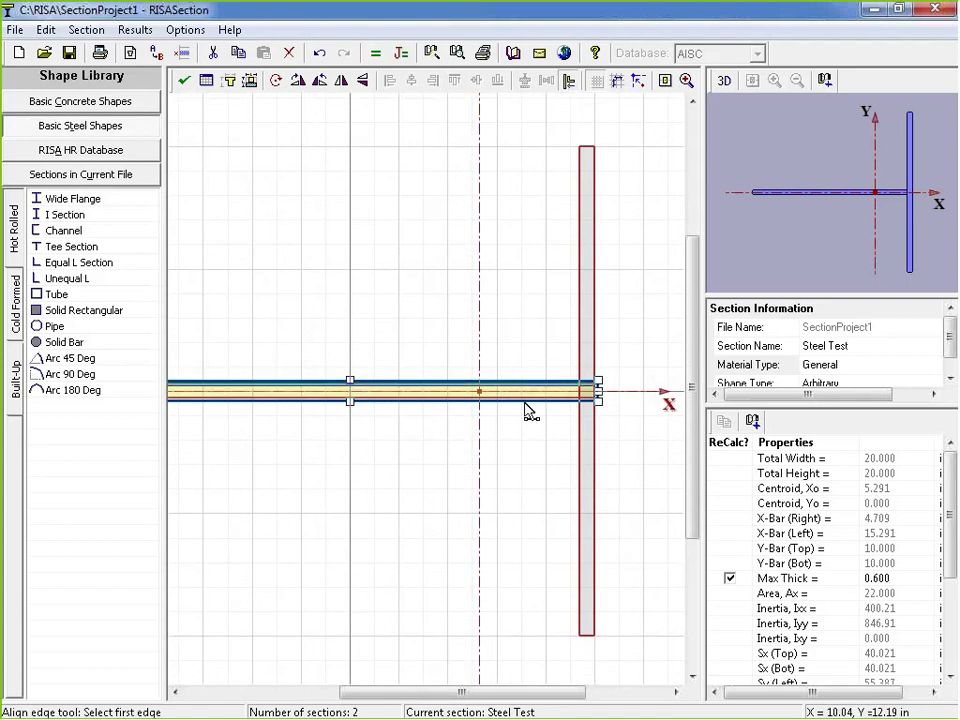
pyautogui.click(579, 386)
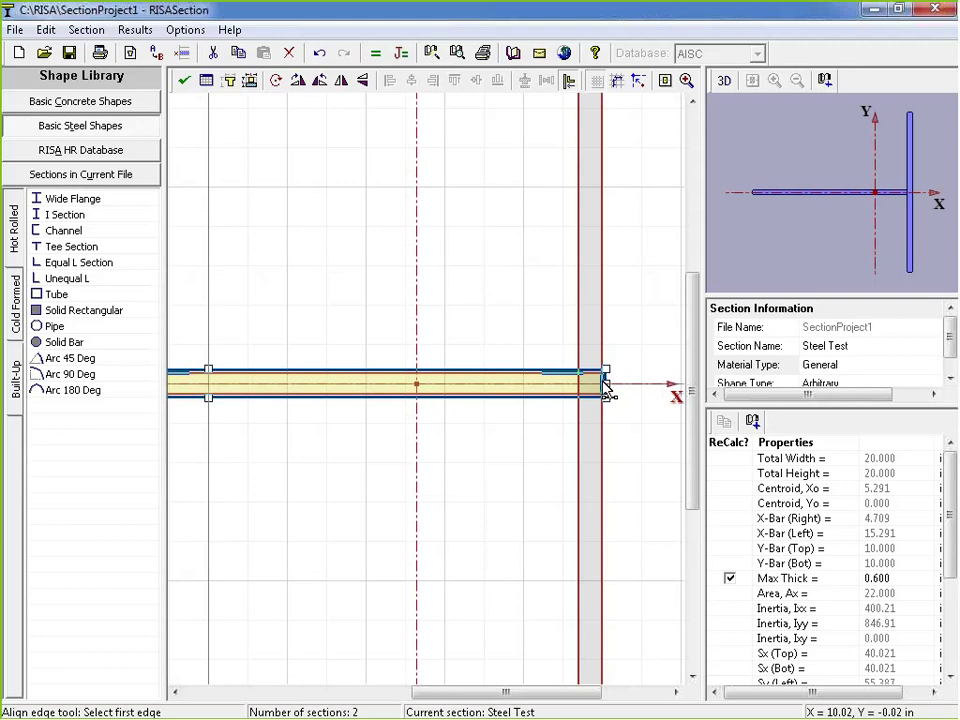
pyautogui.click(605, 386)
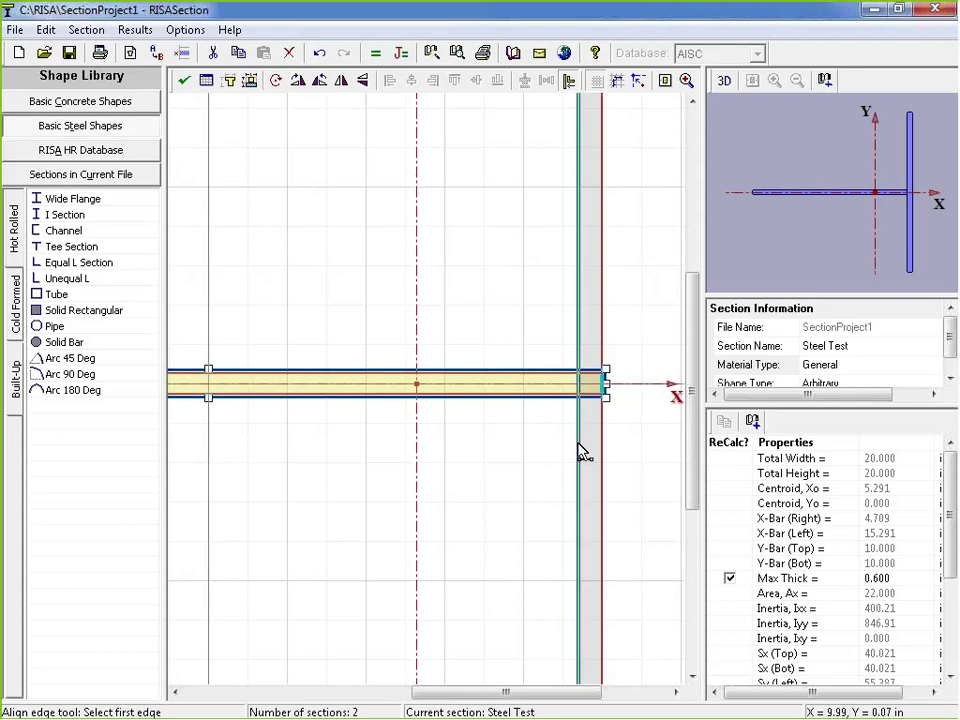
pyautogui.click(578, 322)
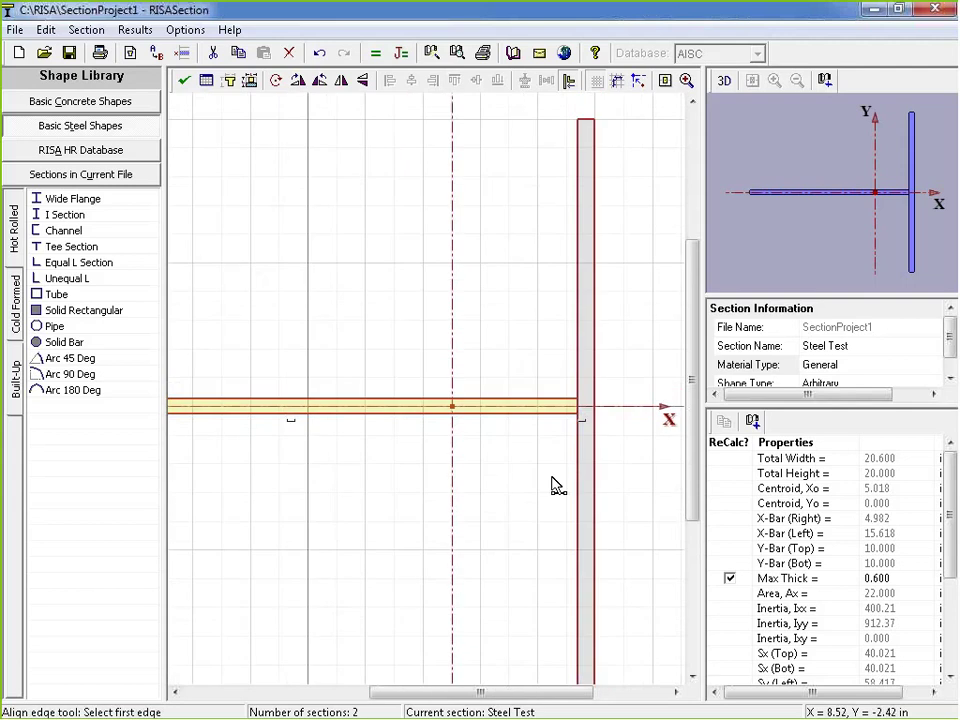
pyautogui.press('Escape')
pyautogui.scroll(-2, 546, 364)
pyautogui.scroll(2, 568, 272)
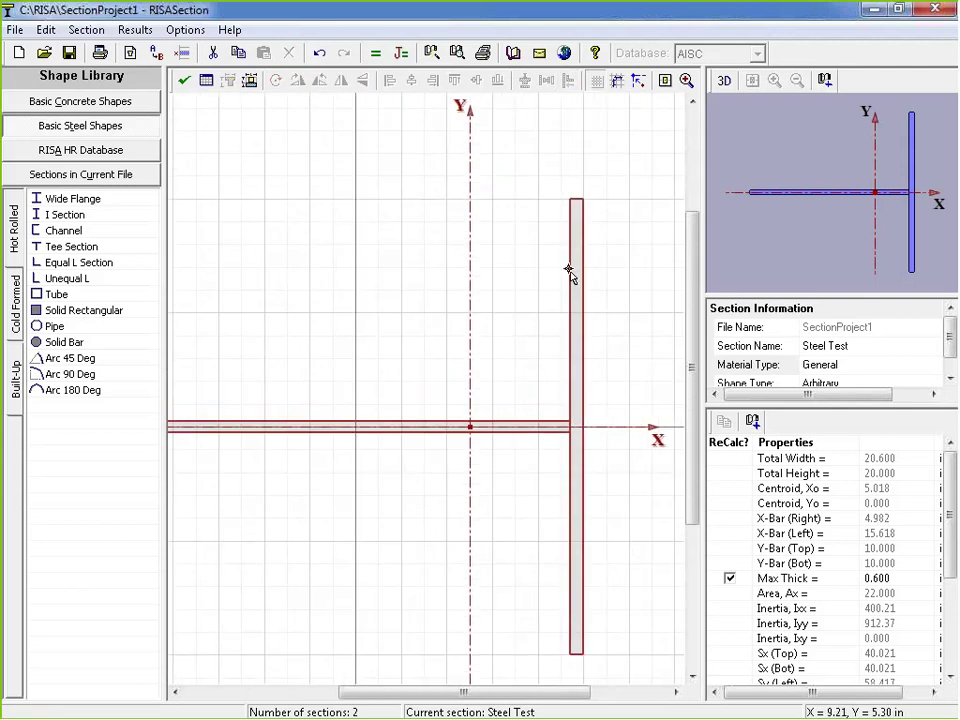
# Step: Align the horizontal plate's top edge with the top end of the vertical plate using the Align Edge tool
pyautogui.moveTo(622, 552); pyautogui.dragTo(501, 343)
pyautogui.scroll(-1, 368, 325)
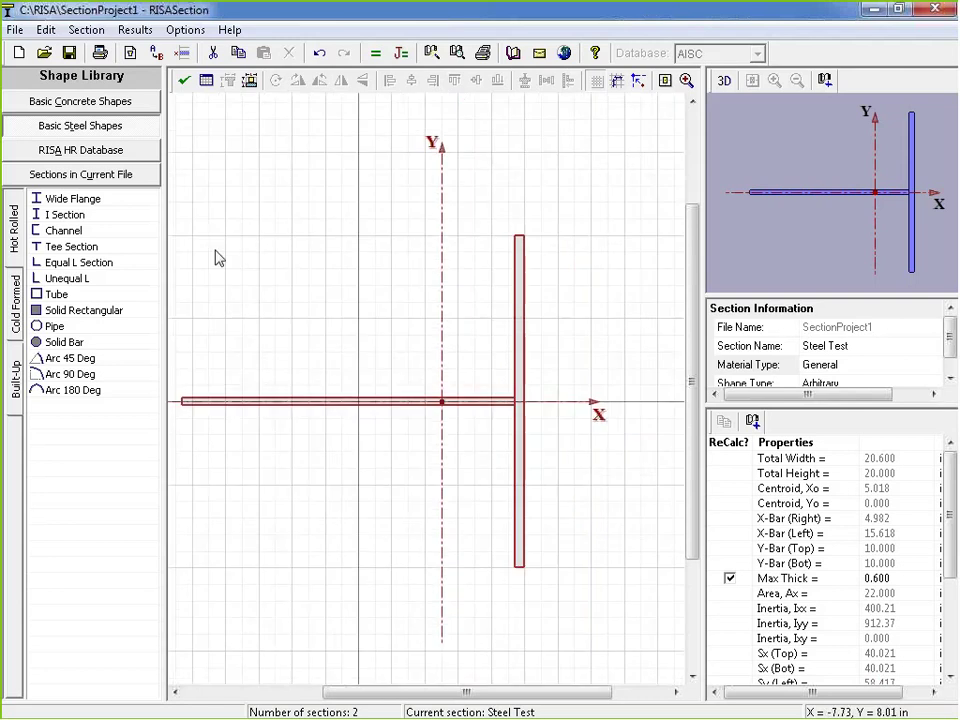
pyautogui.moveTo(179, 199); pyautogui.dragTo(476, 446)
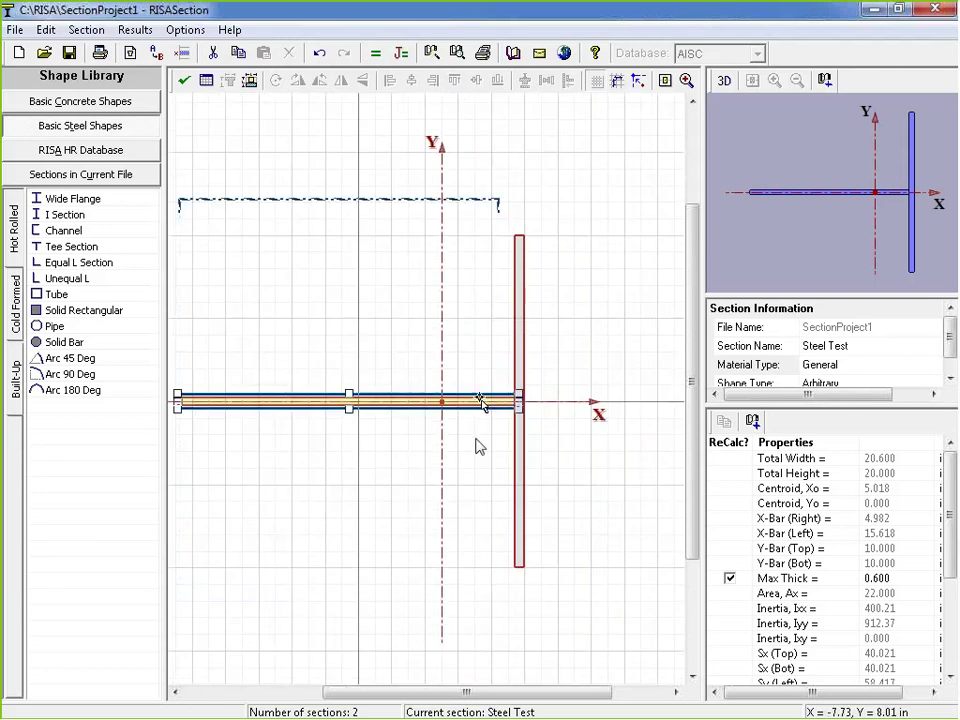
pyautogui.click(568, 82)
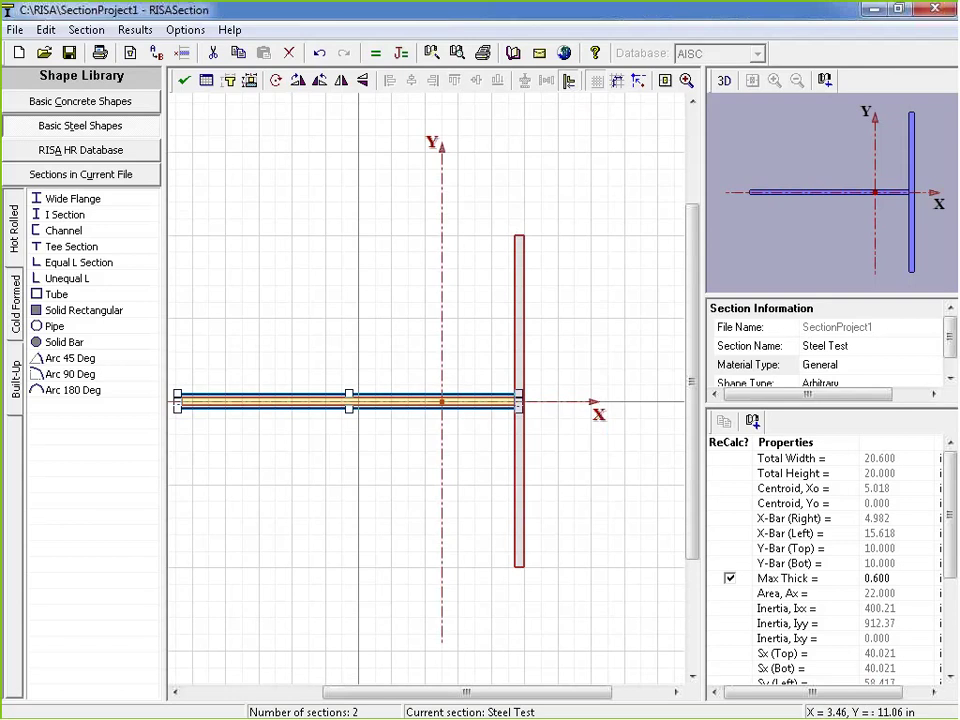
pyautogui.click(365, 396)
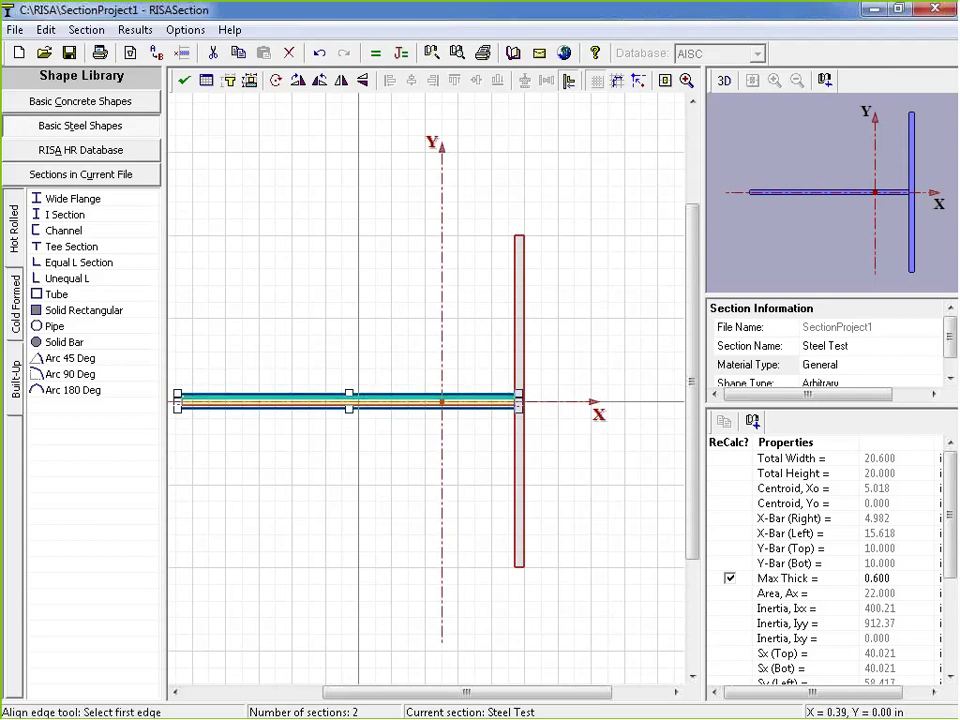
pyautogui.click(489, 409)
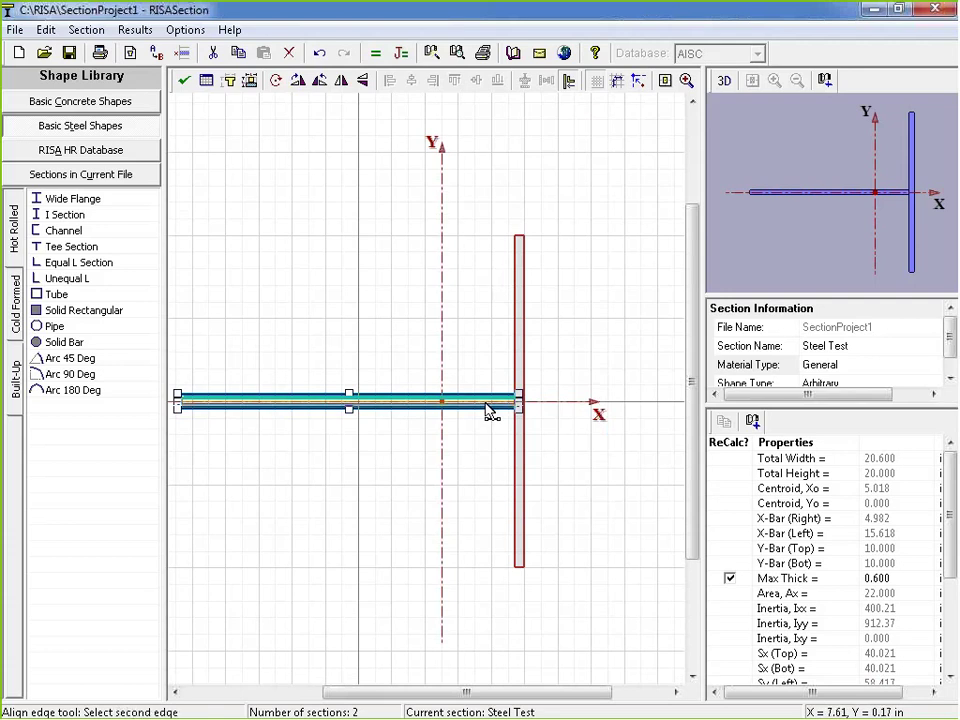
pyautogui.click(520, 243)
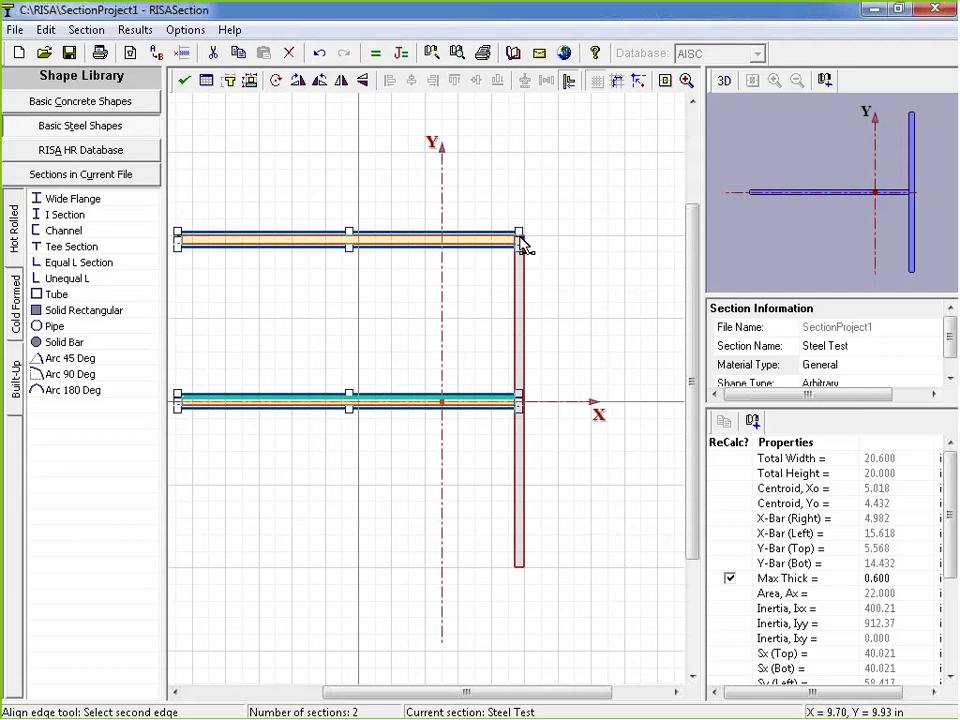
pyautogui.click(563, 287)
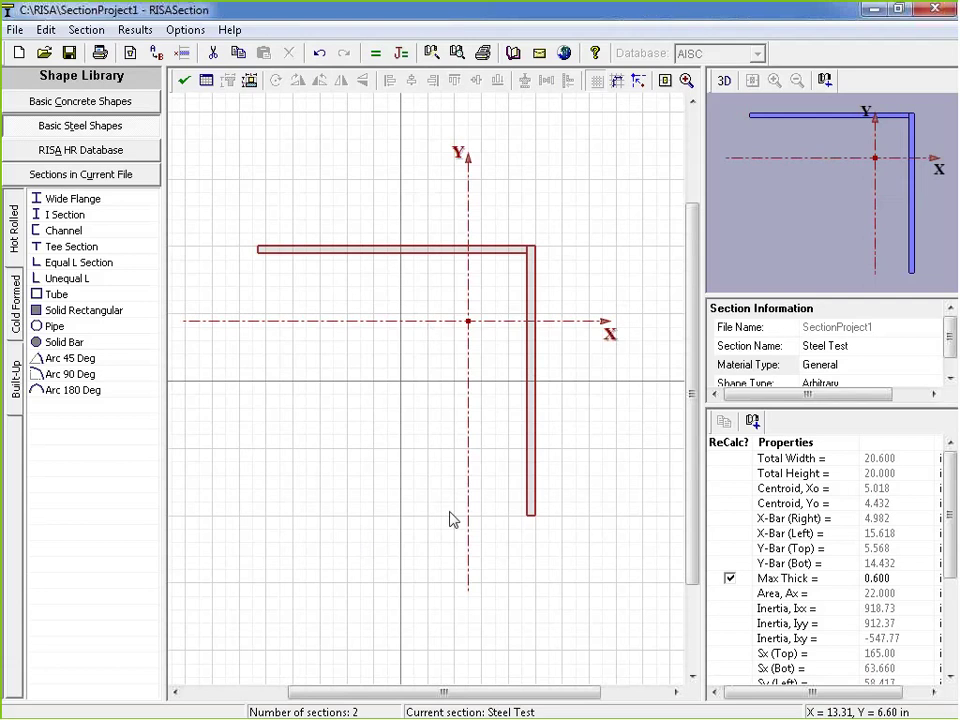
# Step: Rotate the horizontal plate by 45 degrees
pyautogui.click(365, 250)
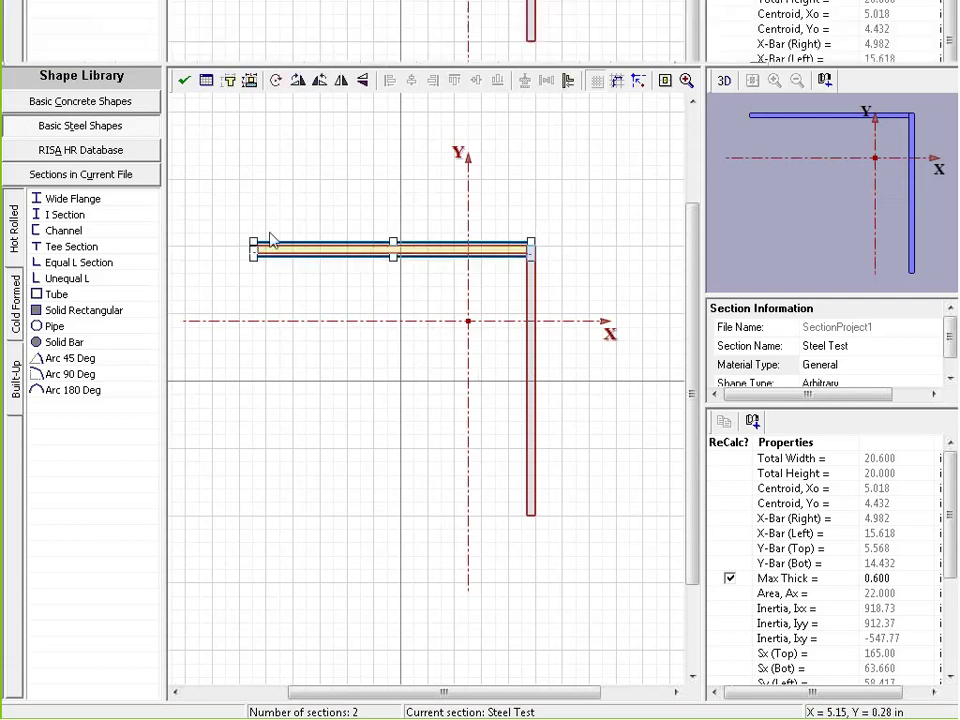
pyautogui.moveTo(328, 255); pyautogui.dragTo(318, 258)
pyautogui.click(318, 250)
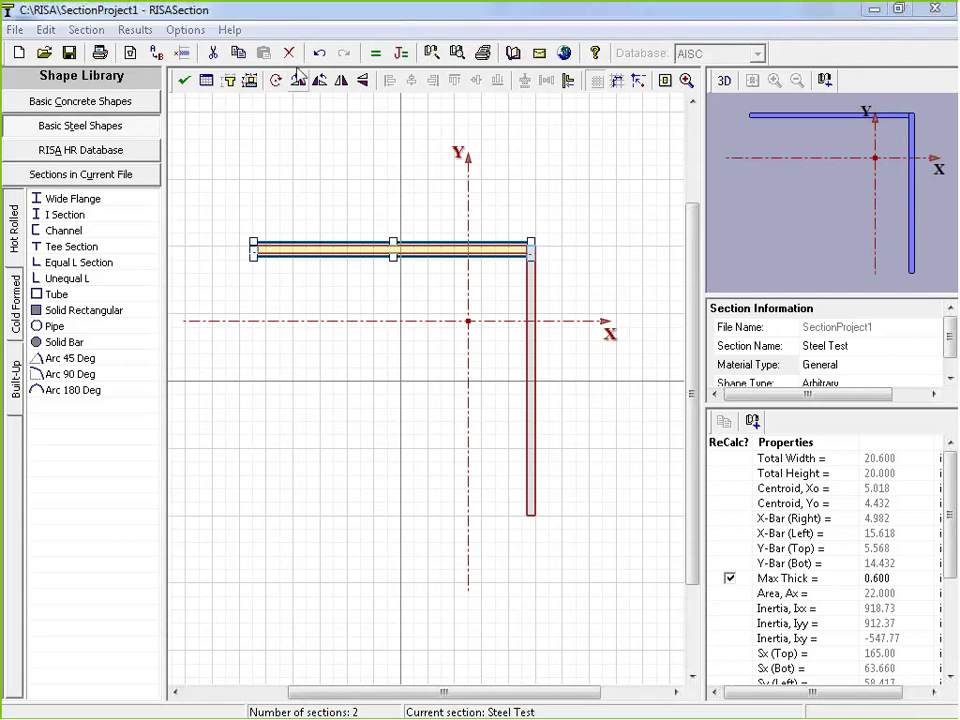
pyautogui.click(275, 80)
pyautogui.click(567, 362)
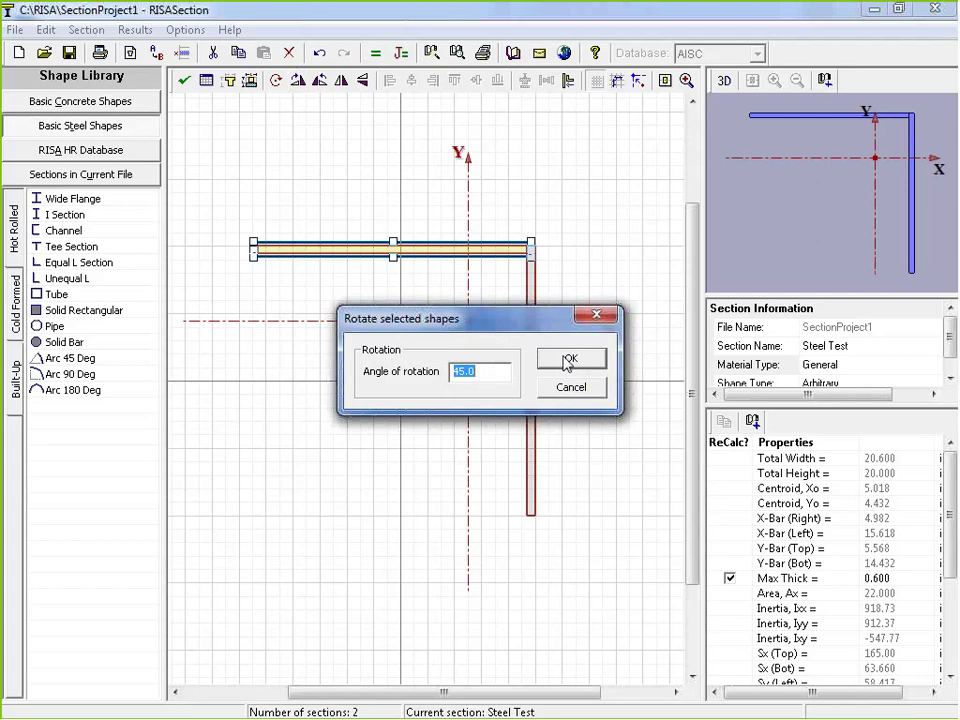
# Step: Move the rotated plate down so its lower end meets the bottom end of the vertical plate
pyautogui.moveTo(395, 255); pyautogui.dragTo(437, 427)
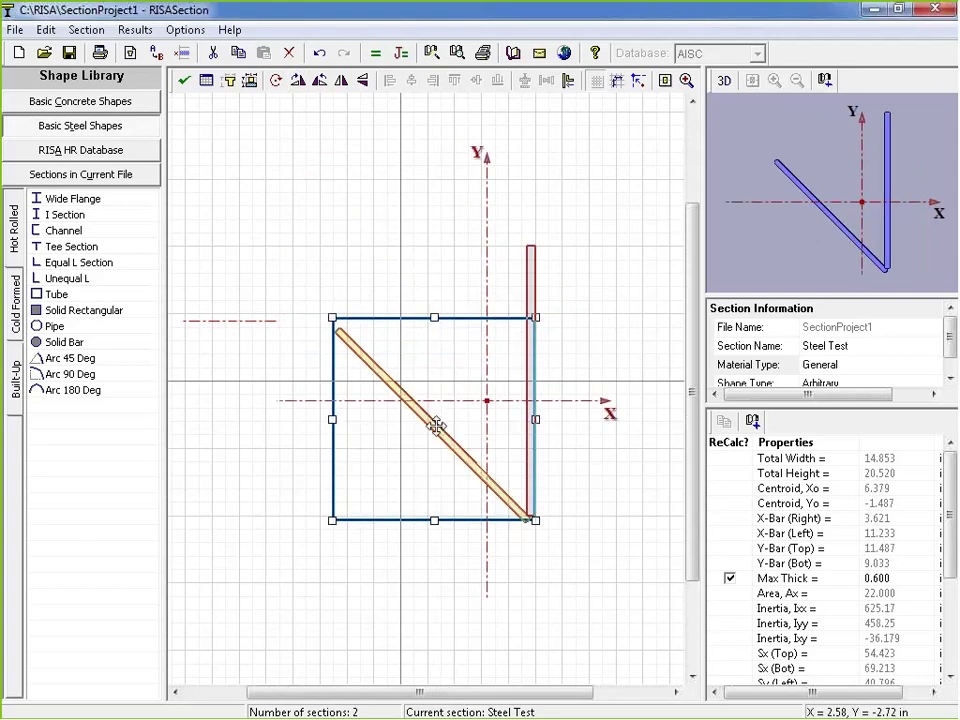
pyautogui.scroll(2, 560, 545)
pyautogui.click(577, 537)
# Step: Select both plates, align their bottom edges and inspect the joint where they meet
pyautogui.moveTo(577, 530); pyautogui.dragTo(189, 94)
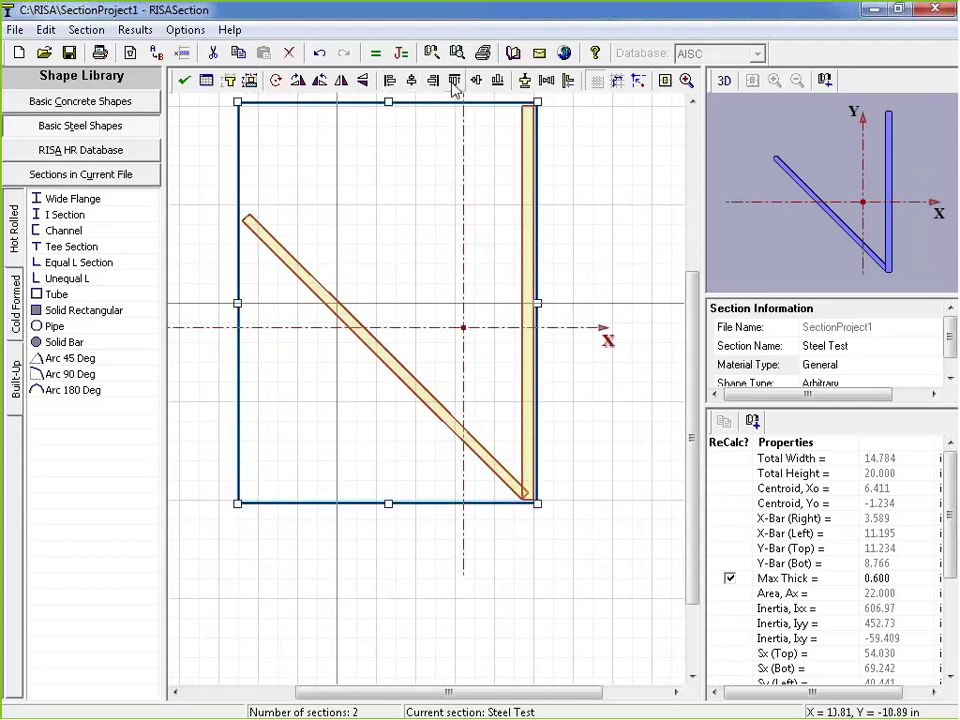
pyautogui.click(497, 84)
pyautogui.click(611, 607)
pyautogui.scroll(2, 545, 520)
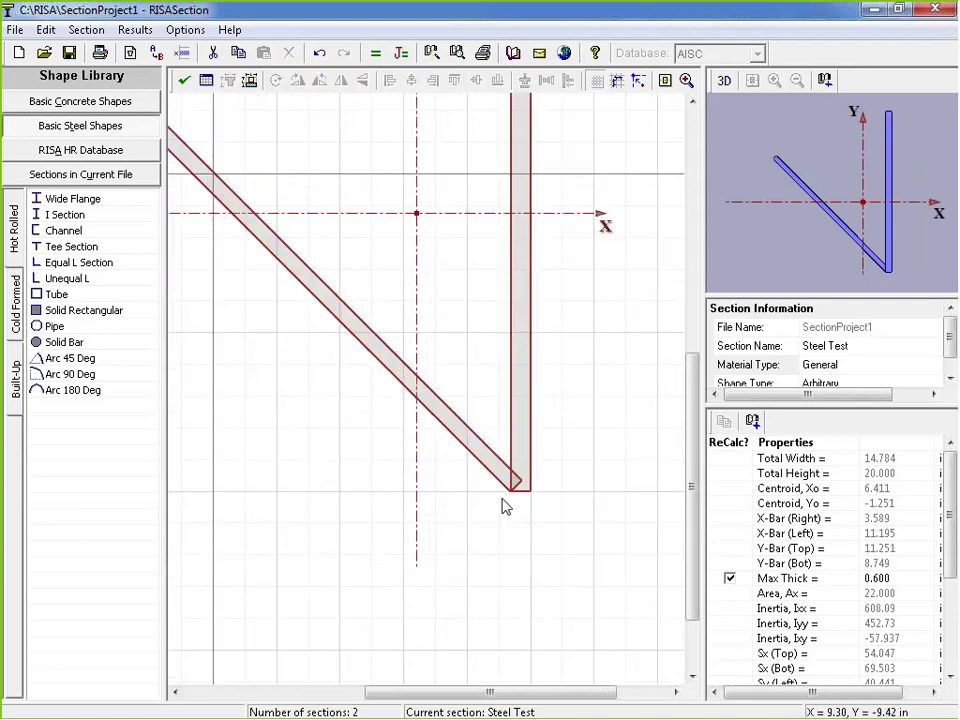
pyautogui.scroll(-2, 505, 507)
pyautogui.scroll(-4, 497, 261)
pyautogui.scroll(2, 497, 261)
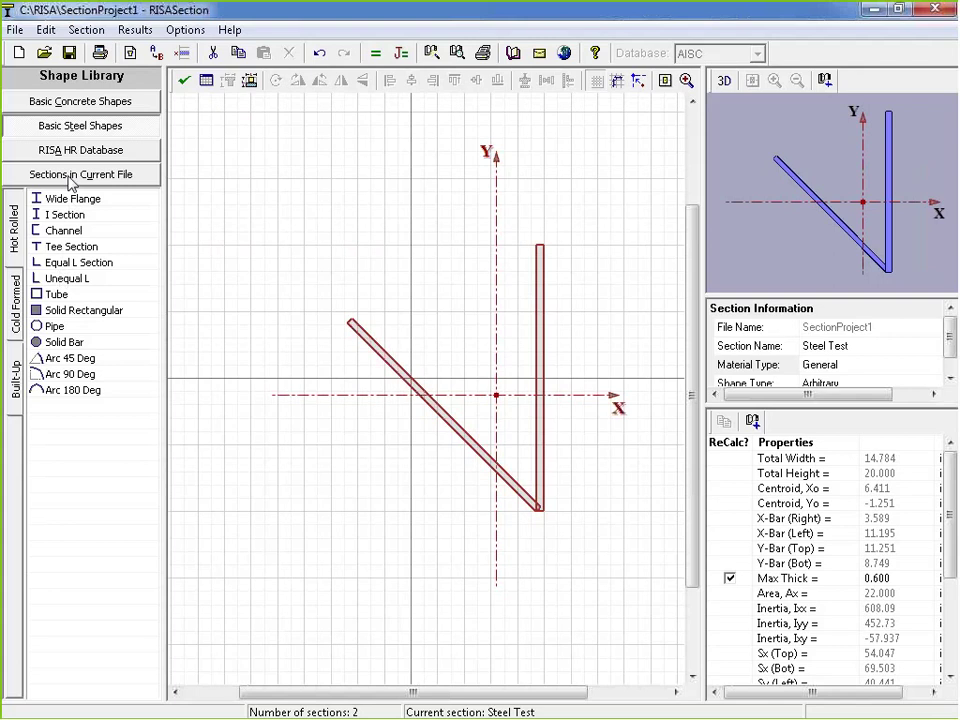
# Step: Look through the cold-formed and built-up basic steel shapes in the shape library
pyautogui.click(15, 303)
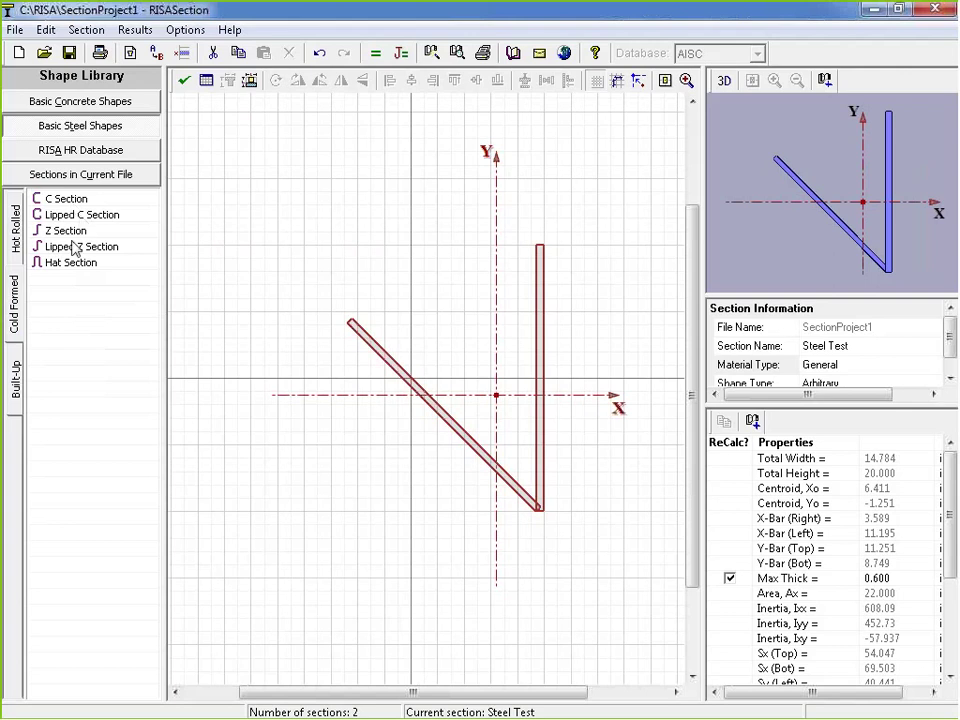
pyautogui.click(15, 378)
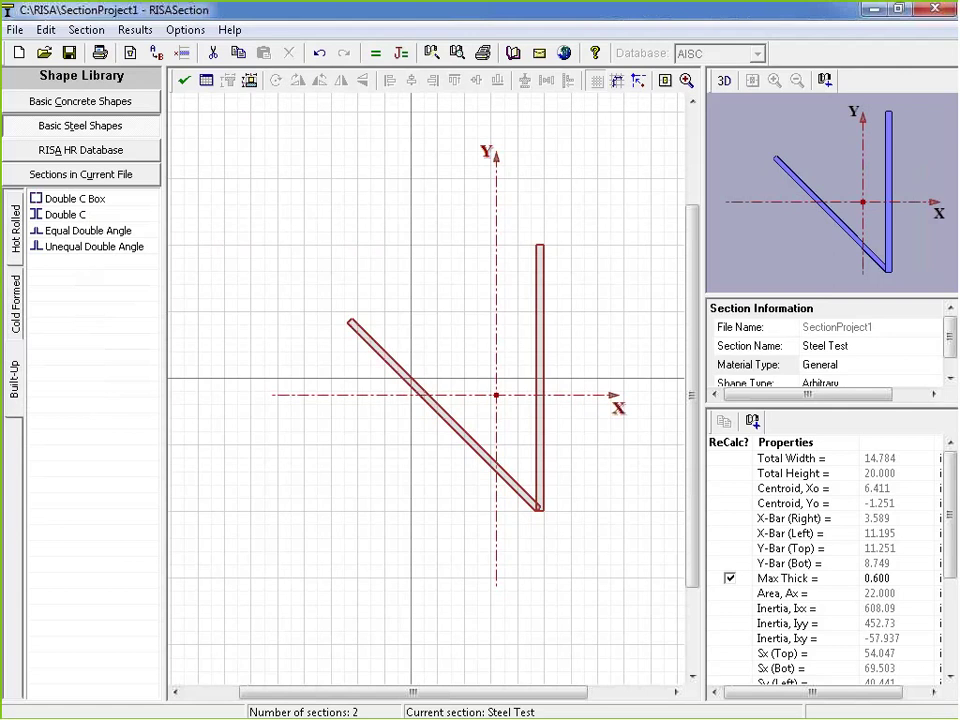
# Step: Review the dimension unit choices, RISA database path, merge tolerance and section shape colors in the program options
pyautogui.click(185, 33)
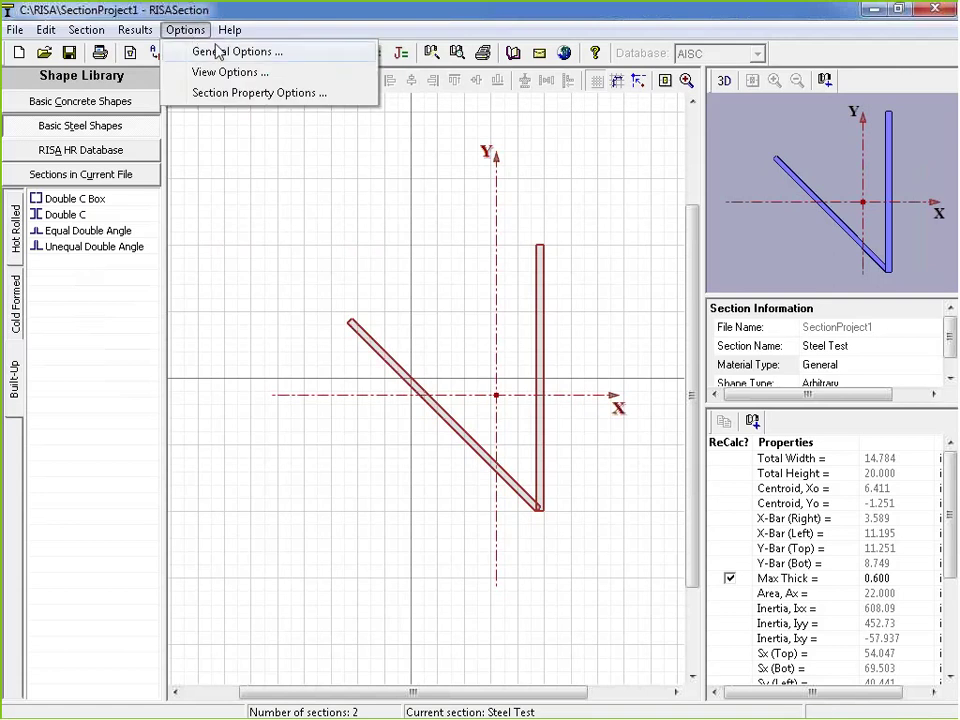
pyautogui.click(217, 52)
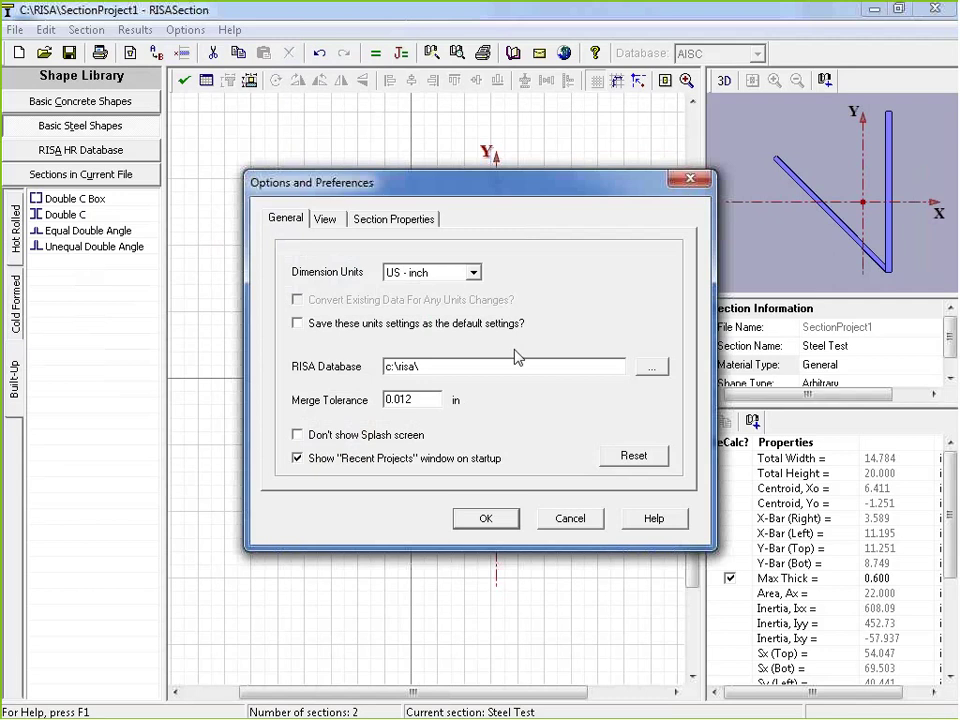
pyautogui.click(456, 274)
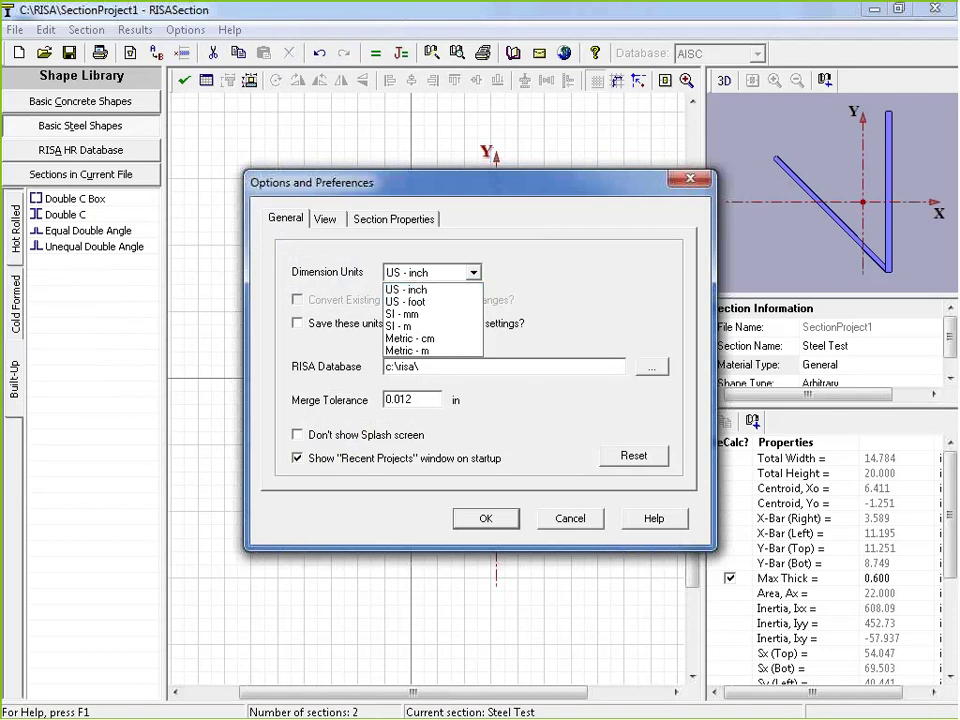
pyautogui.click(596, 321)
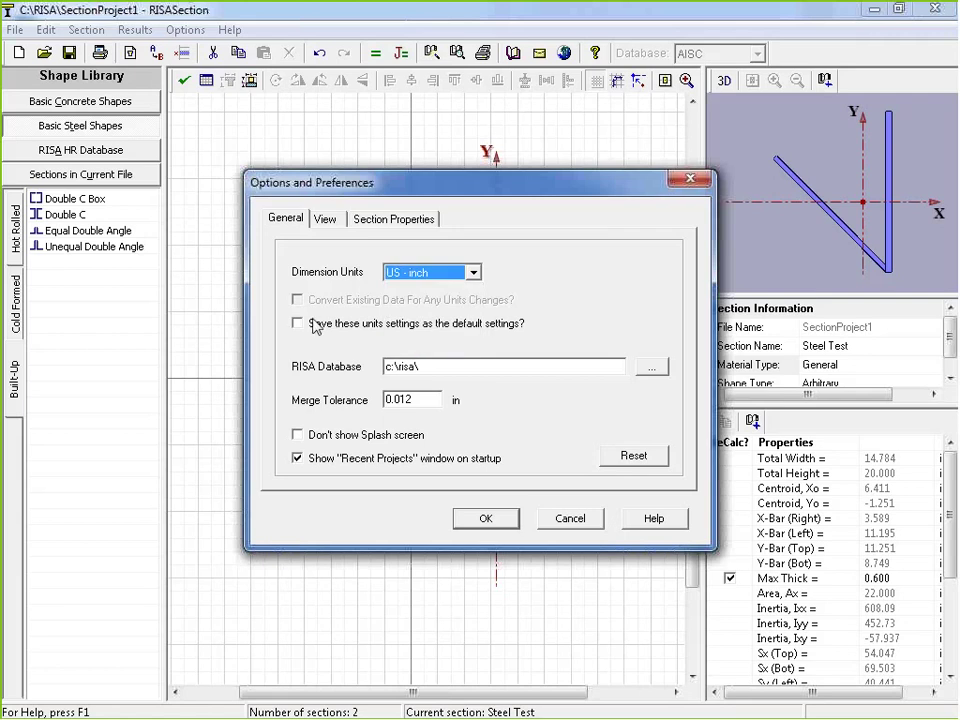
pyautogui.click(434, 274)
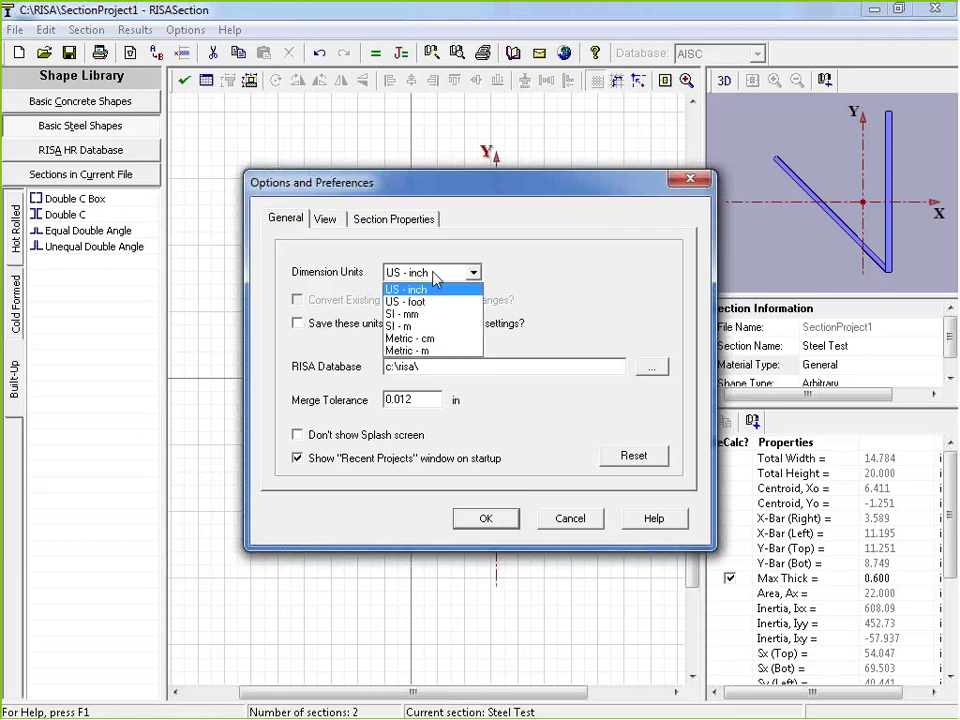
pyautogui.click(378, 322)
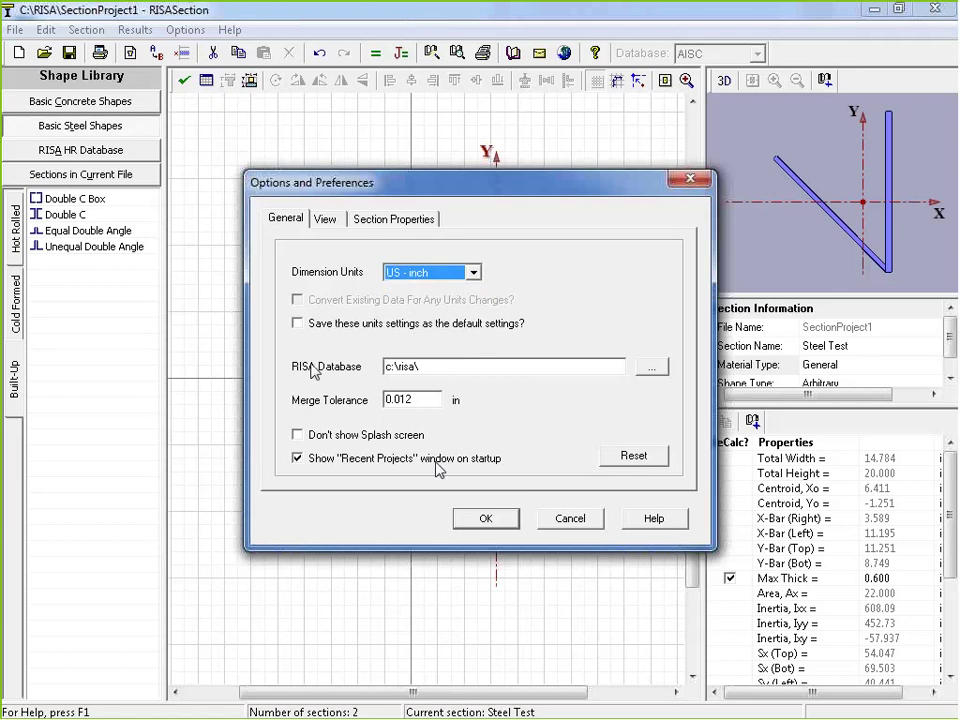
pyautogui.doubleClick(401, 368)
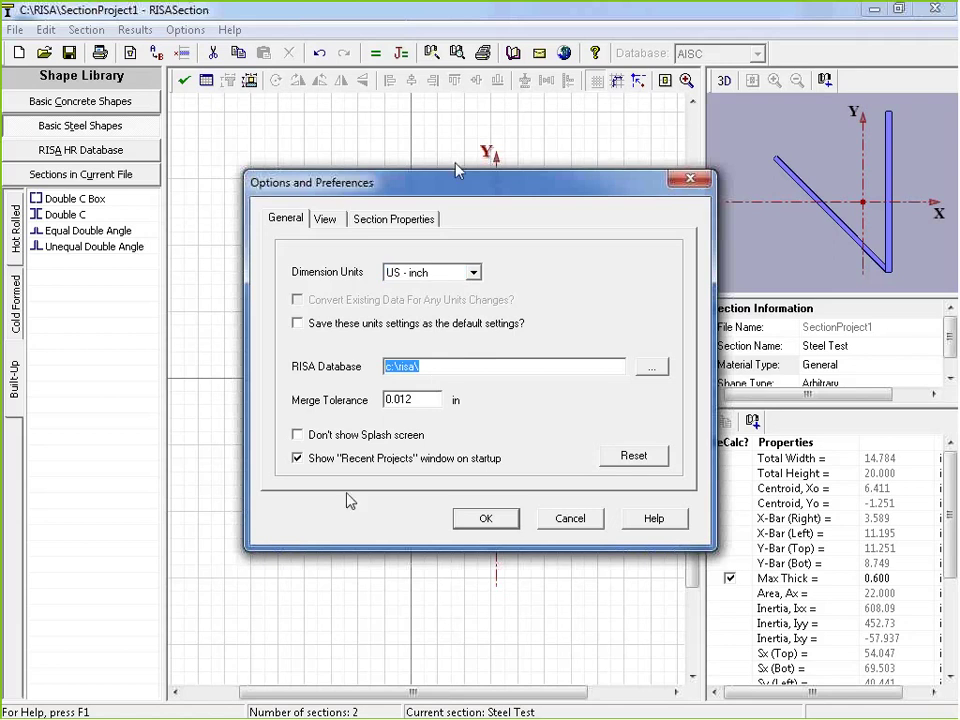
pyautogui.press('Tab')
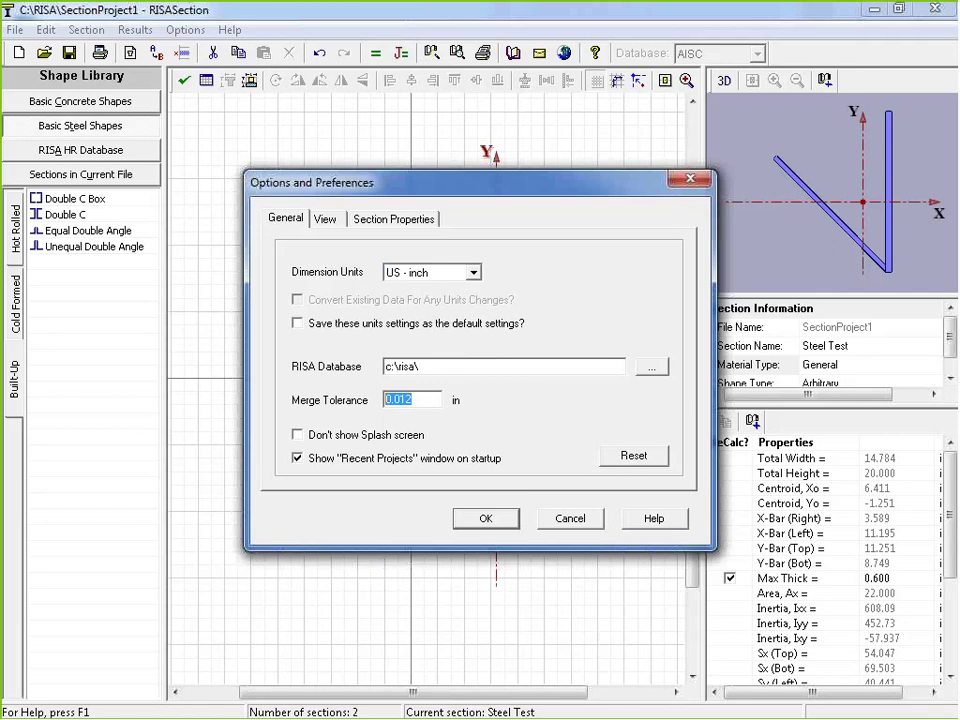
pyautogui.click(327, 219)
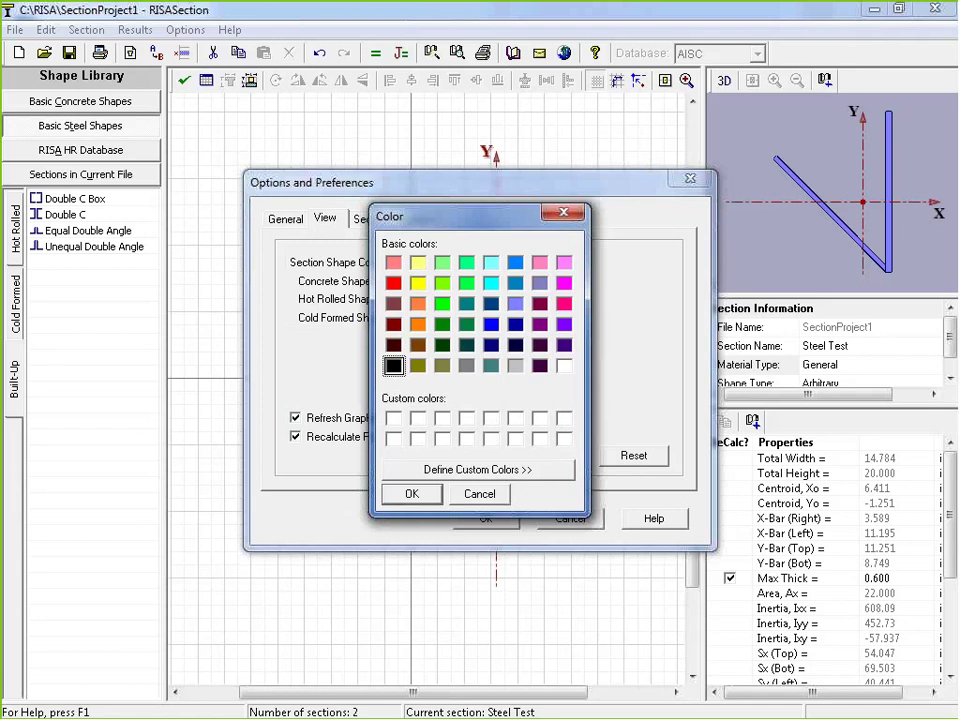
pyautogui.click(480, 494)
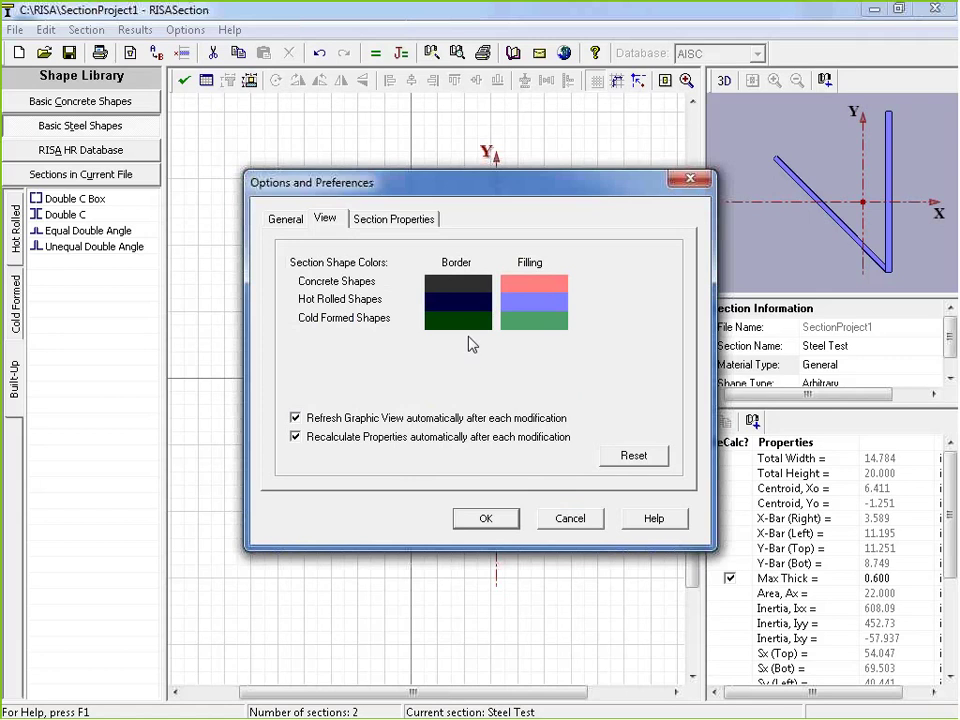
# Step: Review the base modulus of elasticity and the concrete and steel defaults in the section property options, and close the options
pyautogui.click(393, 218)
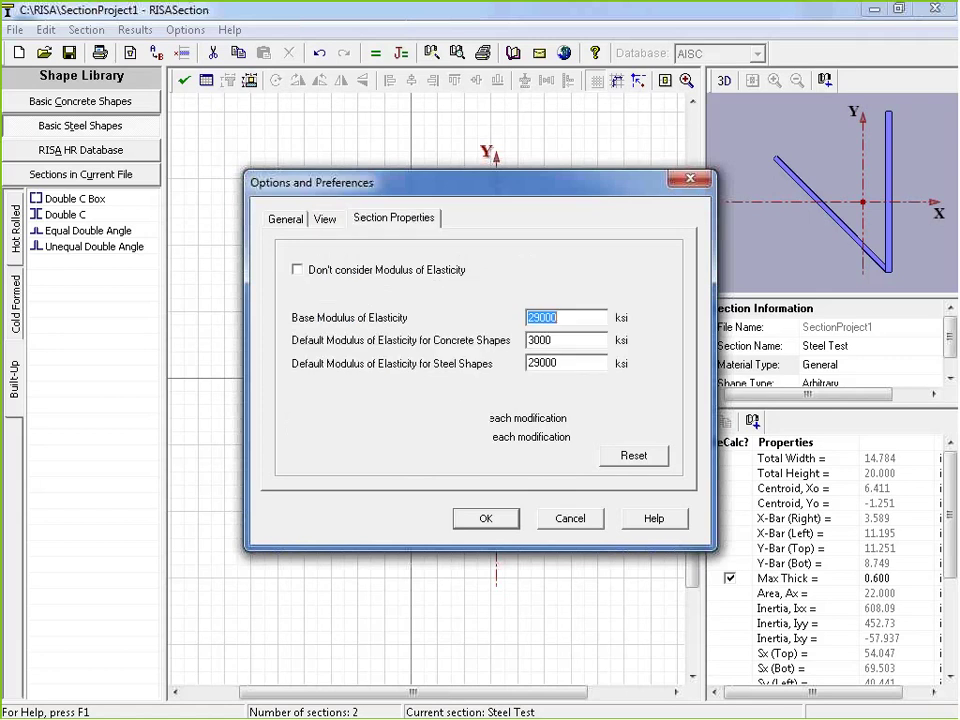
pyautogui.moveTo(428, 190); pyautogui.dragTo(400, 171)
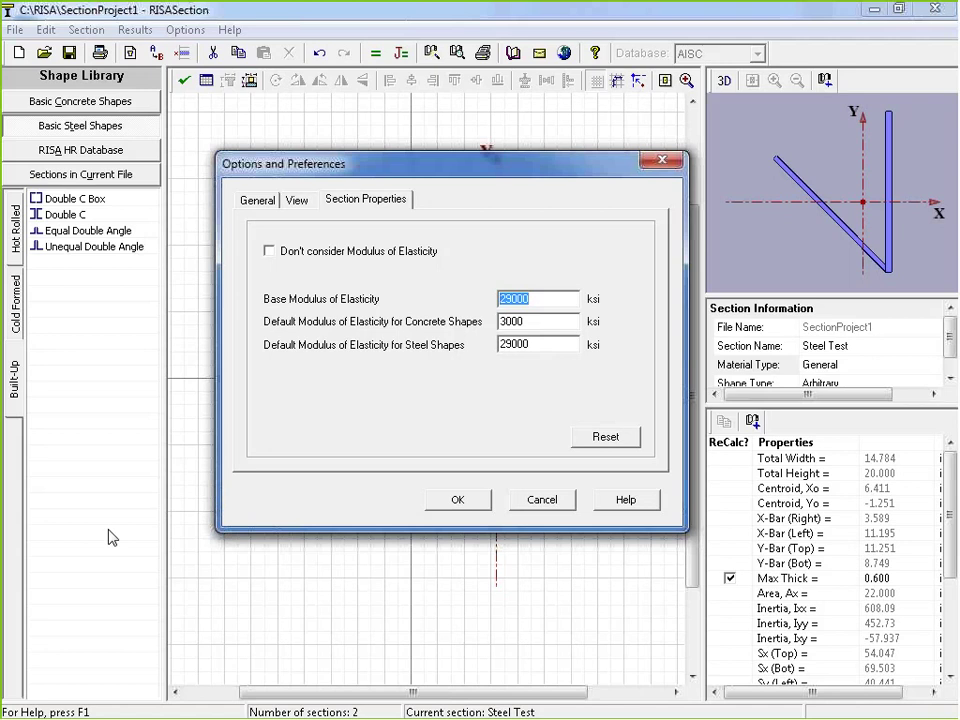
pyautogui.press('Tab')
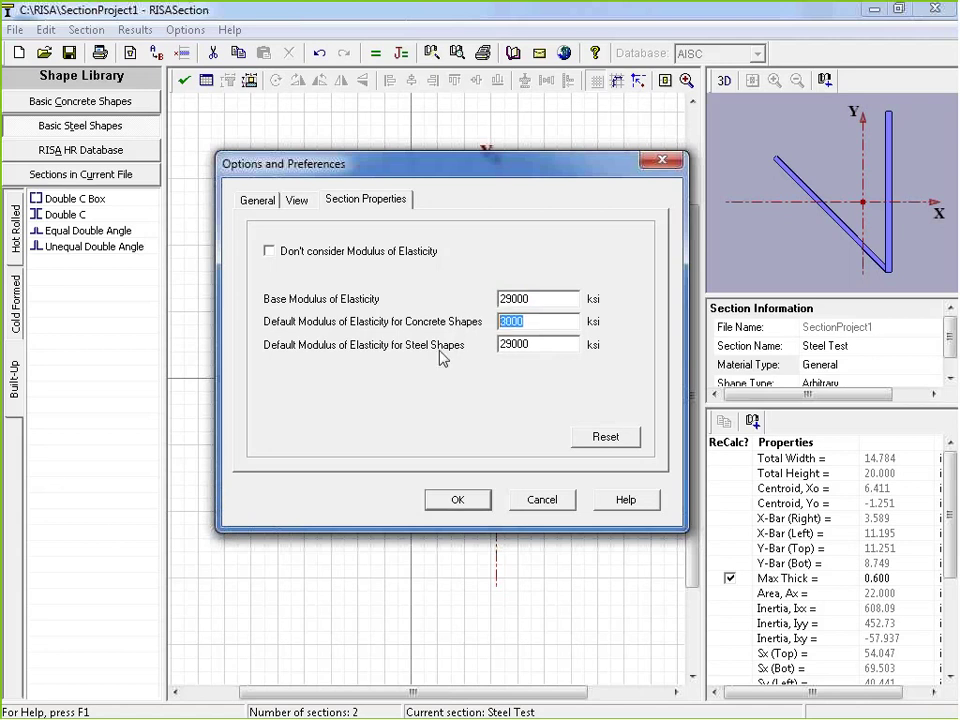
pyautogui.press('Tab')
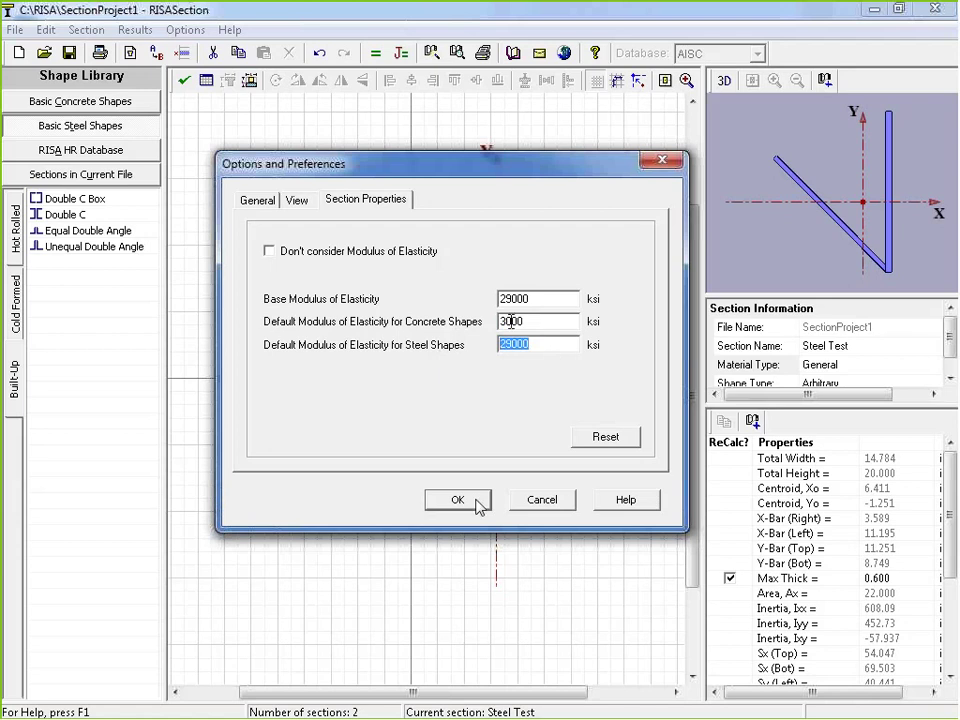
pyautogui.hotkey('shift', 'Tab')
pyautogui.hotkey('shift', 'Tab')
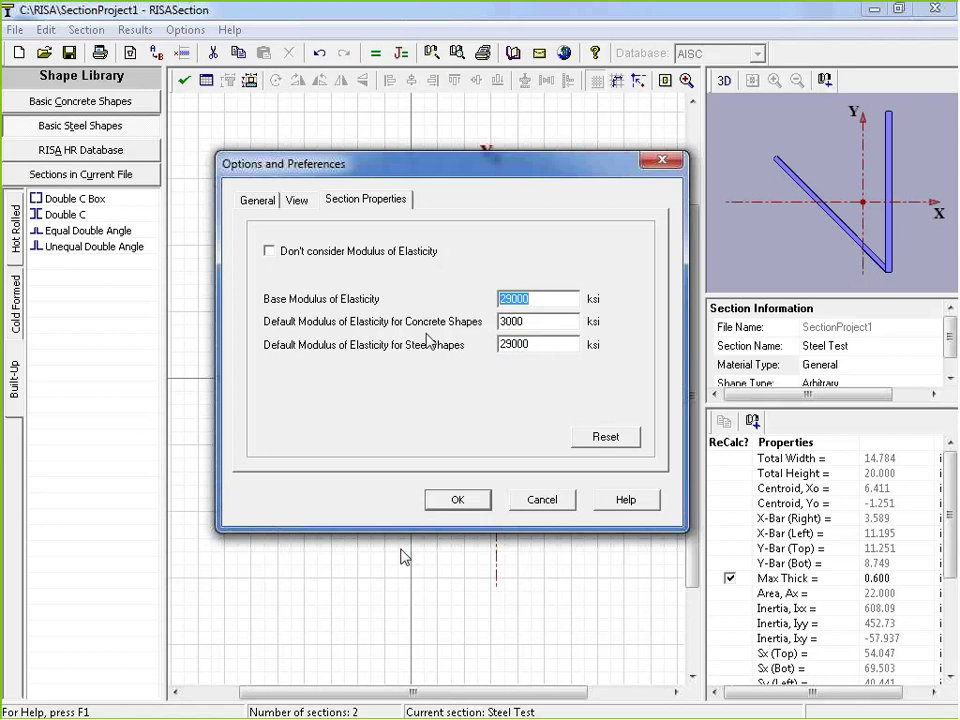
pyautogui.click(472, 507)
# Step: Open Composite Section and examine the modulus of elasticity and property multiplier in its concrete shape's definition
pyautogui.click(111, 177)
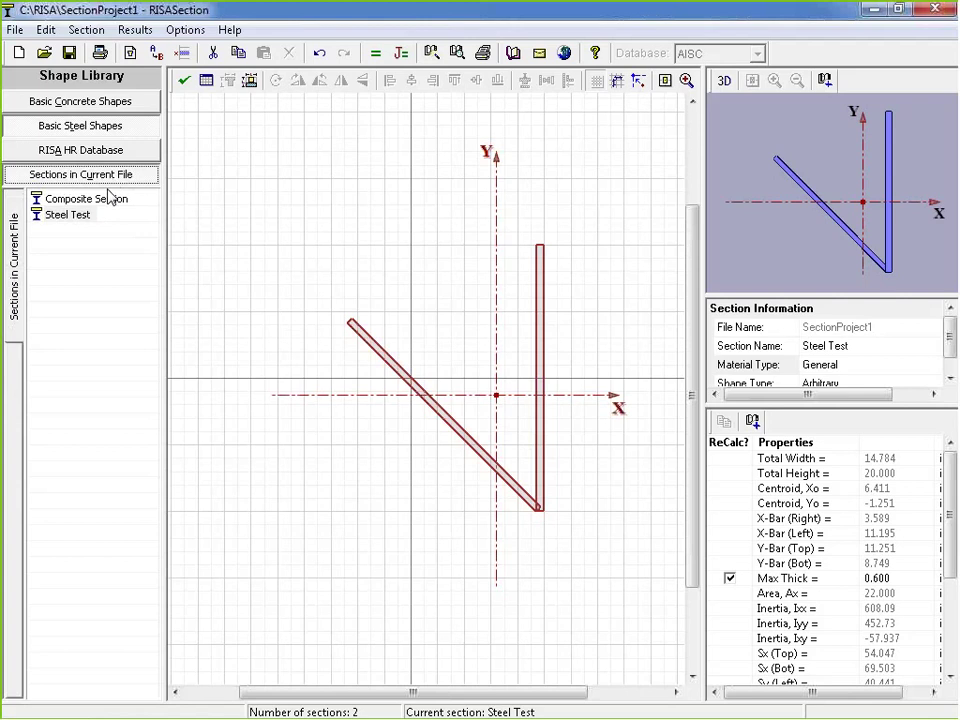
pyautogui.click(95, 199)
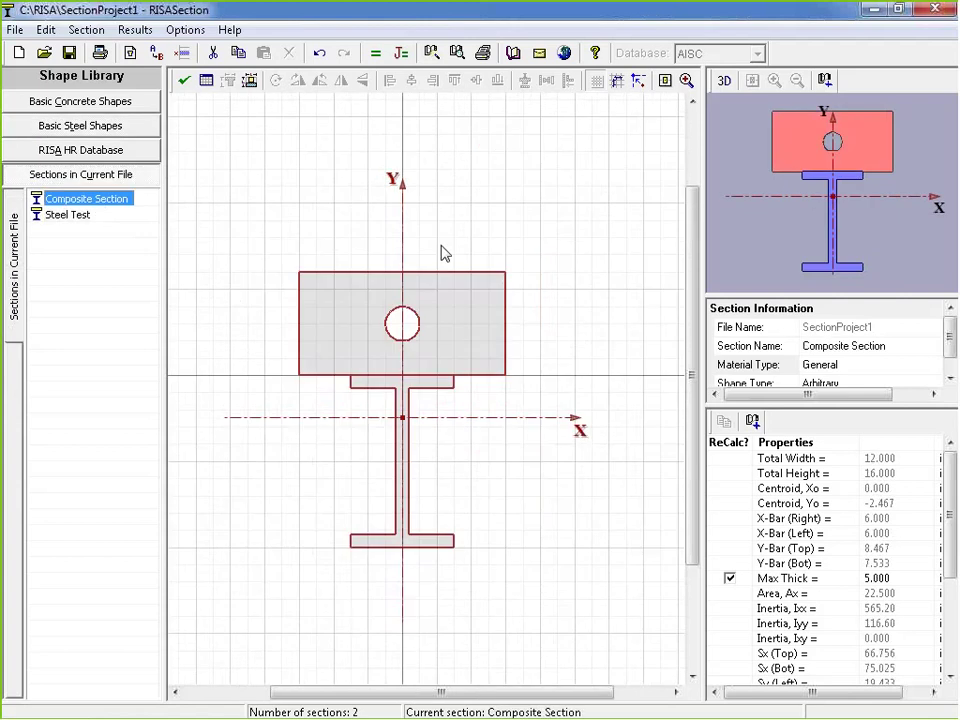
pyautogui.doubleClick(501, 279)
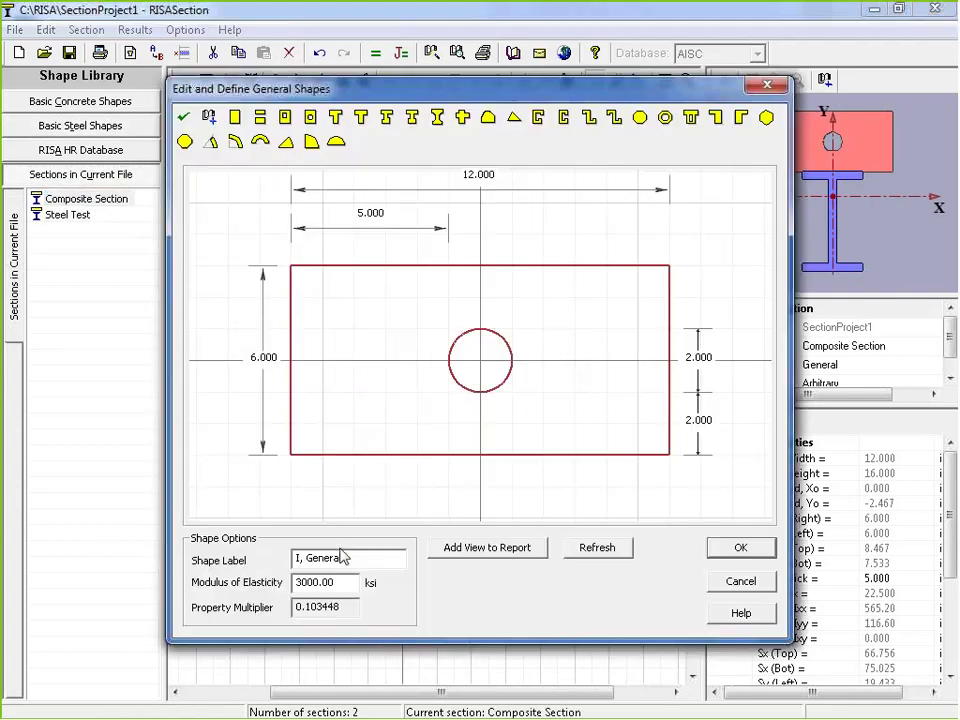
pyautogui.press('Tab')
pyautogui.press('Tab')
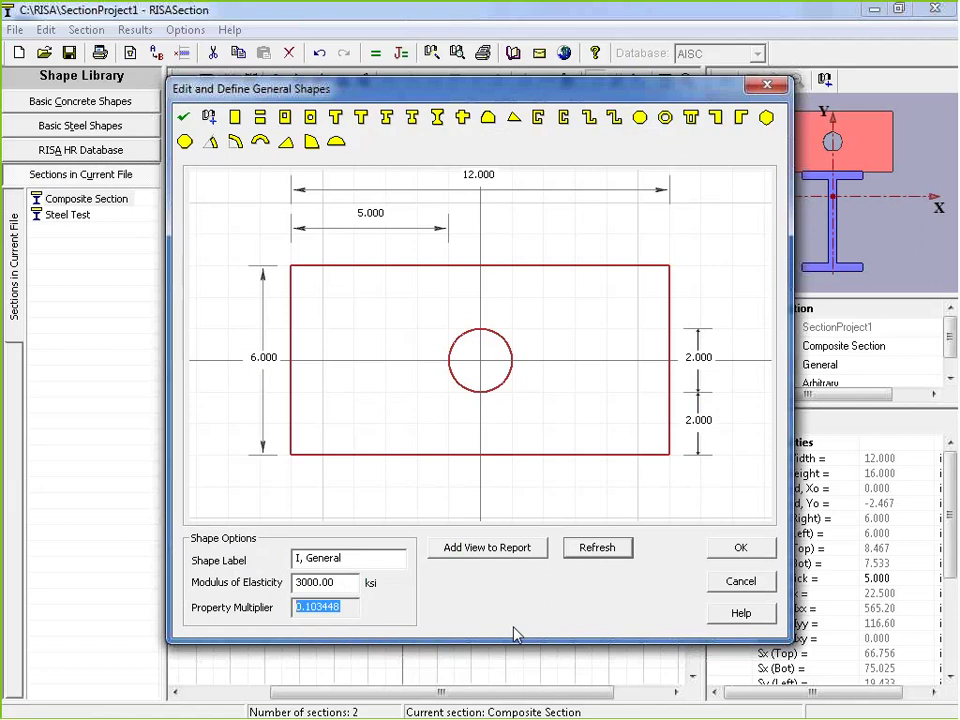
pyautogui.click(745, 585)
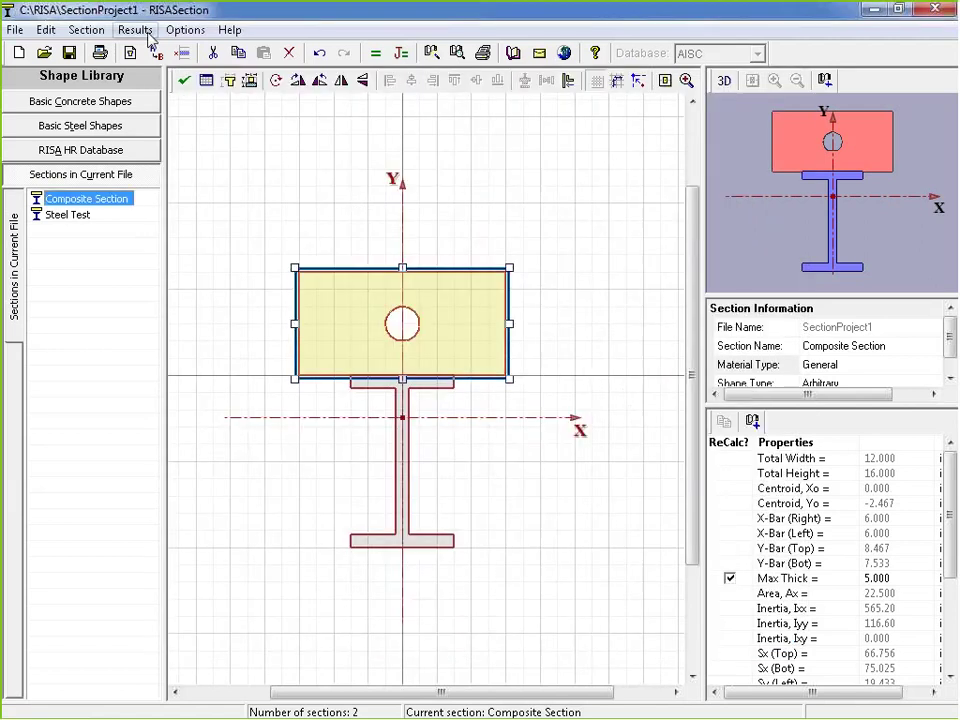
# Step: Check the base modulus of elasticity in the section property options again and leave without changes
pyautogui.click(185, 29)
pyautogui.click(238, 57)
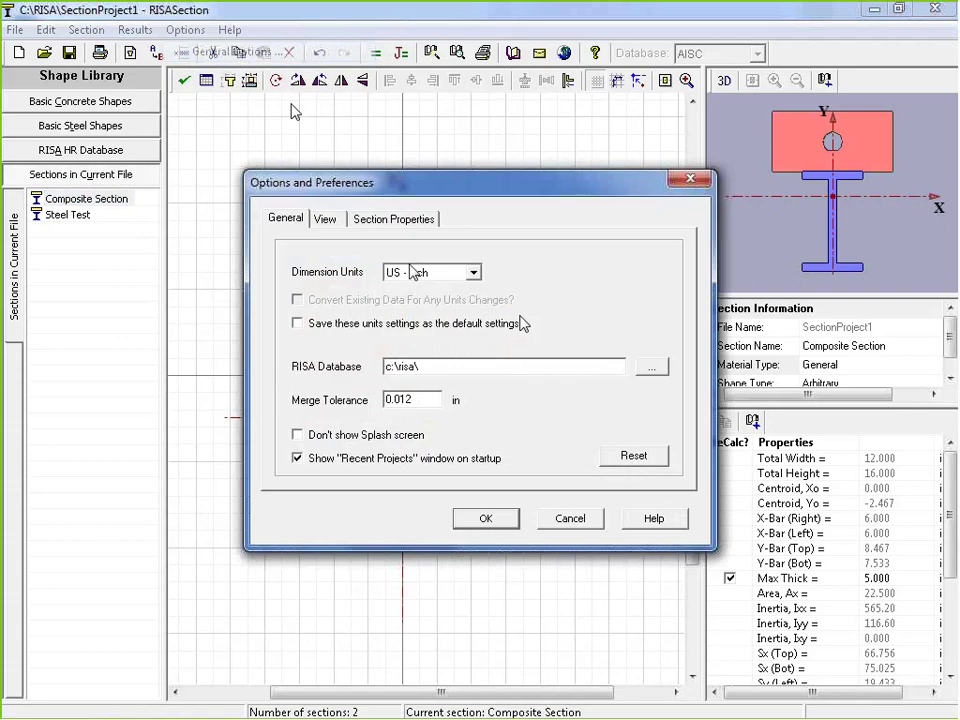
pyautogui.click(393, 219)
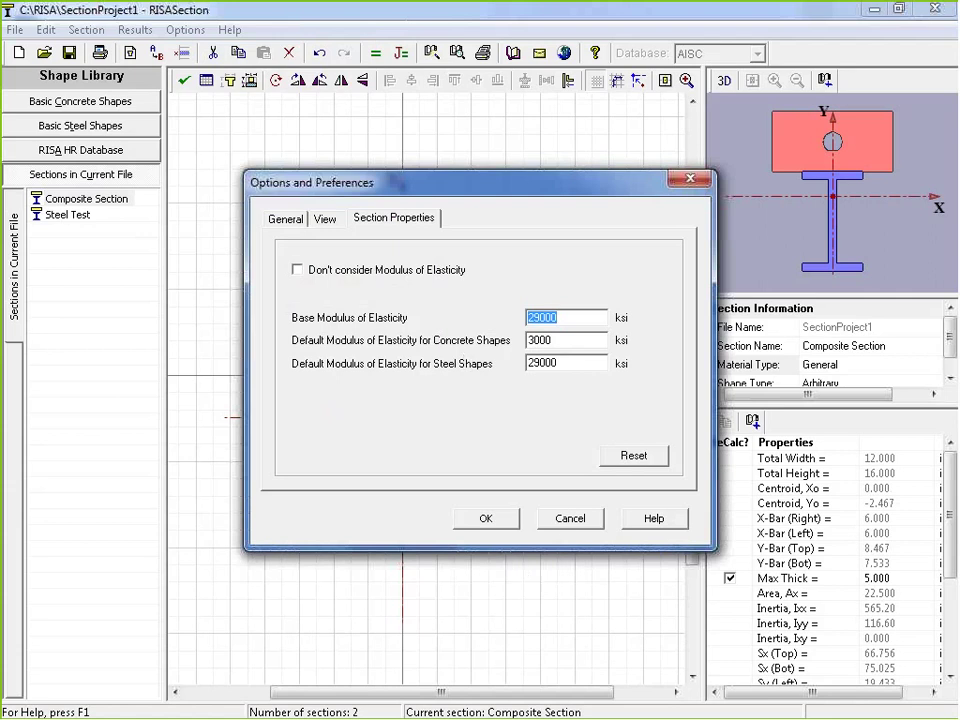
pyautogui.click(568, 520)
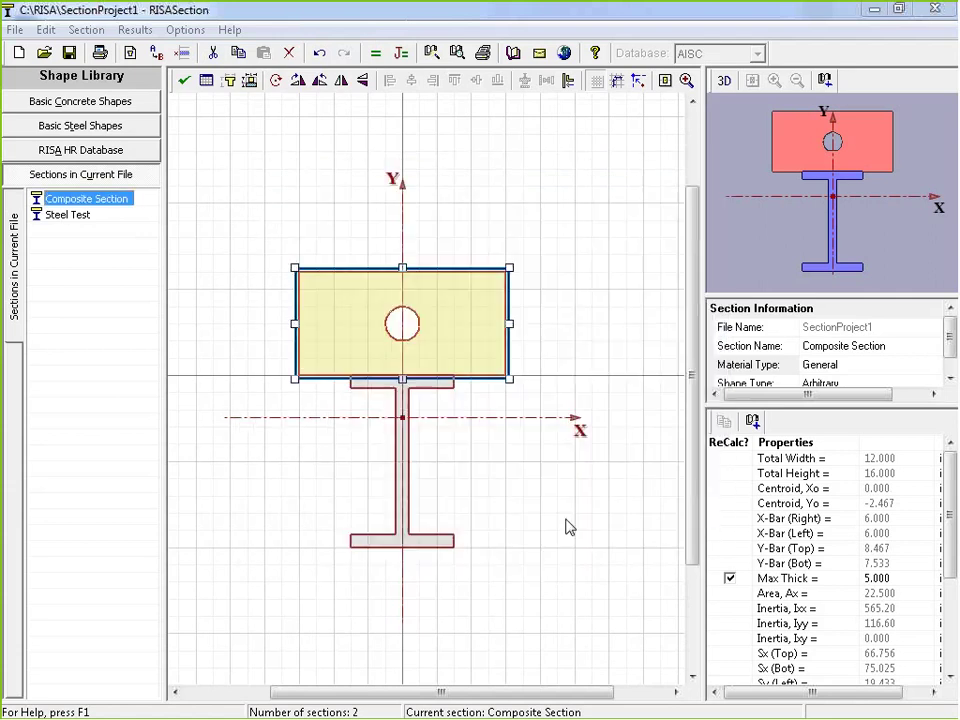
# Step: Switch back to the Steel Test section and show the built-up basic steel shapes in the library
pyautogui.click(62, 216)
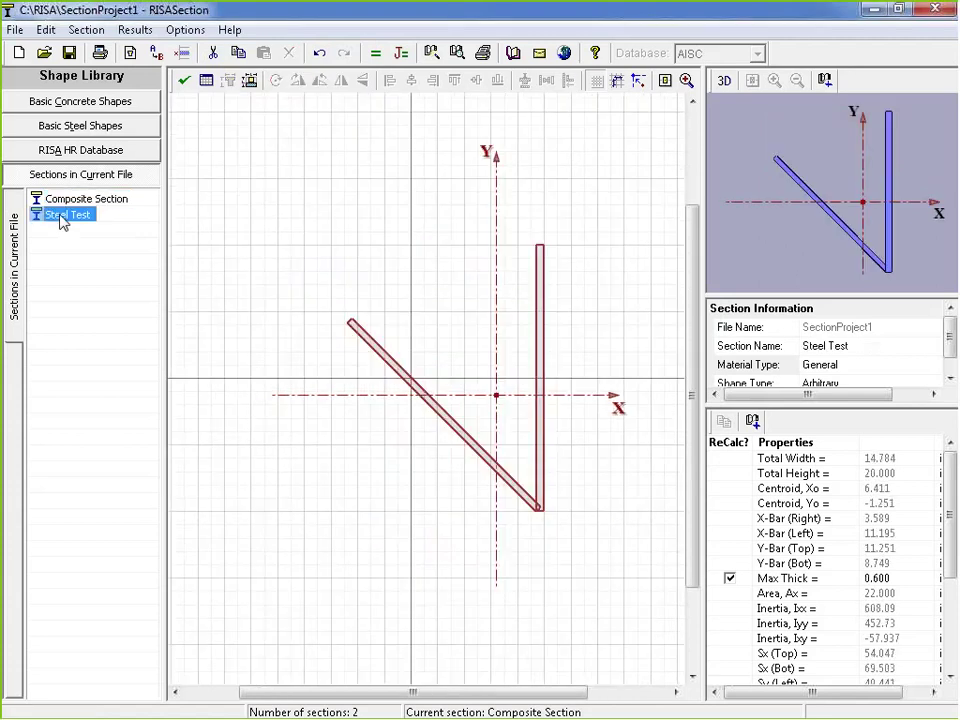
pyautogui.click(105, 124)
pyautogui.click(113, 127)
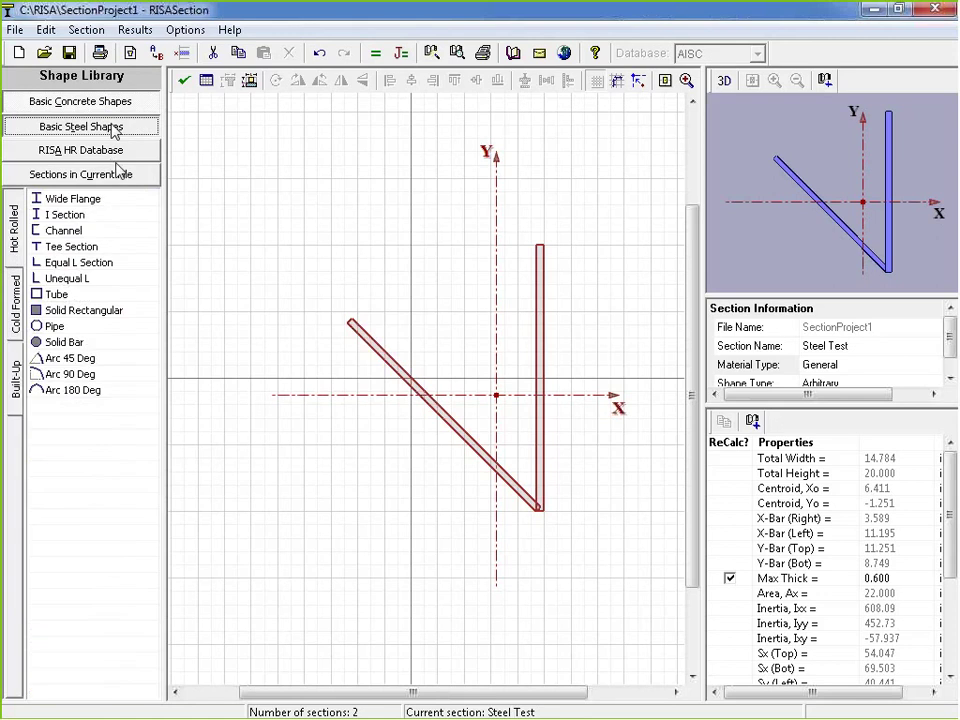
pyautogui.click(14, 380)
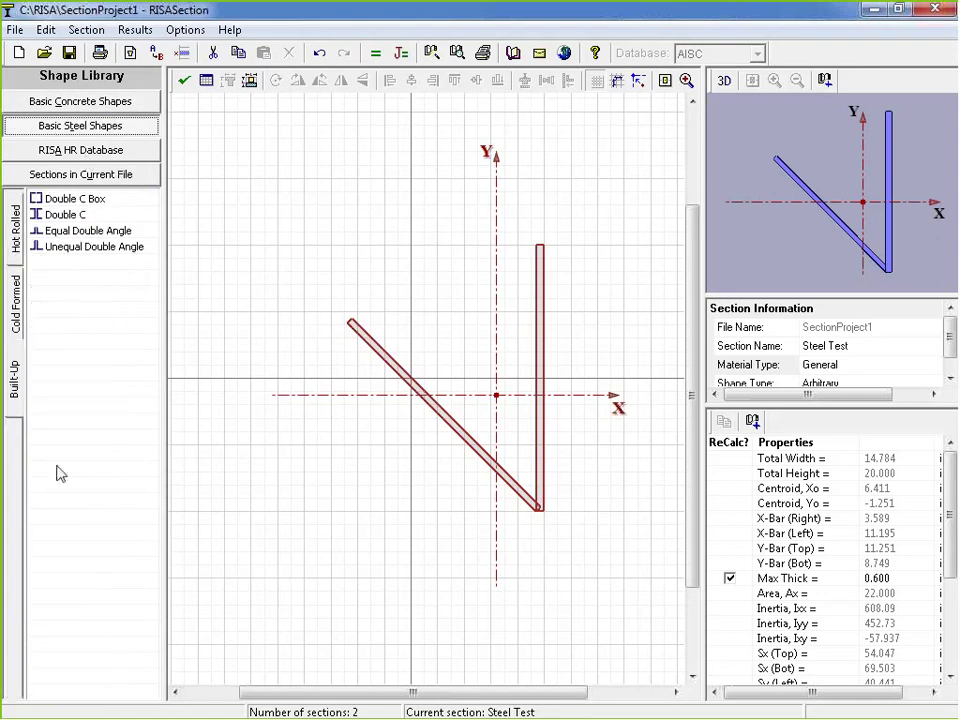
# Step: Browse the RISA hot-rolled database with the Mexican and Canadian shape sets, and return to the AISC database
pyautogui.click(83, 152)
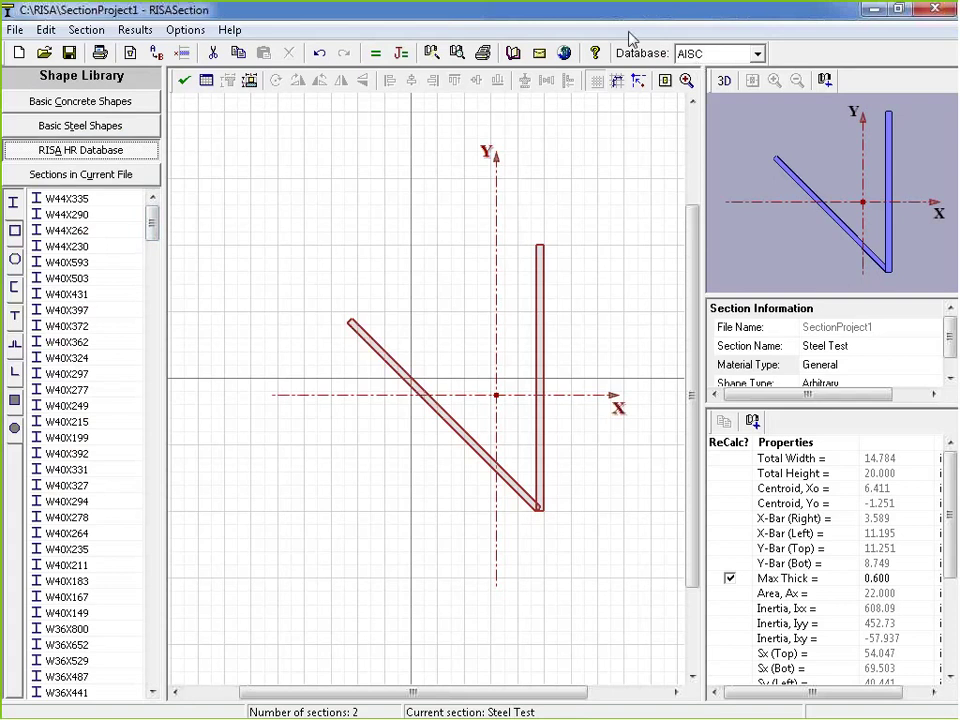
pyautogui.click(748, 55)
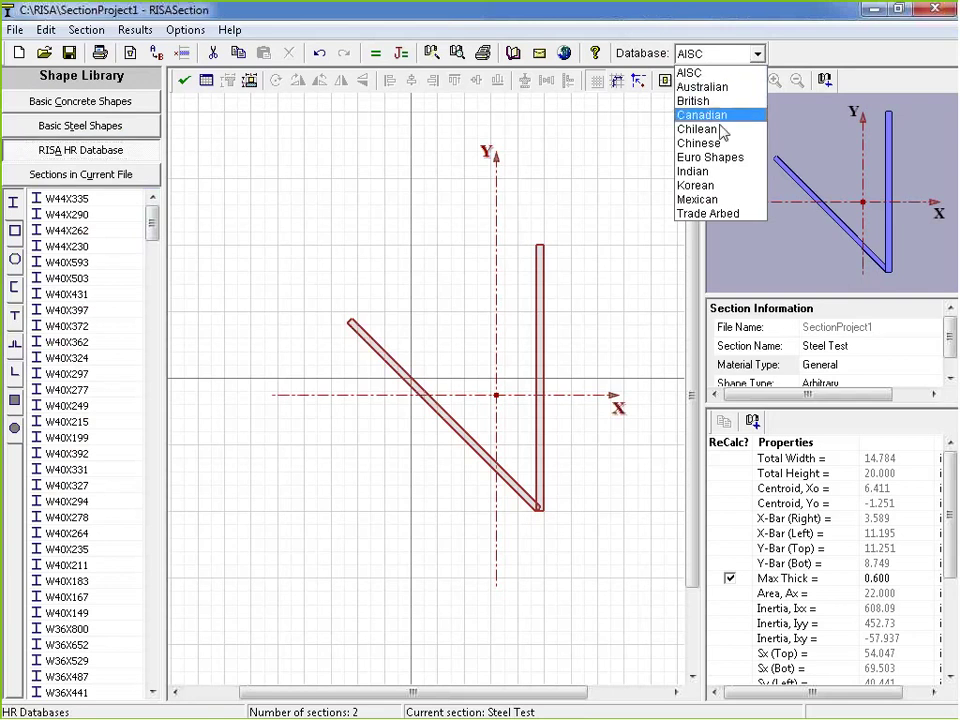
pyautogui.click(697, 199)
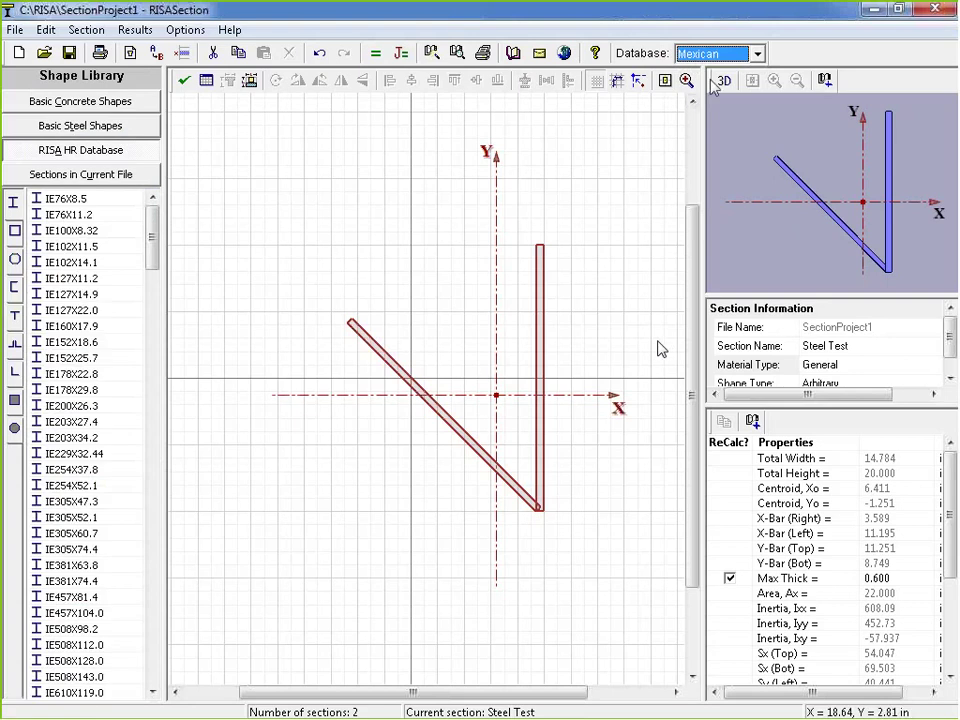
pyautogui.click(737, 56)
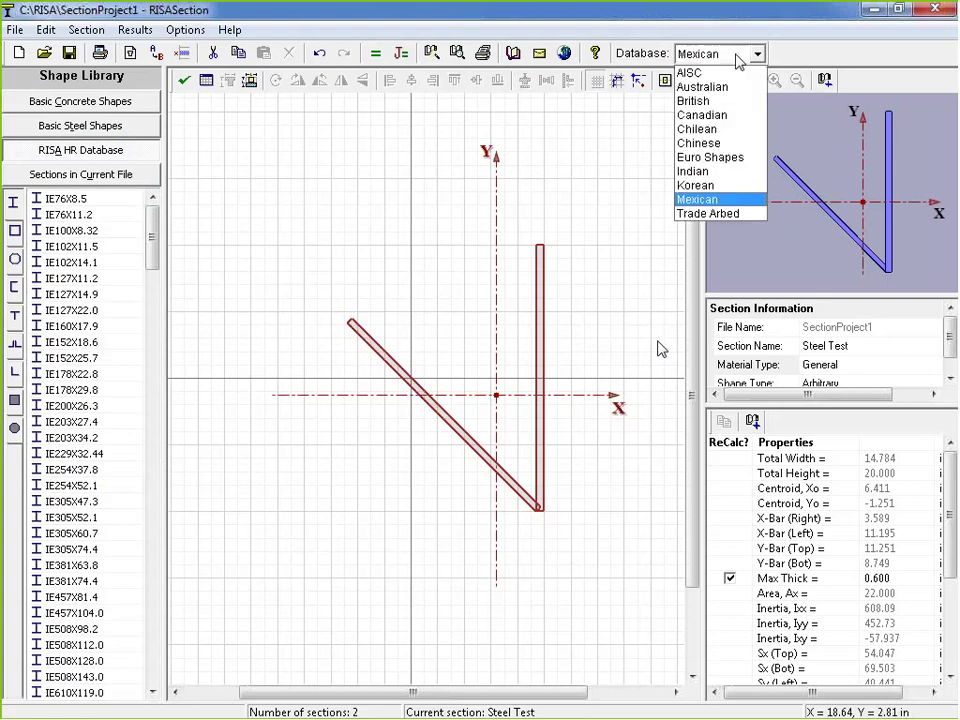
pyautogui.click(720, 116)
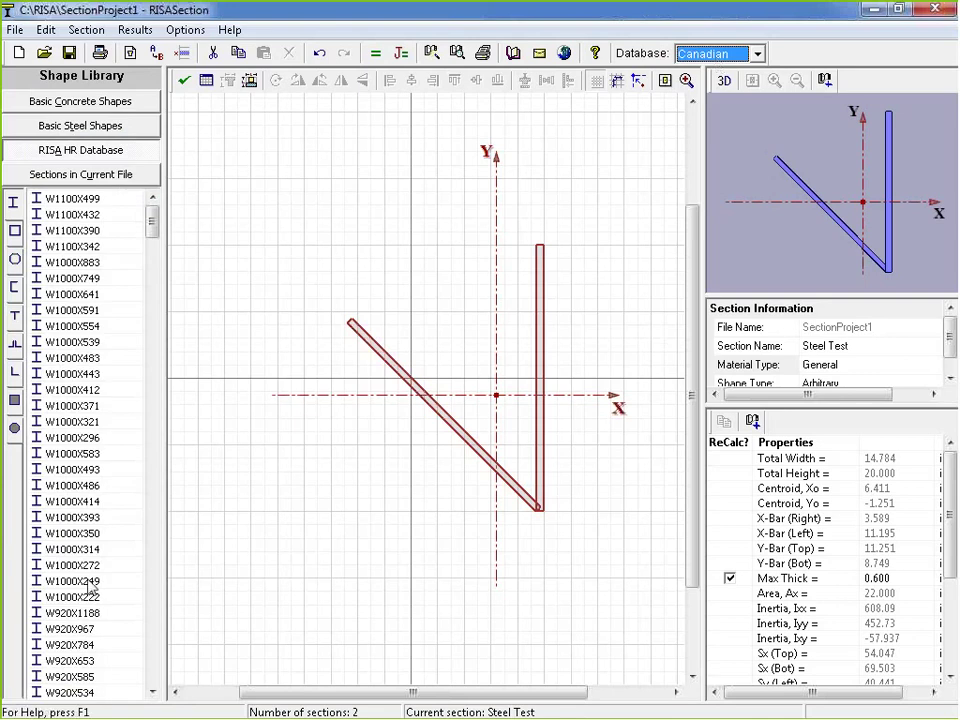
pyautogui.hotkey('alt', 'Down')
pyautogui.press('Home')
pyautogui.press('Return')
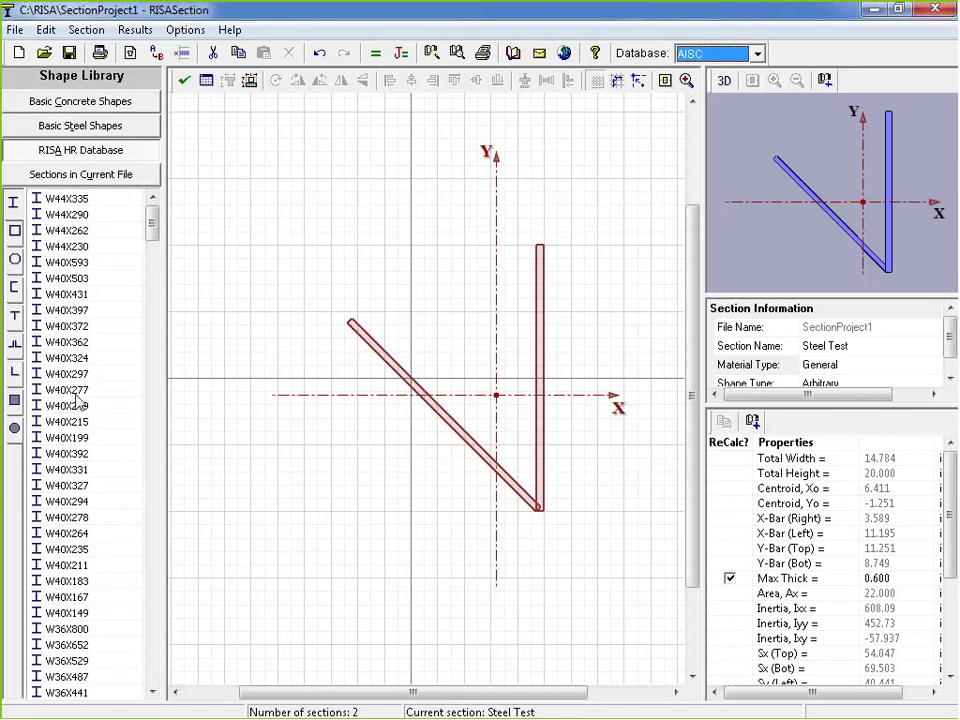
# Step: Look through the AISC wide flange, tube, pipe, channel and tee shape lists
pyautogui.click(14, 205)
pyautogui.click(15, 234)
pyautogui.click(14, 262)
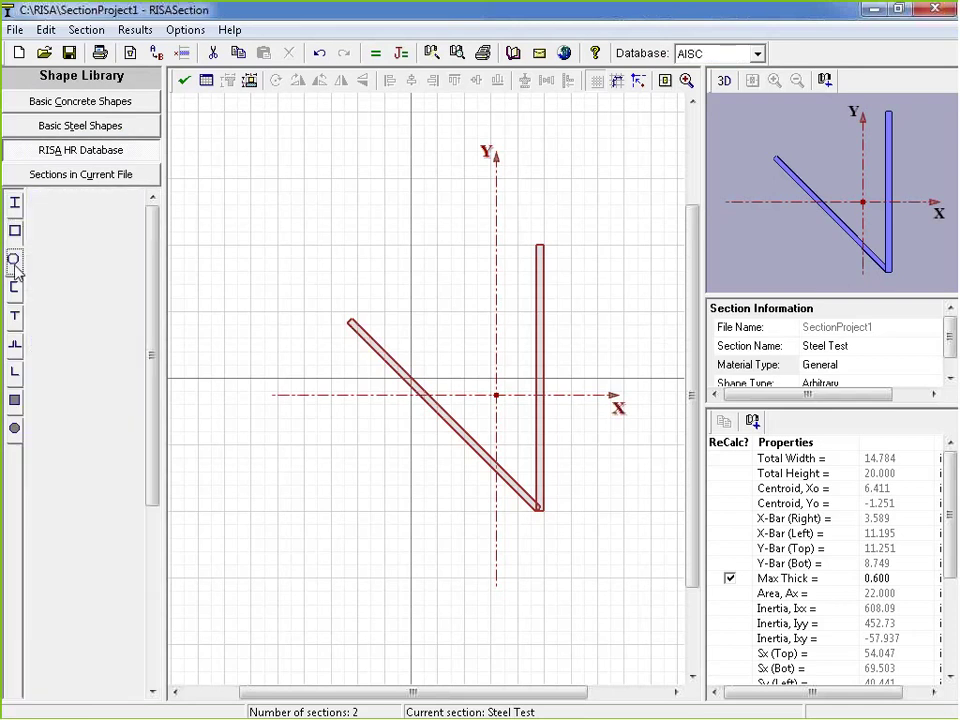
pyautogui.click(16, 290)
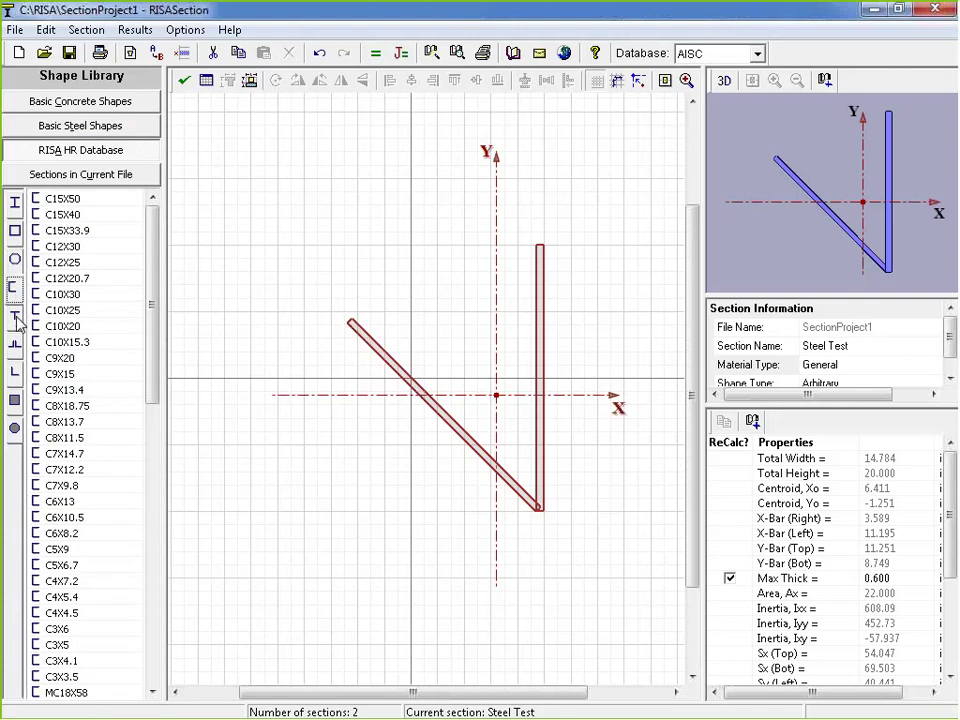
pyautogui.click(16, 318)
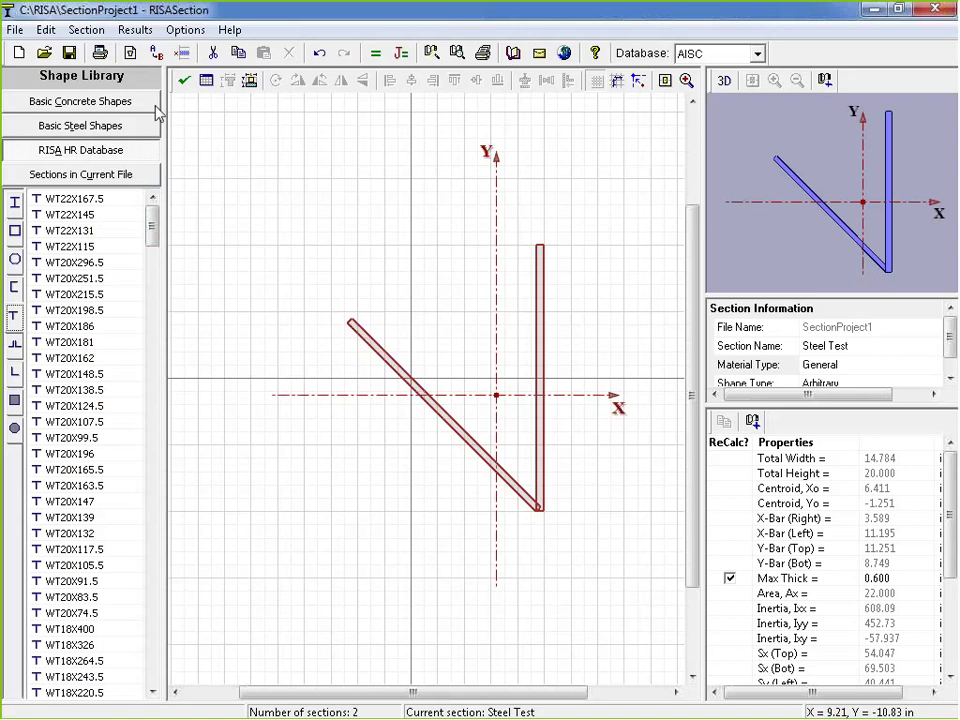
# Step: Start a new section file without saving the changes to SectionProject1
pyautogui.click(16, 30)
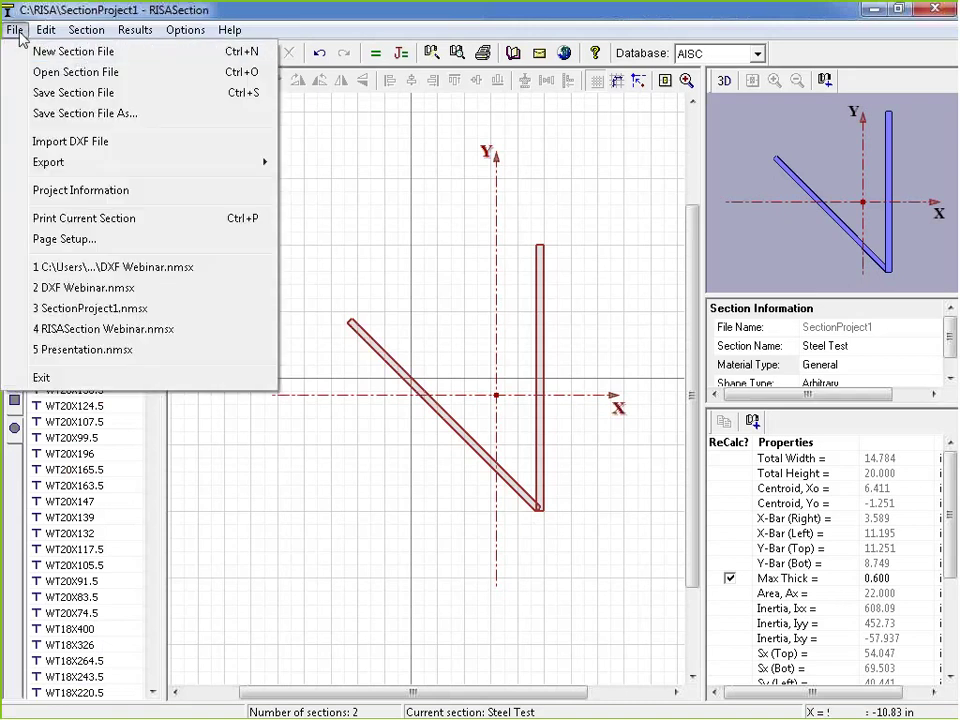
pyautogui.click(79, 52)
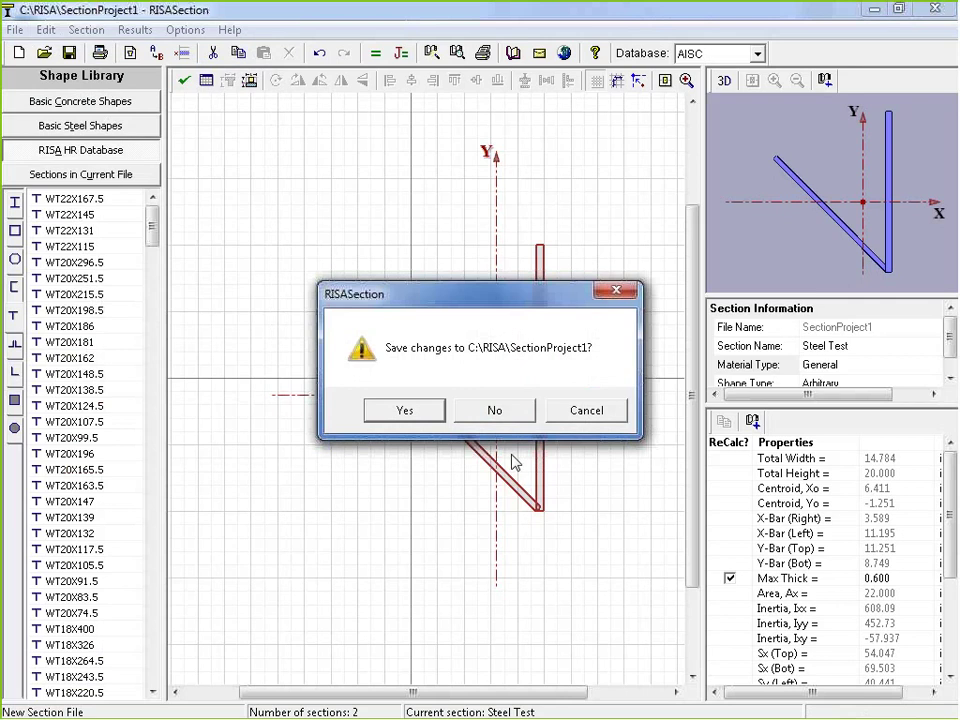
pyautogui.press('n')
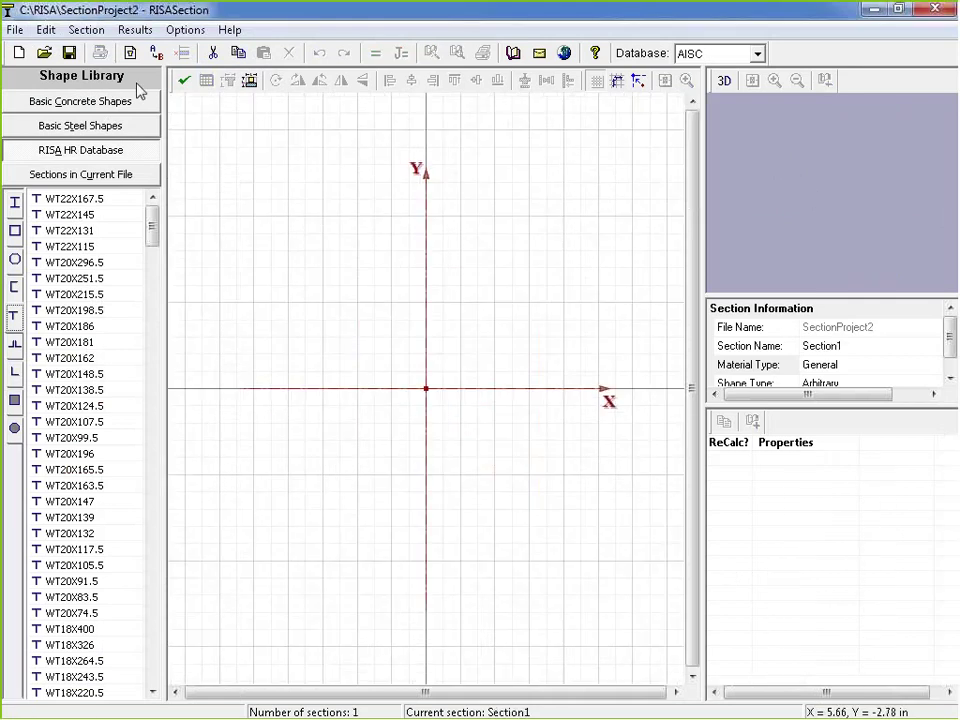
# Step: Rename Section1 in the current file as Capped WF
pyautogui.click(100, 176)
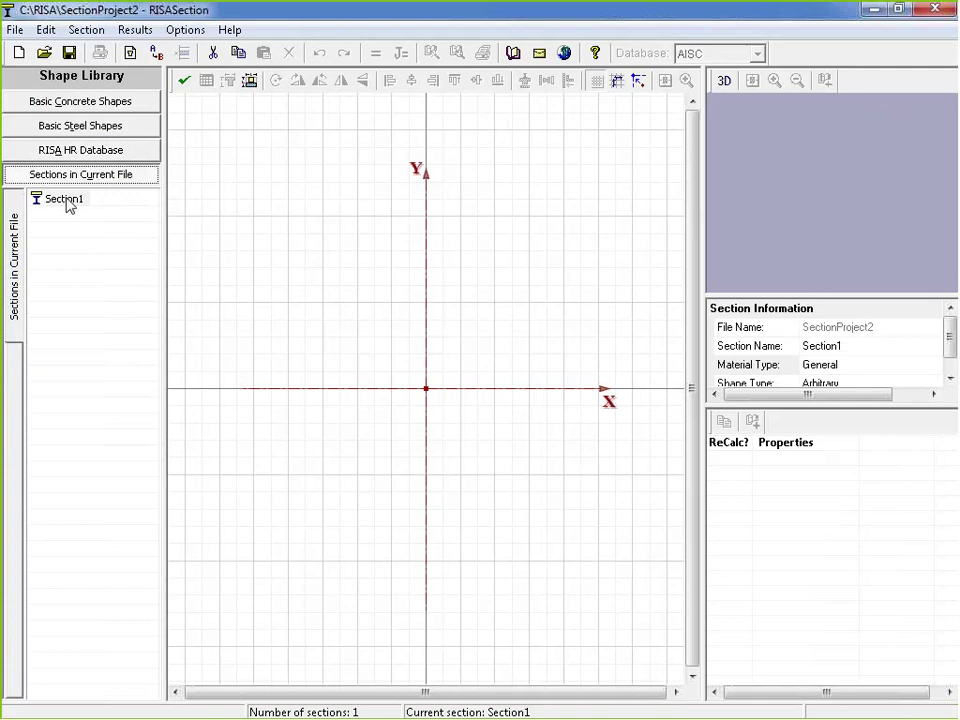
pyautogui.rightClick(68, 200)
pyautogui.click(134, 210)
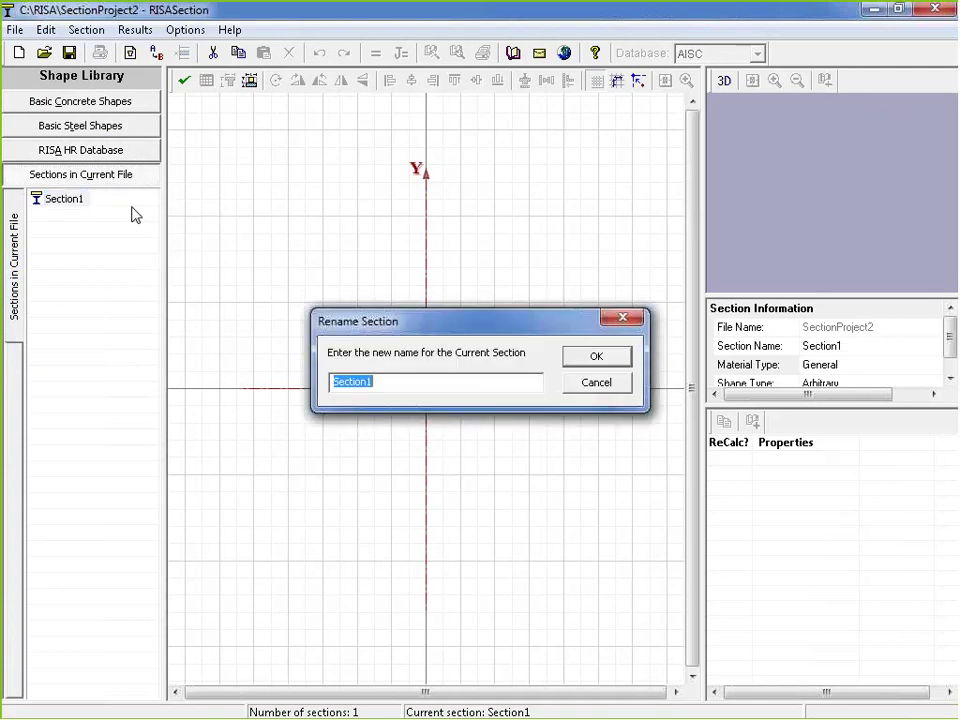
pyautogui.write('Capp')
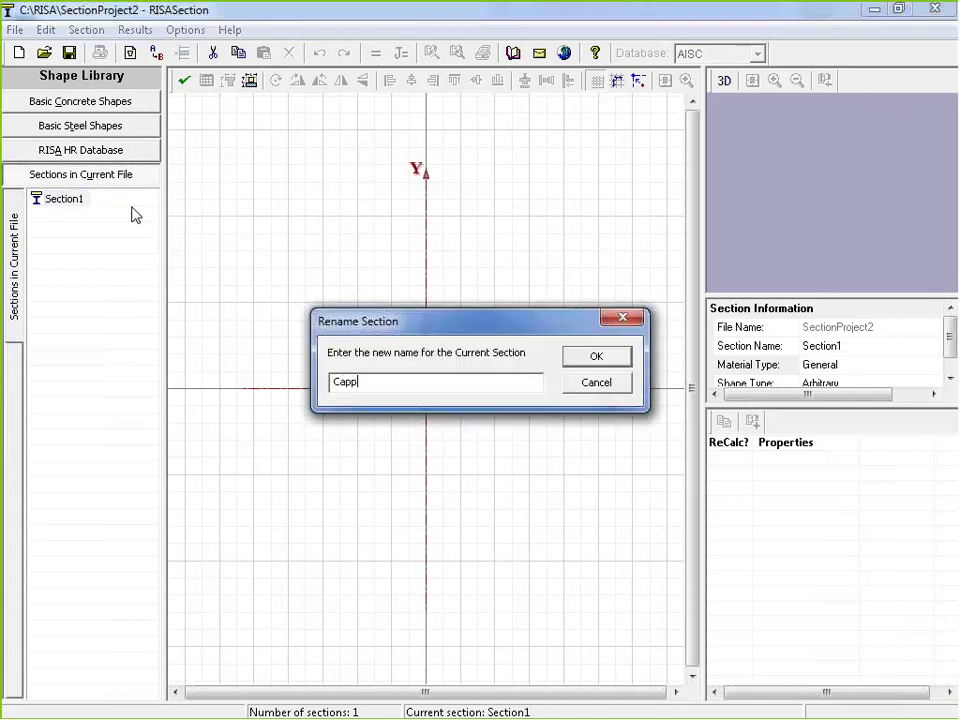
pyautogui.write('ed WF')
pyautogui.click(612, 359)
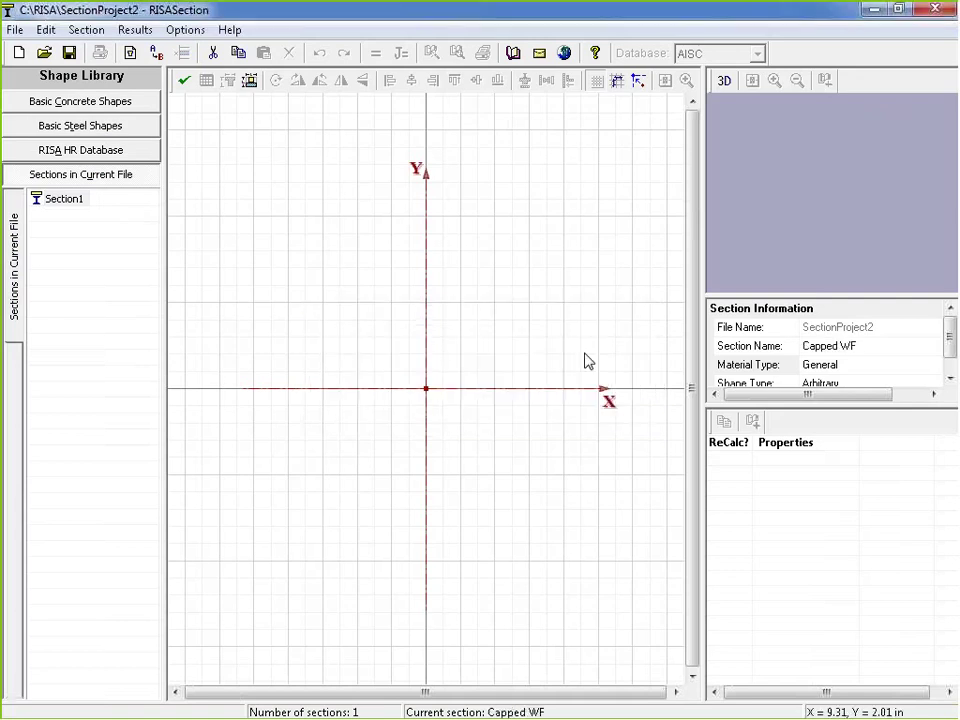
# Step: Insert a W16X31 wide flange from the AISC hot-rolled database into the section
pyautogui.click(120, 153)
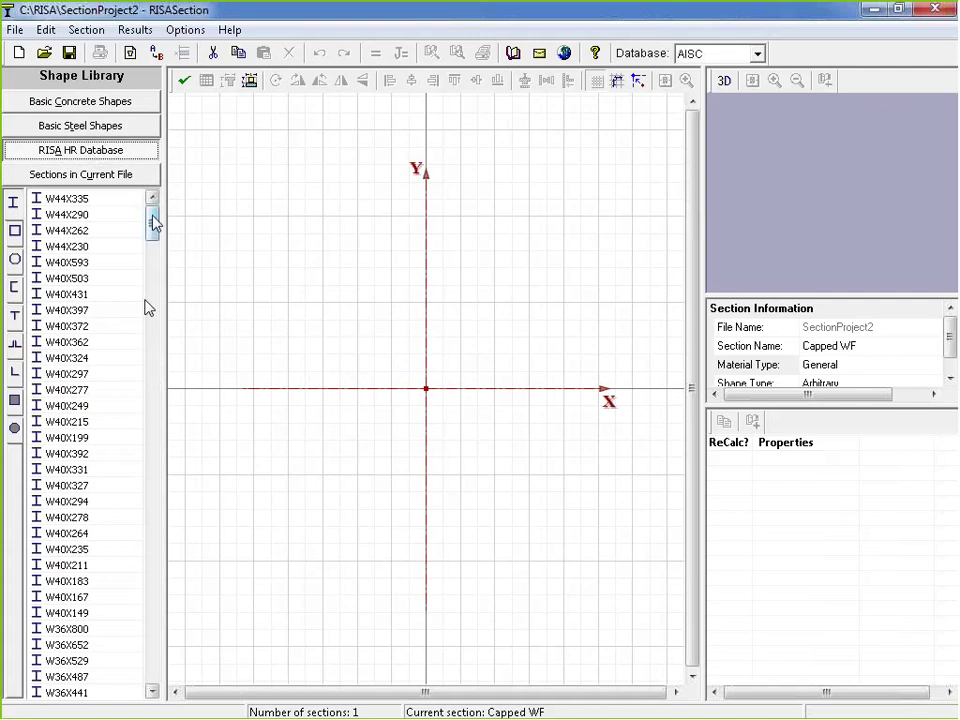
pyautogui.moveTo(153, 222); pyautogui.dragTo(151, 402)
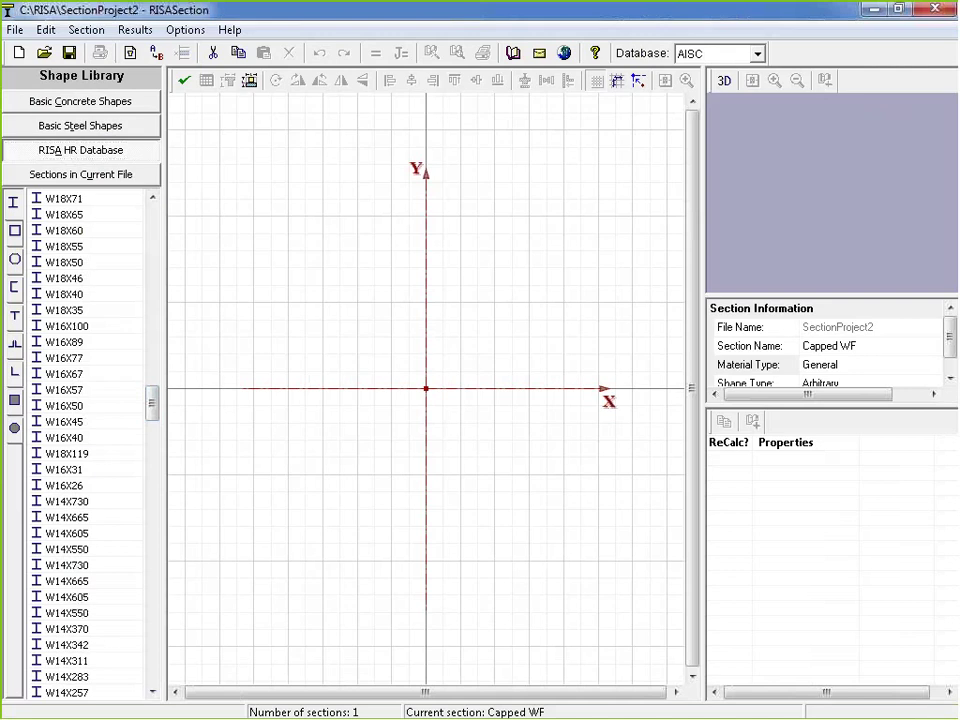
pyautogui.click(63, 470)
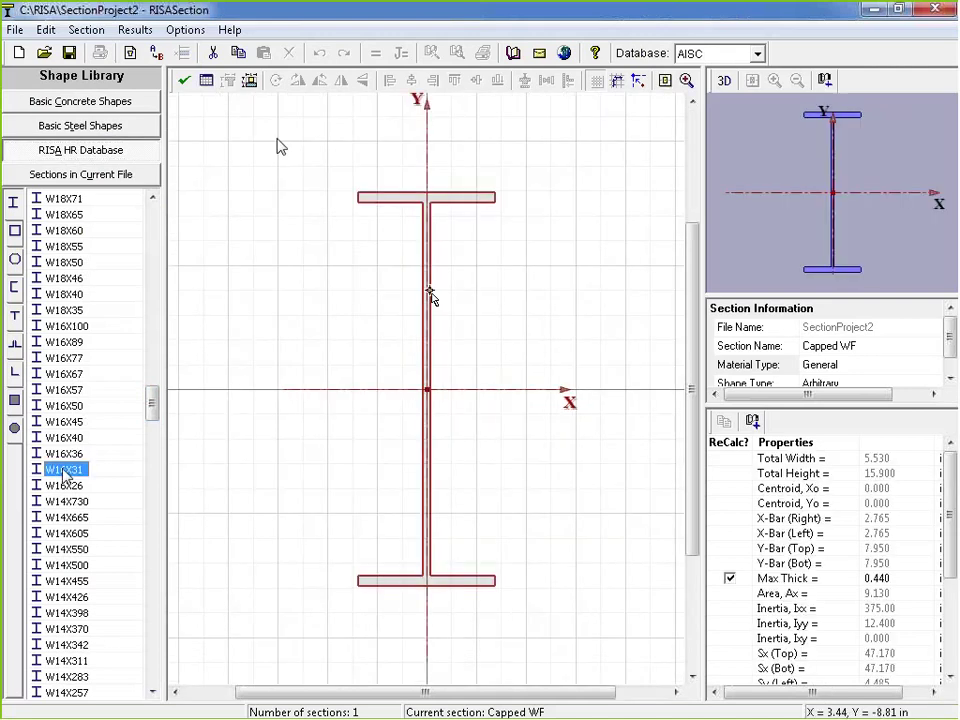
# Step: Review the shape label and dimensions in the wide flange's shape definition and close it without changes
pyautogui.click(471, 580)
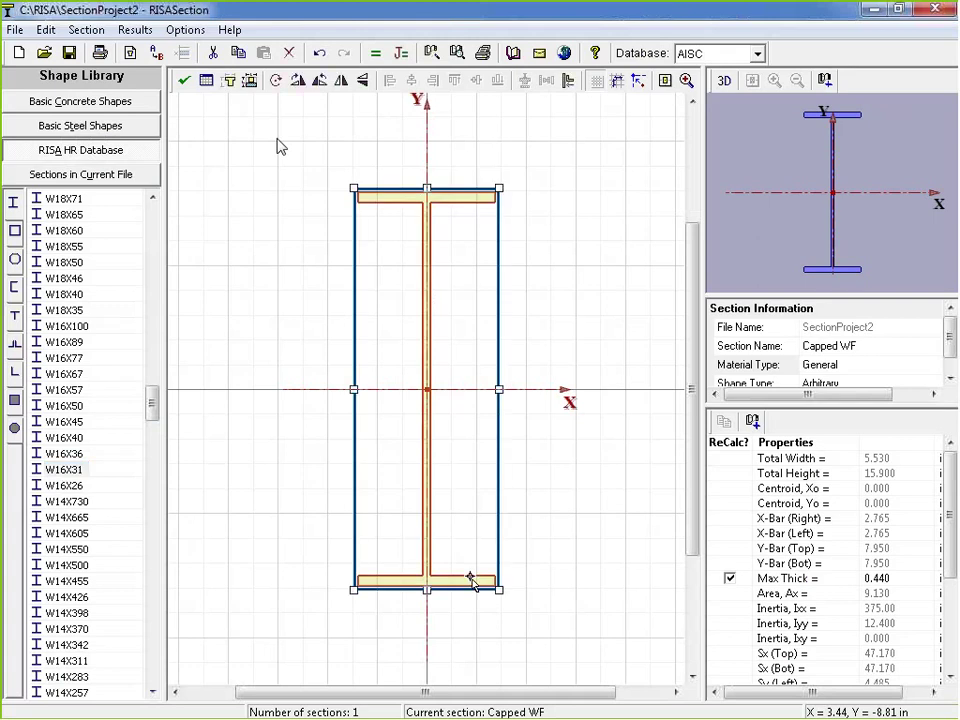
pyautogui.doubleClick(471, 580)
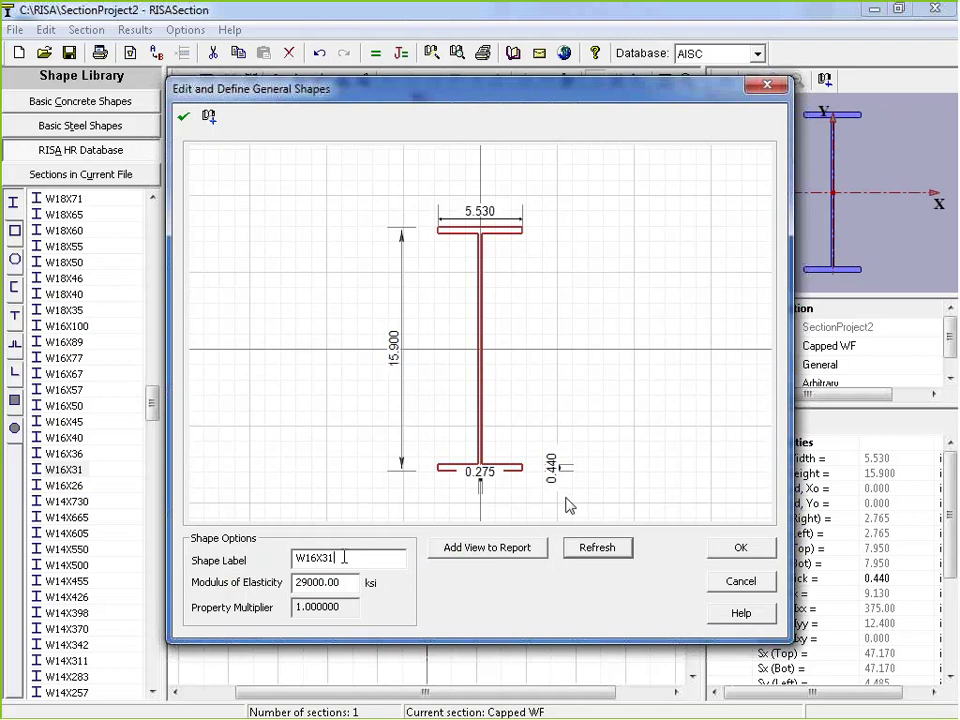
pyautogui.moveTo(343, 556); pyautogui.dragTo(297, 561)
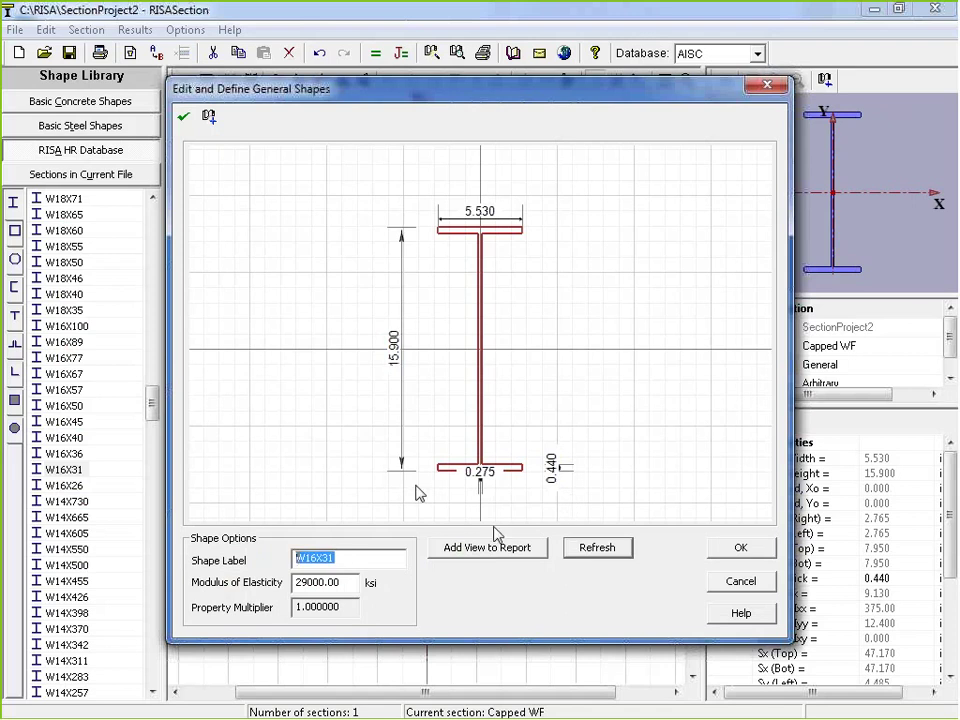
pyautogui.click(738, 549)
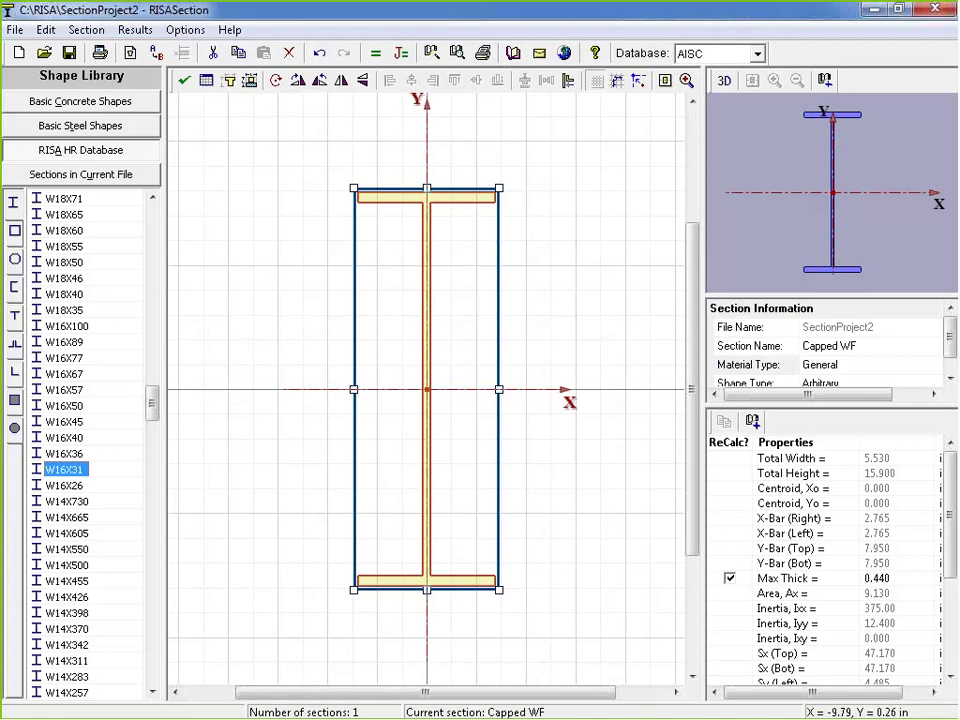
# Step: Insert a C8X13.7 channel from the AISC channel shapes into the section
pyautogui.click(15, 288)
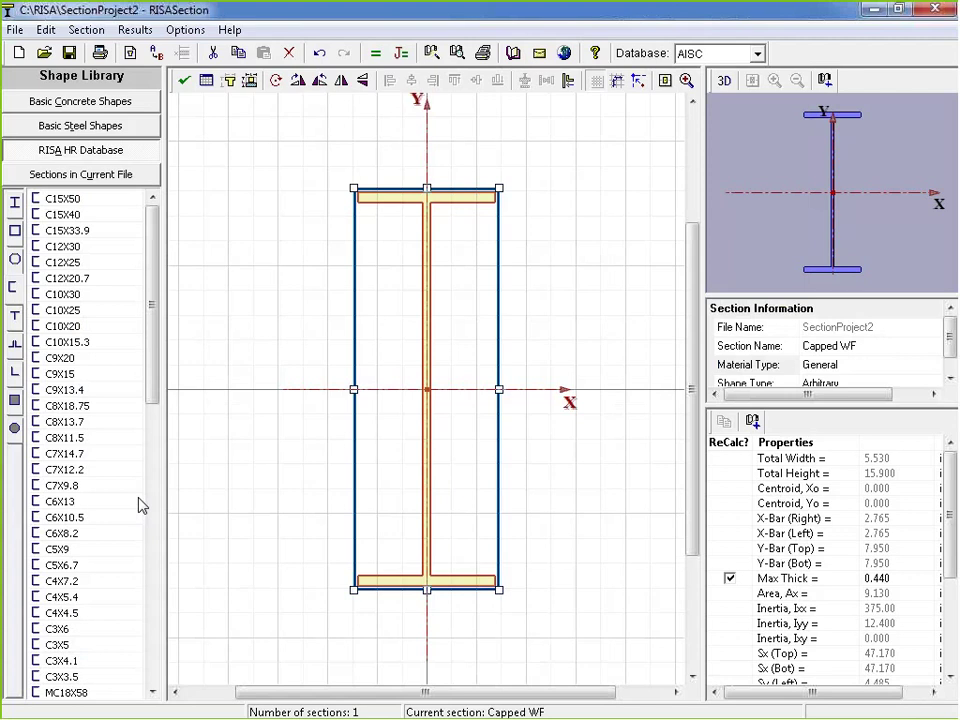
pyautogui.moveTo(148, 260); pyautogui.dragTo(154, 292)
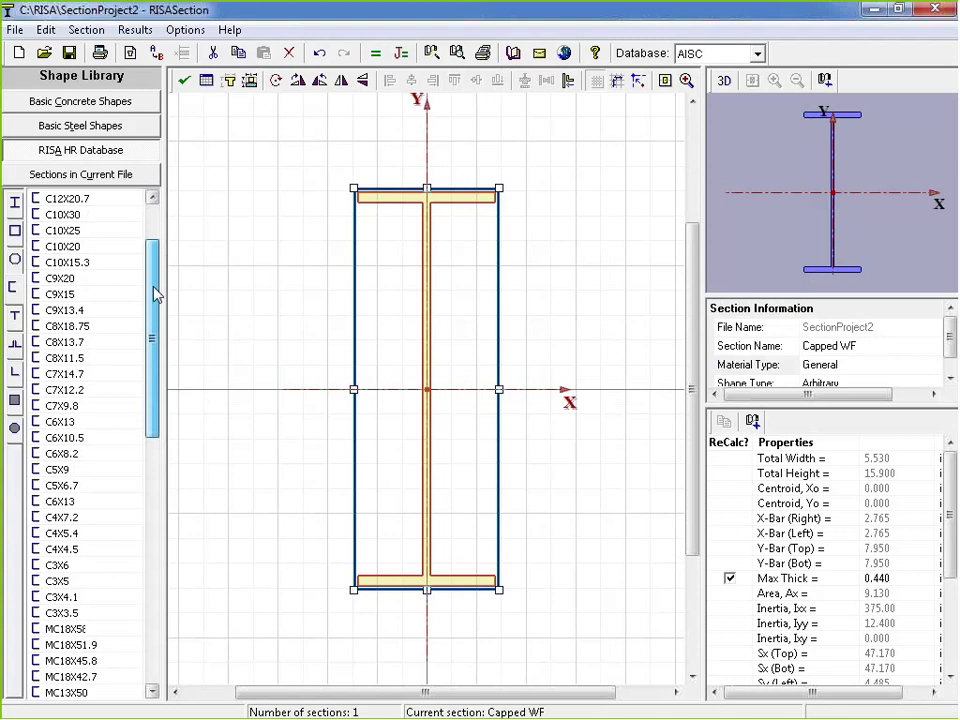
pyautogui.click(60, 342)
pyautogui.doubleClick(62, 345)
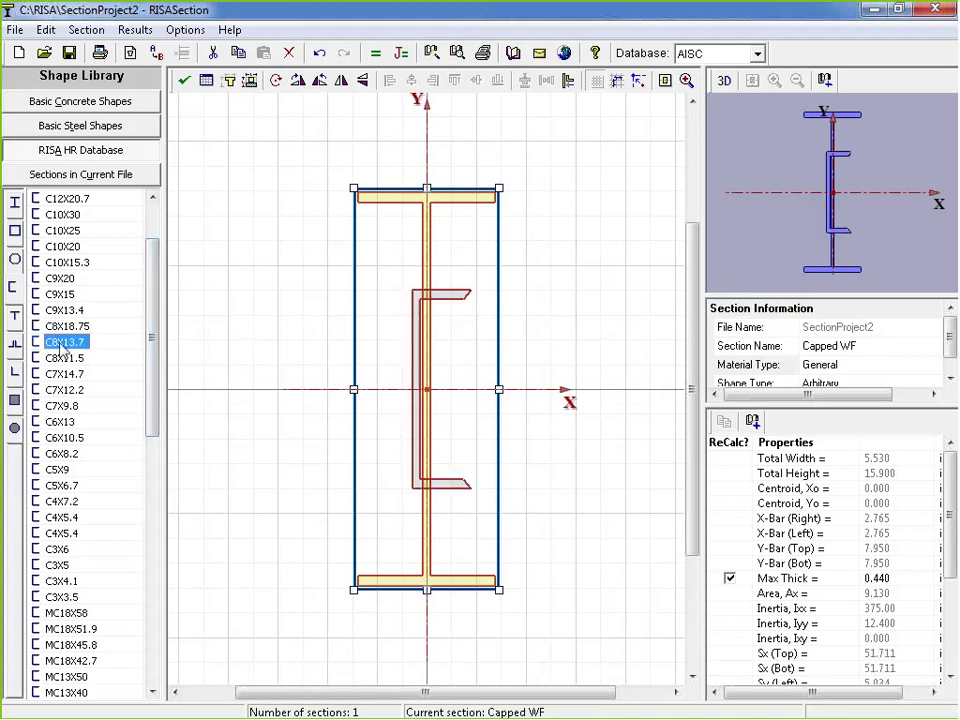
# Step: Rotate the C8X13.7 channel 90 degrees clockwise so that it opens downward
pyautogui.click(432, 312)
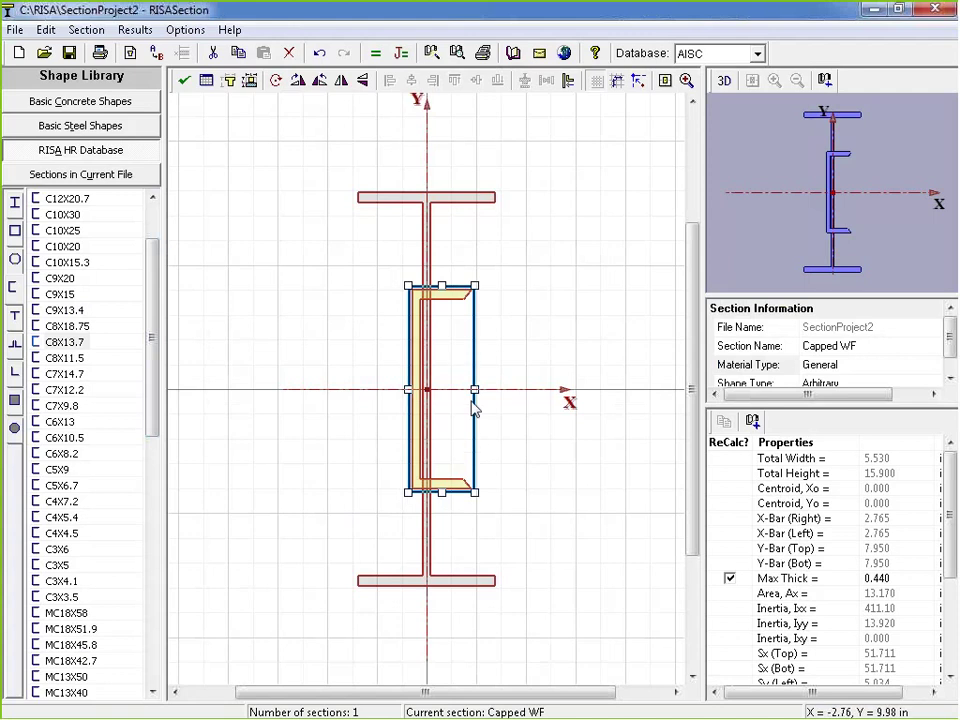
pyautogui.click(527, 274)
pyautogui.click(467, 288)
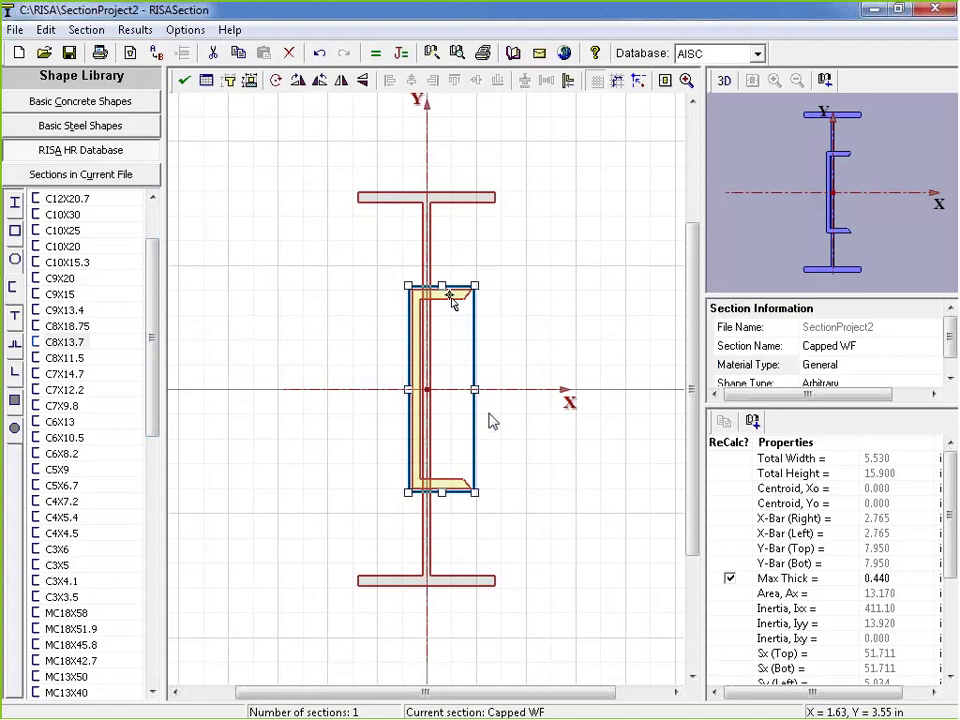
pyautogui.click(450, 300)
pyautogui.click(297, 81)
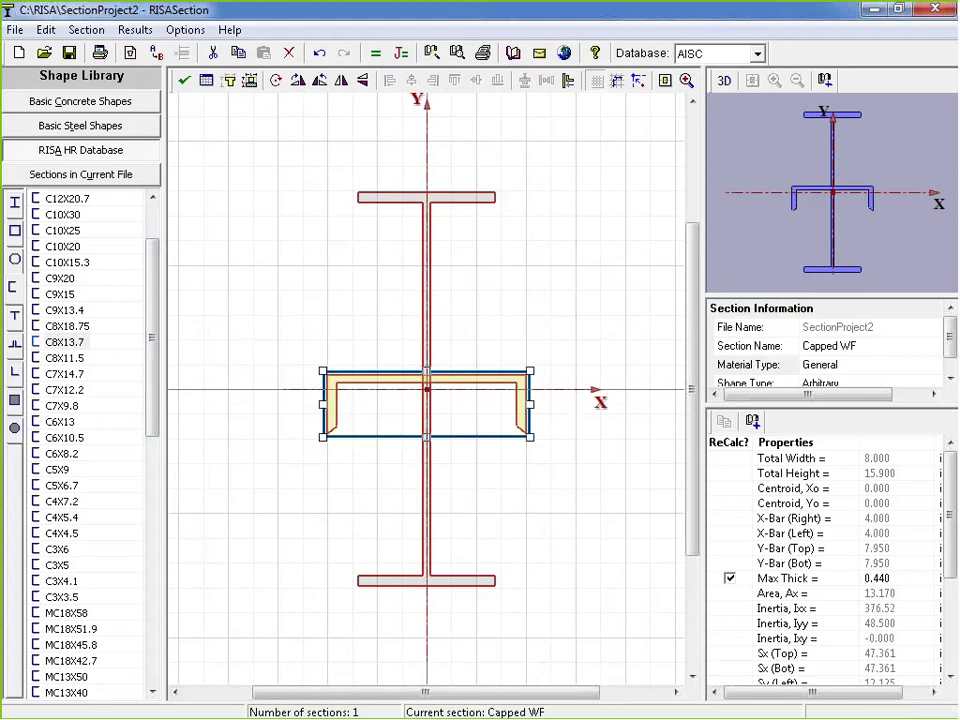
pyautogui.click(341, 81)
pyautogui.click(341, 81)
pyautogui.click(407, 483)
pyautogui.click(465, 381)
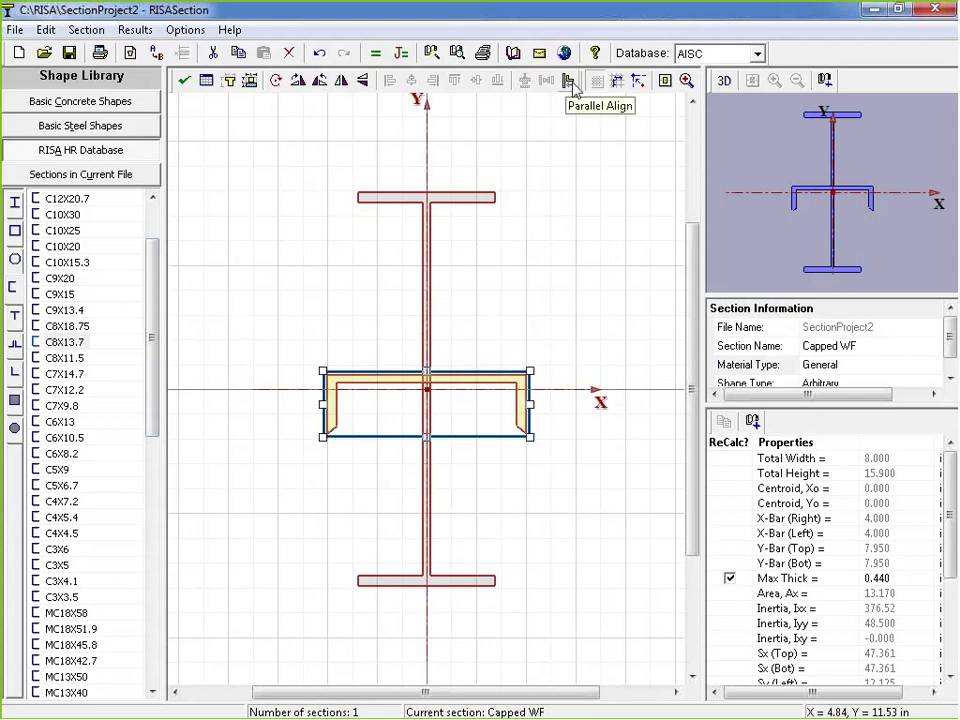
# Step: Parallel-align the inner edge of the channel's web with the top edge of the wide flange's upper flange
pyautogui.click(570, 84)
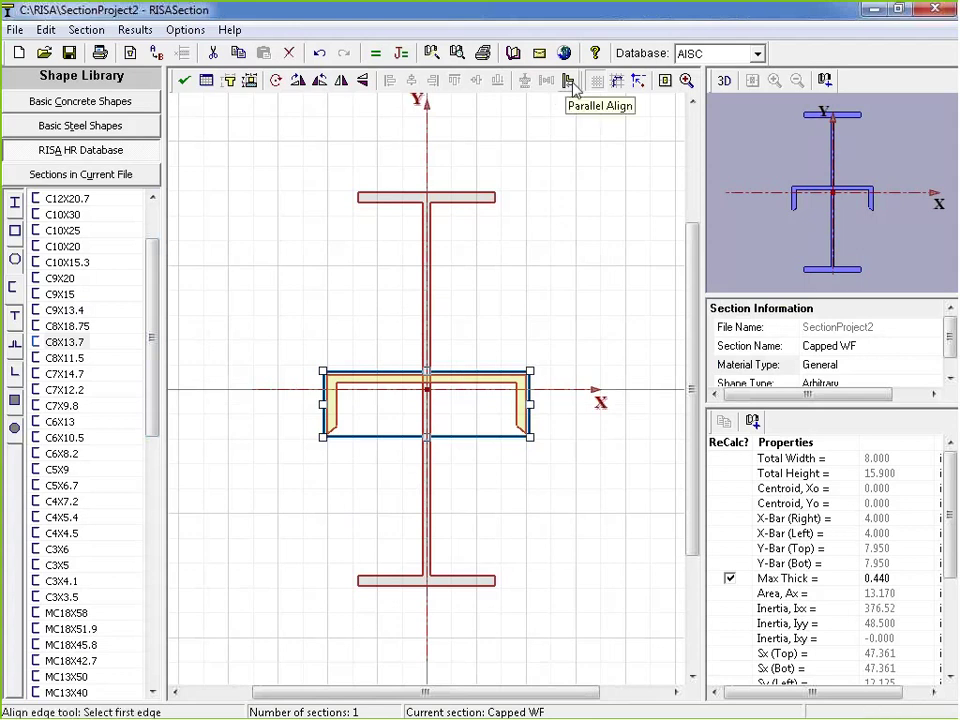
pyautogui.click(477, 391)
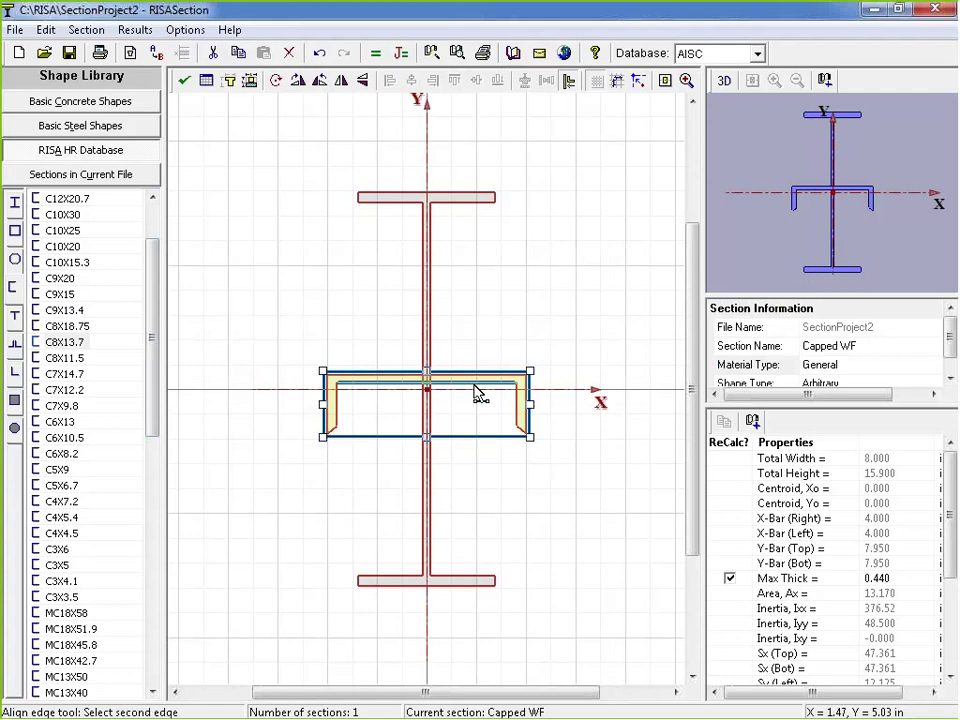
pyautogui.click(467, 197)
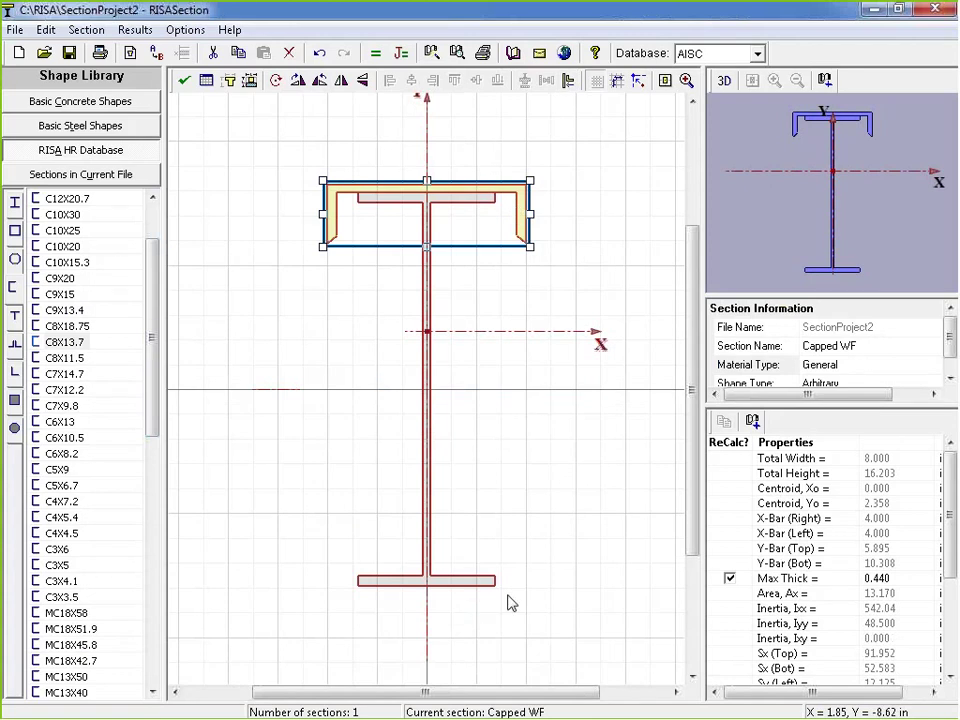
pyautogui.click(557, 542)
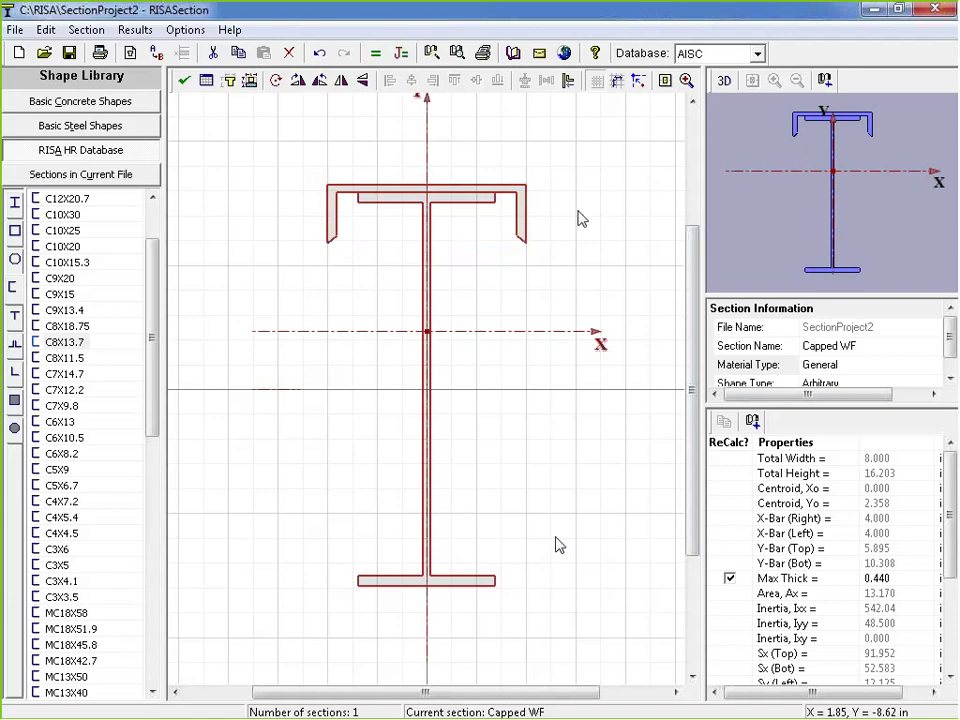
# Step: List the sections in the current file and examine the capped wide flange's calculated properties, from total width through maximum thickness, inertias and shear factors
pyautogui.click(84, 176)
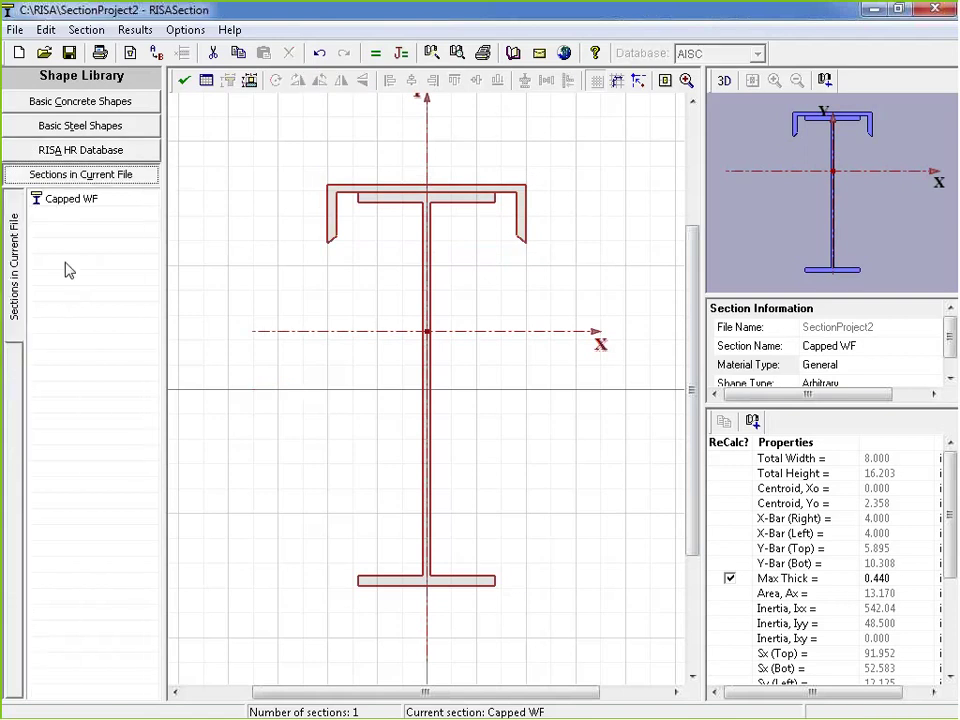
pyautogui.moveTo(952, 522)
pyautogui.mouseDown()
pyautogui.moveTo(954, 534)
pyautogui.moveTo(951, 514)
pyautogui.mouseUp()
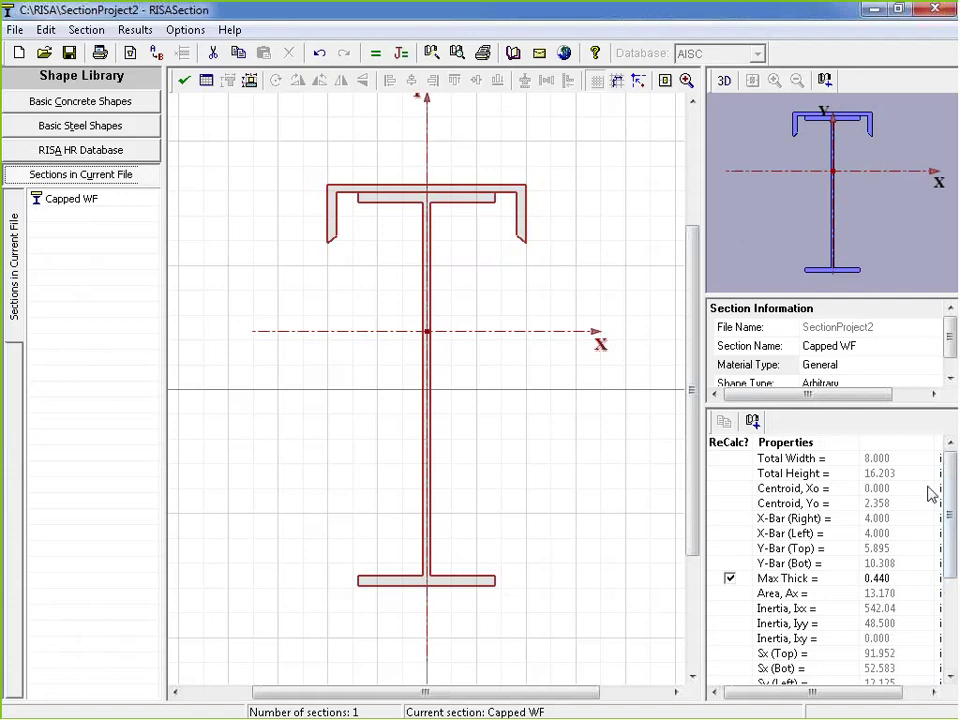
pyautogui.click(889, 457)
pyautogui.press('Down')
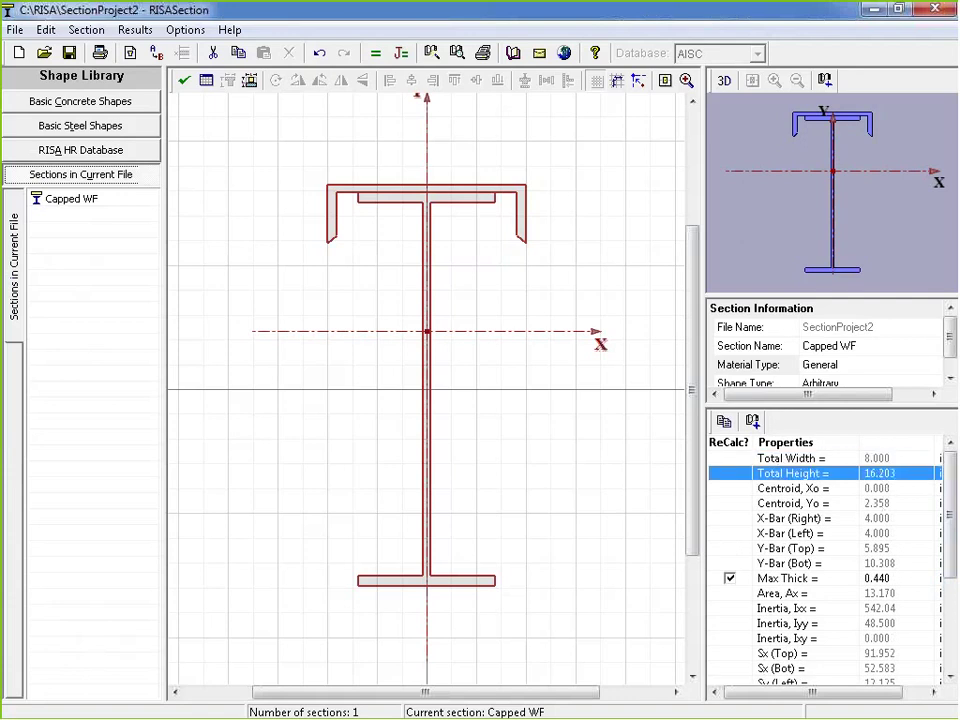
pyautogui.click(857, 597)
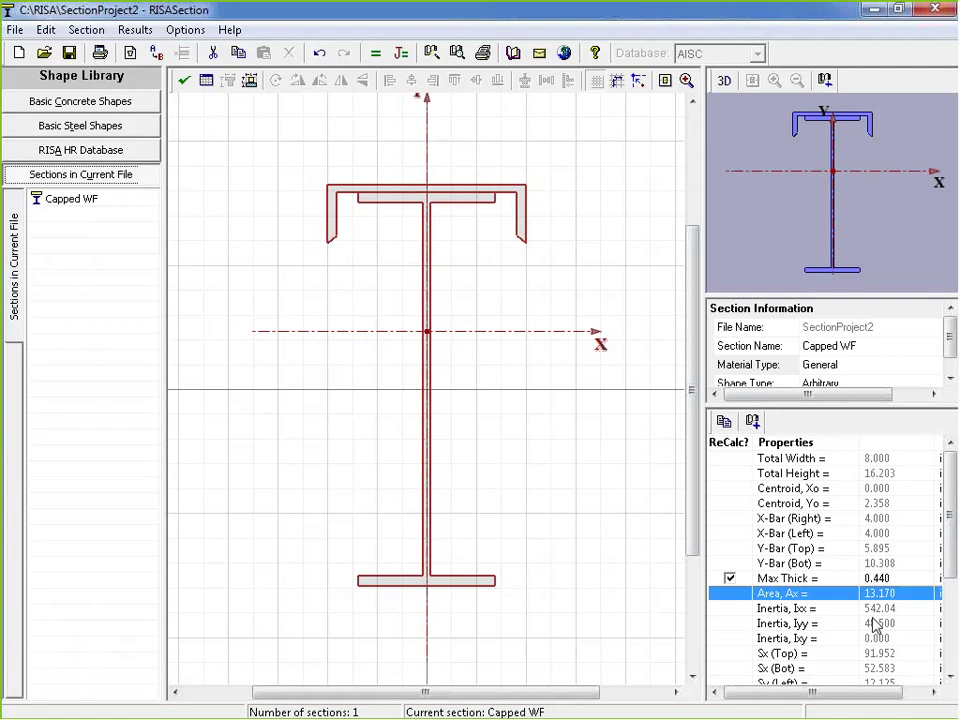
pyautogui.click(871, 611)
pyautogui.moveTo(952, 565); pyautogui.dragTo(955, 632)
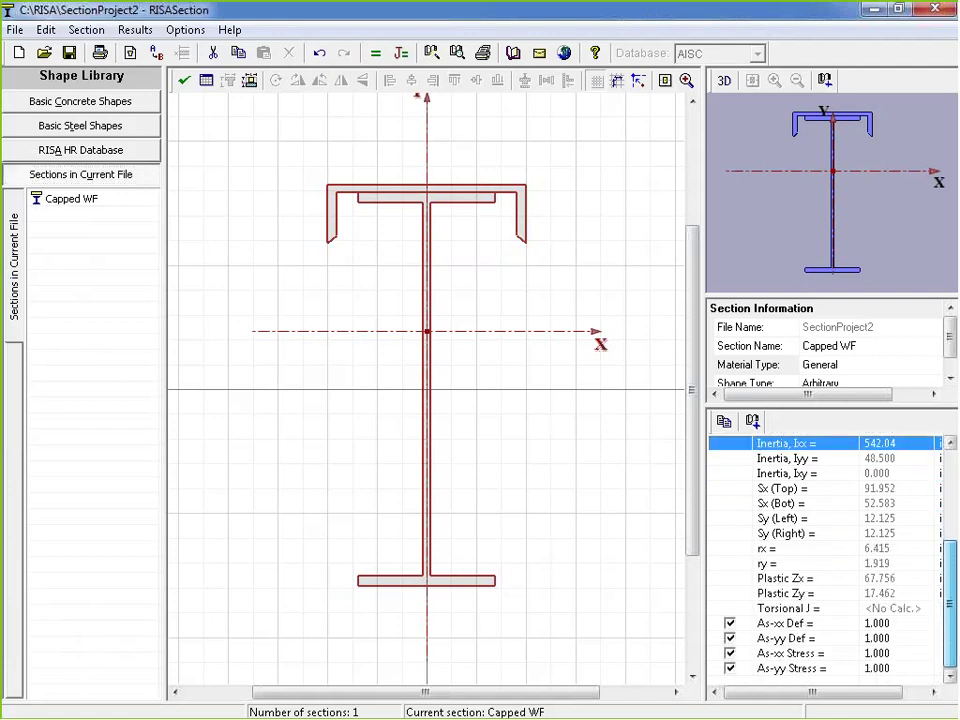
pyautogui.scroll(5, 825, 560)
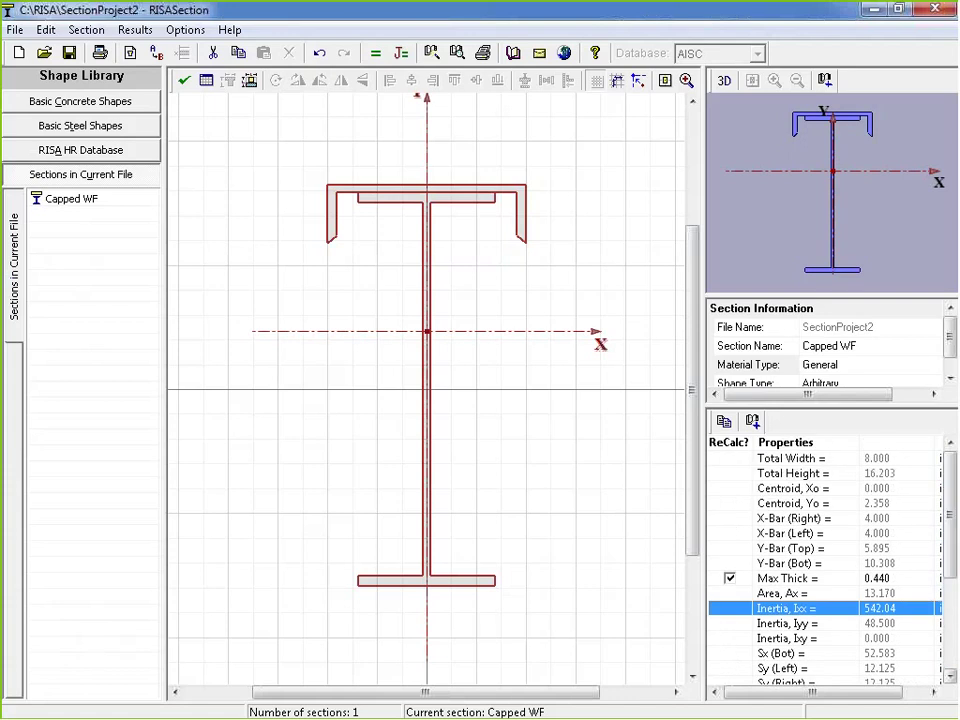
pyautogui.click(880, 578)
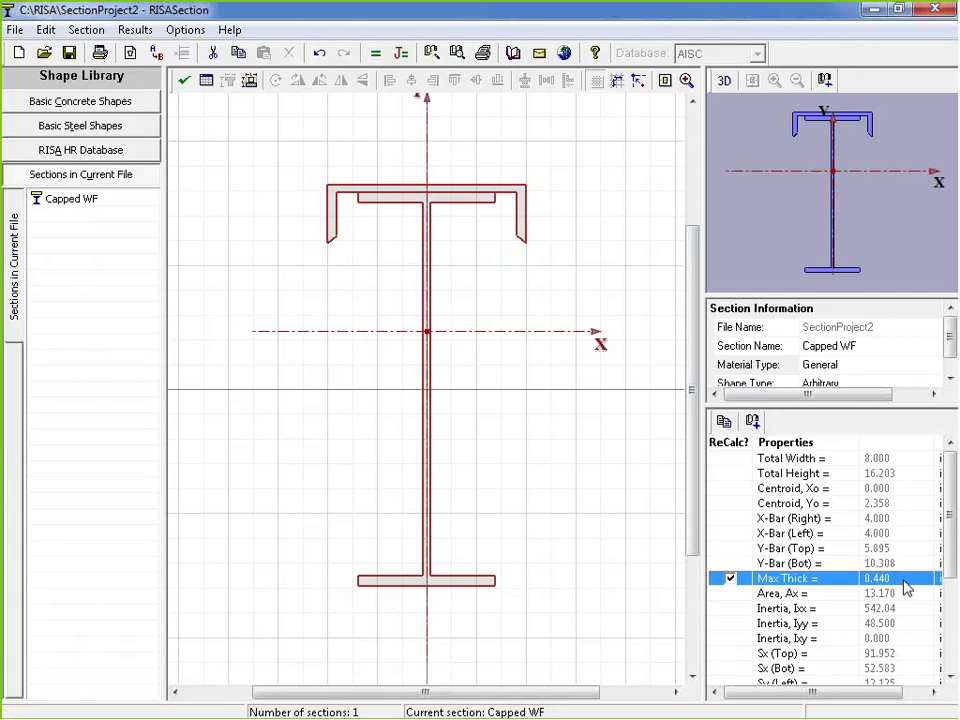
# Step: Check the wide flange's flange thickness in its shape definition, close the definition without changes and deselect the shape
pyautogui.click(485, 202)
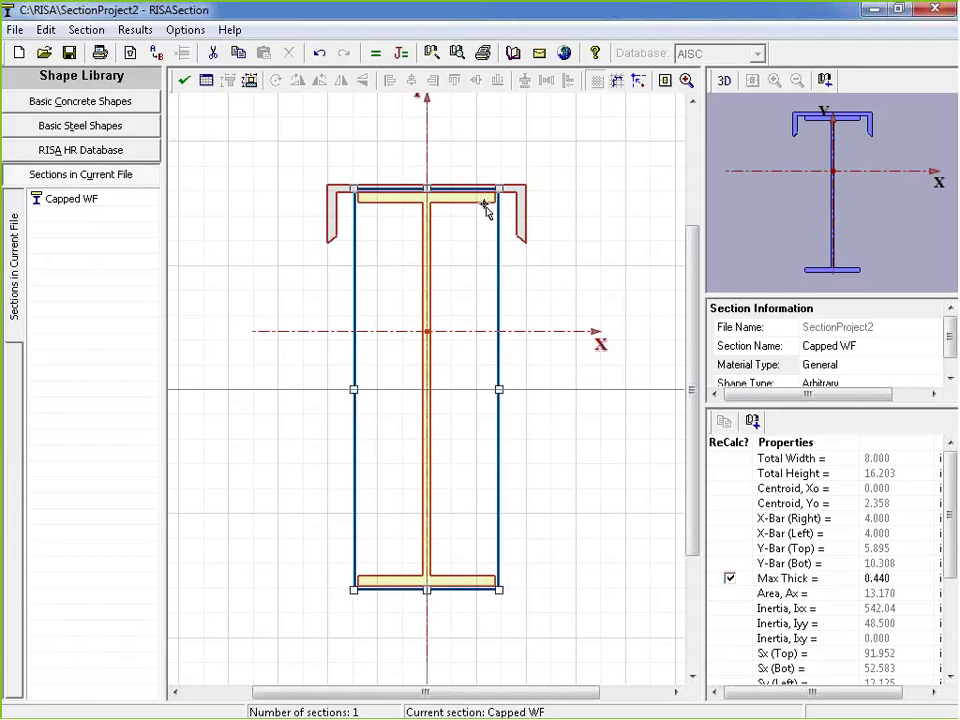
pyautogui.click(486, 205)
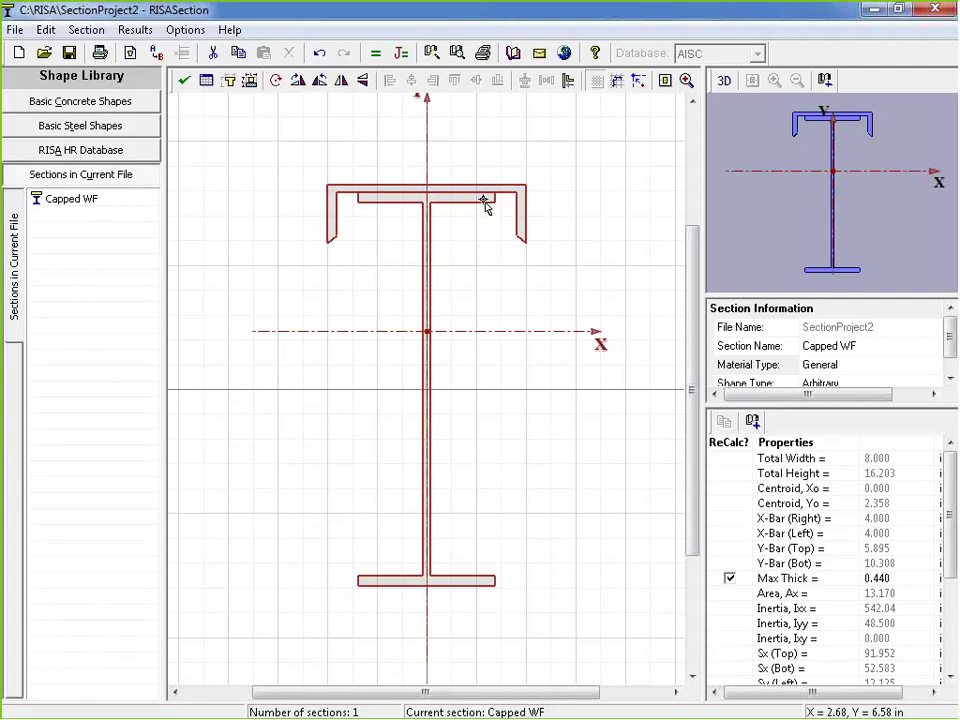
pyautogui.doubleClick(487, 207)
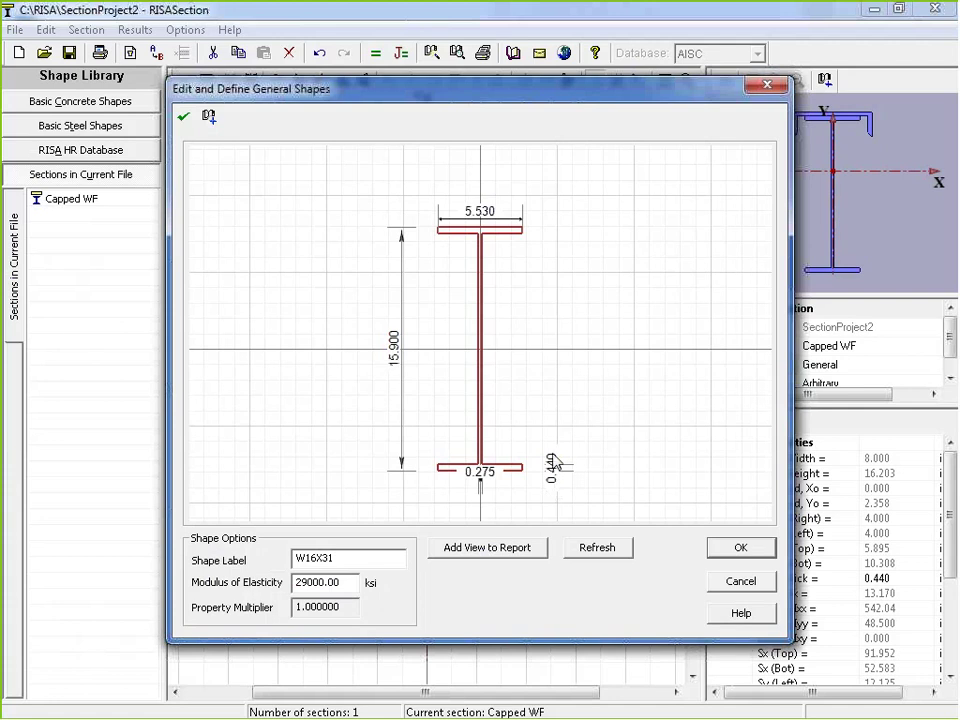
pyautogui.click(728, 550)
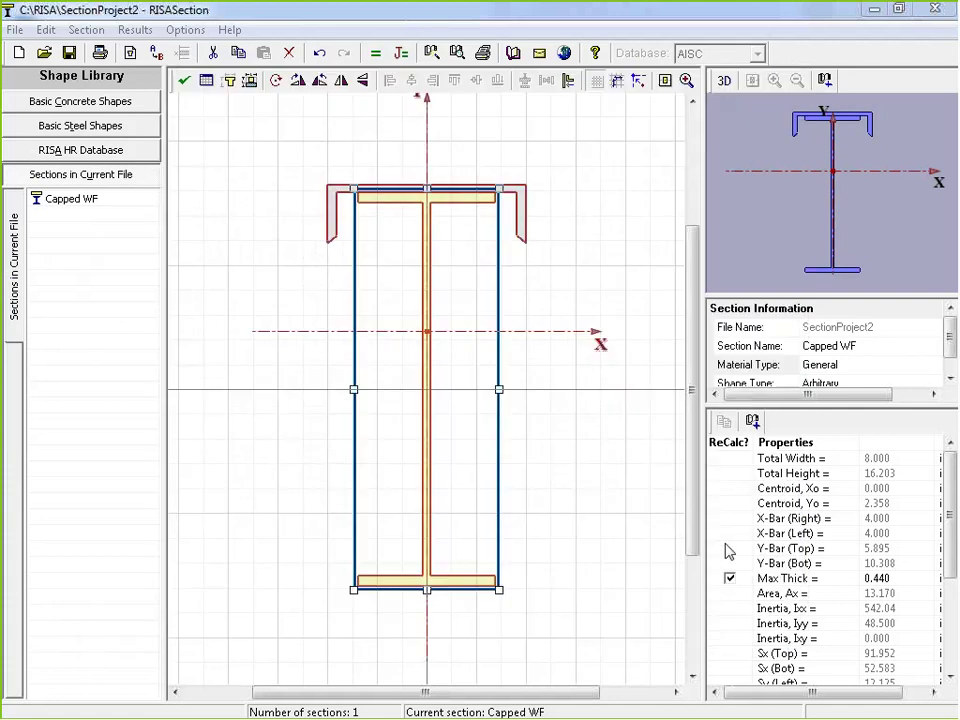
pyautogui.click(564, 201)
pyautogui.moveTo(475, 165); pyautogui.dragTo(480, 228)
pyautogui.click(484, 152)
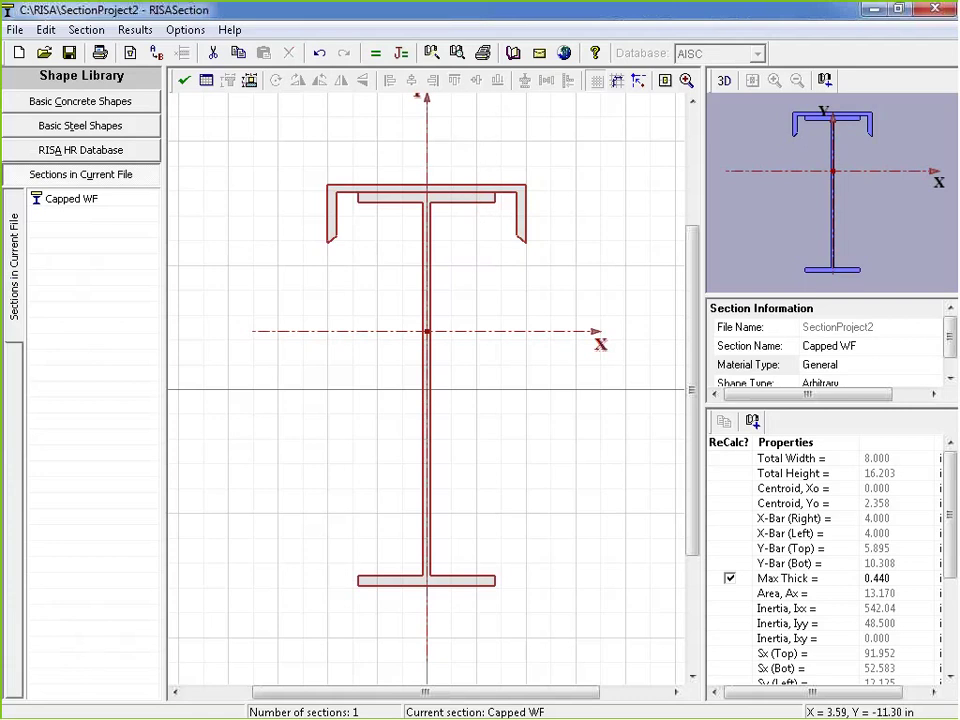
# Step: Check the cap channel's web thickness in its shape definition and cancel without changes
pyautogui.click(520, 212)
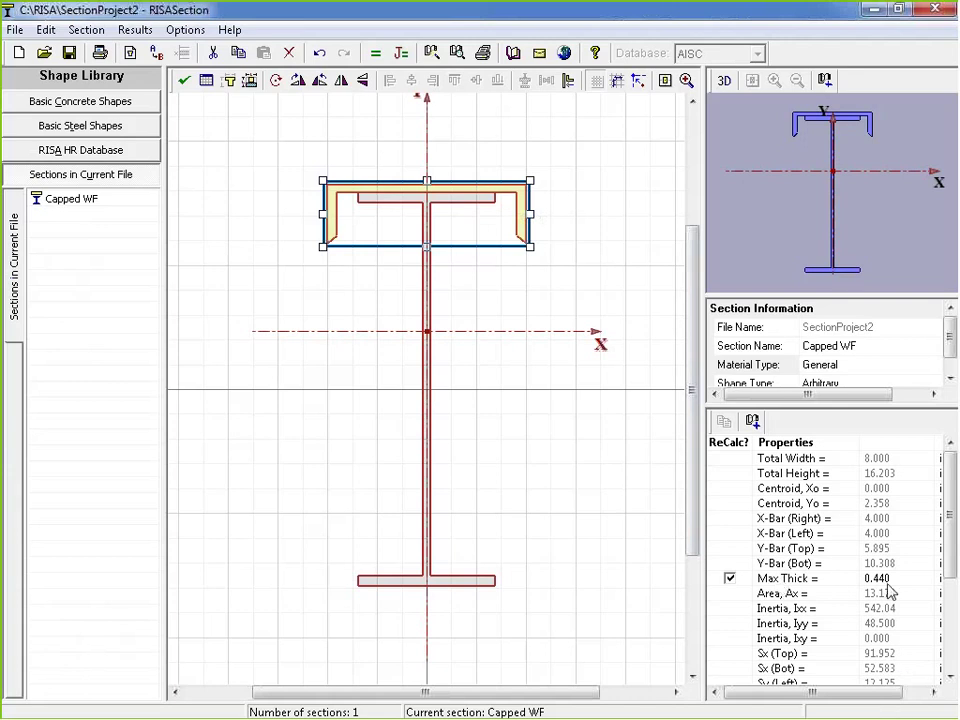
pyautogui.click(520, 218)
pyautogui.doubleClick(526, 213)
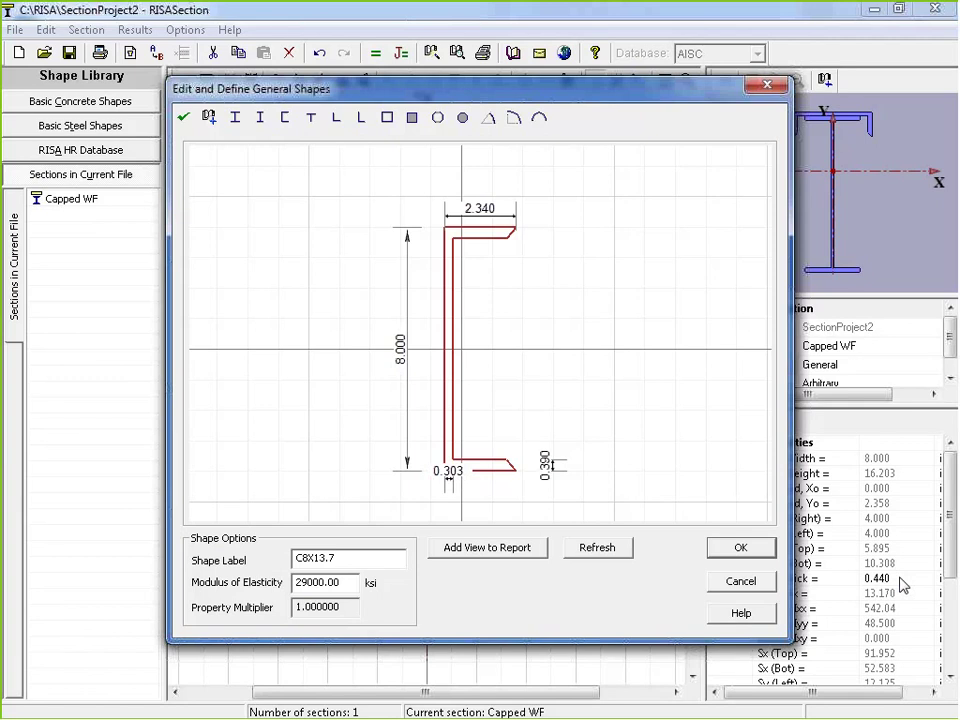
pyautogui.click(737, 585)
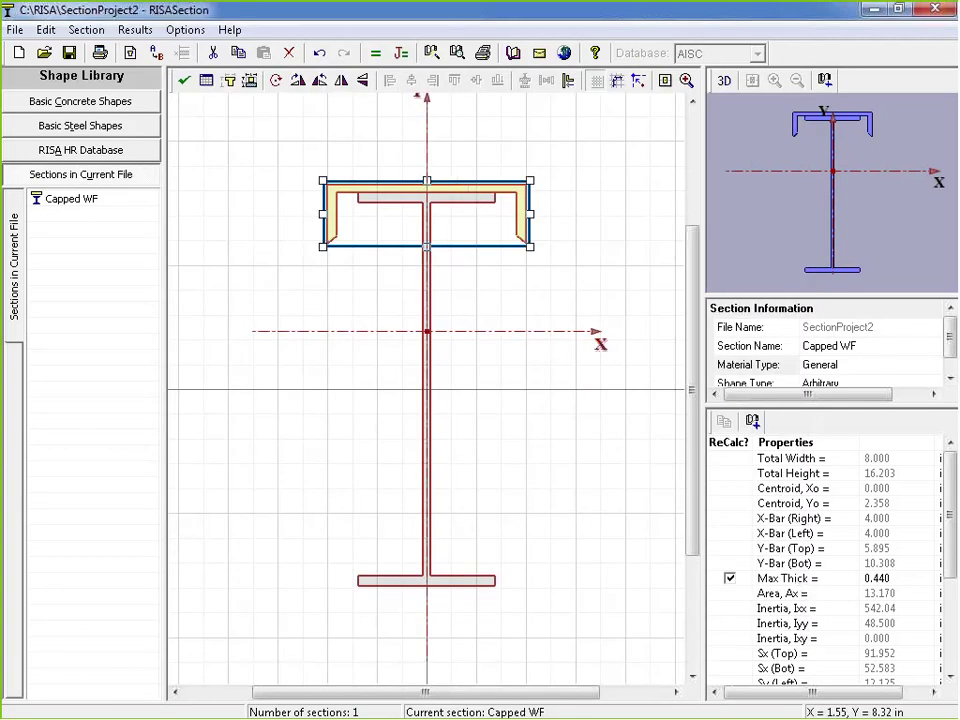
# Step: Set the Capped WF section's Max Thick property to 0.743 and deselect the channel
pyautogui.click(901, 577)
pyautogui.click(896, 579)
pyautogui.press('BackSpace')
pyautogui.press('BackSpace')
pyautogui.press('BackSpace')
pyautogui.press('BackSpace')
pyautogui.press('BackSpace')
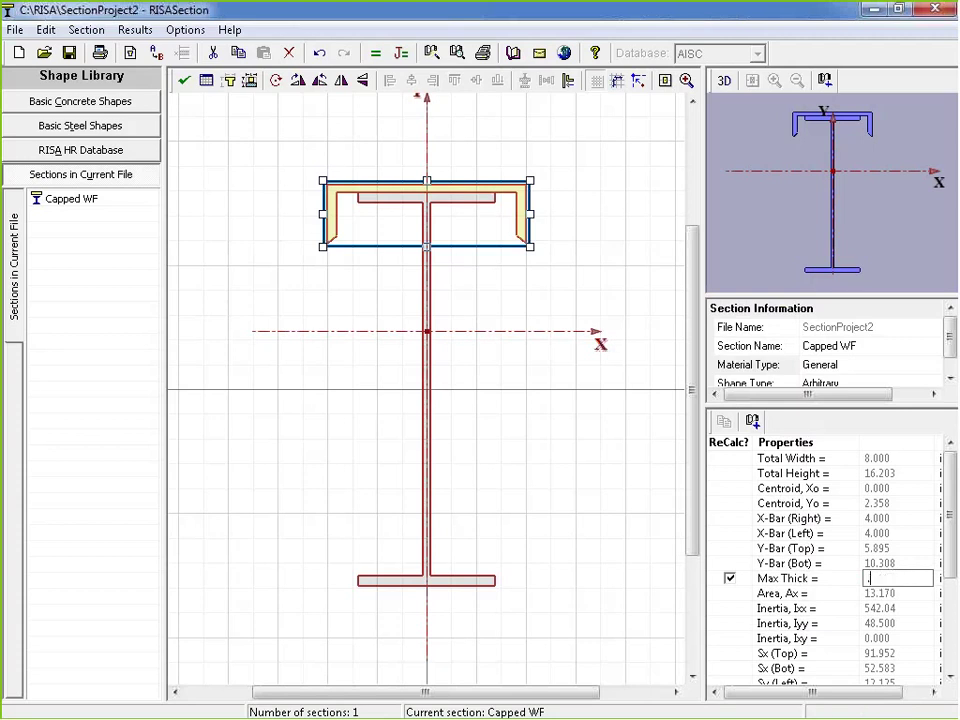
pyautogui.write('.743')
pyautogui.press('Return')
pyautogui.click(891, 578)
pyautogui.scroll(-1, 952, 548)
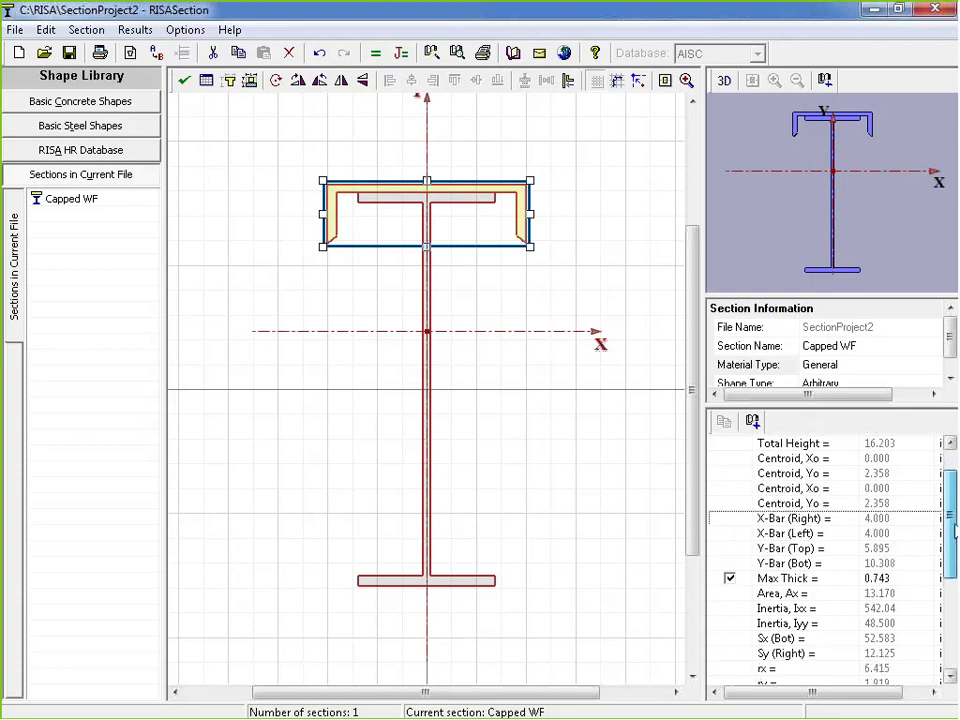
pyautogui.scroll(1, 727, 450)
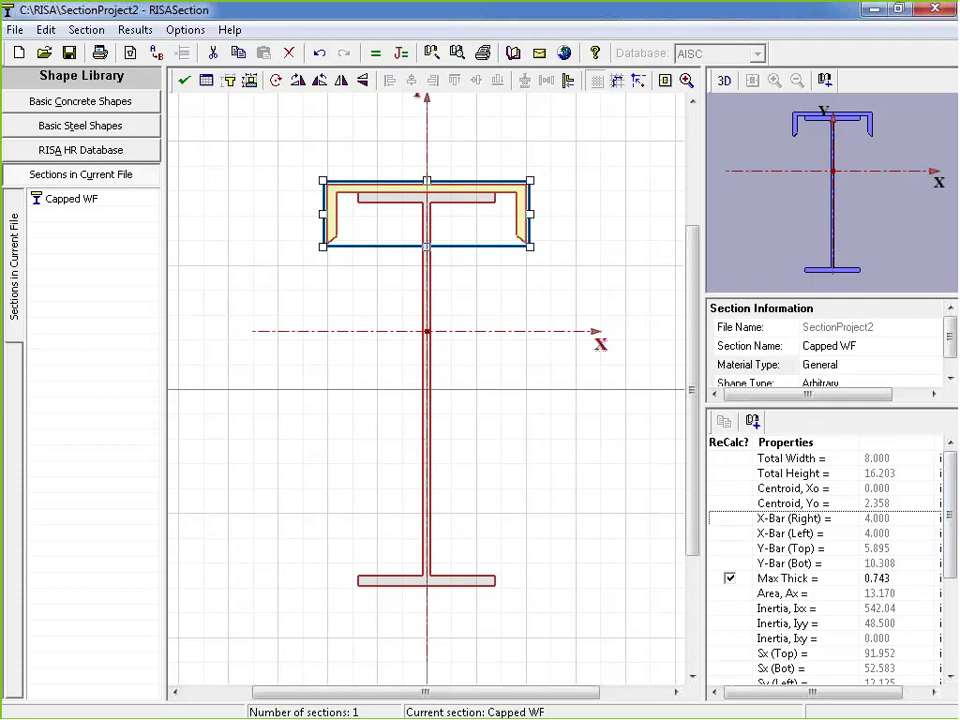
pyautogui.click(598, 456)
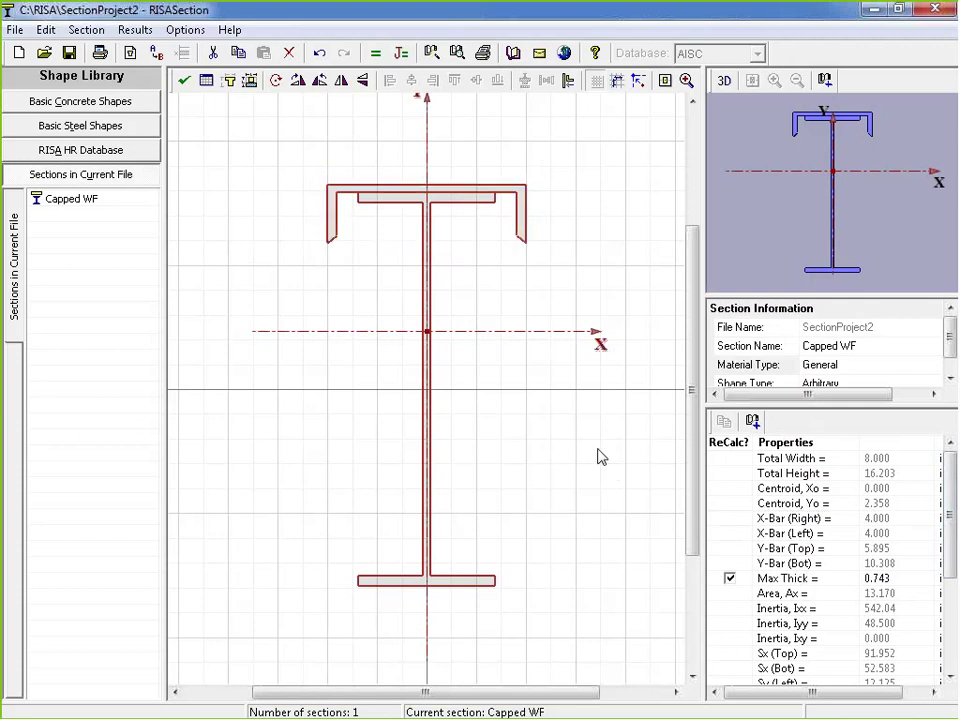
# Step: Turn off recalculation for the Max Thick property so that the manually entered thickness is retained
pyautogui.click(427, 384)
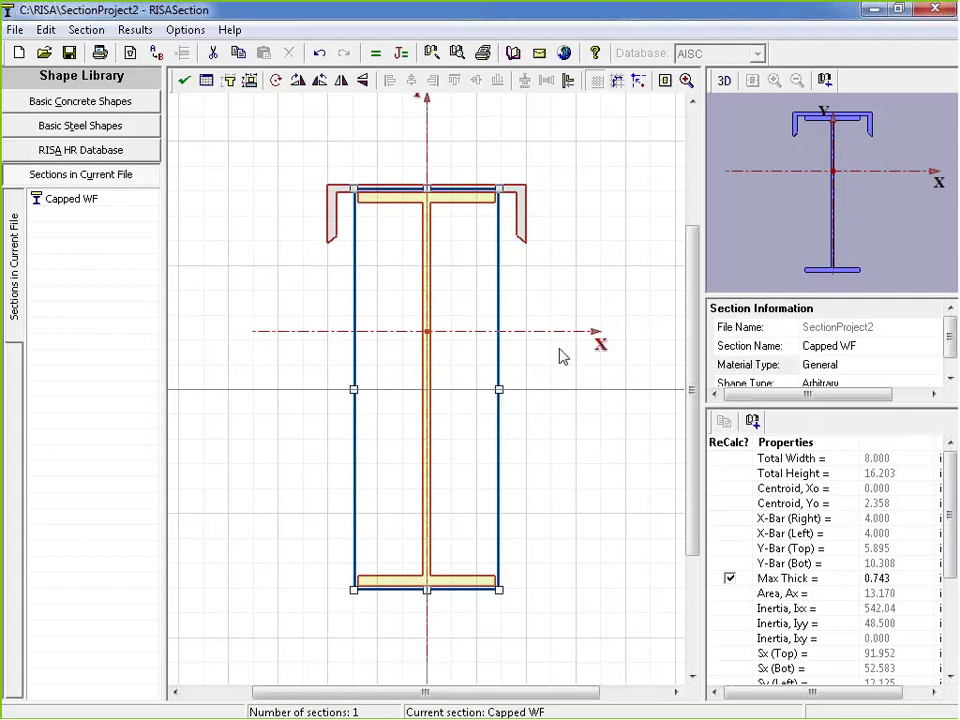
pyautogui.click(472, 390)
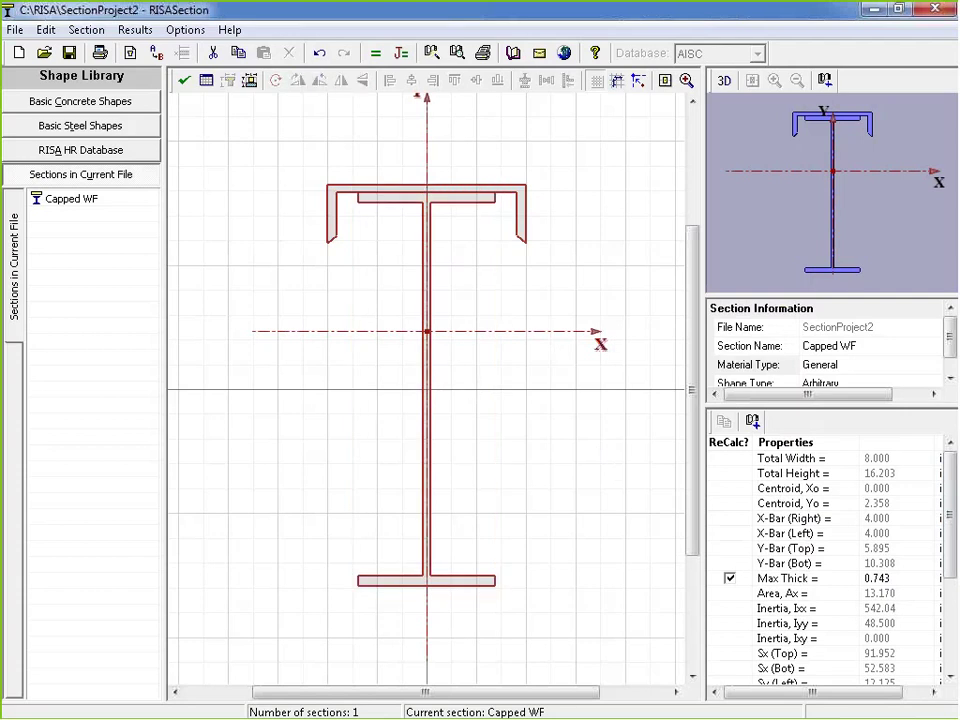
pyautogui.click(899, 578)
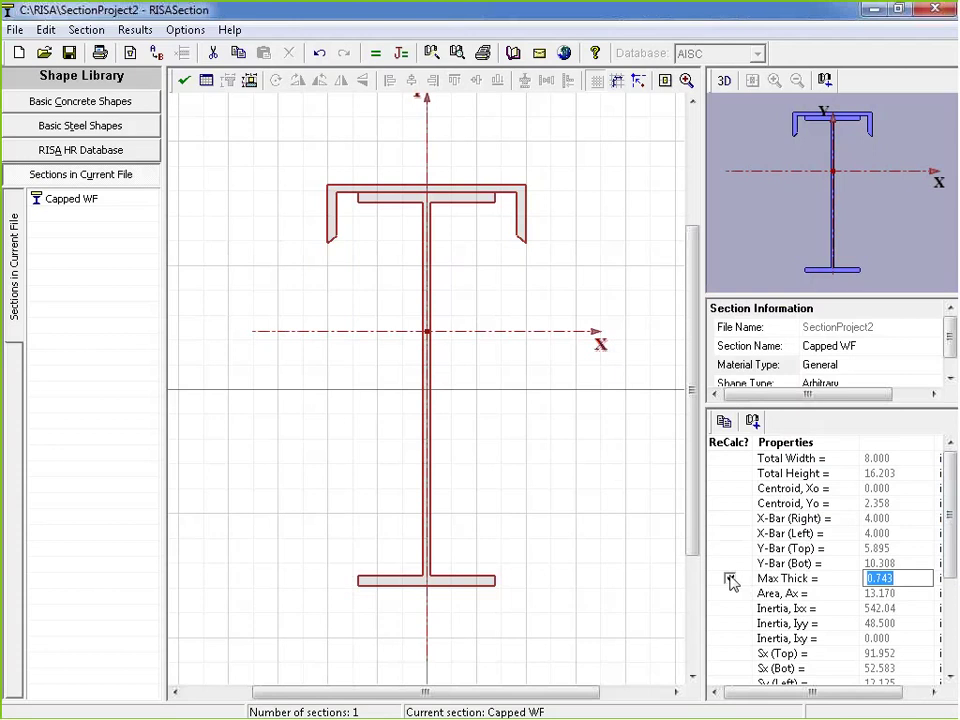
pyautogui.press('Return')
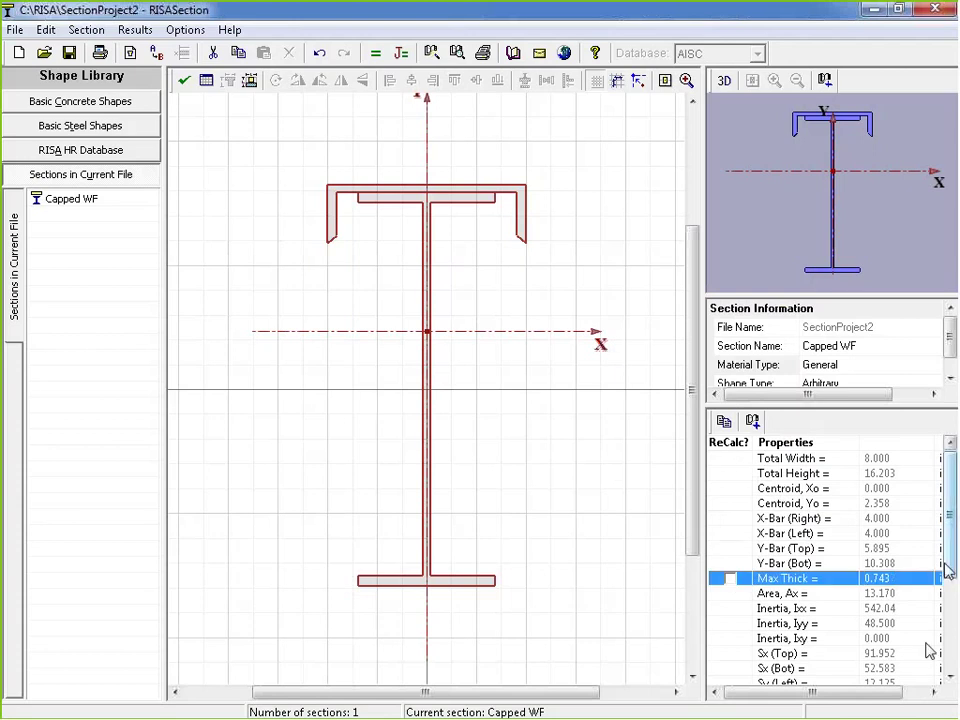
pyautogui.click(906, 580)
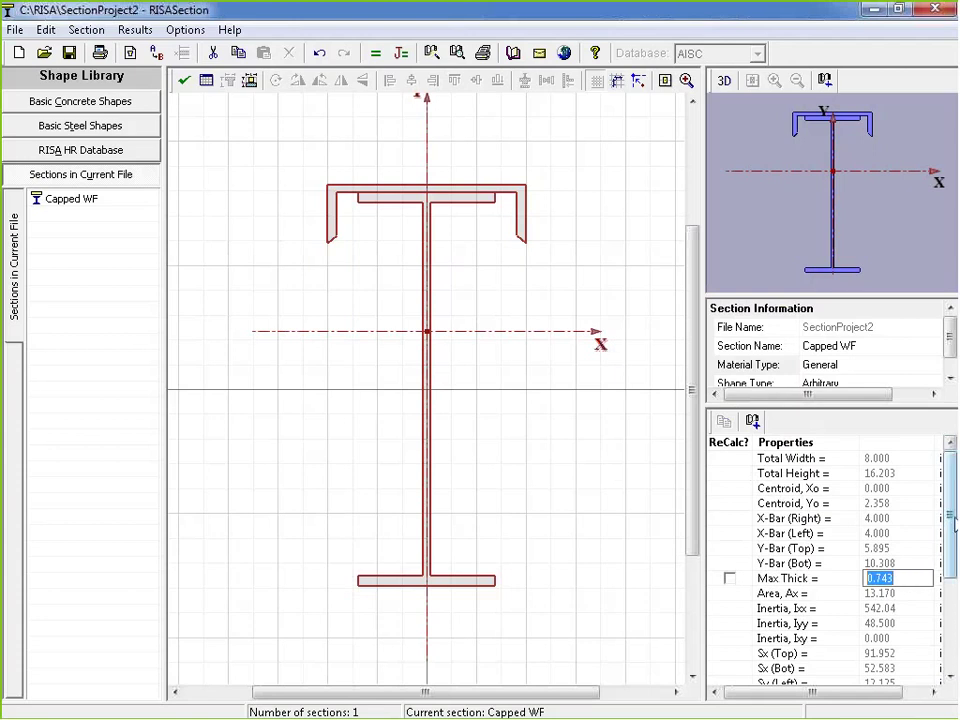
pyautogui.moveTo(953, 525); pyautogui.dragTo(953, 612)
pyautogui.scroll(5, 842, 531)
pyautogui.click(884, 565)
pyautogui.click(882, 579)
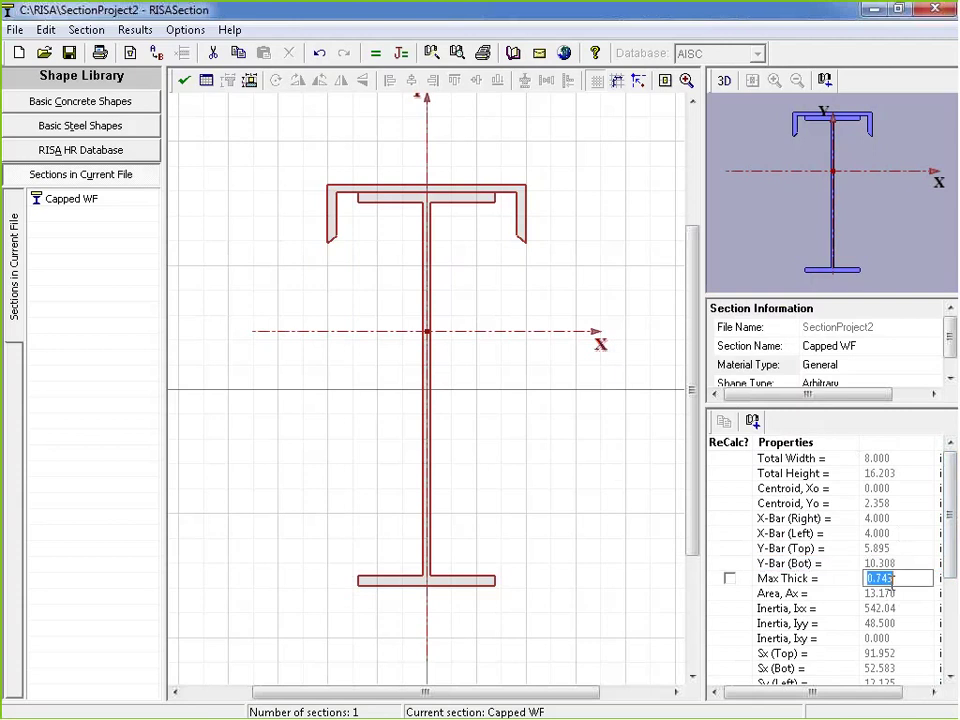
pyautogui.click(560, 496)
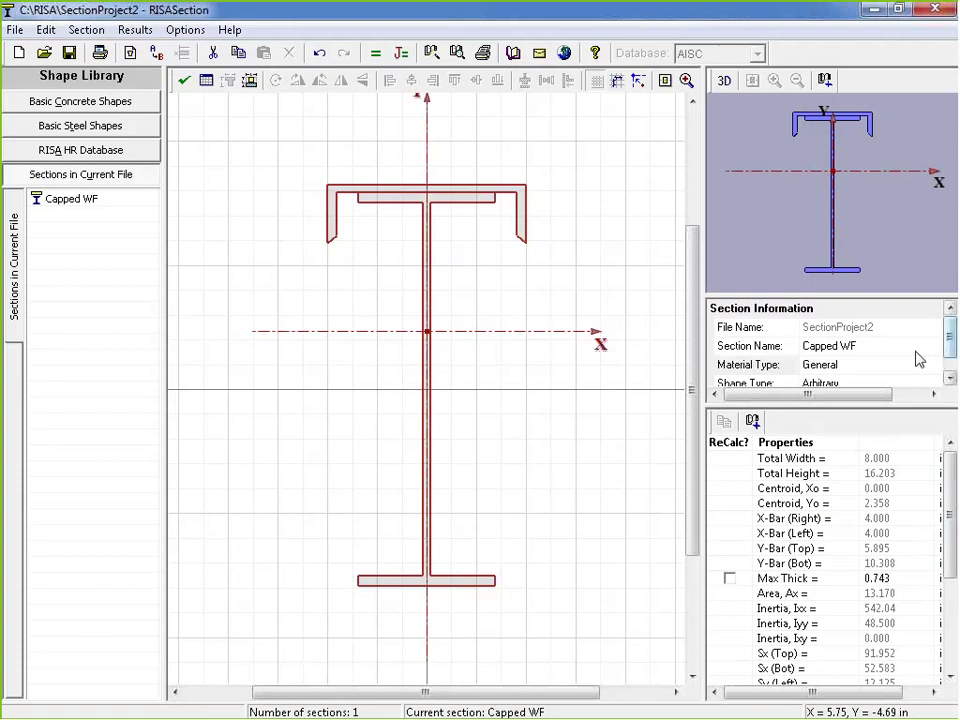
# Step: Review the section's material type and shape type settings without changing them
pyautogui.click(838, 364)
pyautogui.press('Up')
pyautogui.press('Down')
pyautogui.press('Down')
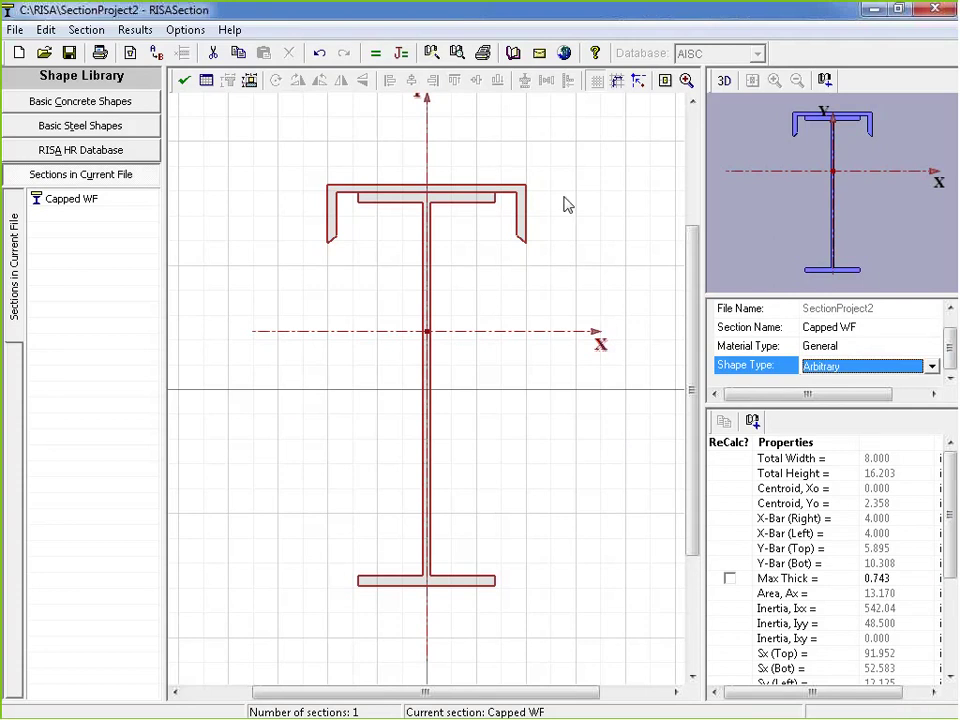
pyautogui.click(435, 446)
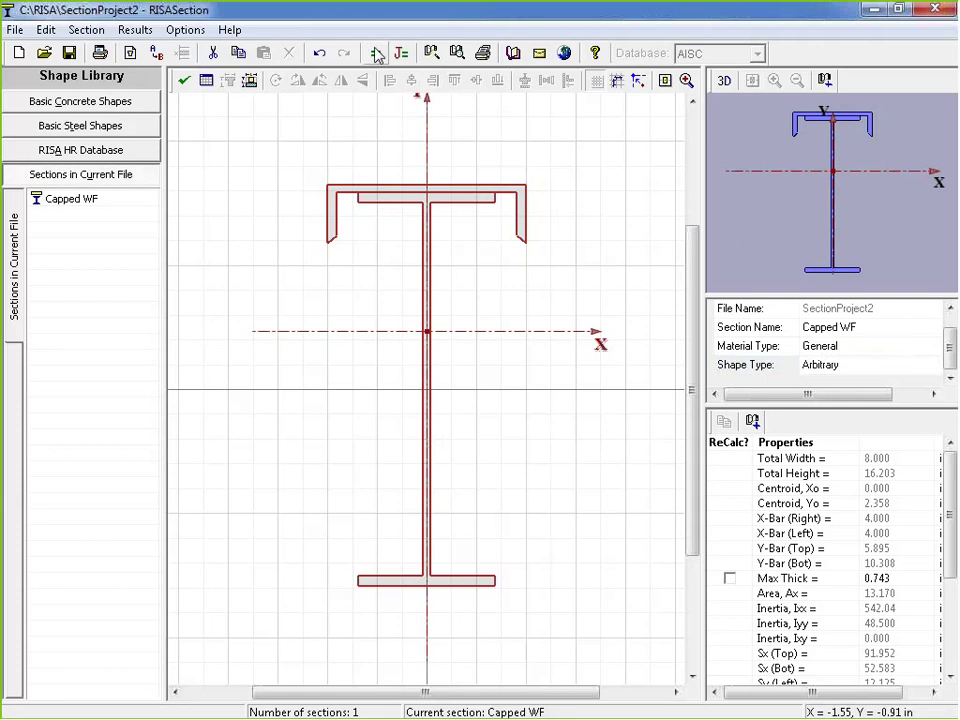
# Step: Check the Torsional J entry among the section properties and compute the torsional constant J for Capped WF
pyautogui.scroll(-5, 952, 550)
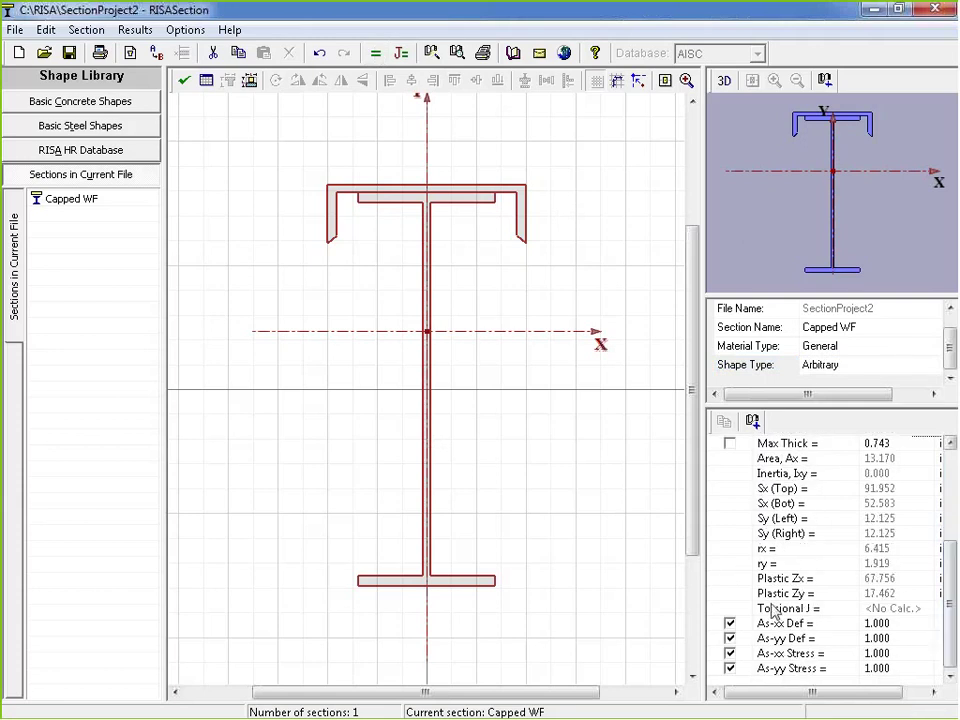
pyautogui.click(903, 608)
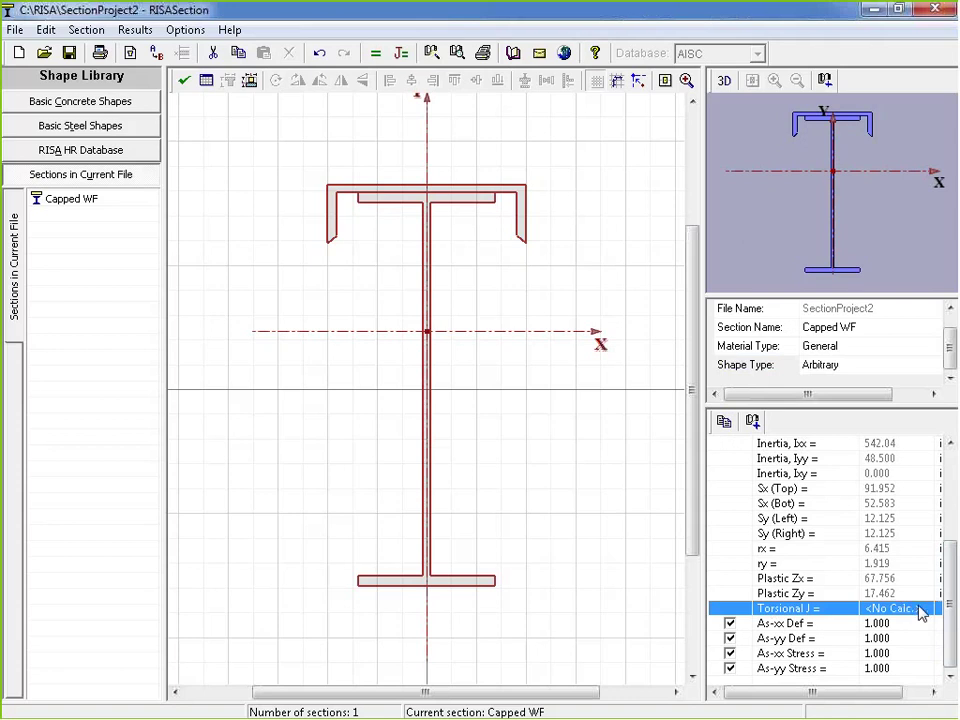
pyautogui.click(404, 56)
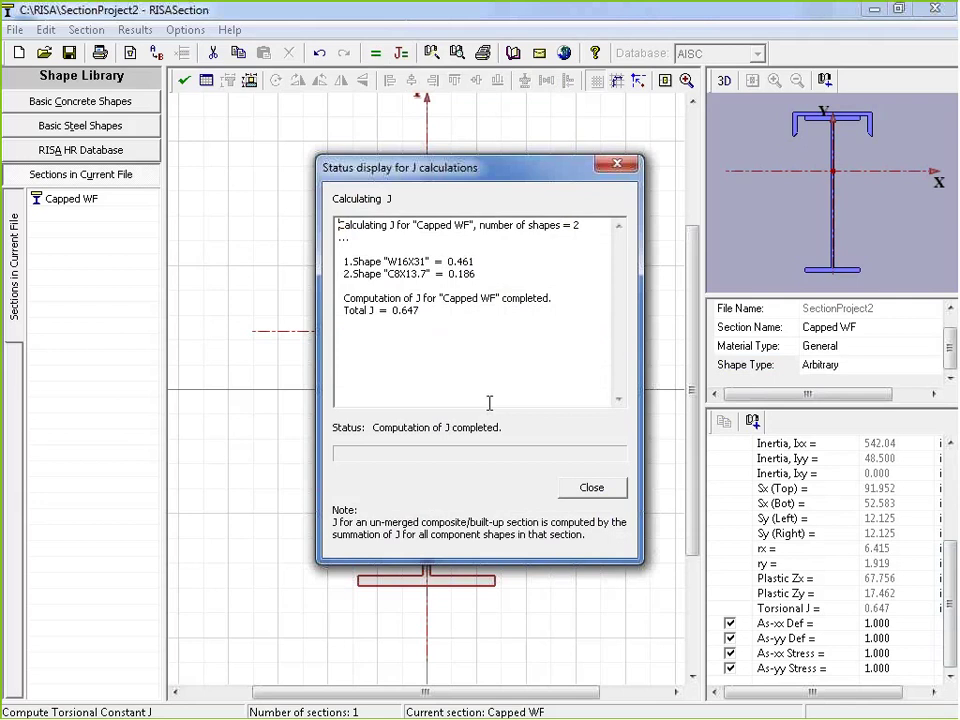
# Step: Review the J values of the W16X31 and C8X13.7 shapes and the total J in the calculation status
pyautogui.moveTo(350, 225); pyautogui.dragTo(481, 262)
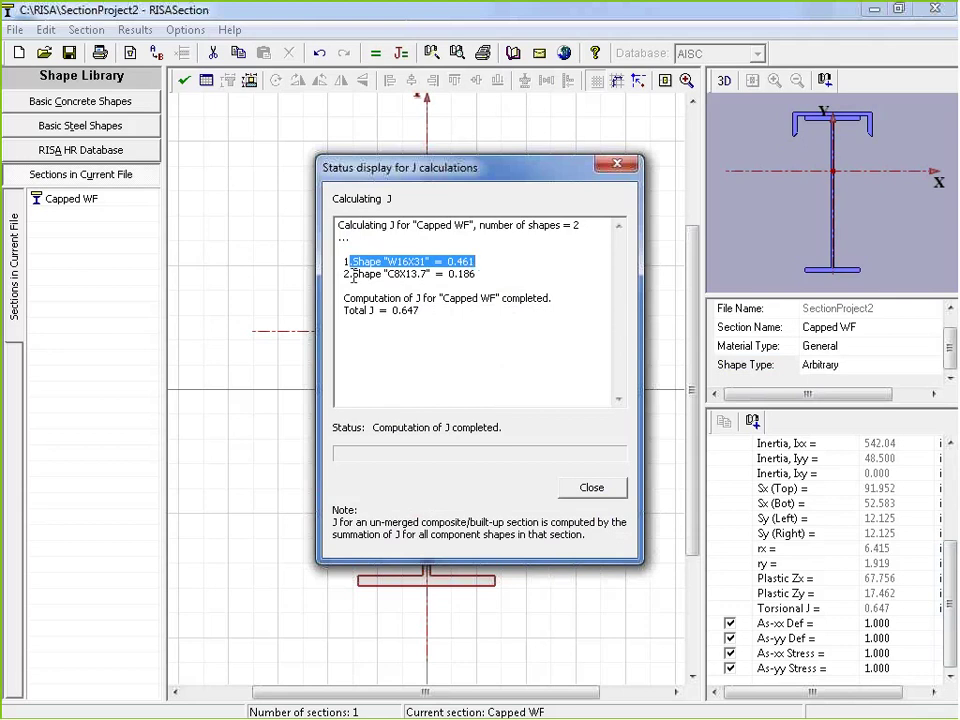
pyautogui.moveTo(388, 274); pyautogui.dragTo(478, 275)
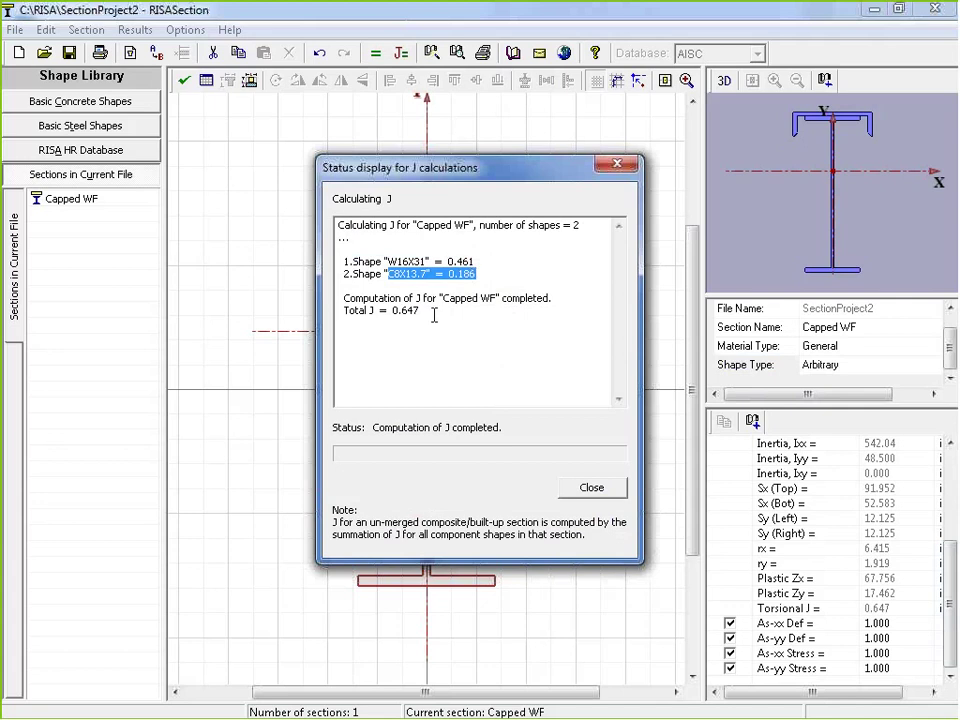
pyautogui.click(338, 286)
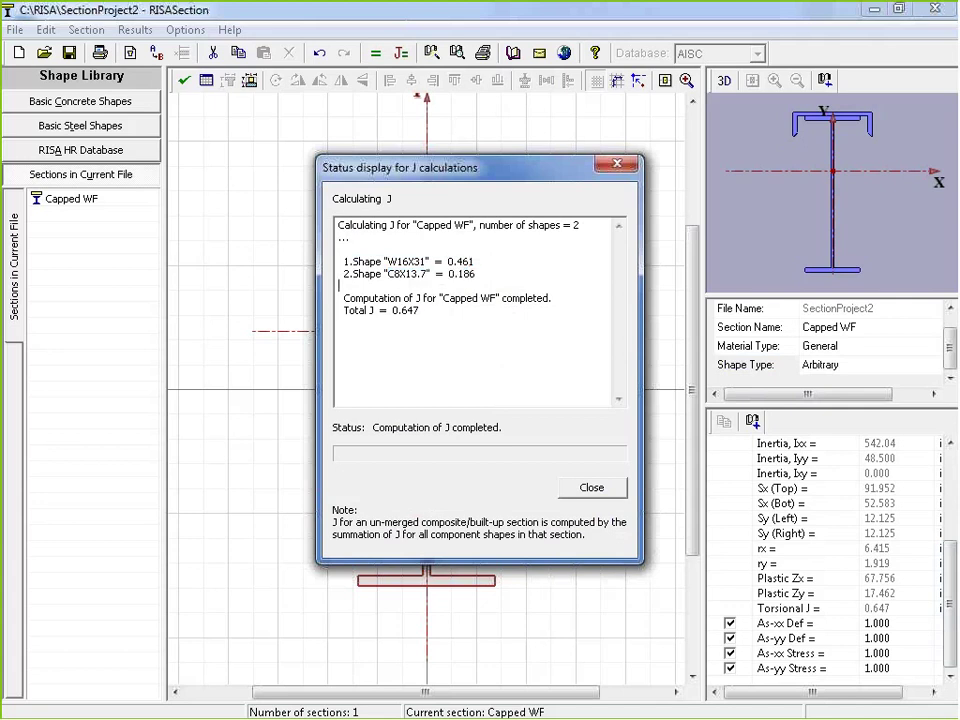
pyautogui.moveTo(344, 310); pyautogui.dragTo(419, 310)
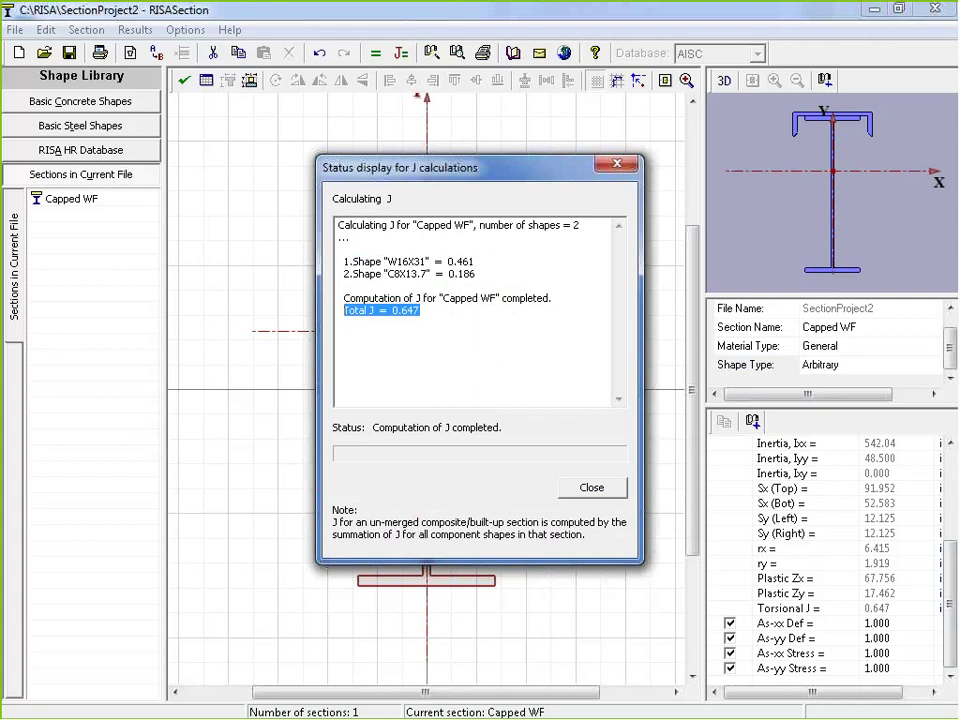
# Step: Close the J calculation status and merge the W16X31 and C8X13.7 of Capped WF into one shape
pyautogui.click(592, 488)
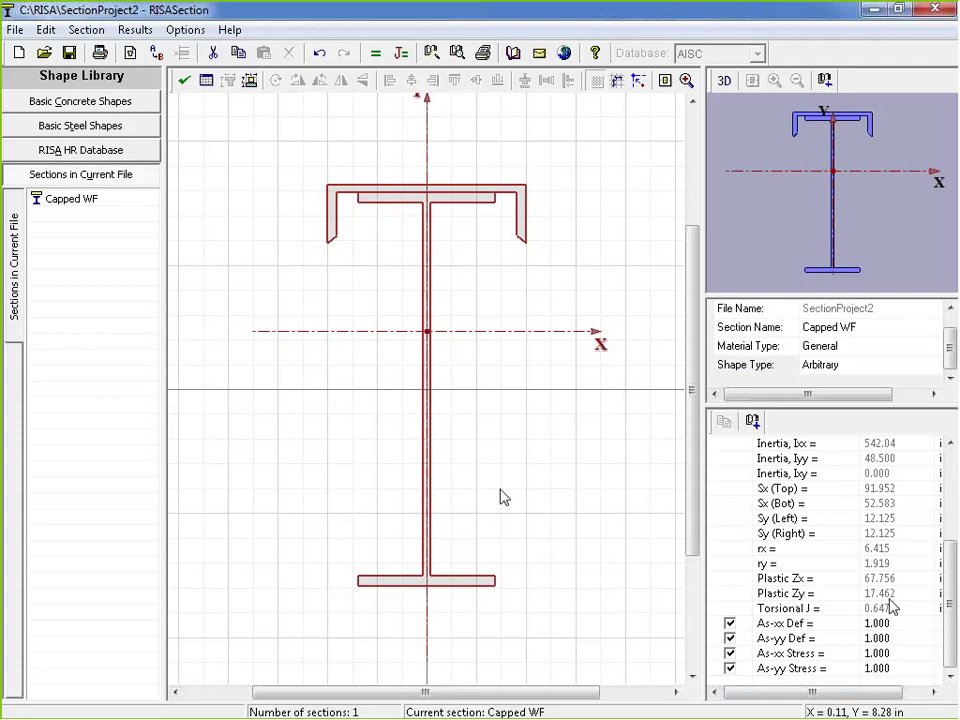
pyautogui.moveTo(692, 456); pyautogui.dragTo(784, 460)
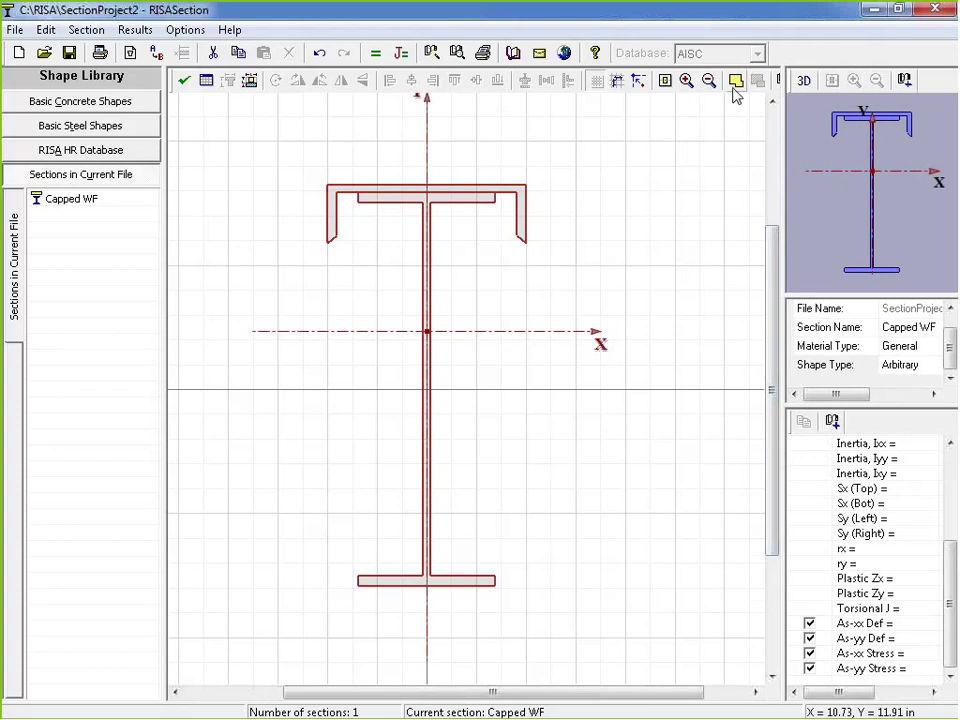
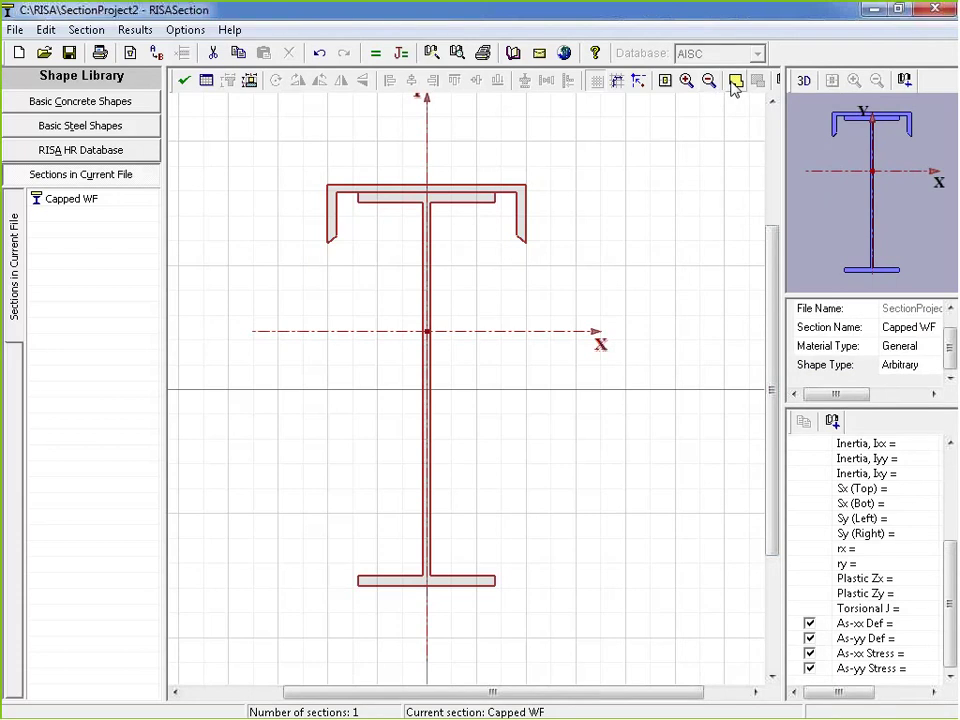
pyautogui.moveTo(783, 215); pyautogui.dragTo(808, 215)
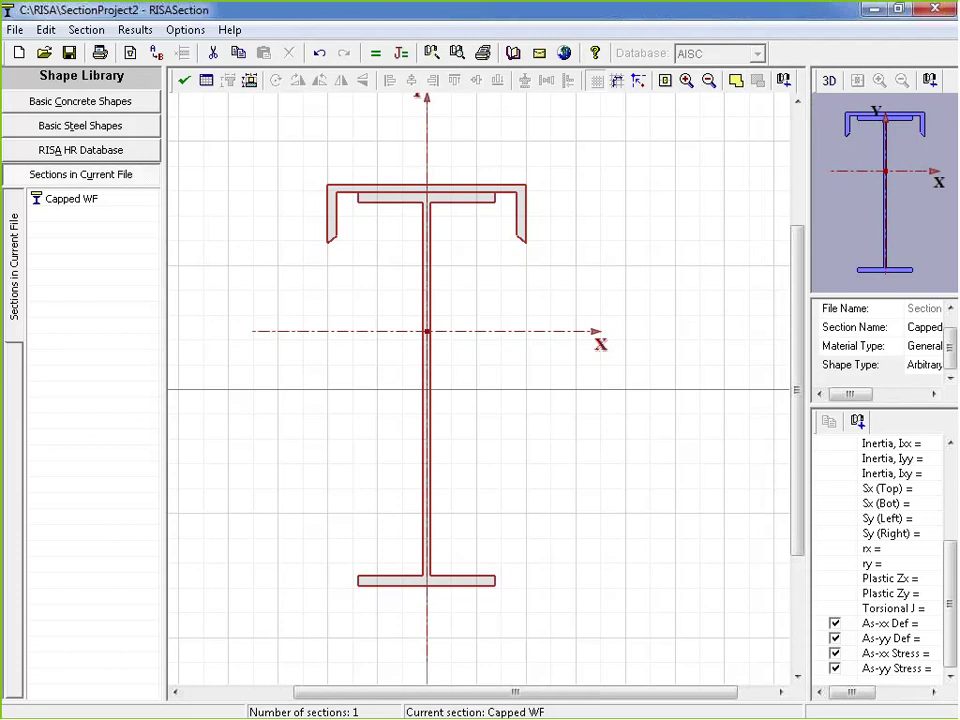
pyautogui.click(476, 208)
pyautogui.click(468, 207)
pyautogui.click(466, 208)
pyautogui.click(514, 201)
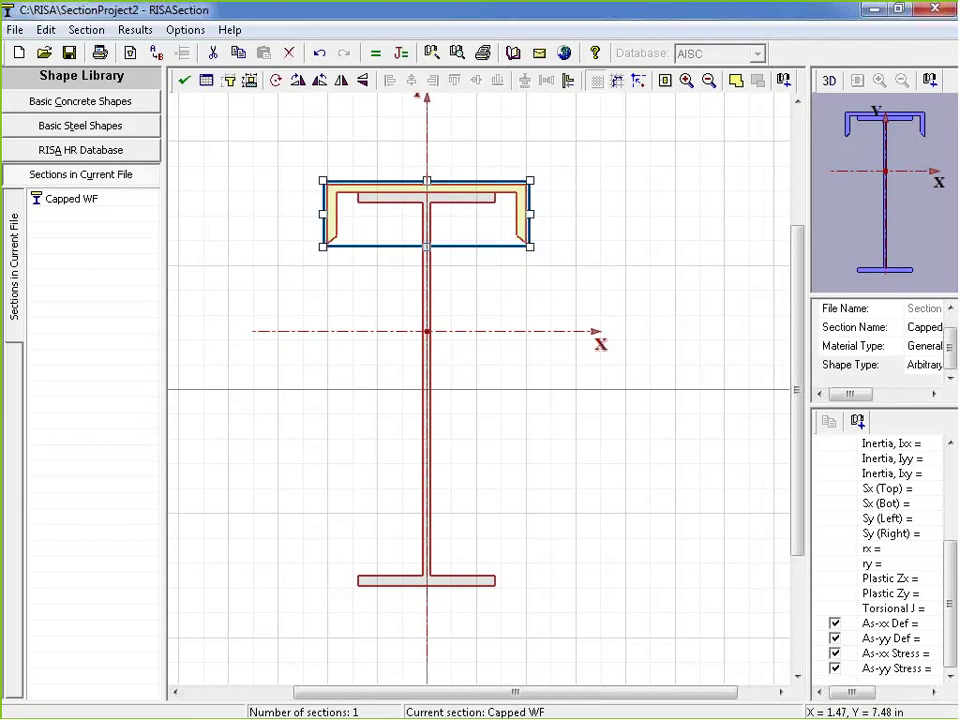
pyautogui.click(735, 81)
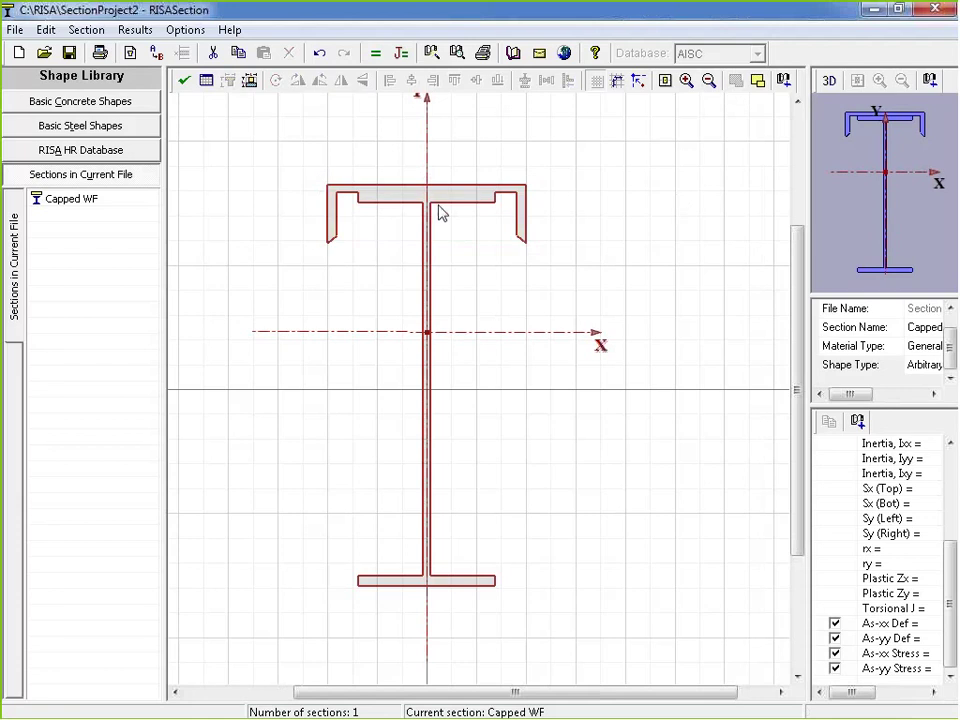
# Step: Compute the torsional constant J of the merged Capped WF shape and review the total J in the calculation status
pyautogui.click(440, 203)
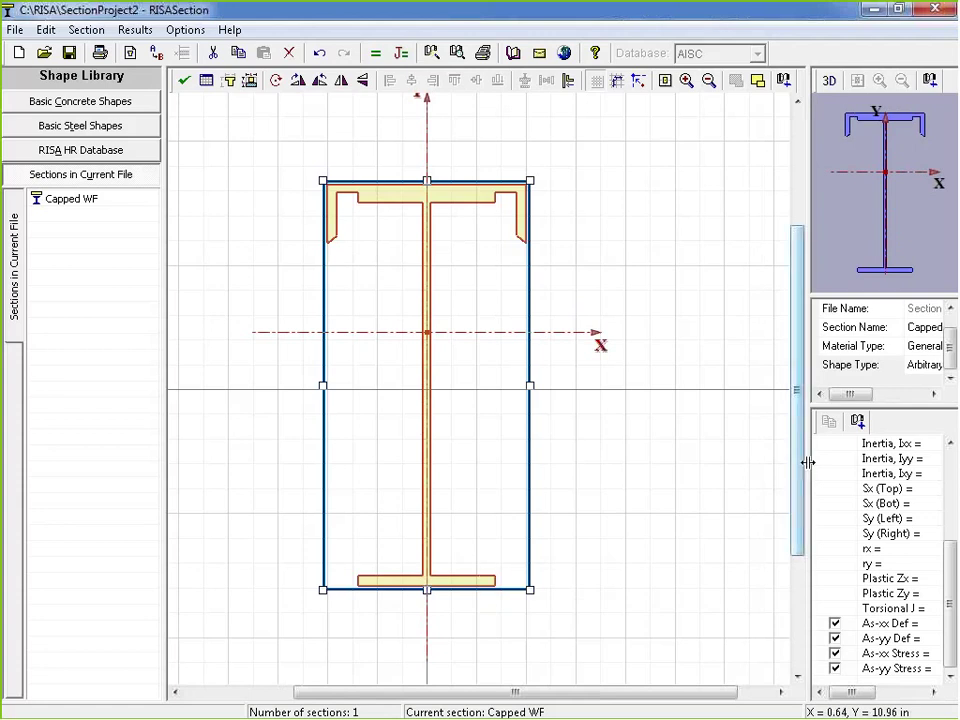
pyautogui.click(401, 53)
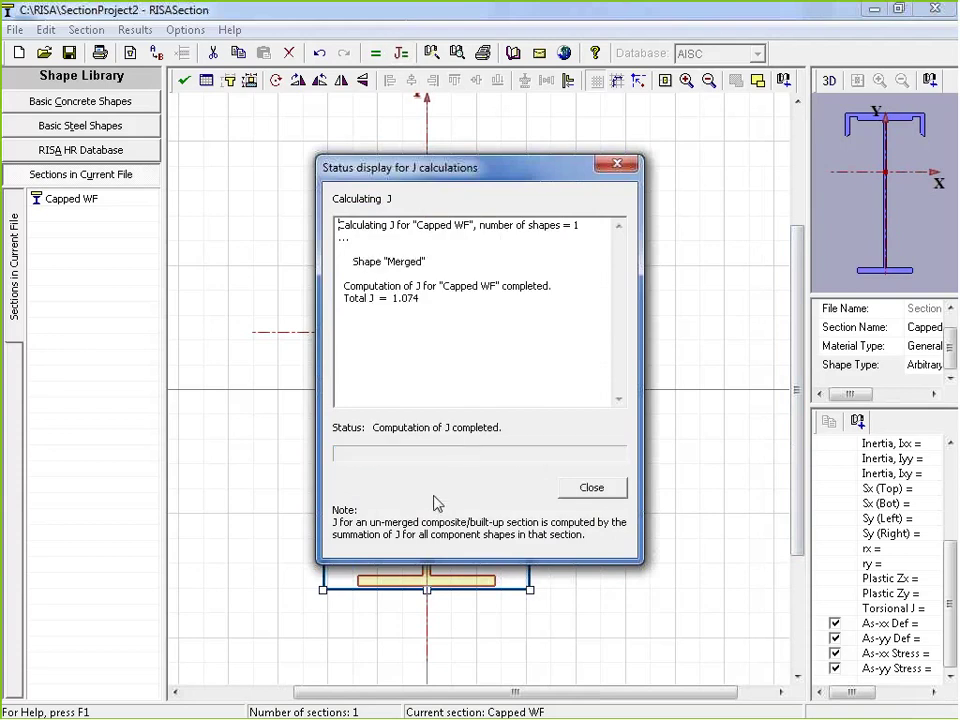
pyautogui.moveTo(505, 167); pyautogui.dragTo(655, 142)
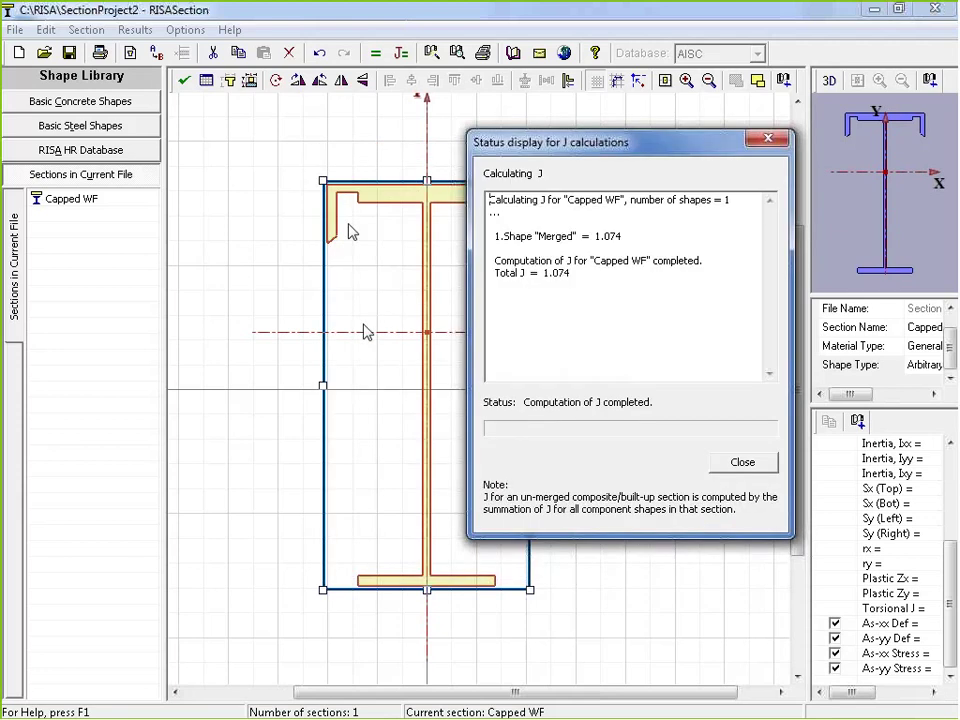
pyautogui.click(567, 266)
pyautogui.hotkey('shift', 'Home')
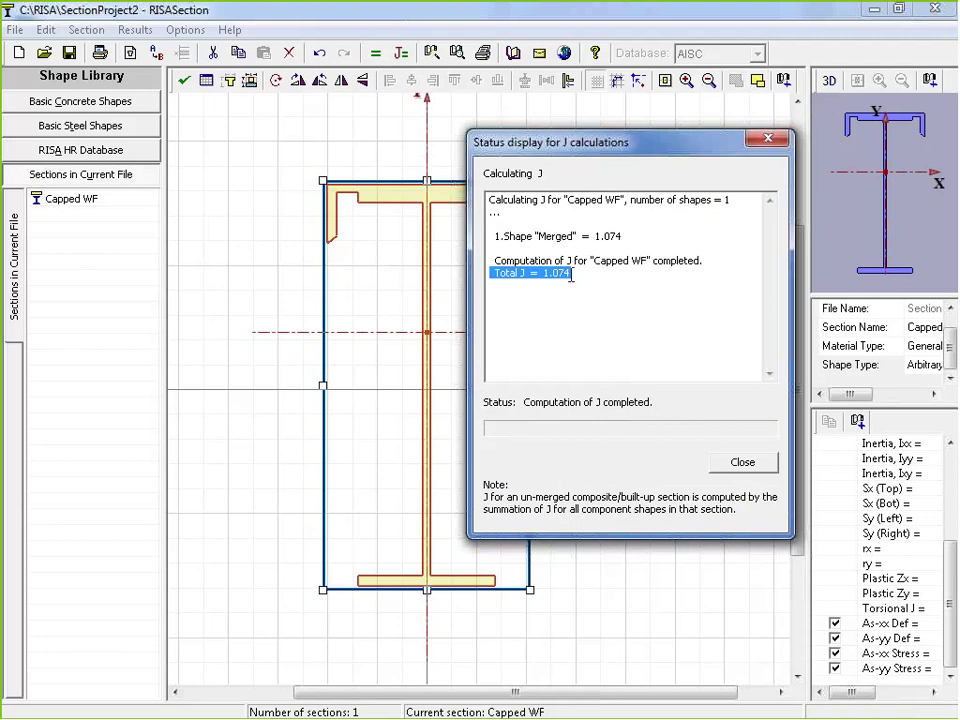
pyautogui.moveTo(572, 277); pyautogui.dragTo(545, 279)
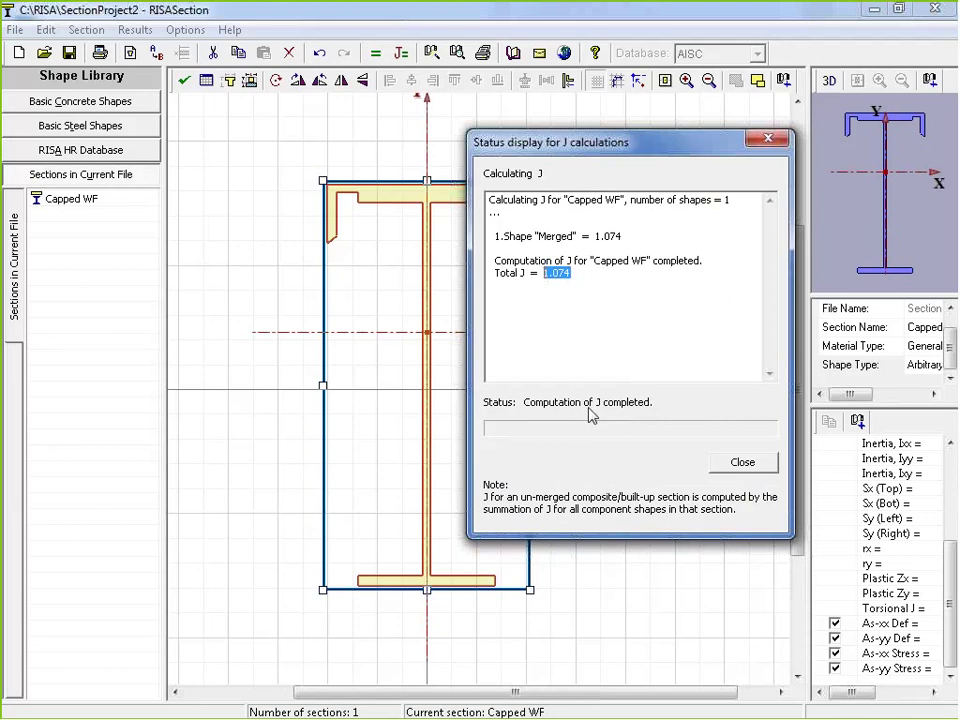
pyautogui.moveTo(572, 277); pyautogui.dragTo(510, 278)
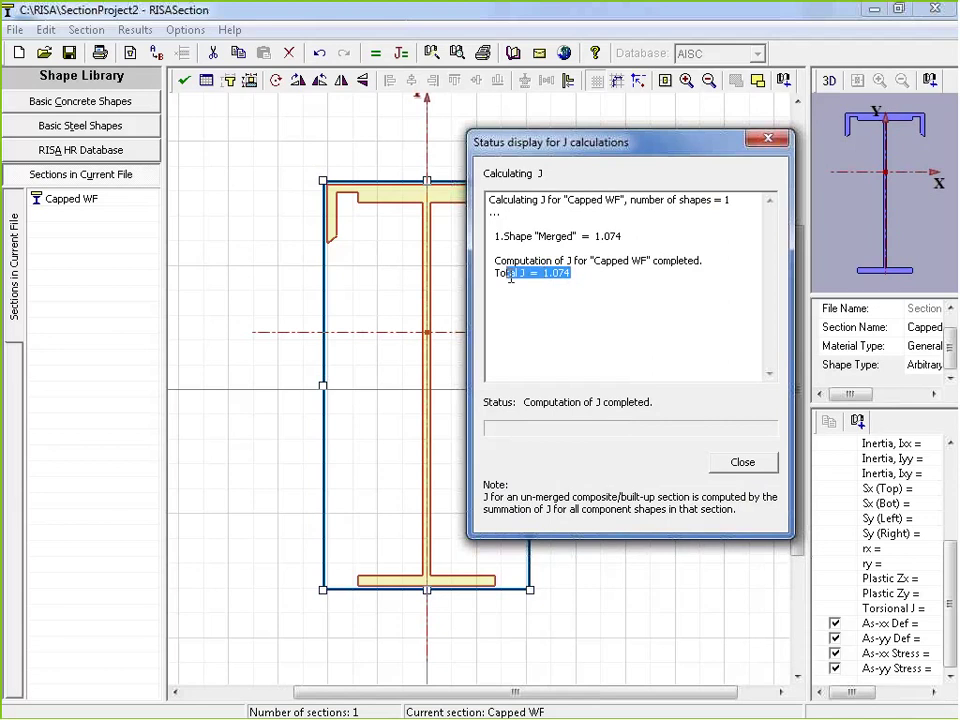
pyautogui.click(758, 466)
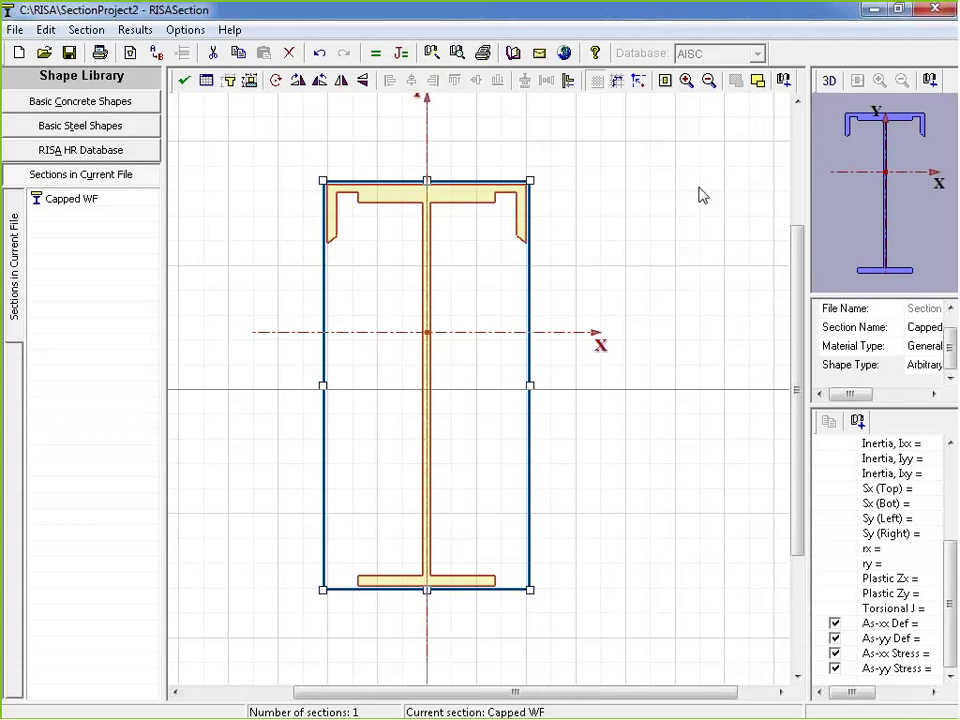
# Step: Separate the merged Capped WF into its wide flange and channel, and merge them again
pyautogui.click(713, 348)
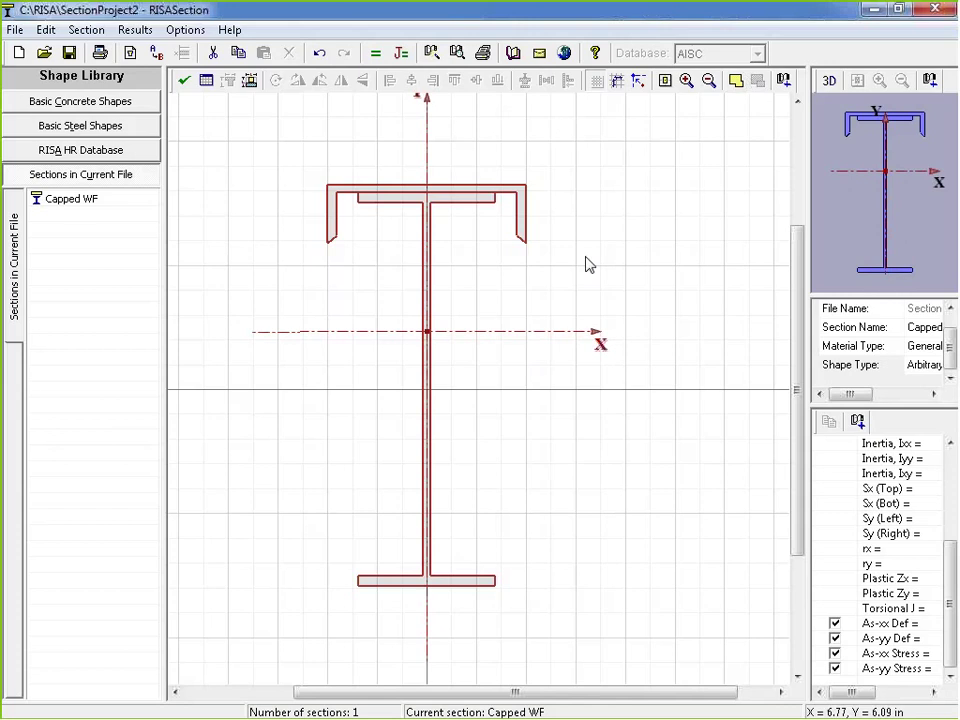
pyautogui.click(477, 203)
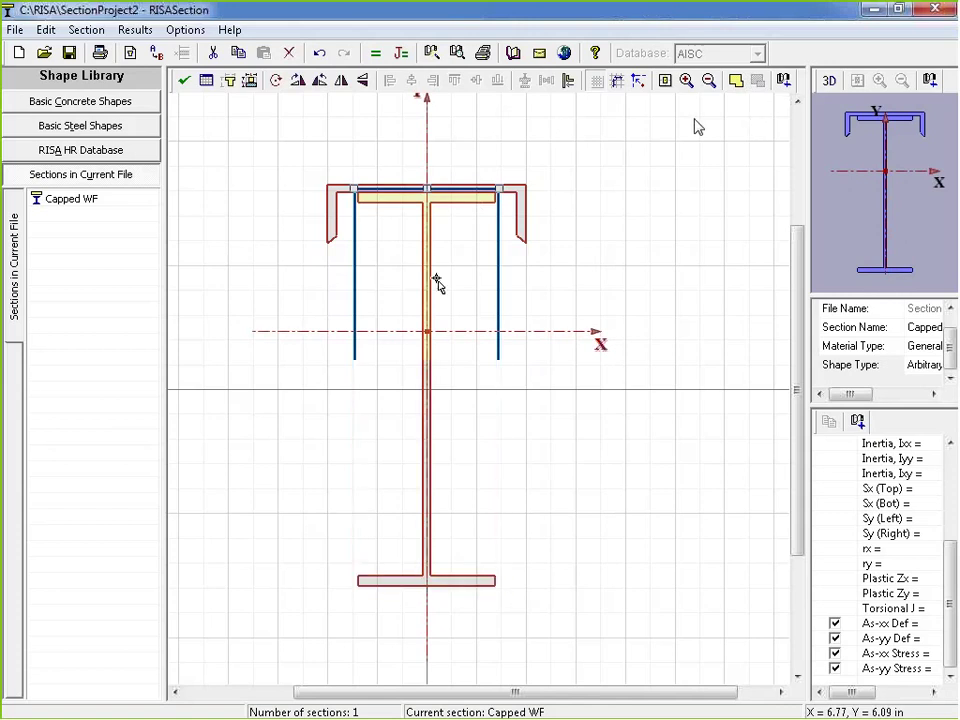
pyautogui.click(737, 81)
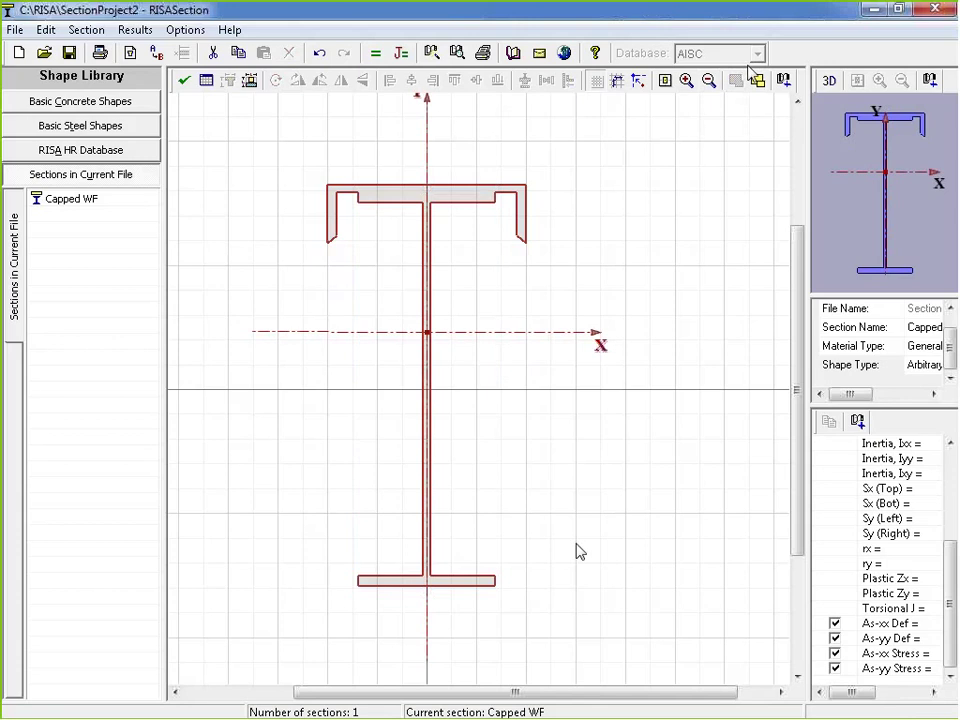
# Step: Widen the properties area and recompute the torsional constant J for the merged Capped WF
pyautogui.moveTo(808, 452); pyautogui.dragTo(634, 446)
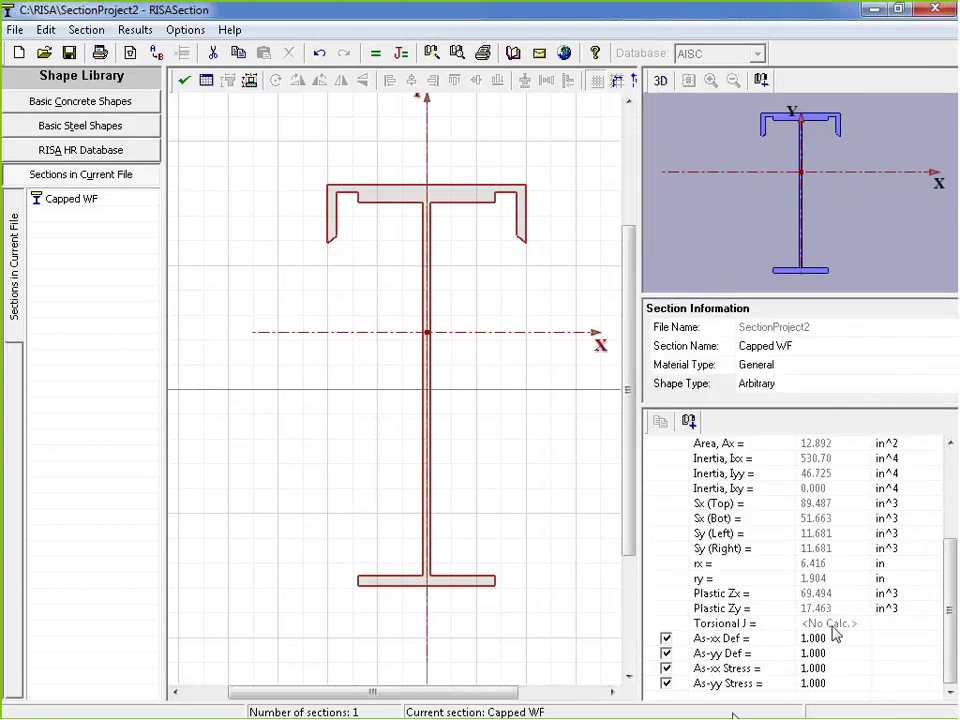
pyautogui.click(401, 54)
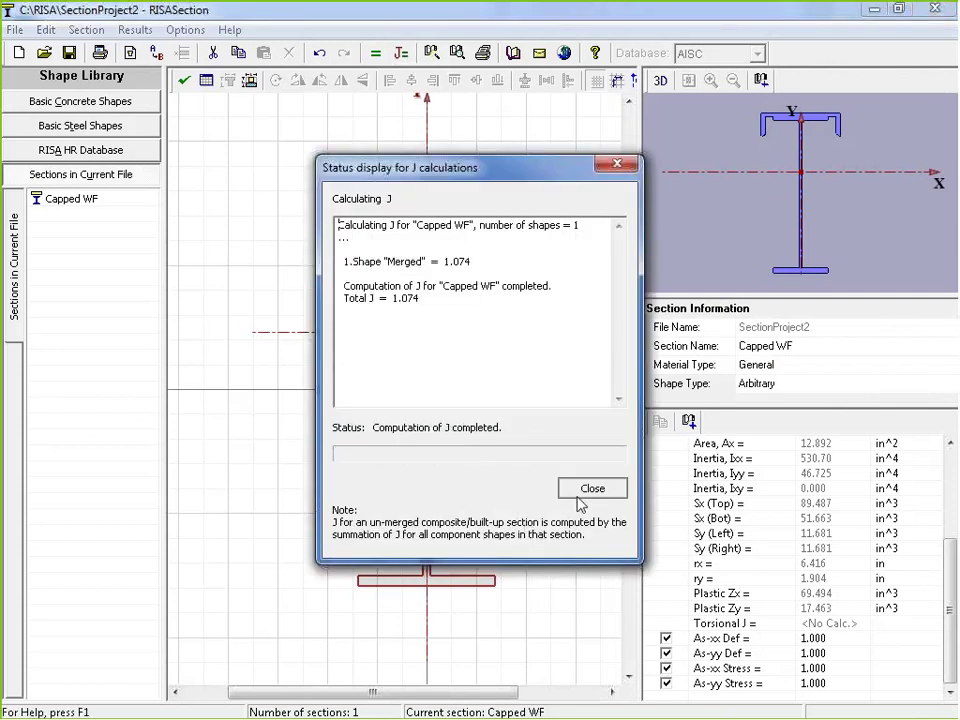
pyautogui.click(568, 492)
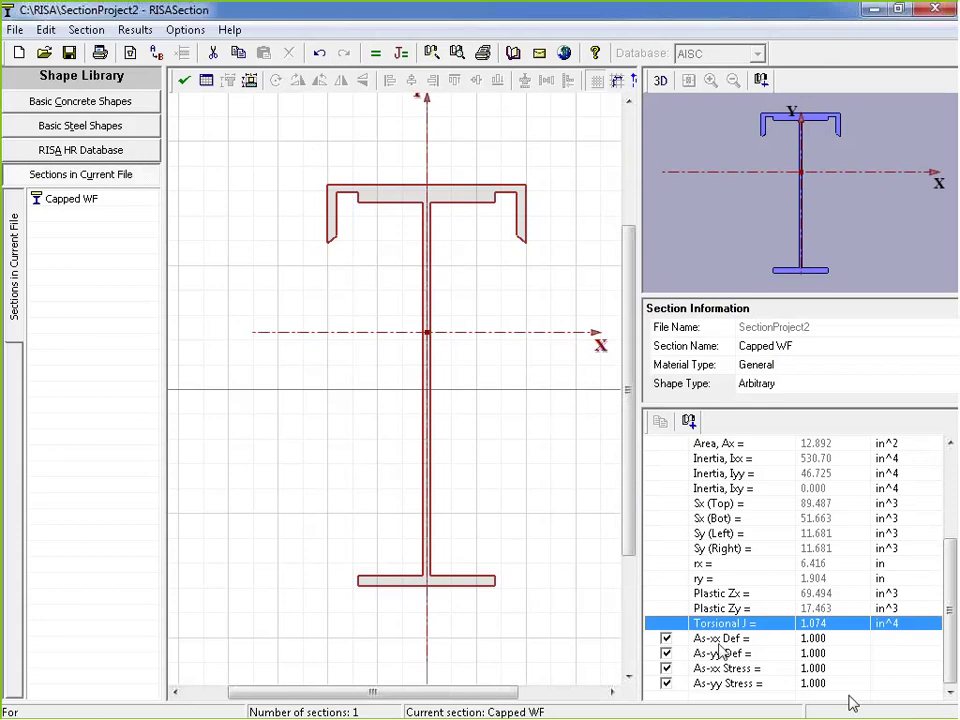
# Step: Add a new section to the current file and switch between it and Capped WF, ending on the new one
pyautogui.click(68, 199)
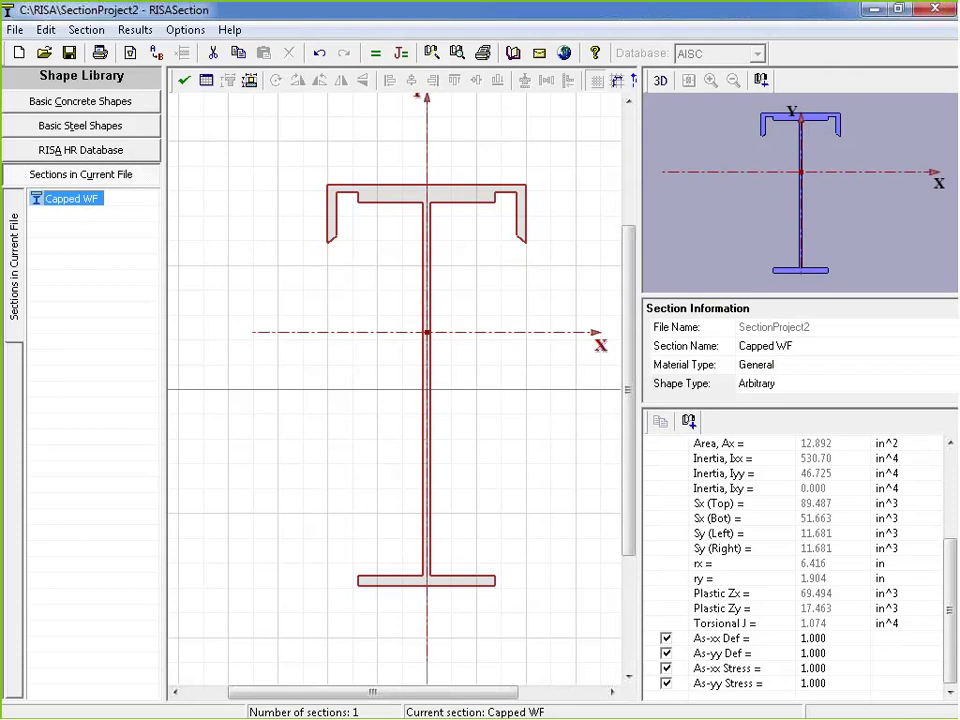
pyautogui.click(100, 152)
pyautogui.click(118, 174)
pyautogui.click(81, 201)
pyautogui.click(47, 177)
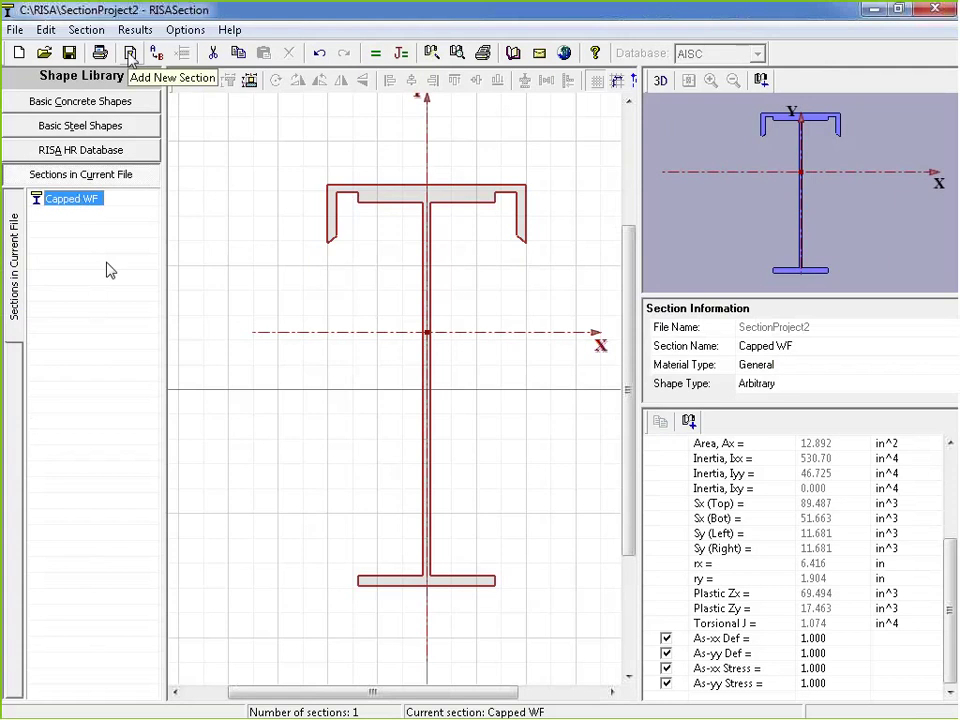
pyautogui.click(130, 53)
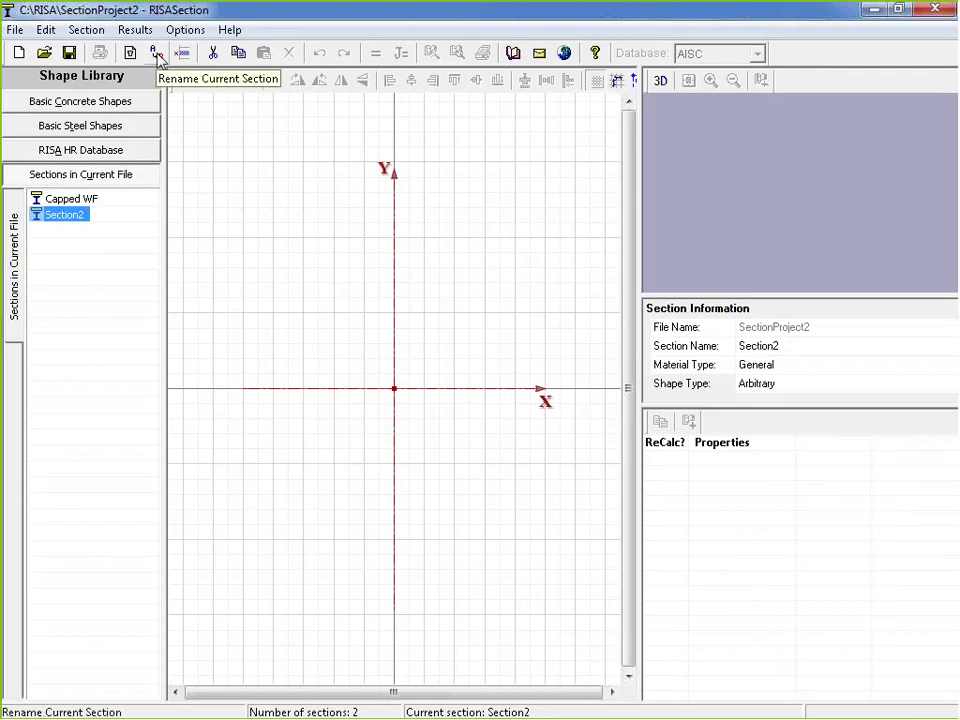
pyautogui.rightClick(58, 201)
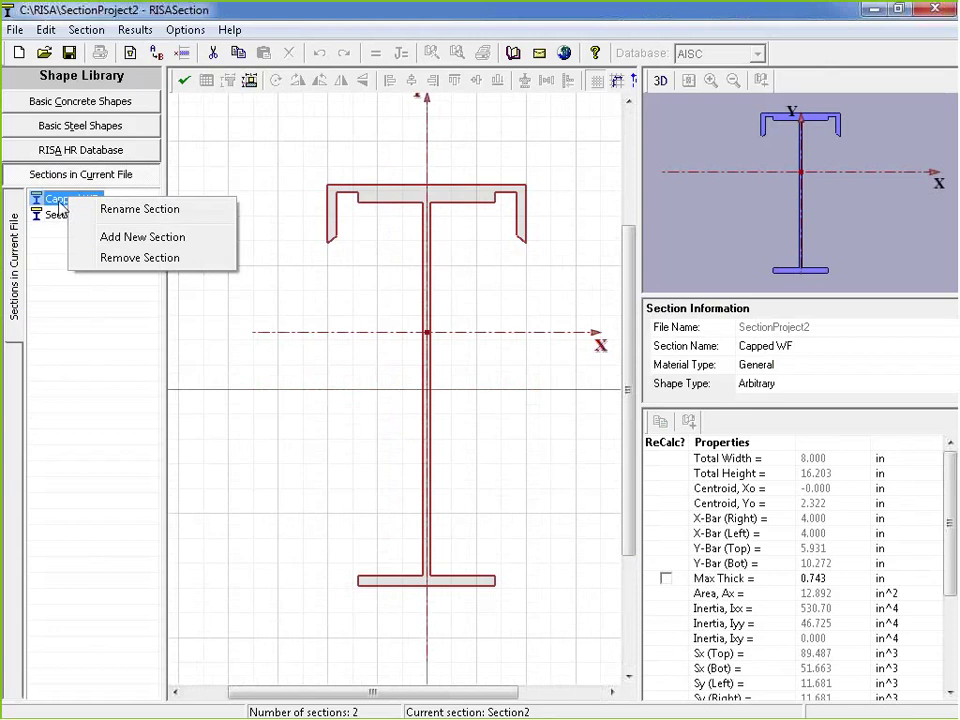
pyautogui.click(58, 214)
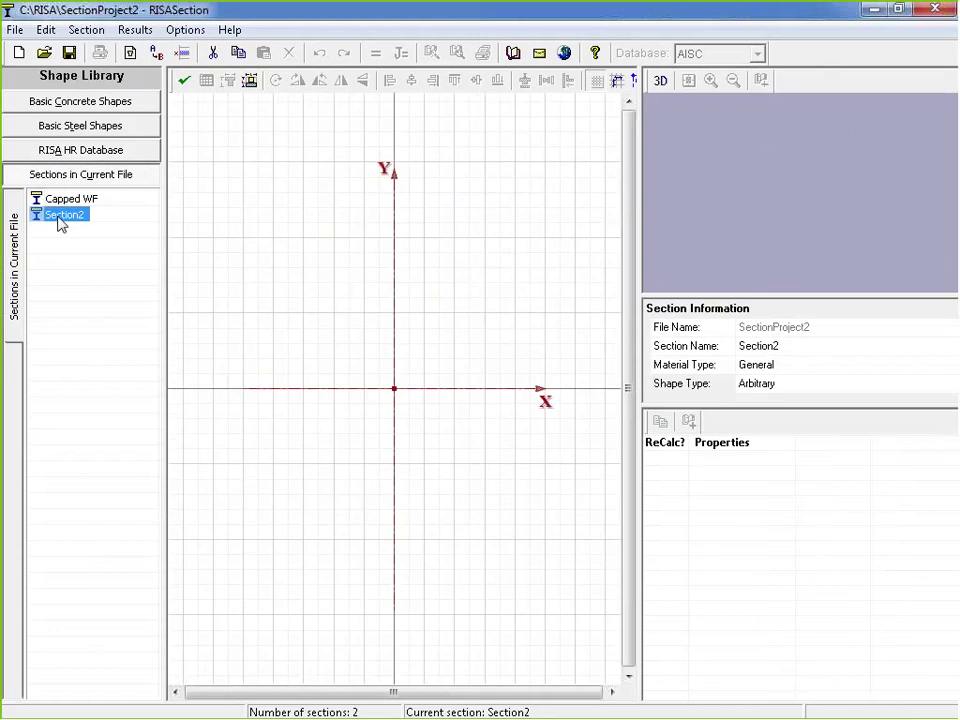
# Step: Rename the new section as Built-up WF
pyautogui.click(156, 53)
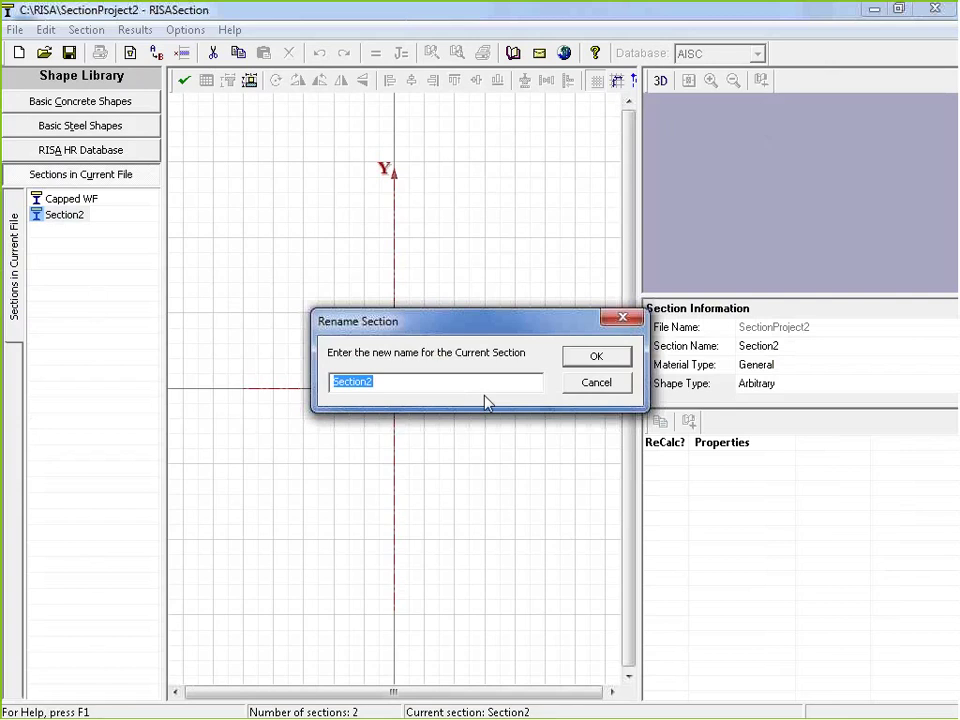
pyautogui.write('Built-iu')
pyautogui.press('BackSpace')
pyautogui.press('BackSpace')
pyautogui.write('up WF')
pyautogui.press('Return')
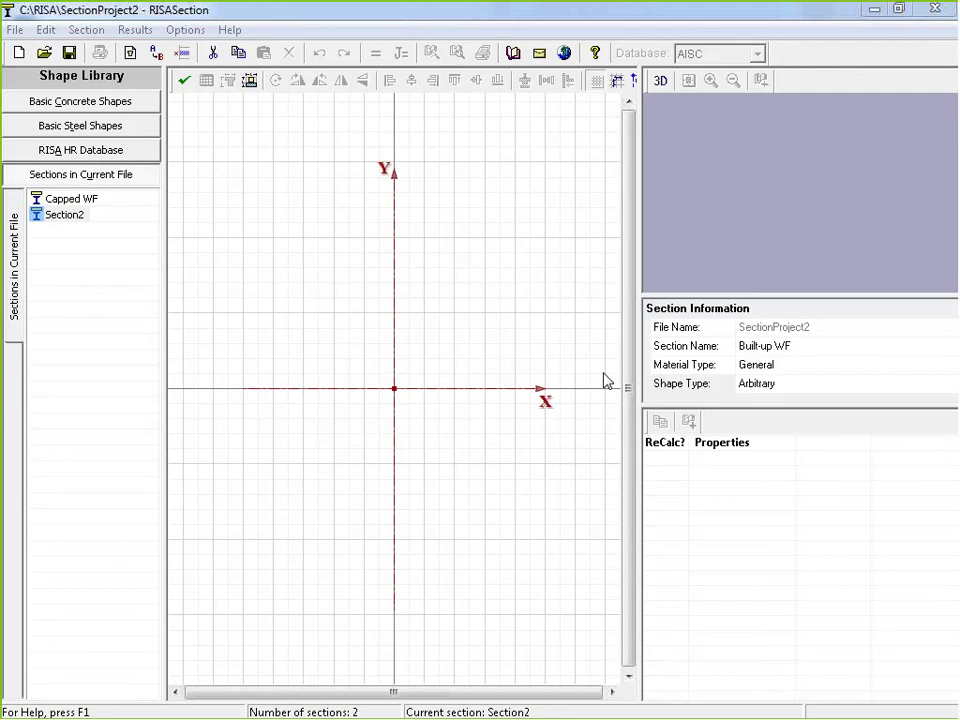
# Step: Insert a W12X79 wide flange from the AISC shapes of the RISA HR Database into Built-up WF
pyautogui.click(107, 155)
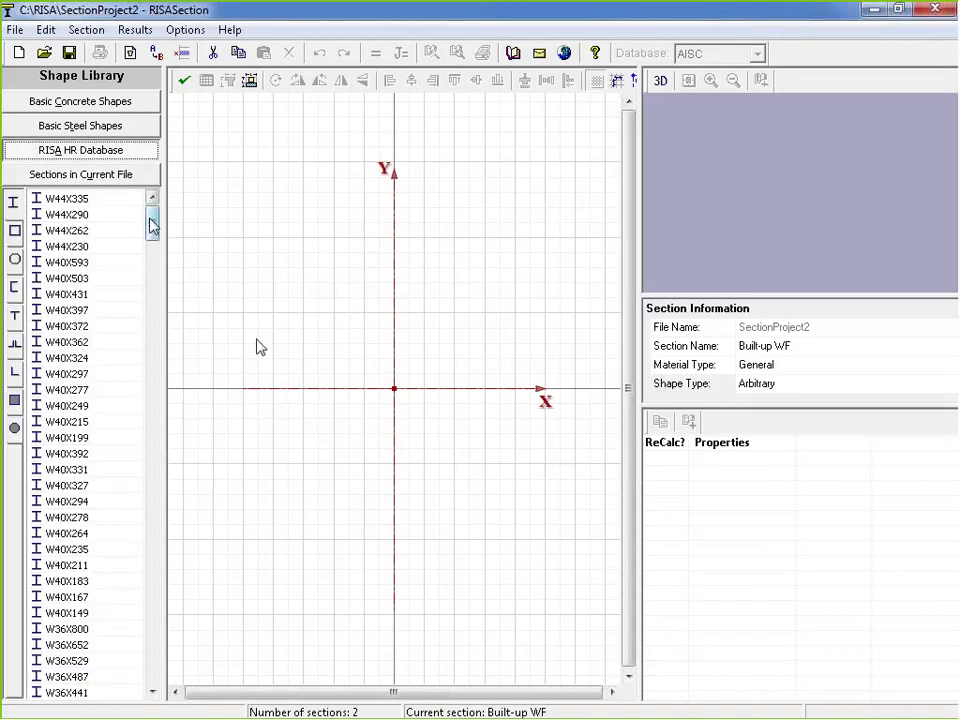
pyautogui.moveTo(152, 225); pyautogui.dragTo(168, 475)
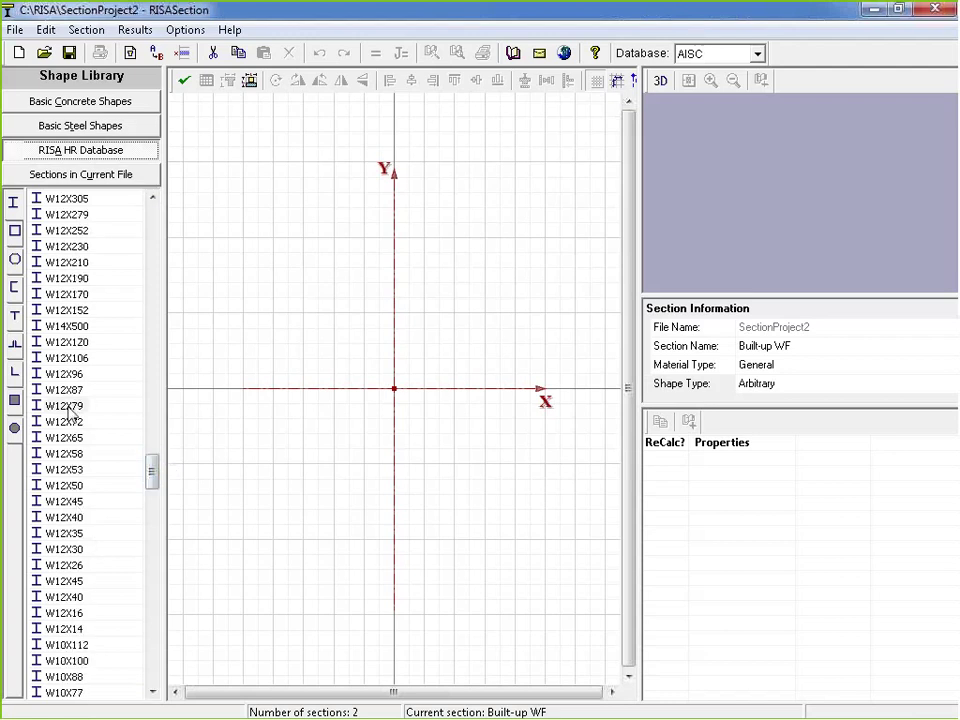
pyautogui.doubleClick(66, 406)
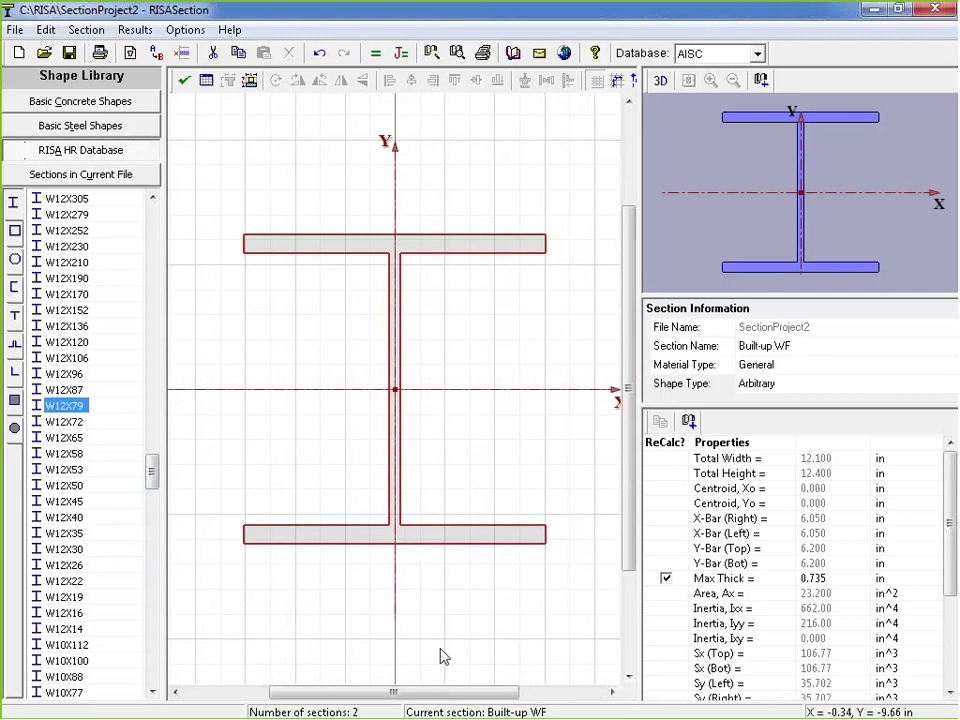
# Step: Insert a WT4X20 tee from the database and flip it vertically so that its flange is at the bottom
pyautogui.click(14, 317)
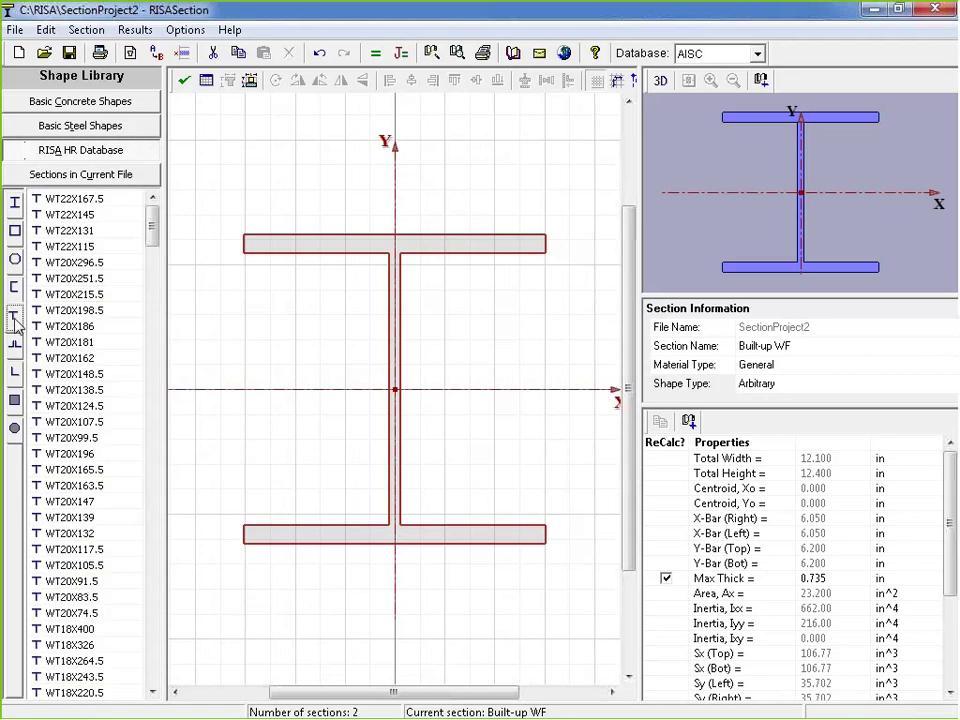
pyautogui.moveTo(154, 223); pyautogui.dragTo(176, 566)
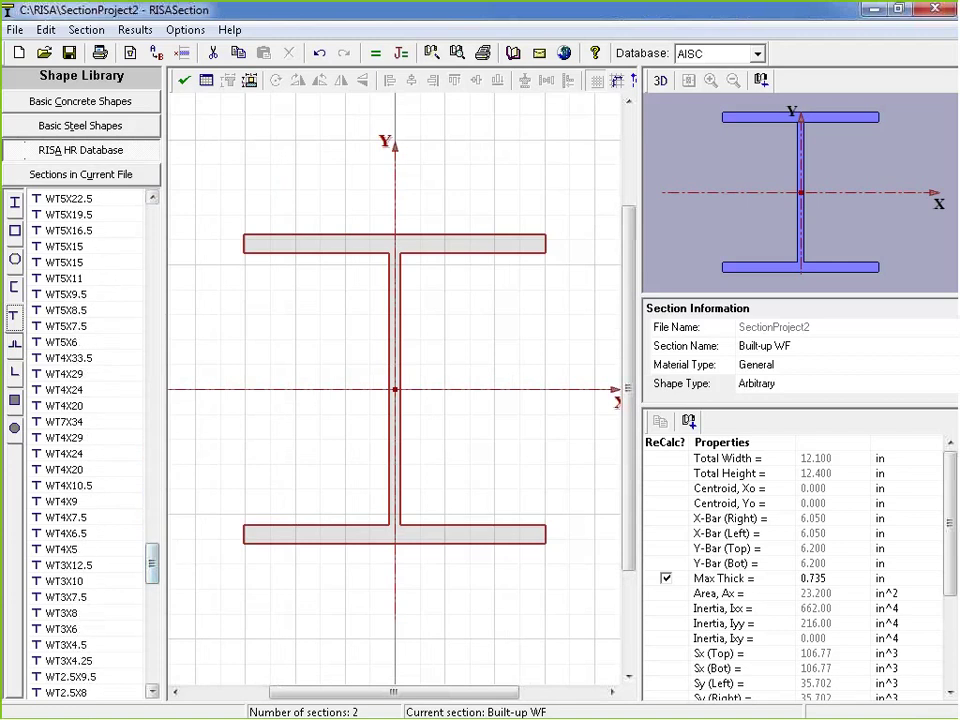
pyautogui.doubleClick(78, 407)
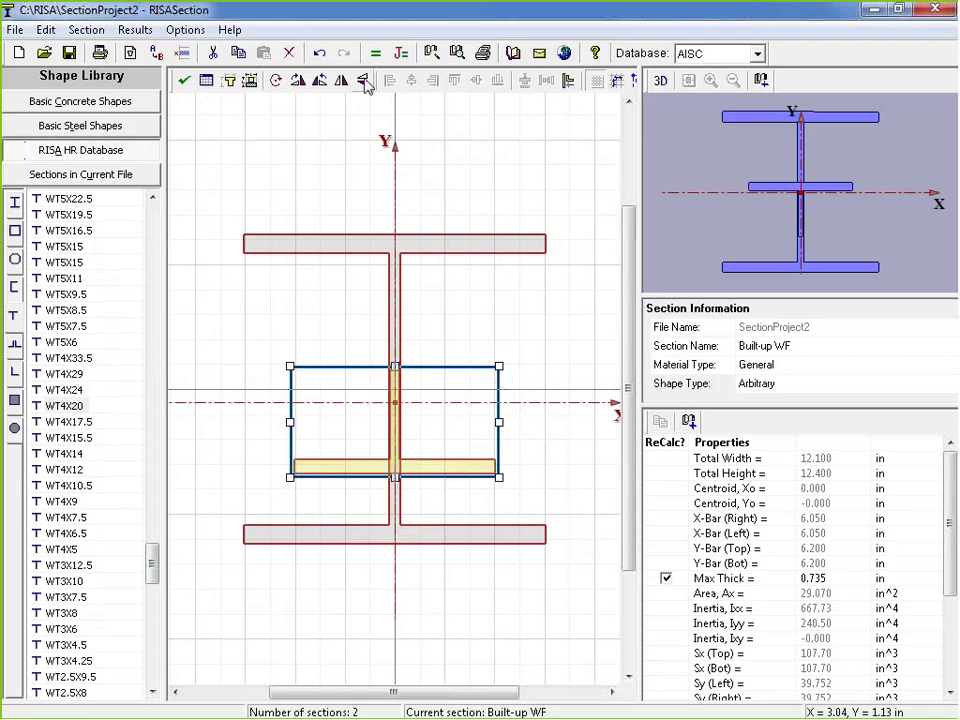
# Step: Move the flipped WT4X20 tee down until it sits clear below the W12X79's bottom flange
pyautogui.click(443, 456)
pyautogui.click(445, 460)
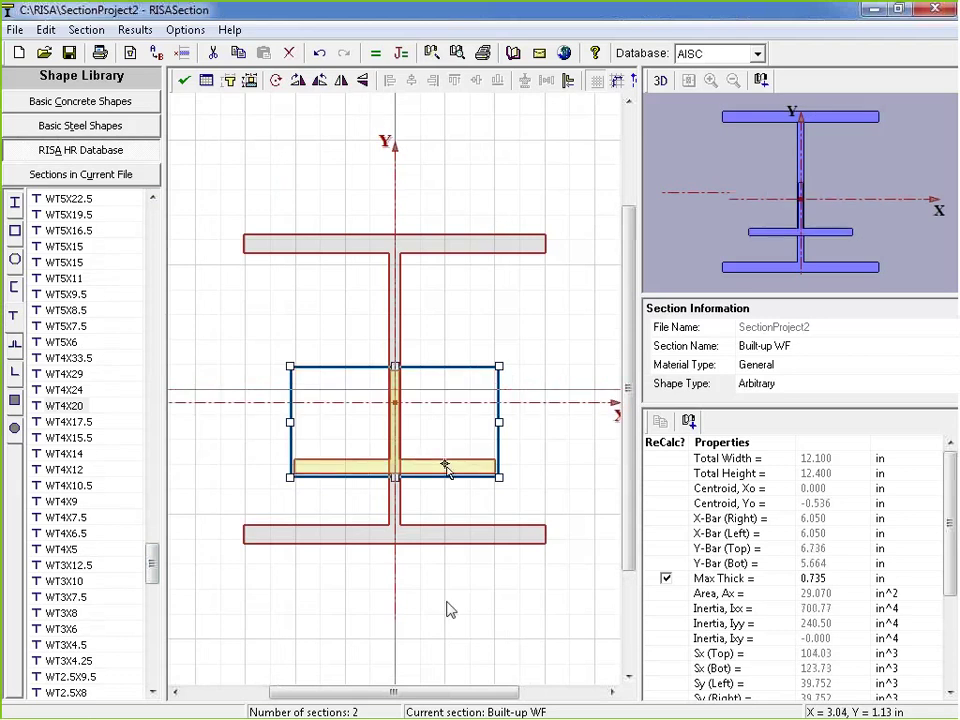
pyautogui.moveTo(439, 465); pyautogui.dragTo(430, 652)
pyautogui.scroll(1, 450, 605)
pyautogui.scroll(-2, 435, 574)
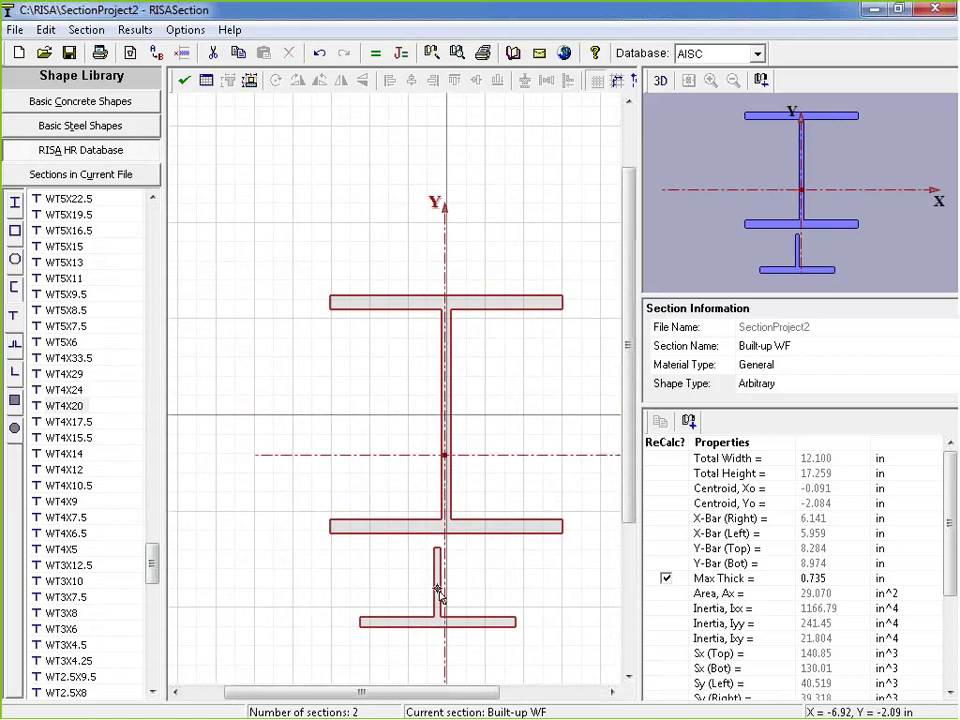
# Step: Align the top edge of the tee's stem with the underside of the W12X79's bottom flange using the Align Edge tool
pyautogui.click(435, 585)
pyautogui.click(422, 600)
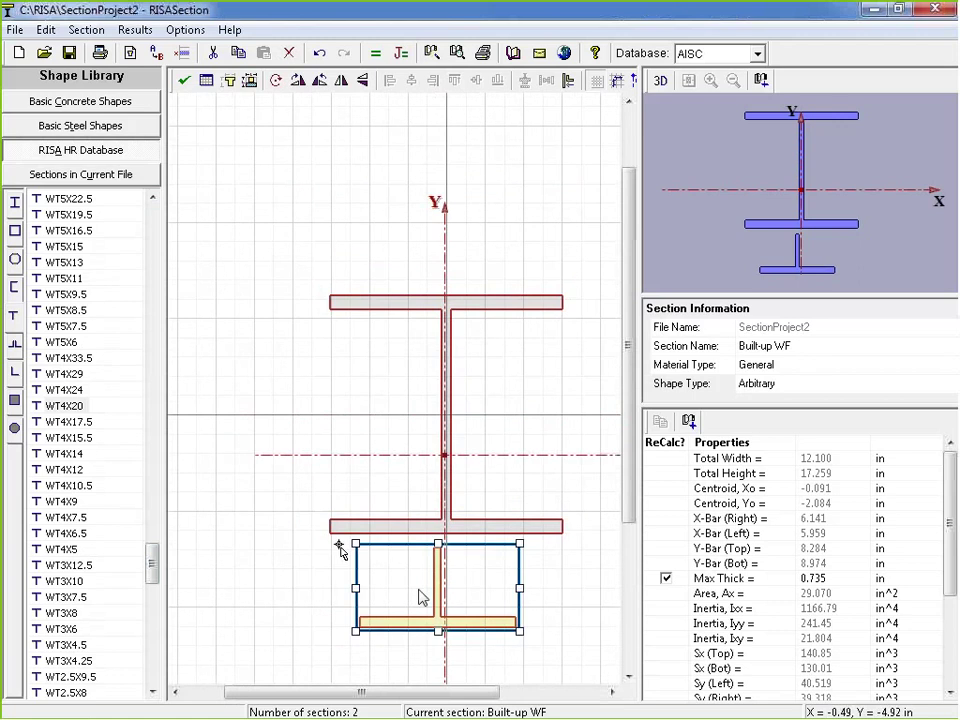
pyautogui.click(569, 81)
pyautogui.scroll(2, 439, 553)
pyautogui.click(437, 550)
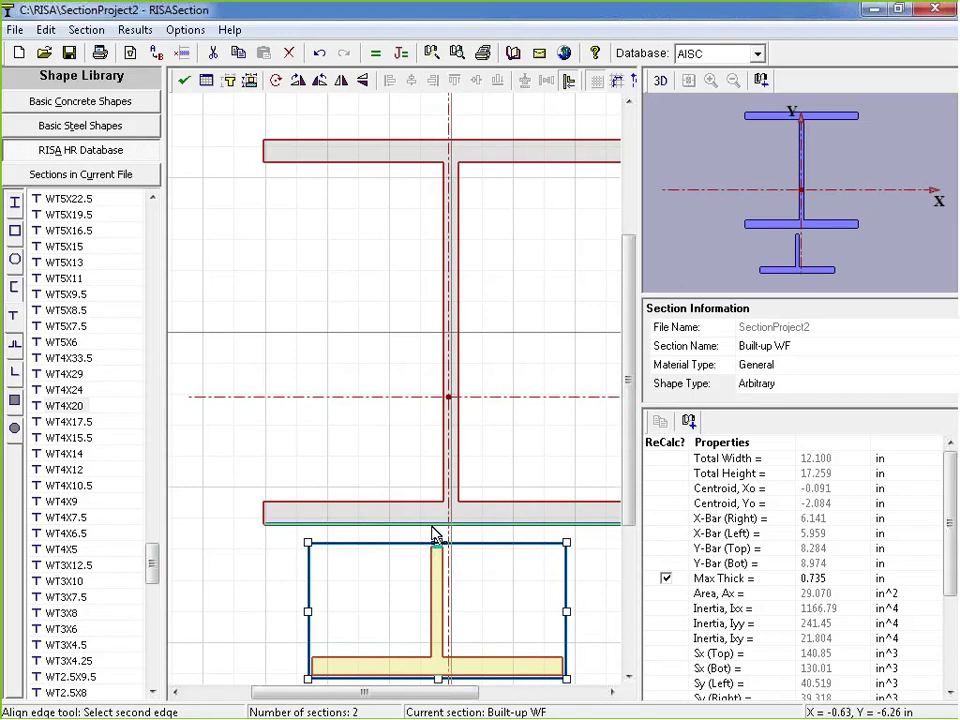
pyautogui.click(435, 533)
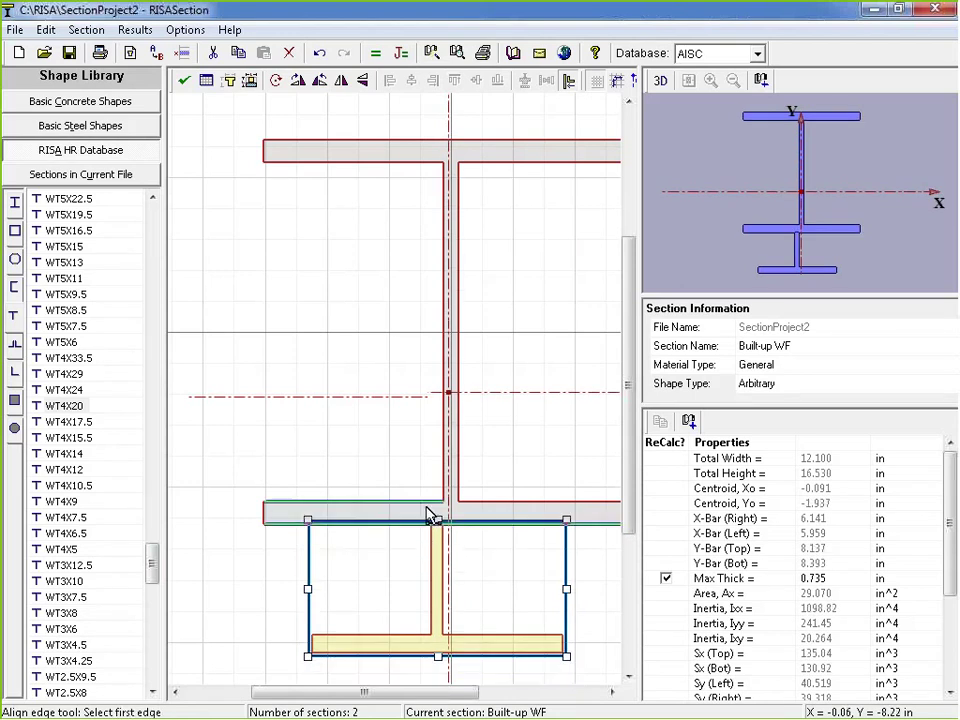
pyautogui.scroll(-1, 306, 489)
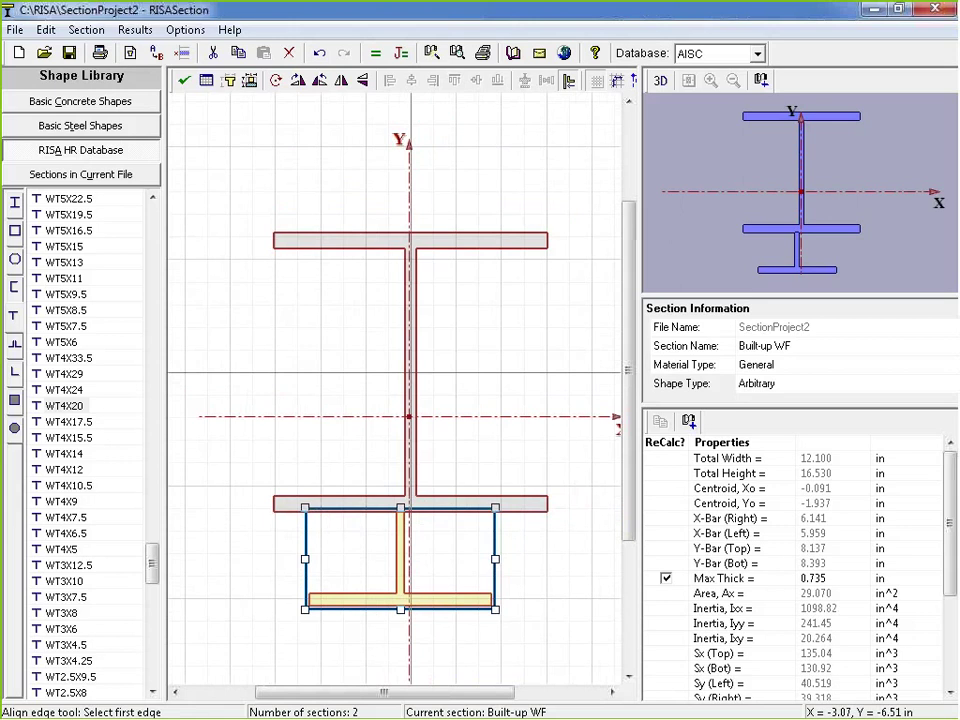
pyautogui.click(569, 81)
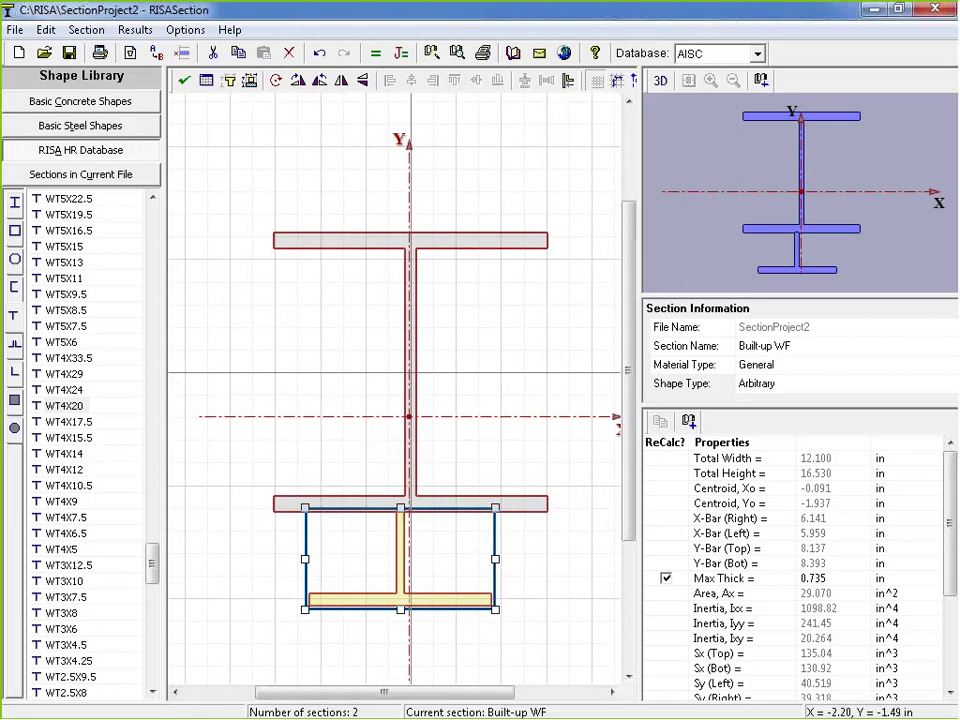
# Step: Select both the W12X79 and the tee and align their centers horizontally so that their webs line up
pyautogui.click(361, 407)
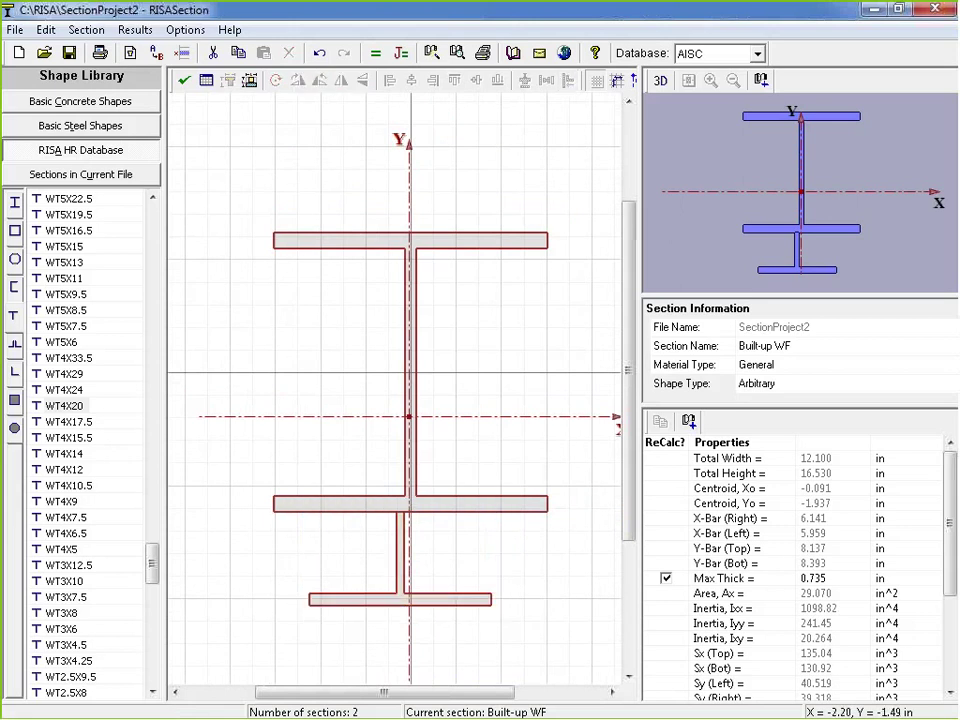
pyautogui.click(467, 507)
pyautogui.click(542, 544)
pyautogui.moveTo(242, 163); pyautogui.dragTo(606, 681)
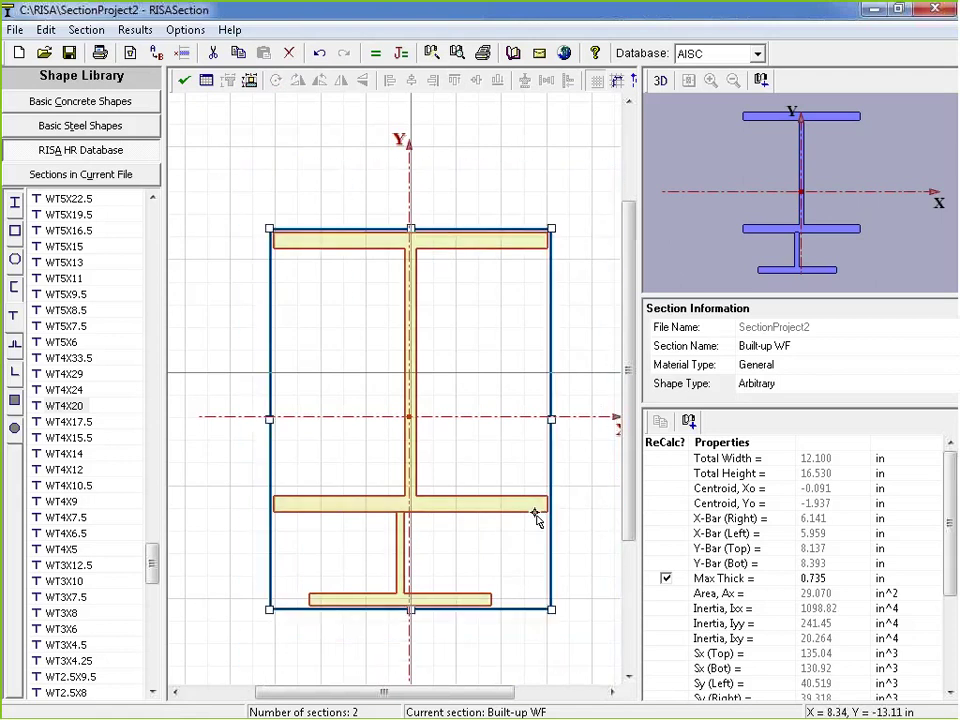
pyautogui.click(411, 84)
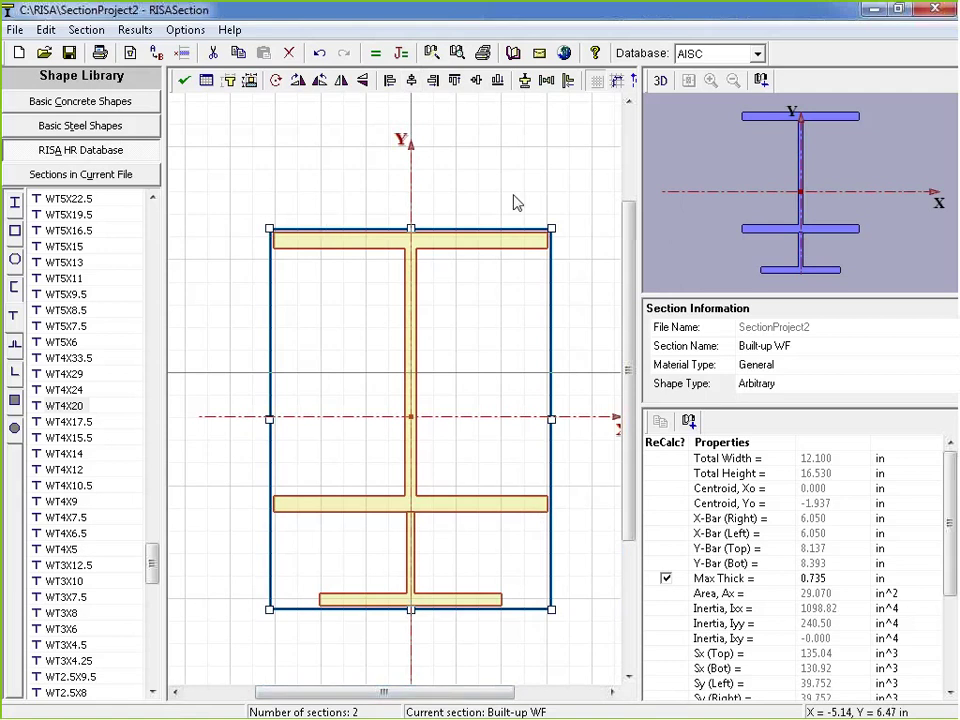
pyautogui.click(321, 228)
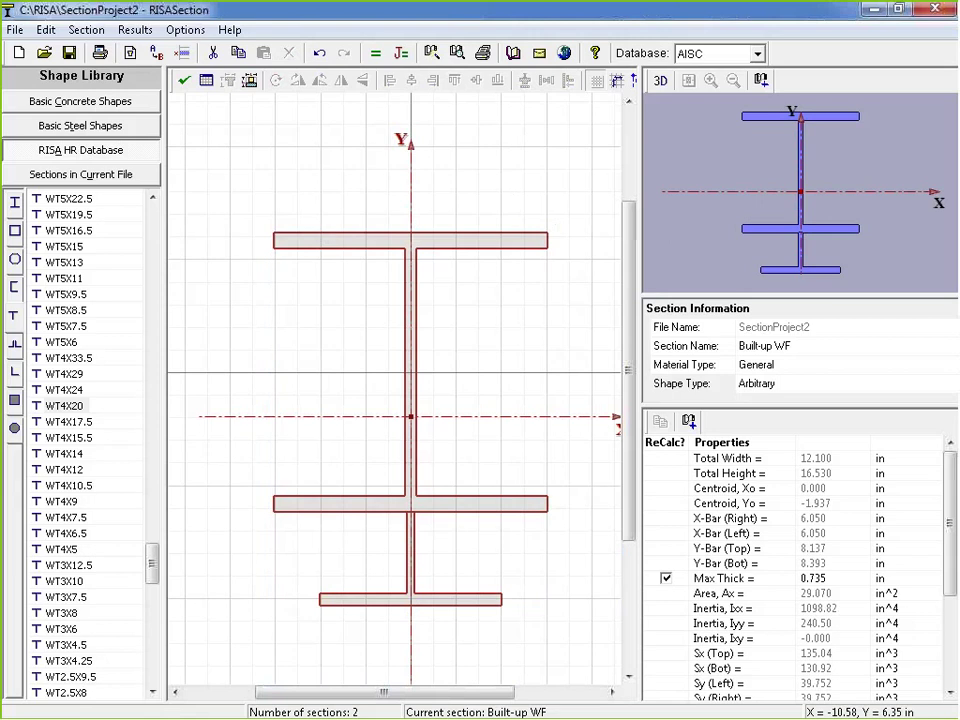
# Step: Insert a solid rectangular steel shape, flatten it to a plate about 0.87 in thick and place it just above the top flange
pyautogui.click(97, 108)
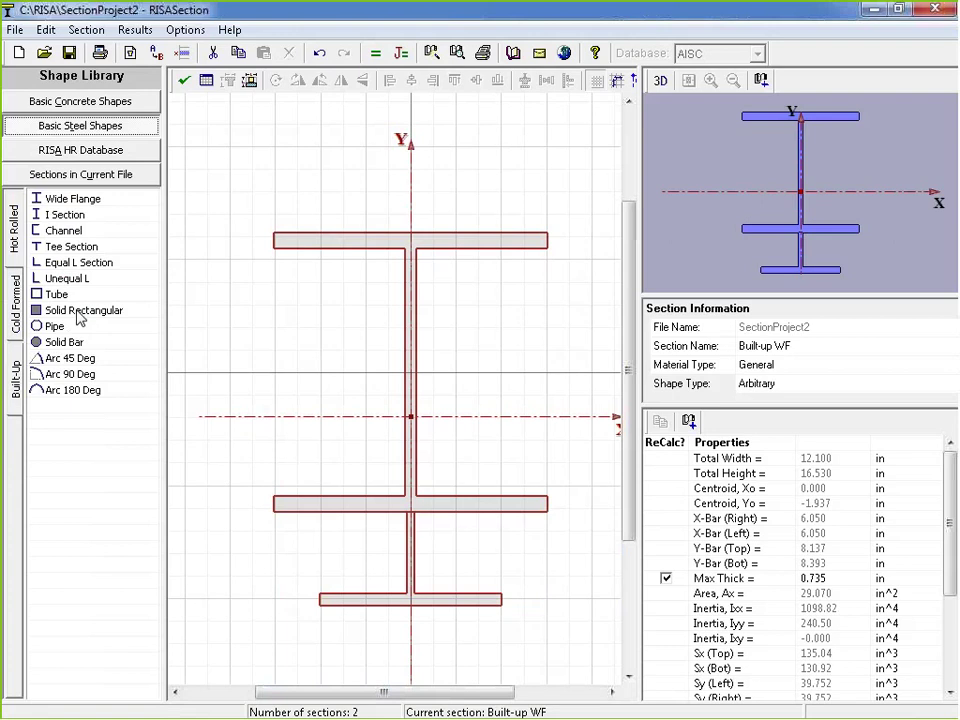
pyautogui.doubleClick(82, 311)
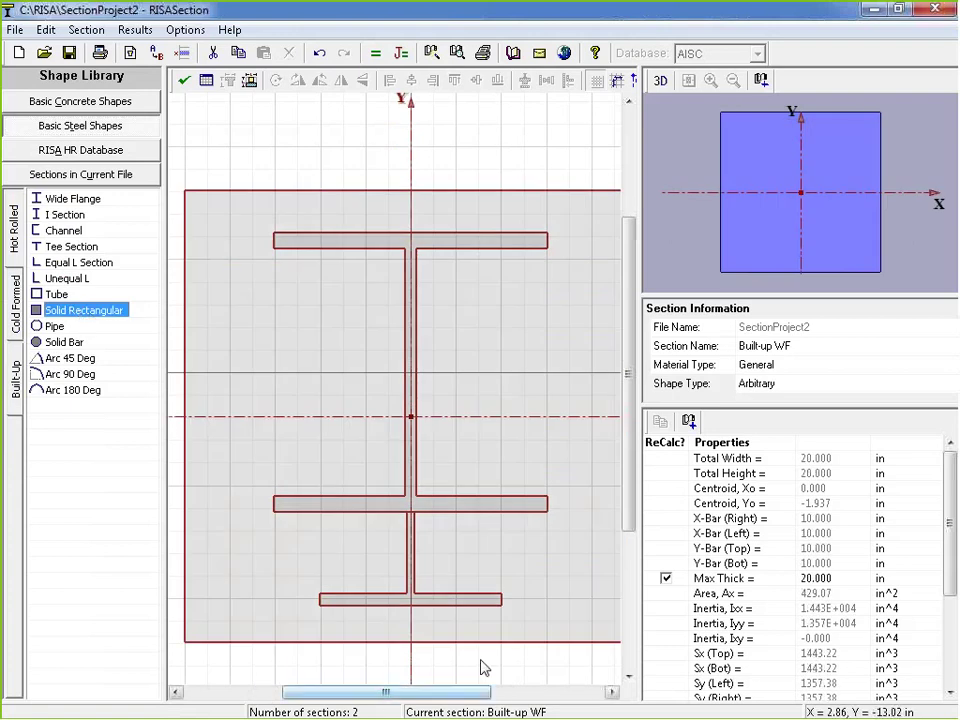
pyautogui.click(410, 643)
pyautogui.moveTo(410, 648); pyautogui.dragTo(422, 435)
pyautogui.moveTo(442, 372); pyautogui.dragTo(435, 201)
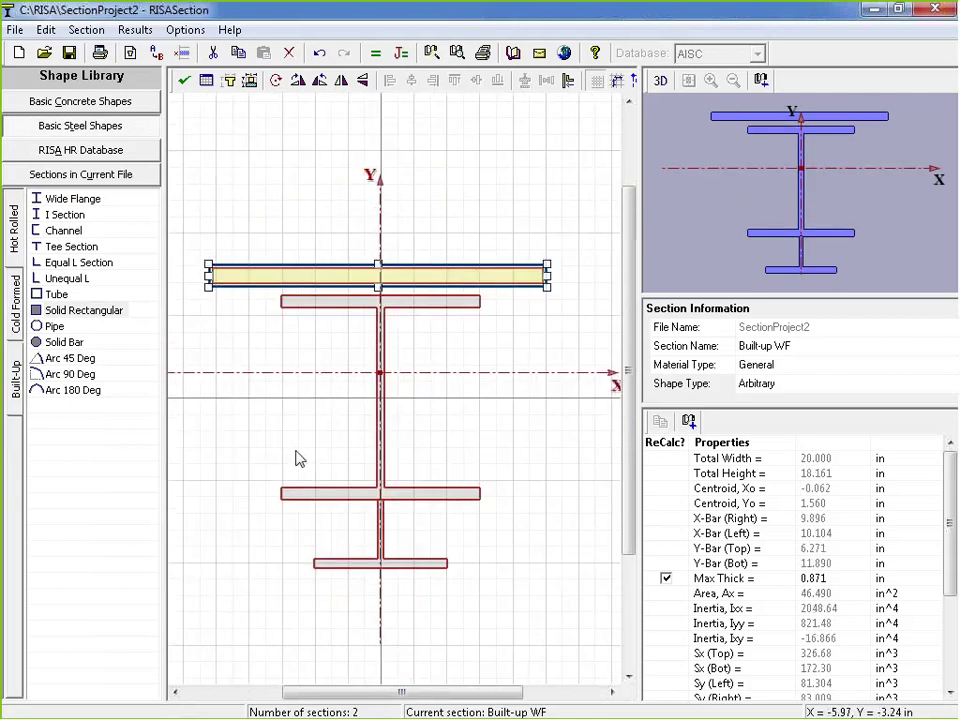
pyautogui.click(298, 457)
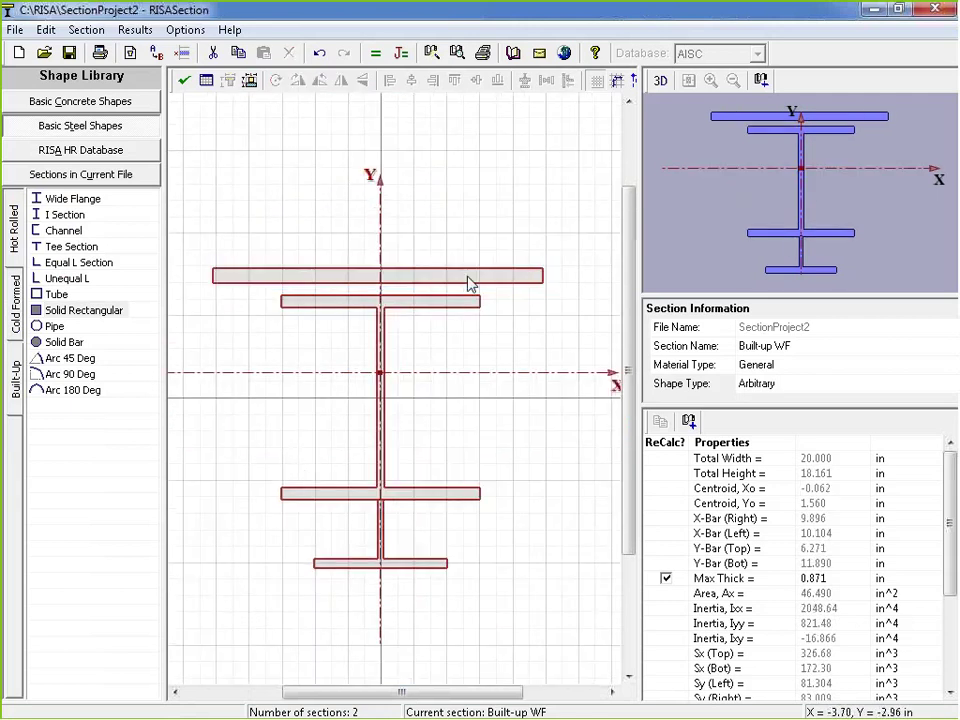
# Step: Set the rectangular plate's width to 10 in and its thickness to 0.75 in
pyautogui.doubleClick(467, 281)
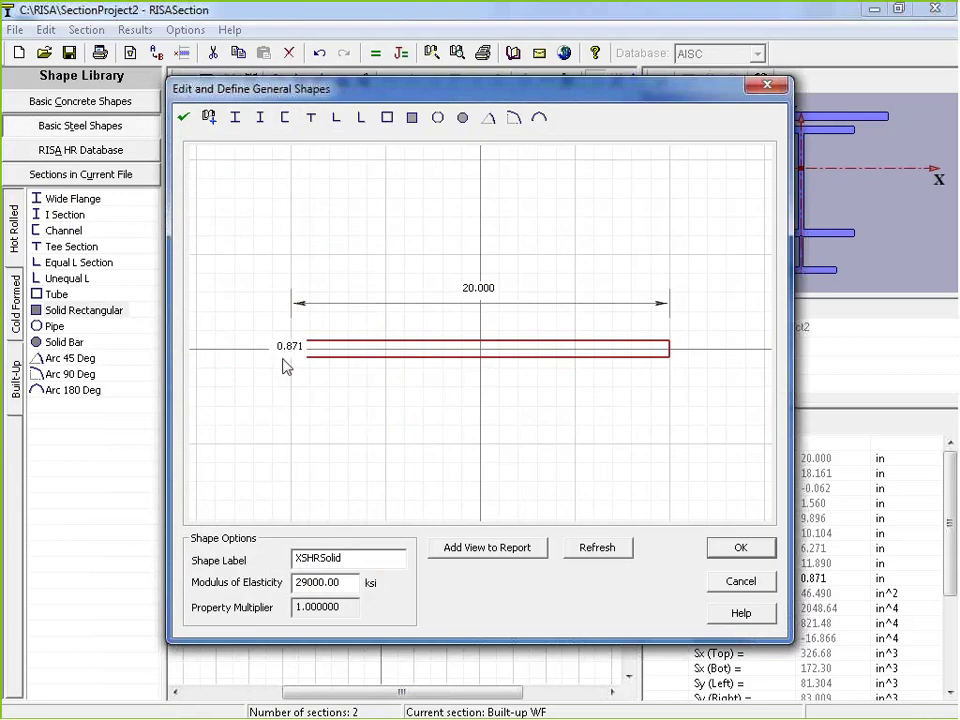
pyautogui.click(487, 286)
pyautogui.write('10.00')
pyautogui.moveTo(289, 347); pyautogui.dragTo(358, 350)
pyautogui.write('75')
pyautogui.press('Return')
pyautogui.press('Return')
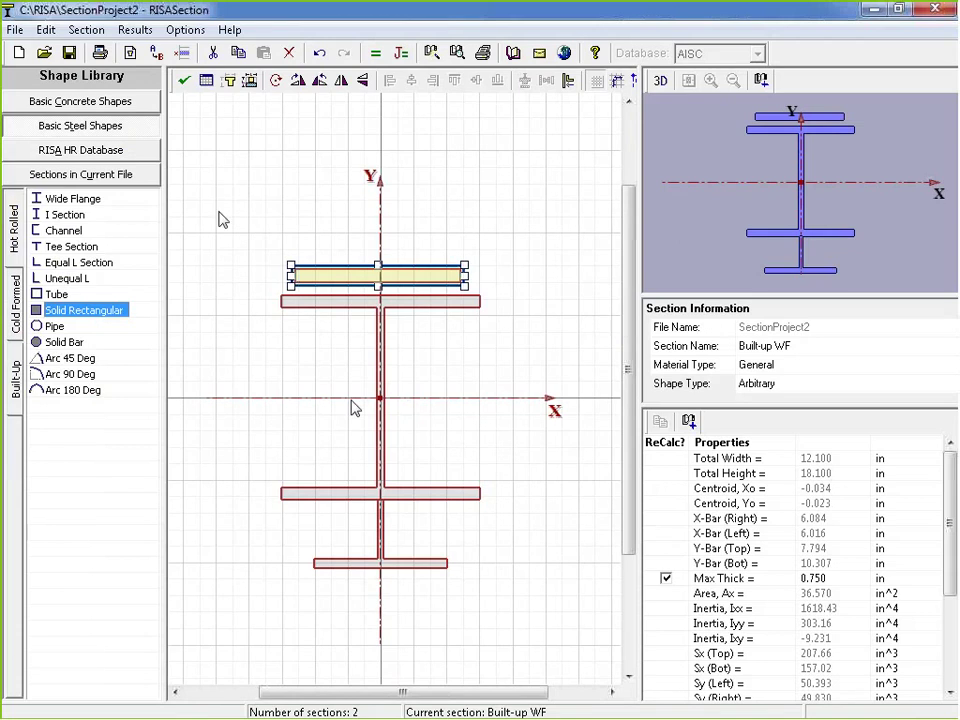
# Step: Align the plate's bottom edge with the top face of the W12X79's upper flange using the Align Edge tool
pyautogui.moveTo(253, 245); pyautogui.dragTo(437, 268)
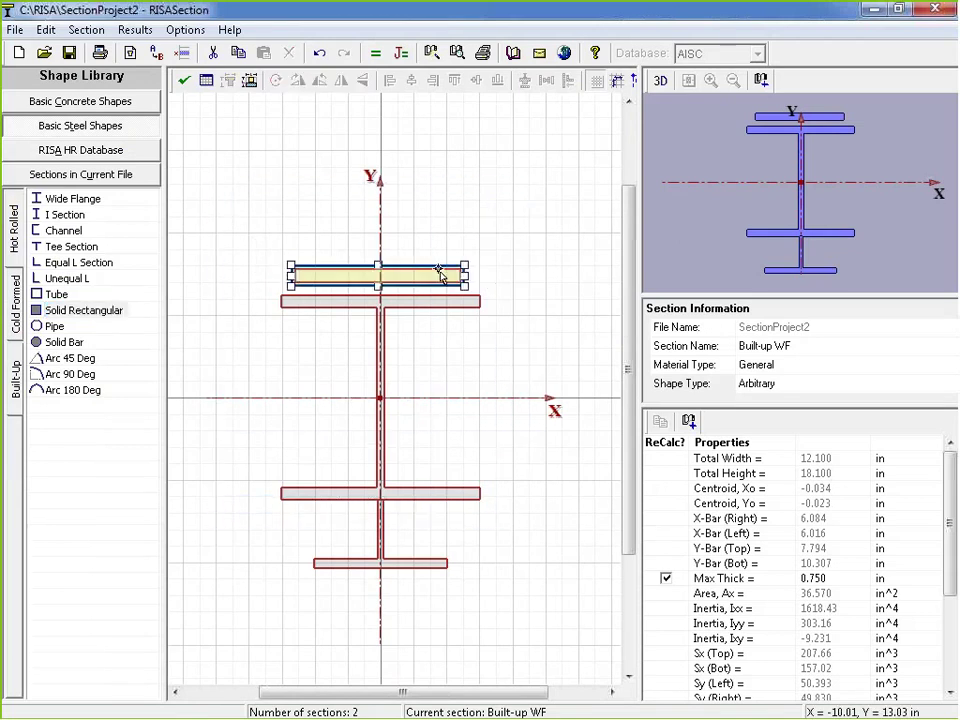
pyautogui.click(568, 84)
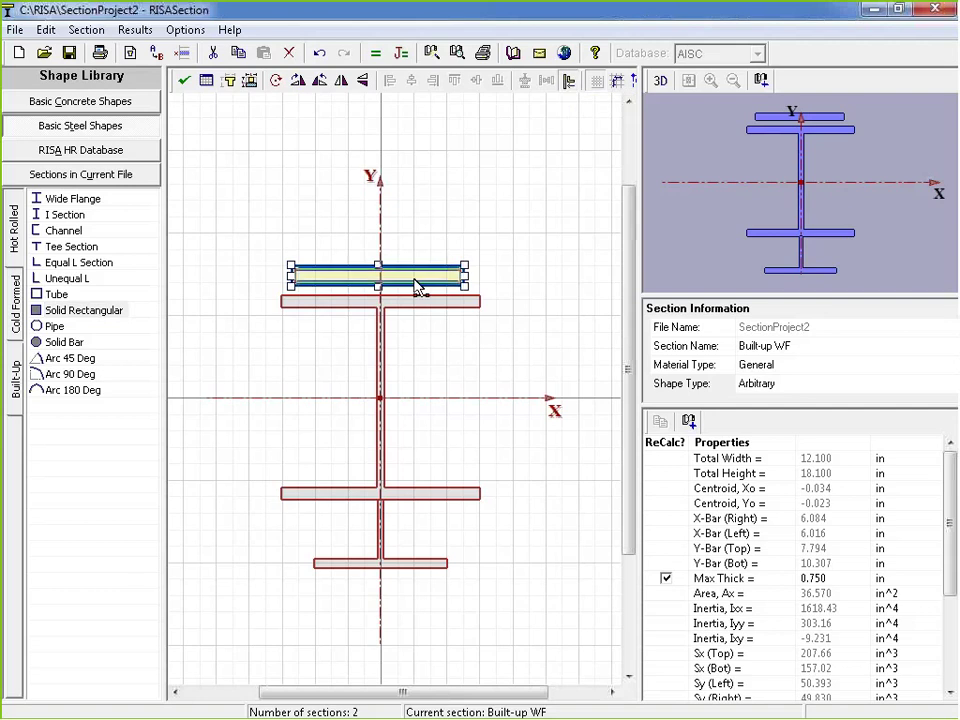
pyautogui.click(418, 283)
pyautogui.click(418, 300)
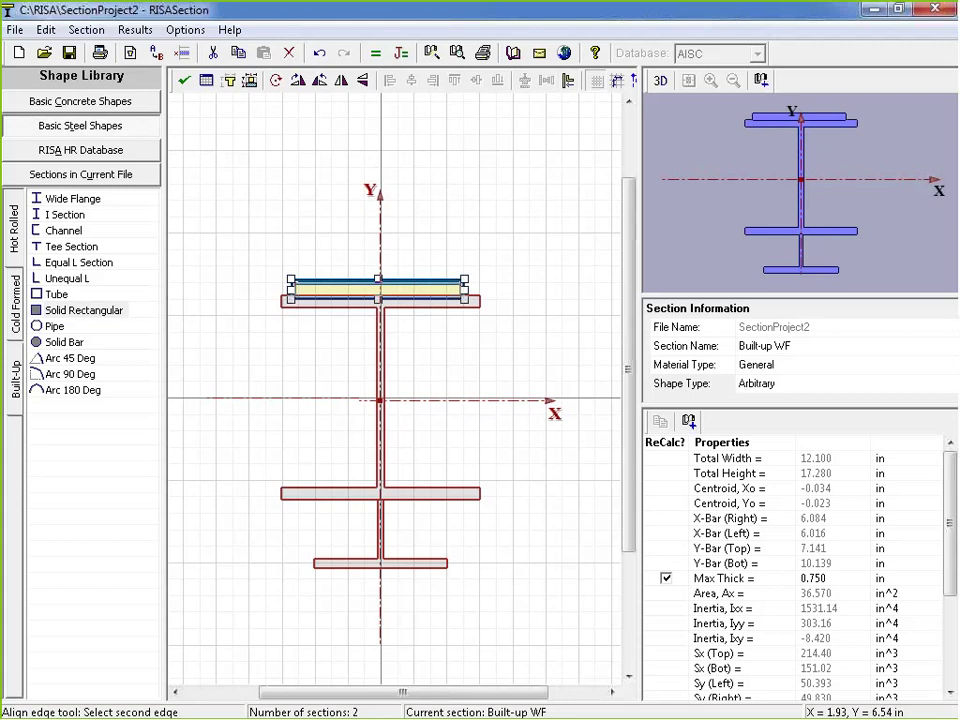
# Step: Select the plate, W12X79 and tee together and center them horizontally on one another
pyautogui.moveTo(251, 221); pyautogui.dragTo(540, 654)
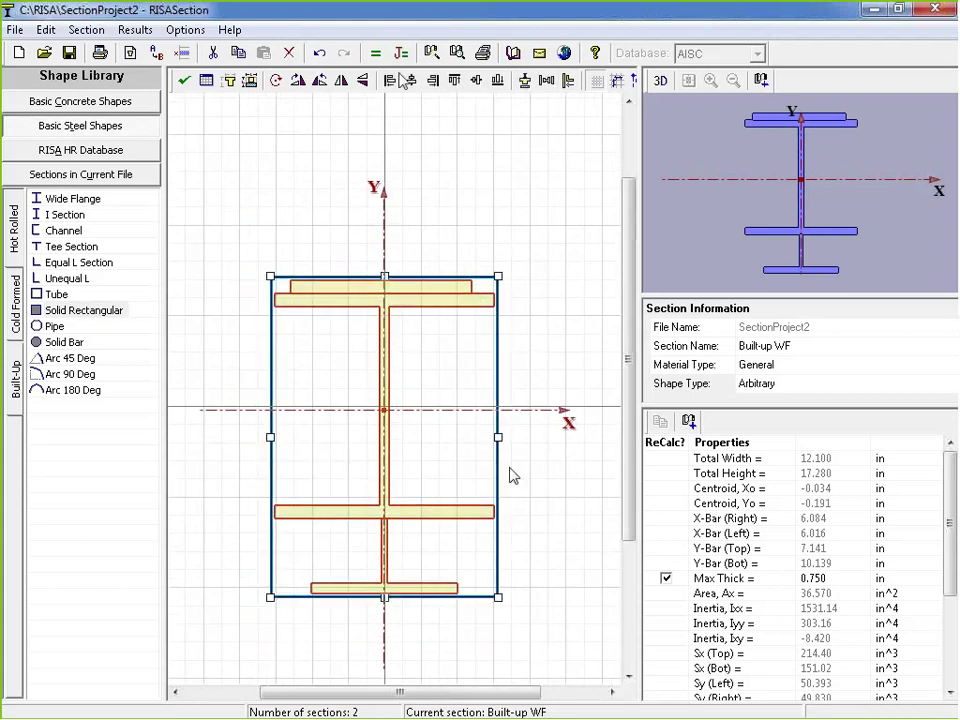
pyautogui.click(411, 82)
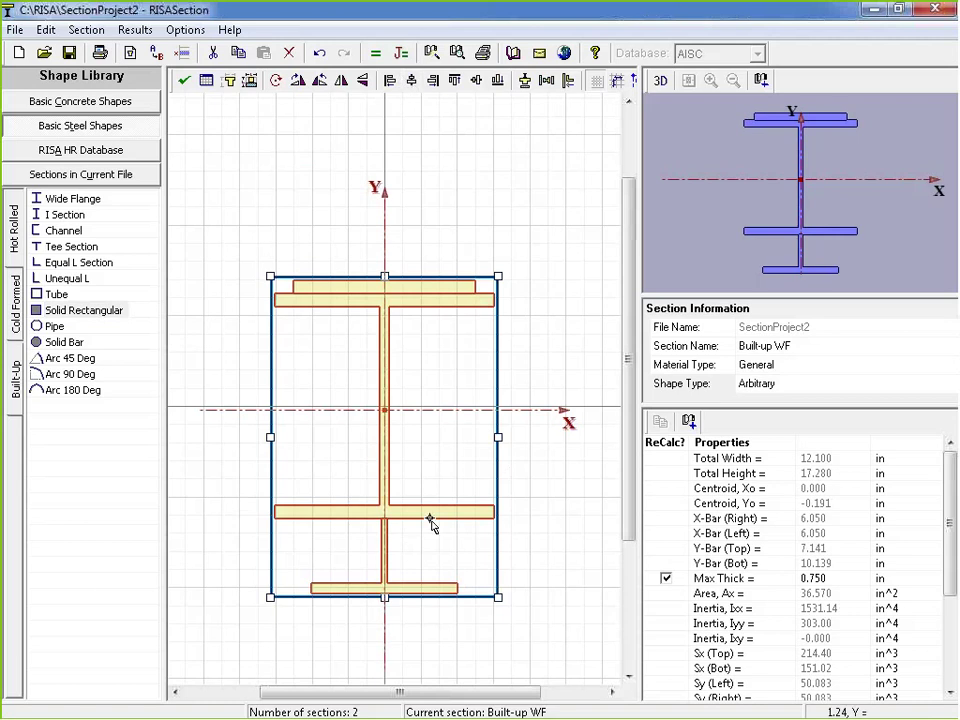
pyautogui.click(553, 553)
# Step: List the sections in the current file and set the material type of Built-up WF to Hot Rolled Steel
pyautogui.click(80, 174)
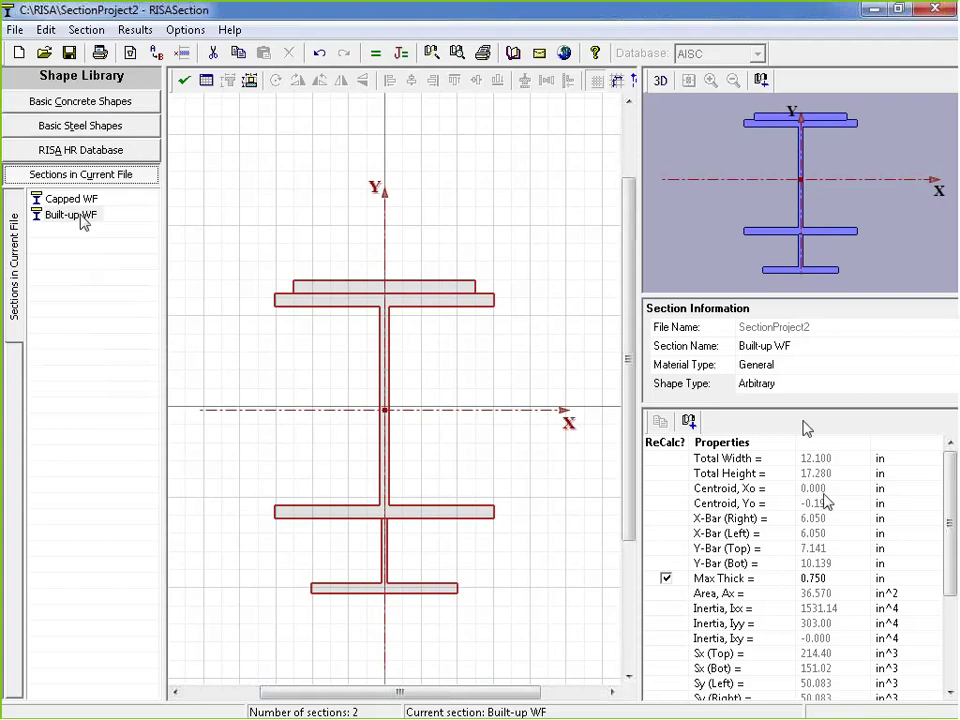
pyautogui.click(760, 365)
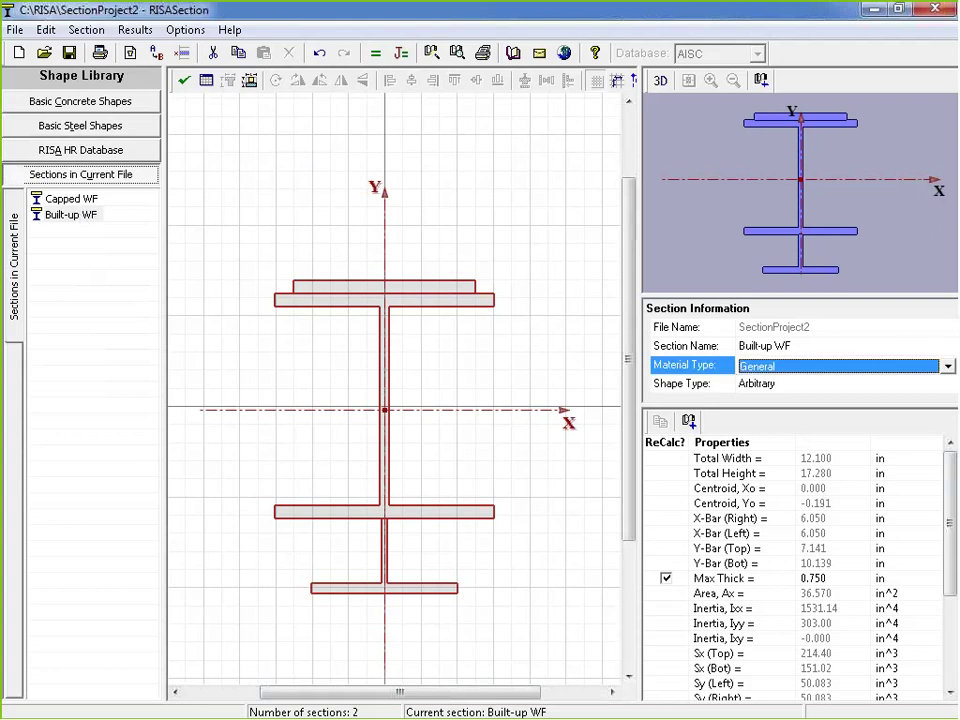
pyautogui.click(799, 370)
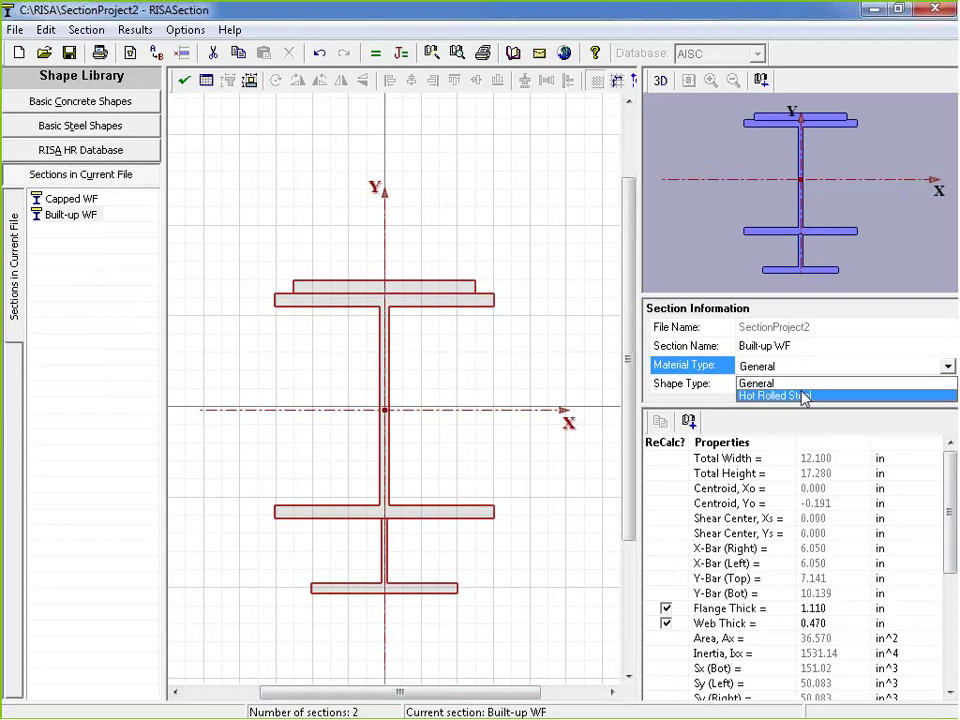
pyautogui.click(804, 396)
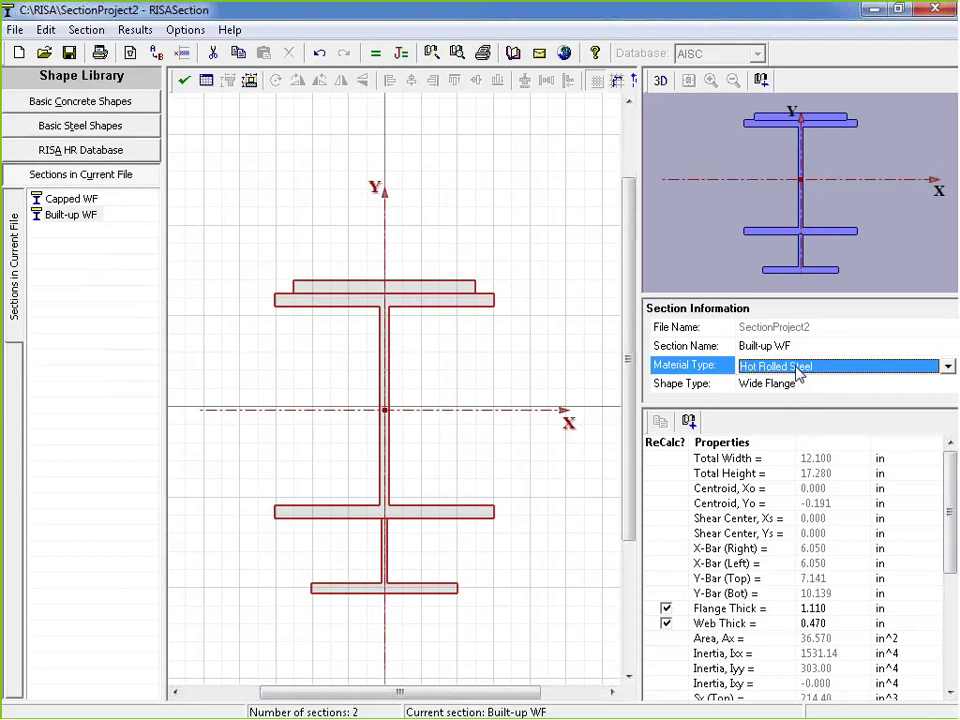
# Step: Examine the hot rolled property list of Built-up WF and the available shape types, keeping Wide Flange as the shape type
pyautogui.click(952, 627)
pyautogui.scroll(7, 952, 627)
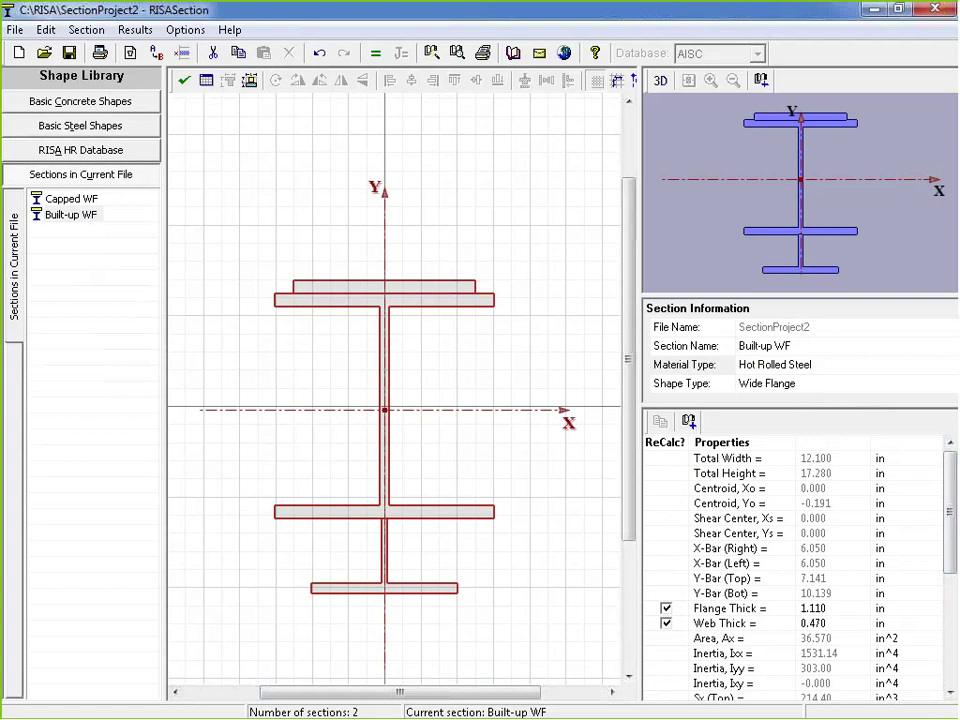
pyautogui.scroll(-5, 800, 560)
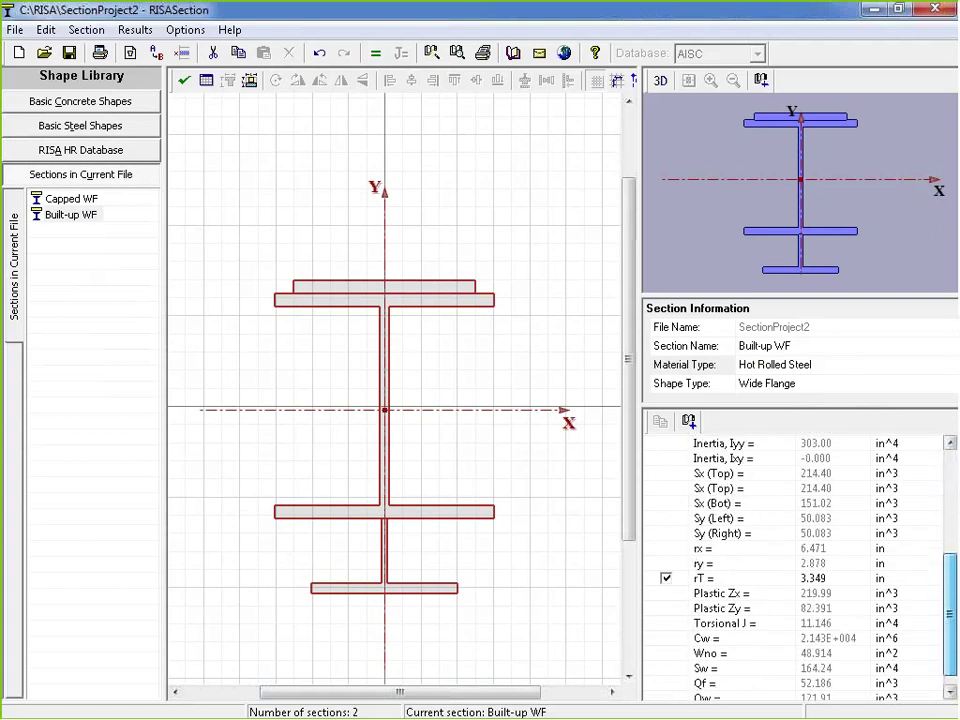
pyautogui.scroll(6, 800, 560)
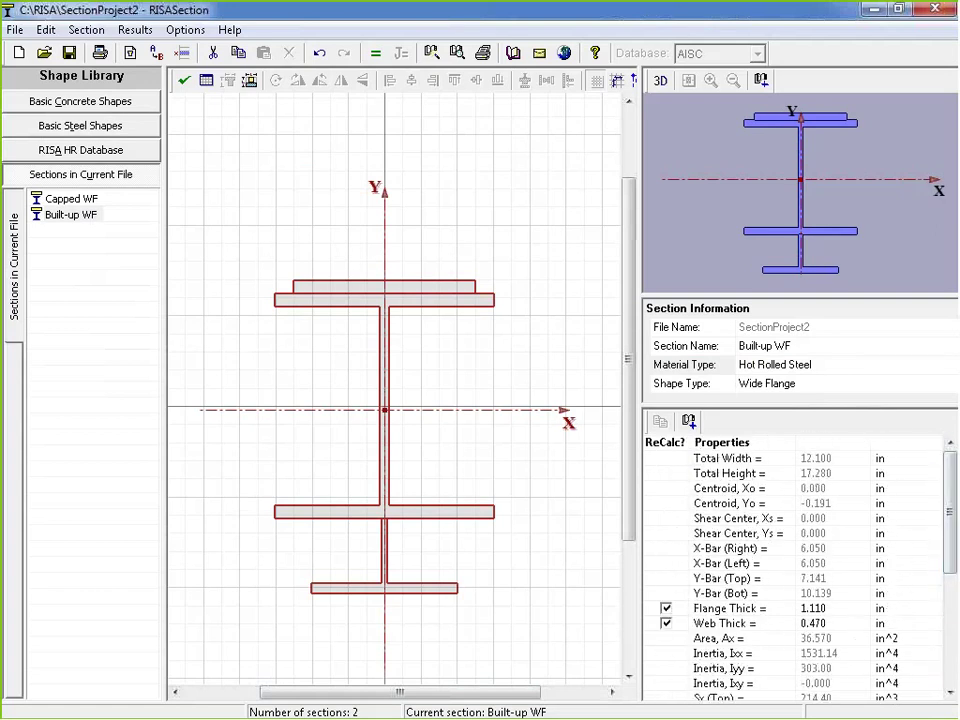
pyautogui.click(780, 386)
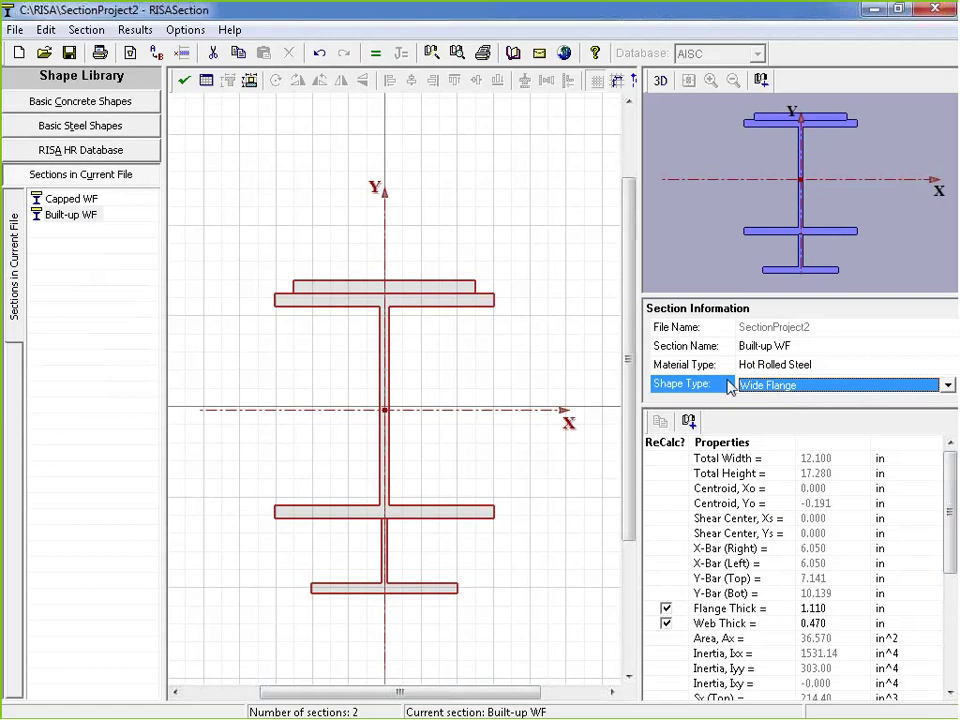
pyautogui.click(947, 385)
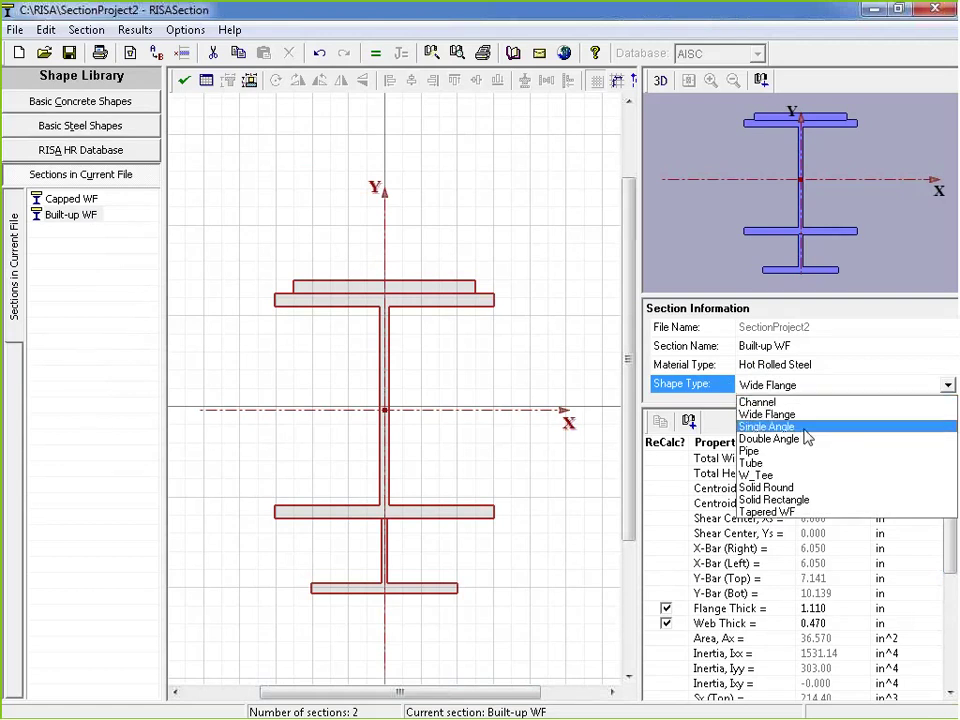
pyautogui.click(826, 503)
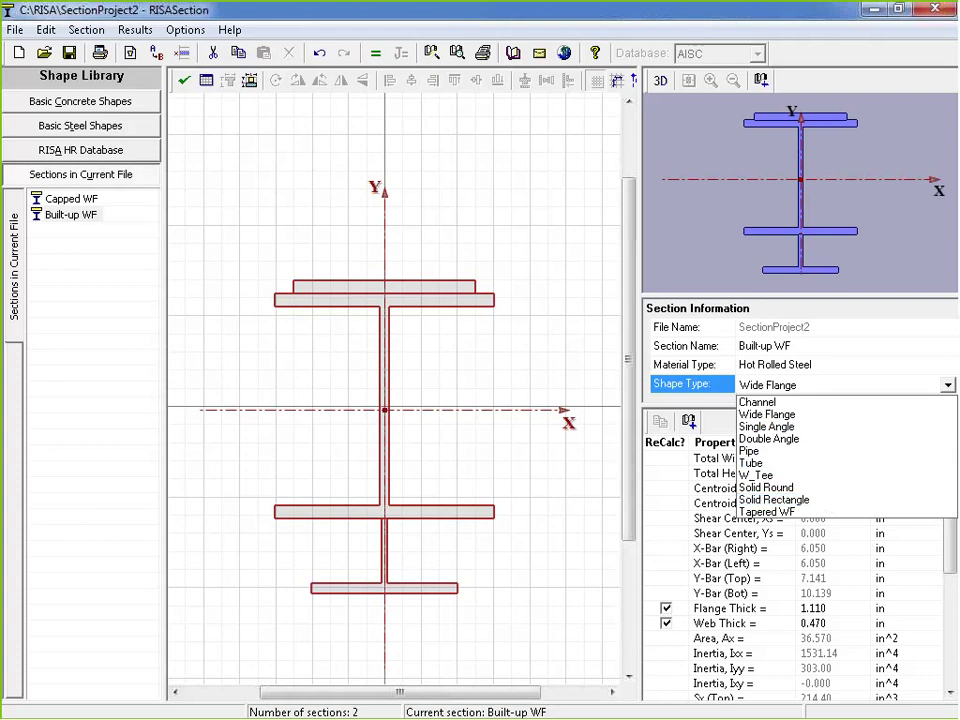
pyautogui.click(814, 422)
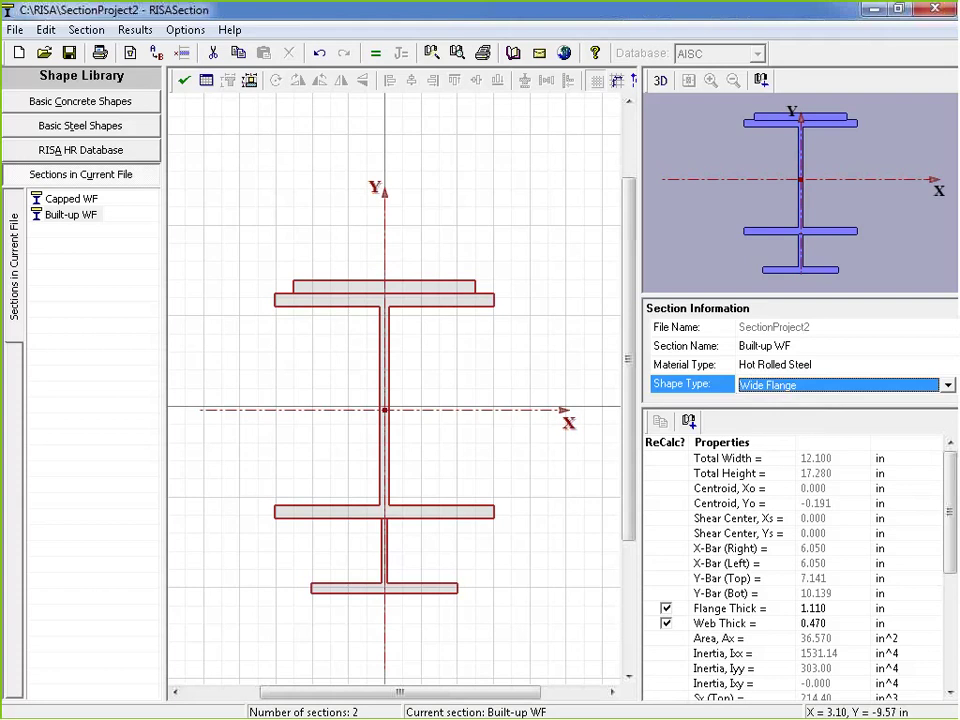
pyautogui.click(855, 387)
pyautogui.click(861, 388)
pyautogui.click(863, 388)
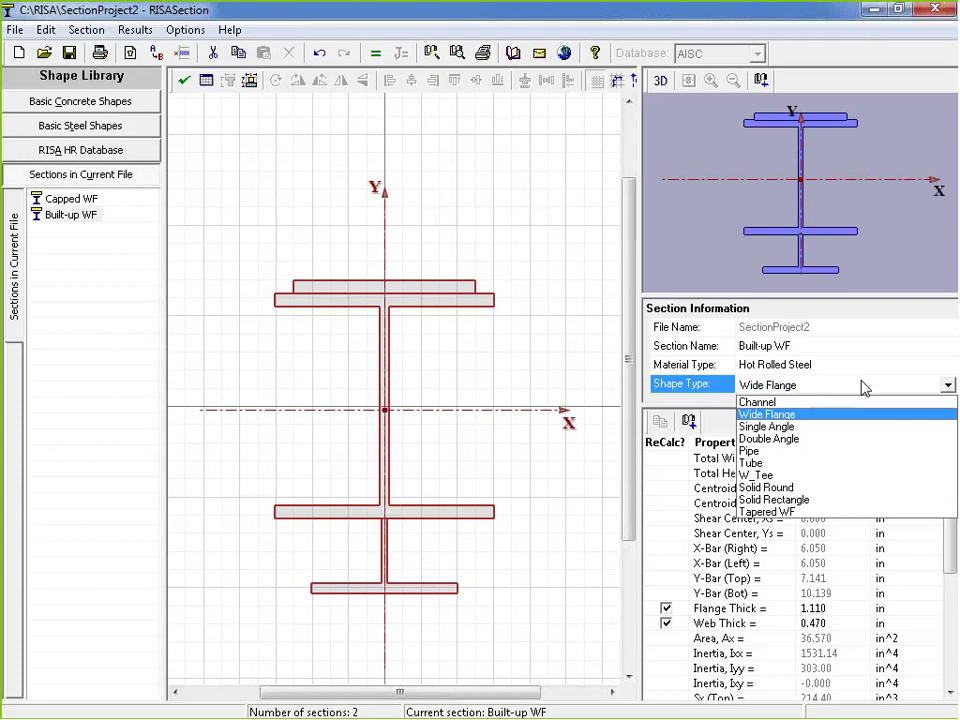
pyautogui.click(770, 414)
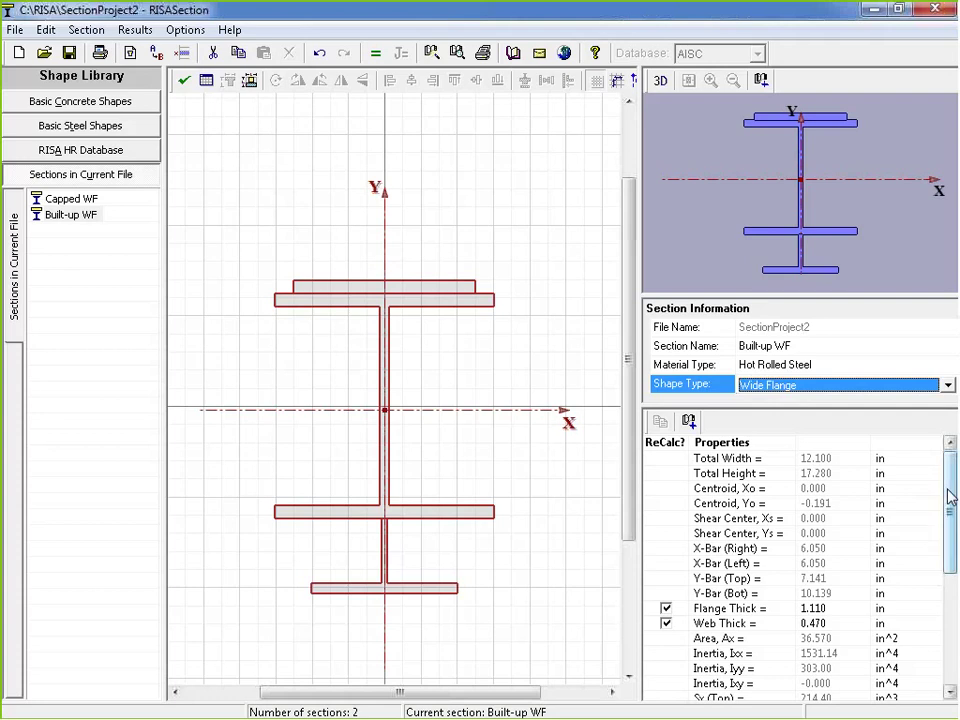
# Step: Examine the Built-up WF properties from total width and height through centroid, shear center and bar distances to flange thickness
pyautogui.click(799, 462)
pyautogui.click(804, 474)
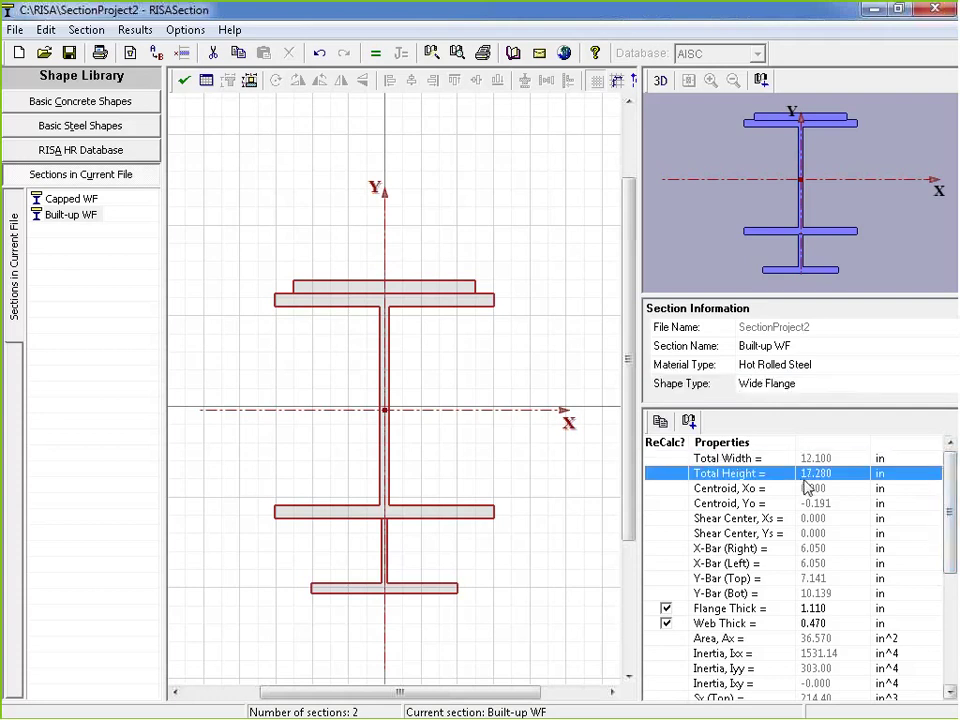
pyautogui.click(806, 490)
pyautogui.click(811, 518)
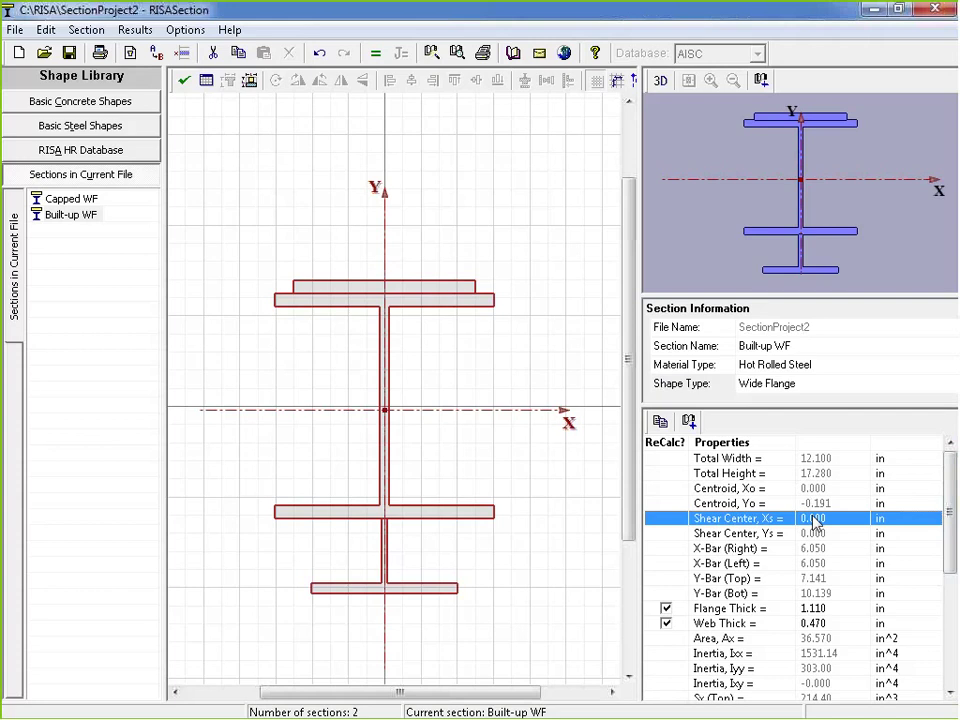
pyautogui.click(825, 464)
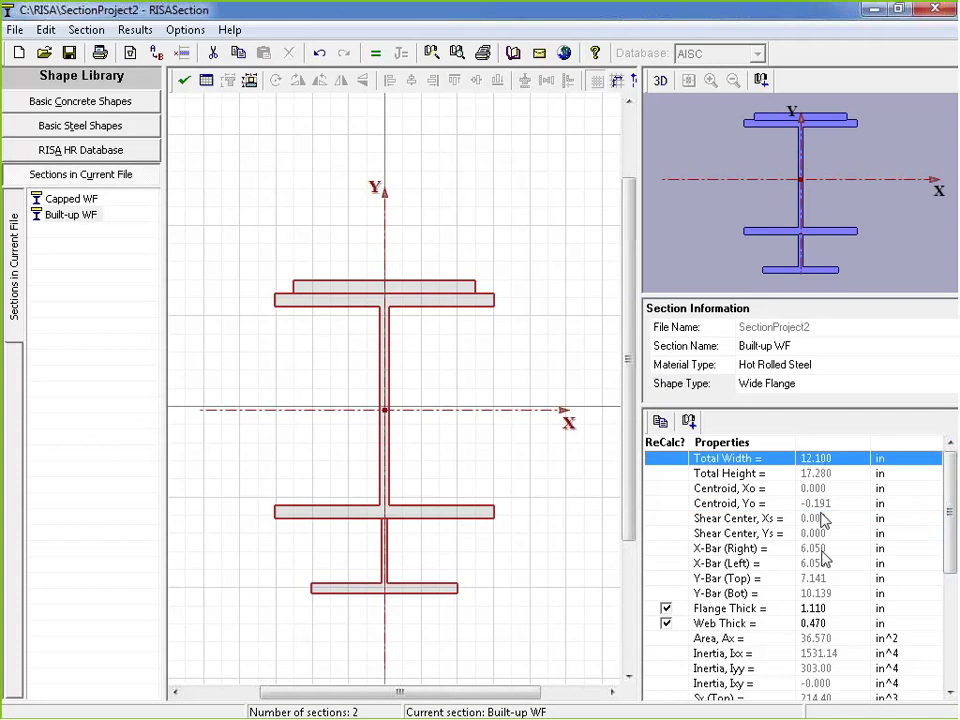
pyautogui.click(815, 548)
pyautogui.moveTo(947, 514); pyautogui.dragTo(950, 570)
pyautogui.click(806, 563)
pyautogui.click(724, 534)
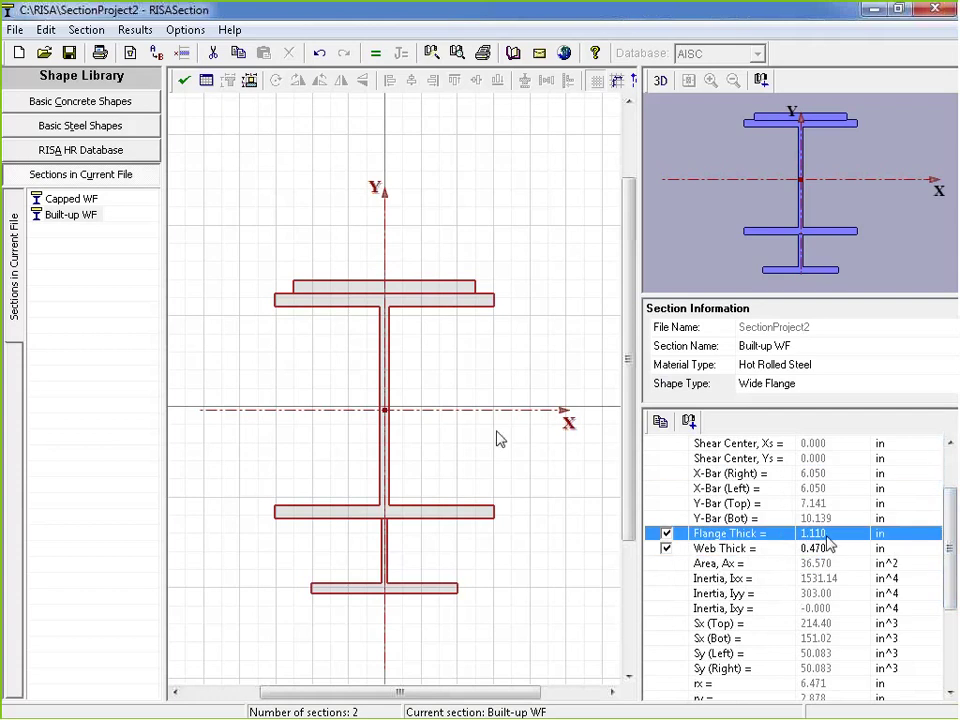
# Step: Compare the plate, the W12X79 and the tee in the drawing with the section's Flange Thick property
pyautogui.moveTo(454, 226); pyautogui.dragTo(455, 643)
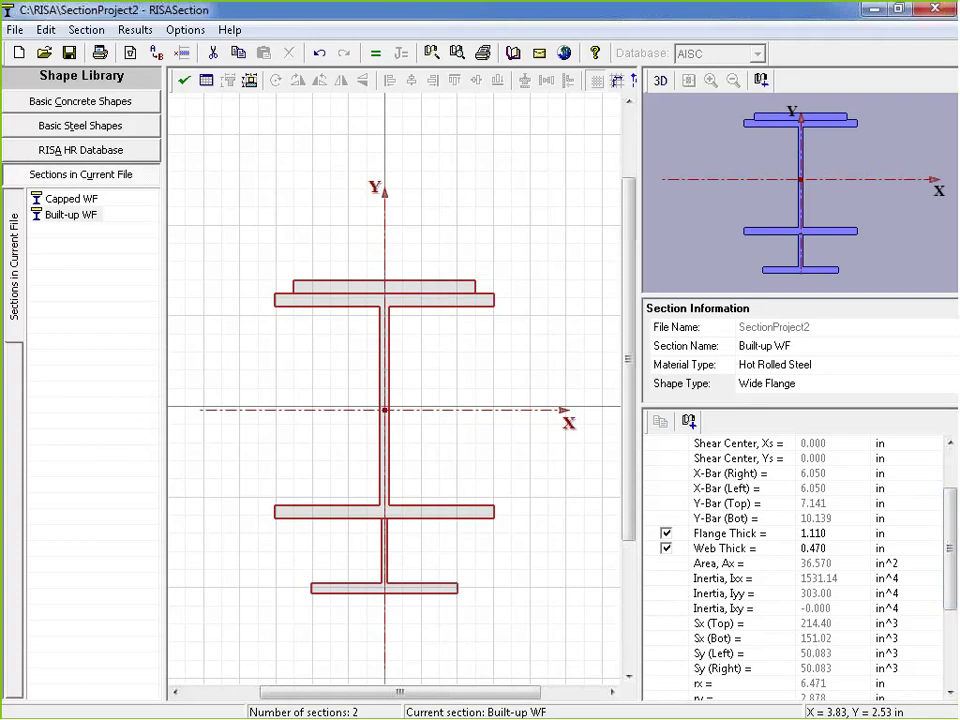
pyautogui.moveTo(430, 212); pyautogui.dragTo(420, 637)
pyautogui.moveTo(435, 222); pyautogui.dragTo(432, 657)
pyautogui.click(461, 508)
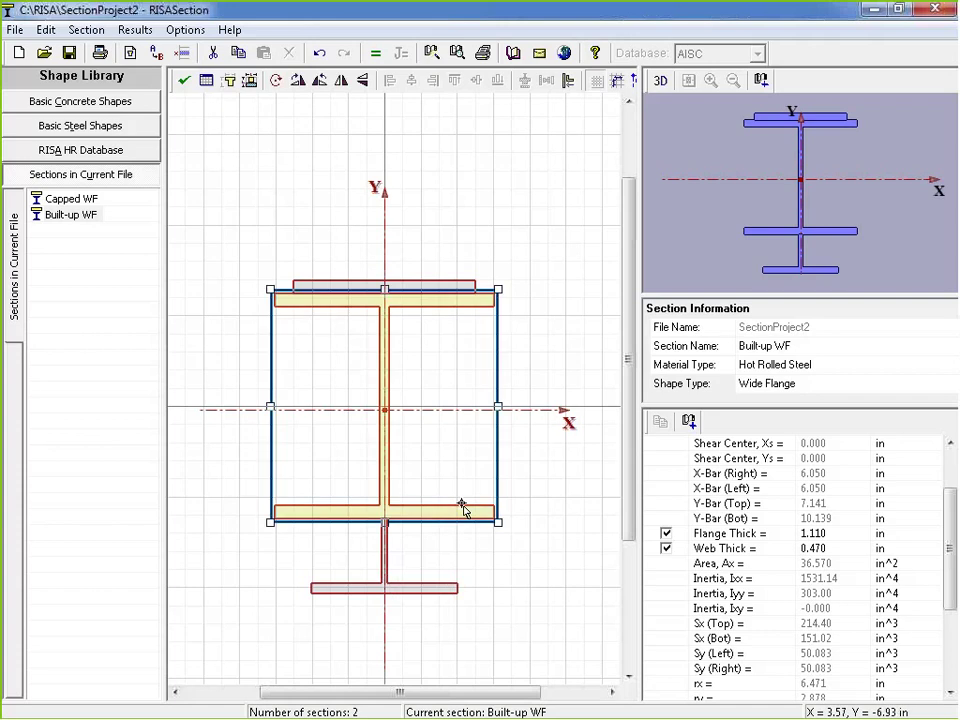
pyautogui.click(455, 283)
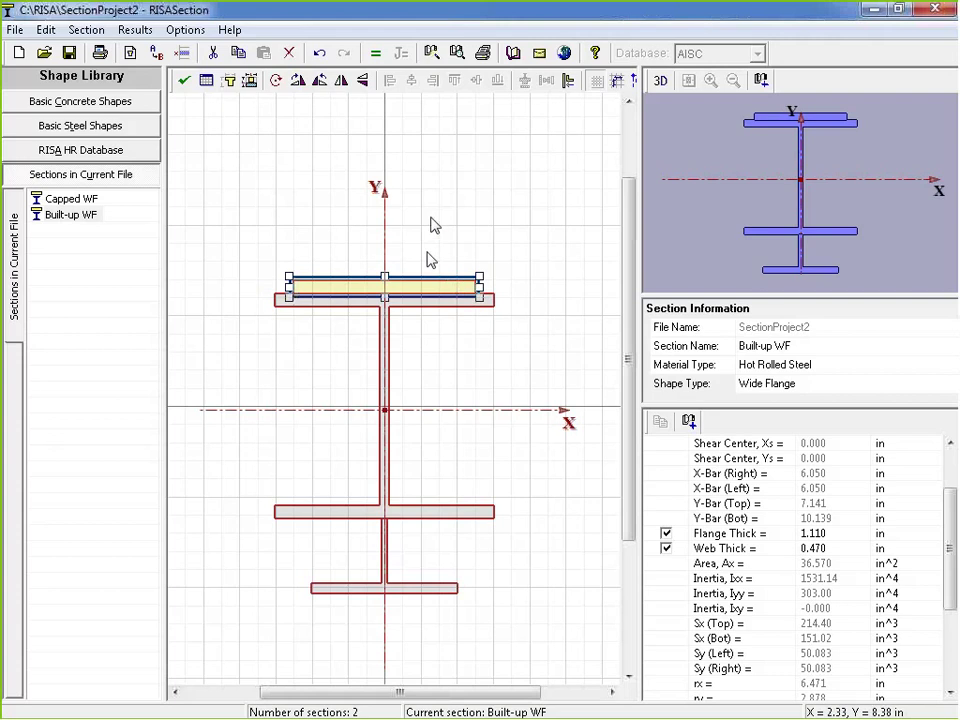
pyautogui.click(427, 252)
pyautogui.click(436, 286)
pyautogui.click(437, 281)
pyautogui.click(430, 595)
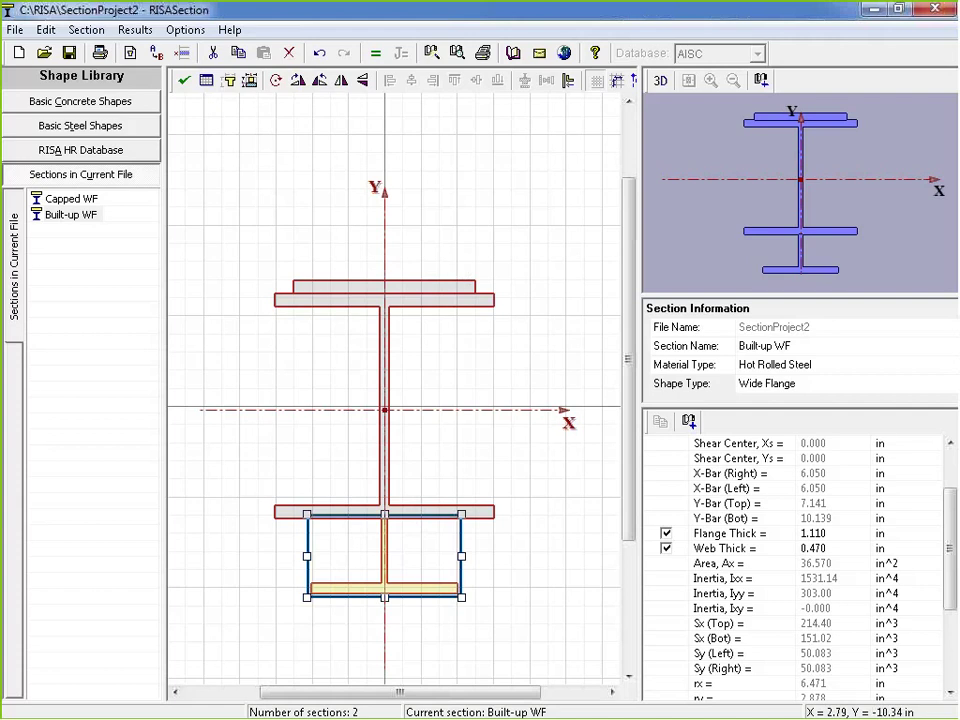
pyautogui.click(820, 533)
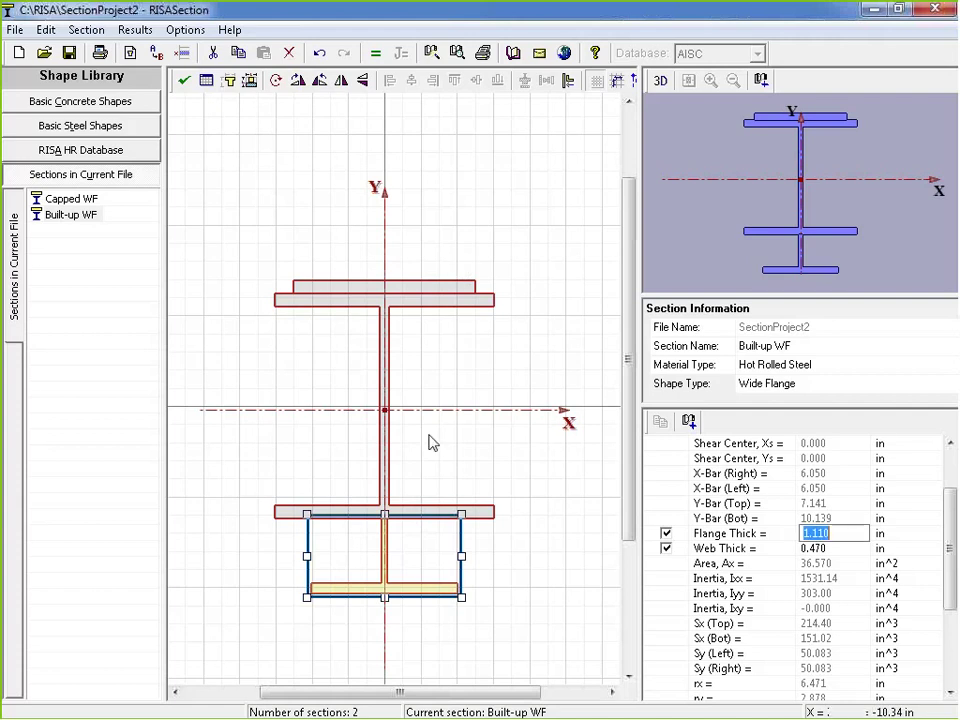
# Step: Inspect the dimensions of the W12X79 and the top plate in their shape definitions without changing them
pyautogui.click(432, 351)
pyautogui.click(440, 306)
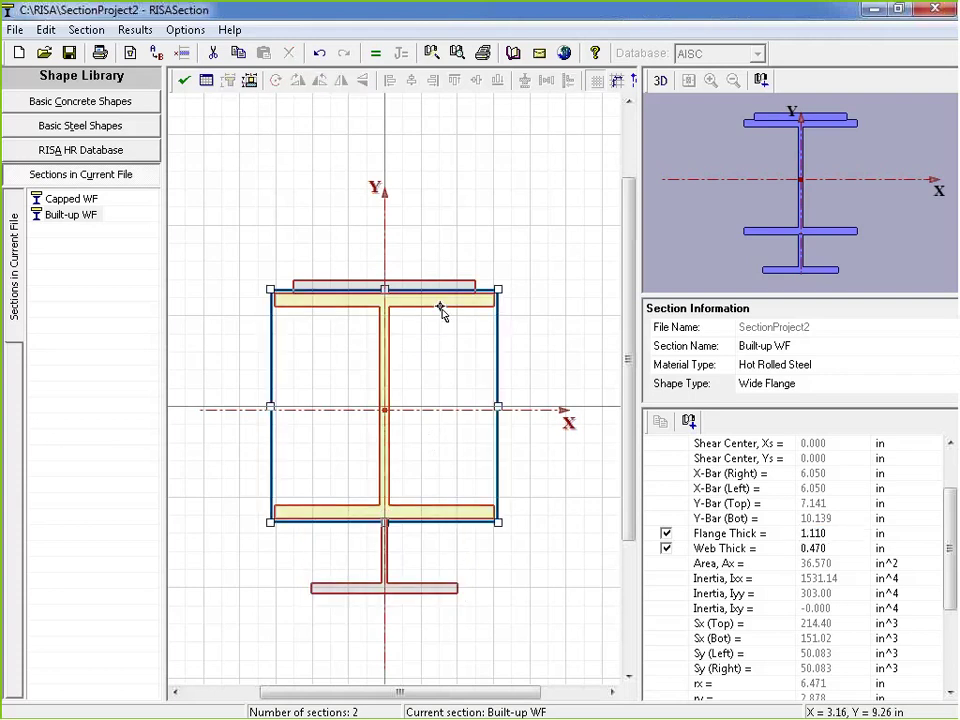
pyautogui.doubleClick(440, 310)
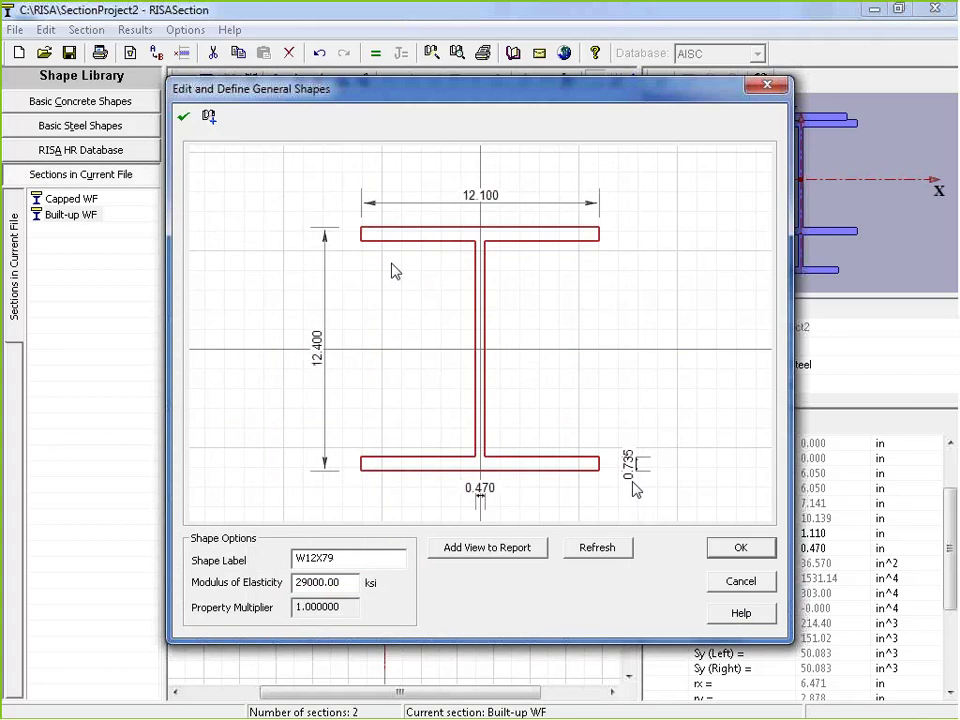
pyautogui.click(715, 582)
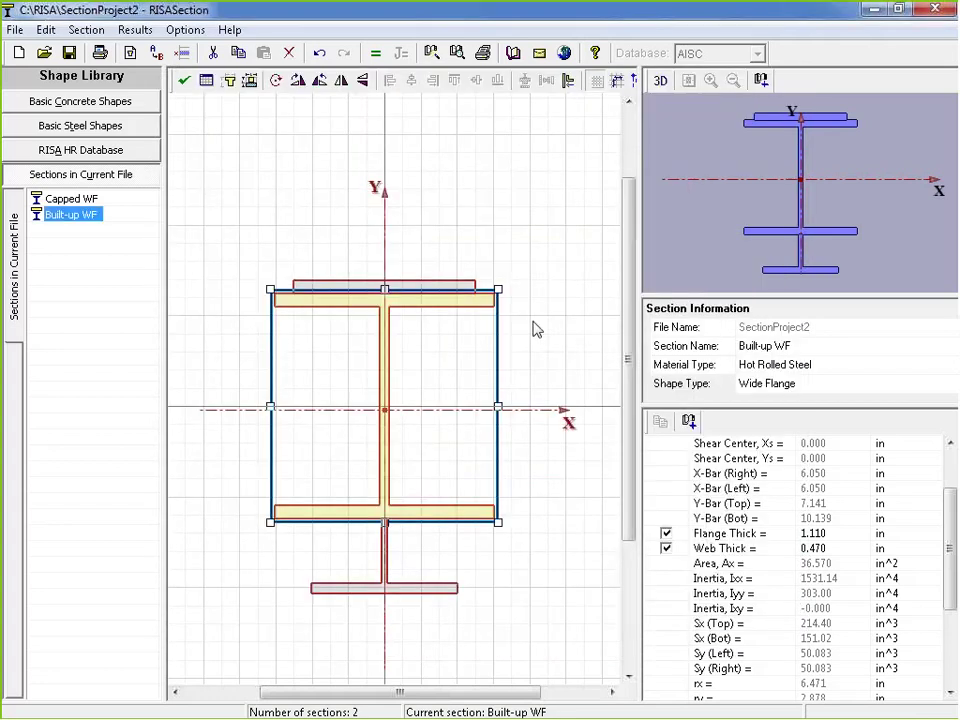
pyautogui.click(445, 290)
pyautogui.doubleClick(445, 290)
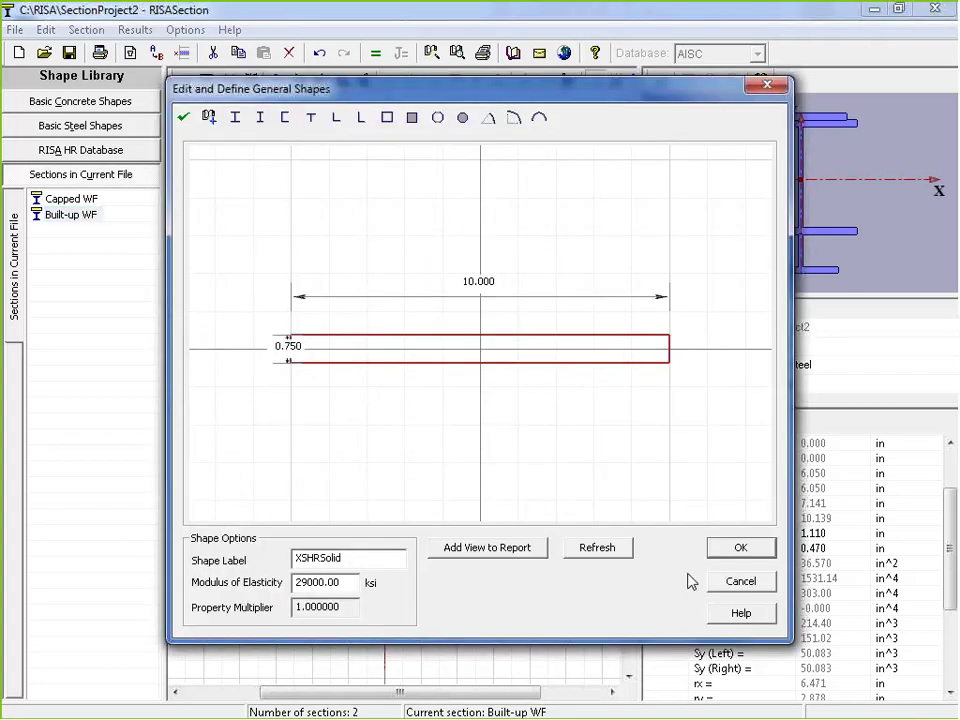
pyautogui.click(748, 551)
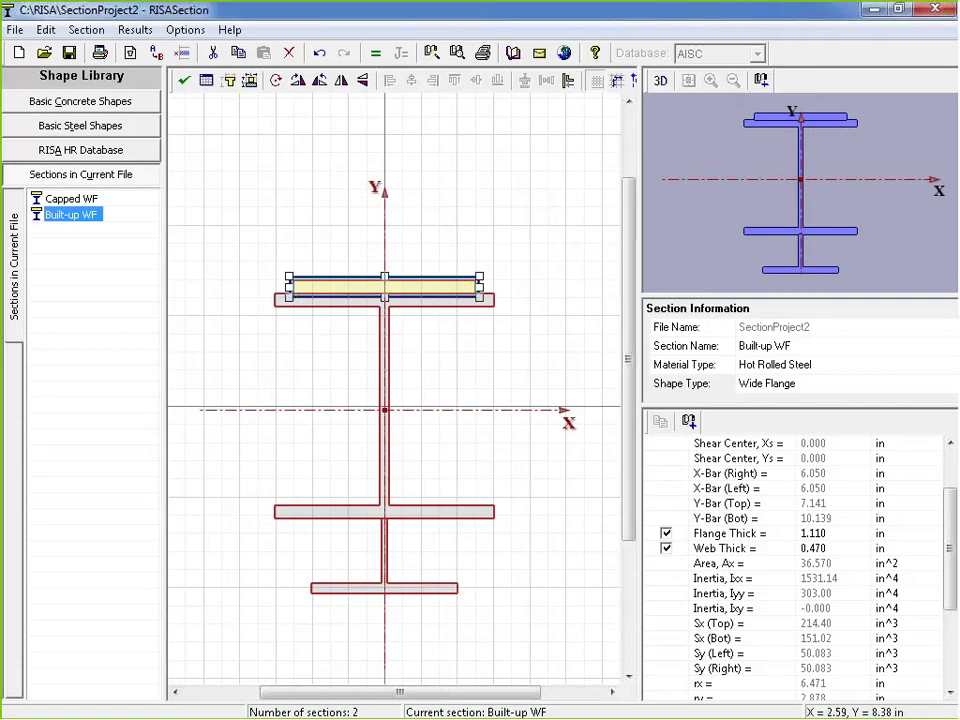
# Step: Turn the ReCalc option of the Flange Thick property off and back on
pyautogui.click(441, 300)
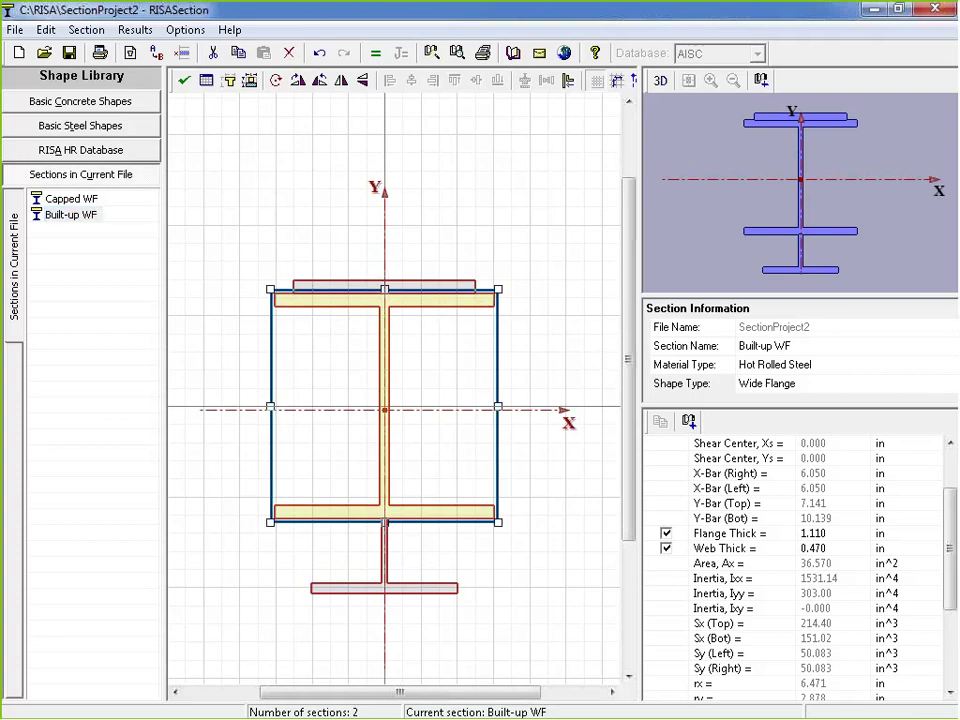
pyautogui.click(445, 590)
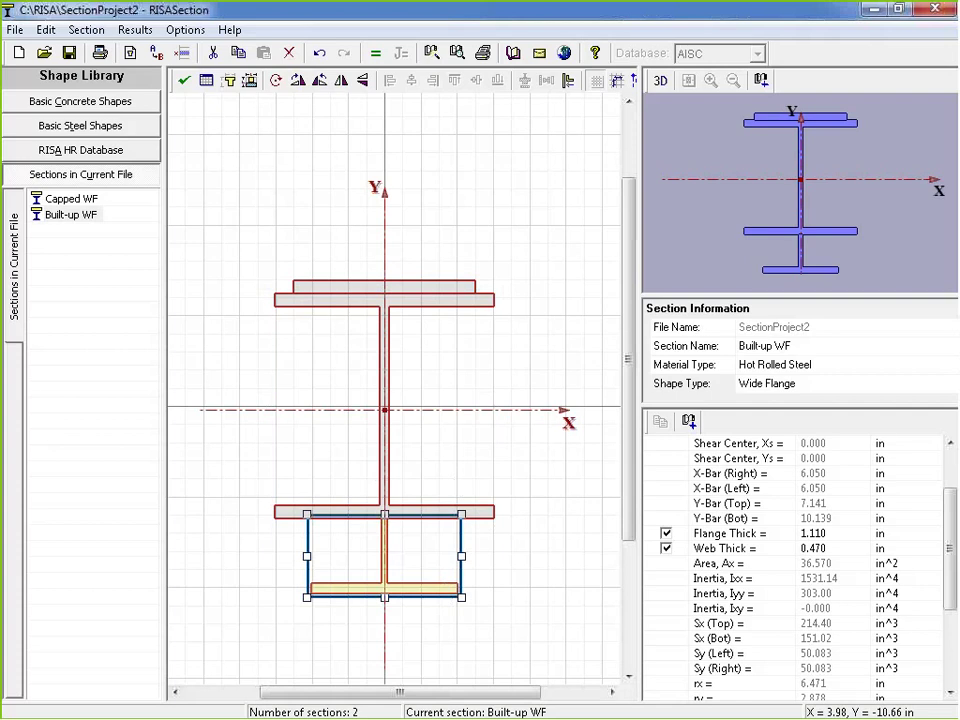
pyautogui.click(841, 534)
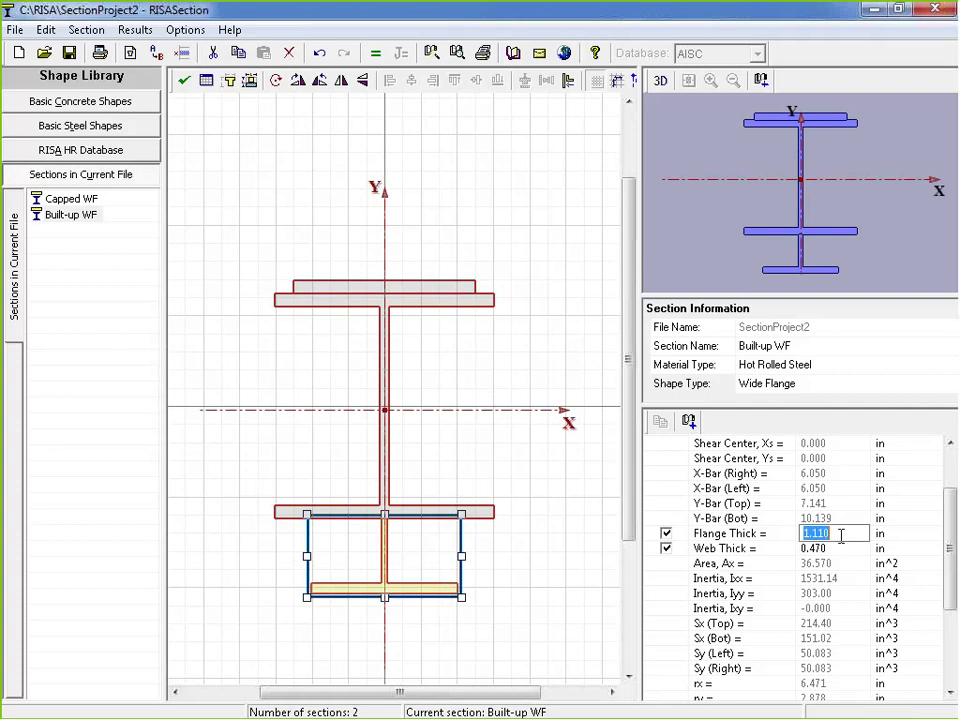
pyautogui.click(666, 534)
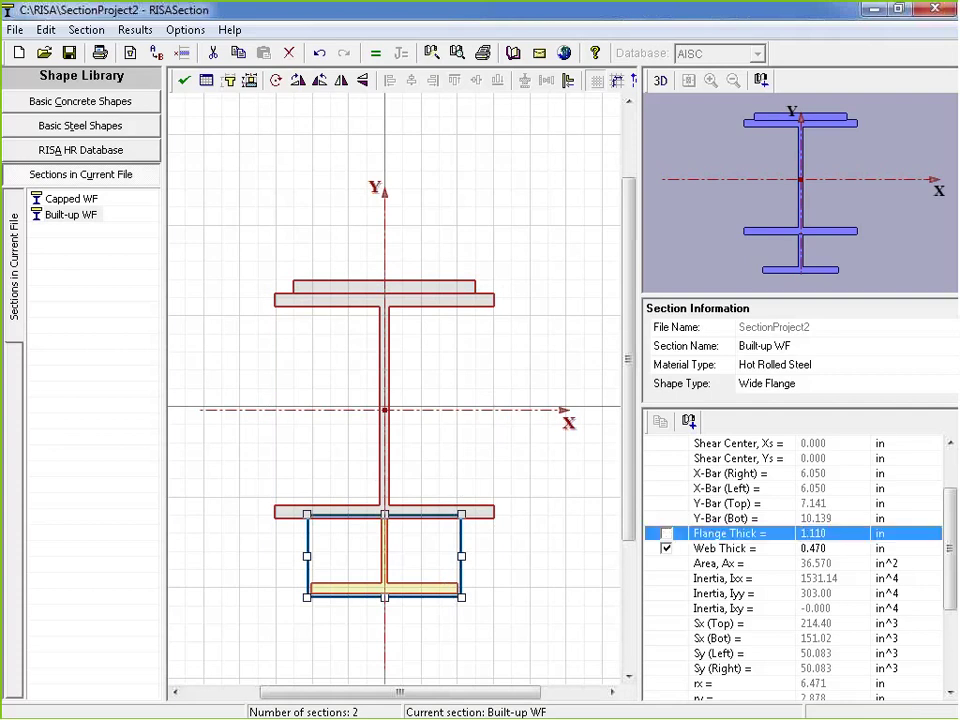
pyautogui.click(666, 534)
# Step: Check the Web Thick property against the webs of the W12X79 and the tee, inspecting the W12X79's dimensions
pyautogui.click(683, 550)
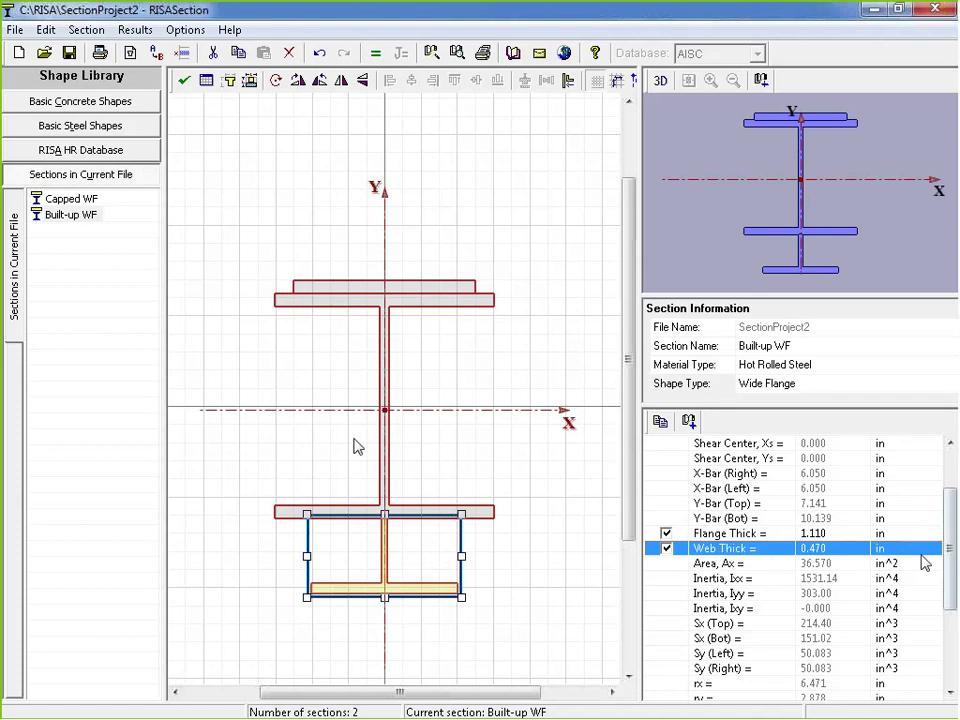
pyautogui.click(425, 403)
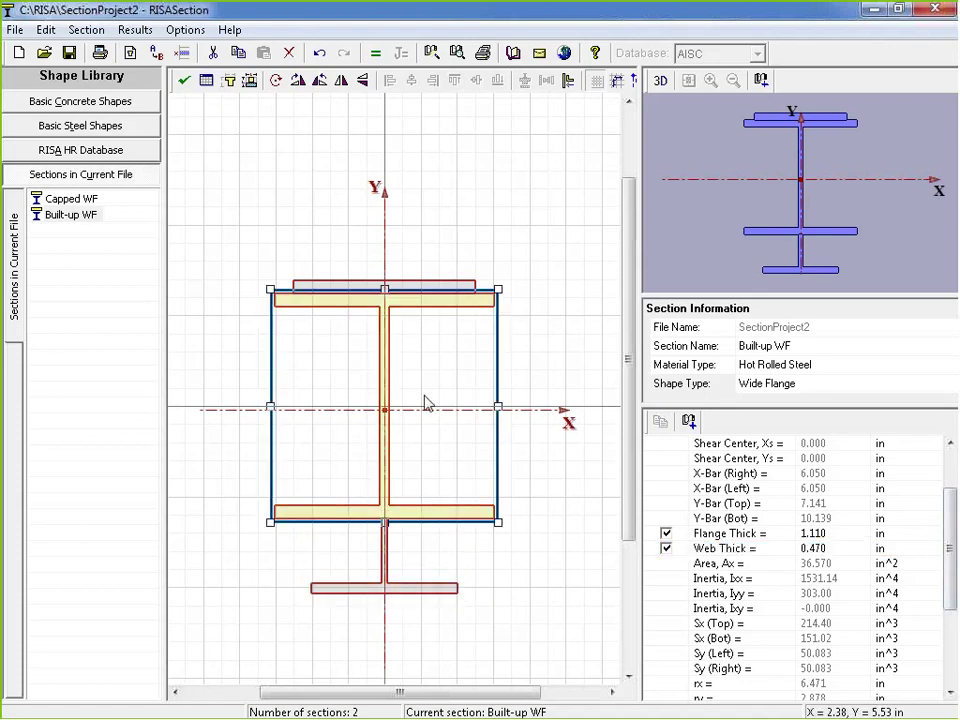
pyautogui.click(390, 563)
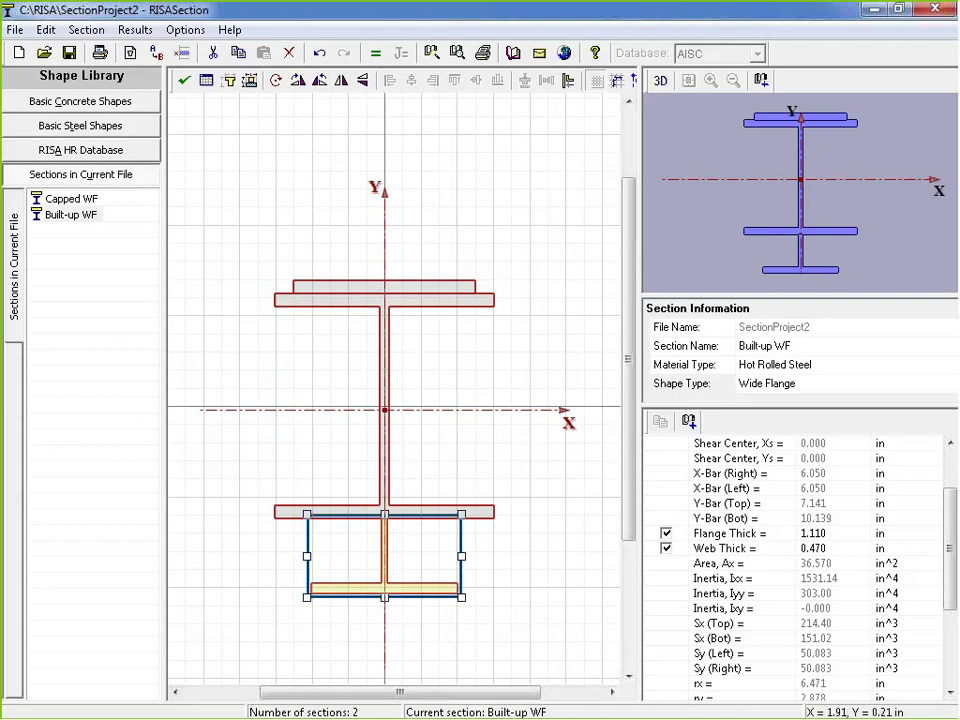
pyautogui.click(381, 375)
pyautogui.doubleClick(381, 375)
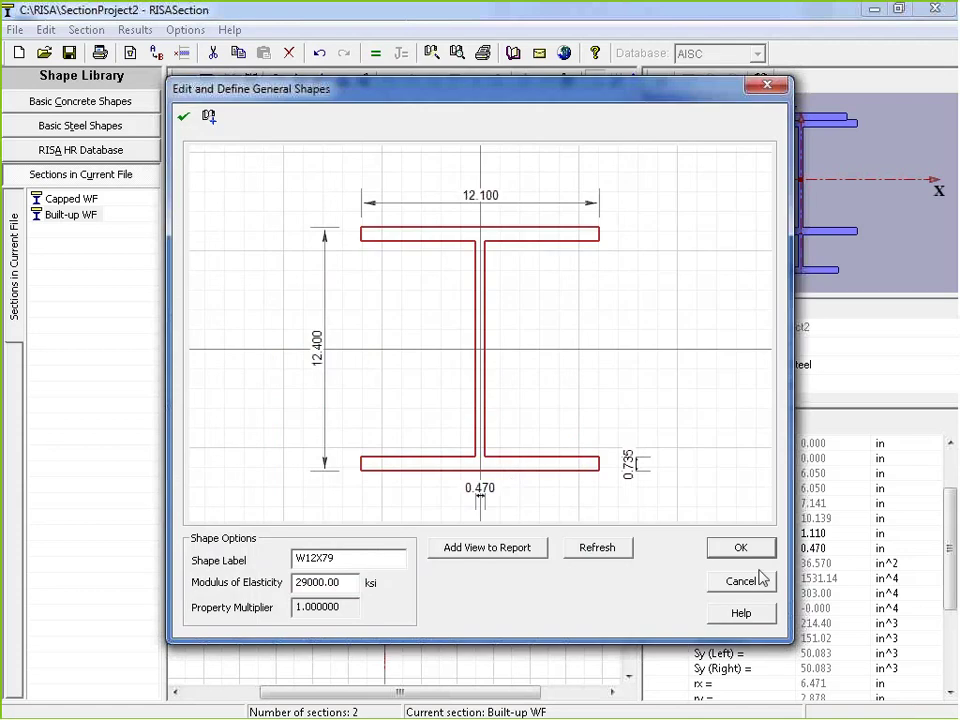
pyautogui.click(750, 583)
# Step: Examine the remaining Built-up WF properties, including rT, the plastic moduli, Torsional J and the warping properties
pyautogui.moveTo(945, 549); pyautogui.dragTo(948, 612)
pyautogui.click(760, 606)
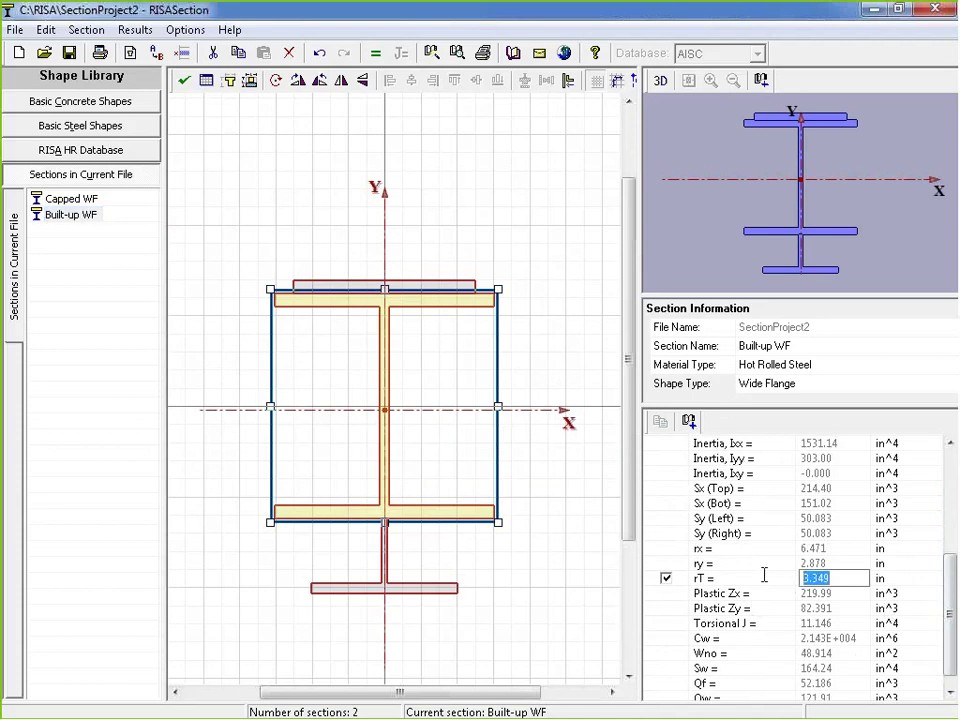
pyautogui.moveTo(941, 600); pyautogui.dragTo(943, 614)
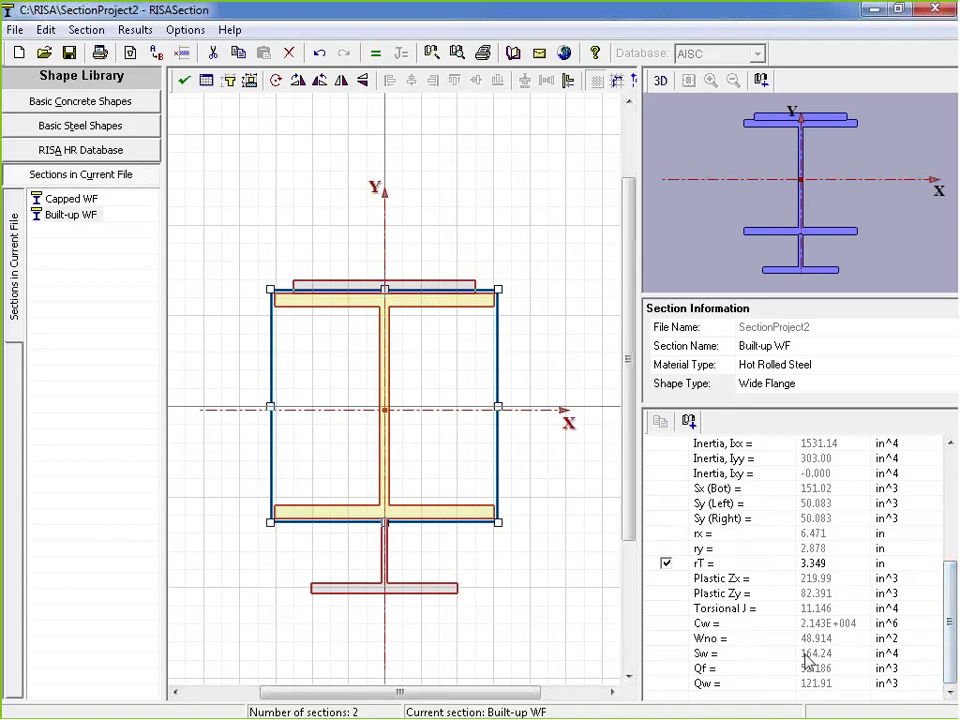
pyautogui.click(815, 610)
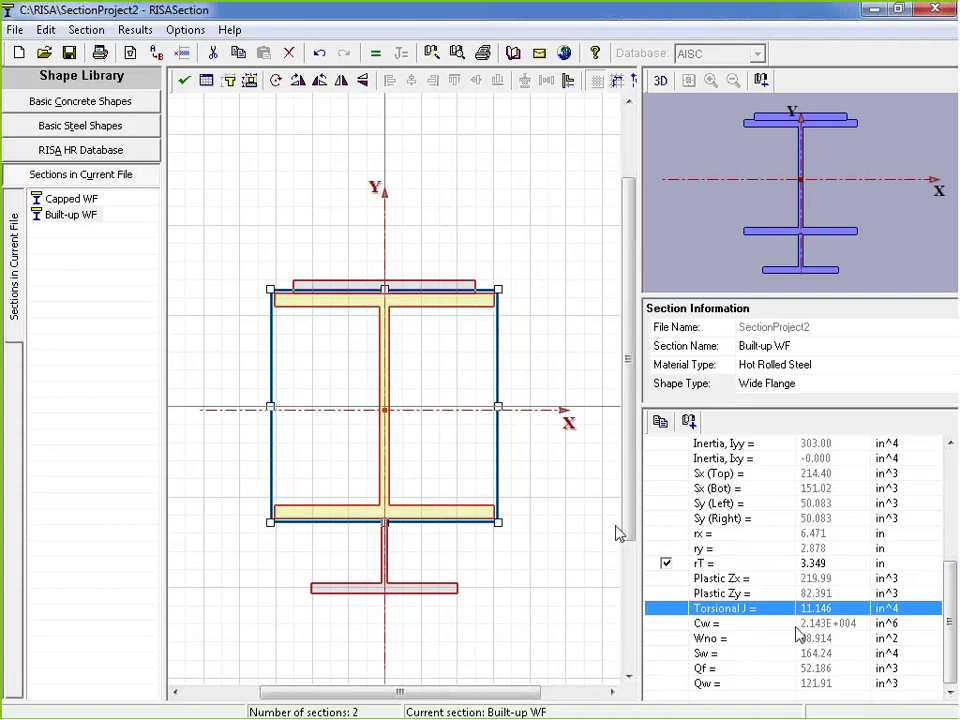
# Step: Add a new section to the project and rename it Capped Channel
pyautogui.click(561, 500)
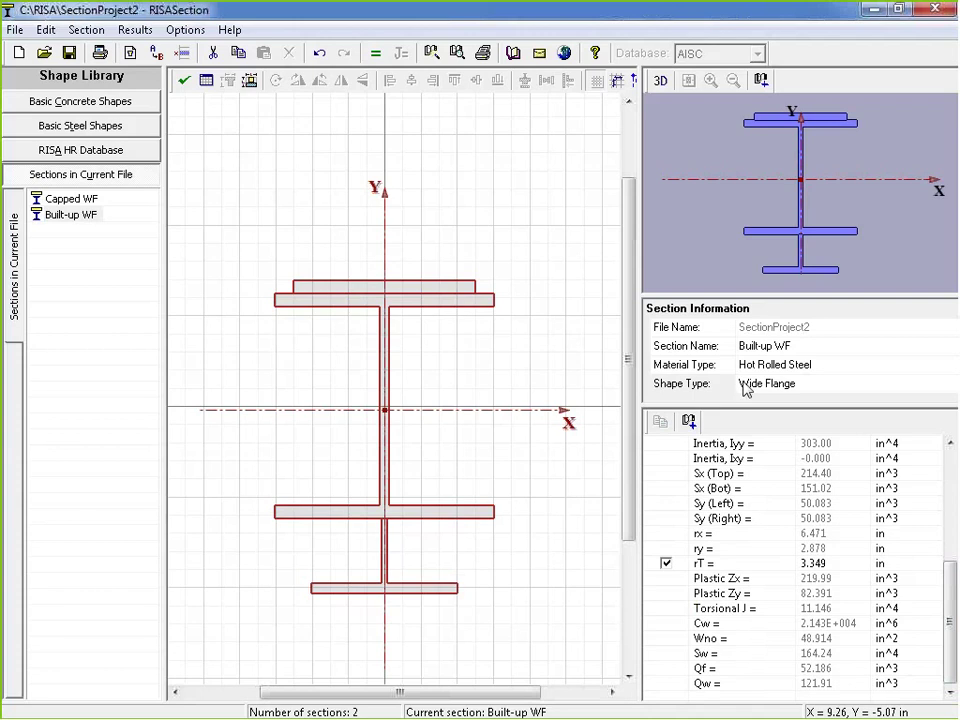
pyautogui.click(90, 216)
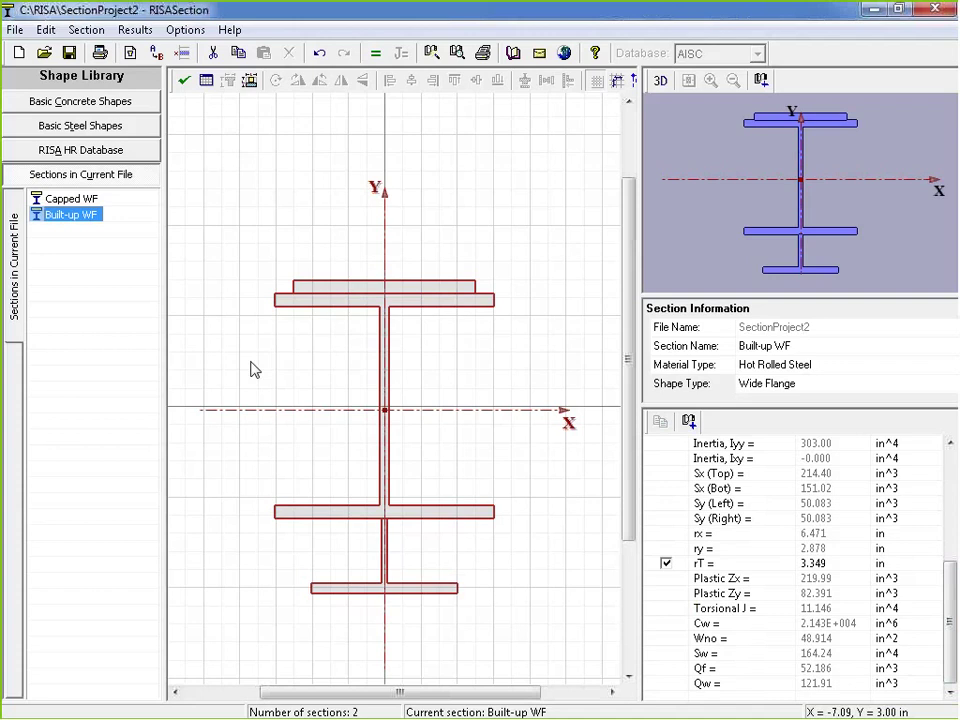
pyautogui.click(132, 57)
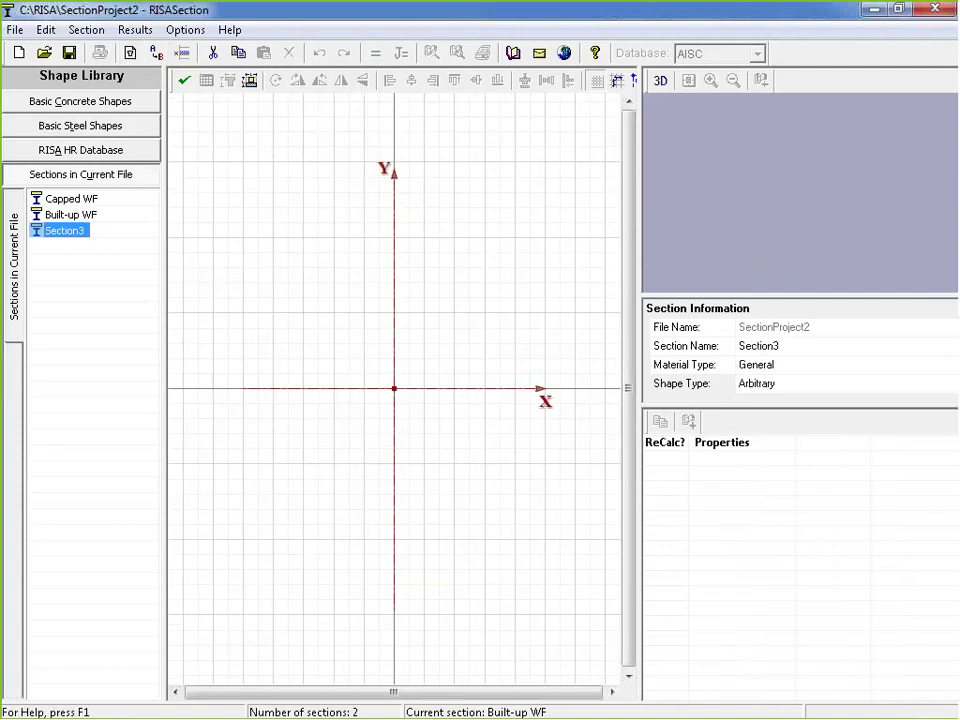
pyautogui.rightClick(60, 232)
pyautogui.click(118, 240)
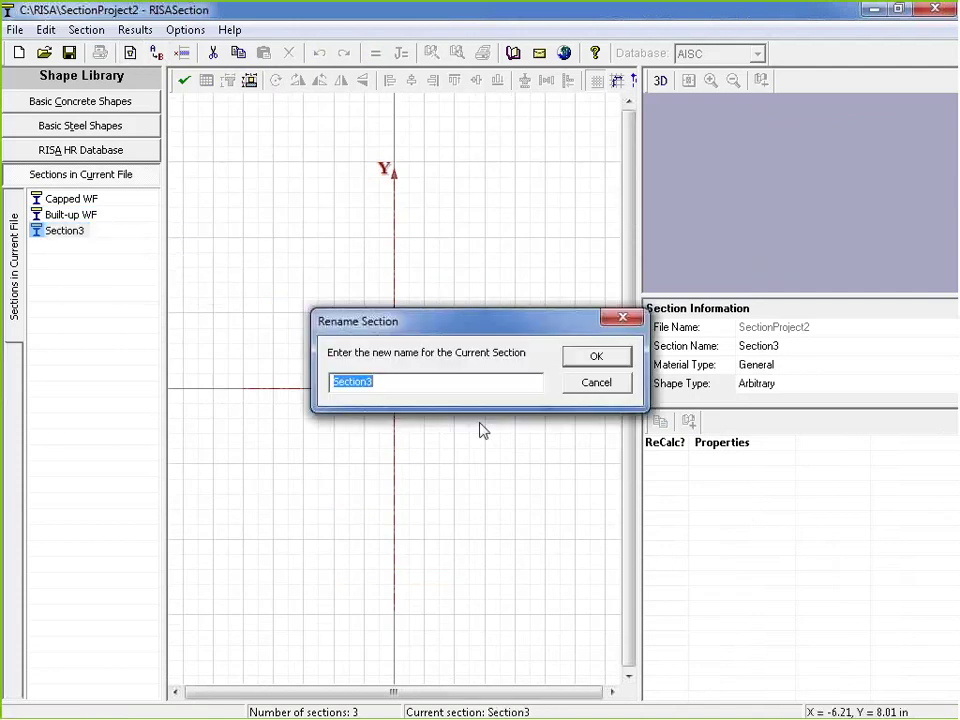
pyautogui.write('Capped C')
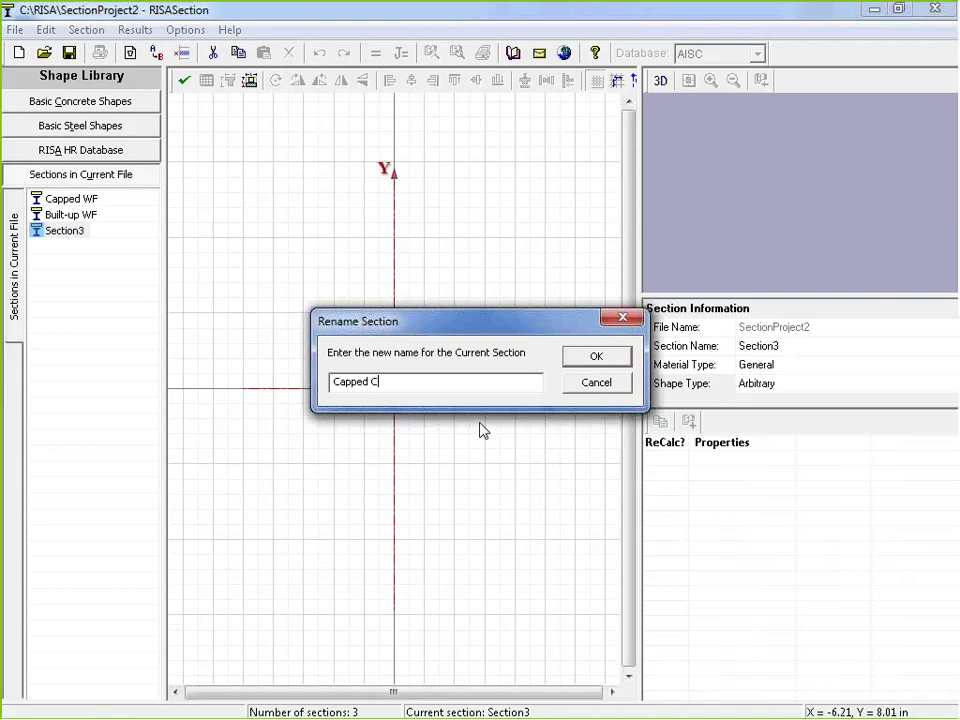
pyautogui.write('hannel')
pyautogui.press('Return')
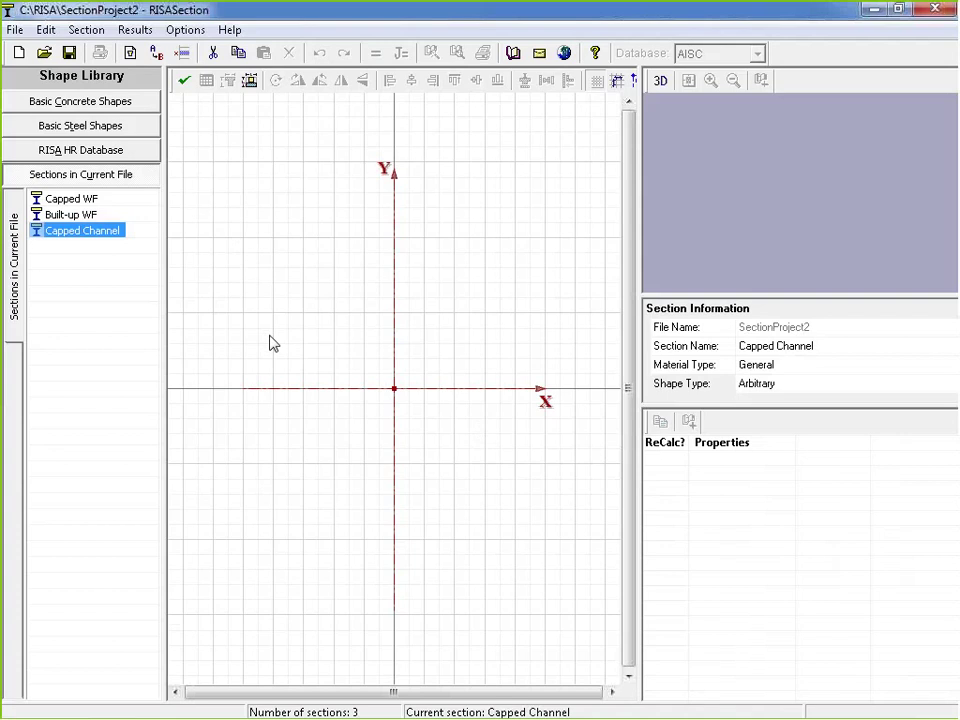
# Step: Insert a C8X13.7 channel from the AISC hot-rolled shape database into the Capped Channel section
pyautogui.click(105, 150)
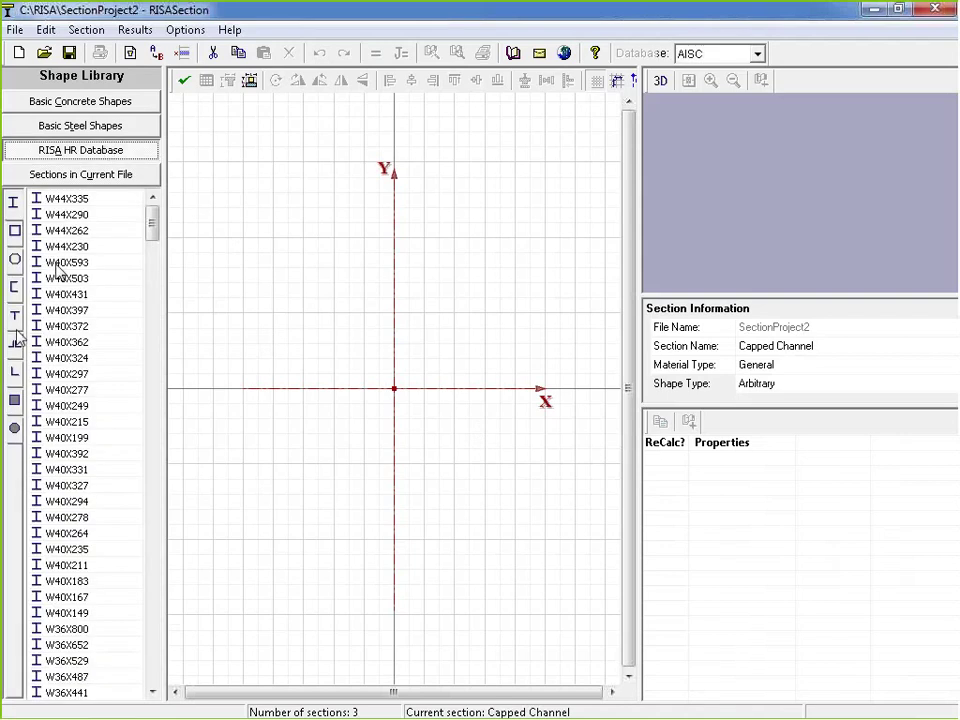
pyautogui.click(13, 287)
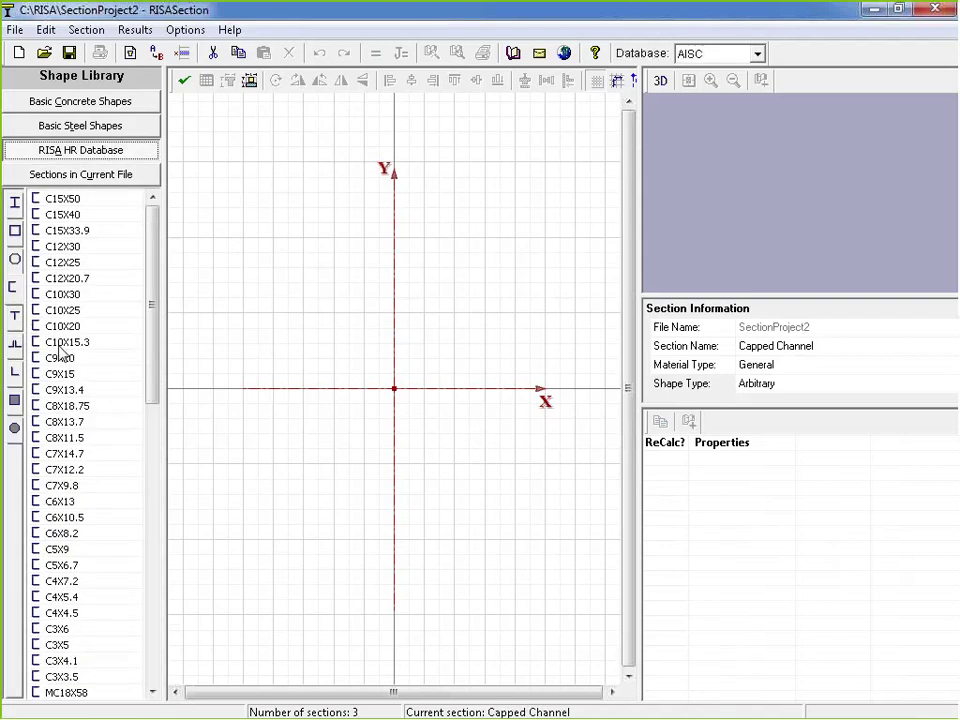
pyautogui.moveTo(154, 268); pyautogui.dragTo(157, 302)
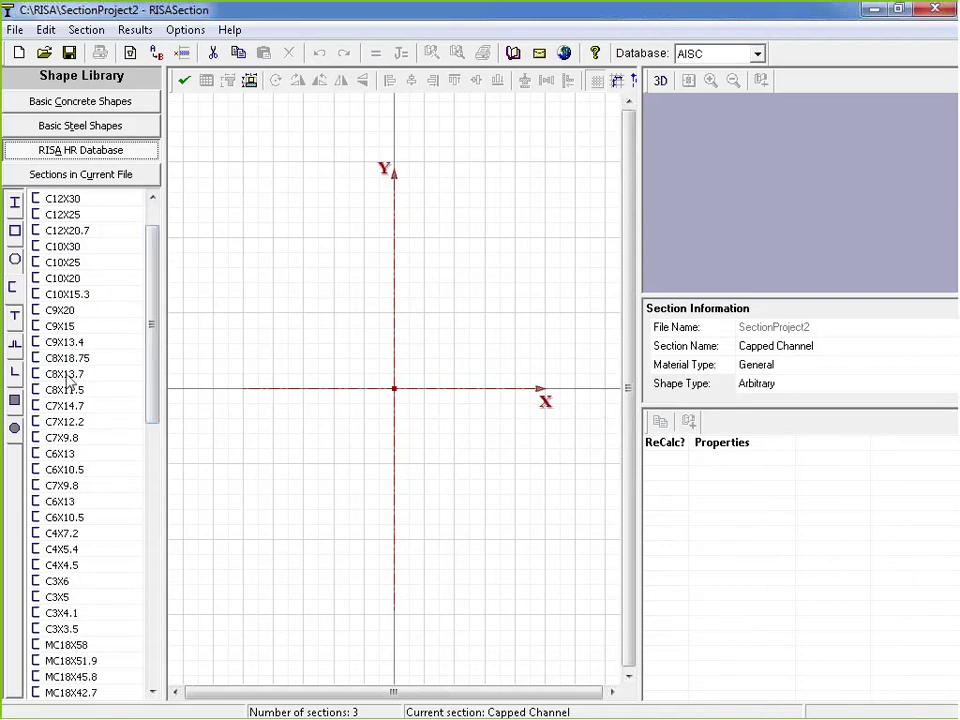
pyautogui.click(66, 375)
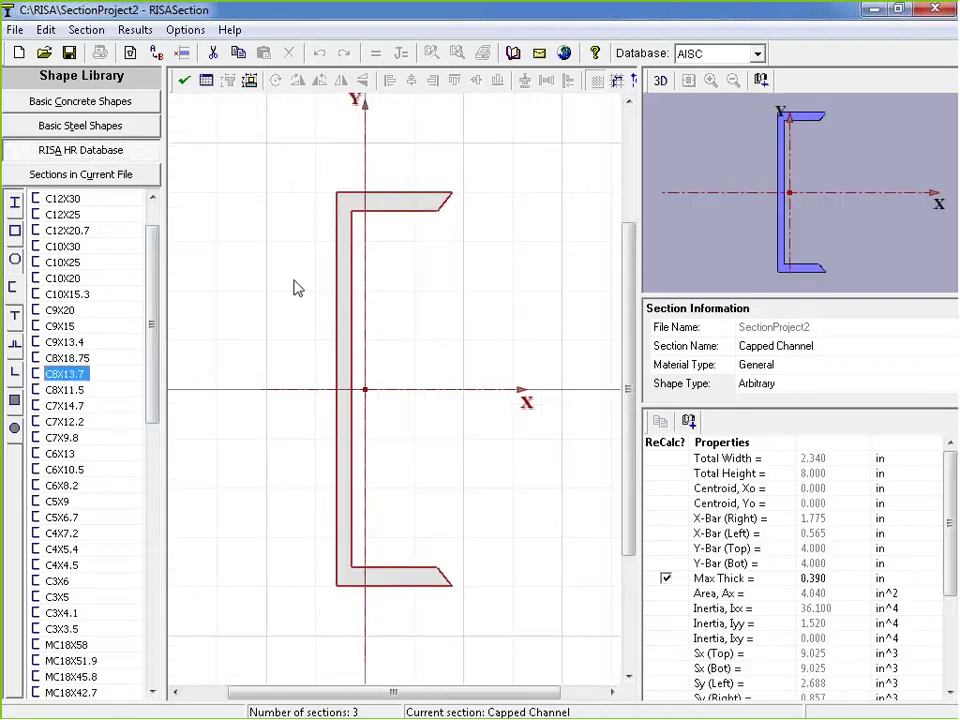
# Step: Duplicate the C8X13.7 channel within the section by copying and pasting it
pyautogui.click(352, 362)
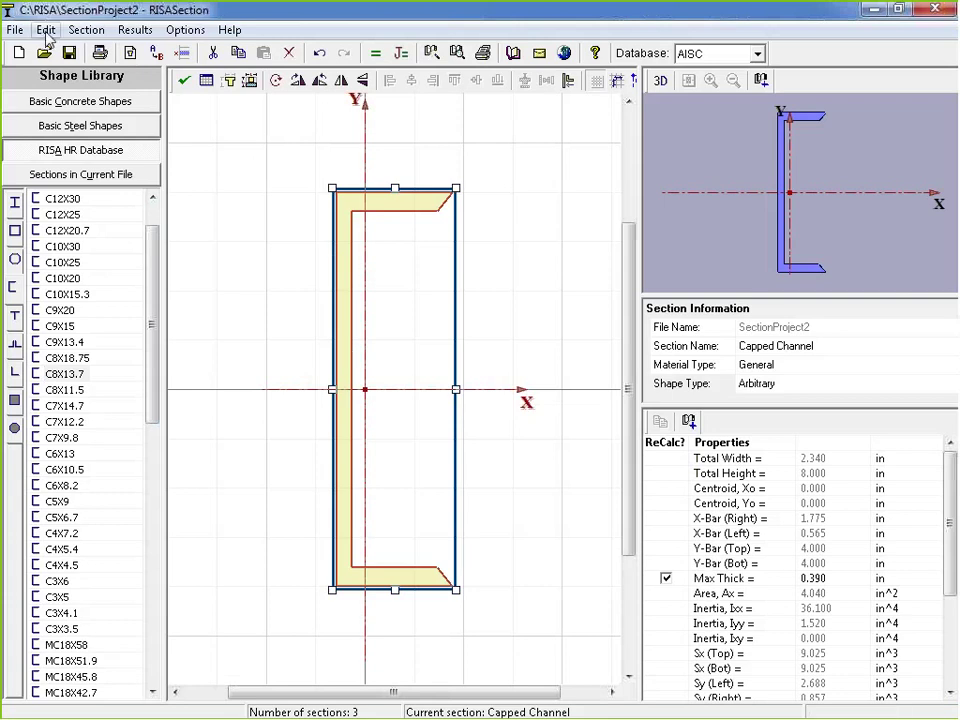
pyautogui.click(240, 55)
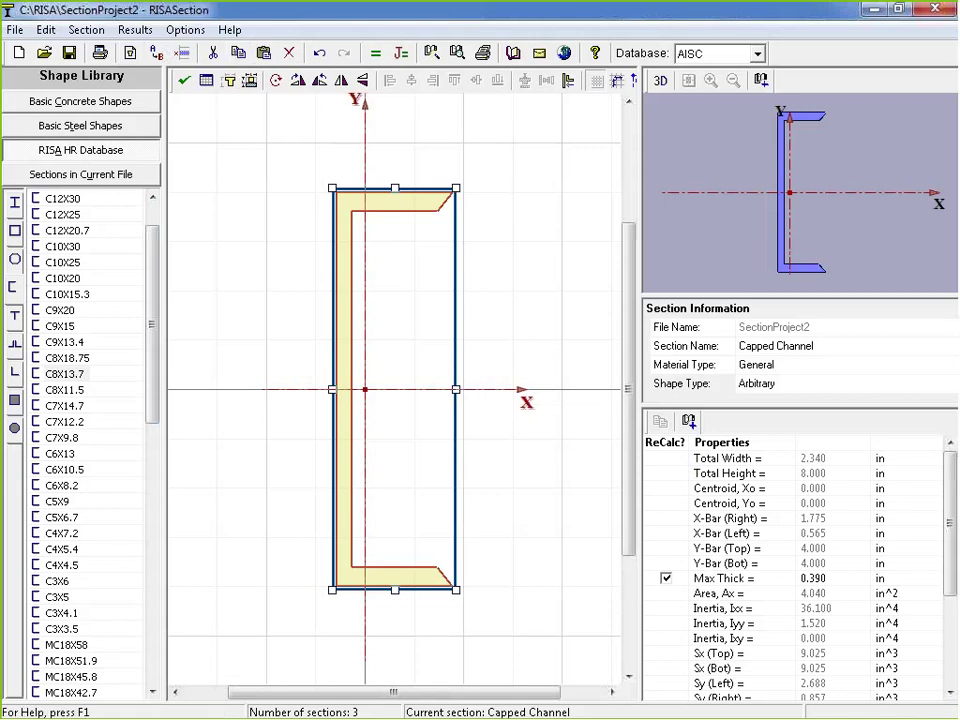
pyautogui.click(264, 55)
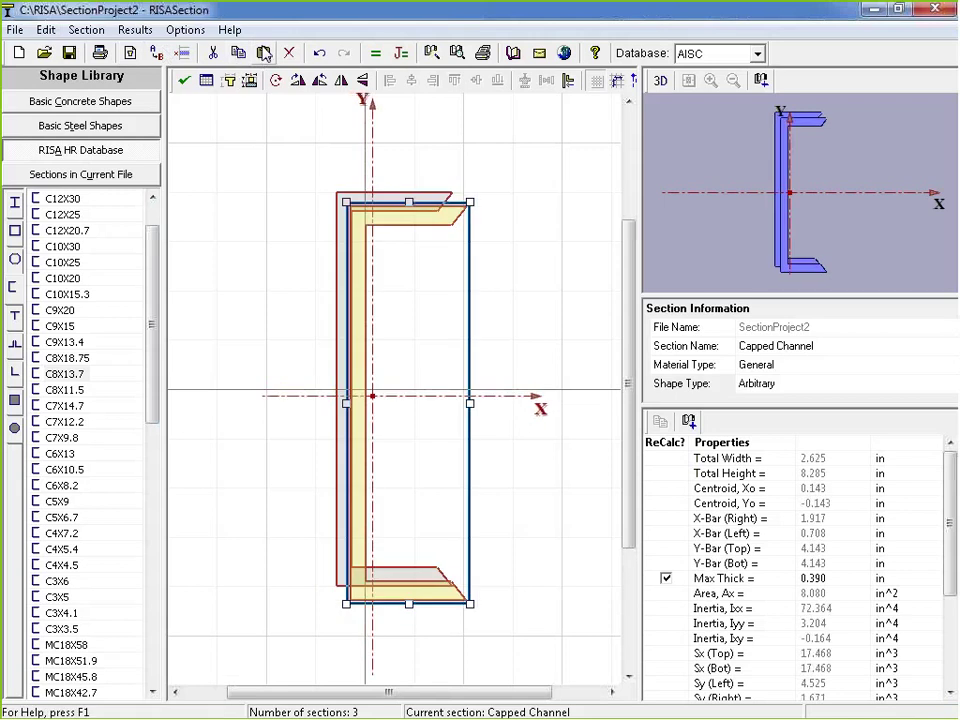
pyautogui.click(46, 30)
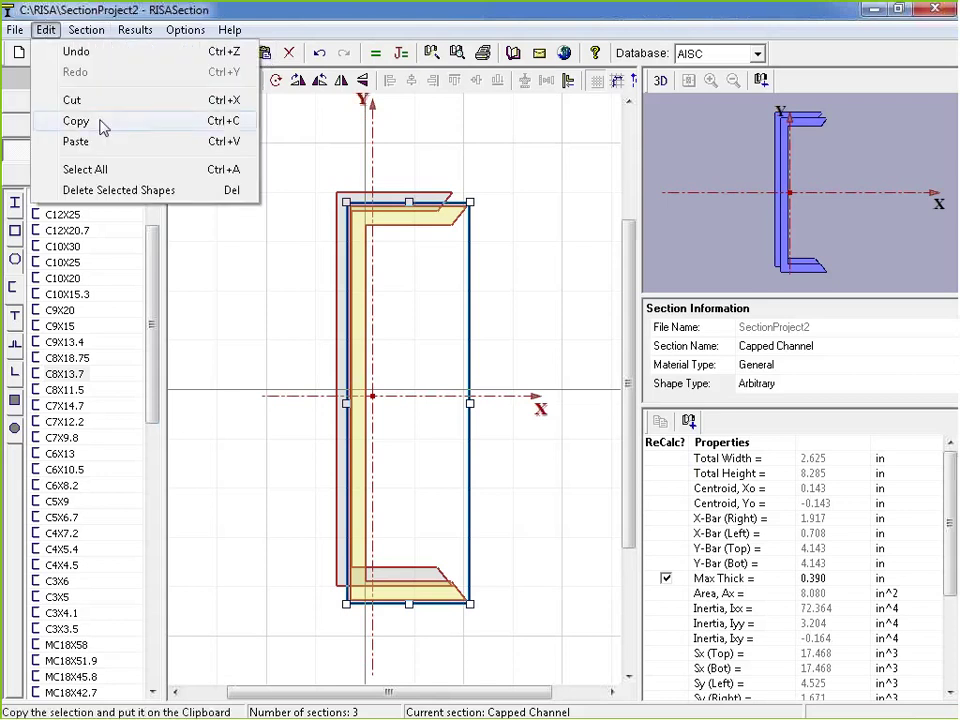
pyautogui.click(234, 147)
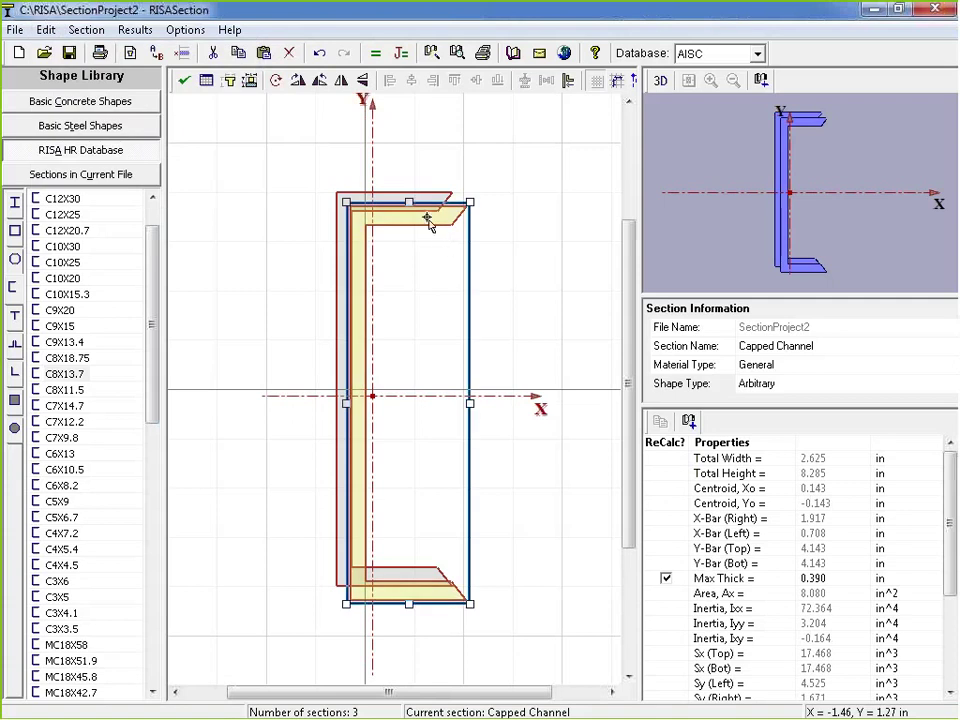
pyautogui.click(443, 240)
pyautogui.click(443, 240)
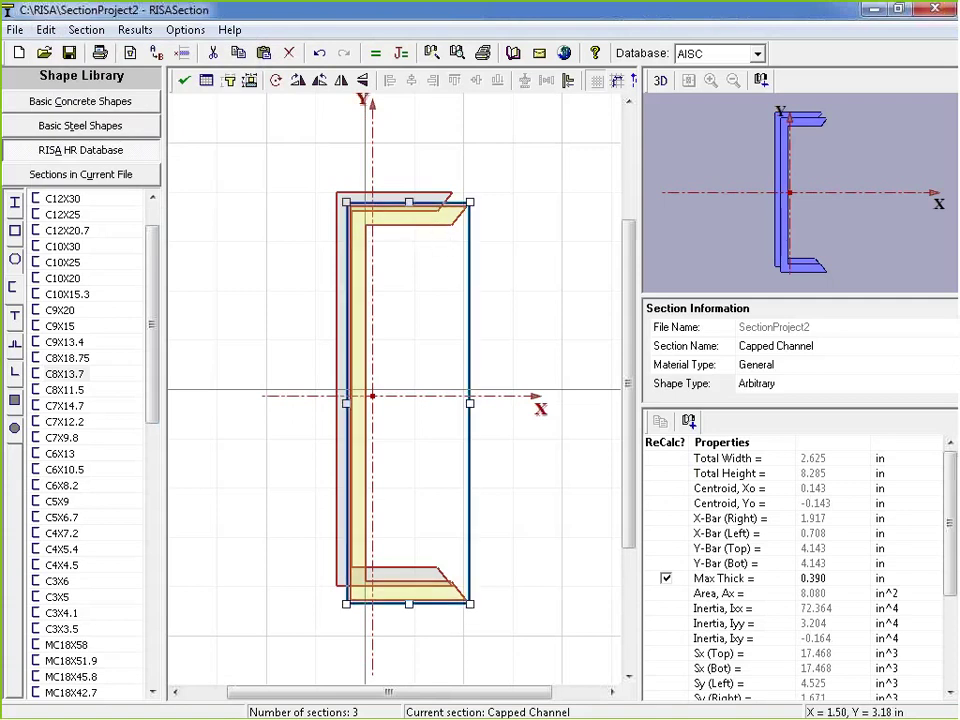
# Step: Flip the pasted channel horizontally so its flanges point toward the original channel
pyautogui.click(319, 81)
pyautogui.click(319, 81)
pyautogui.click(341, 82)
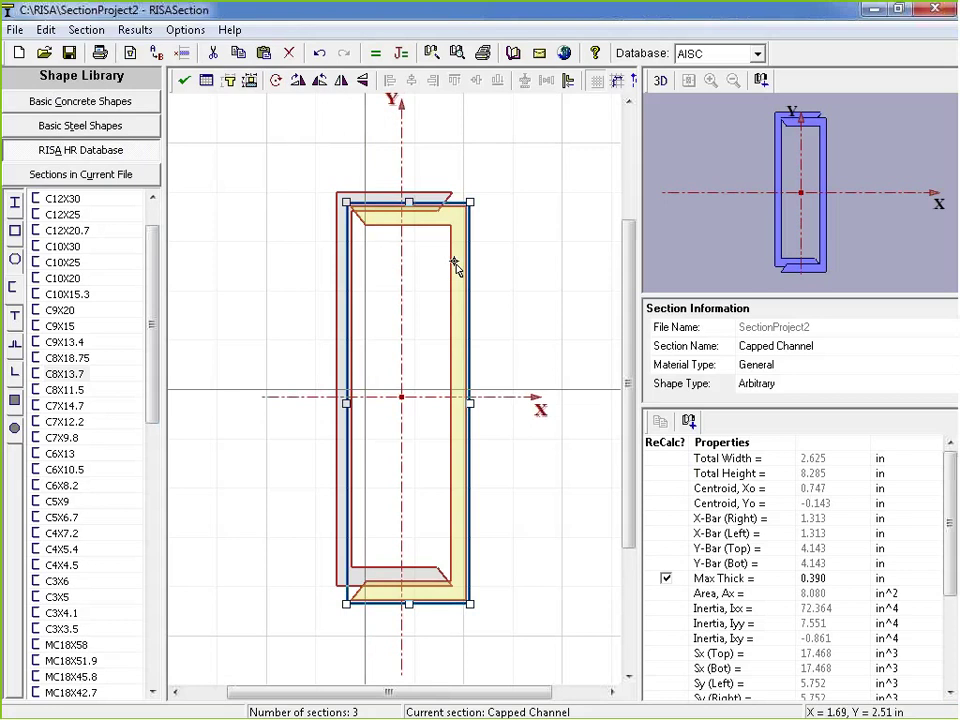
# Step: Align both channels at the same height and stack them side by side with their flange toes touching
pyautogui.hotkey('ctrl', 'a')
pyautogui.click(455, 80)
pyautogui.click(499, 81)
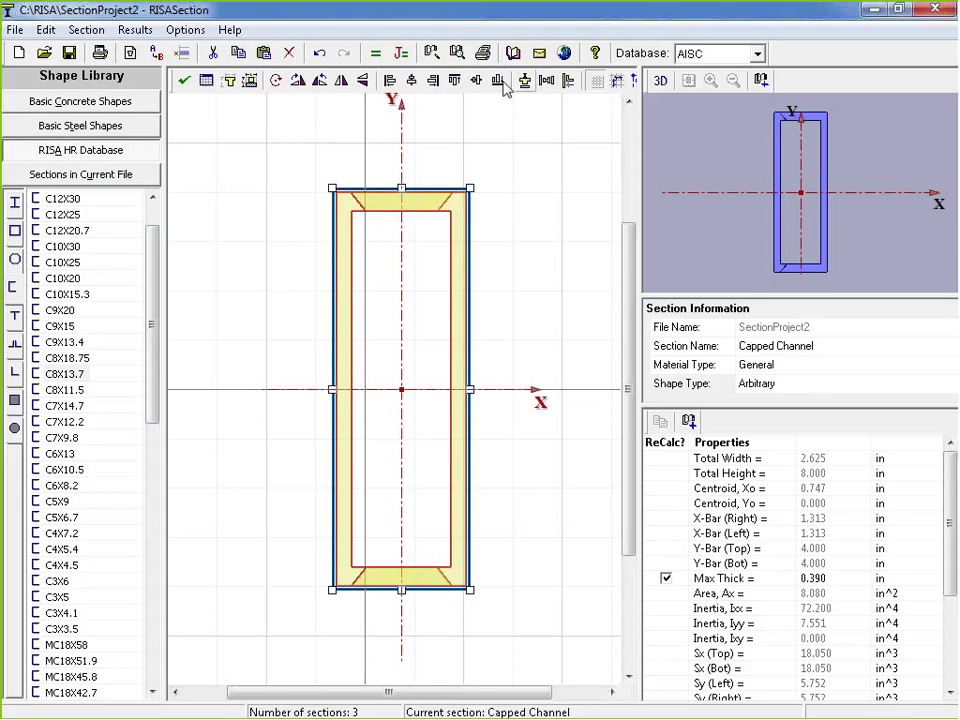
pyautogui.click(547, 81)
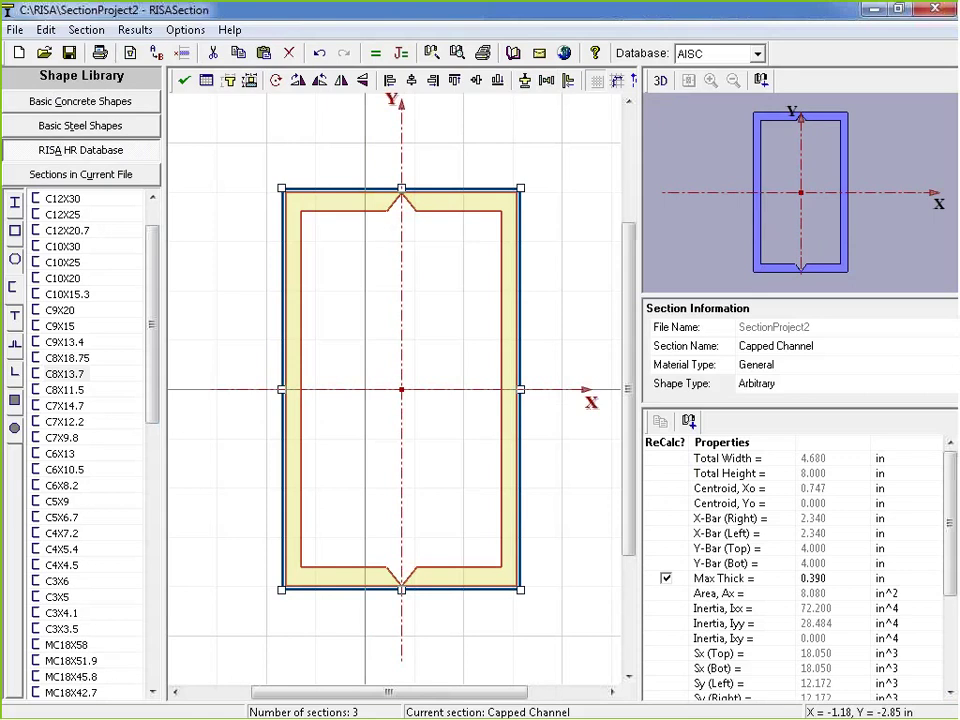
# Step: Set the Capped Channel section's material type to Hot Rolled Steel and its shape type to Tube
pyautogui.click(128, 176)
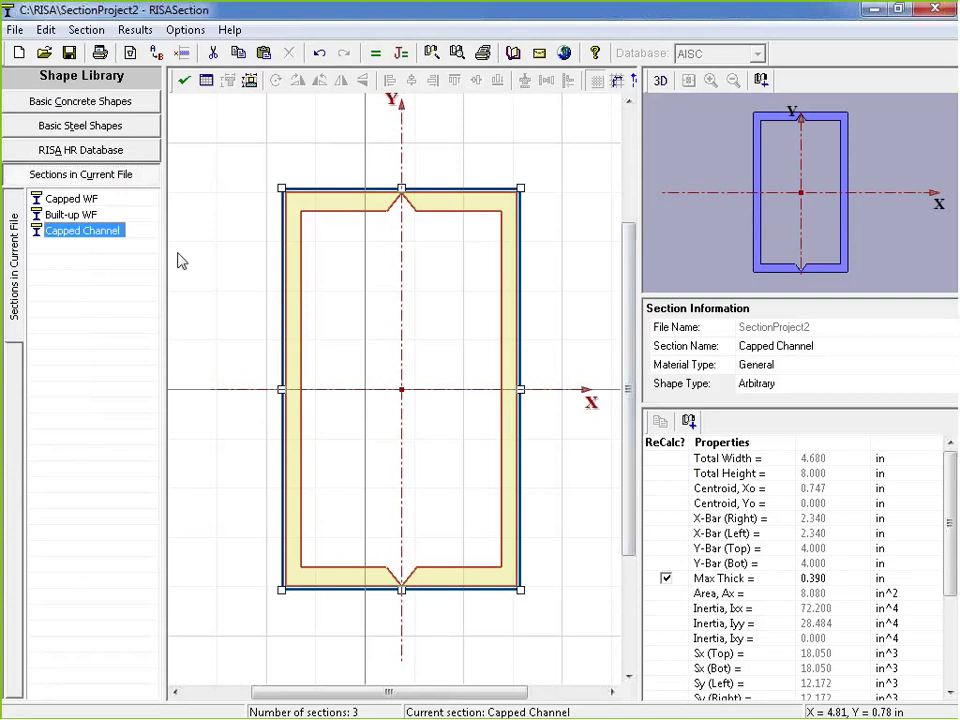
pyautogui.click(795, 367)
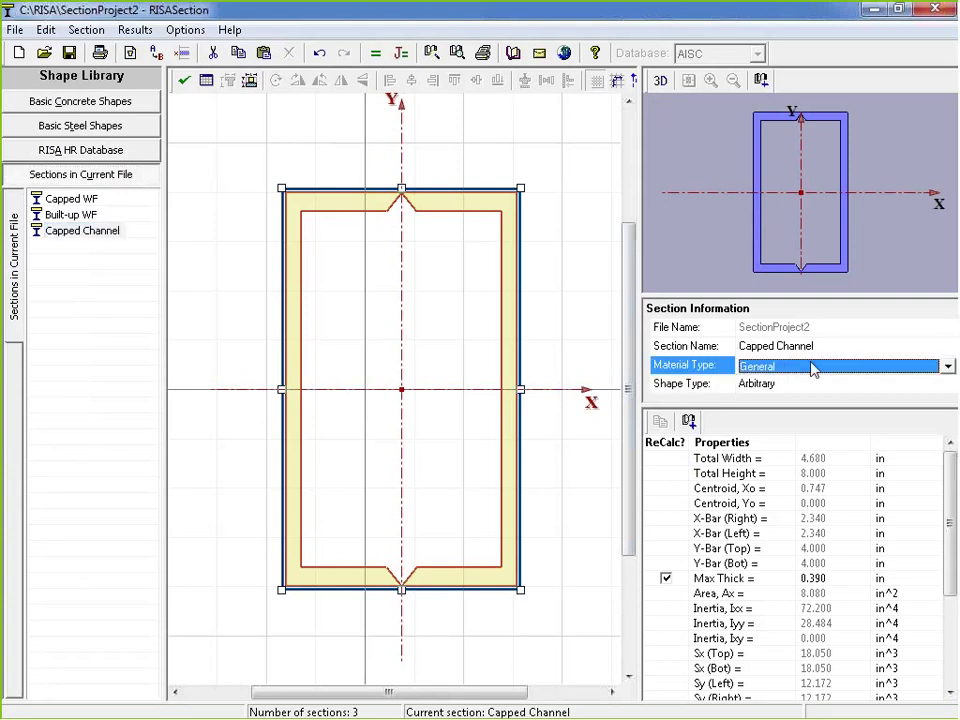
pyautogui.click(814, 370)
pyautogui.click(810, 397)
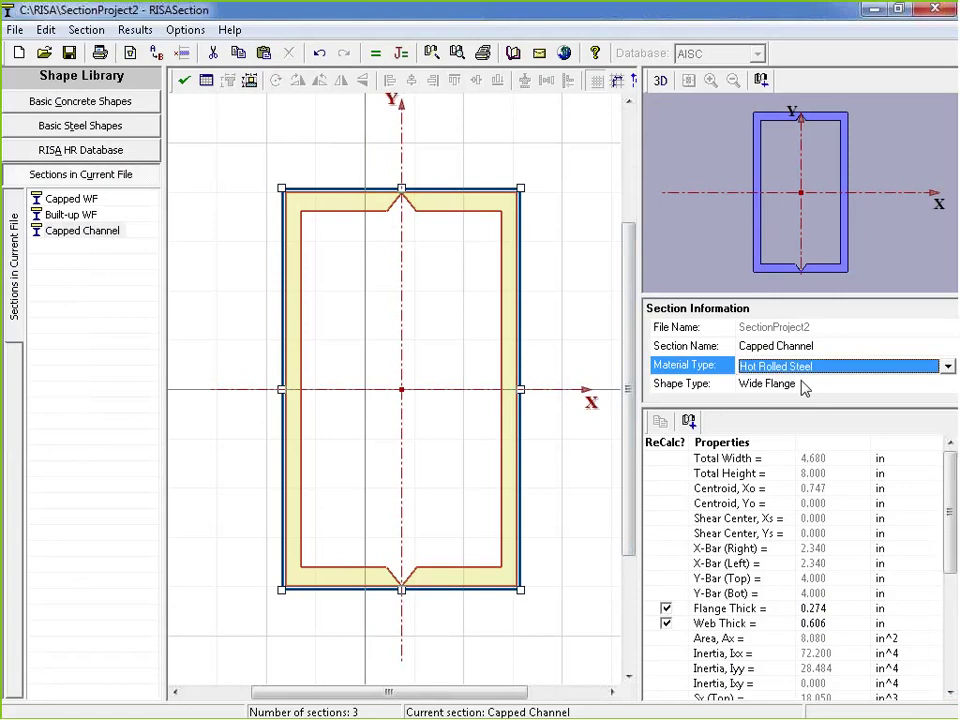
pyautogui.click(829, 386)
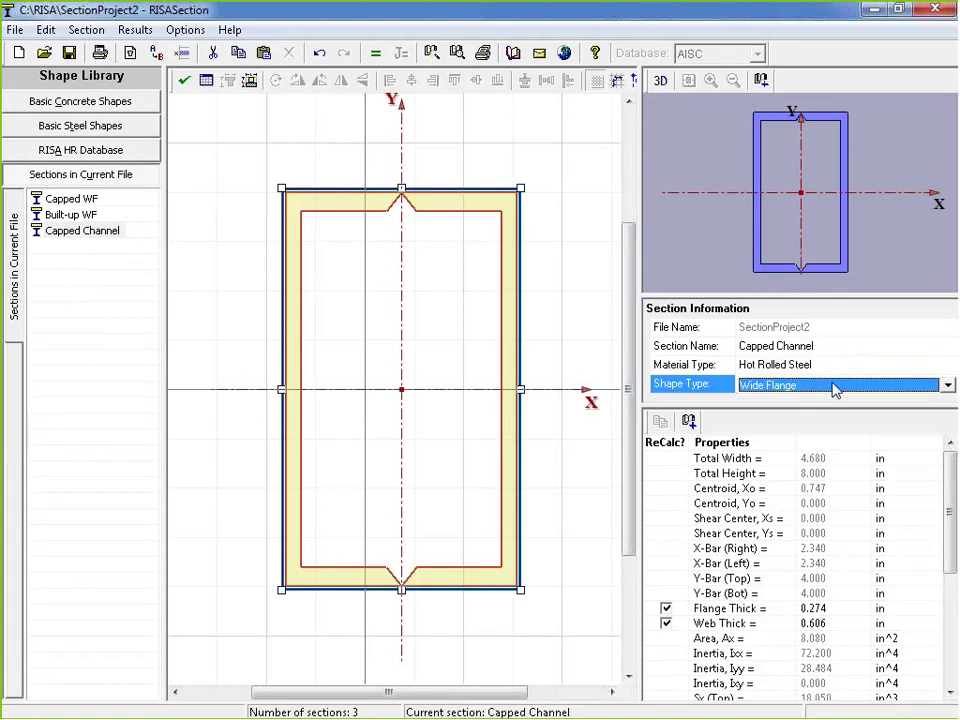
pyautogui.click(835, 388)
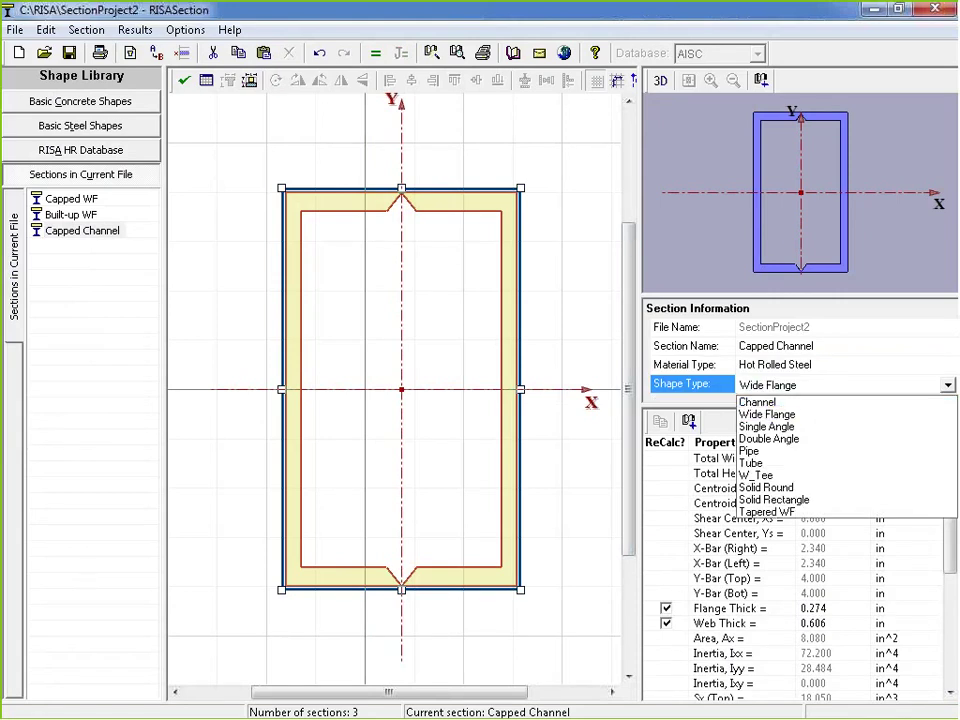
pyautogui.click(788, 465)
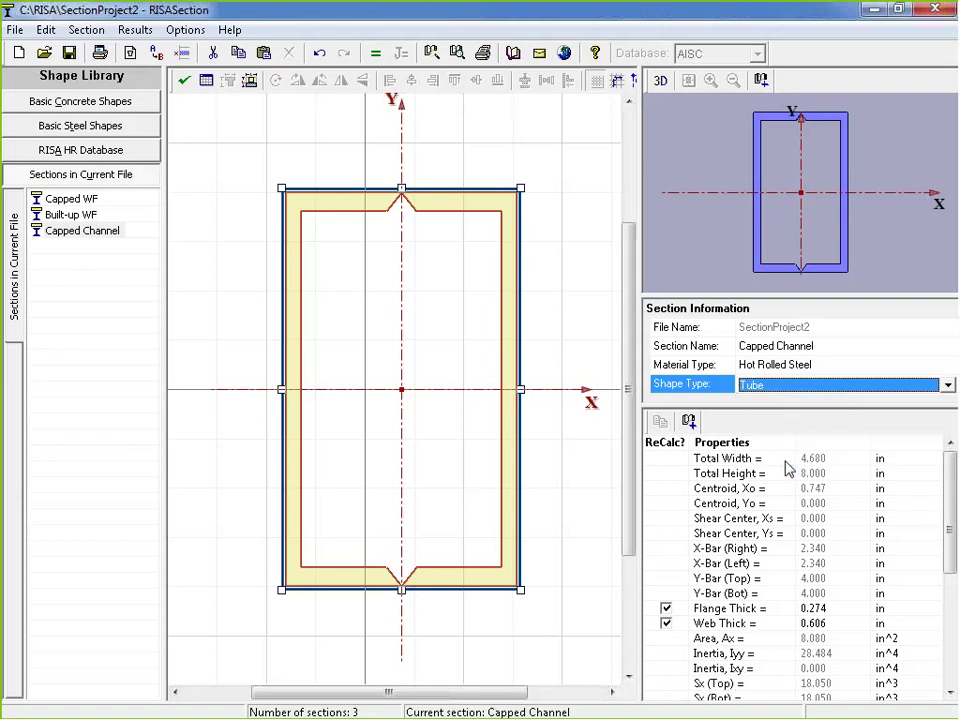
# Step: Examine the calculated properties of the tube section, particularly its thickness
pyautogui.scroll(-1, 949, 491)
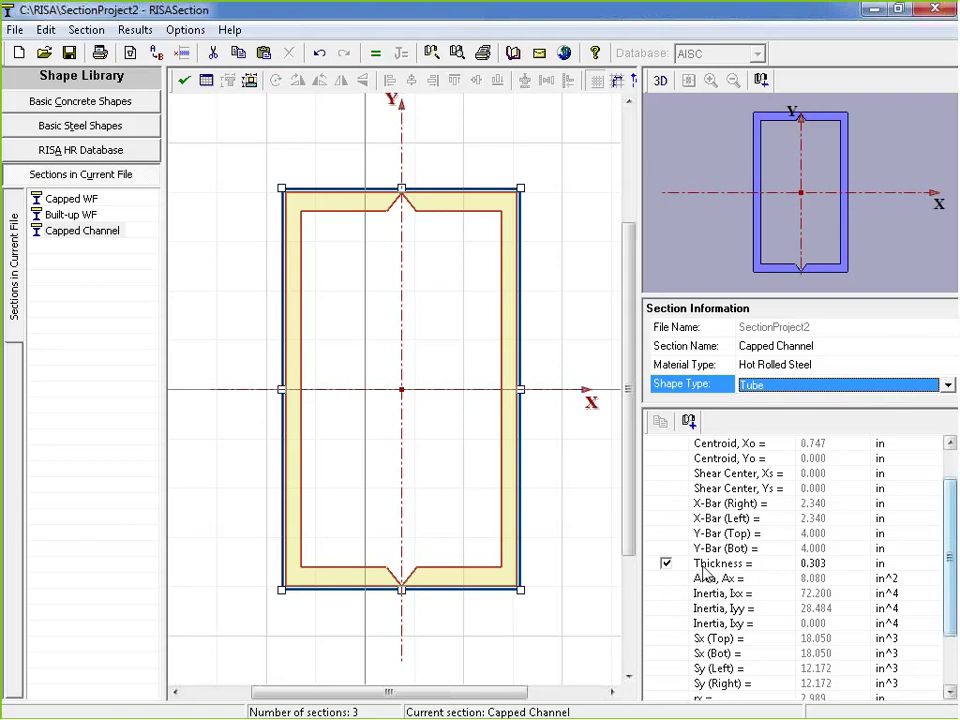
pyautogui.click(832, 566)
pyautogui.scroll(-2, 949, 561)
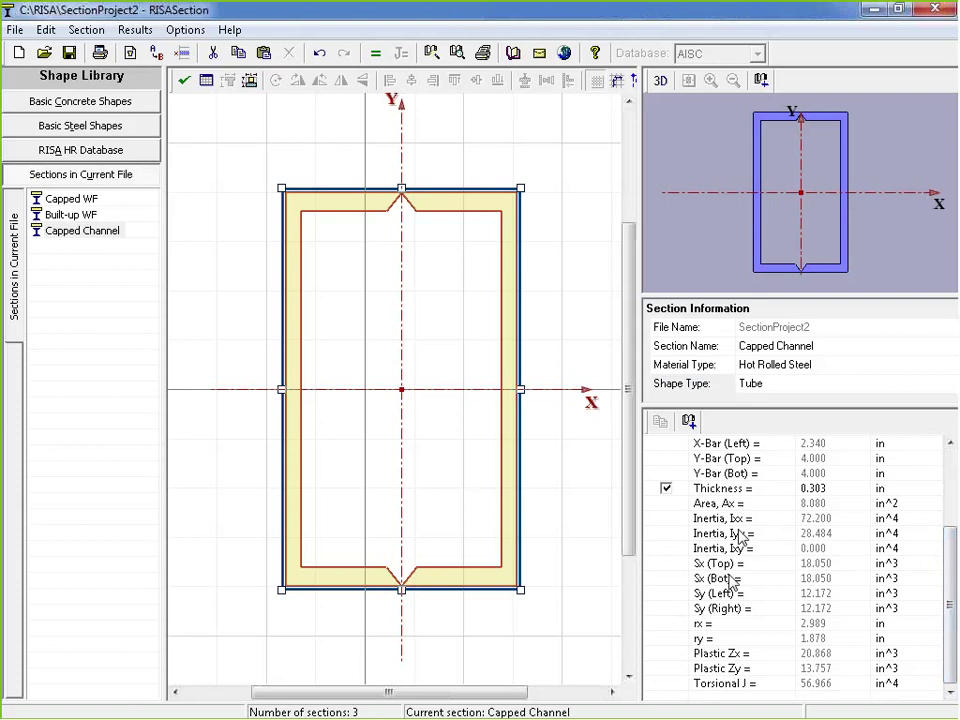
pyautogui.scroll(3, 750, 600)
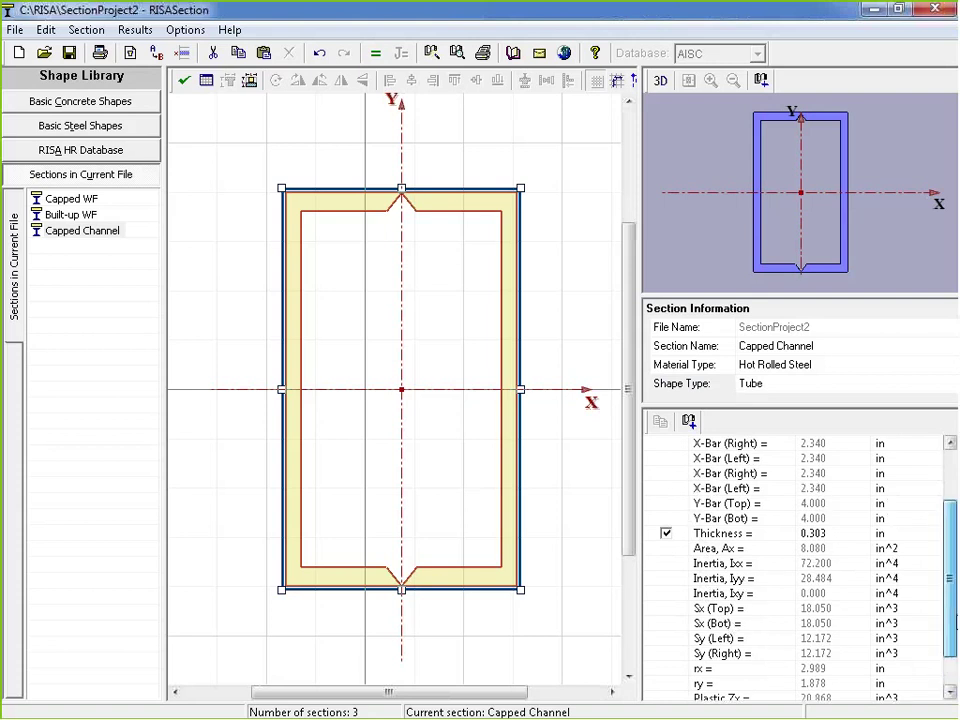
pyautogui.click(725, 608)
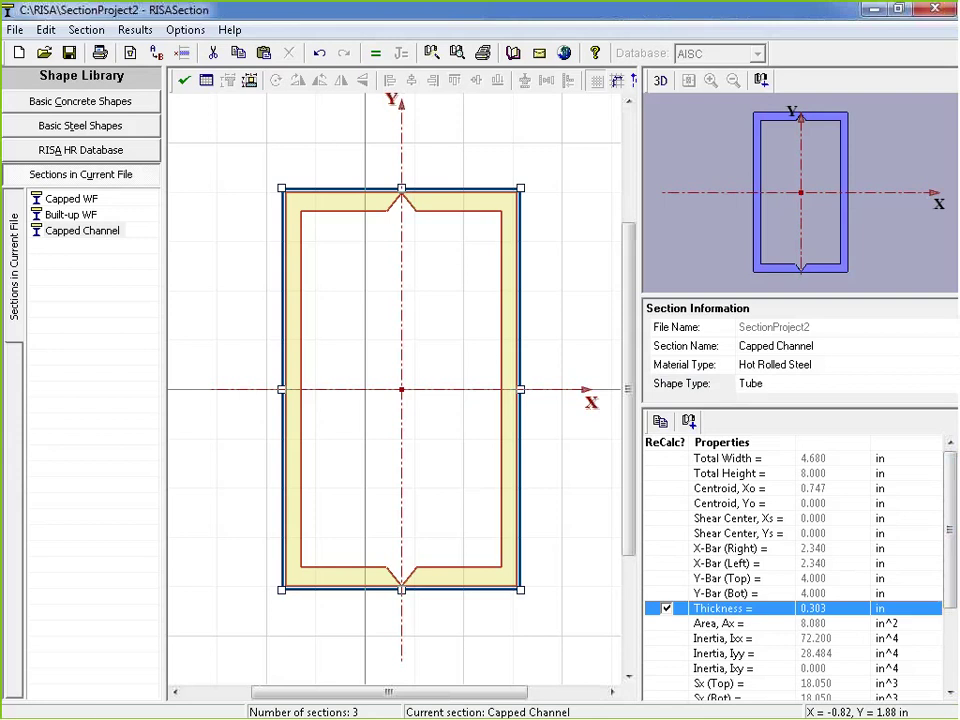
# Step: Add another new section to the project and rename it B-t-B channel
pyautogui.click(99, 52)
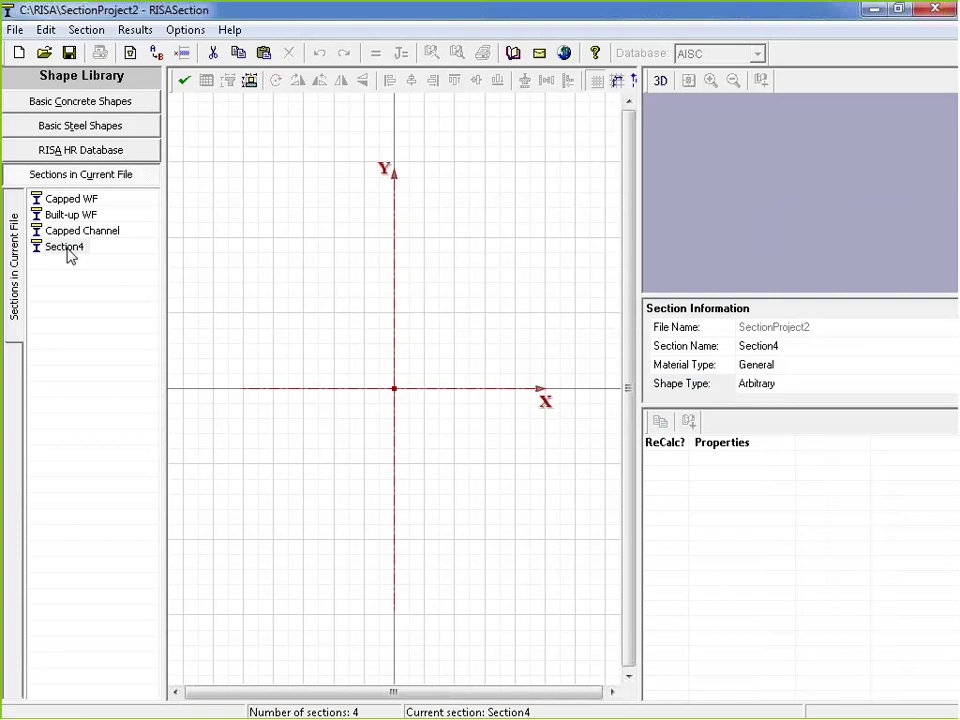
pyautogui.click(68, 250)
pyautogui.rightClick(68, 250)
pyautogui.click(124, 259)
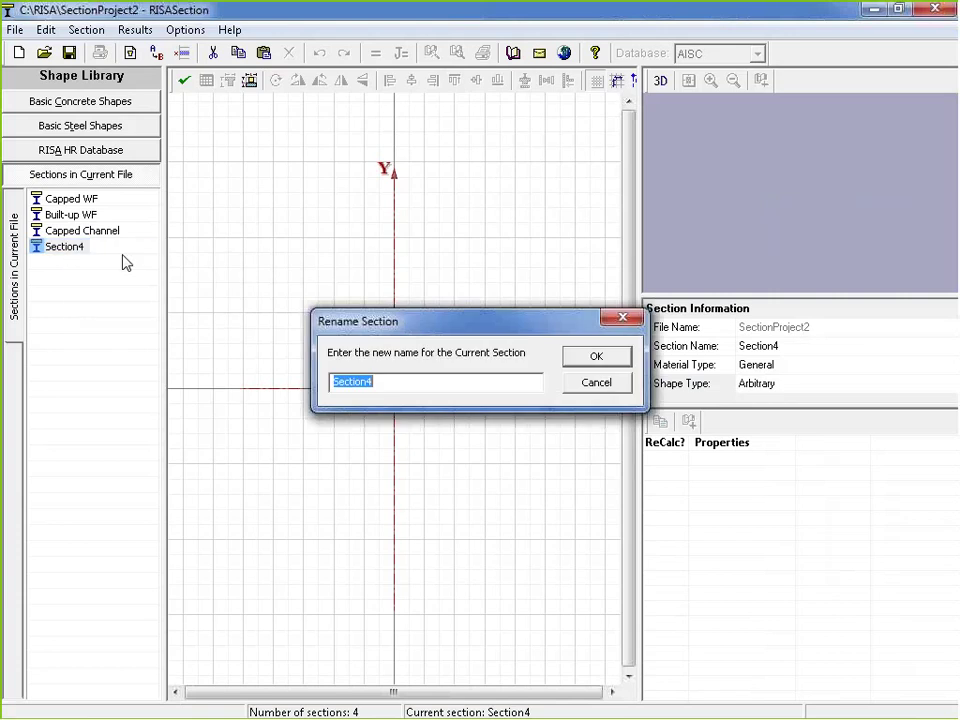
pyautogui.write('B-B')
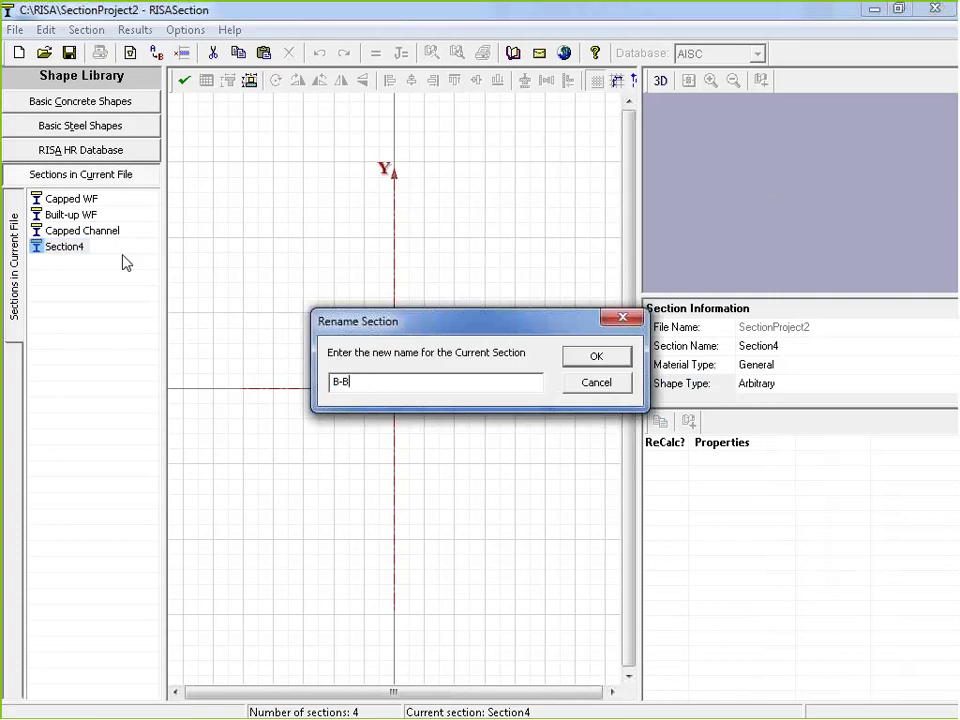
pyautogui.press('BackSpace')
pyautogui.write('t-B channel')
pyautogui.press('Return')
pyautogui.click(52, 247)
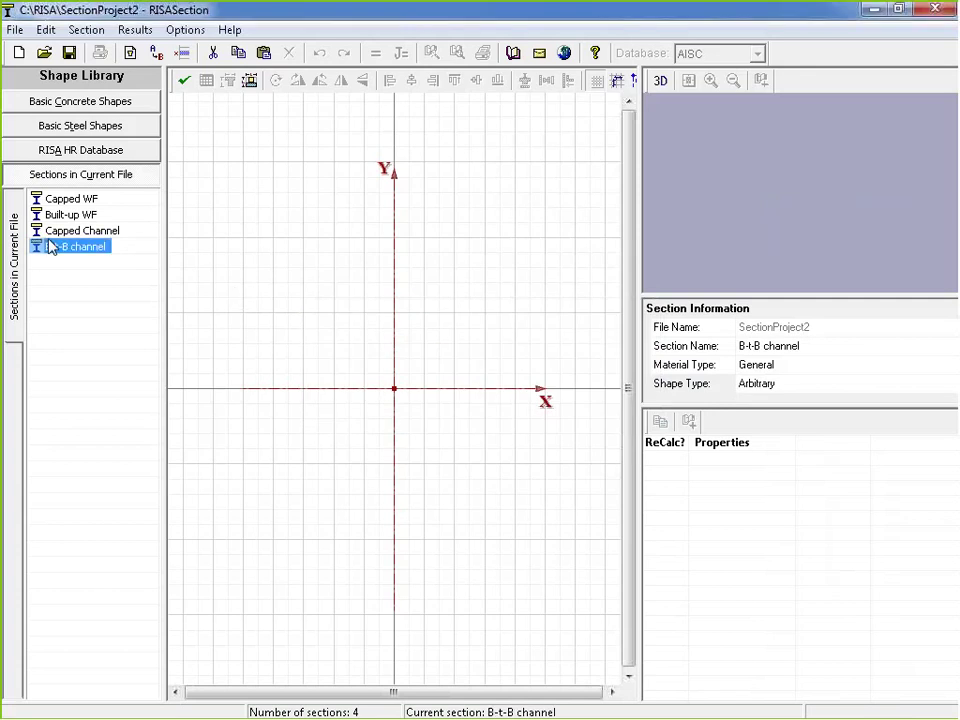
# Step: Insert a C6X8.2 channel from the hot-rolled shape database into the B-t-B channel section and select it
pyautogui.click(88, 150)
pyautogui.click(12, 287)
pyautogui.moveTo(157, 268); pyautogui.dragTo(156, 343)
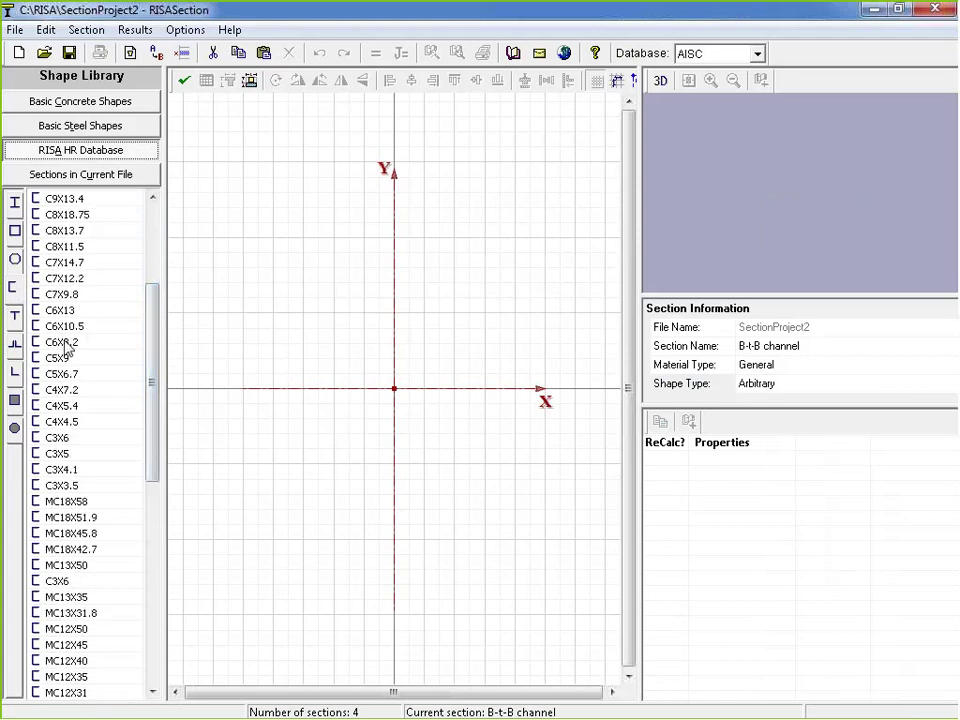
pyautogui.click(62, 342)
pyautogui.click(336, 311)
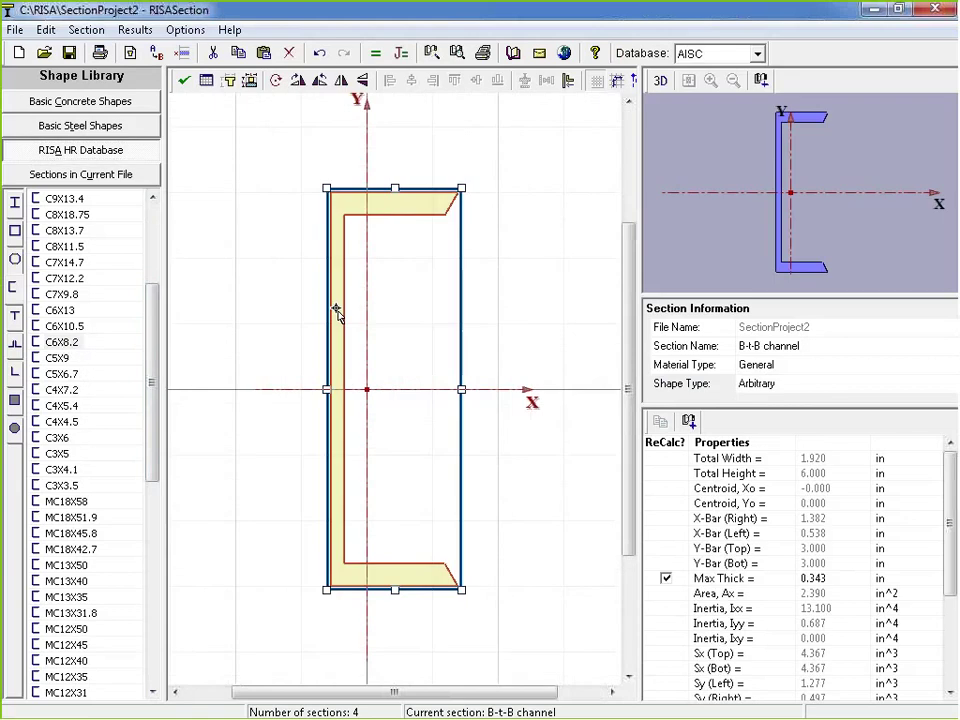
# Step: Add a copy of the C6X8.2 channel, mirror it horizontally, and position it back to back with the original
pyautogui.click(265, 54)
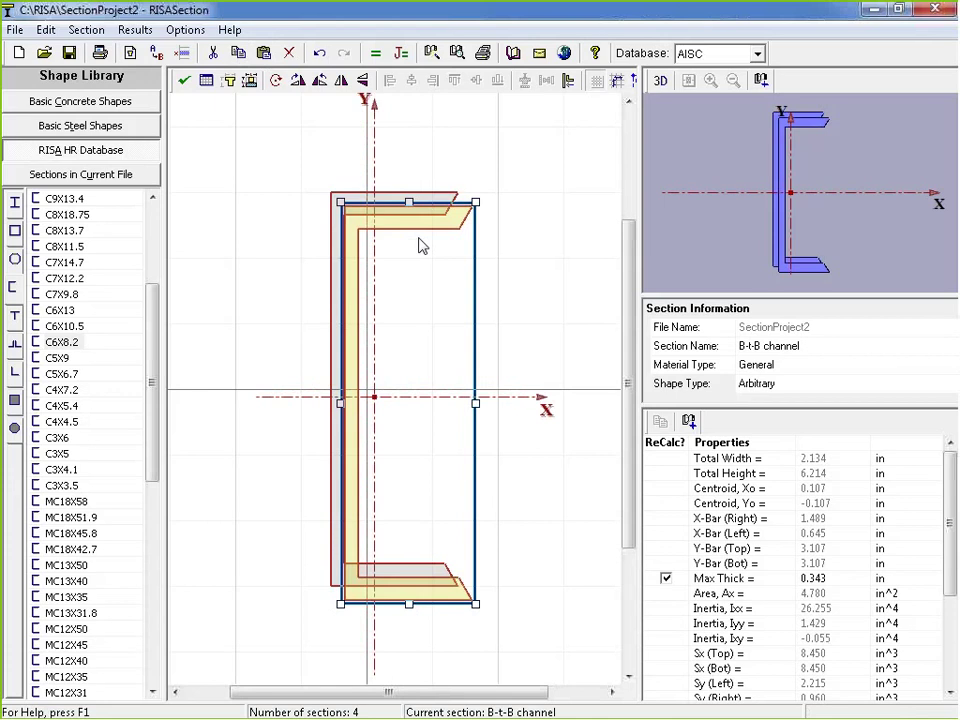
pyautogui.click(341, 81)
pyautogui.moveTo(474, 305); pyautogui.dragTo(345, 316)
pyautogui.click(201, 152)
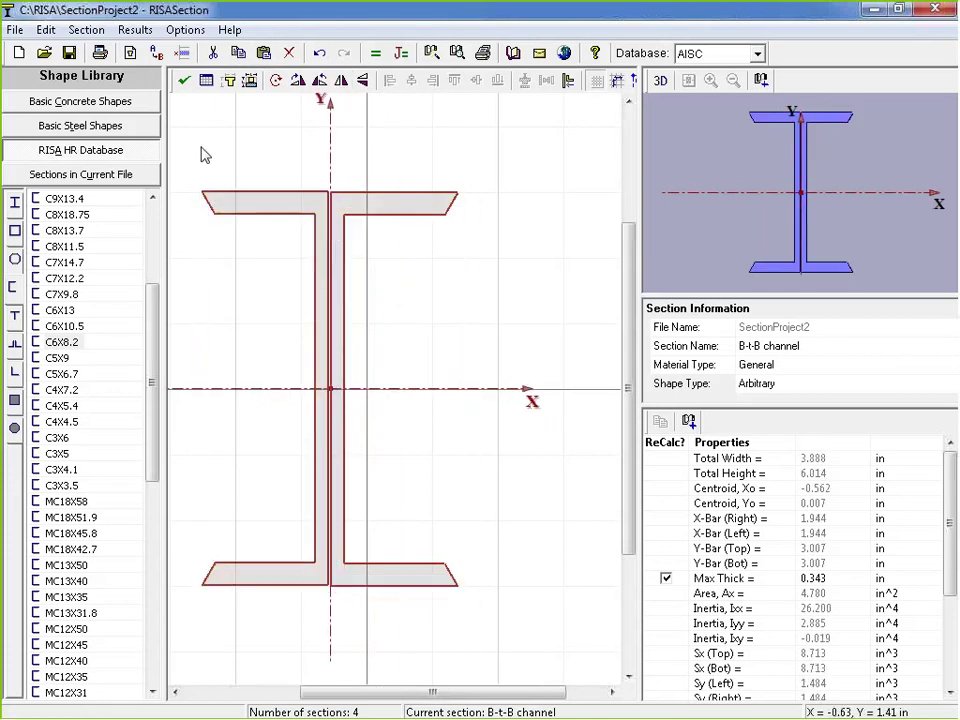
# Step: Align the top edges of both channels and close the gap so their webs touch
pyautogui.moveTo(185, 131); pyautogui.dragTo(508, 540)
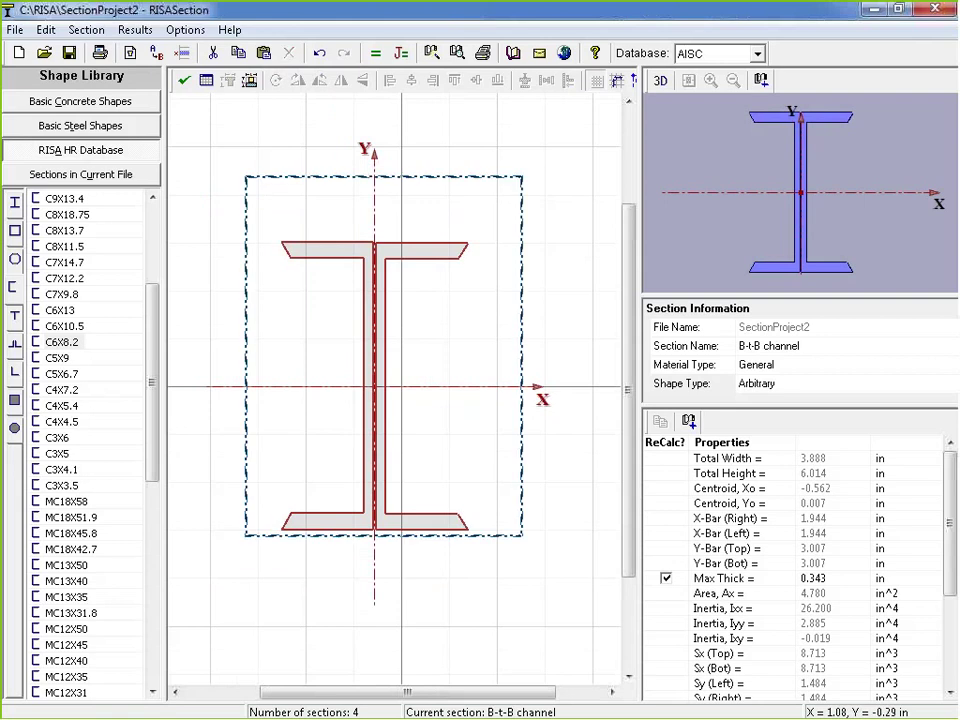
pyautogui.click(456, 82)
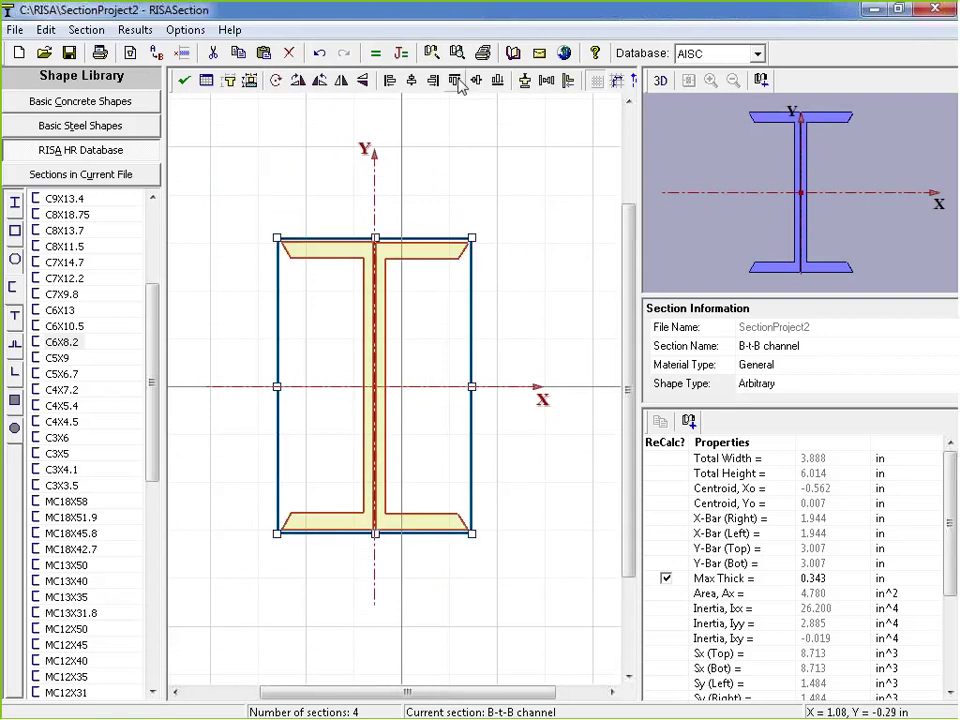
pyautogui.click(497, 82)
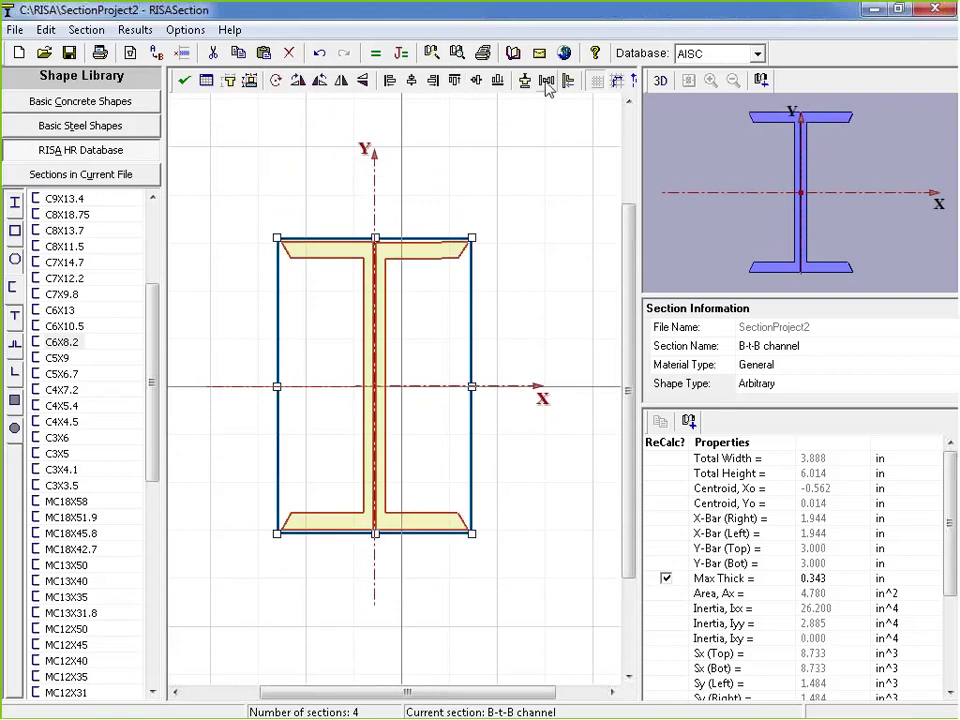
pyautogui.click(546, 80)
pyautogui.click(514, 150)
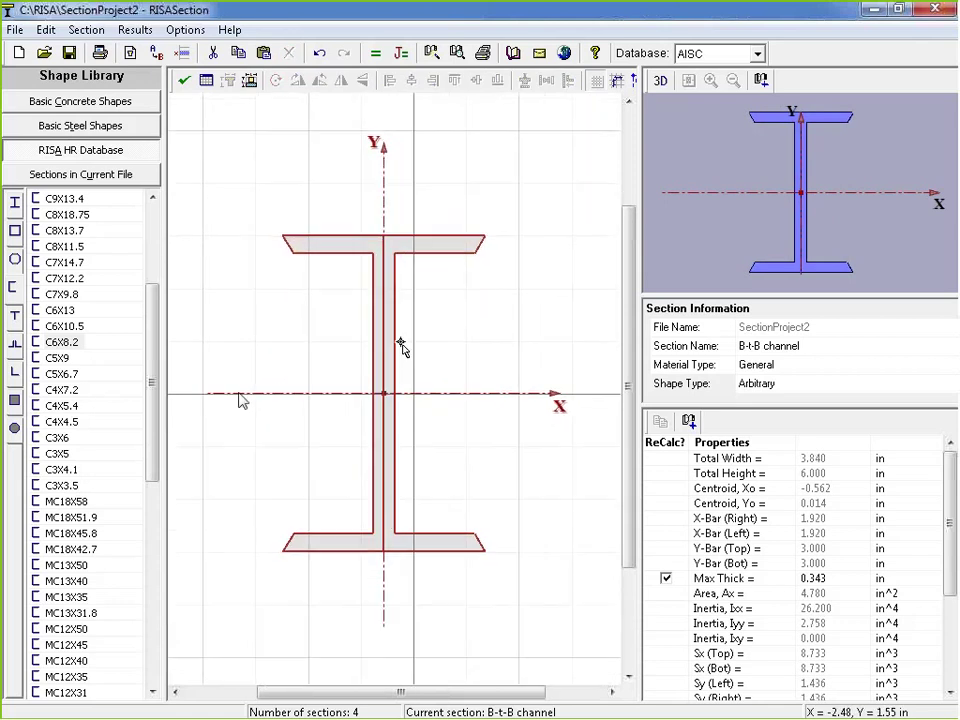
pyautogui.scroll(1, 242, 396)
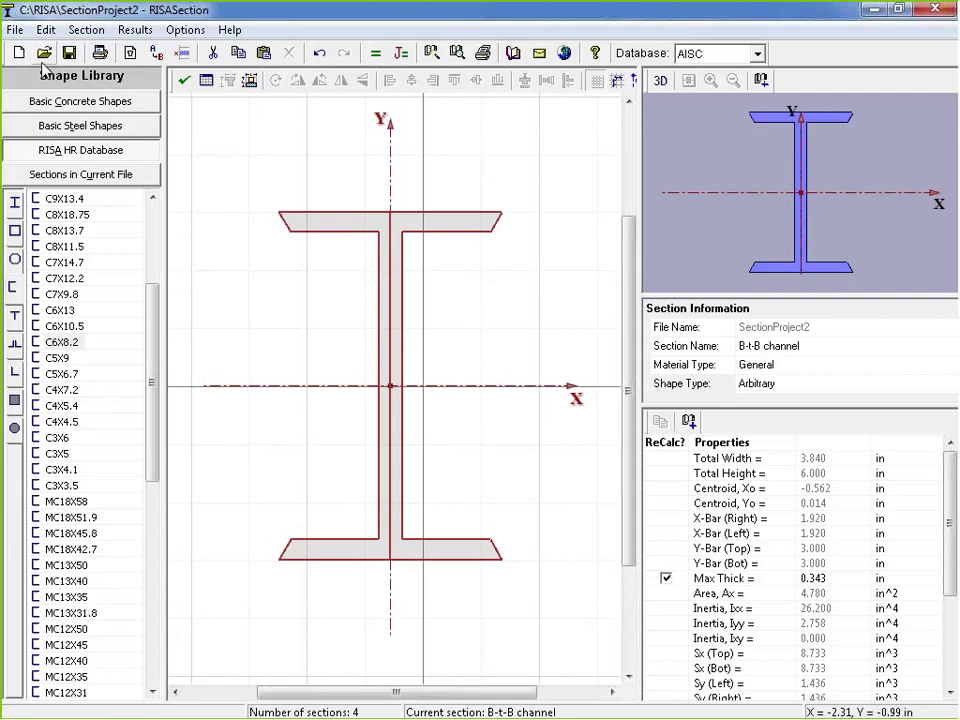
# Step: Save the project in the RISA folder as "Built up sections", computing the outstanding torsional constant of the B-t-B channel
pyautogui.click(80, 174)
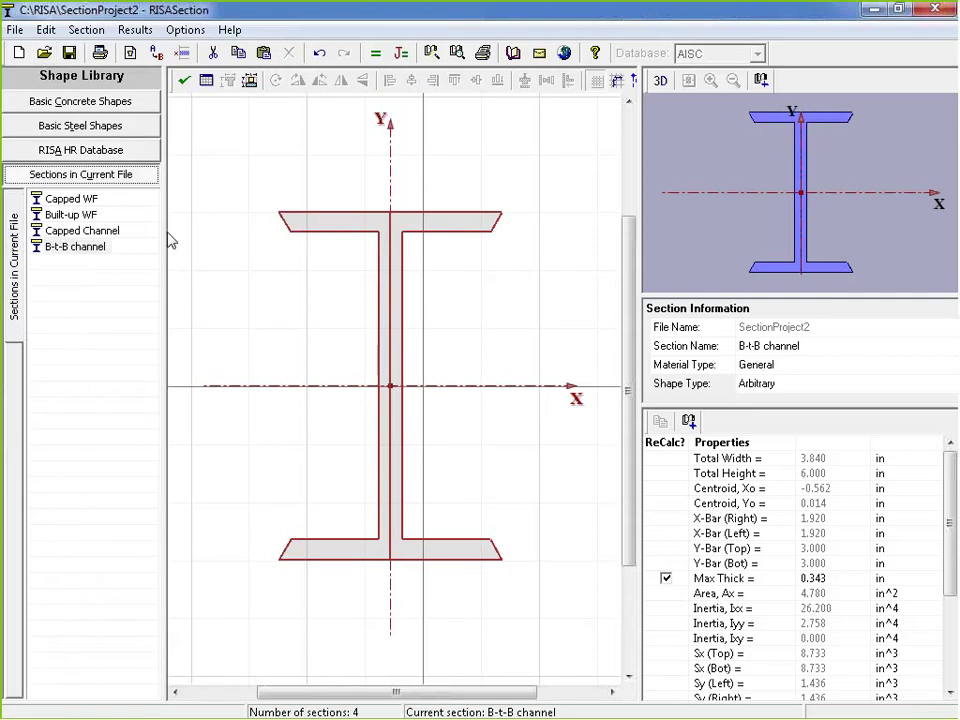
pyautogui.click(69, 54)
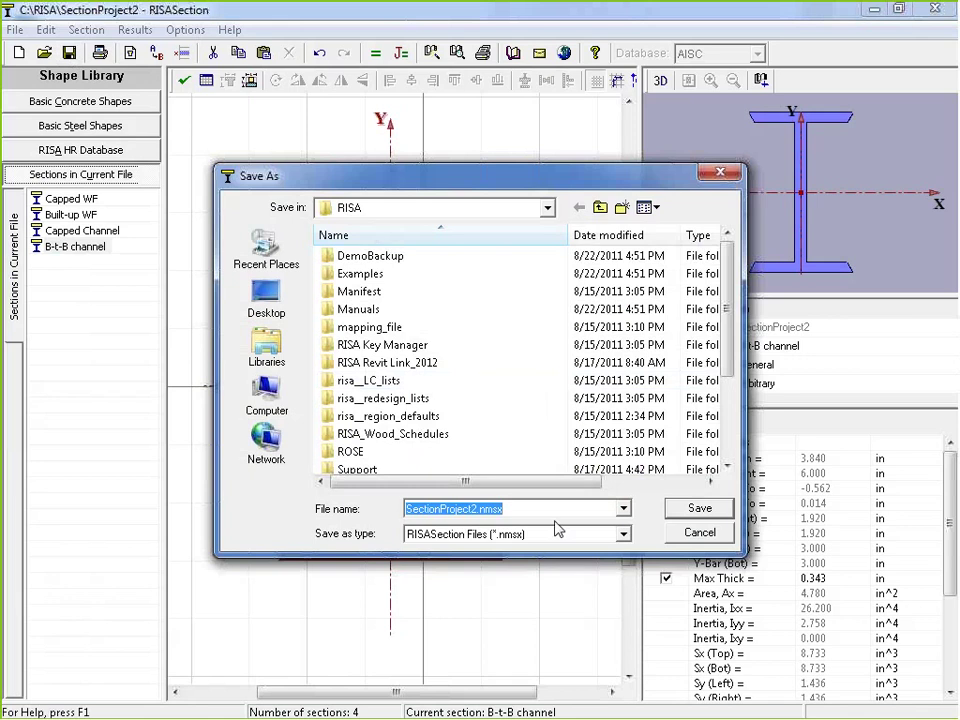
pyautogui.write('W')
pyautogui.press('BackSpace')
pyautogui.write('Bu')
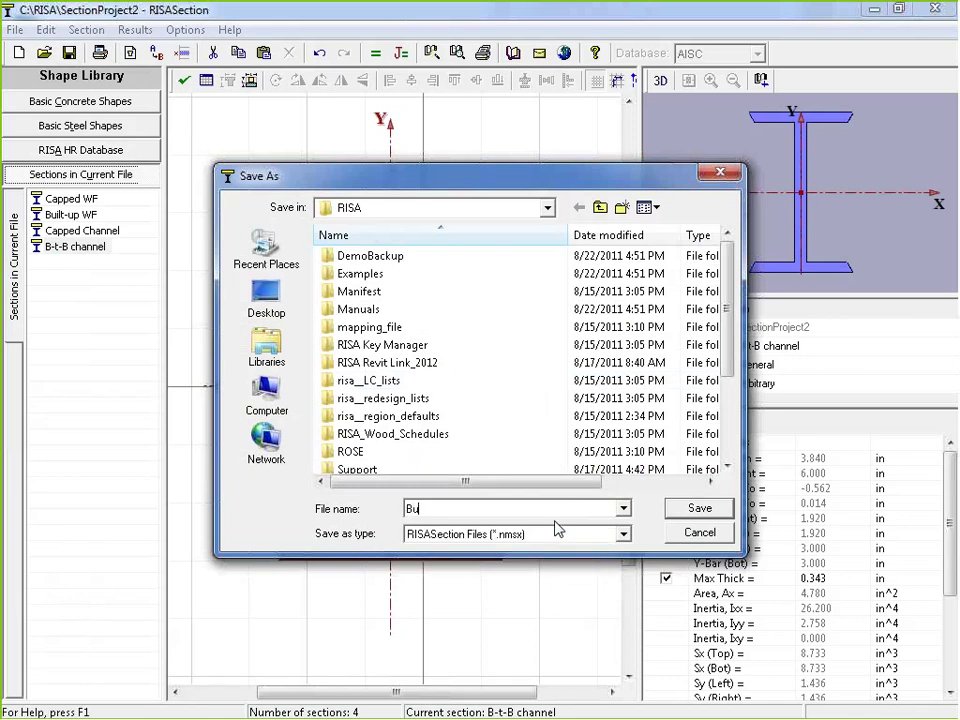
pyautogui.write('ilt up se')
pyautogui.press('Return')
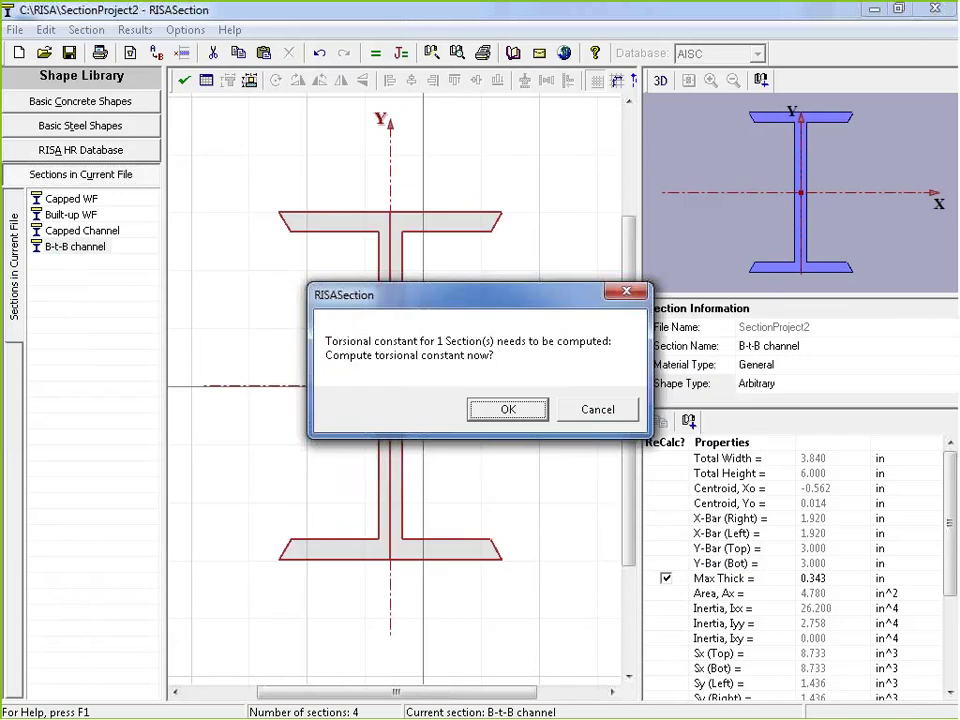
pyautogui.click(508, 412)
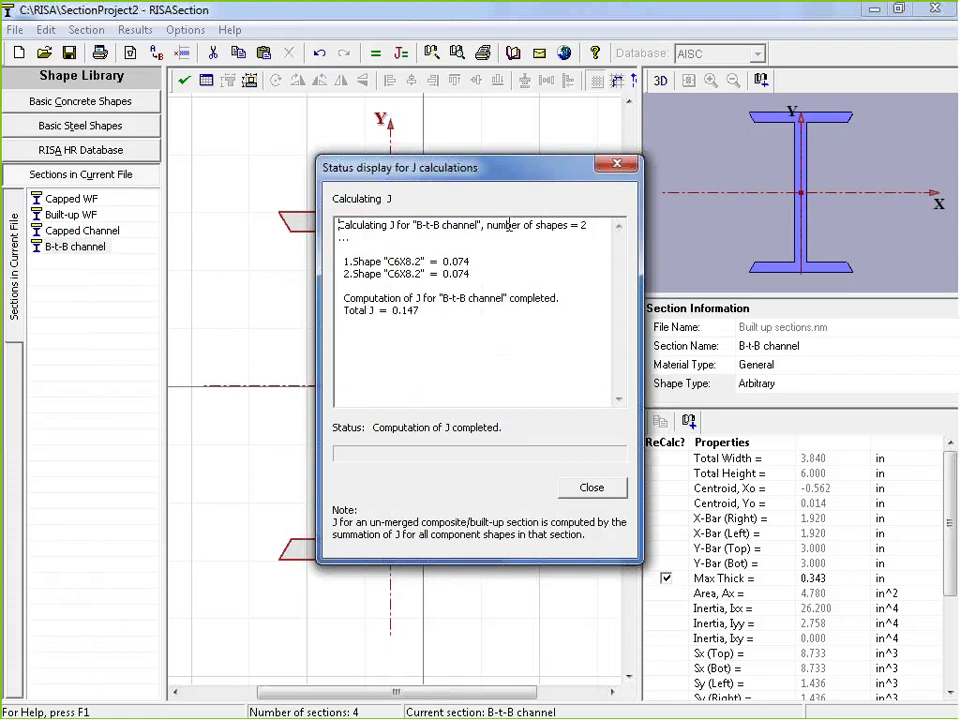
pyautogui.click(592, 488)
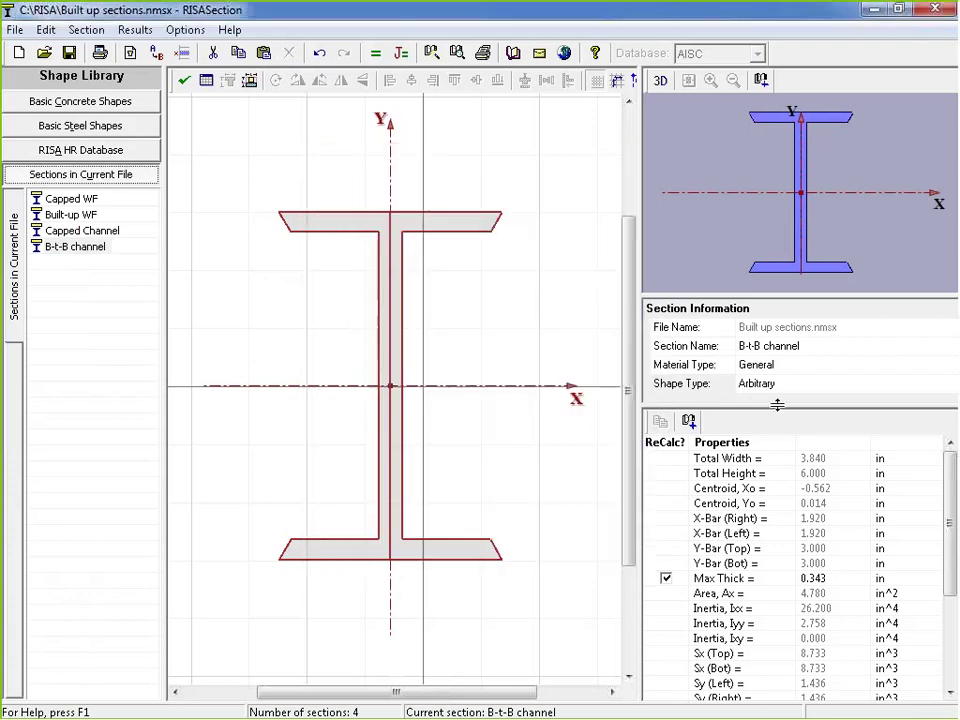
# Step: Set the B-t-B channel section's material type to Hot Rolled Steel and its shape type to Wide Flange
pyautogui.click(816, 377)
pyautogui.click(812, 365)
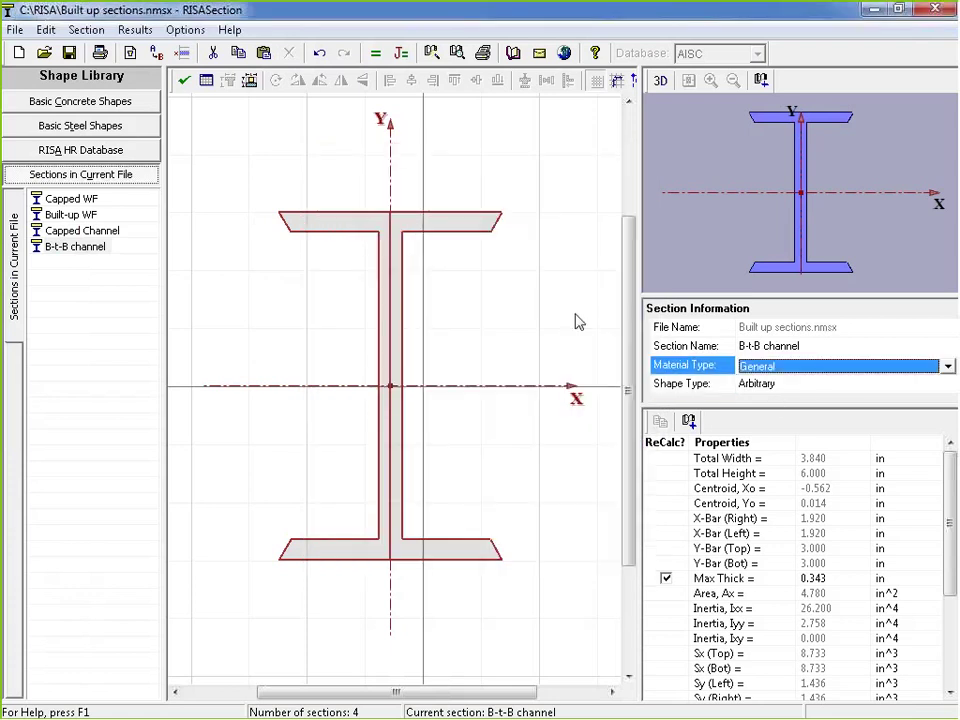
pyautogui.click(947, 366)
pyautogui.click(814, 396)
pyautogui.click(810, 367)
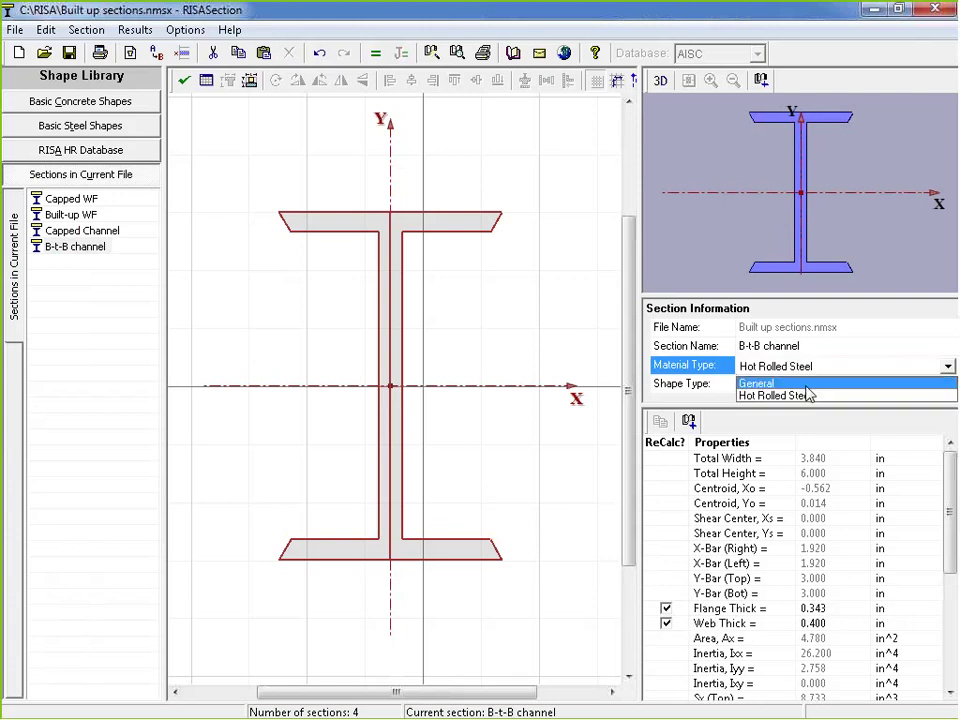
pyautogui.click(808, 384)
pyautogui.click(806, 370)
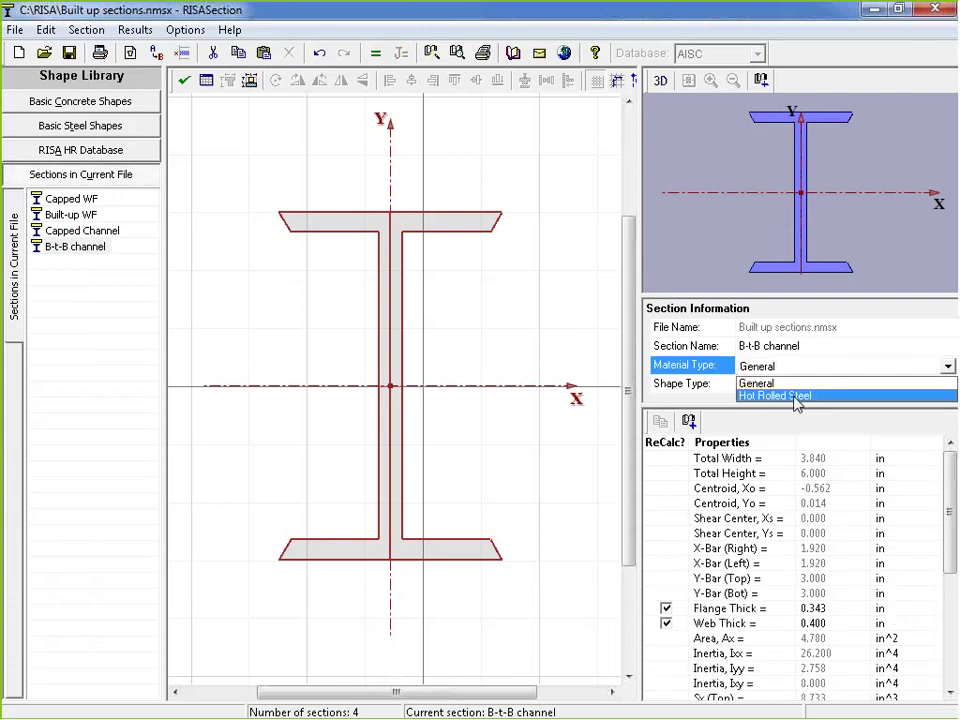
pyautogui.click(797, 396)
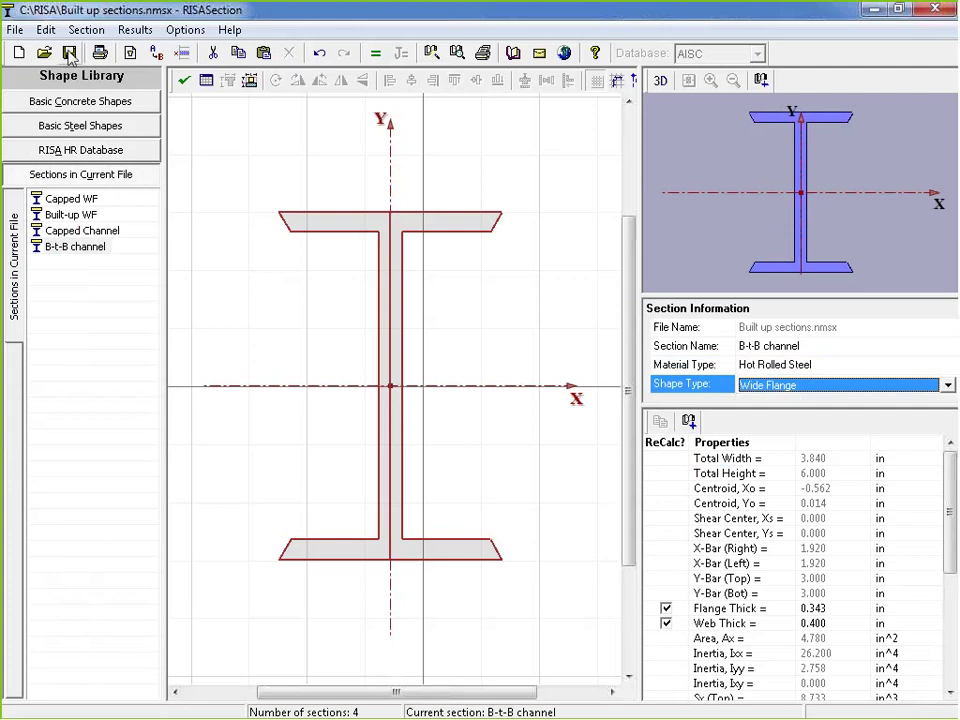
# Step: Close RISASection, switch to RISA-3D, and display the hot-rolled WF shapes from the RISASection database
pyautogui.click(940, 12)
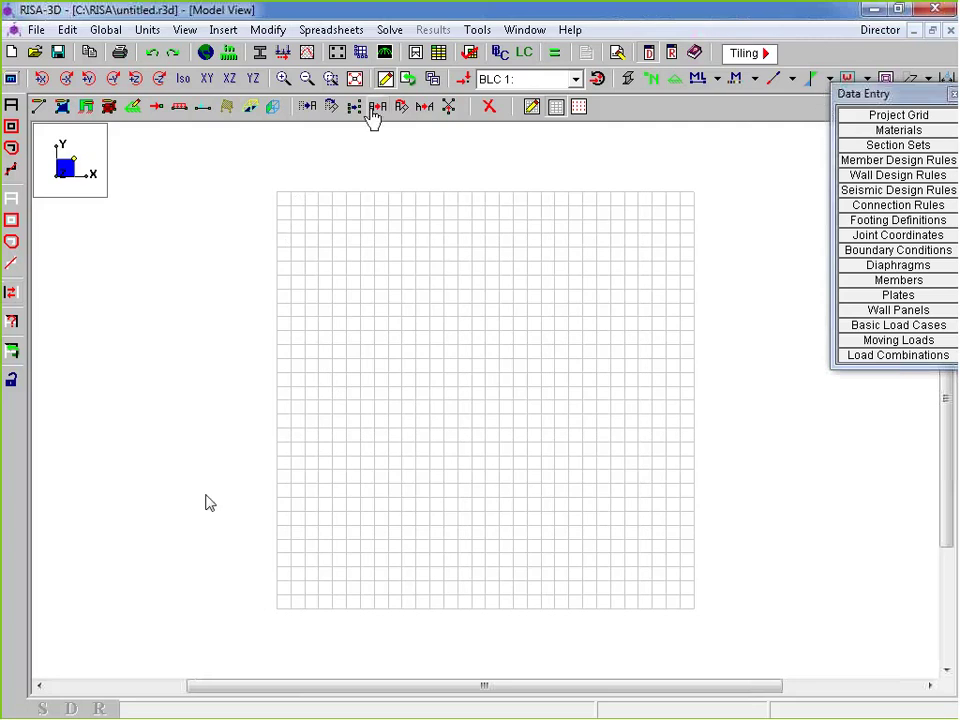
pyautogui.click(260, 55)
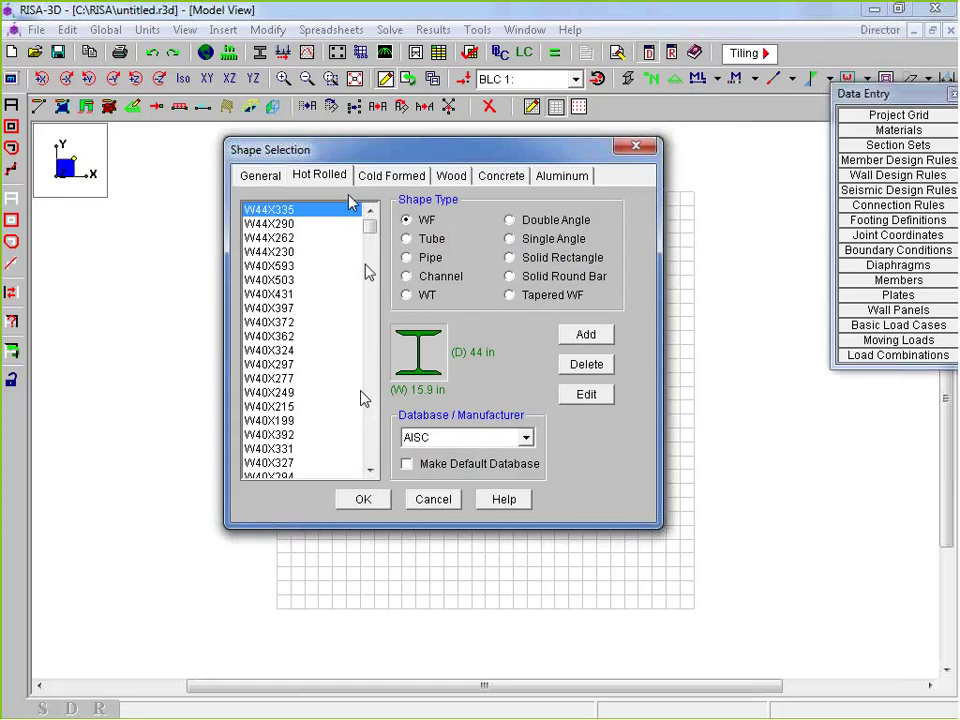
pyautogui.moveTo(369, 226)
pyautogui.mouseDown()
pyautogui.moveTo(376, 264)
pyautogui.moveTo(371, 220)
pyautogui.mouseUp()
pyautogui.click(467, 438)
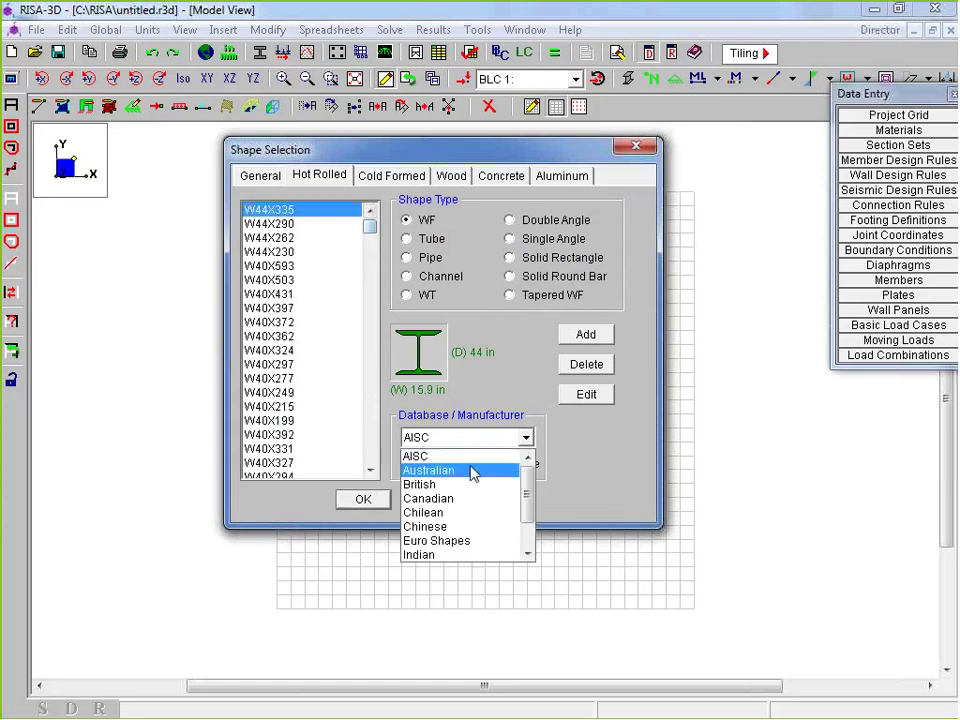
pyautogui.scroll(-1, 478, 489)
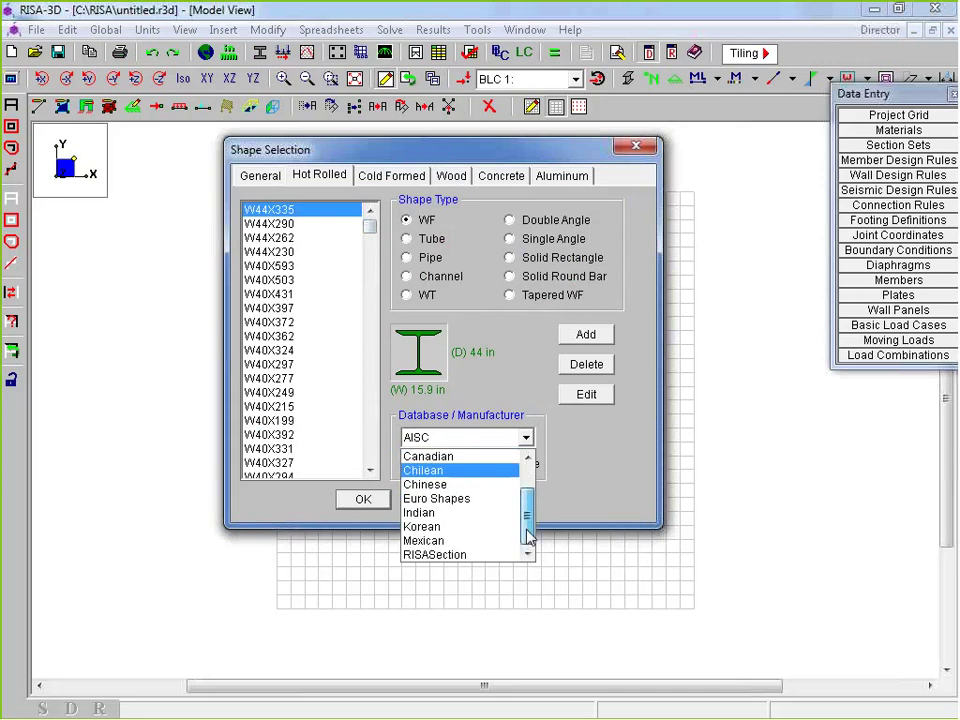
pyautogui.click(481, 555)
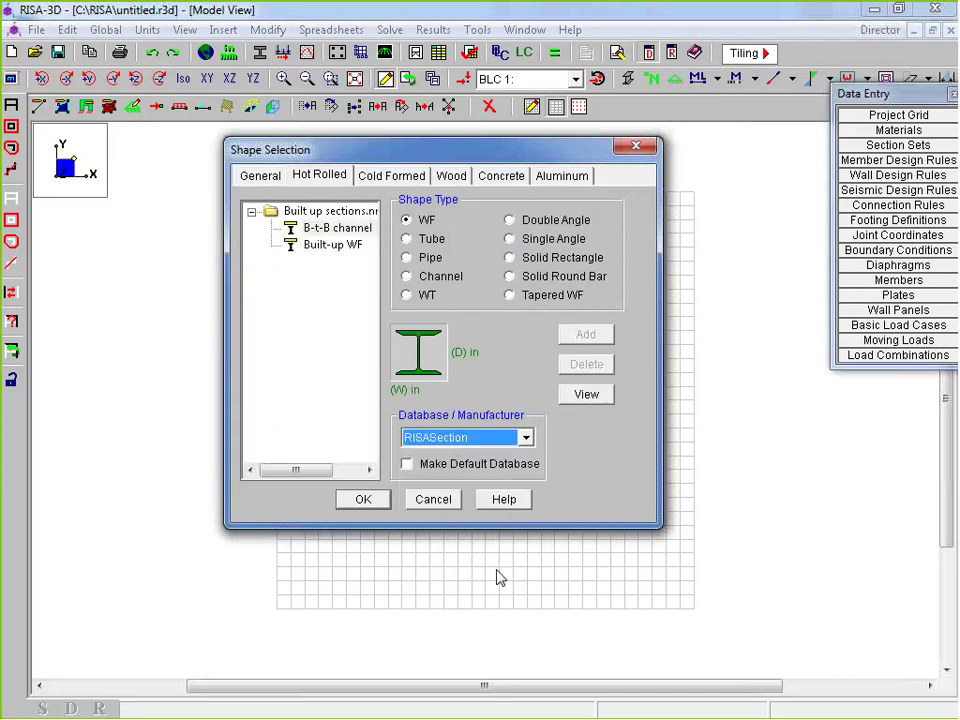
# Step: Review which built-up sections are offered under the hot-rolled WF and Tube shape types
pyautogui.click(330, 213)
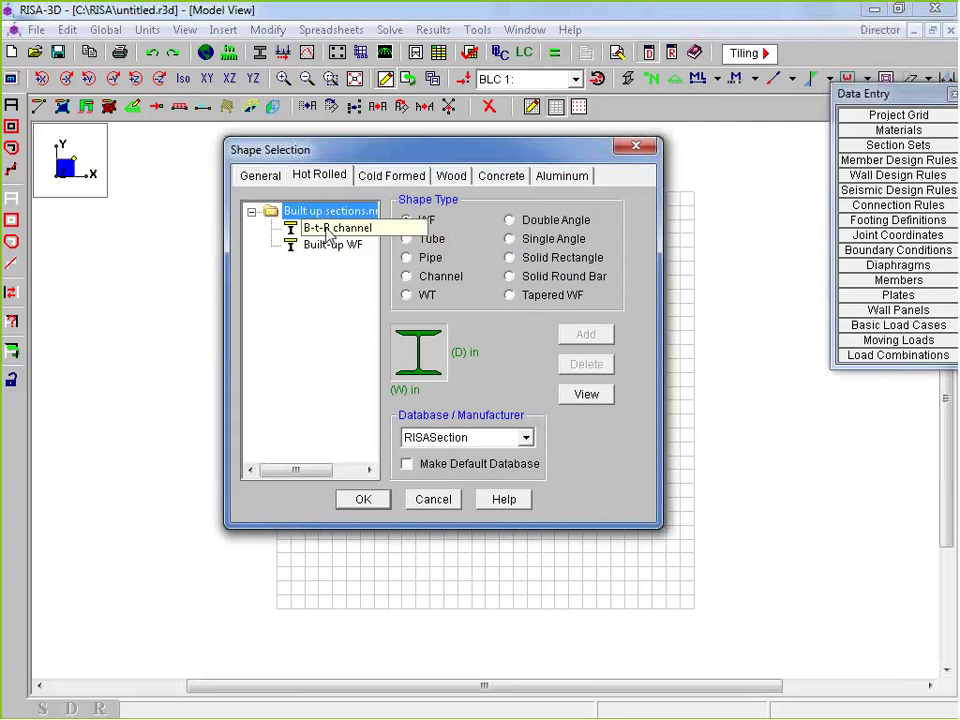
pyautogui.click(328, 231)
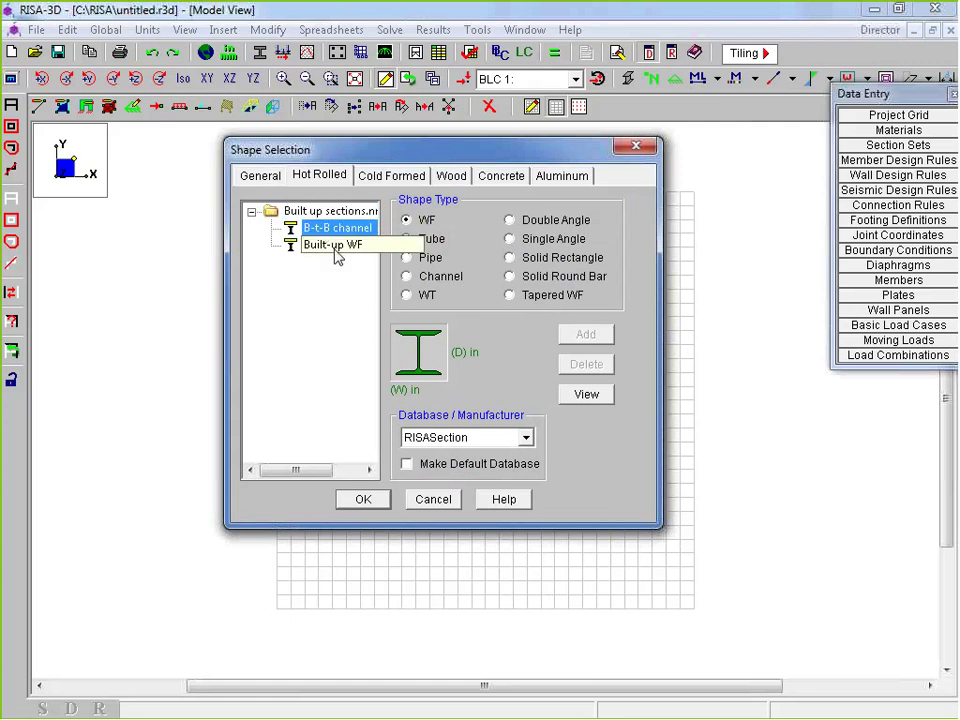
pyautogui.click(332, 245)
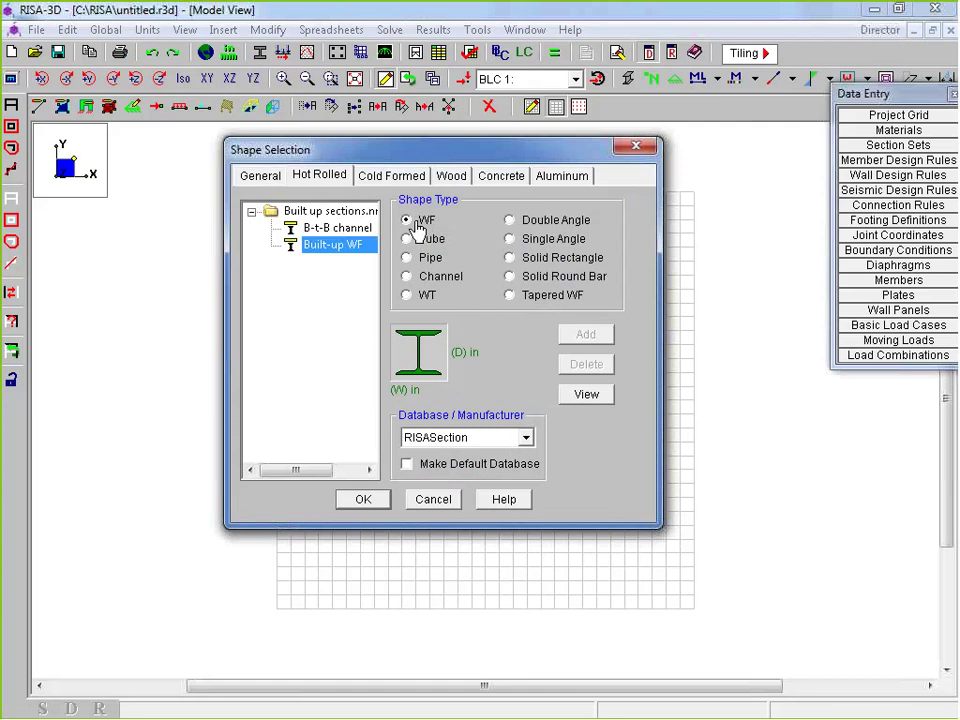
pyautogui.click(432, 249)
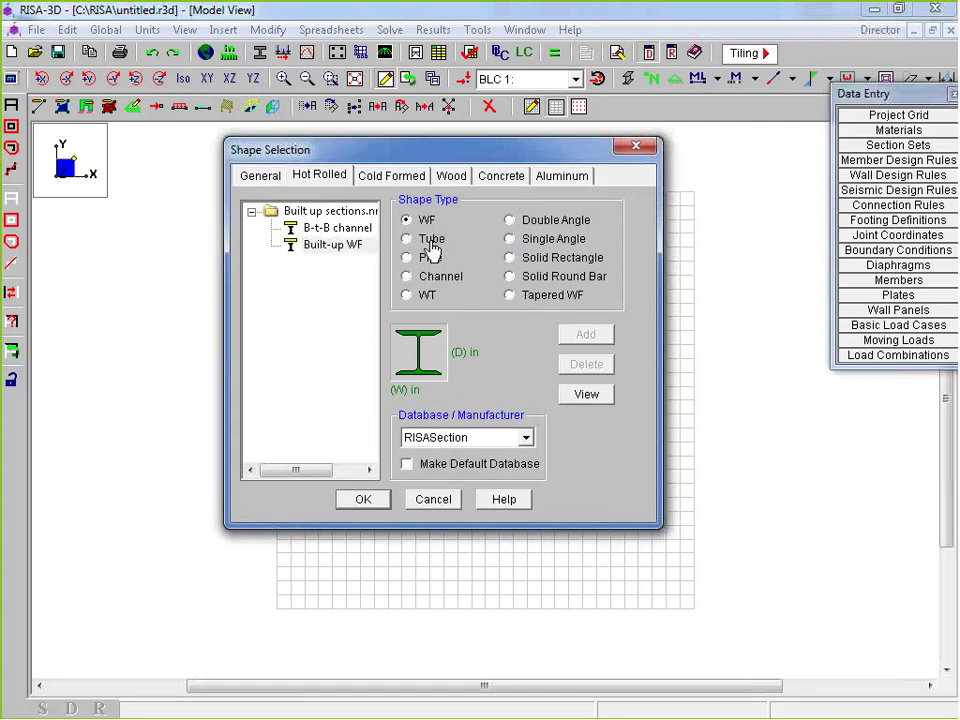
pyautogui.click(431, 242)
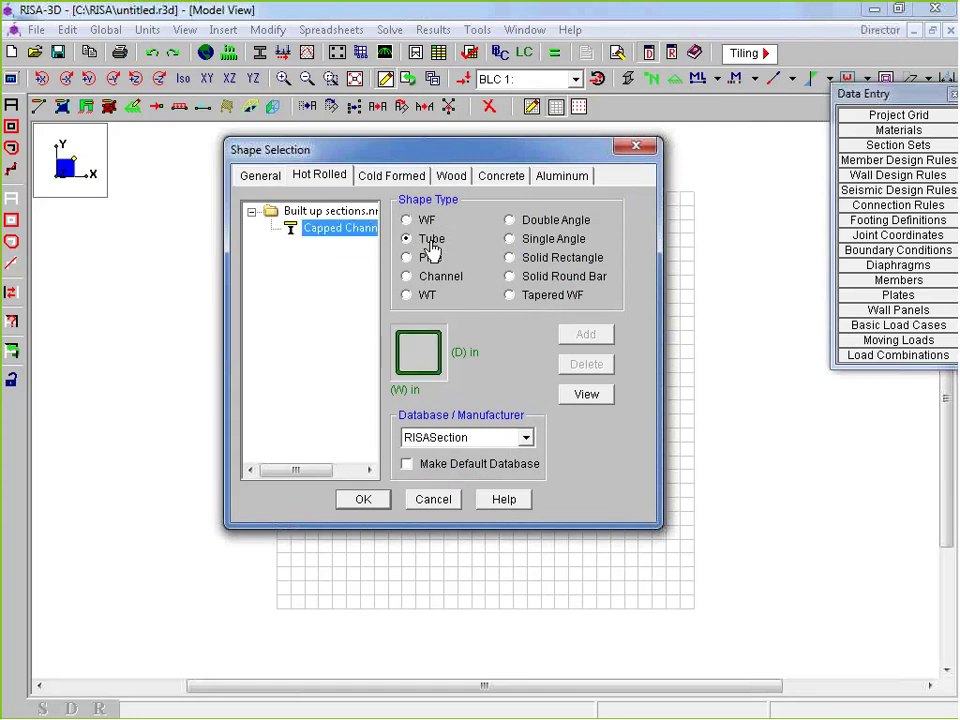
pyautogui.click(340, 229)
pyautogui.press('Tab')
# Step: Display the general shapes from the RISASection database, collapse the DXF Webinar file, and select the Capped WF section
pyautogui.click(258, 180)
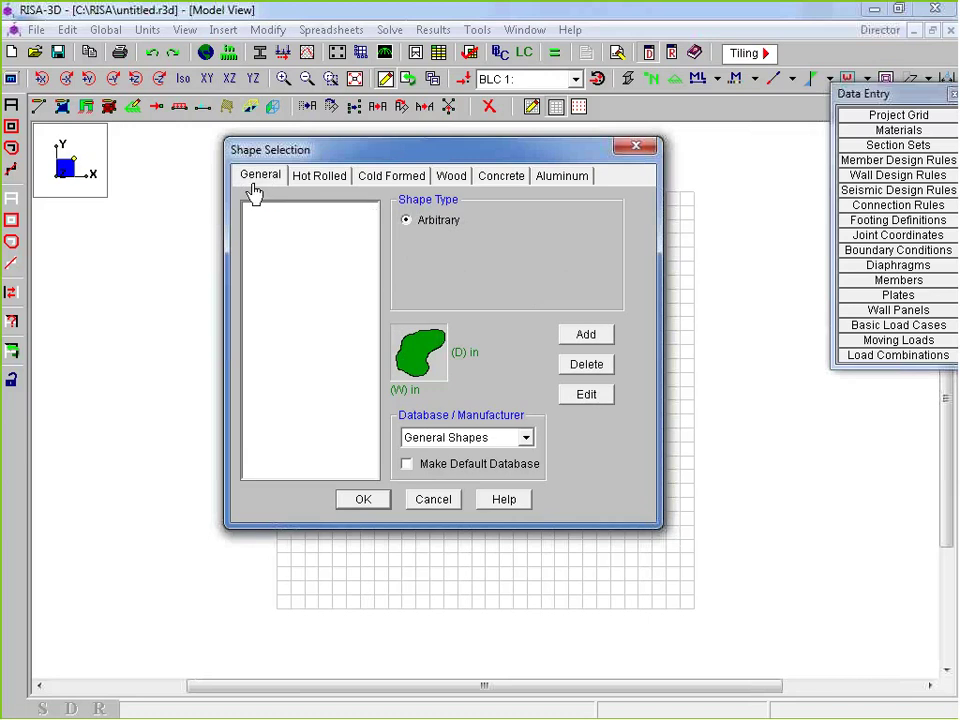
pyautogui.click(450, 437)
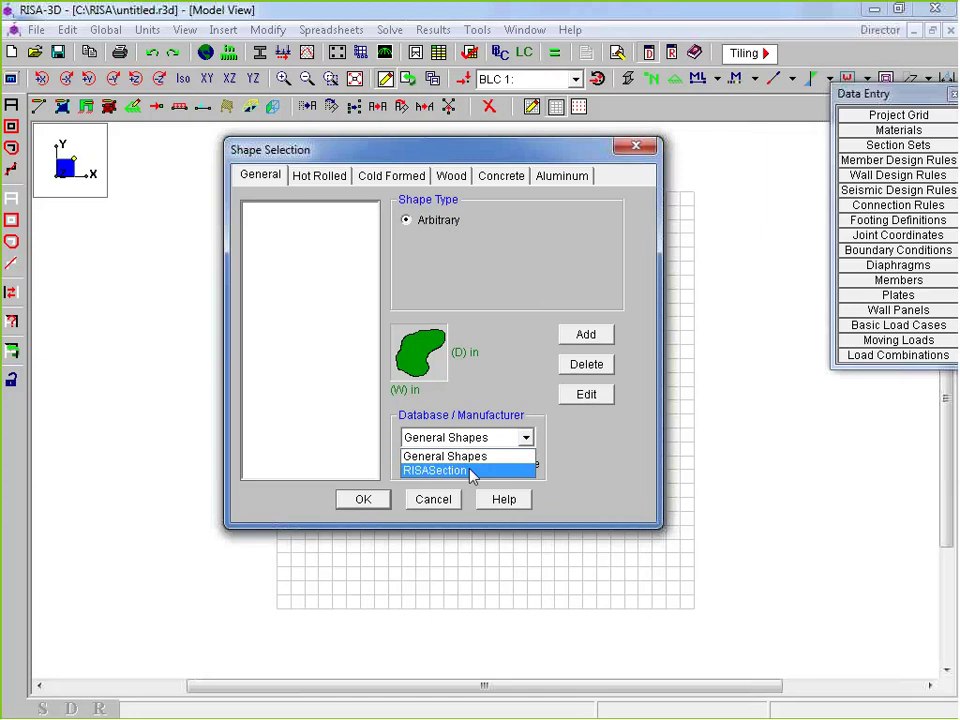
pyautogui.click(470, 471)
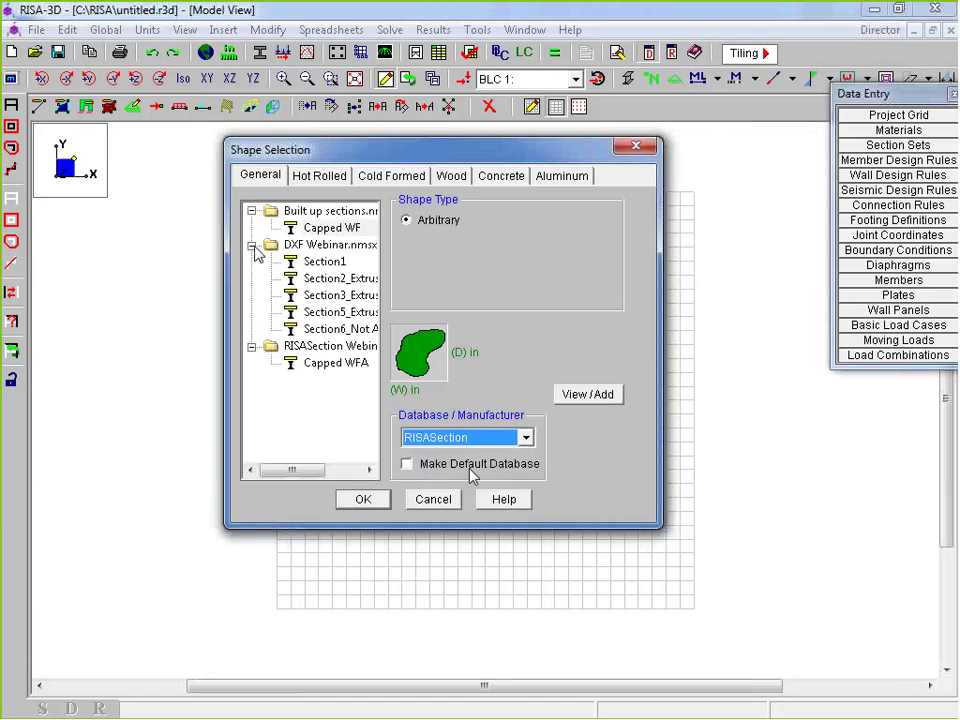
pyautogui.click(252, 245)
pyautogui.click(313, 227)
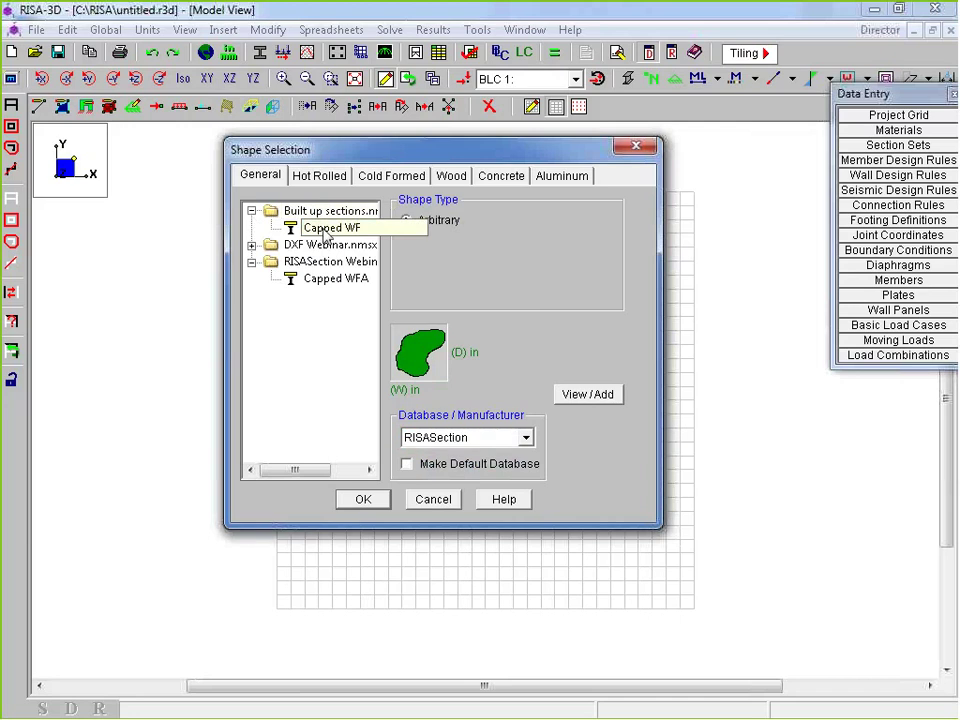
# Step: Examine the properties of the Capped WF shape, then leave the shape selection without creating or assigning anything
pyautogui.click(454, 349)
pyautogui.moveTo(457, 162); pyautogui.dragTo(273, 159)
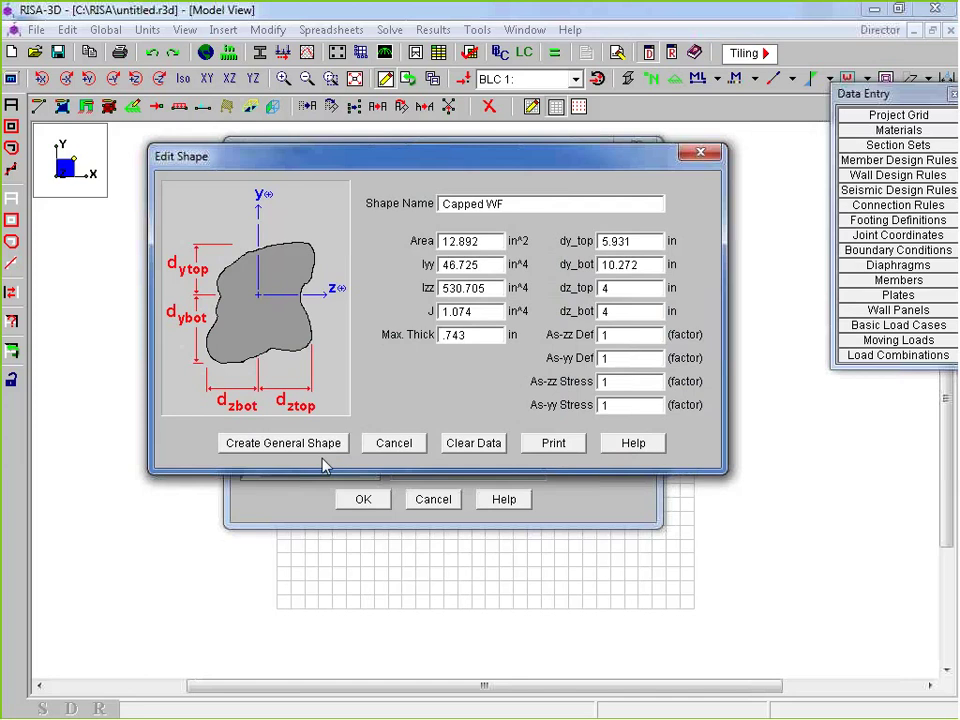
pyautogui.moveTo(474, 163); pyautogui.dragTo(474, 155)
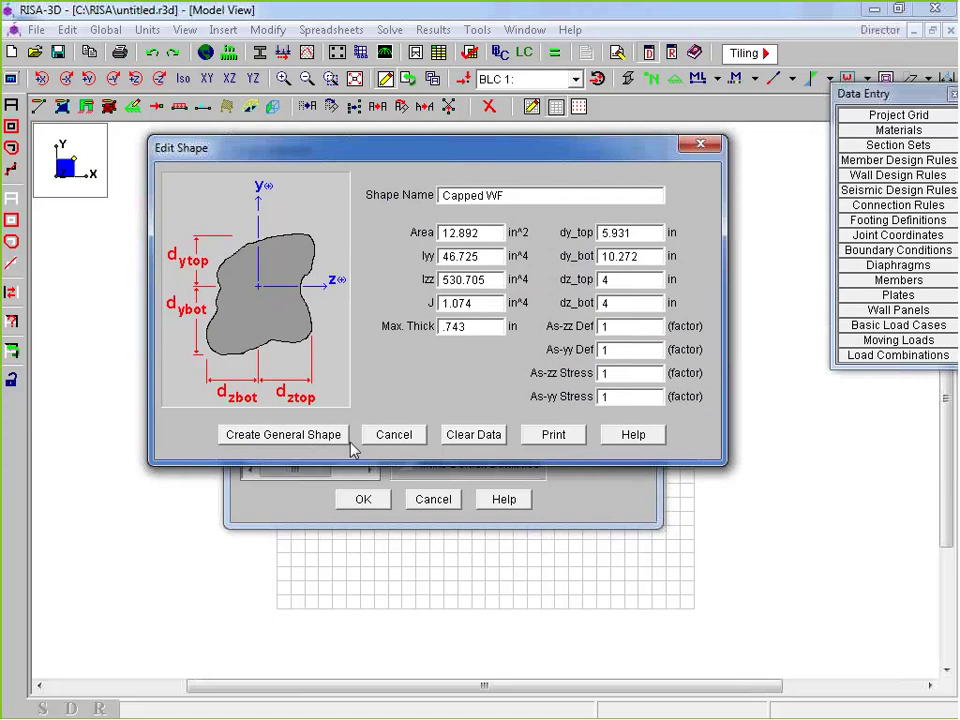
pyautogui.click(398, 443)
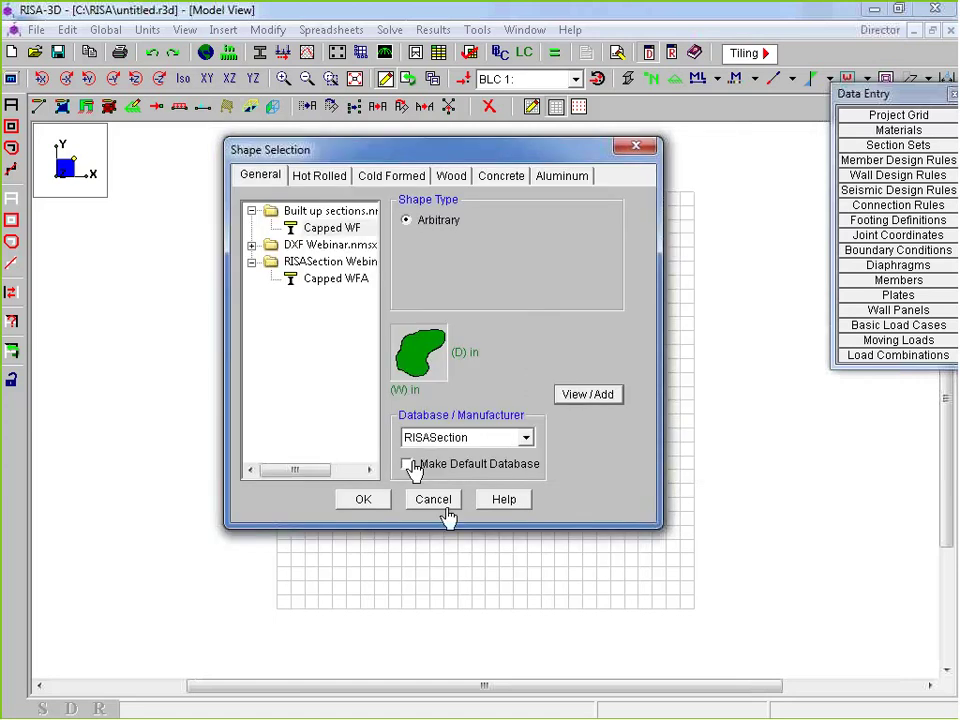
pyautogui.click(437, 500)
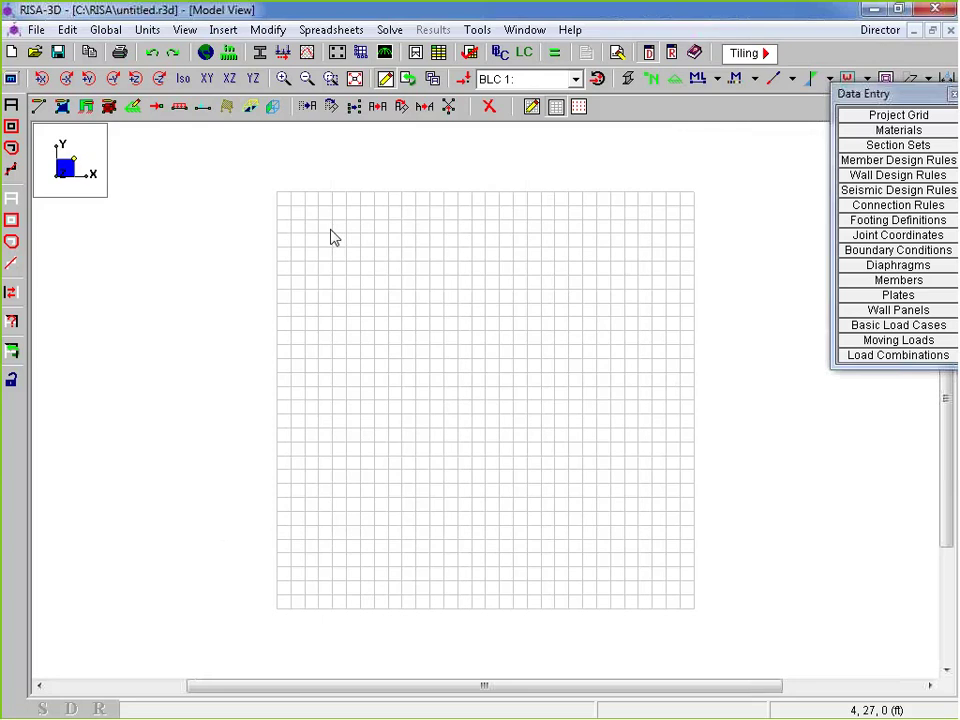
# Step: Assign the hot-rolled Tube shape Capped Channel from the RISASection database as the start shape for new members
pyautogui.click(38, 110)
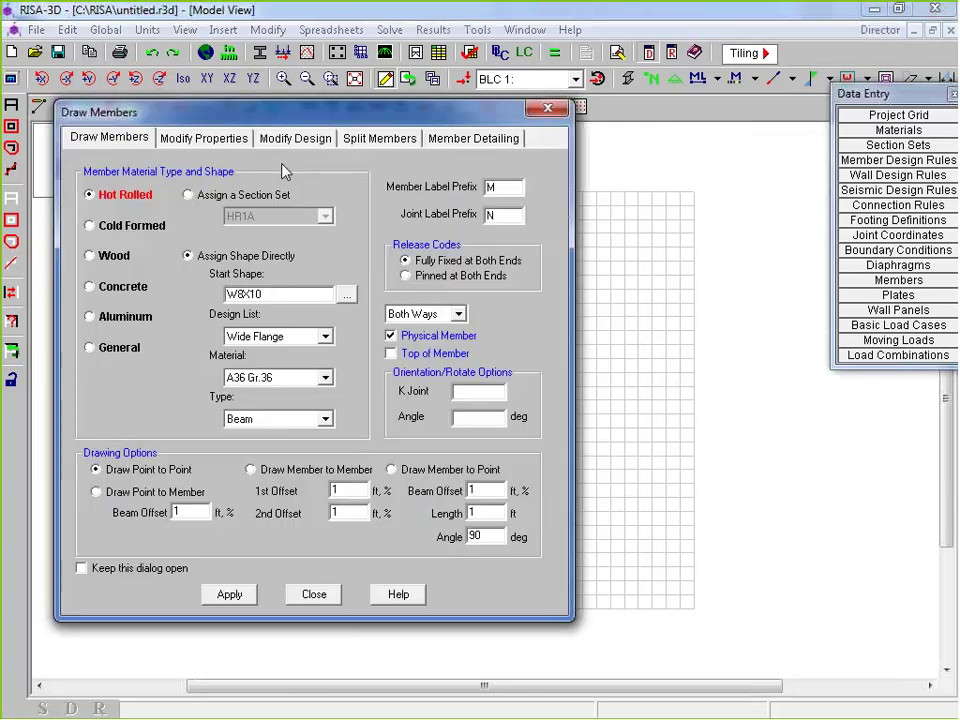
pyautogui.moveTo(393, 118)
pyautogui.mouseDown()
pyautogui.moveTo(497, 133)
pyautogui.moveTo(621, 120)
pyautogui.mouseUp()
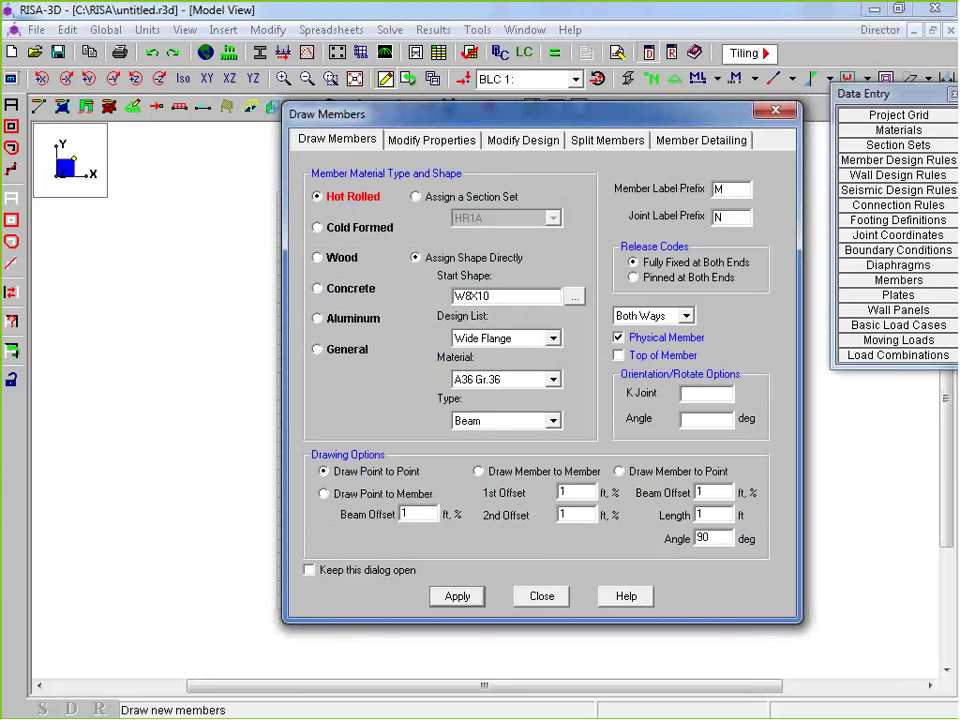
pyautogui.click(575, 299)
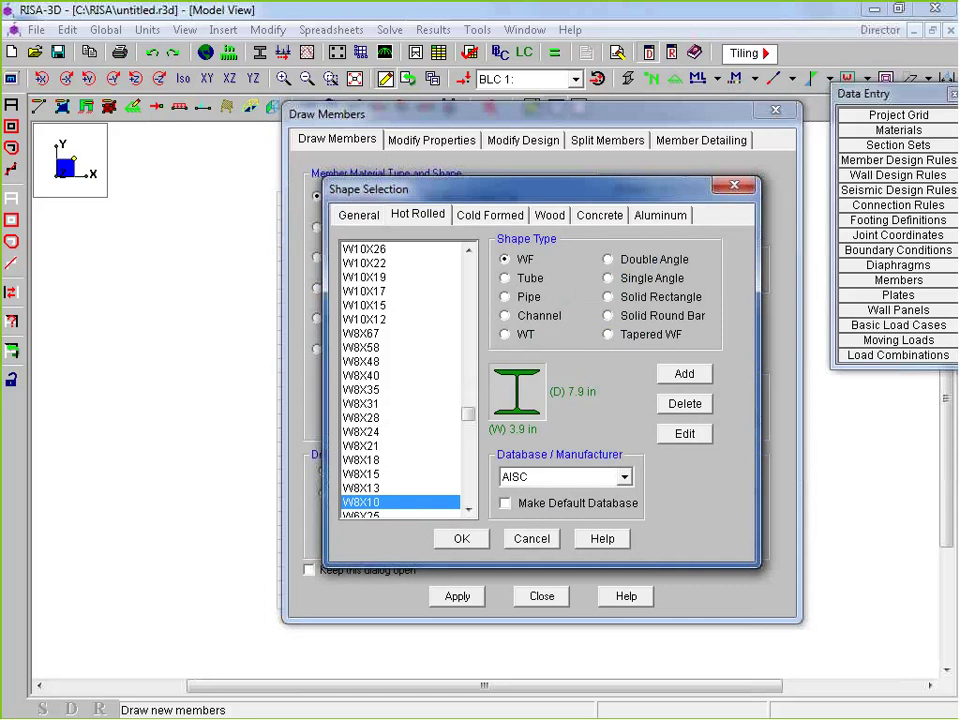
pyautogui.moveTo(506, 194); pyautogui.dragTo(478, 138)
pyautogui.click(520, 398)
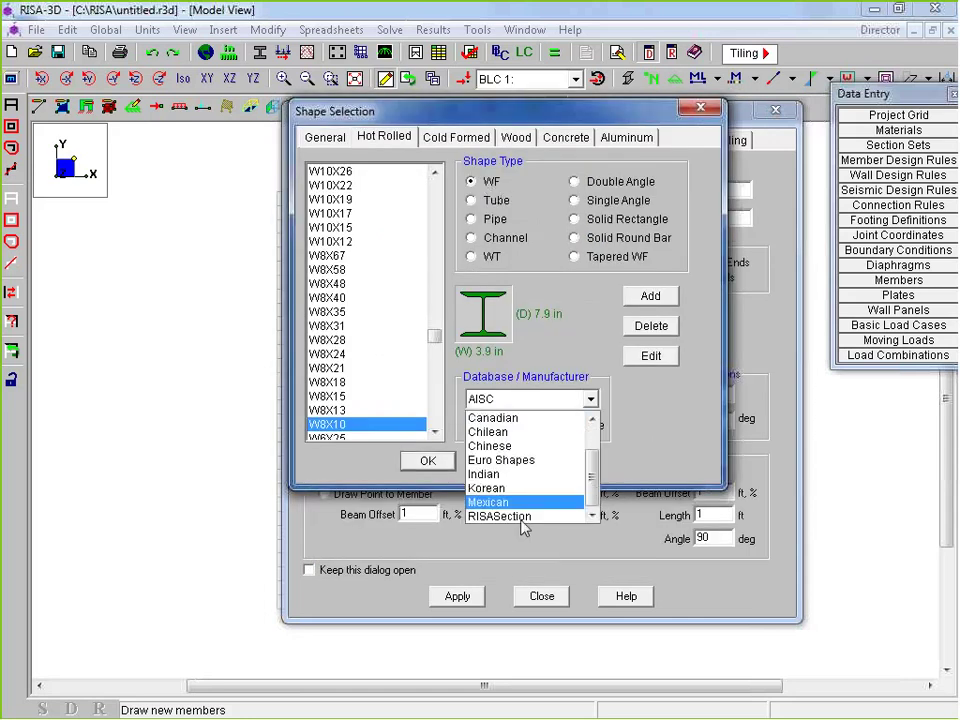
pyautogui.click(515, 517)
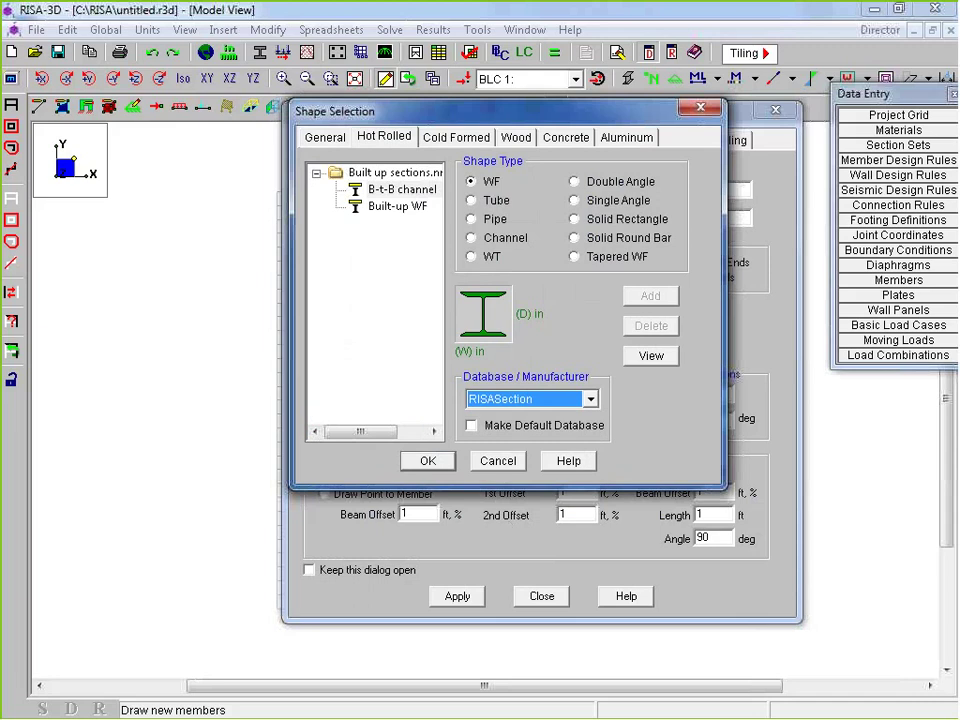
pyautogui.click(494, 201)
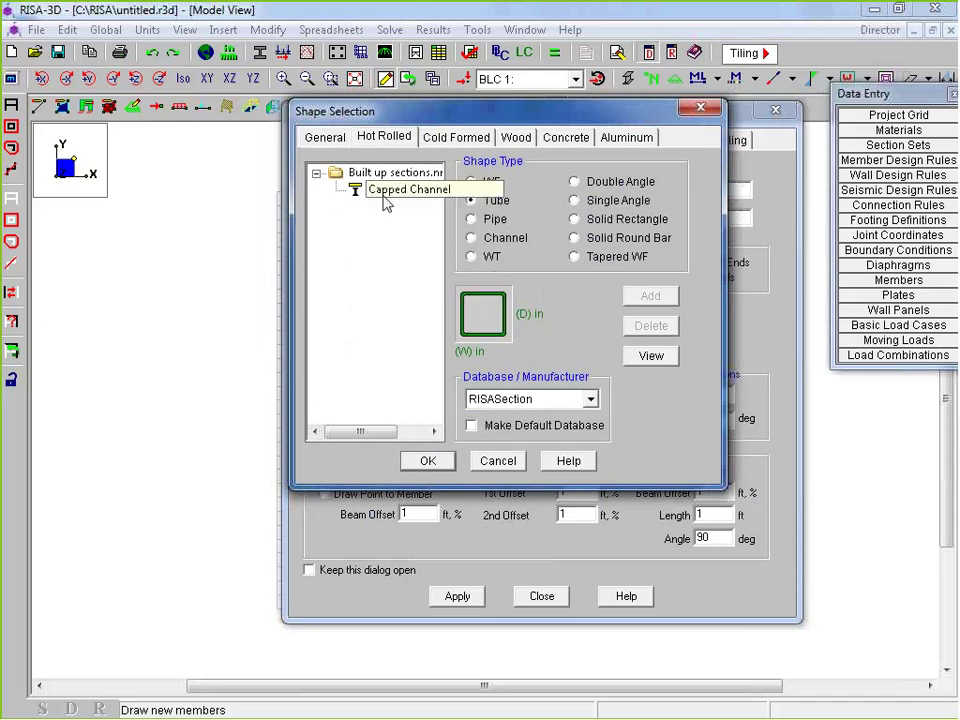
pyautogui.click(343, 189)
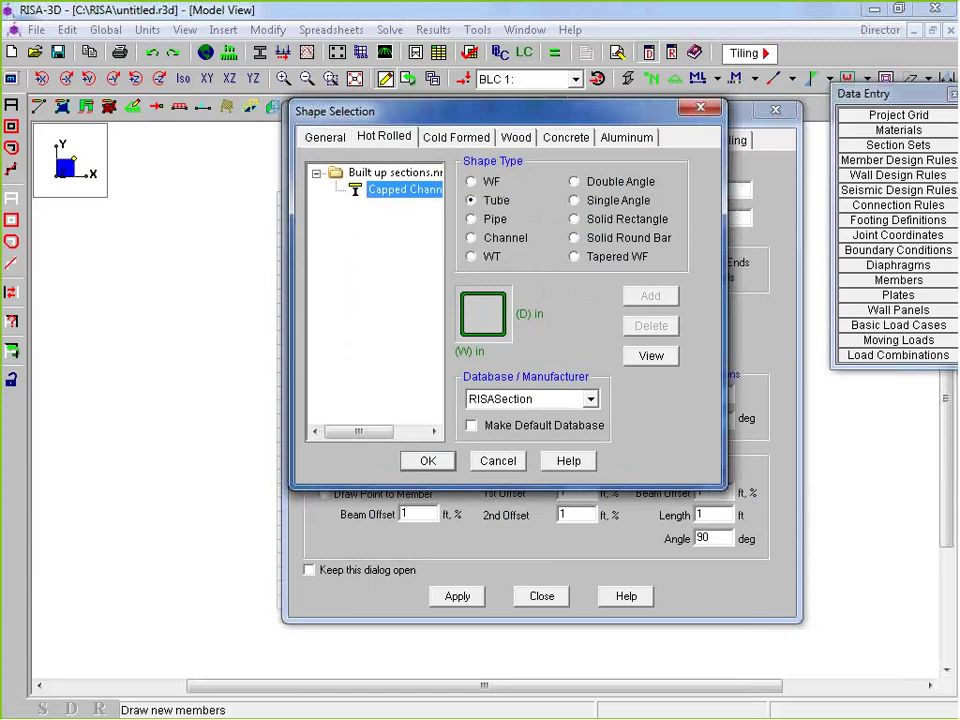
pyautogui.click(441, 465)
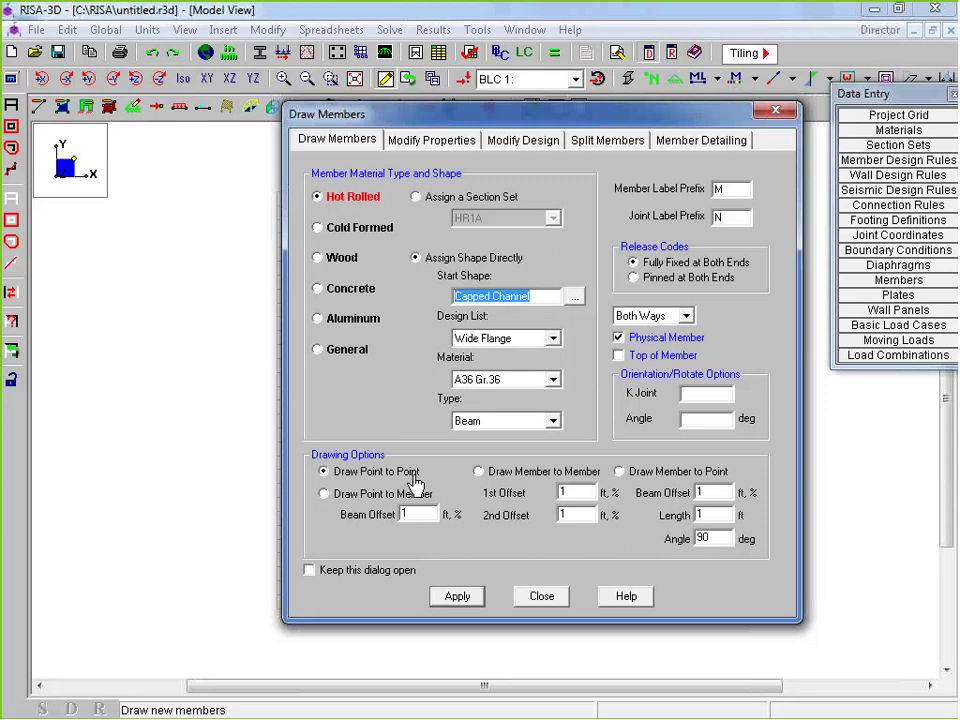
# Step: Set the material of the new members to A992 and their type to Column
pyautogui.click(505, 379)
pyautogui.click(470, 421)
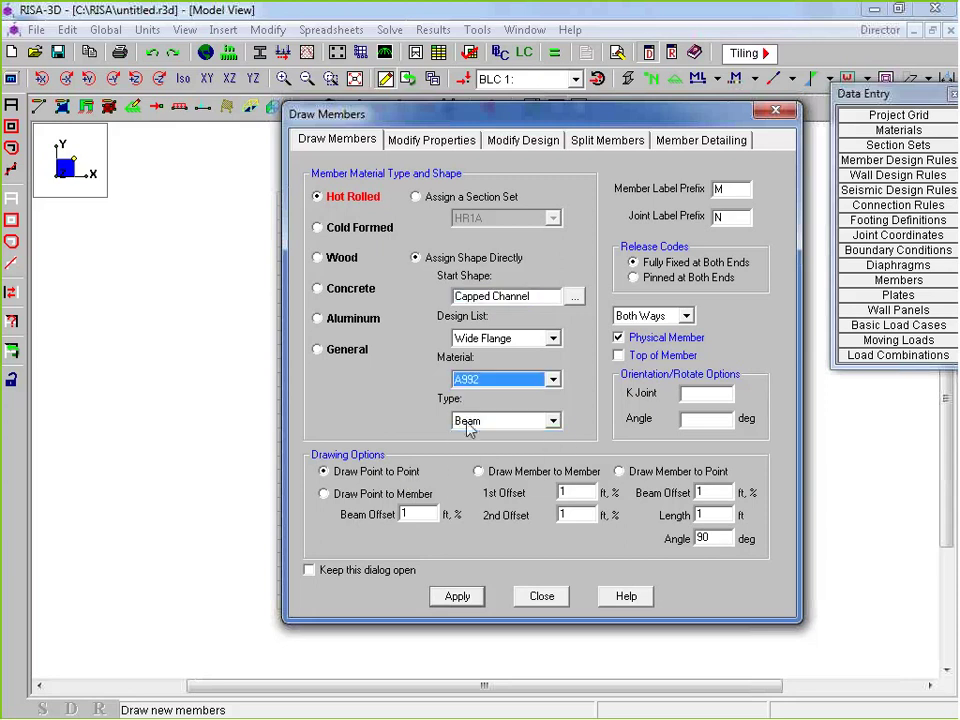
pyautogui.click(472, 421)
pyautogui.click(471, 450)
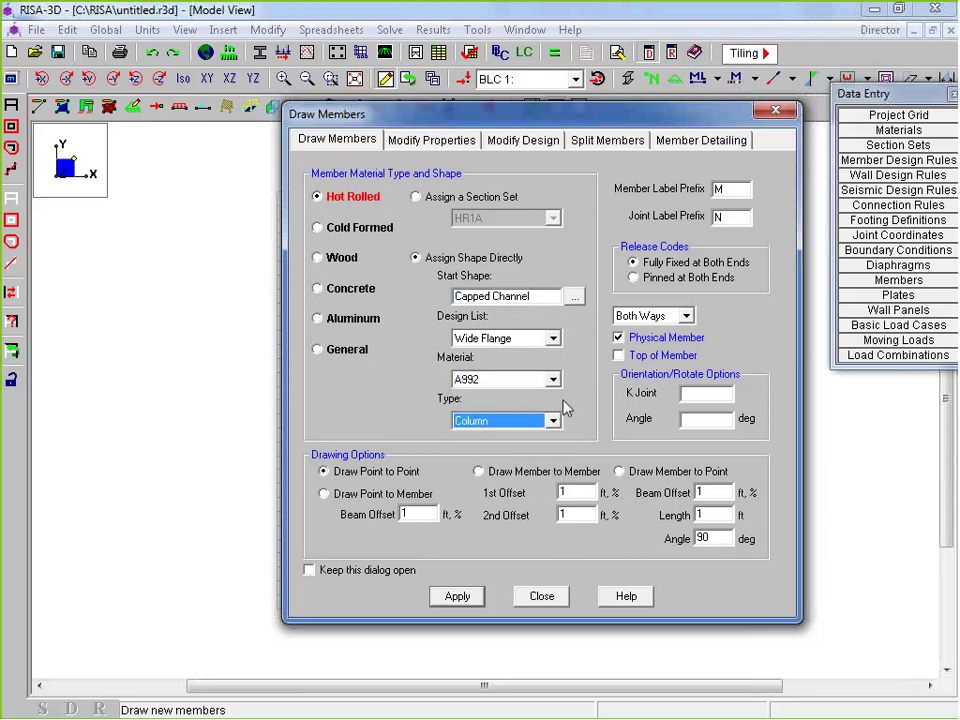
# Step: Draw two 12 ft high Capped Channel columns point to point, one at the origin and one at X = 12 ft
pyautogui.click(457, 596)
pyautogui.click(277, 608)
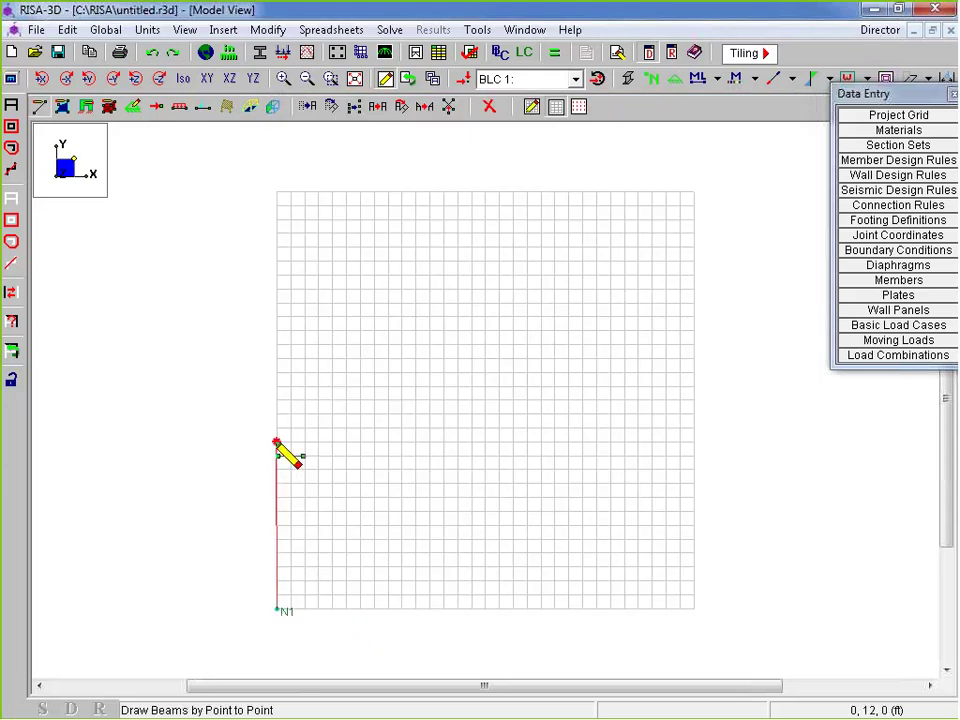
pyautogui.click(277, 442)
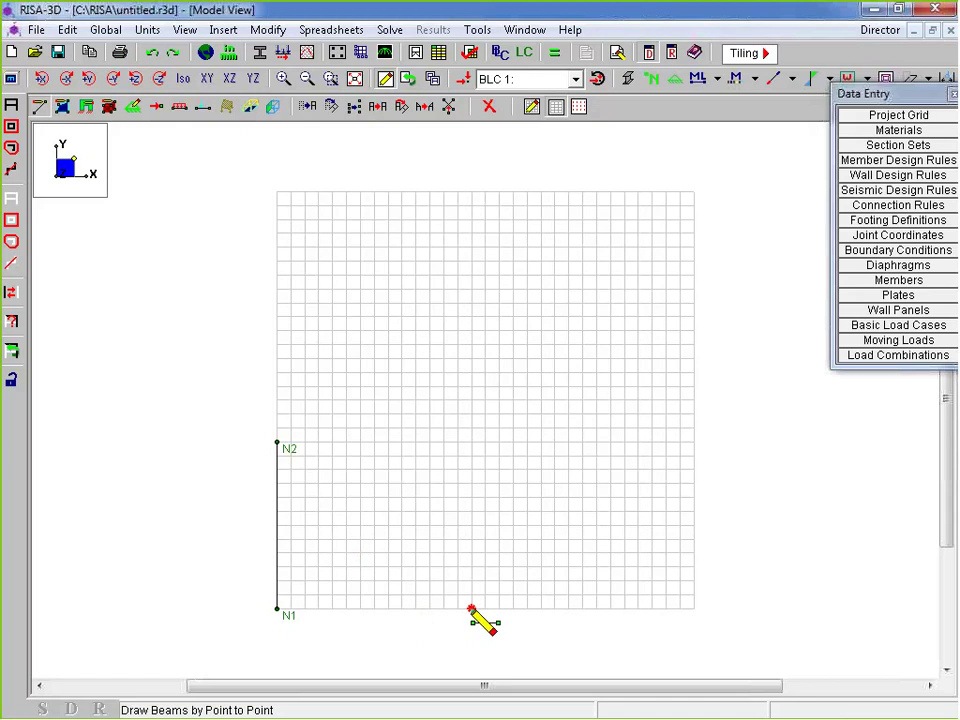
pyautogui.click(444, 609)
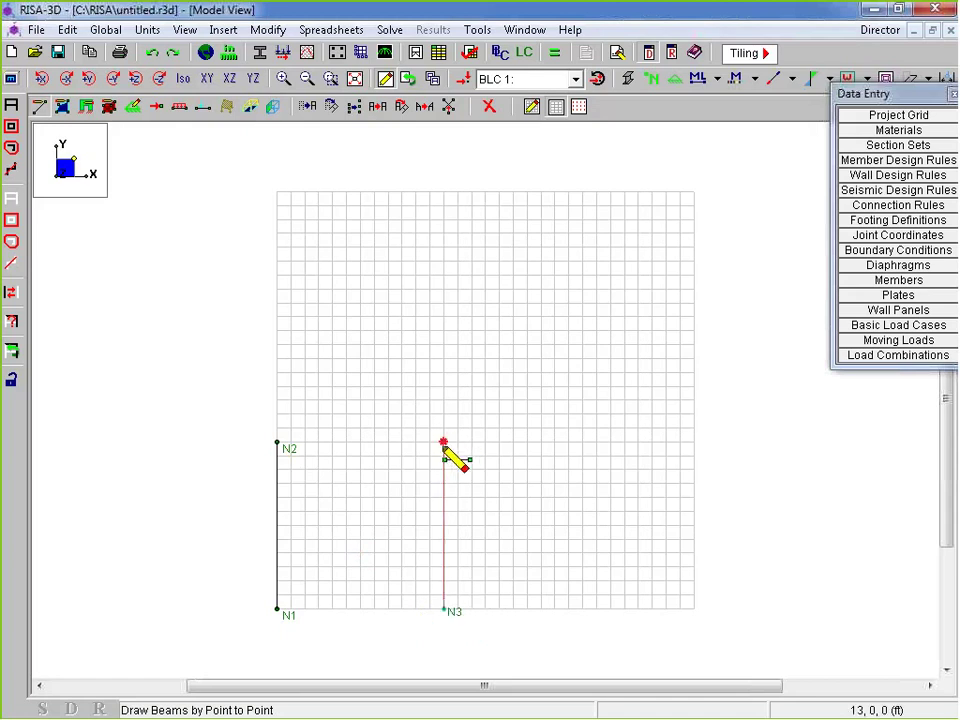
pyautogui.click(444, 441)
pyautogui.rightClick(388, 596)
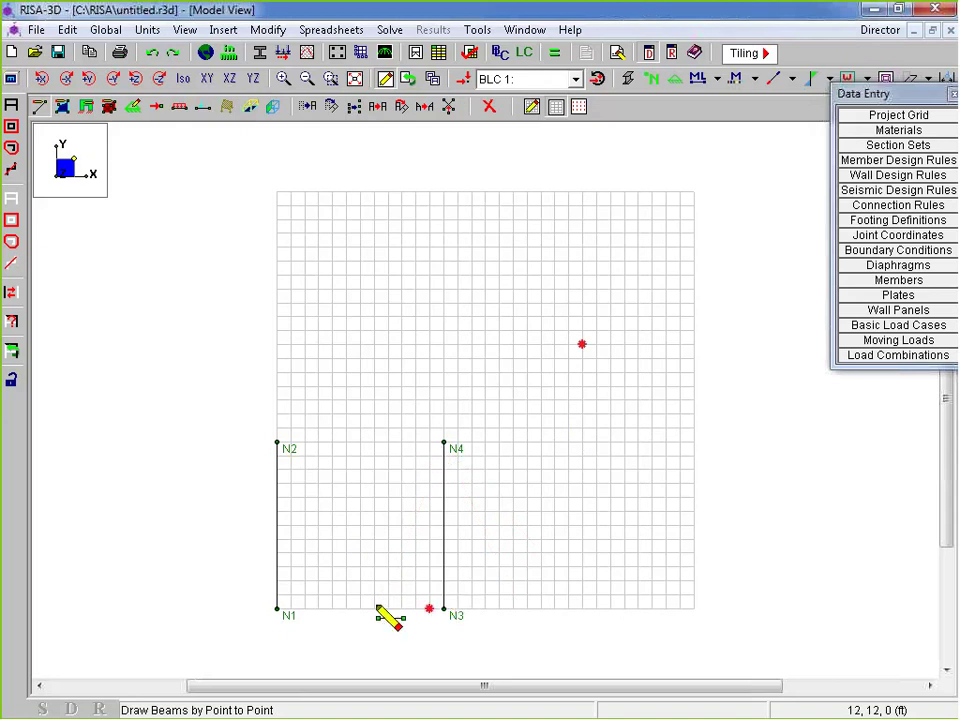
# Step: Change the start shape for new members to the hot-rolled WF section B-t-B channel from the RISASection database
pyautogui.click(40, 108)
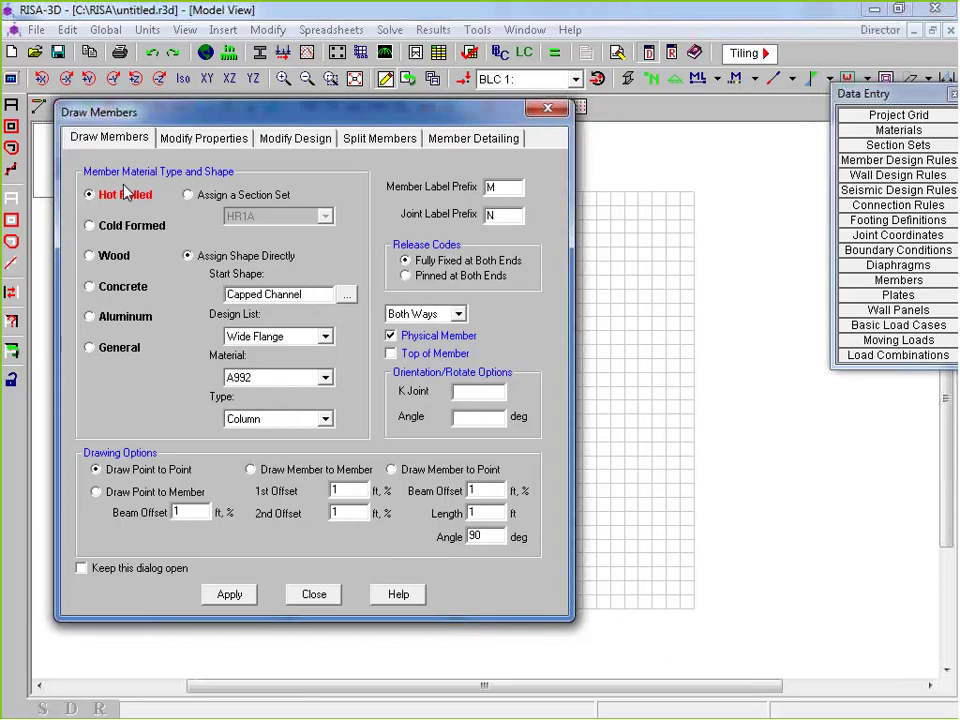
pyautogui.moveTo(418, 107); pyautogui.dragTo(511, 100)
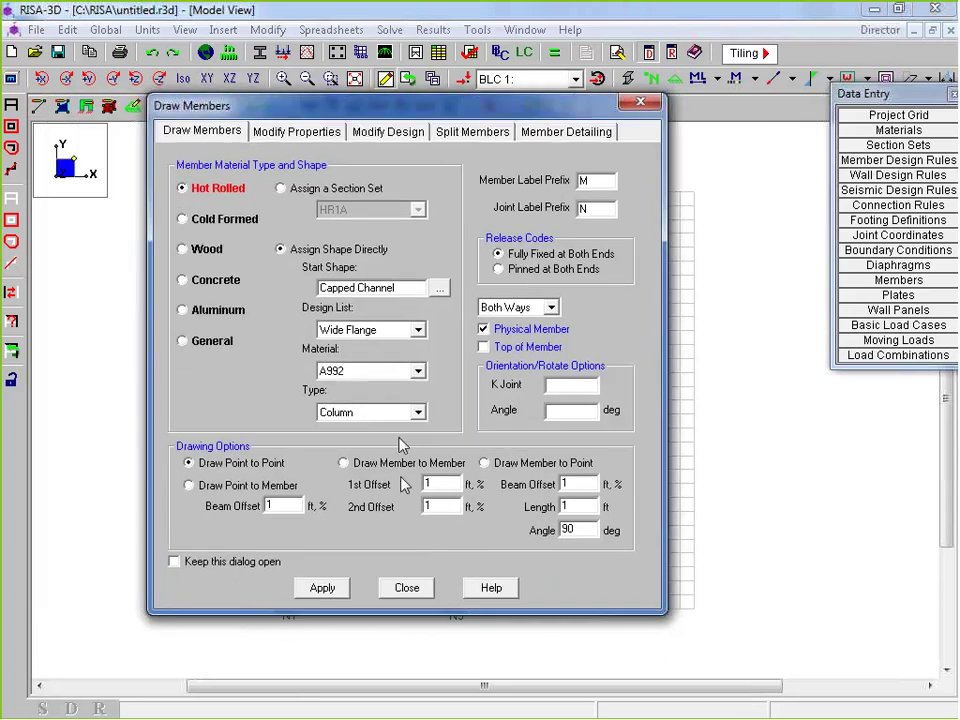
pyautogui.click(439, 289)
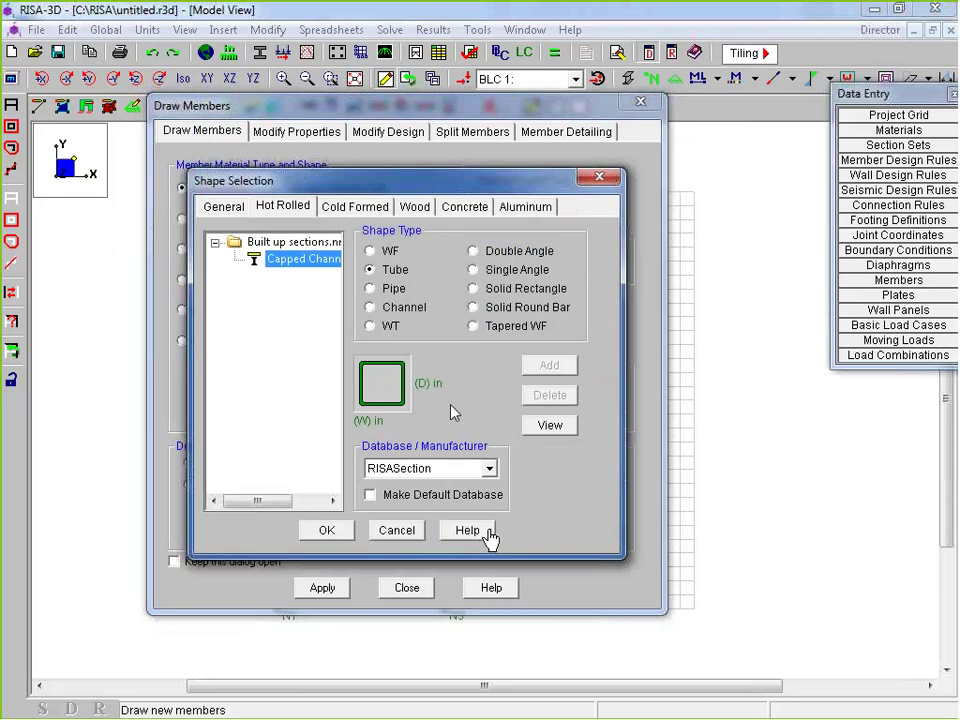
pyautogui.moveTo(410, 181); pyautogui.dragTo(591, 187)
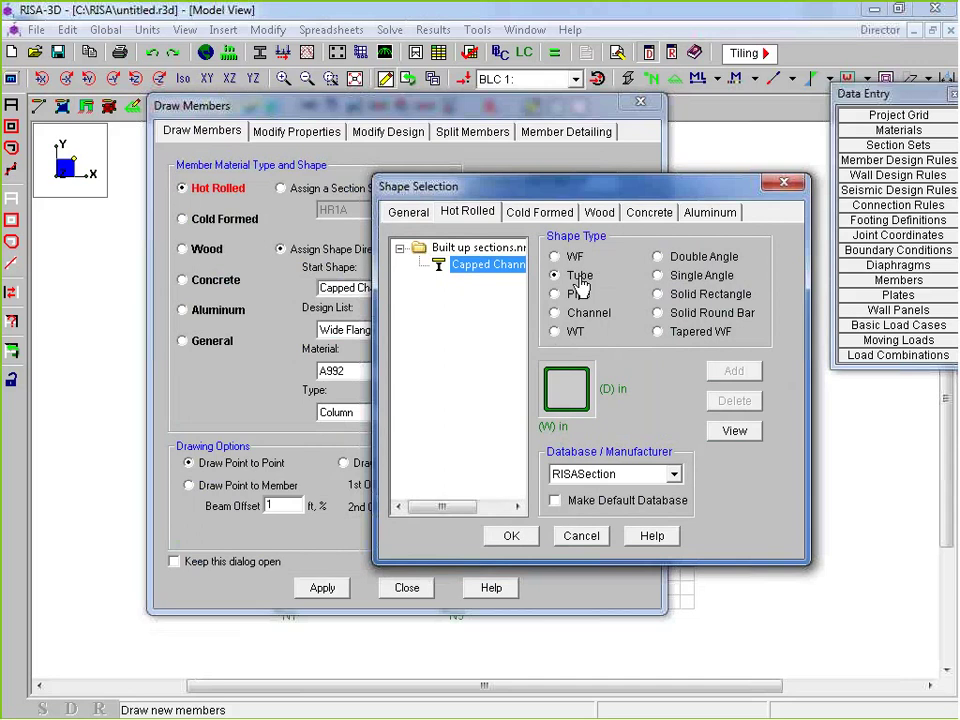
pyautogui.click(574, 258)
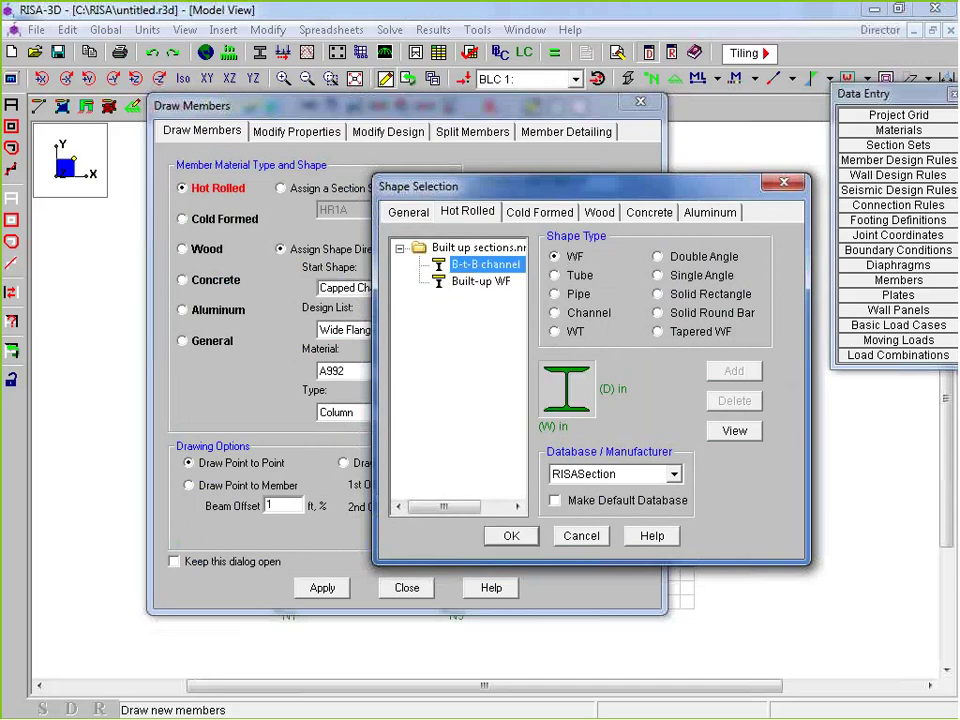
pyautogui.click(479, 265)
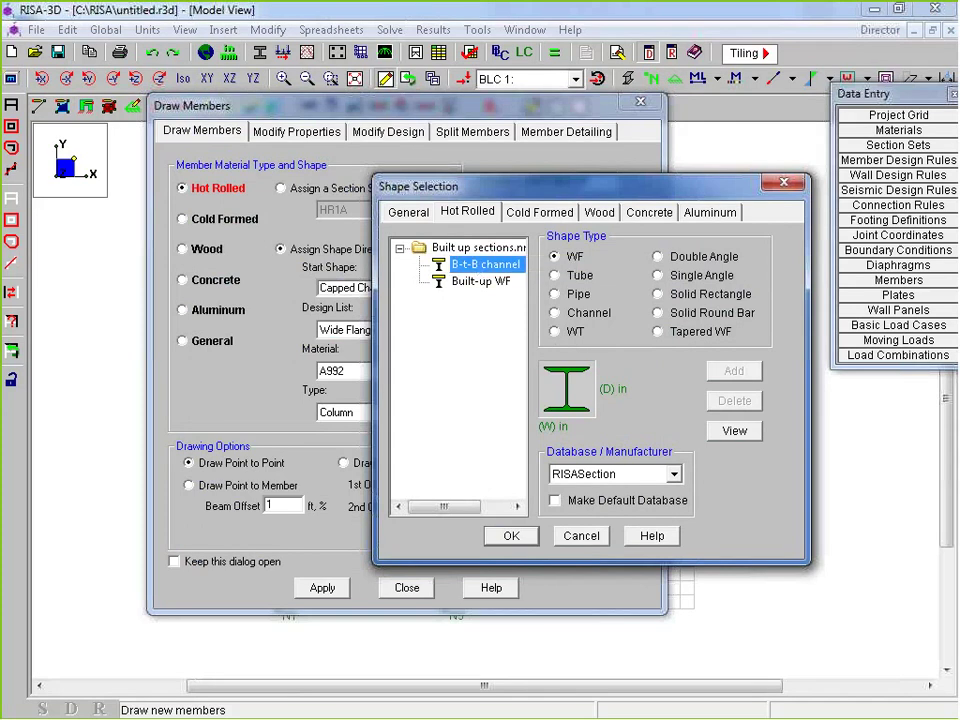
pyautogui.click(513, 537)
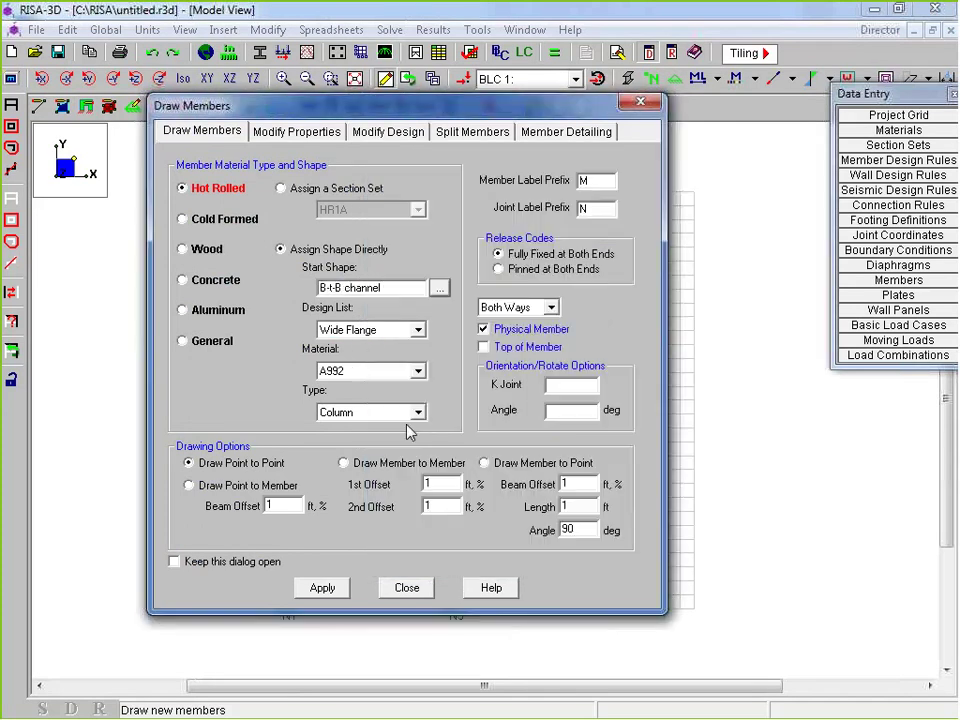
# Step: Set the member type to Beam and draw a horizontal B-t-B channel beam between the columns, about 7 ft above their bases
pyautogui.click(388, 416)
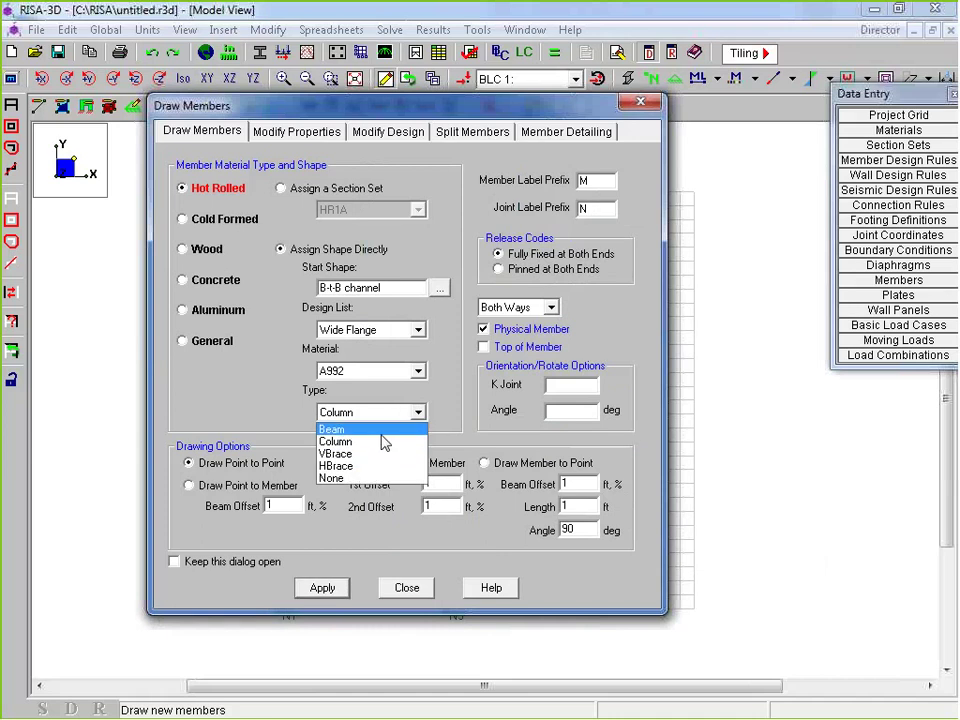
pyautogui.click(382, 431)
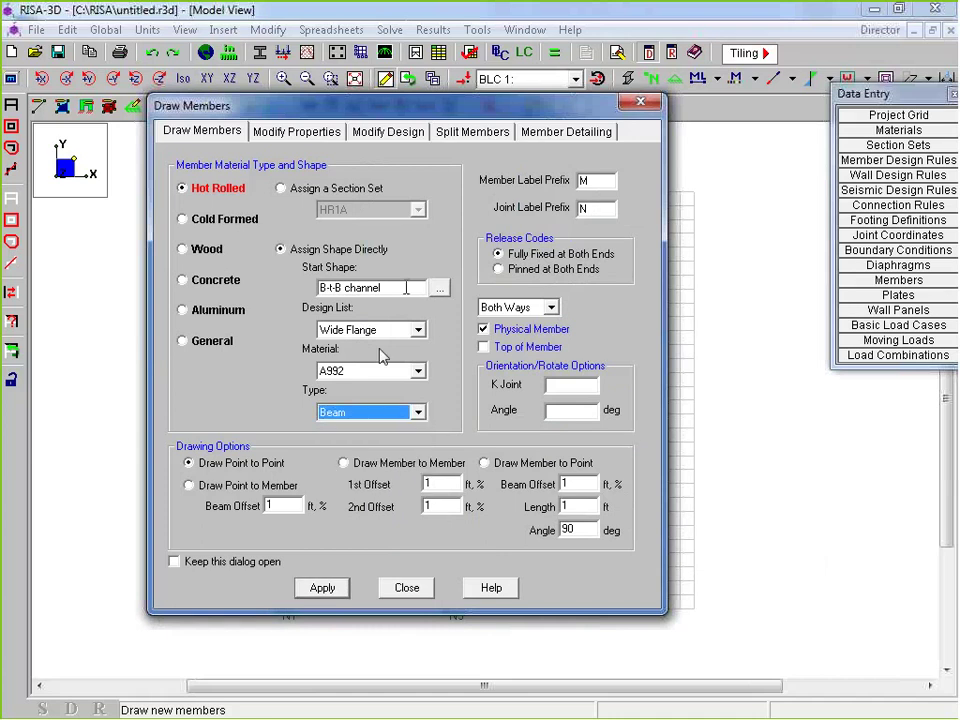
pyautogui.click(334, 588)
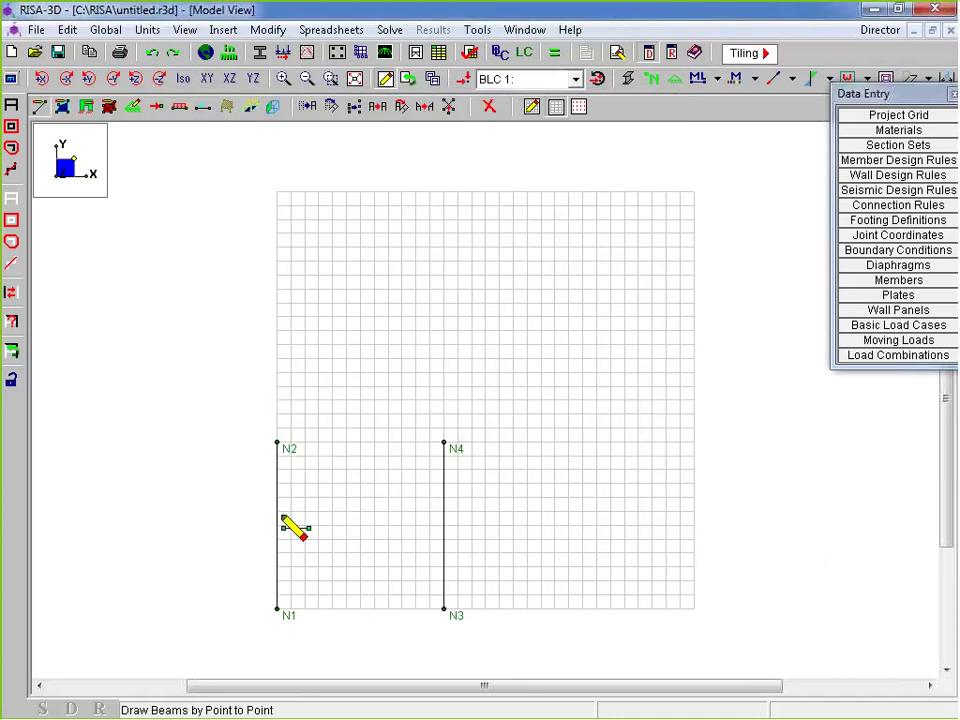
pyautogui.click(278, 513)
pyautogui.click(443, 512)
pyautogui.rightClick(415, 617)
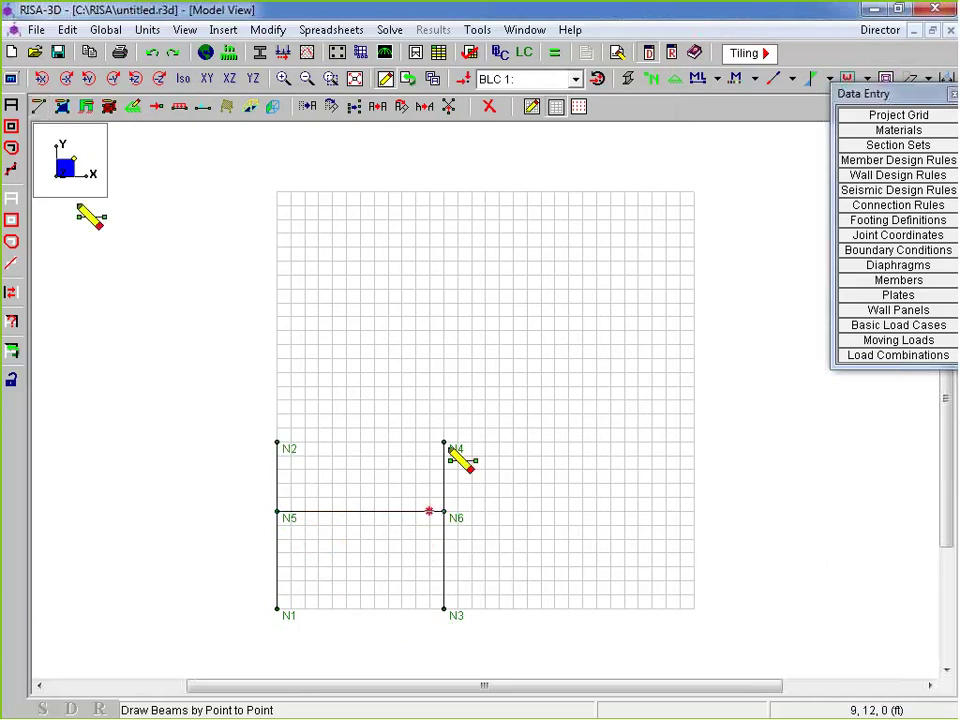
# Step: Switch new members to General material and assign the Capped WF shape from the Built up sections file in the RISASection database
pyautogui.click(39, 106)
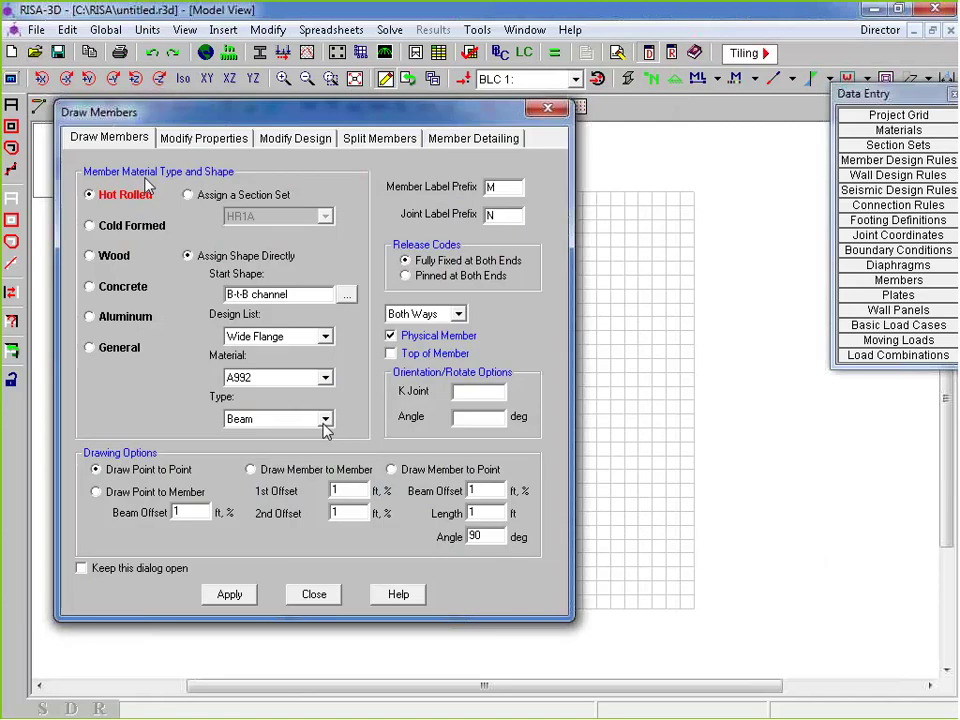
pyautogui.click(119, 349)
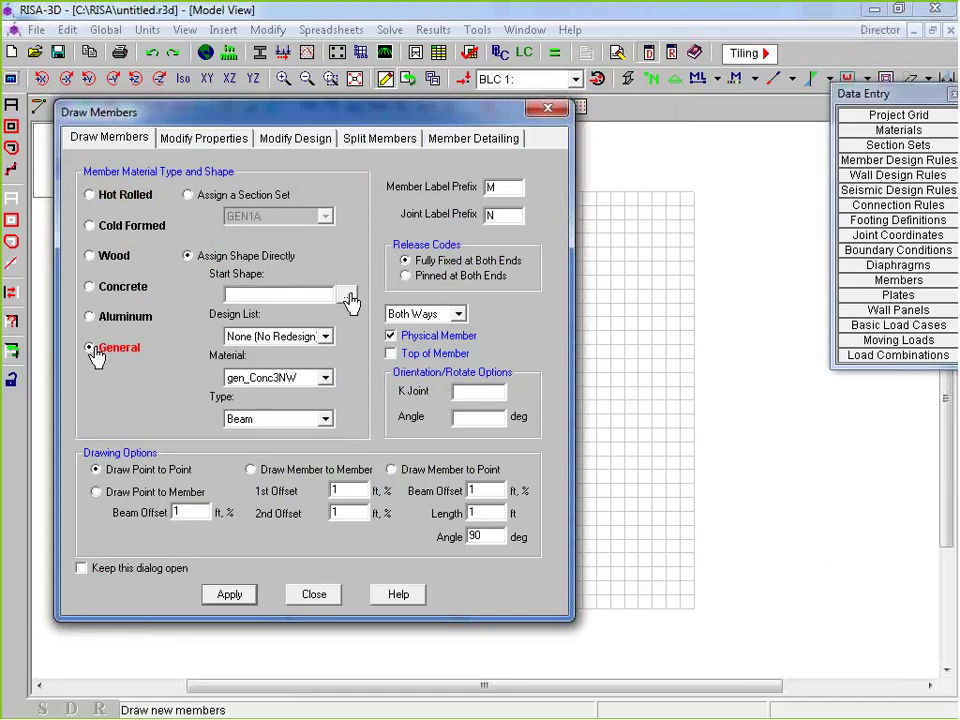
pyautogui.click(346, 294)
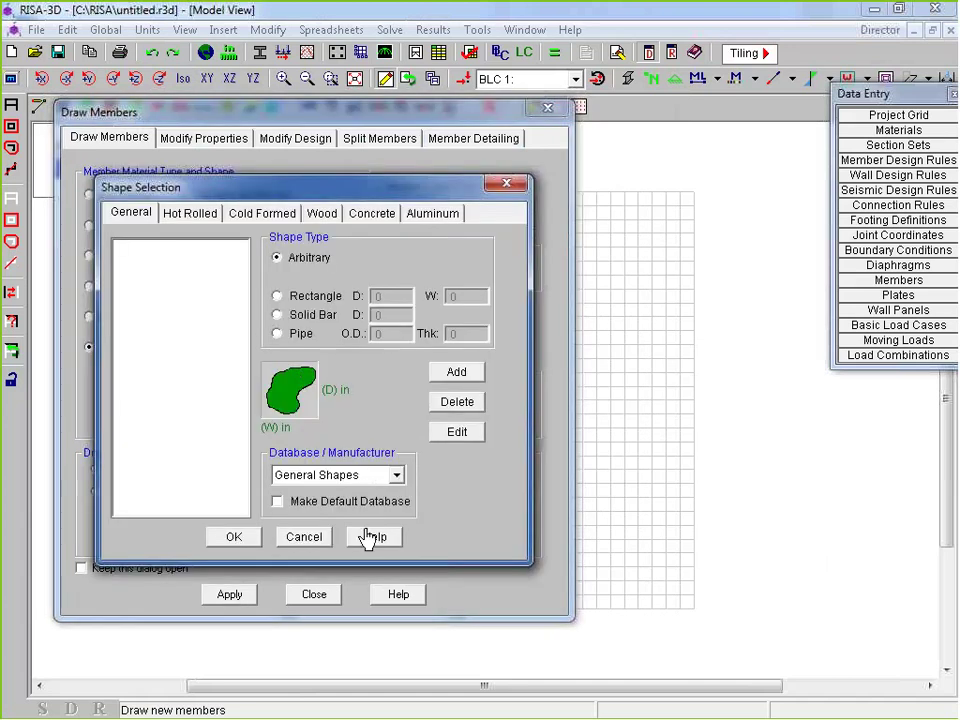
pyautogui.click(360, 475)
pyautogui.click(364, 508)
pyautogui.click(202, 265)
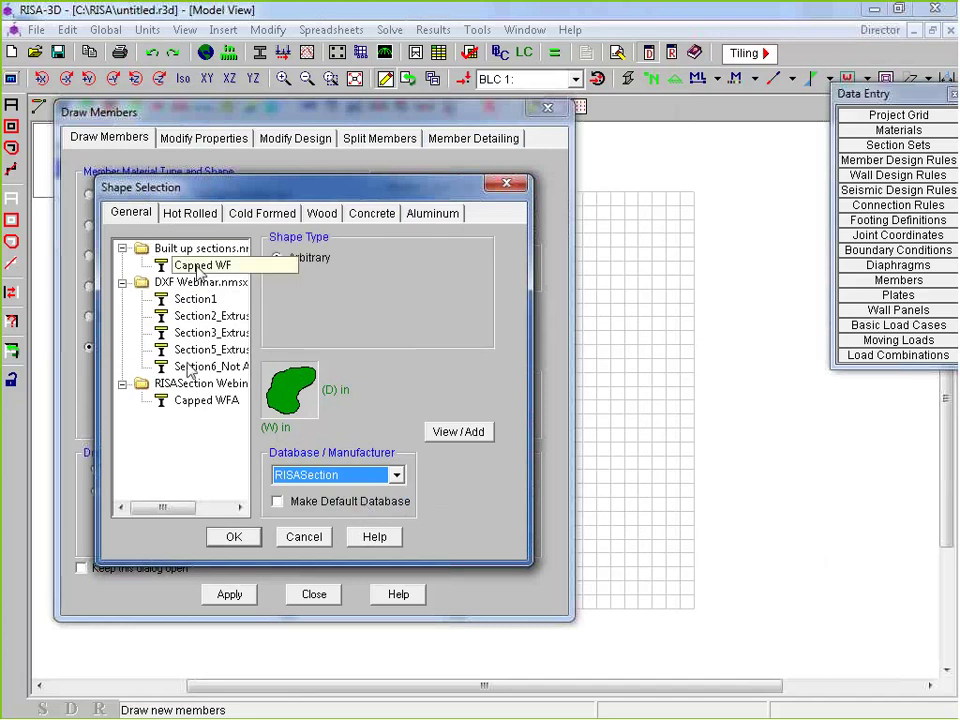
pyautogui.click(231, 538)
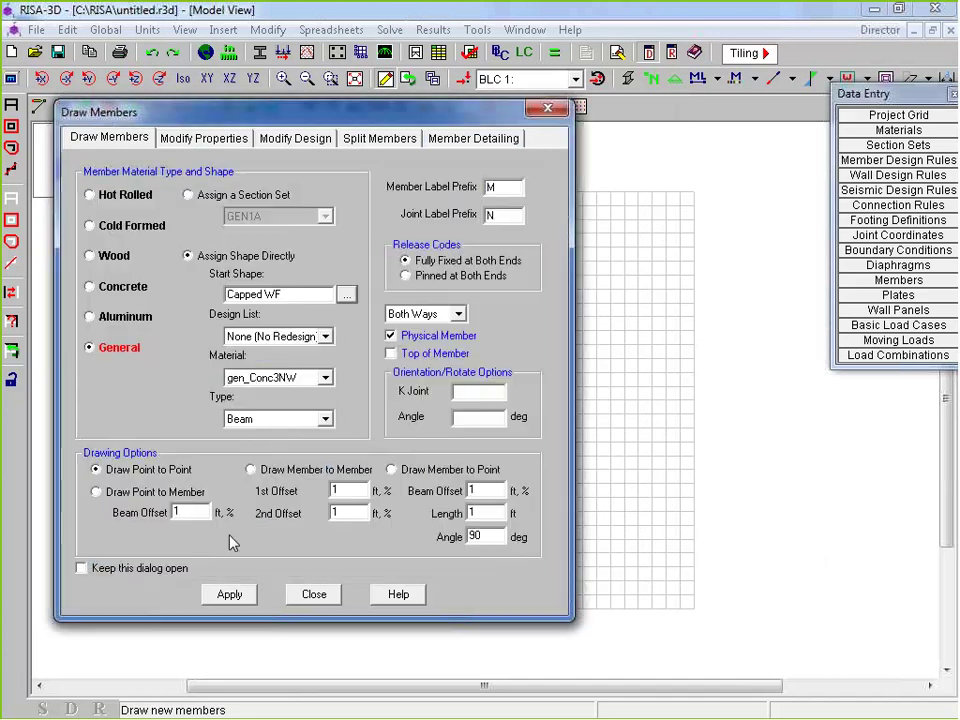
# Step: Draw a Capped WF beam between the column tops, from joint N2 to joint N4
pyautogui.hotkey('shift', 'Tab')
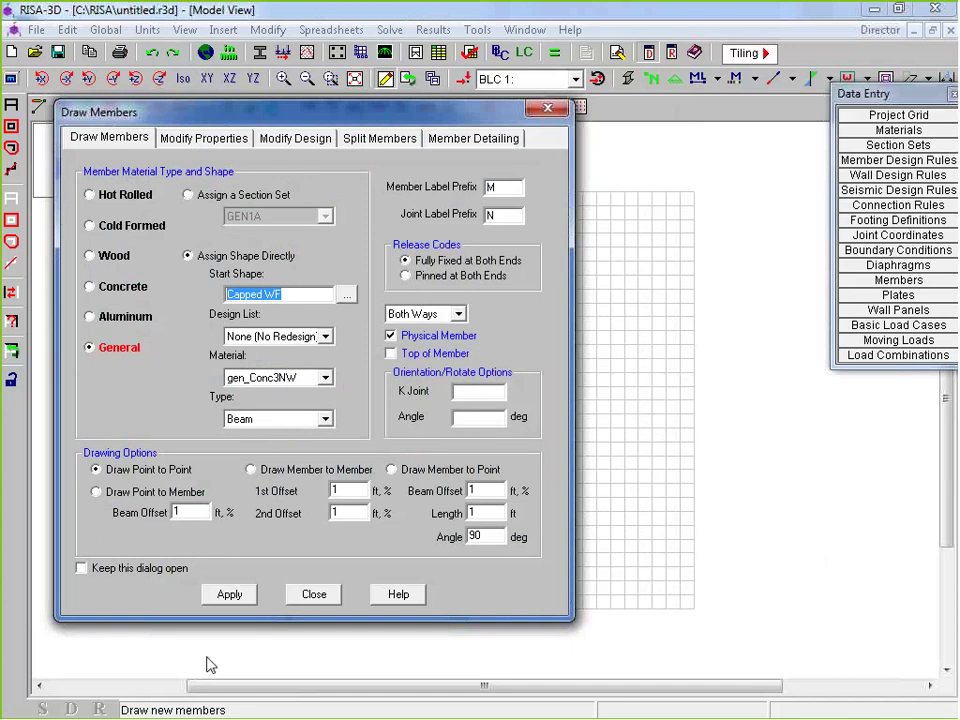
pyautogui.press('Return')
pyautogui.click(277, 442)
pyautogui.click(444, 442)
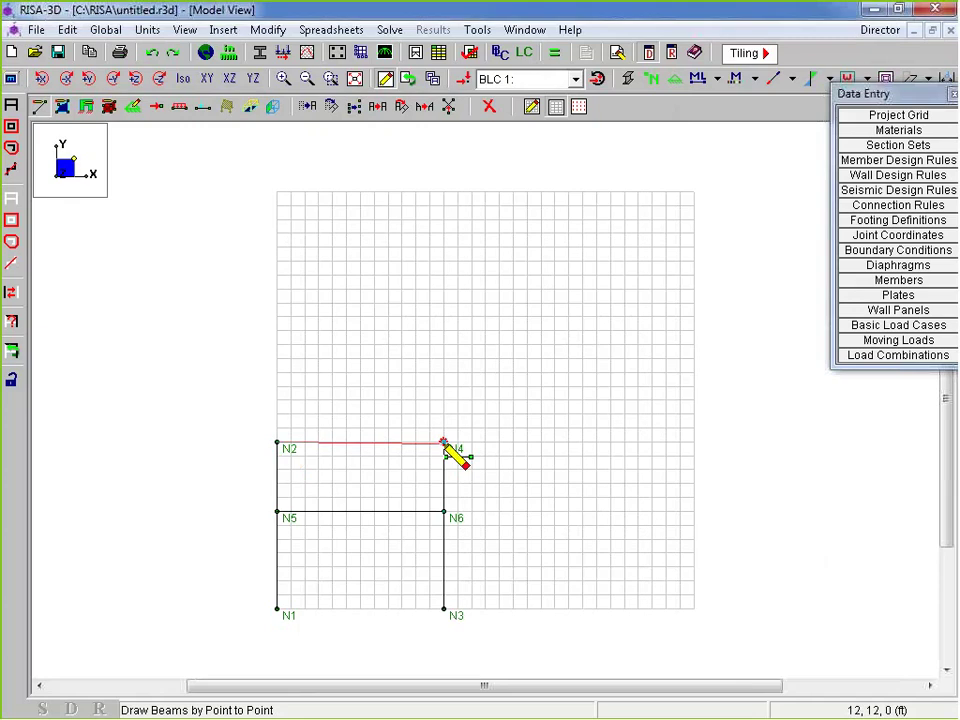
# Step: Apply fixed boundary conditions to the column base joints N1 and N3
pyautogui.click(133, 106)
pyautogui.click(197, 388)
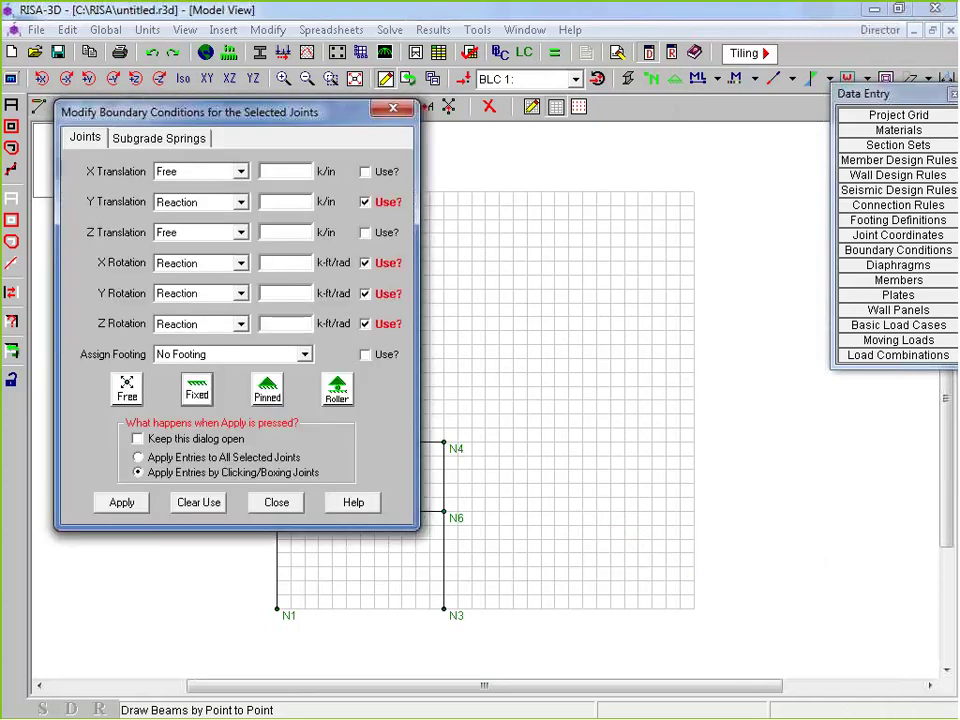
pyautogui.click(121, 502)
pyautogui.moveTo(260, 587); pyautogui.dragTo(497, 656)
# Step: Apply a uniform distributed load of -1 k/ft in the Y direction to the top beam and the middle beam under load case 1
pyautogui.click(180, 107)
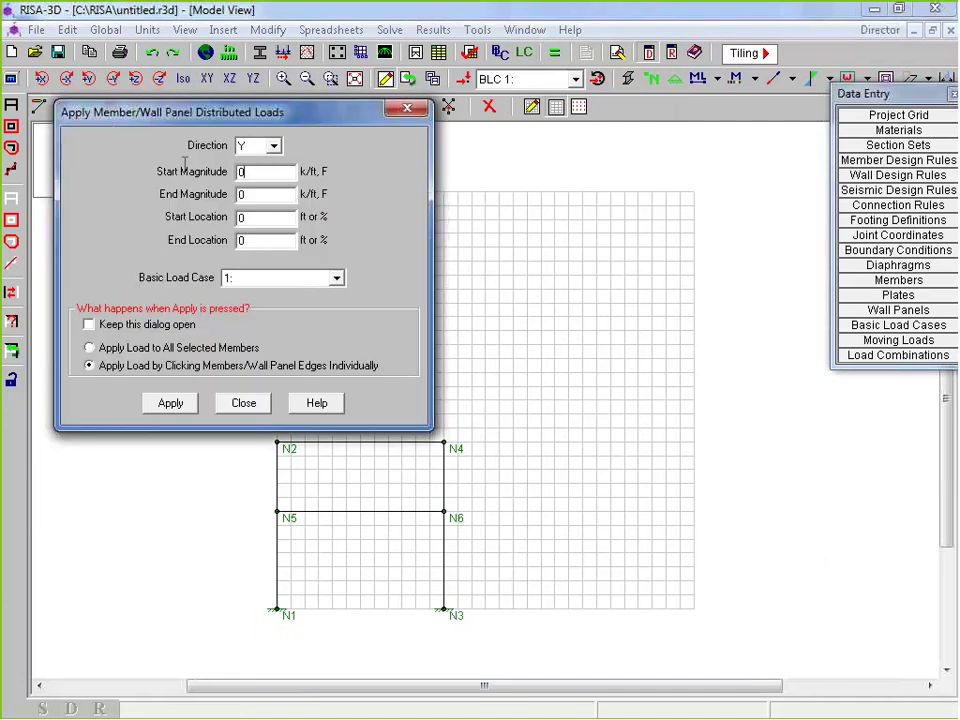
pyautogui.write('-1')
pyautogui.press('Tab')
pyautogui.write('-1')
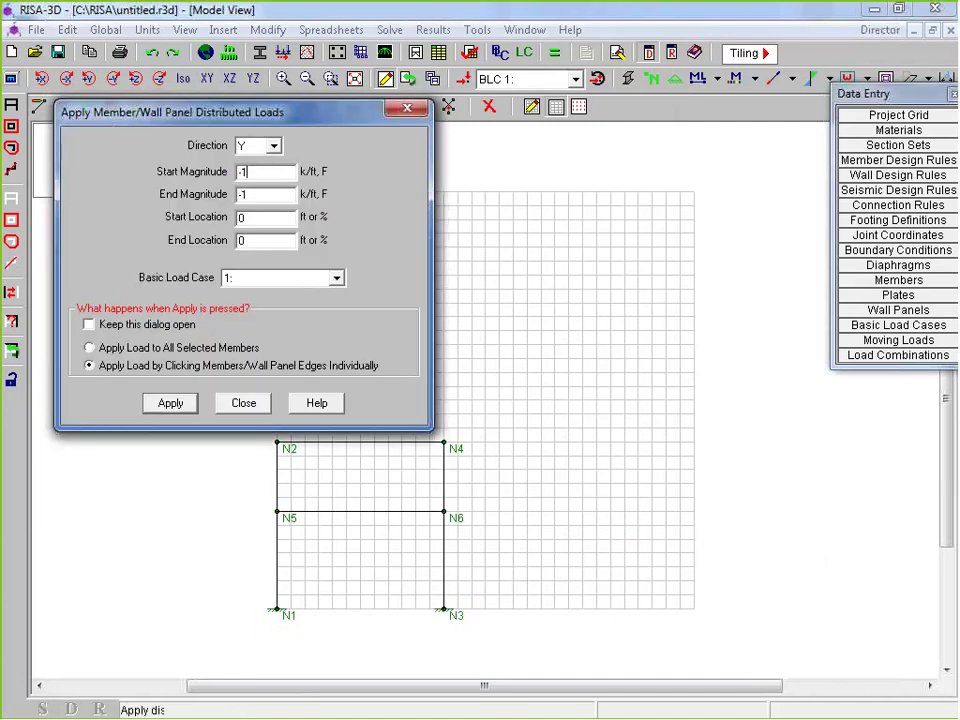
pyautogui.click(170, 402)
pyautogui.click(340, 441)
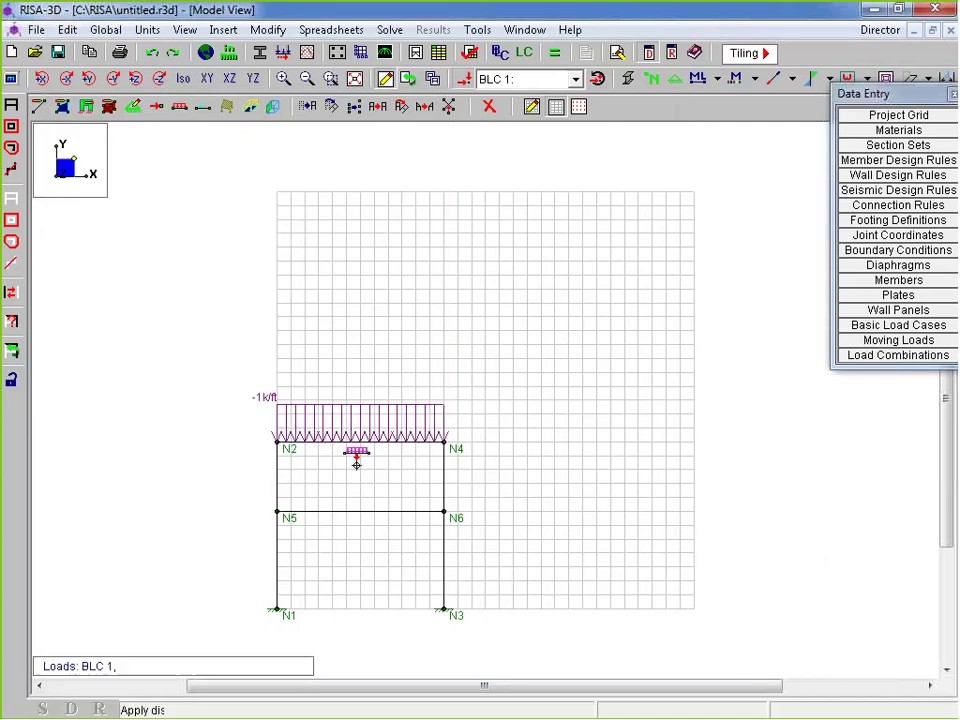
pyautogui.click(380, 511)
pyautogui.scroll(2, 233, 309)
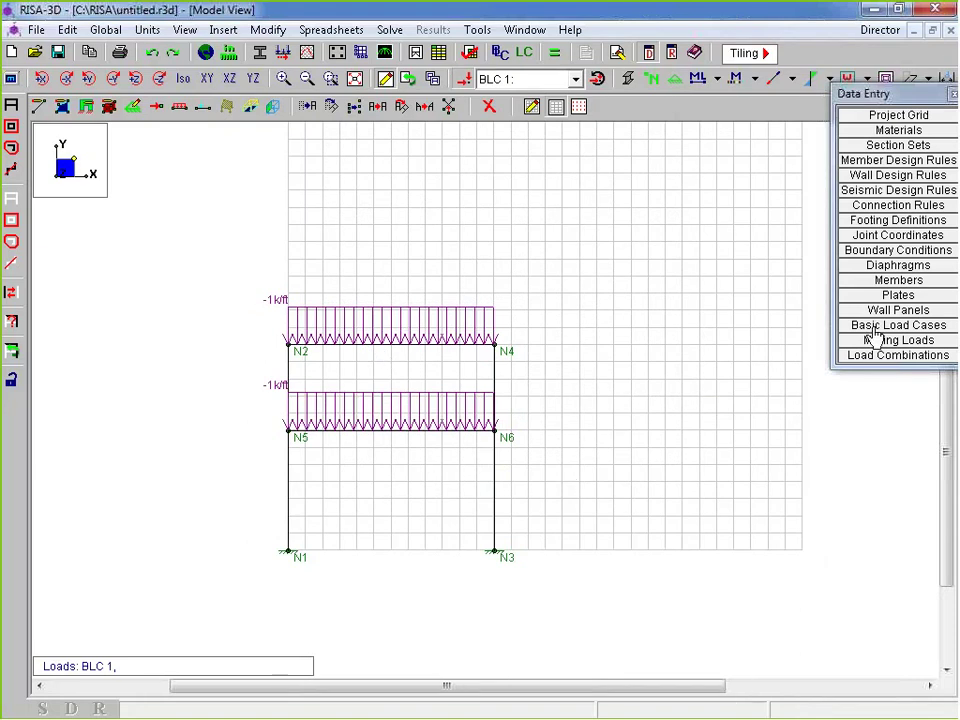
# Step: Create a load combination named Total that includes Y with a factor of -1
pyautogui.click(898, 355)
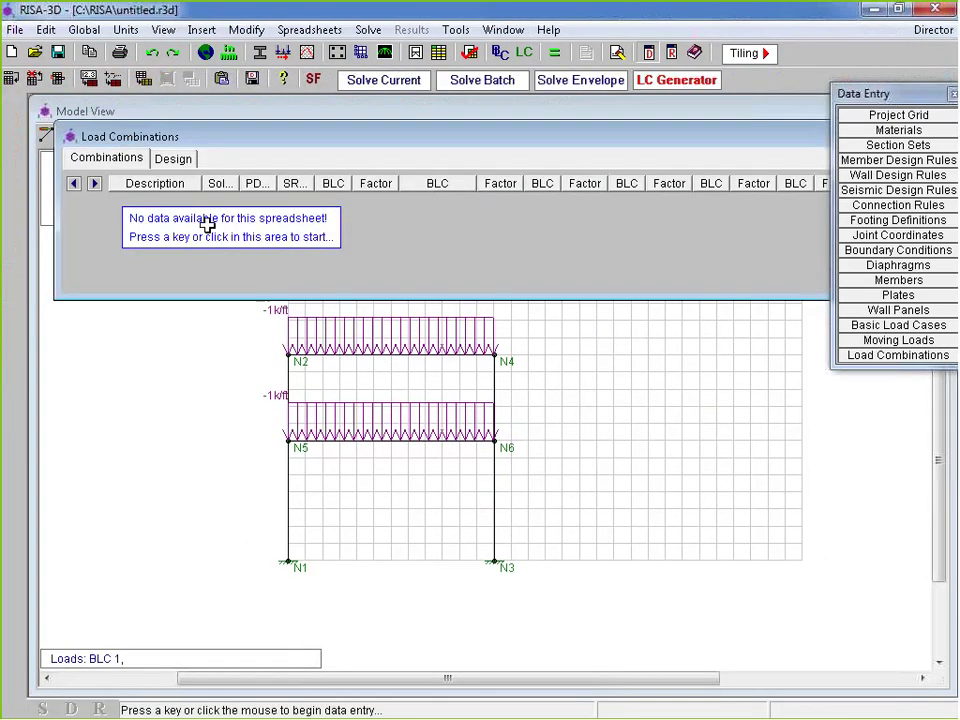
pyautogui.click(148, 207)
pyautogui.write('Total')
pyautogui.press('Return')
pyautogui.click(341, 201)
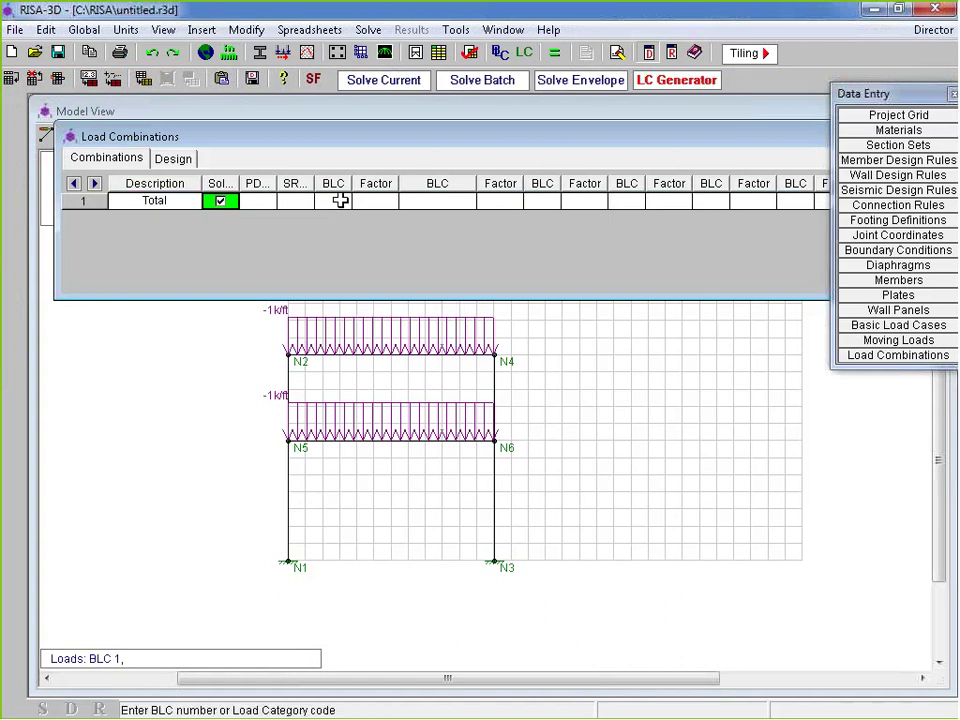
pyautogui.press('Tab')
pyautogui.write('-')
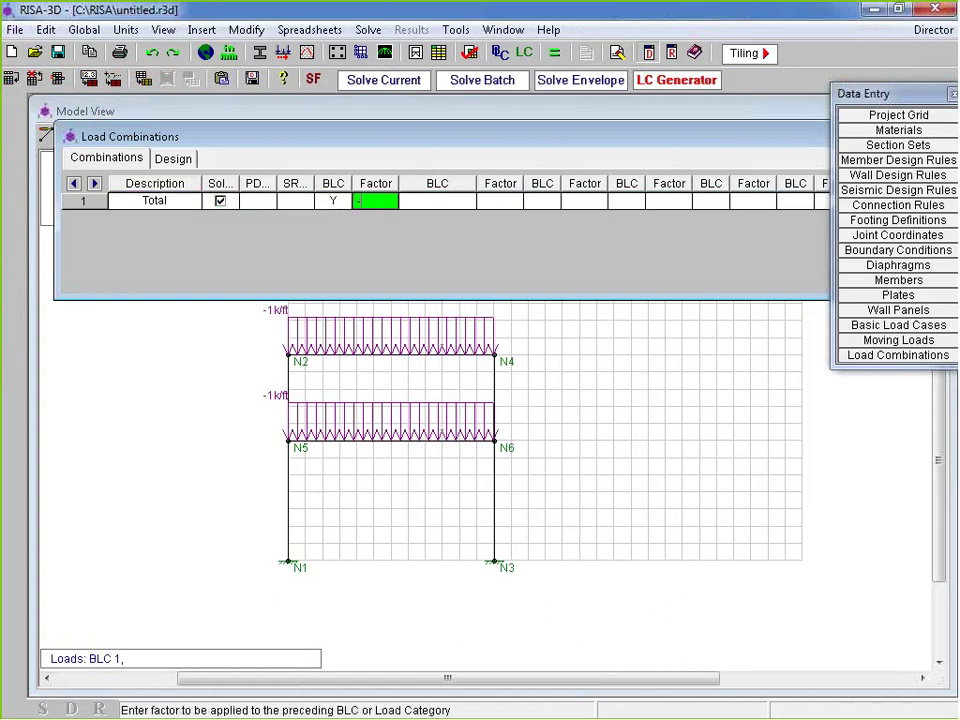
pyautogui.write('1')
pyautogui.click(333, 201)
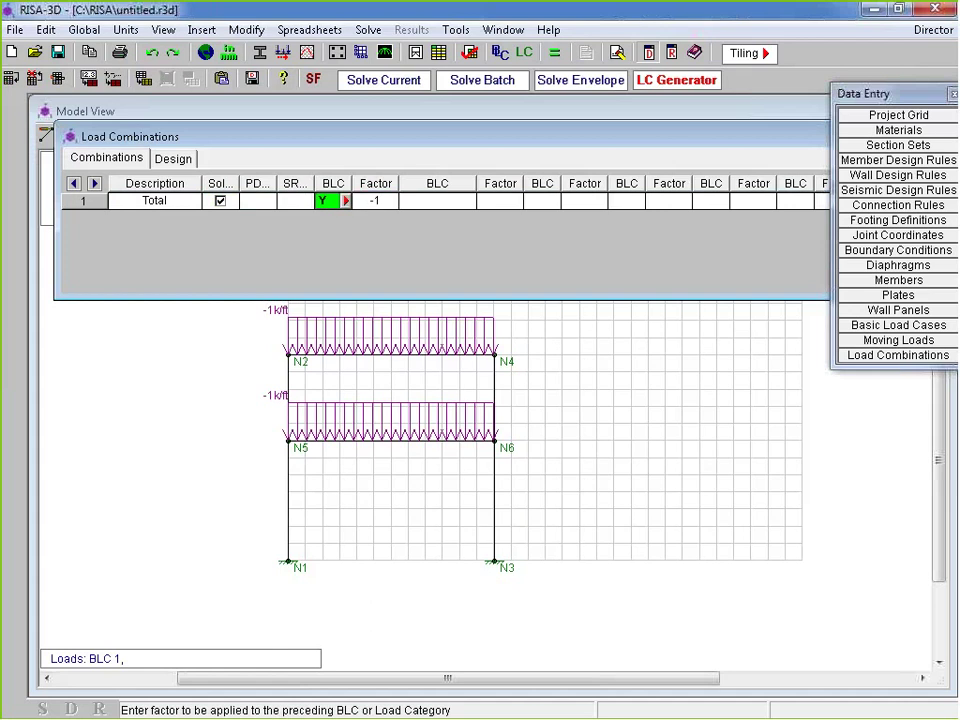
# Step: Add load case 1 with a factor of 1 to the Total combination and solve the model
pyautogui.click(433, 201)
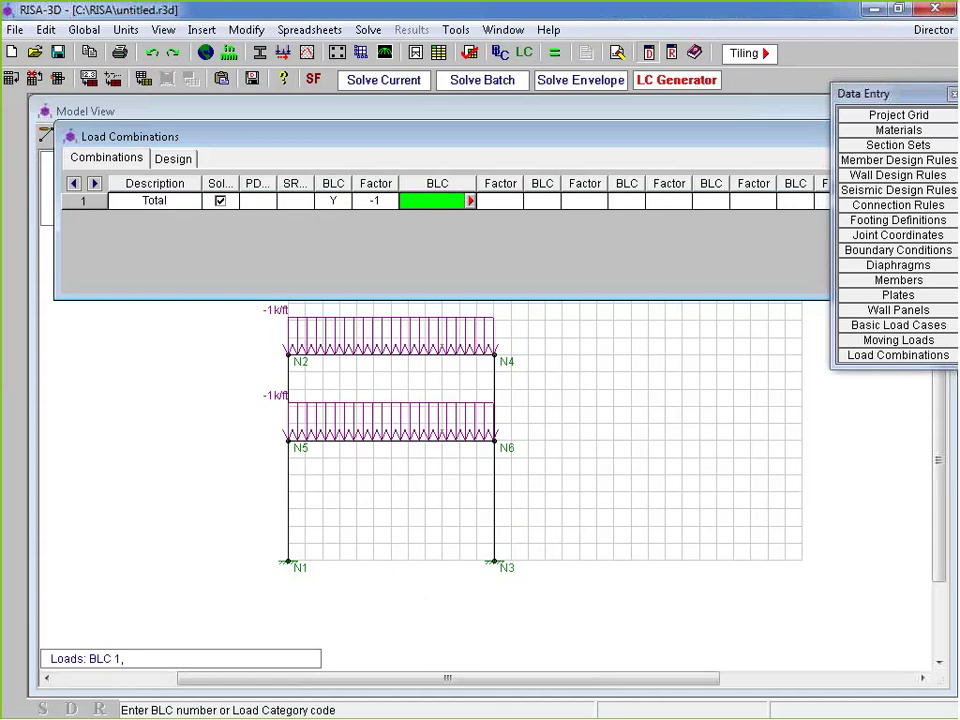
pyautogui.write('1')
pyautogui.press('Return')
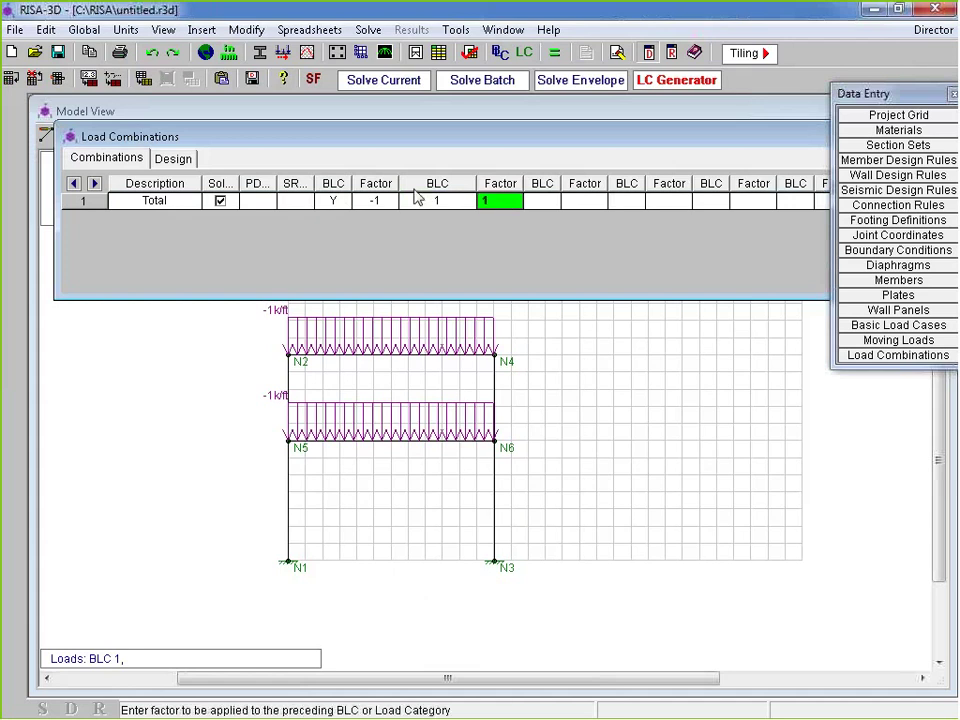
pyautogui.write('1')
pyautogui.hotkey('ctrl', 'q')
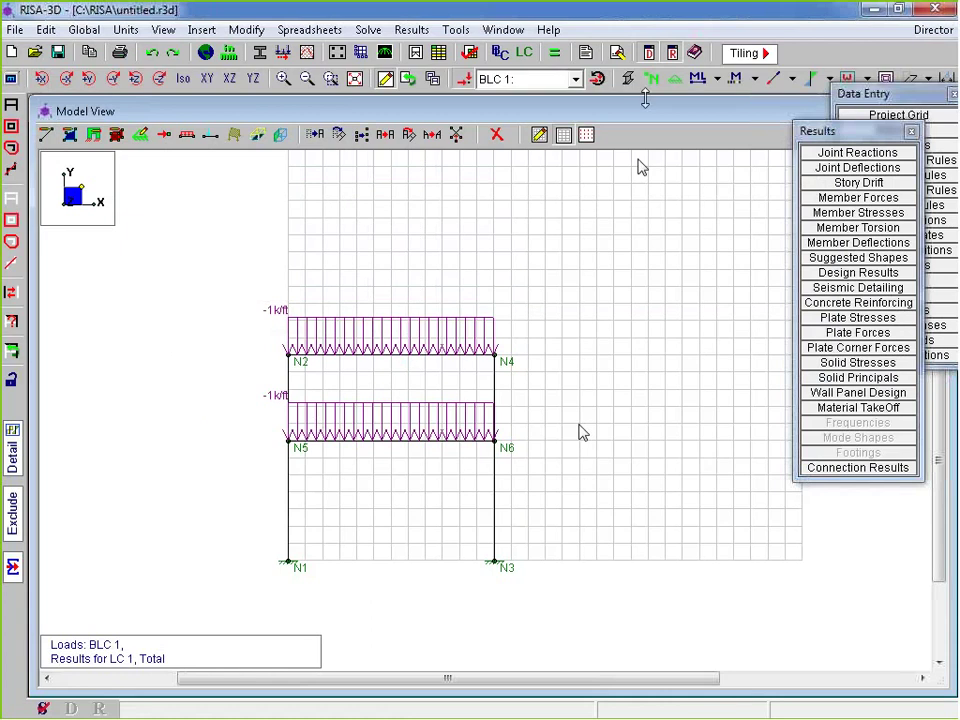
# Step: Hide the loads and the drawing grid in the model view and label the members with their shape names
pyautogui.click(718, 79)
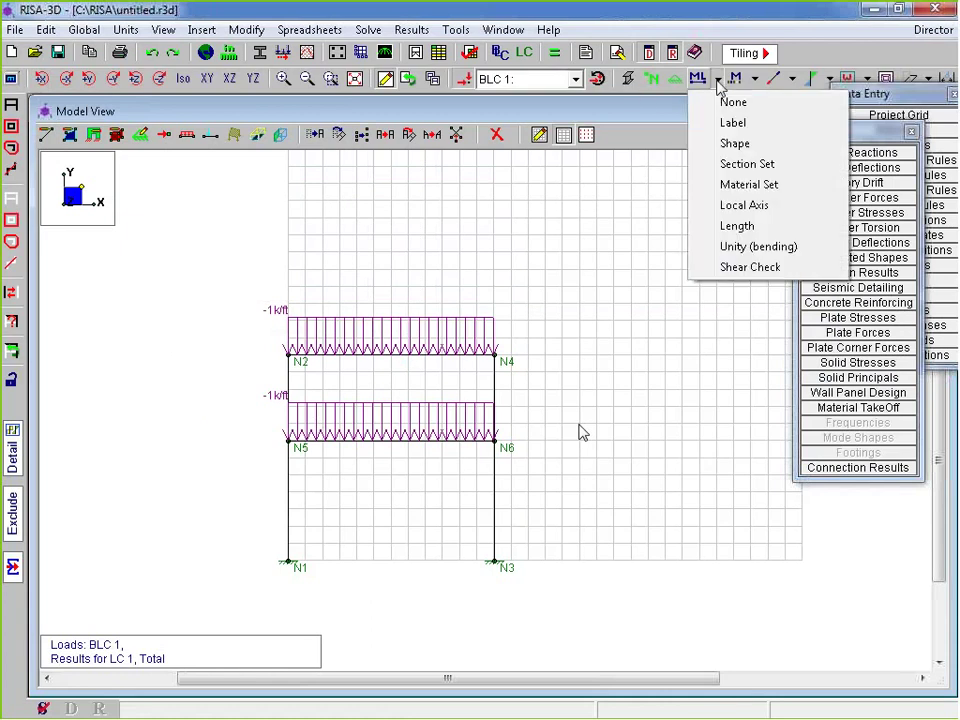
pyautogui.click(465, 81)
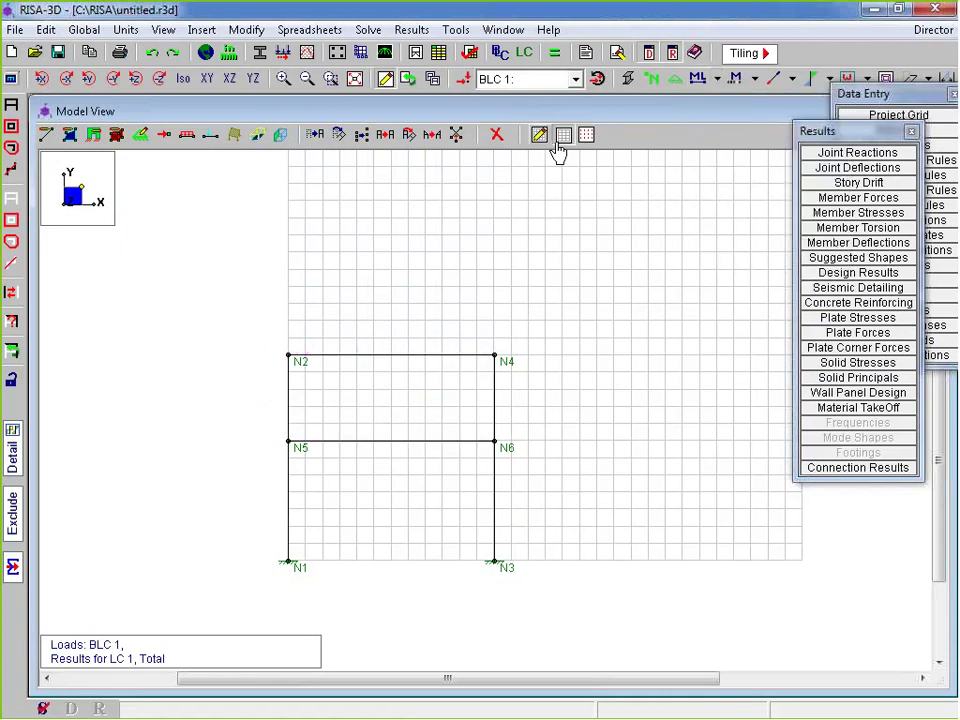
pyautogui.click(560, 146)
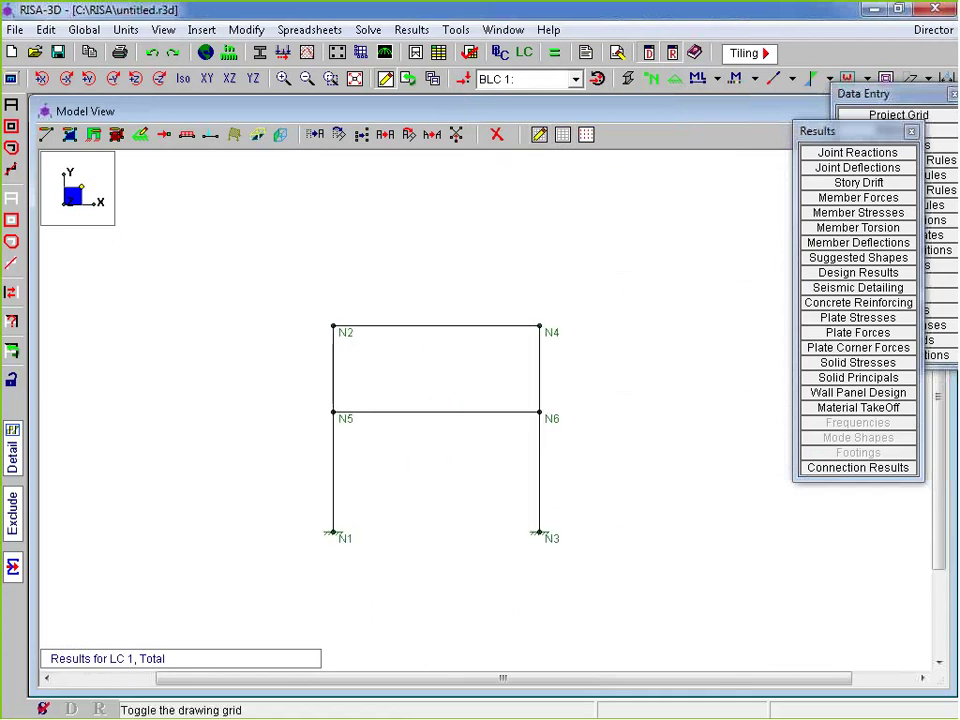
pyautogui.click(719, 80)
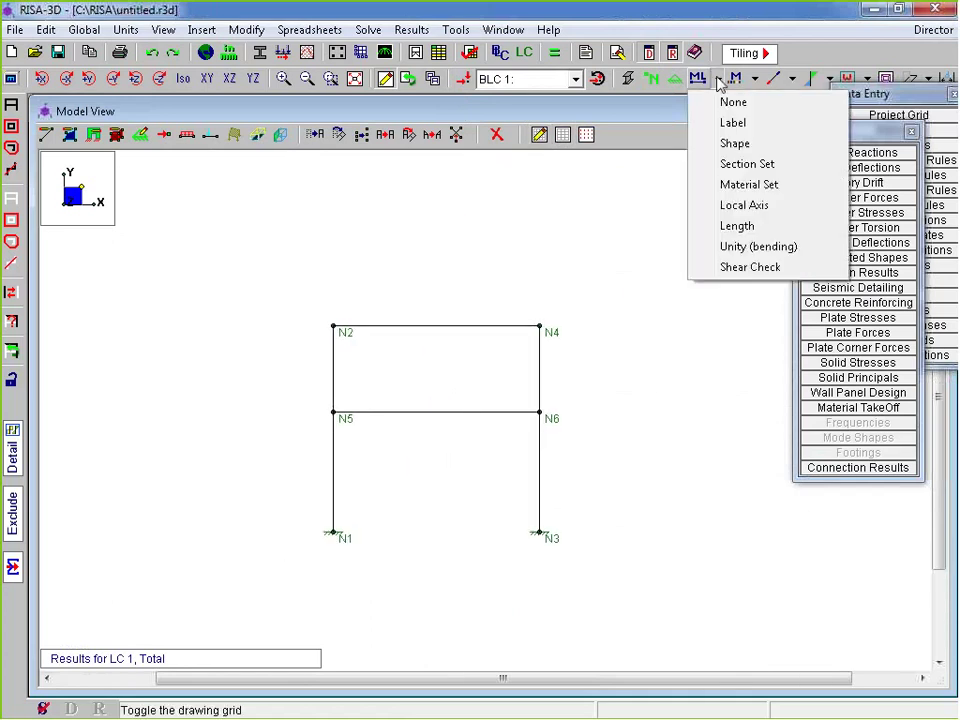
pyautogui.click(756, 146)
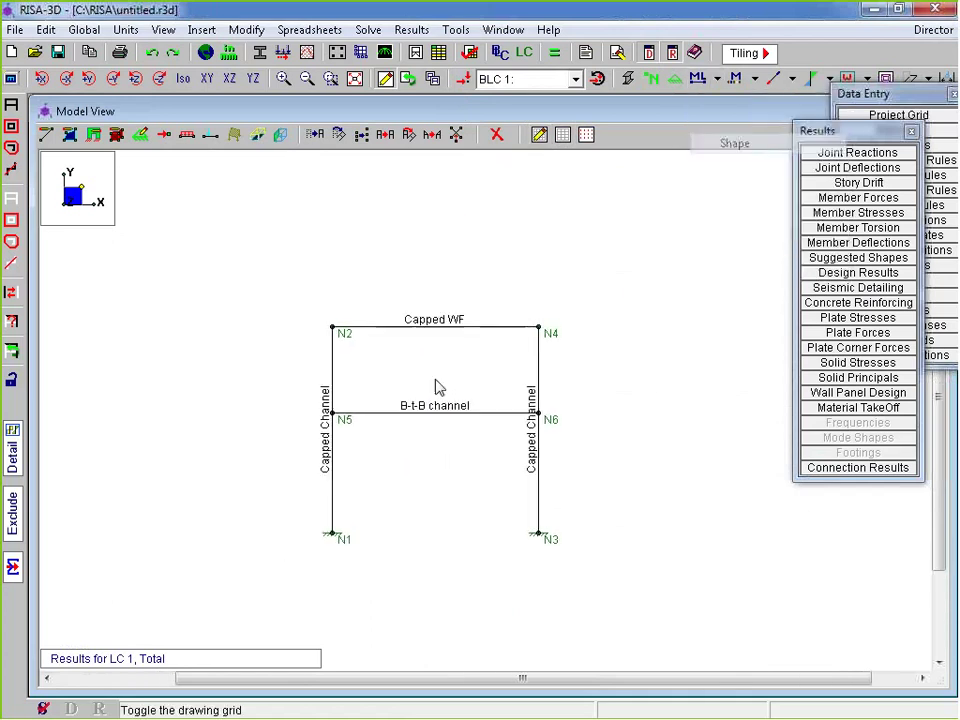
pyautogui.click(716, 80)
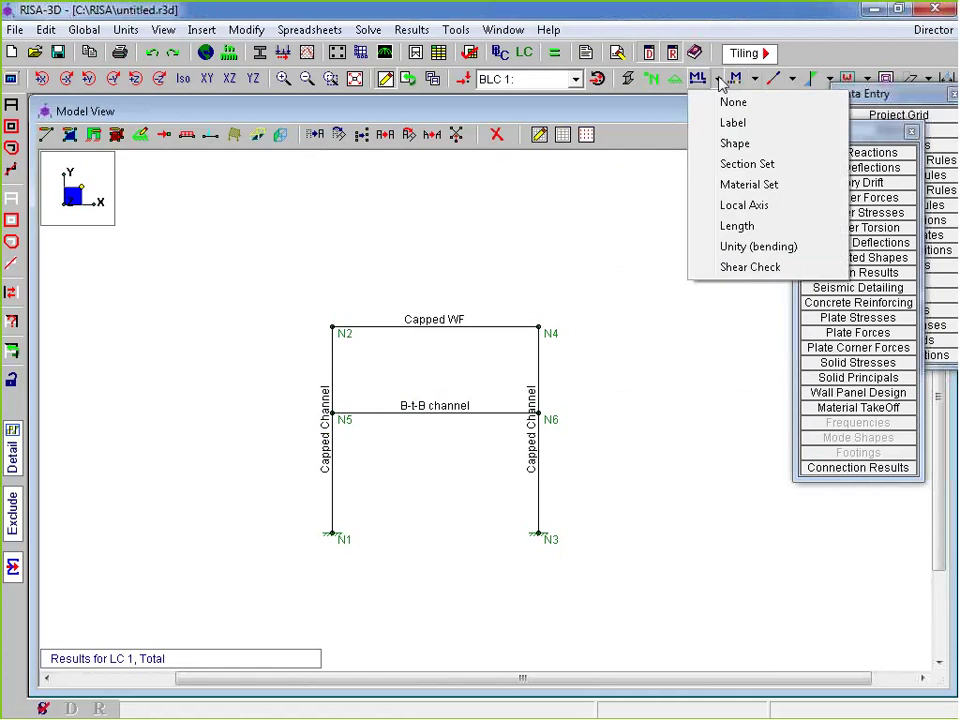
pyautogui.click(737, 145)
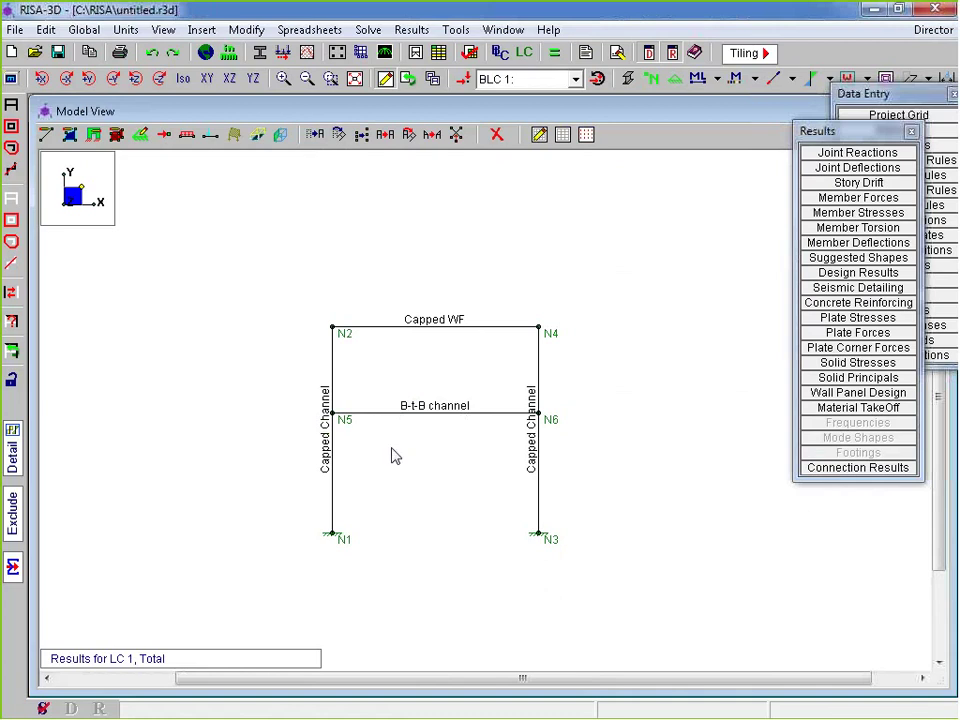
# Step: Check the design results, enable P-Delta analysis for the Total combination, re-solve it and close the combinations spreadsheet
pyautogui.click(872, 276)
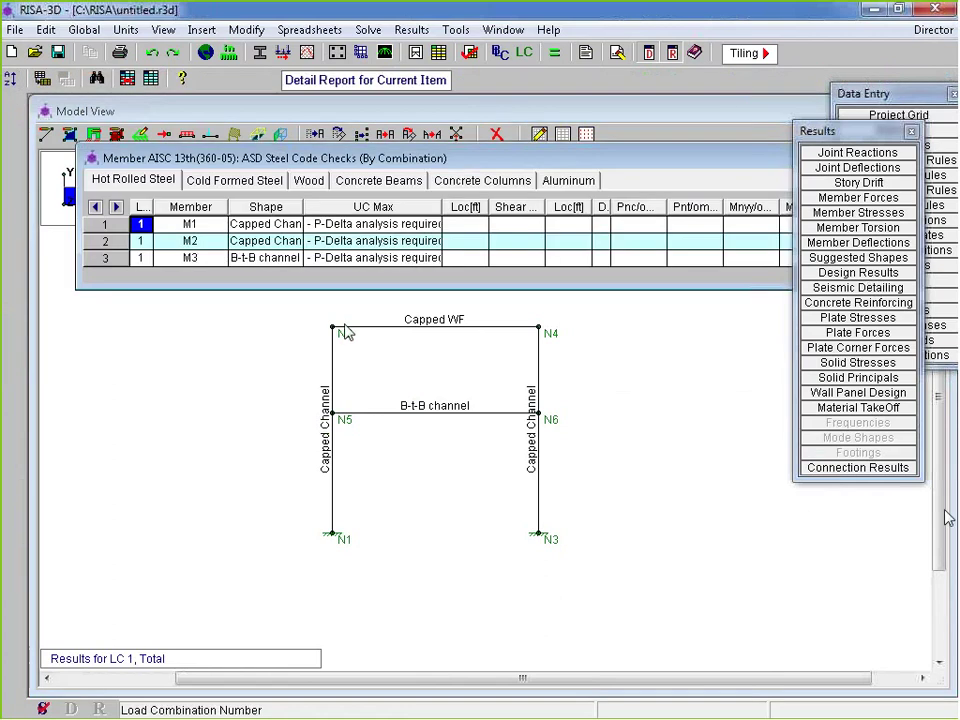
pyautogui.click(946, 354)
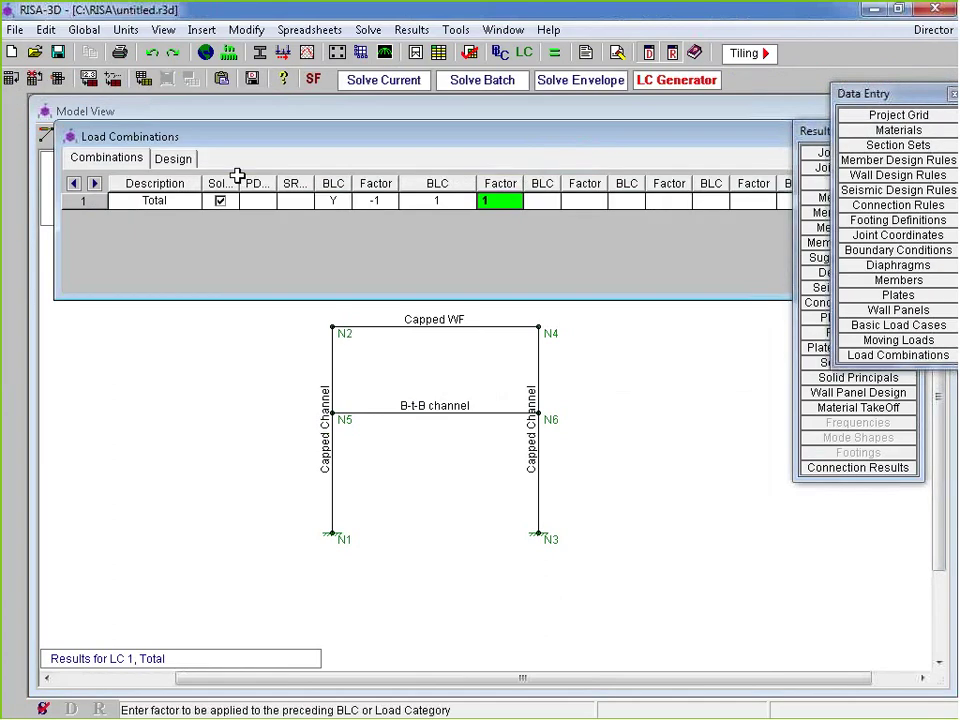
pyautogui.click(257, 201)
pyautogui.write('y')
pyautogui.click(383, 80)
pyautogui.click(349, 242)
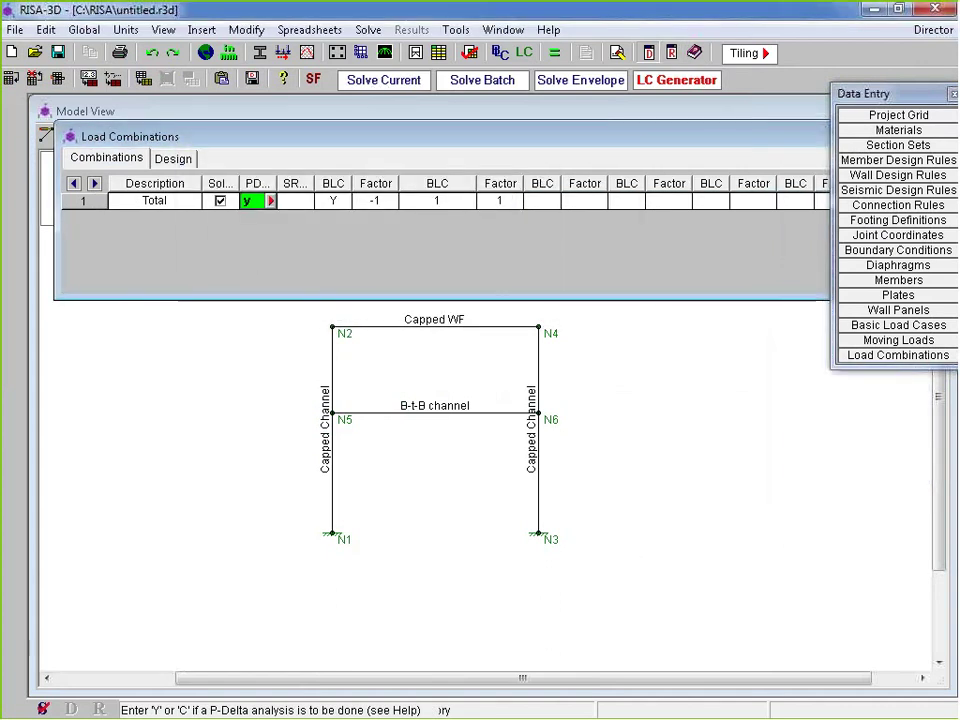
pyautogui.click(392, 82)
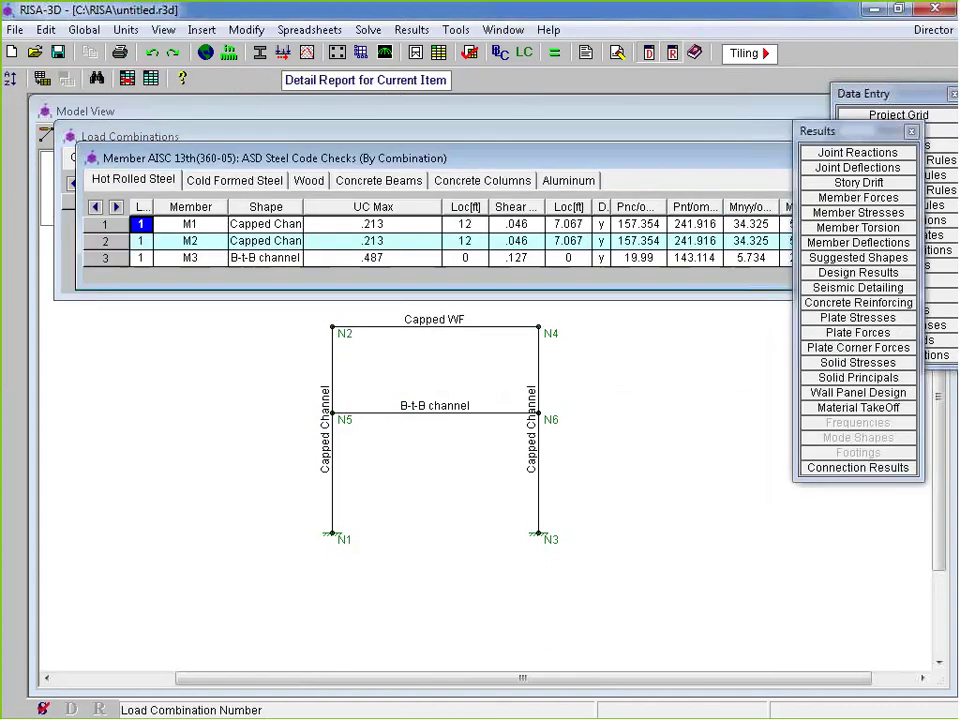
pyautogui.click(73, 190)
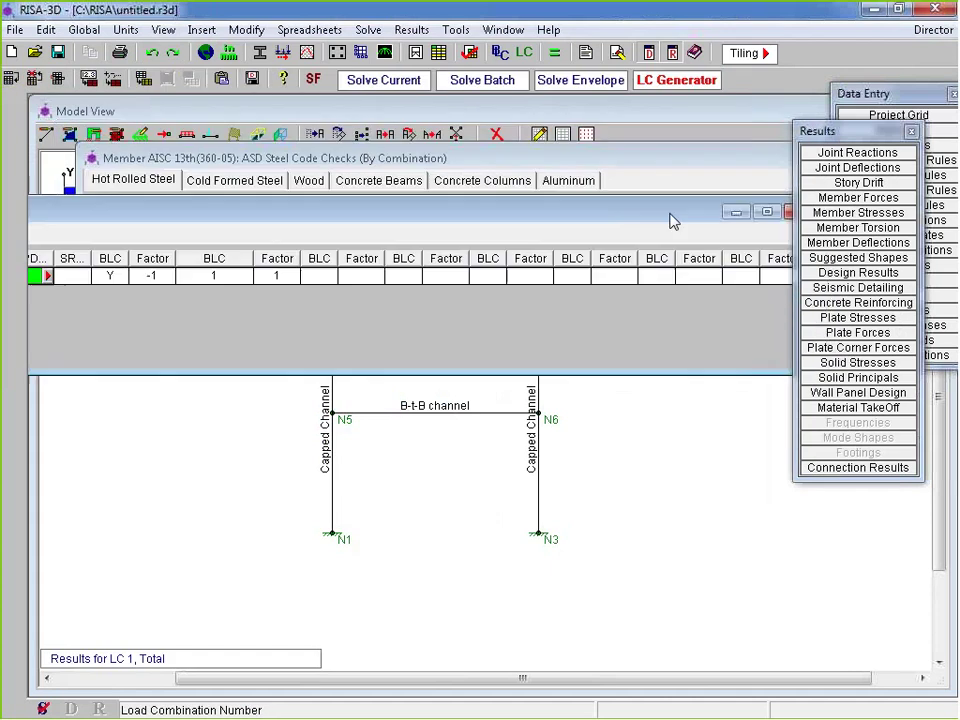
pyautogui.click(642, 240)
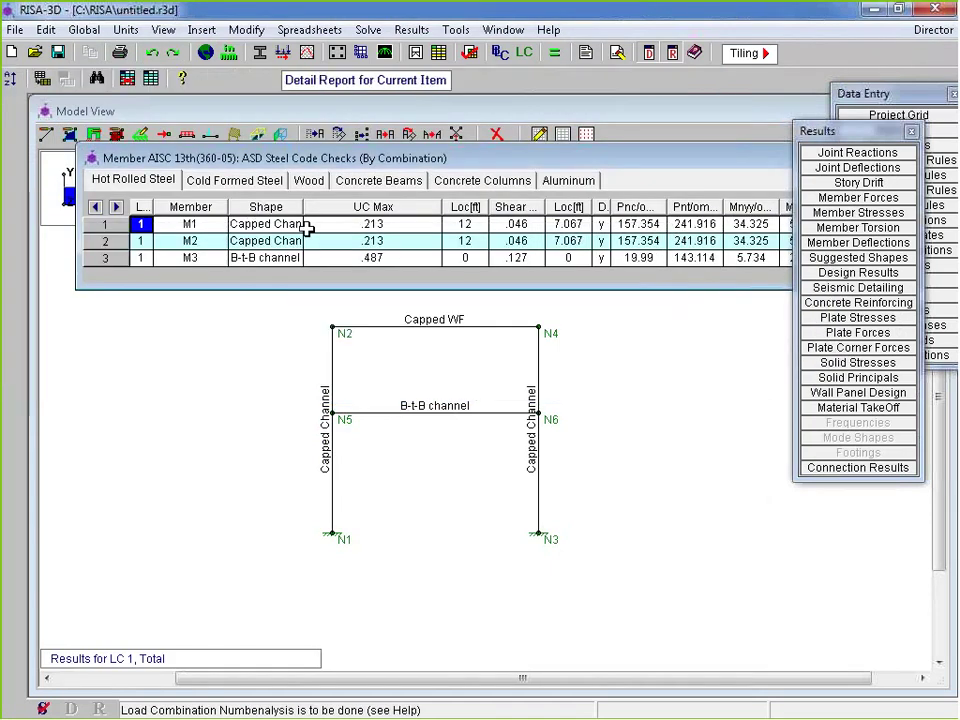
# Step: Widen the Shape column in the hot rolled steel code checks and review the maximum unity checks for members M1, M2 and M3
pyautogui.click(309, 229)
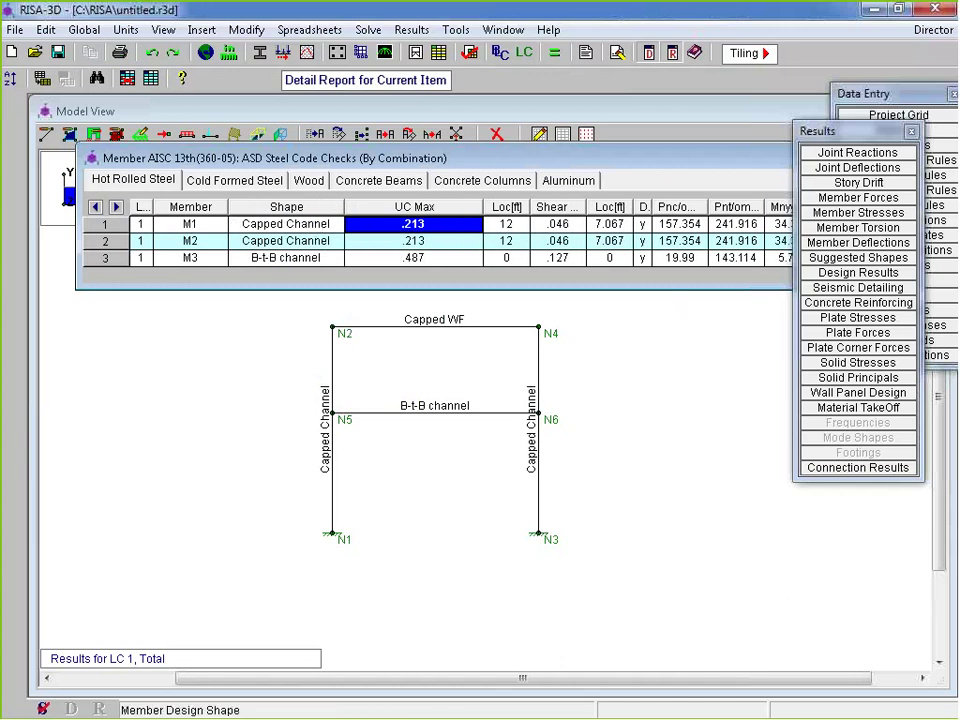
pyautogui.click(416, 244)
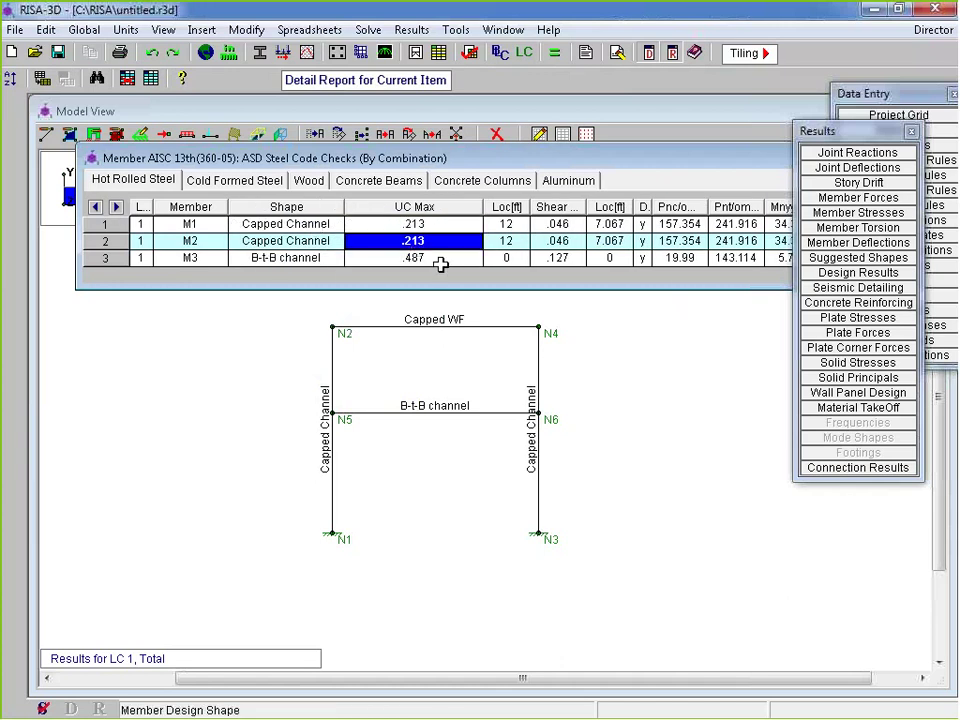
pyautogui.click(352, 261)
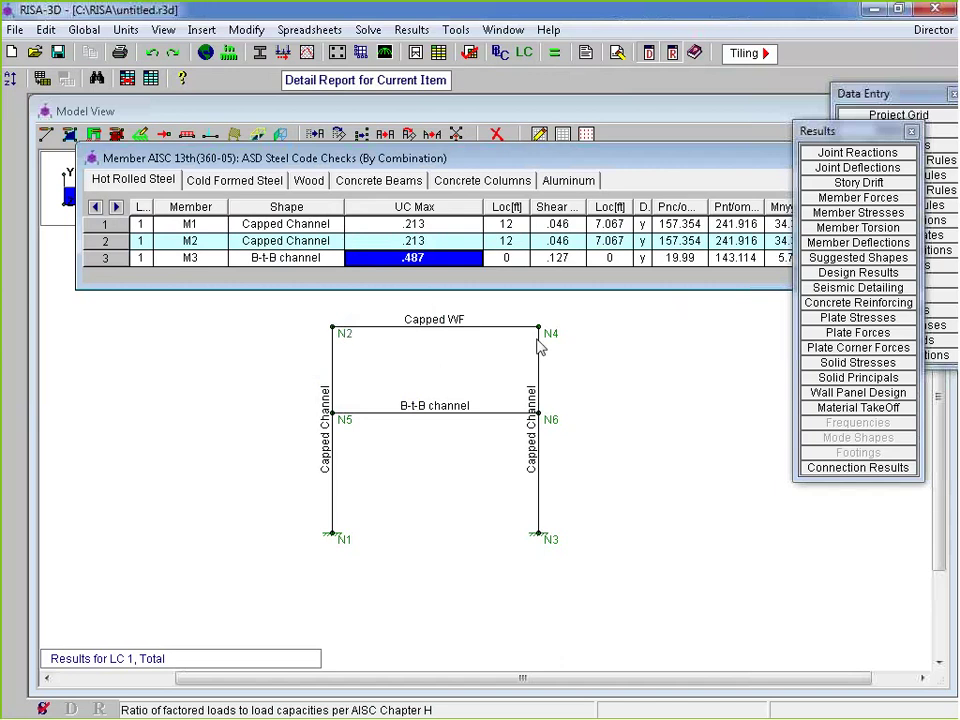
pyautogui.click(58, 373)
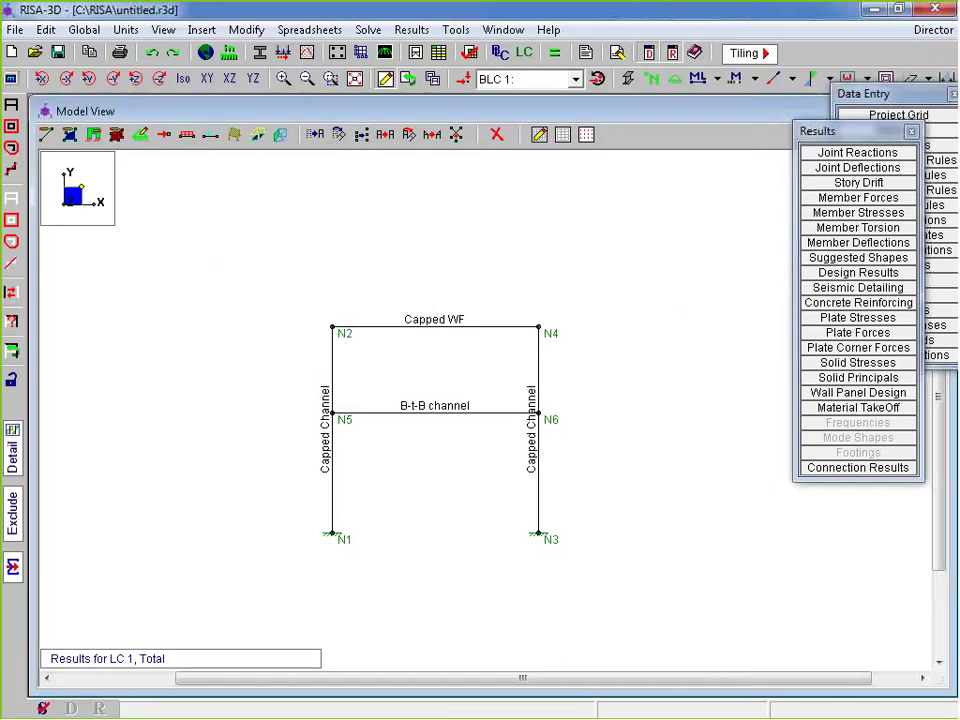
# Step: Examine the detail report of the left Capped Channel column, from the force diagrams to the AISC code check, and close it
pyautogui.click(10, 425)
pyautogui.click(334, 488)
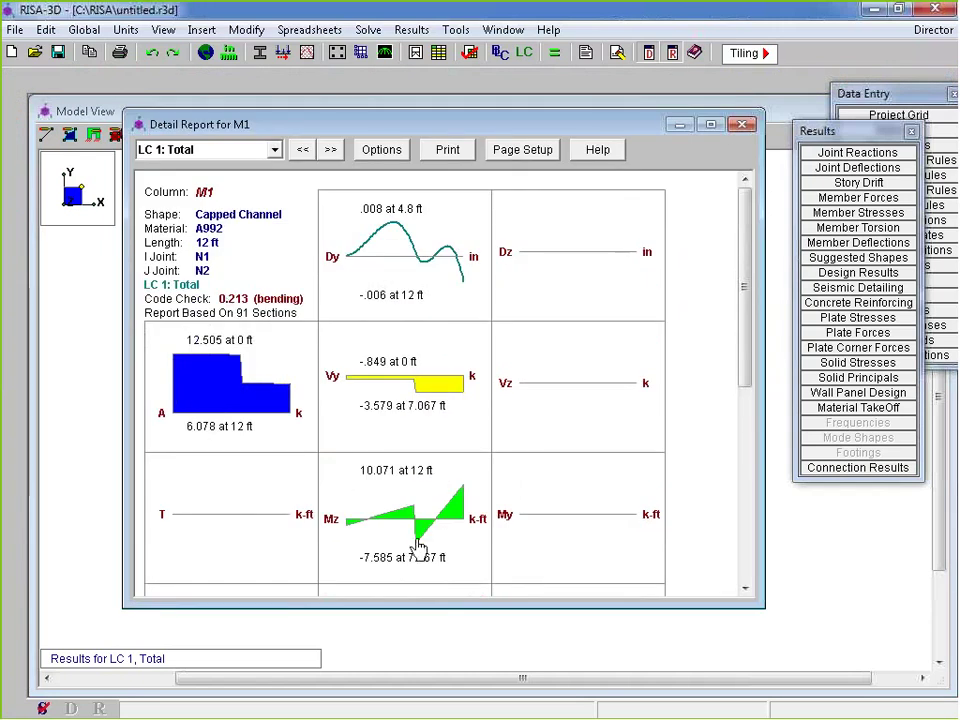
pyautogui.scroll(-10, 750, 337)
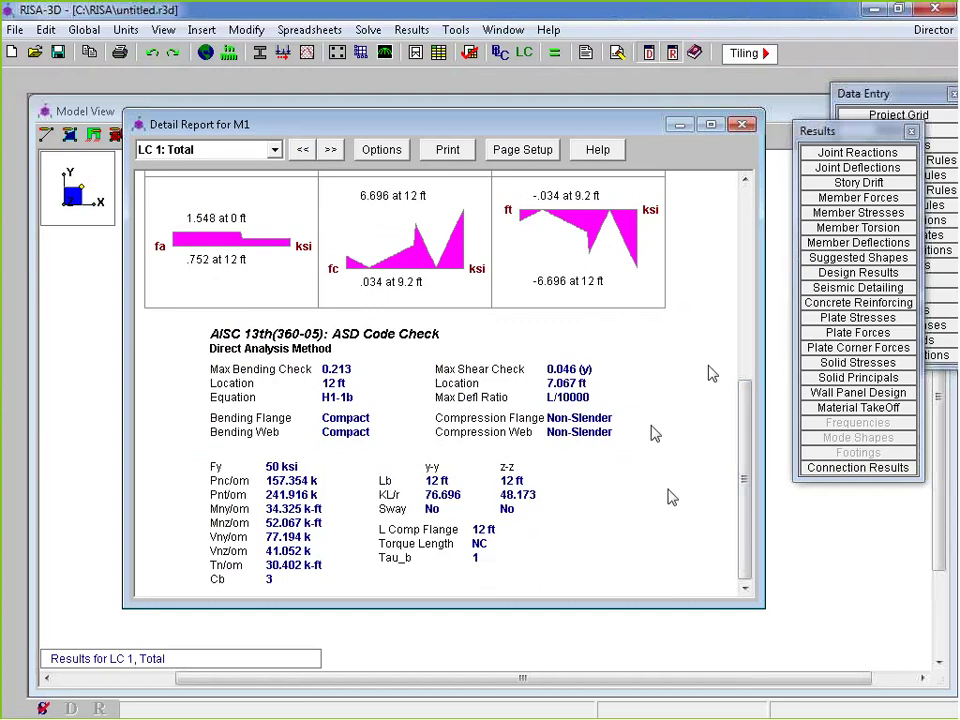
pyautogui.click(742, 125)
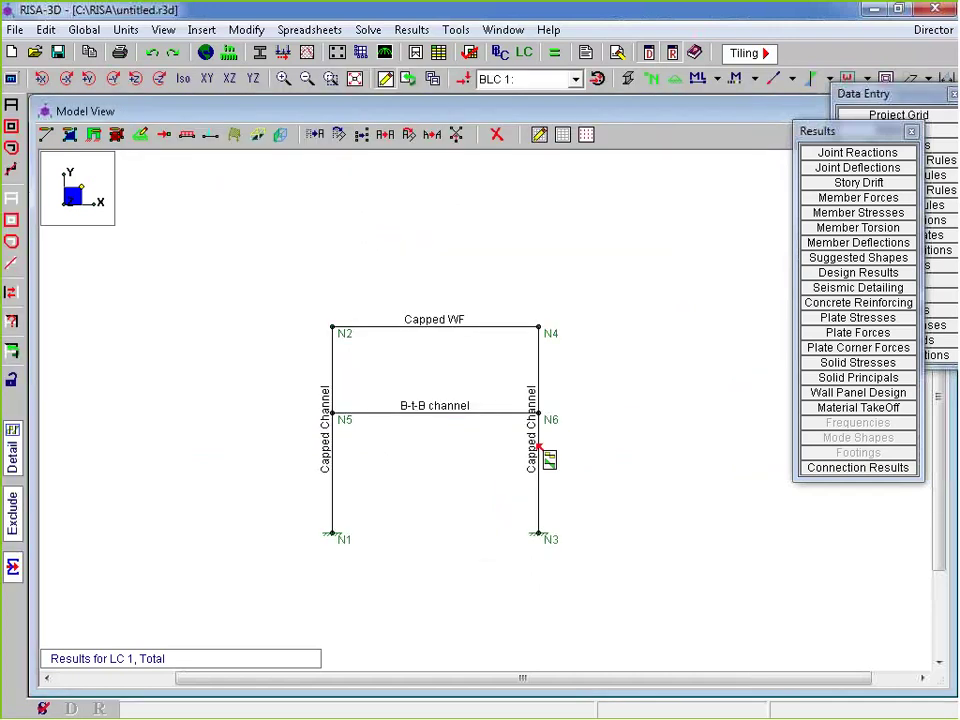
# Step: Examine the detail report of the B-t-B channel beam, including its AISC code check values, and close it
pyautogui.click(468, 414)
pyautogui.moveTo(602, 229); pyautogui.dragTo(606, 120)
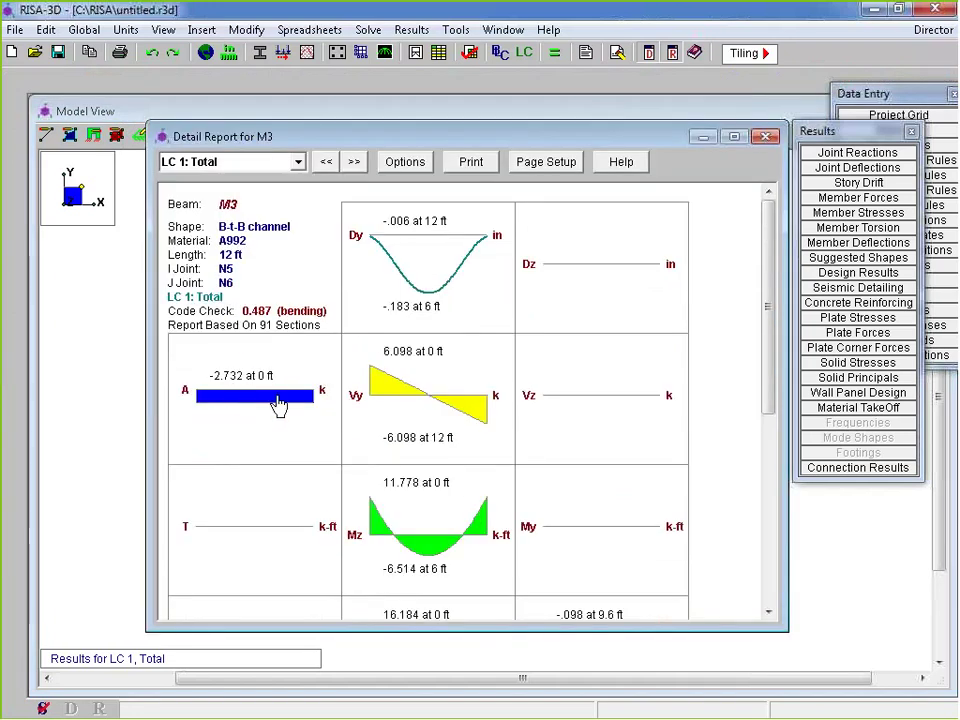
pyautogui.moveTo(769, 304); pyautogui.dragTo(720, 530)
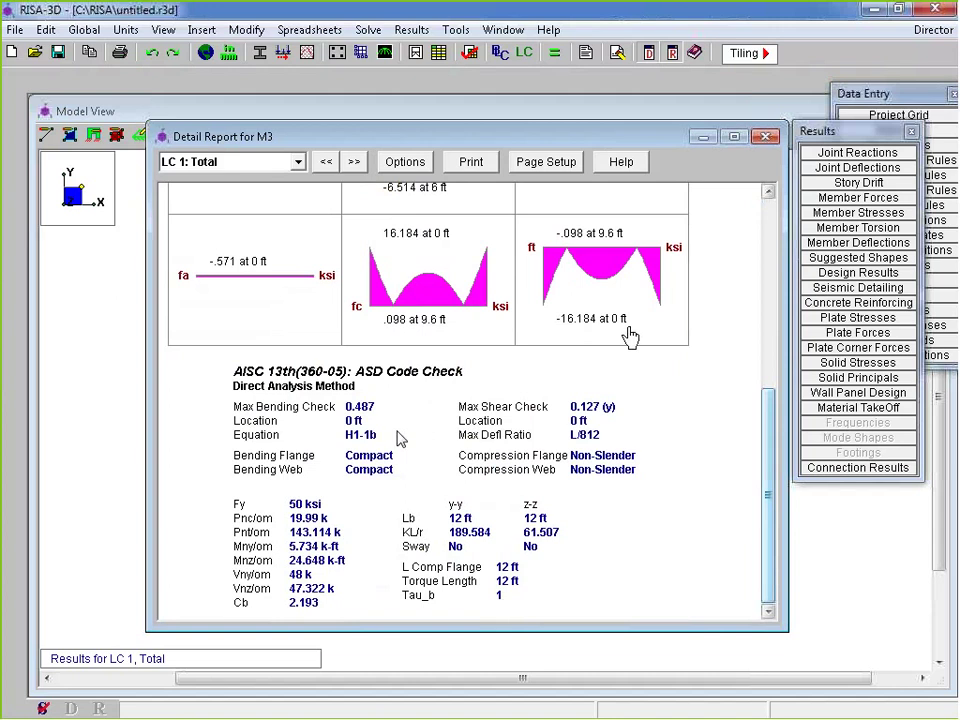
pyautogui.click(574, 398)
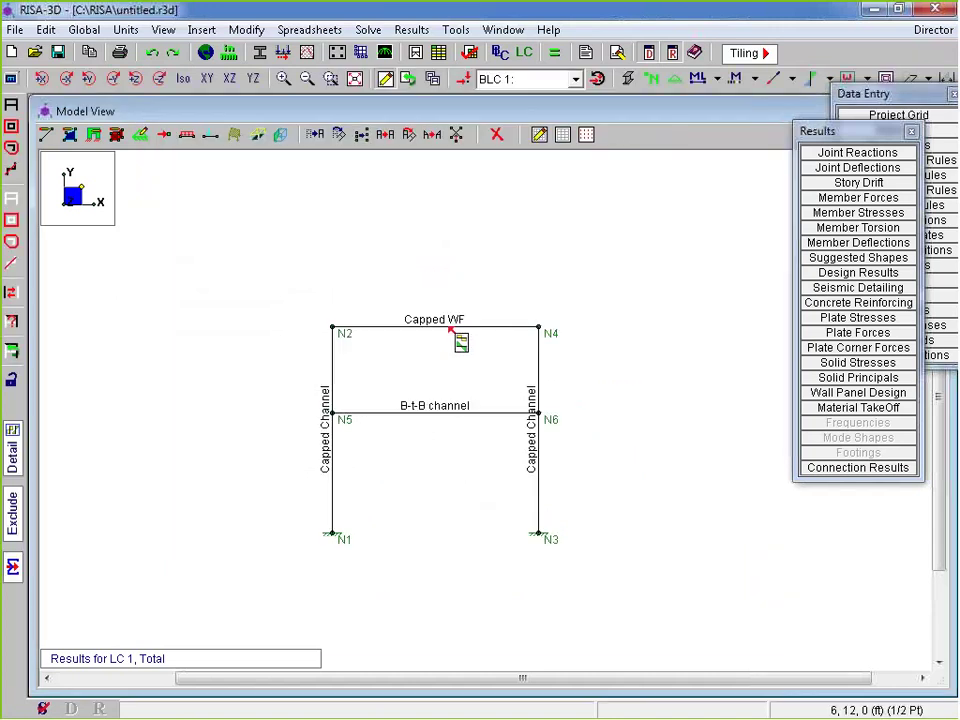
# Step: Examine the detail report of the Capped WF beam, including its force and stress diagrams, and close it
pyautogui.click(456, 330)
pyautogui.moveTo(496, 238); pyautogui.dragTo(480, 123)
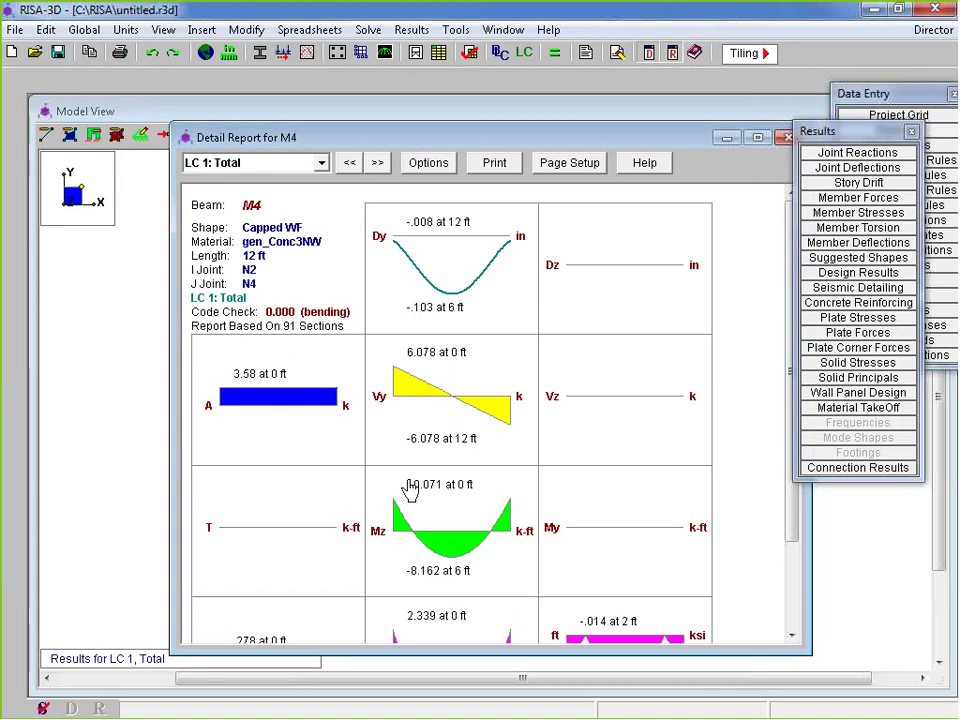
pyautogui.scroll(-3, 797, 522)
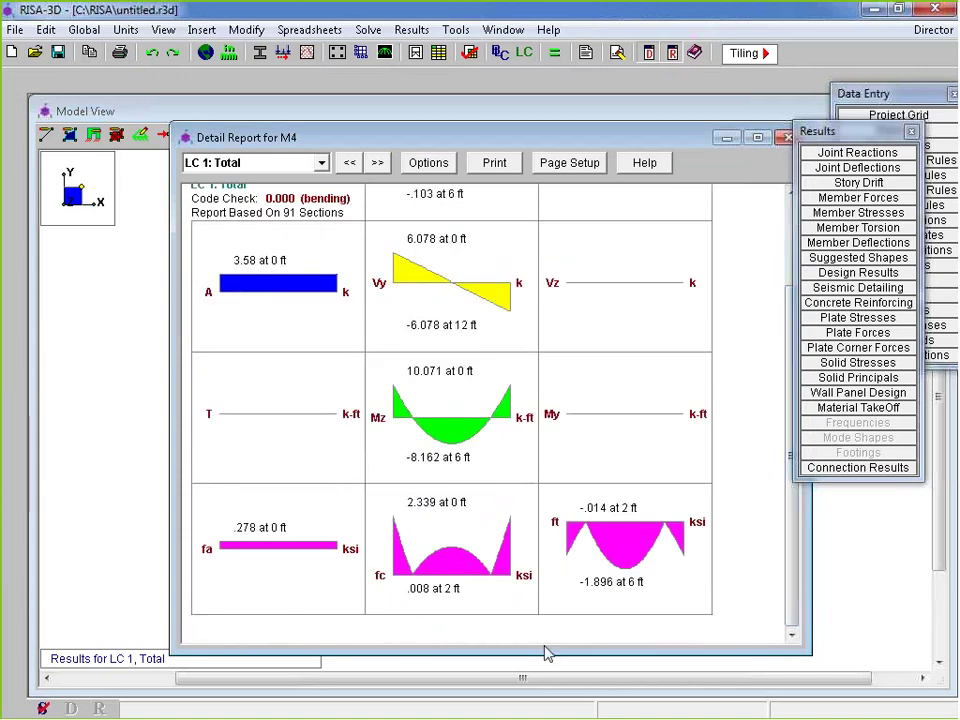
pyautogui.moveTo(791, 609); pyautogui.dragTo(790, 418)
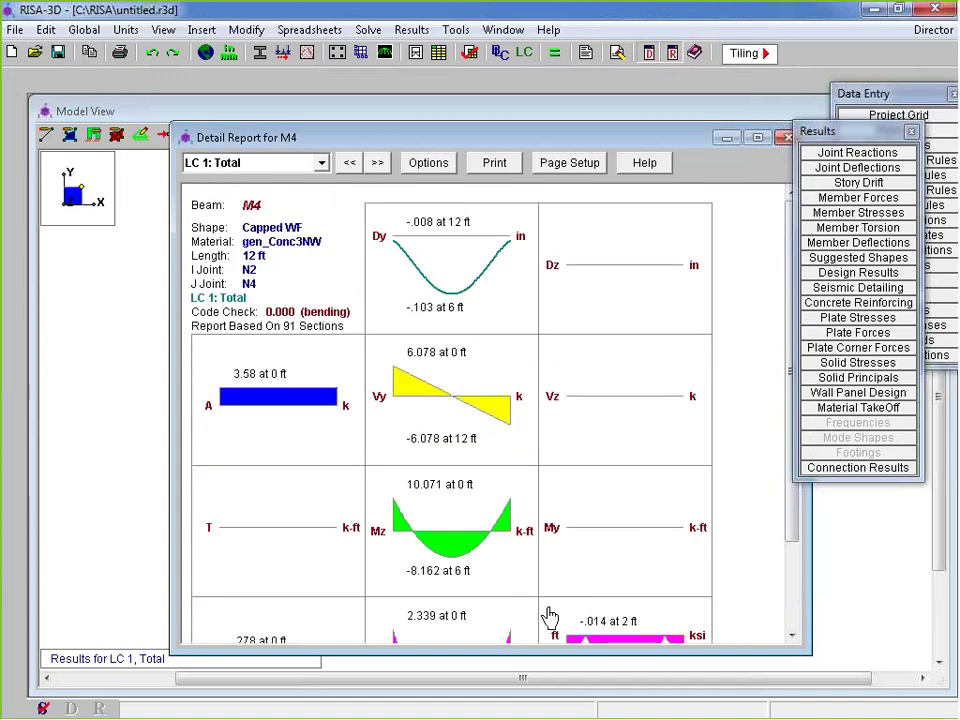
pyautogui.click(786, 138)
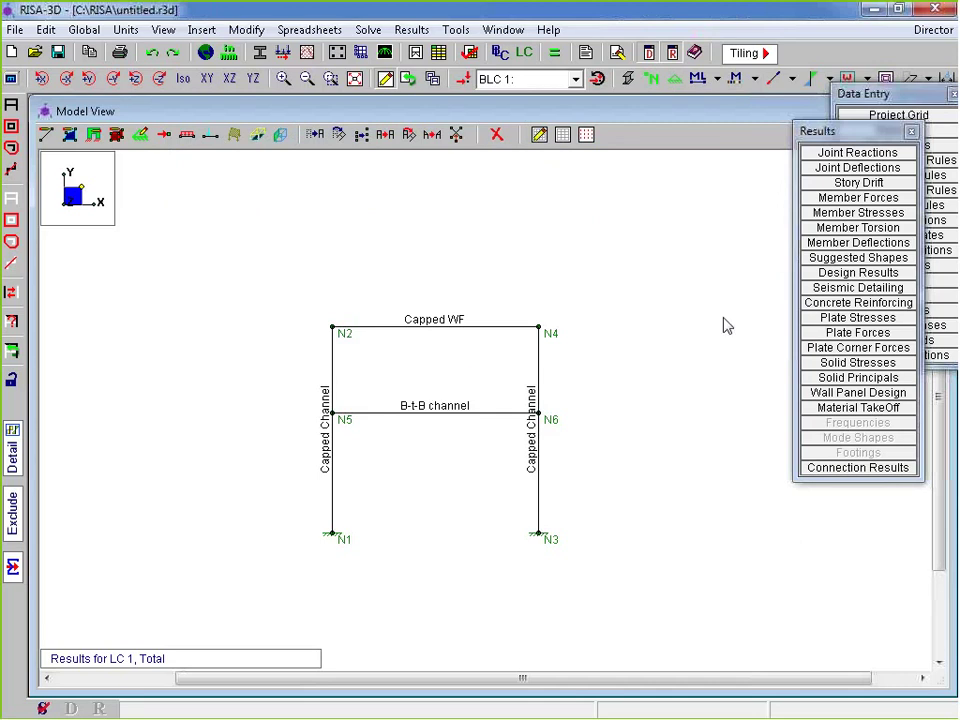
# Step: Review the member section forces for all members down to the end of M4 and close the spreadsheet
pyautogui.click(858, 198)
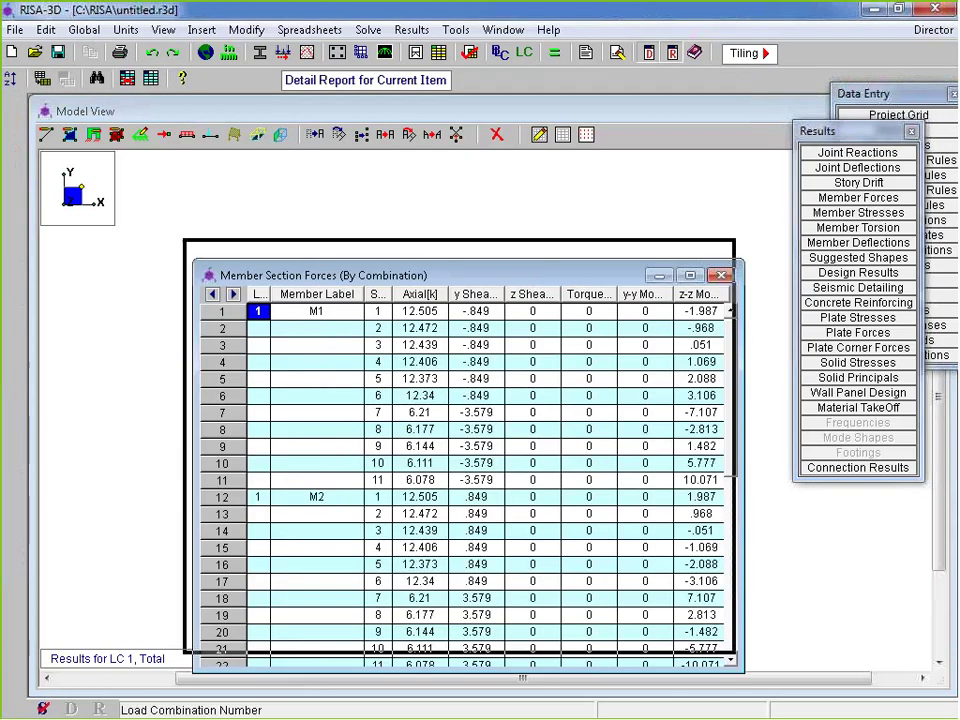
pyautogui.moveTo(520, 280); pyautogui.dragTo(394, 168)
pyautogui.scroll(-1, 595, 316)
pyautogui.scroll(-10, 596, 340)
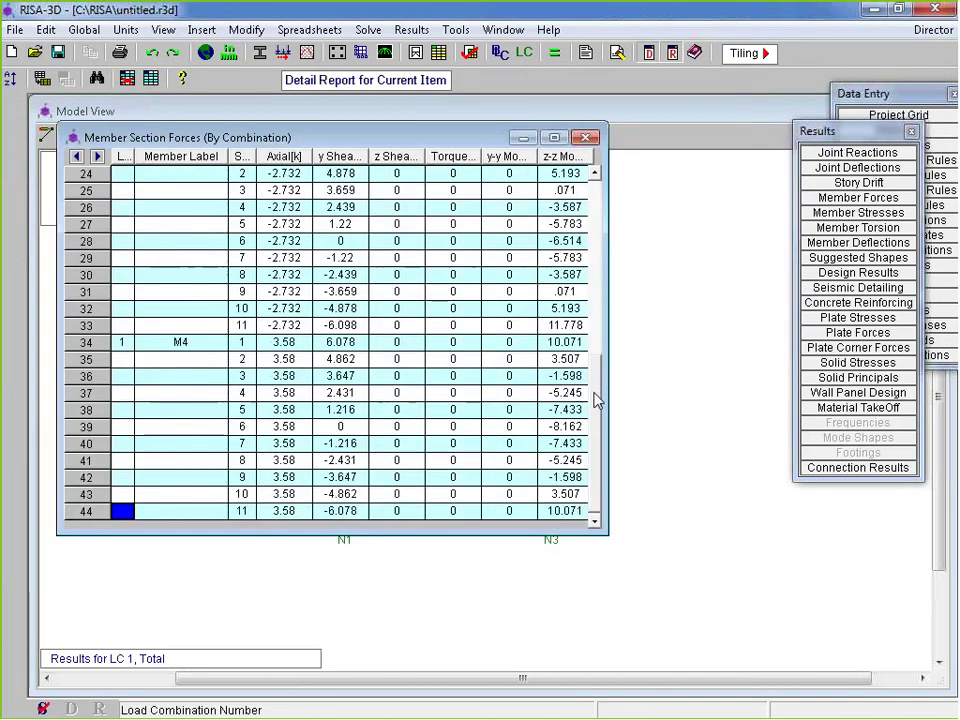
pyautogui.click(588, 137)
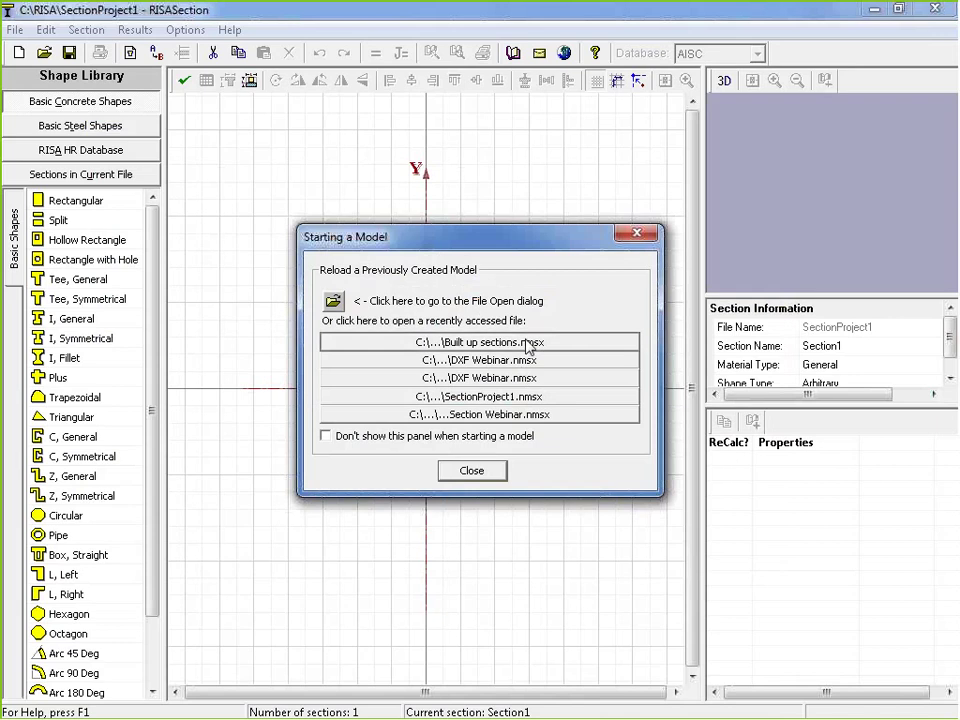
# Step: In RISASection, open the recent file Built up sections.nmsx and start the Report Creation Wizard
pyautogui.click(527, 345)
pyautogui.click(468, 474)
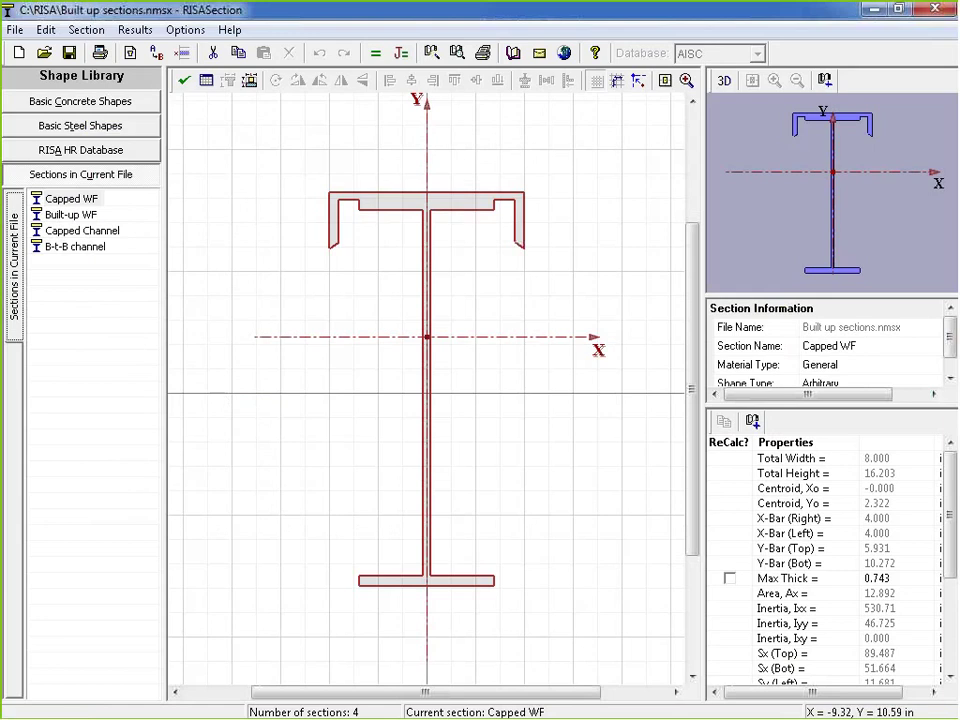
pyautogui.click(145, 30)
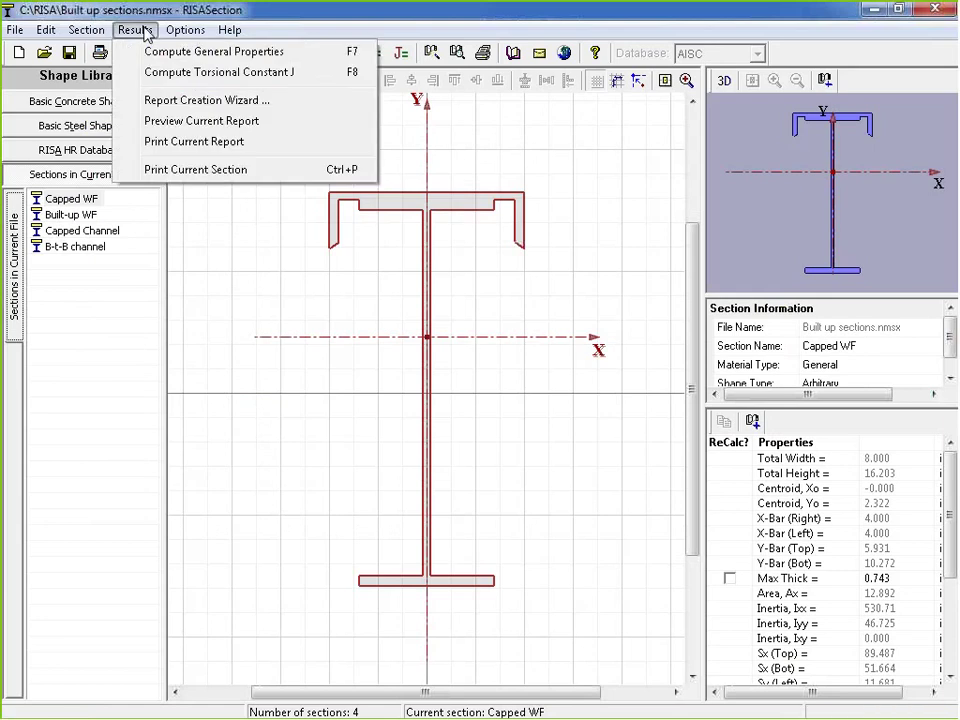
pyautogui.moveTo(108, 36)
pyautogui.moveTo(190, 36)
pyautogui.click(127, 30)
pyautogui.click(112, 54)
pyautogui.click(637, 489)
pyautogui.click(86, 30)
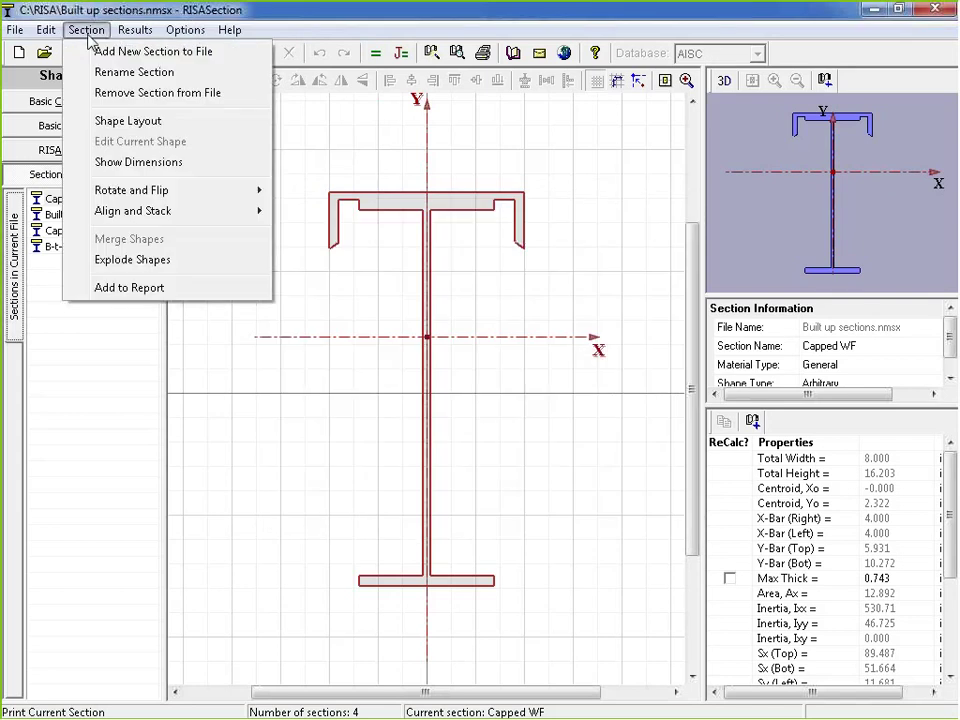
pyautogui.moveTo(130, 30)
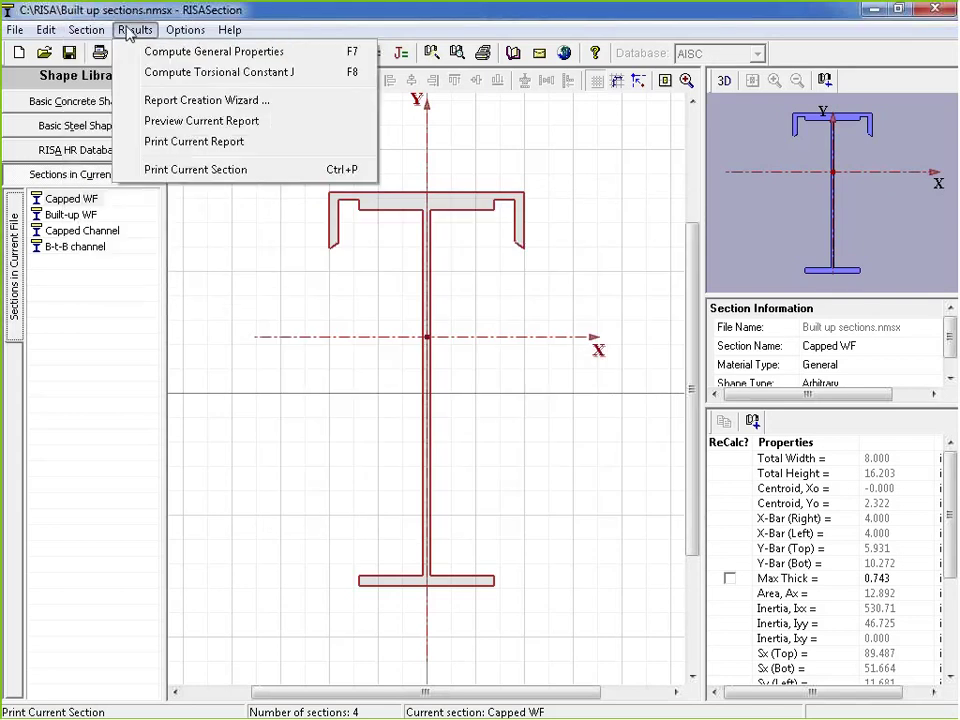
pyautogui.click(229, 101)
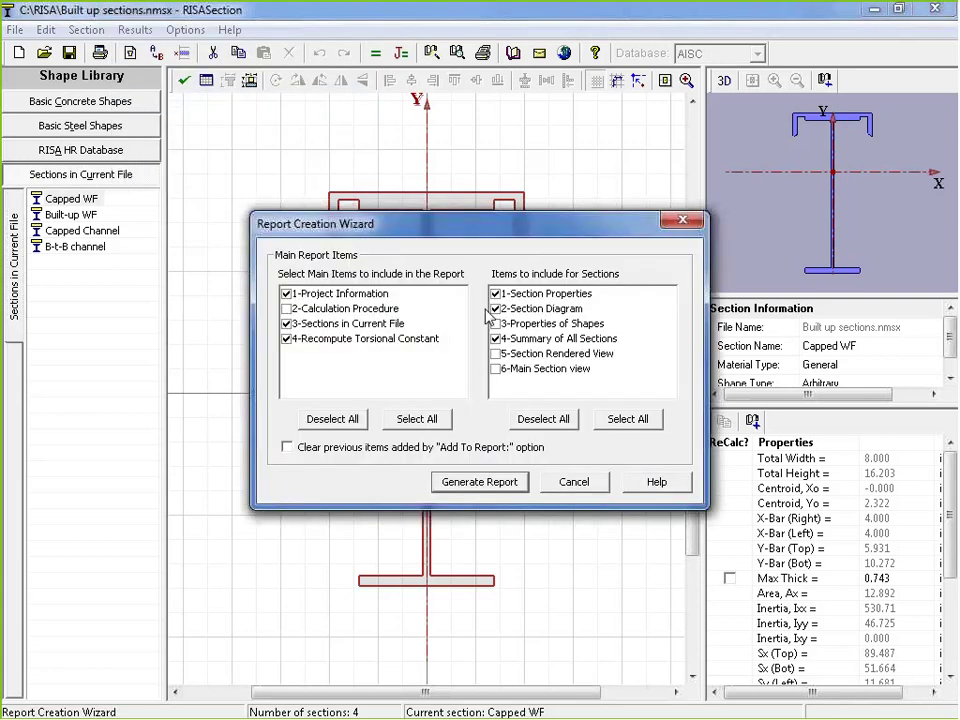
# Step: Add Calculation Procedure, Properties of Shapes, Section Rendered View and Main Section view to the report items and generate the report
pyautogui.moveTo(420, 223); pyautogui.dragTo(367, 103)
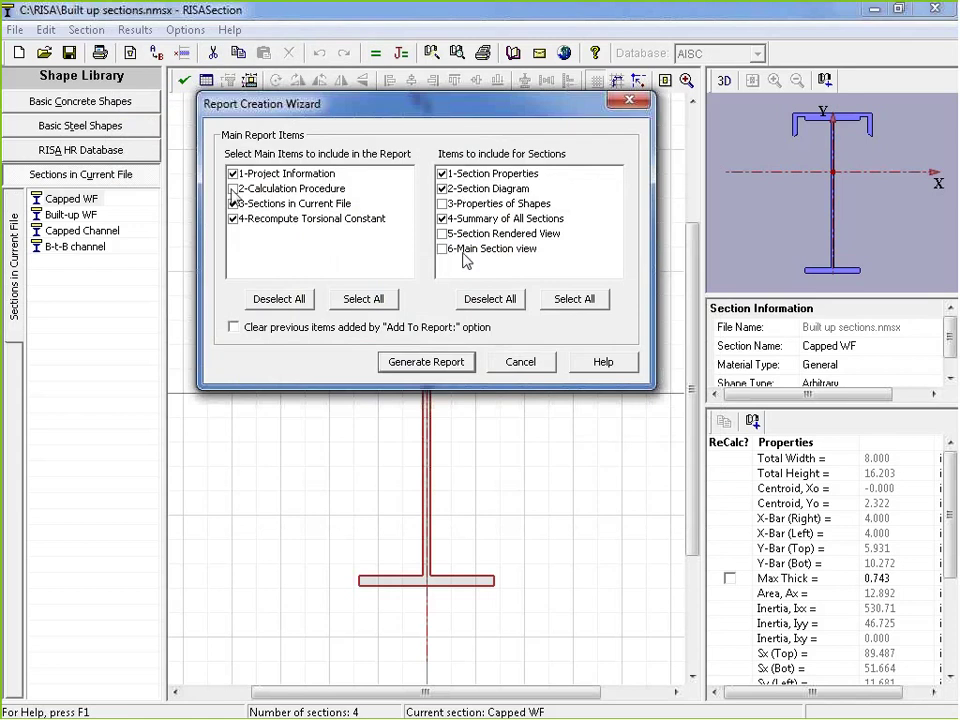
pyautogui.click(233, 188)
pyautogui.click(442, 248)
pyautogui.click(442, 233)
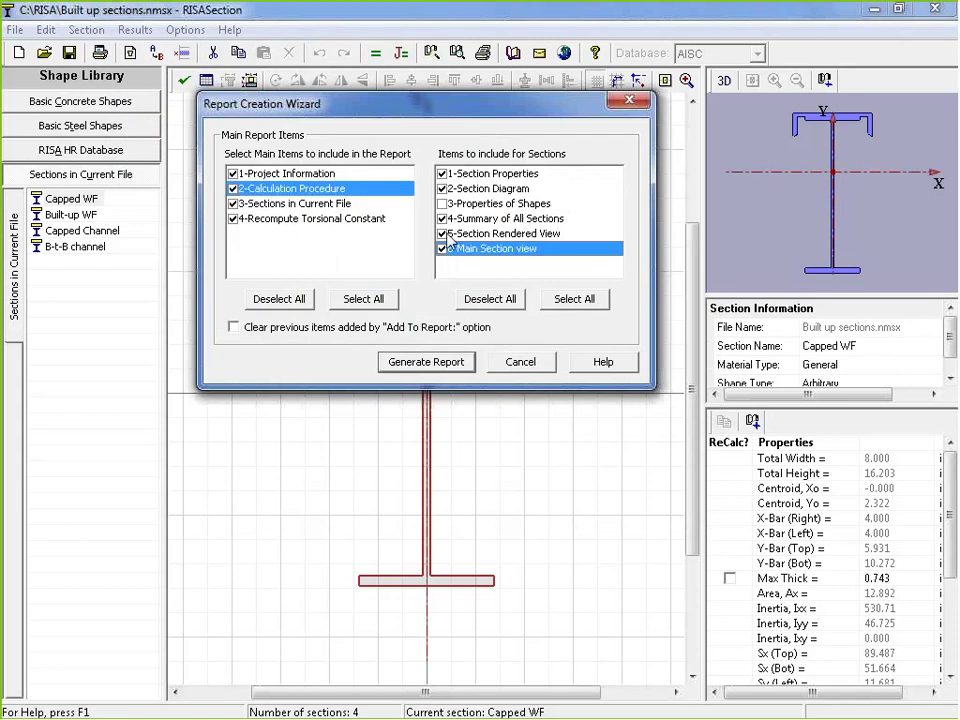
pyautogui.click(442, 203)
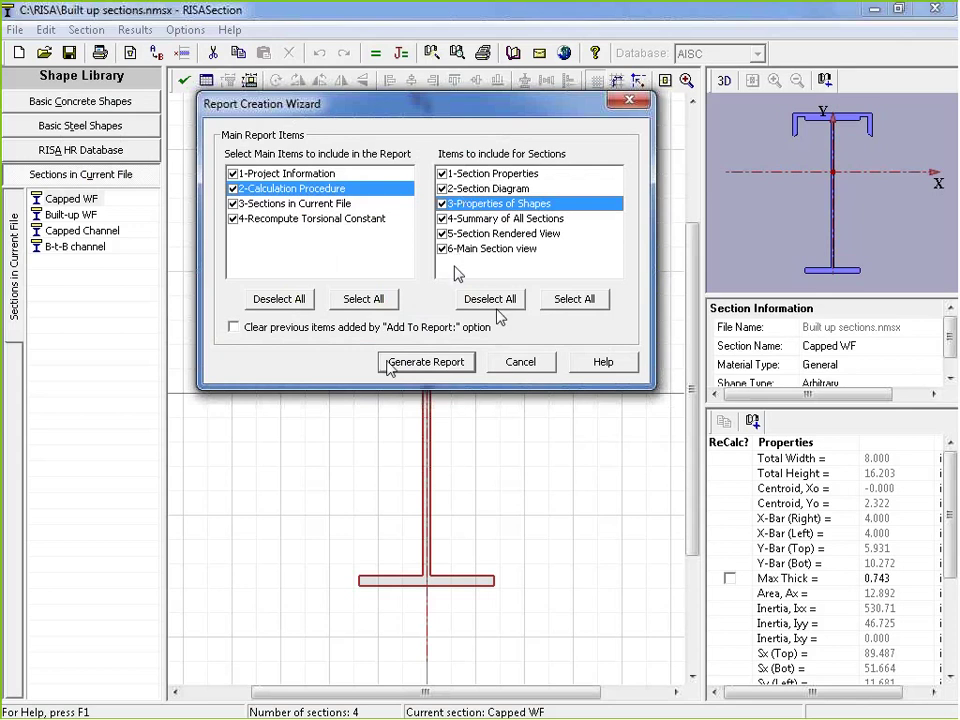
pyautogui.click(428, 363)
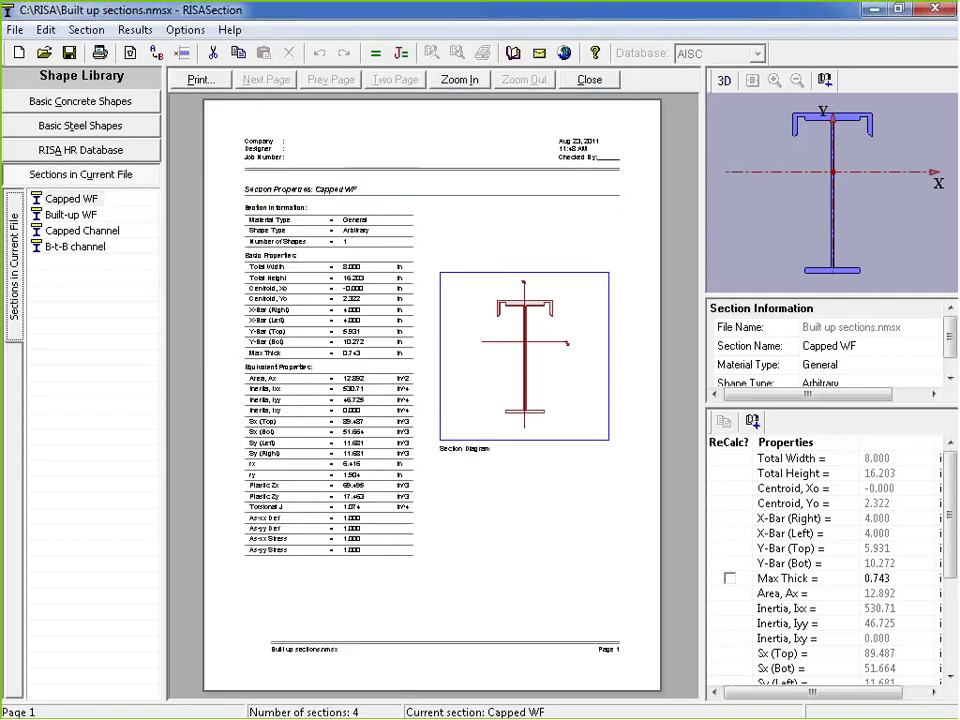
# Step: Examine the Capped WF section properties and diagram in the generated report and close the preview
pyautogui.click(259, 251)
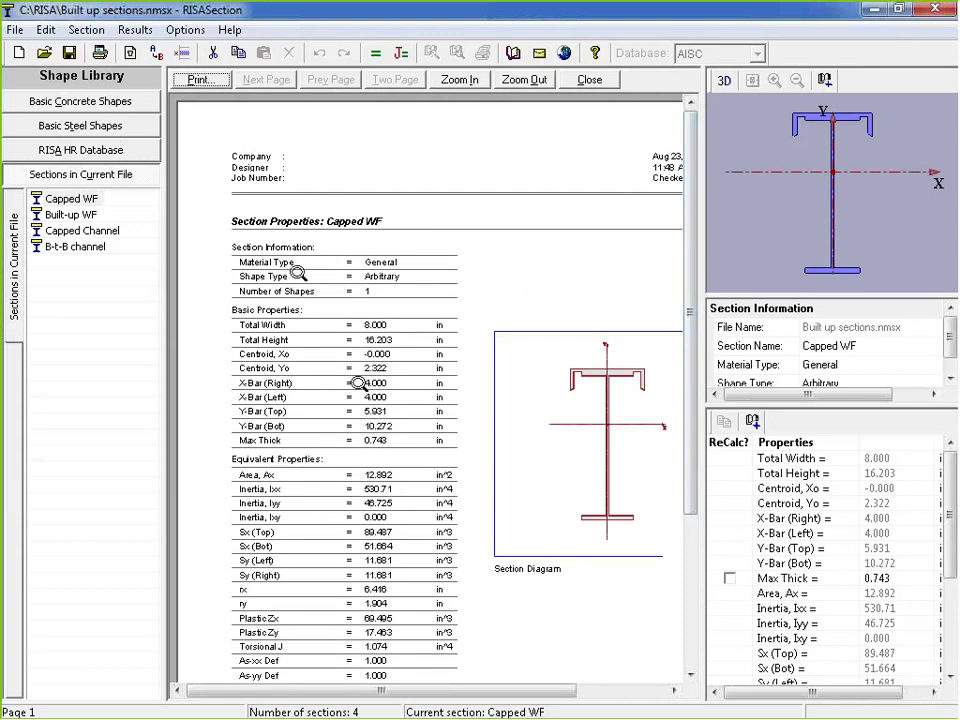
pyautogui.moveTo(690, 328); pyautogui.dragTo(697, 400)
pyautogui.scroll(3, 449, 203)
pyautogui.click(524, 79)
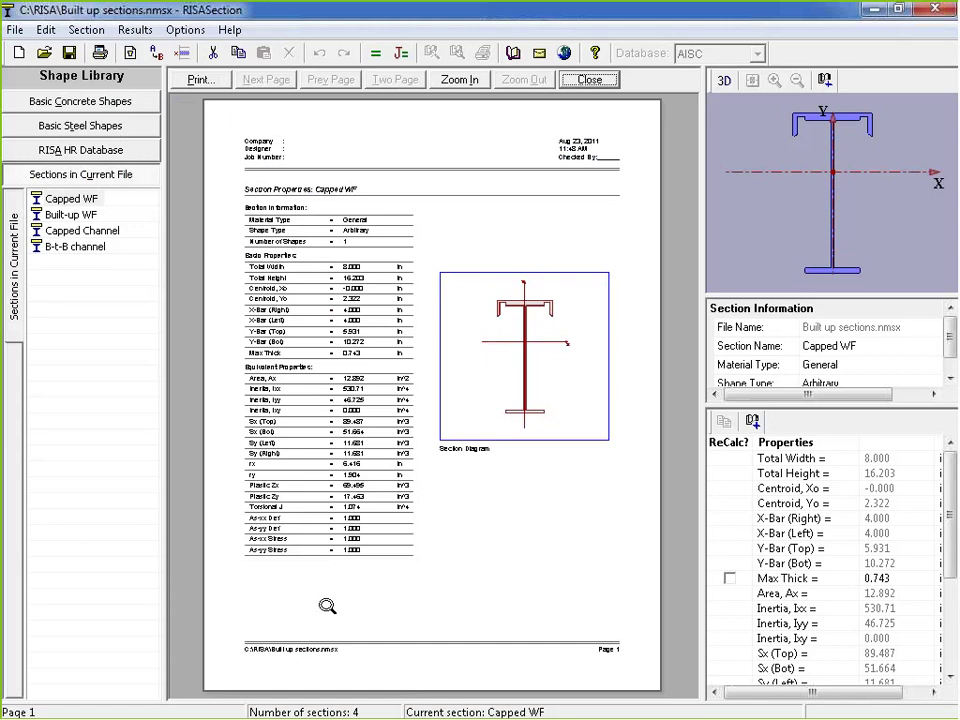
pyautogui.click(589, 80)
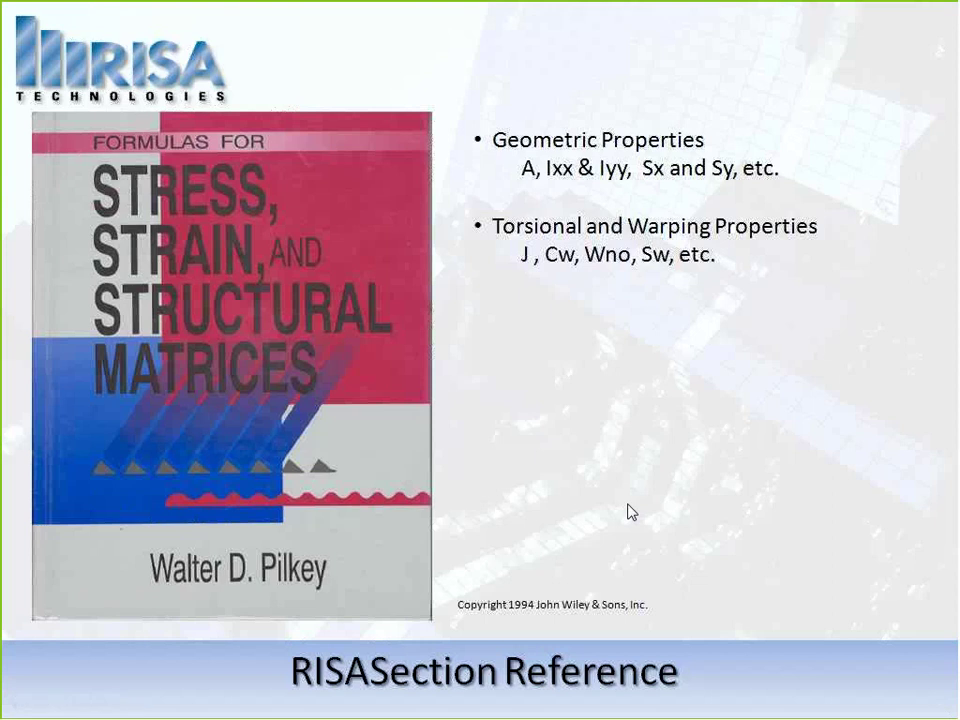
pyautogui.click(712, 460)
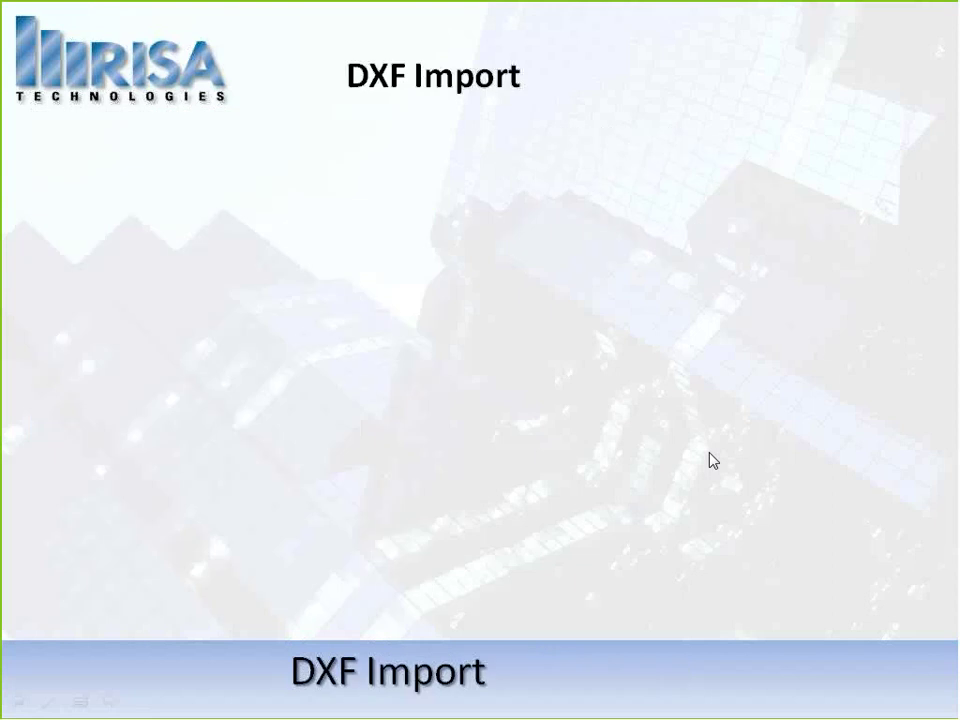
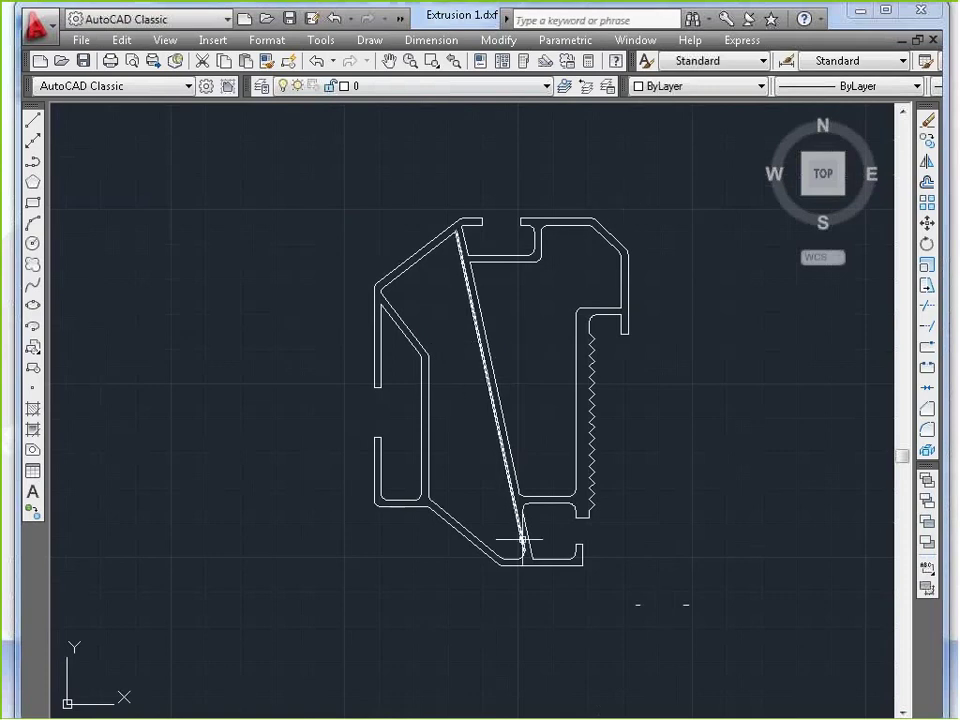
# Step: Examine the whole outline of the extrusion profile in Extrusion 1.dxf in AutoCAD, including its serrated edge and upper corners
pyautogui.scroll(2, 606, 522)
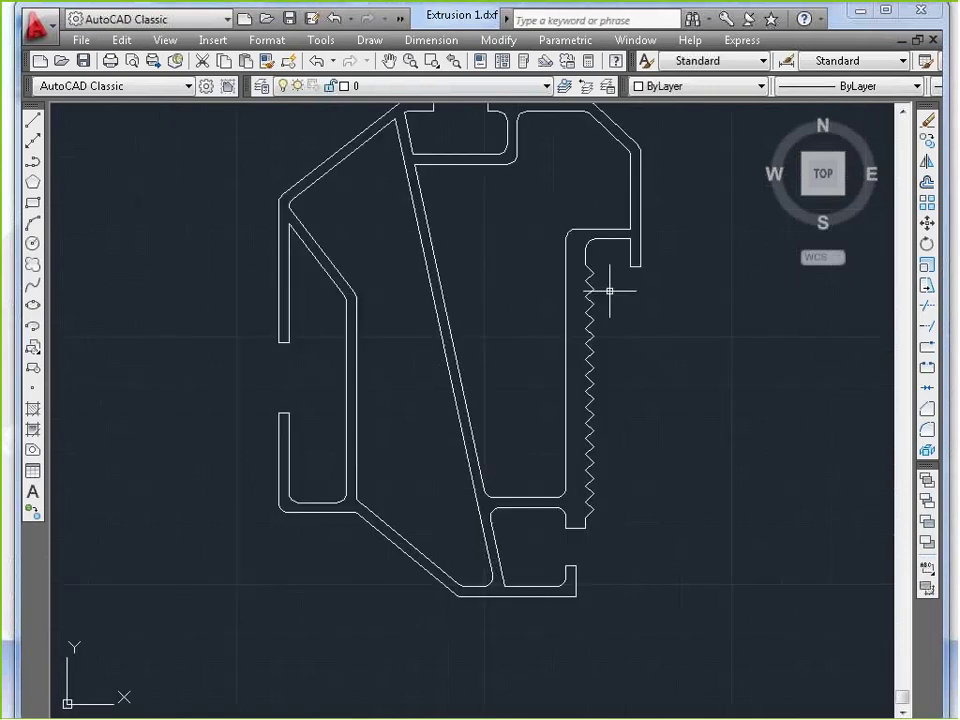
pyautogui.scroll(-3, 560, 480)
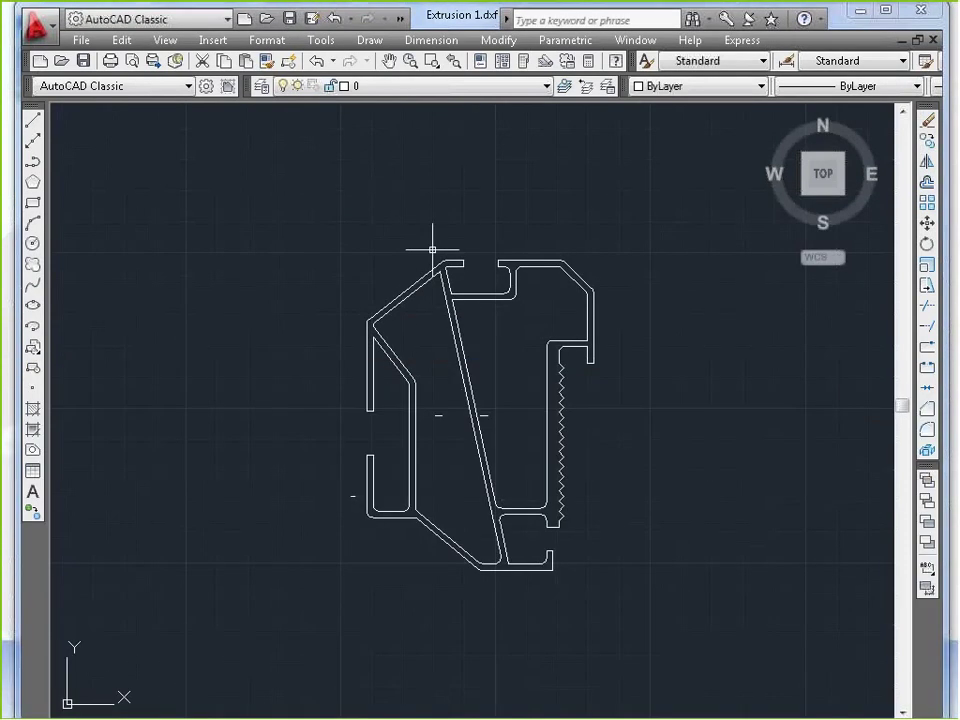
pyautogui.scroll(5, 574, 364)
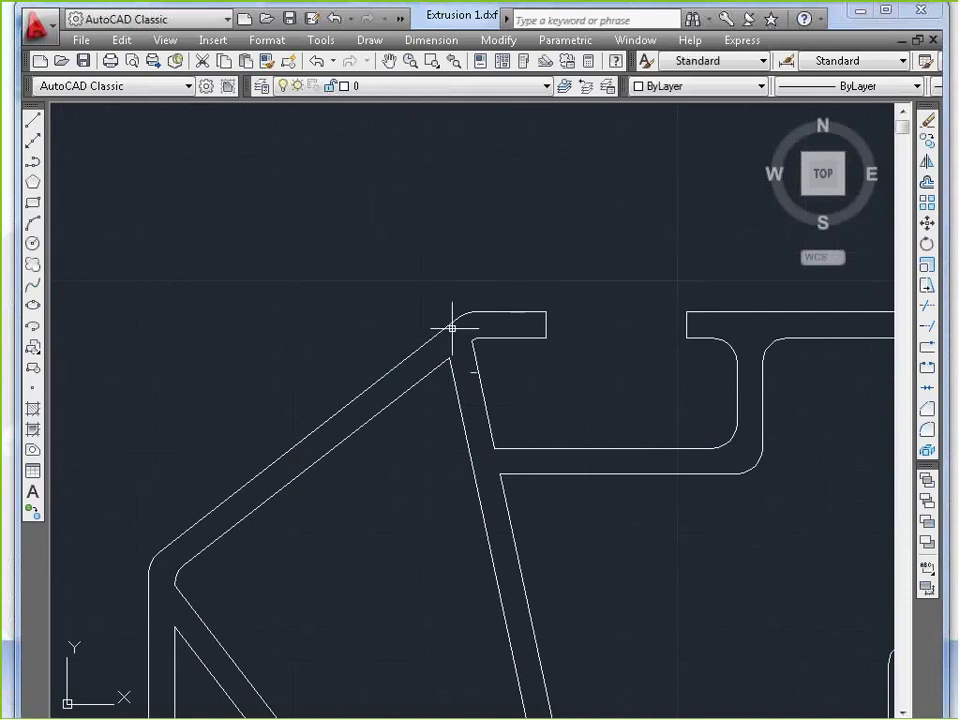
pyautogui.scroll(-5, 451, 328)
pyautogui.scroll(3, 640, 637)
pyautogui.scroll(-2, 609, 634)
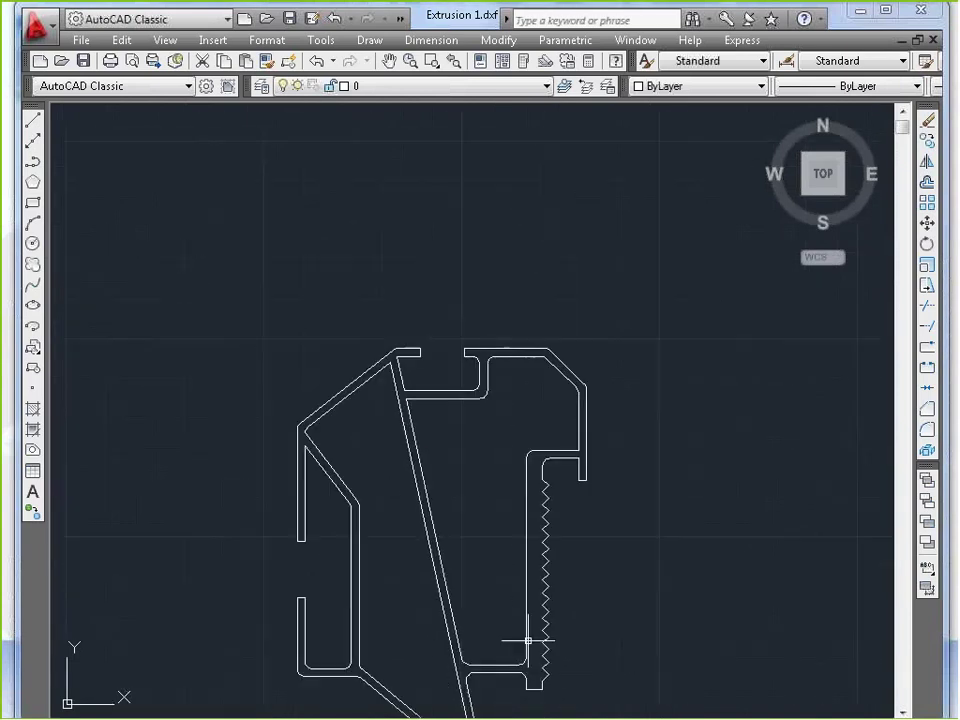
pyautogui.scroll(-4, 484, 456)
pyautogui.moveTo(431, 462); pyautogui.dragTo(393, 416)
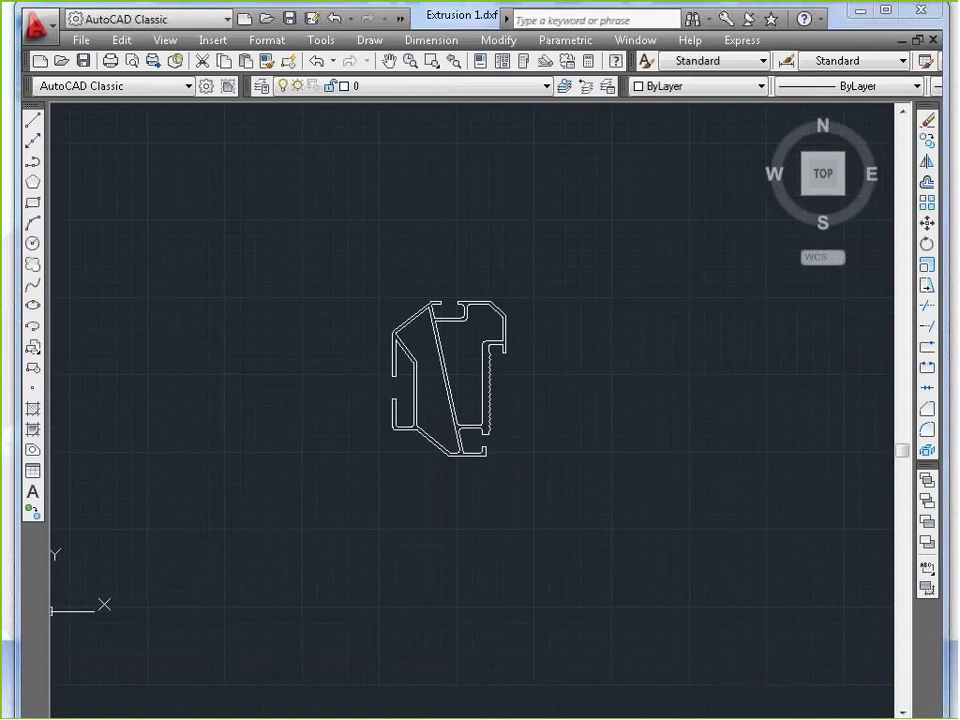
# Step: Inspect the sloped outer line and the rounded corner at the extrusion's upper left as separate entities
pyautogui.scroll(3, 438, 447)
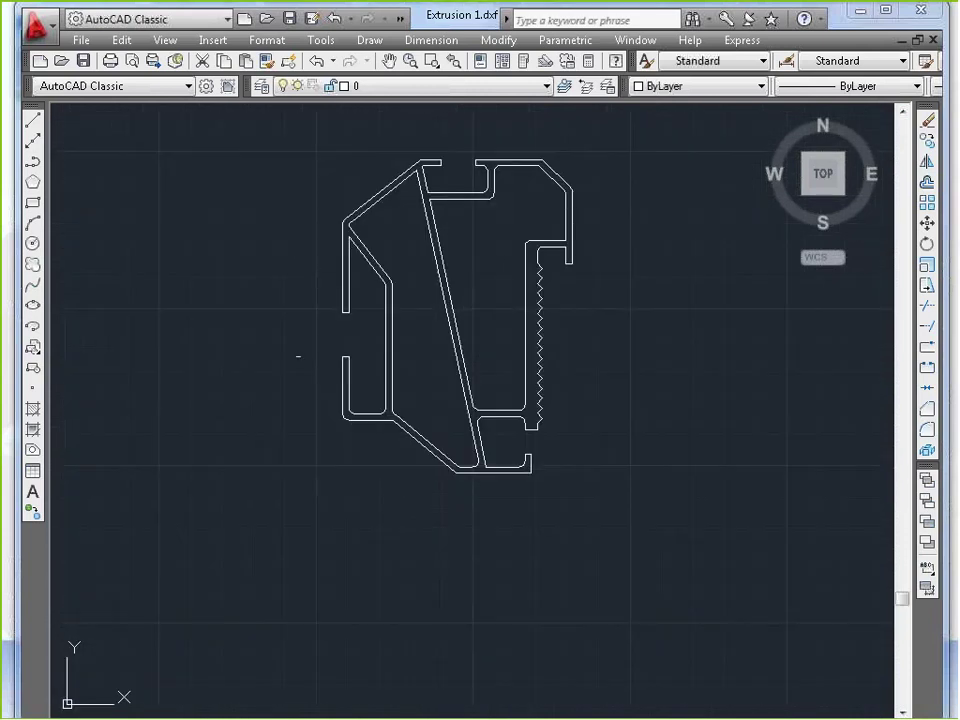
pyautogui.scroll(5, 348, 268)
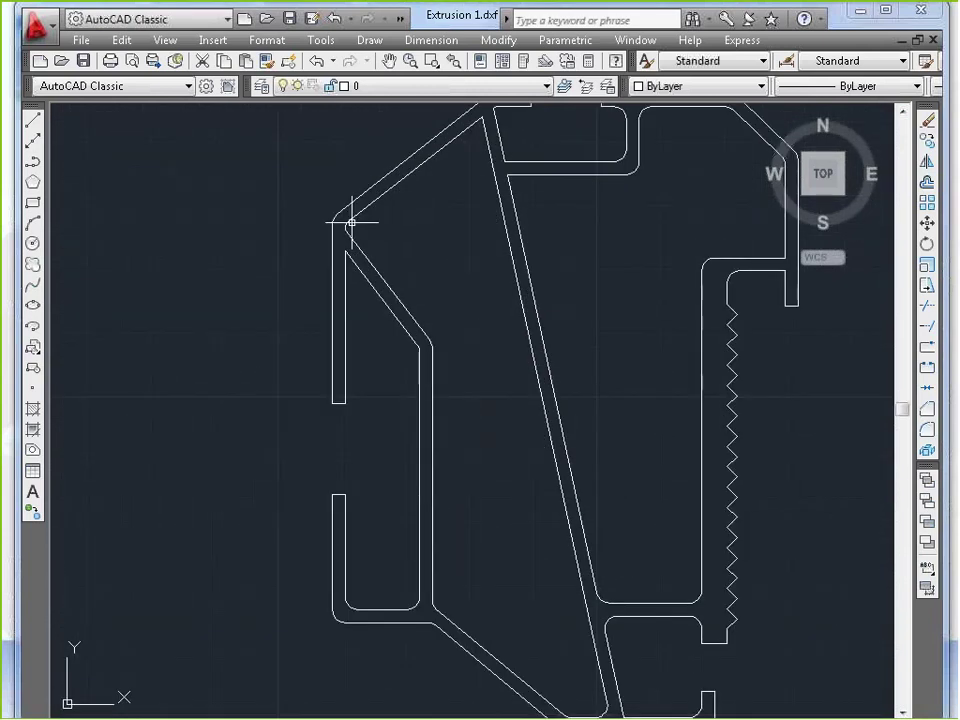
pyautogui.click(370, 202)
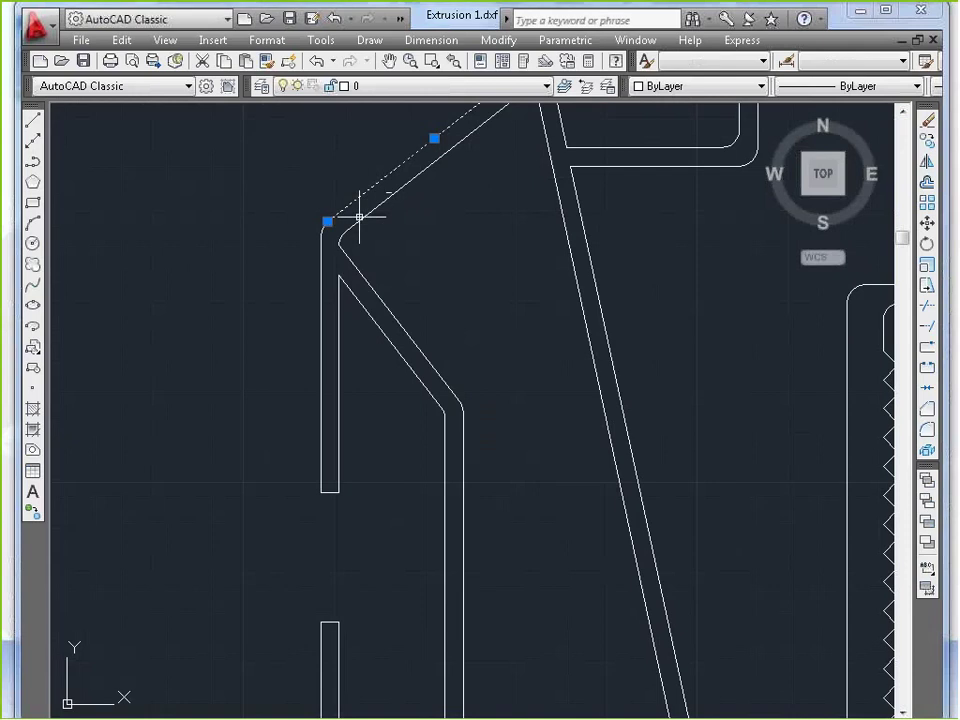
pyautogui.press('Escape')
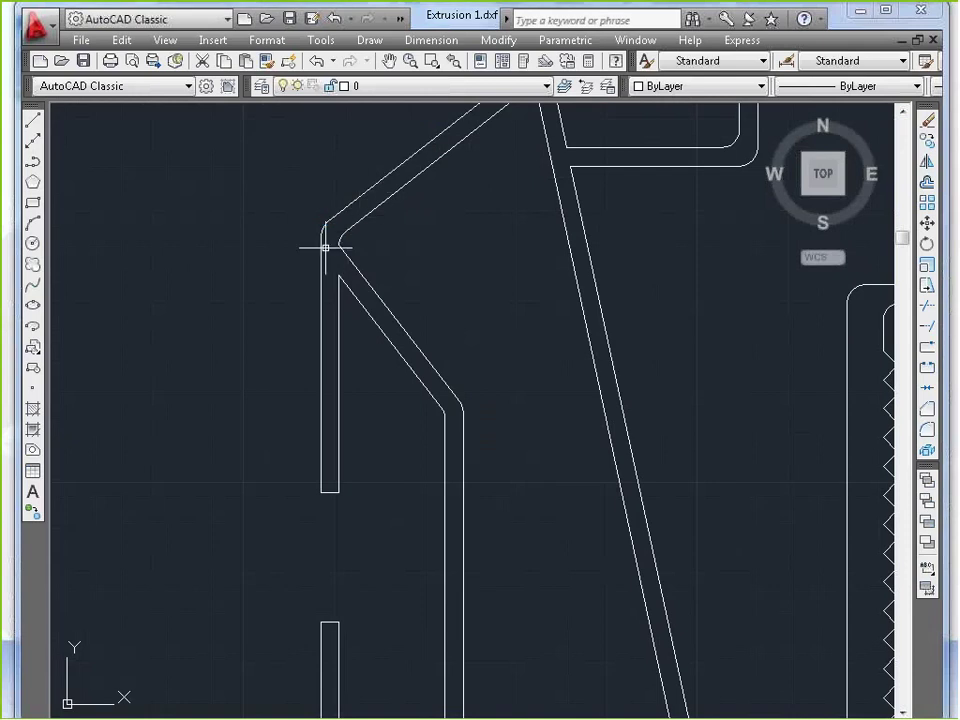
pyautogui.click(347, 227)
pyautogui.scroll(-4, 480, 282)
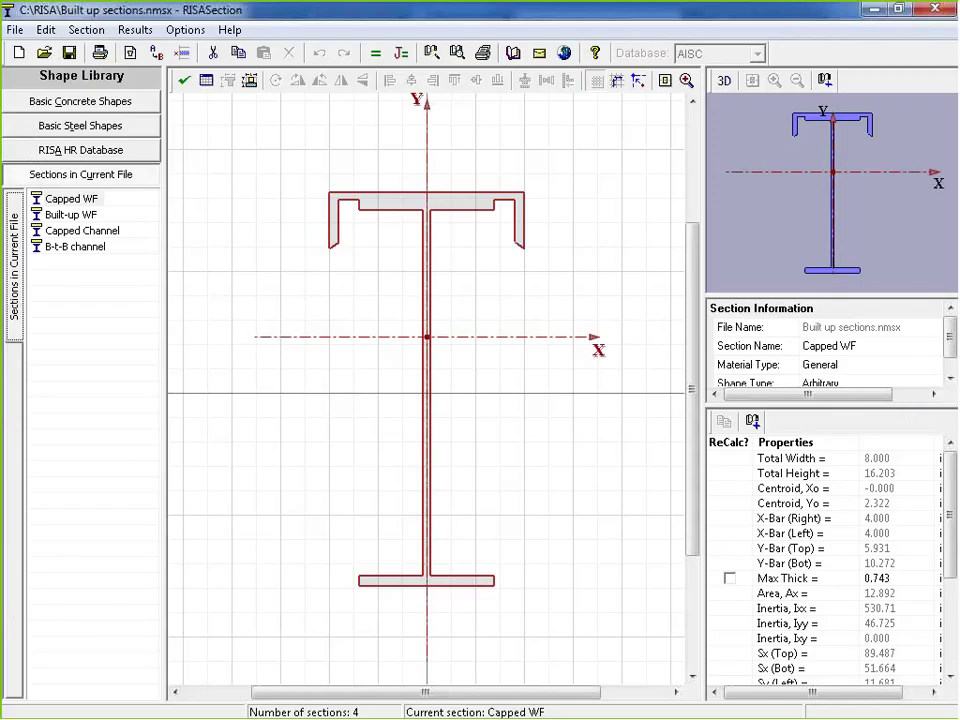
# Step: Switch to RISASection and start a new section file
pyautogui.click(16, 30)
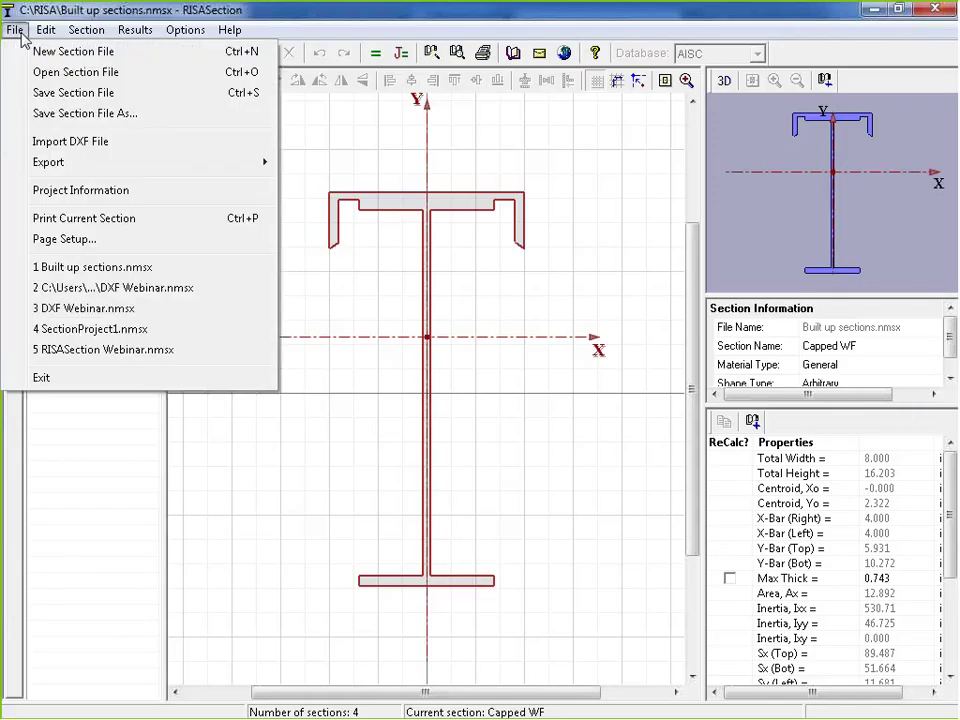
pyautogui.click(81, 56)
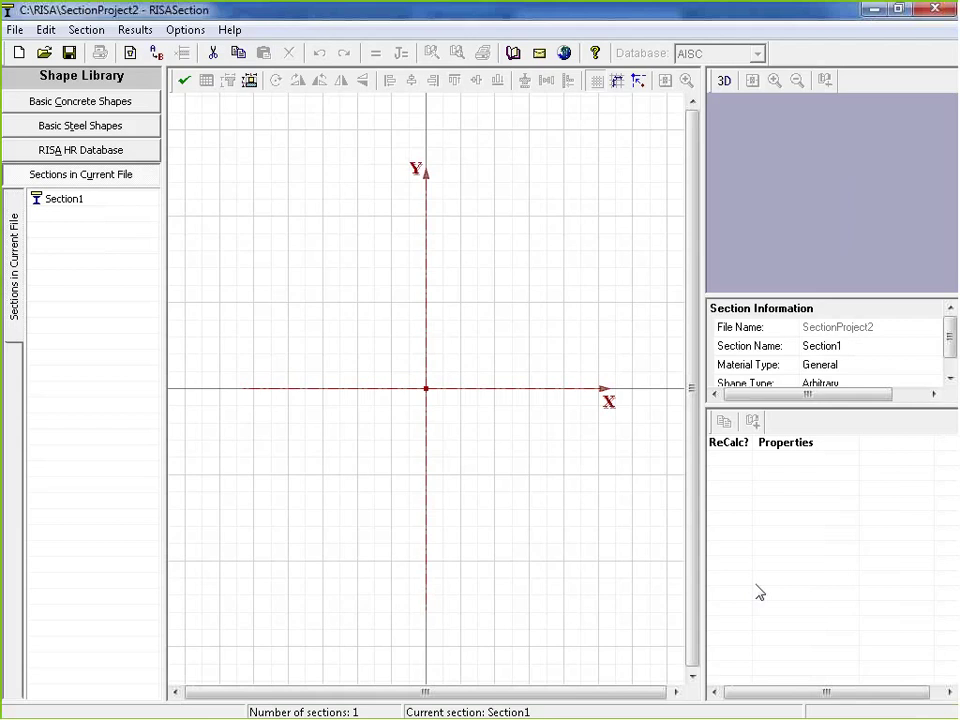
# Step: Switch to AutoCAD and save the extrusion drawing as Extrusion 1.dxf in AutoCAD 2010 DXF format, overwriting the existing file
pyautogui.hotkey('alt', 'Tab')
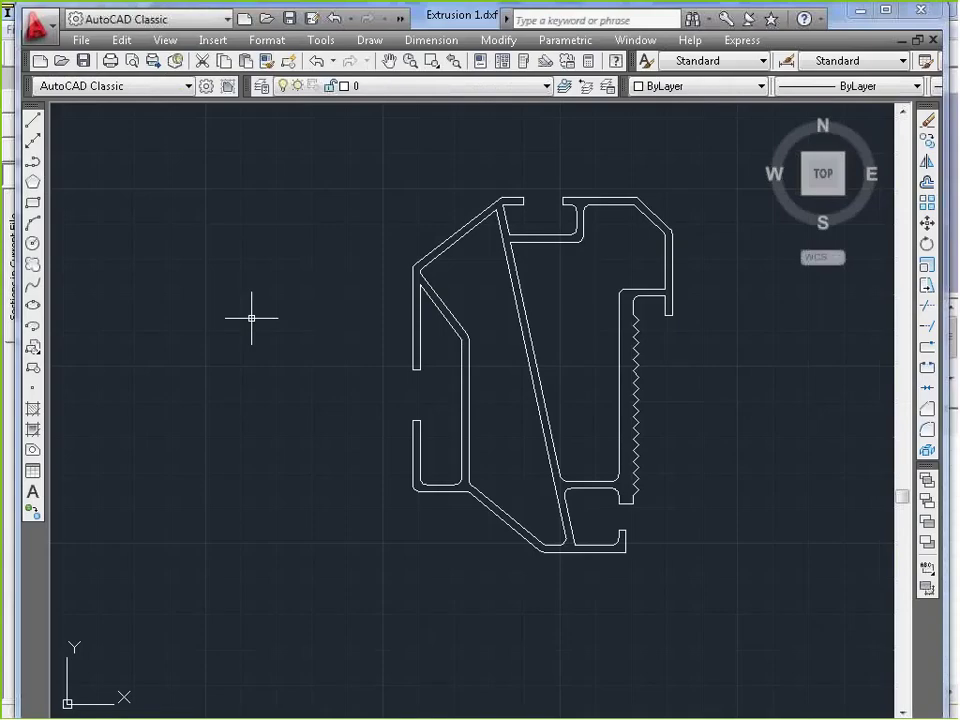
pyautogui.click(36, 27)
pyautogui.moveTo(90, 252)
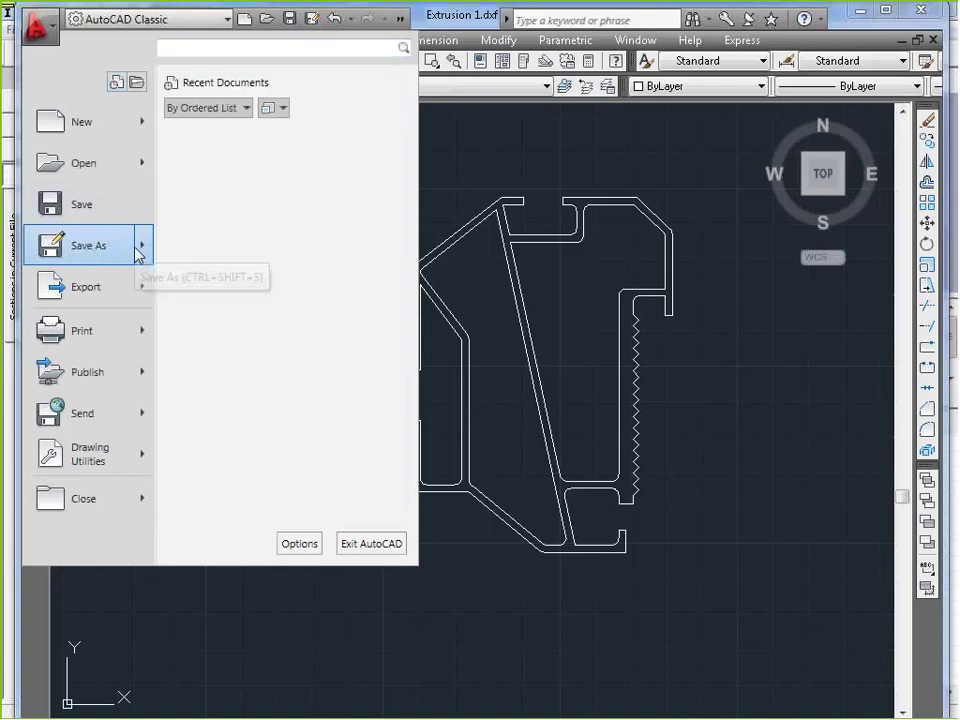
pyautogui.click(137, 251)
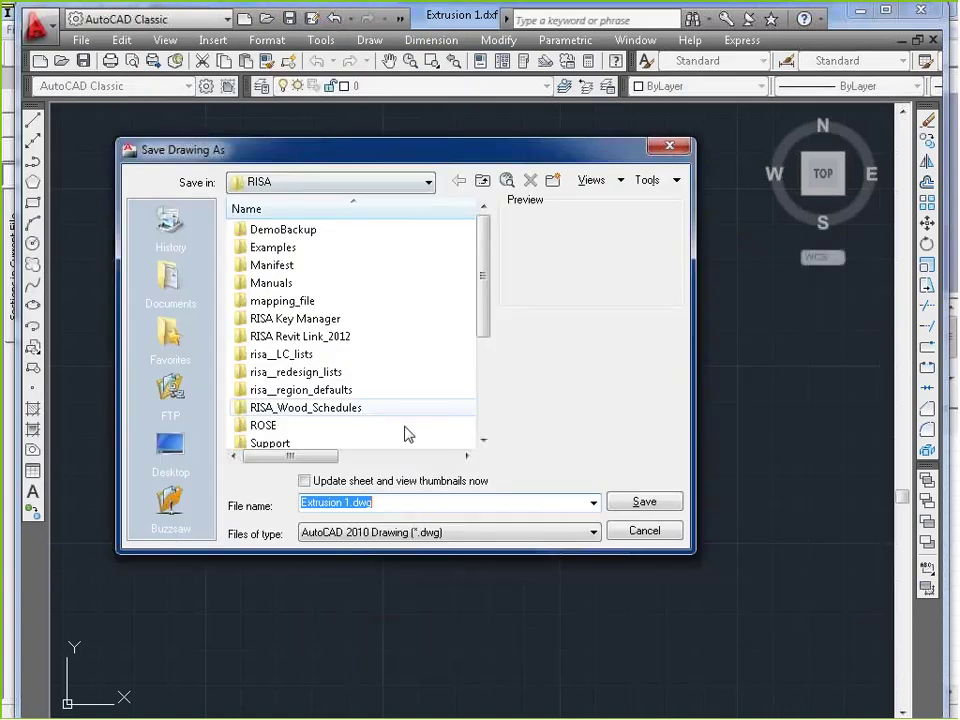
pyautogui.click(465, 533)
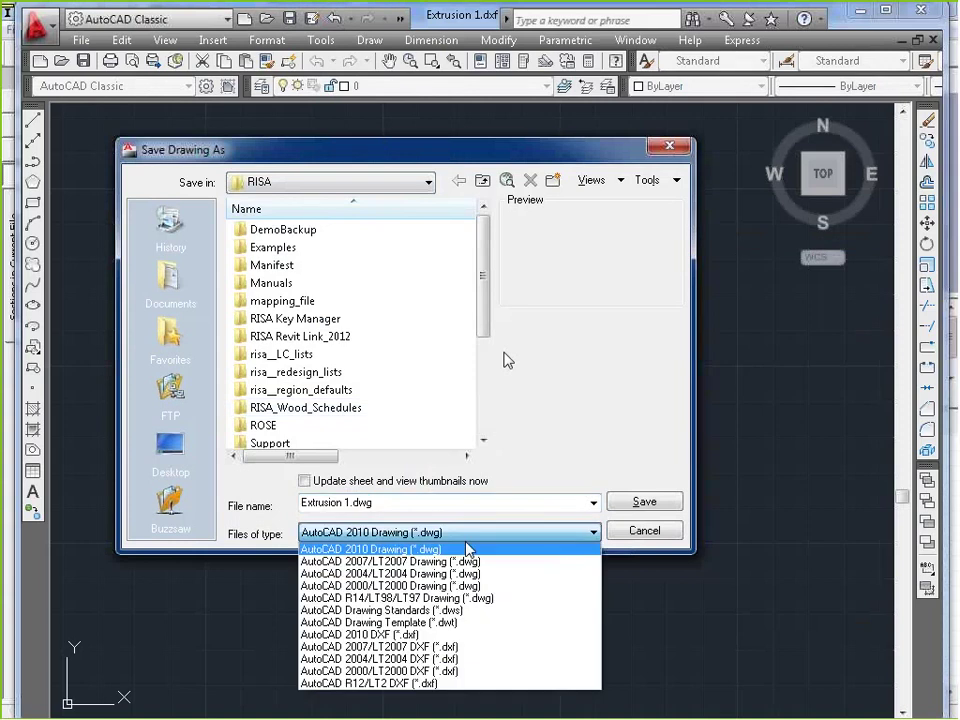
pyautogui.click(468, 635)
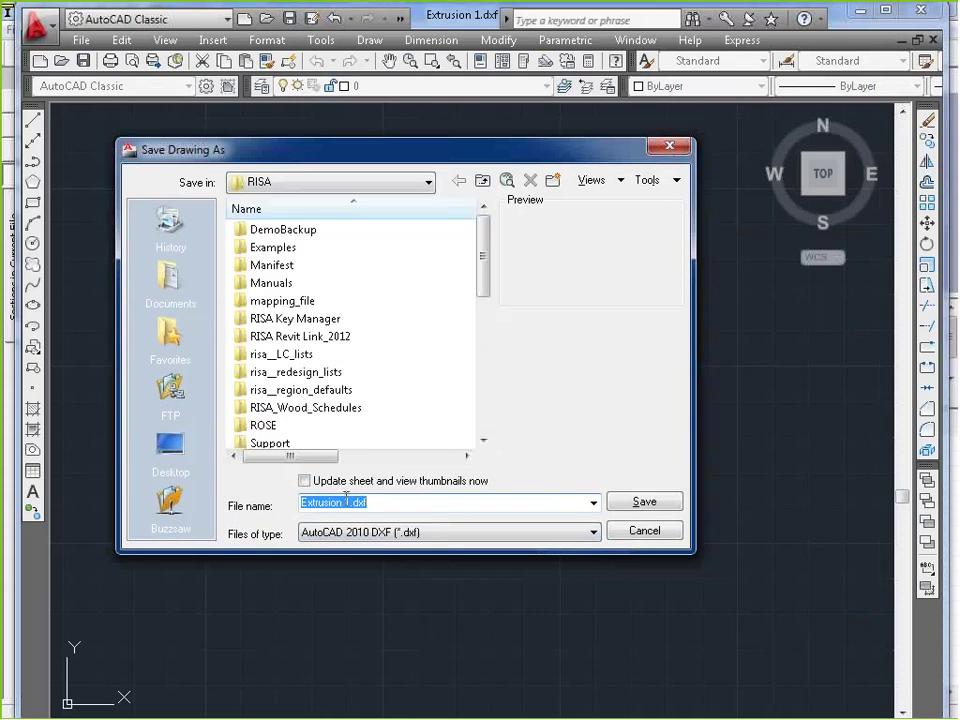
pyautogui.click(648, 502)
pyautogui.click(322, 400)
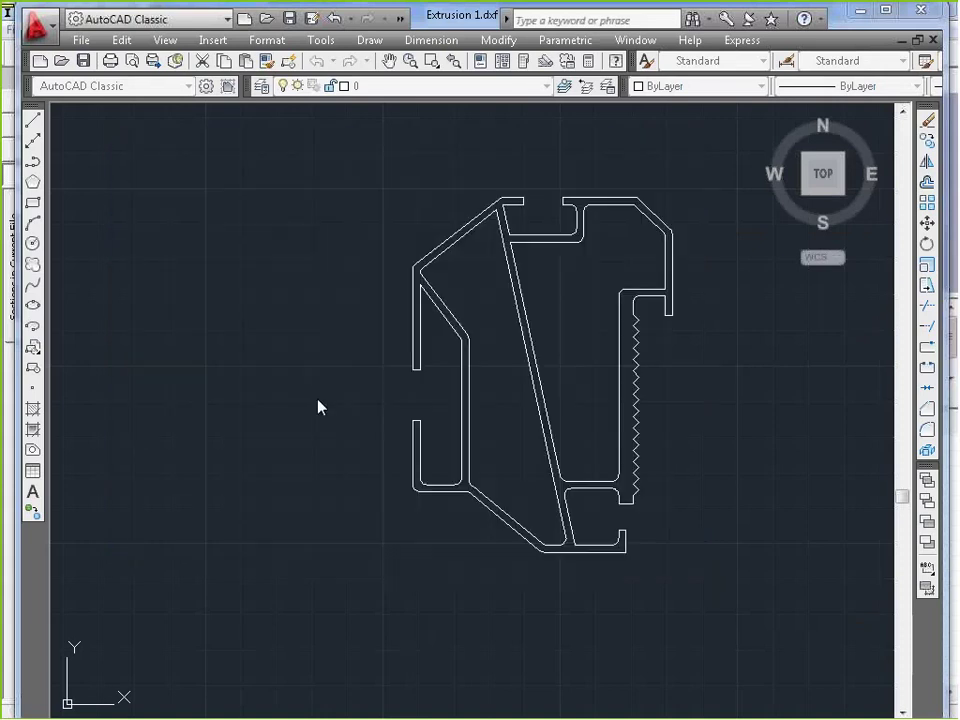
# Step: Return to RISASection and open Extrusion 1.dxf from the RISA folder for DXF import
pyautogui.click(862, 11)
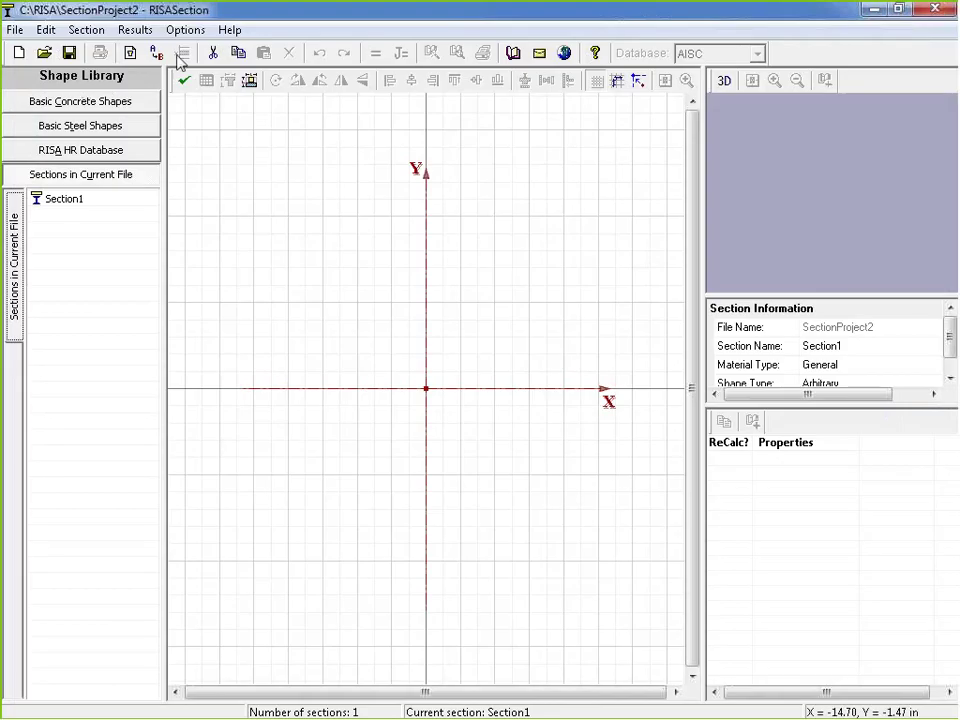
pyautogui.click(18, 32)
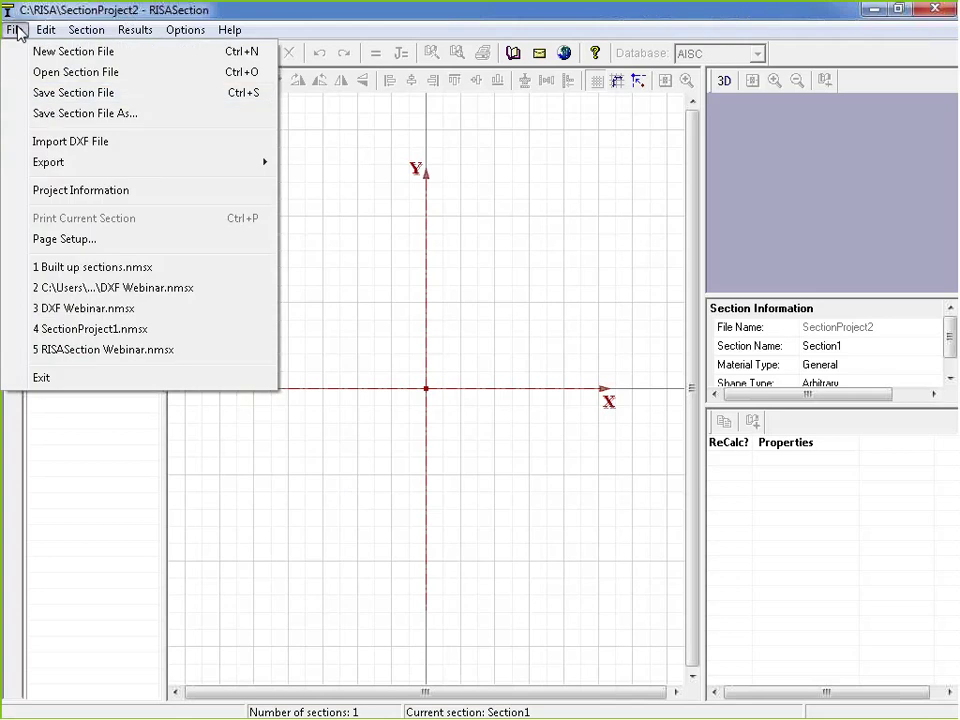
pyautogui.click(104, 142)
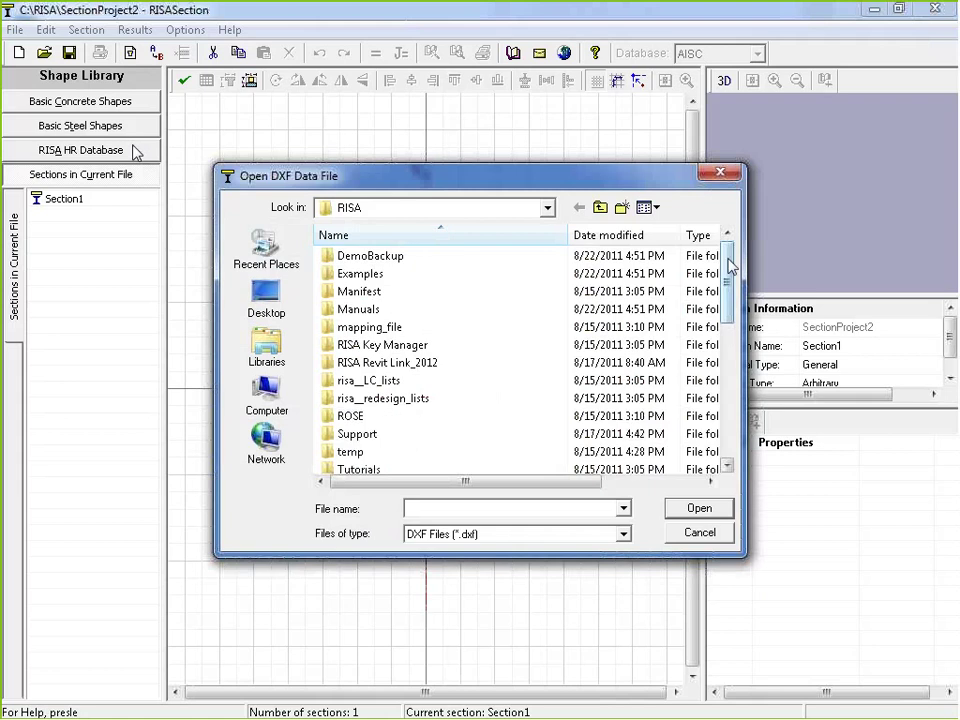
pyautogui.moveTo(728, 262); pyautogui.dragTo(735, 356)
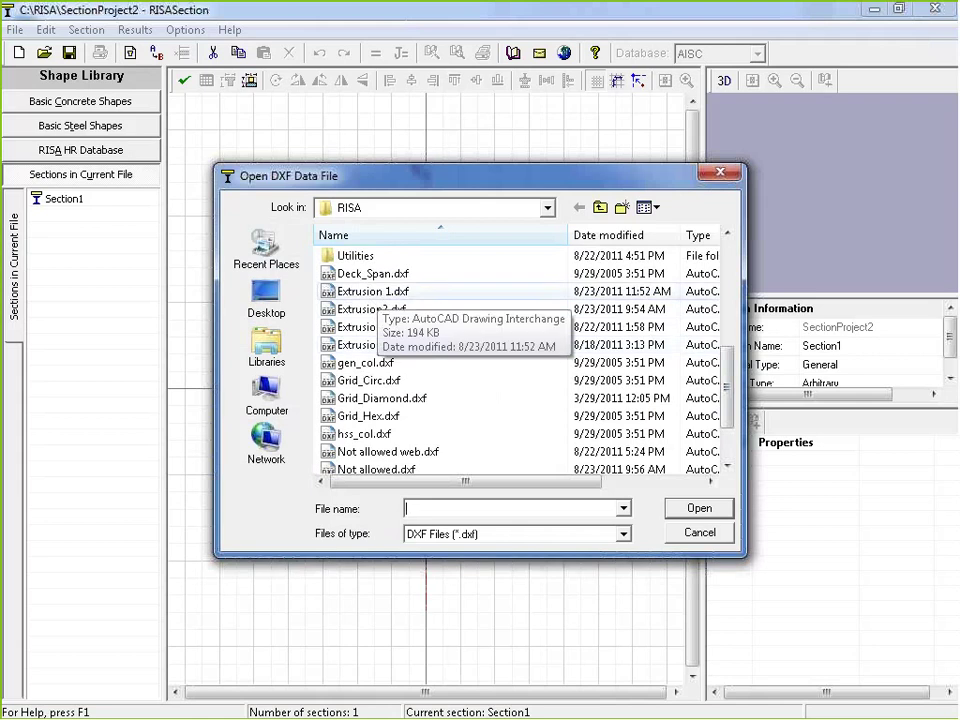
pyautogui.click(337, 291)
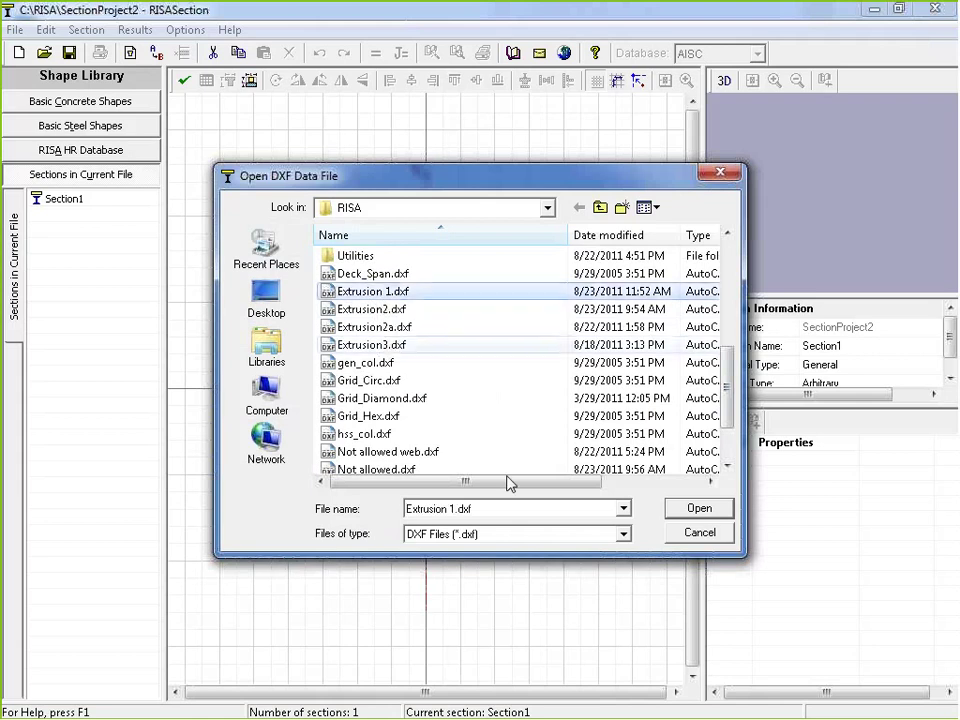
pyautogui.click(712, 512)
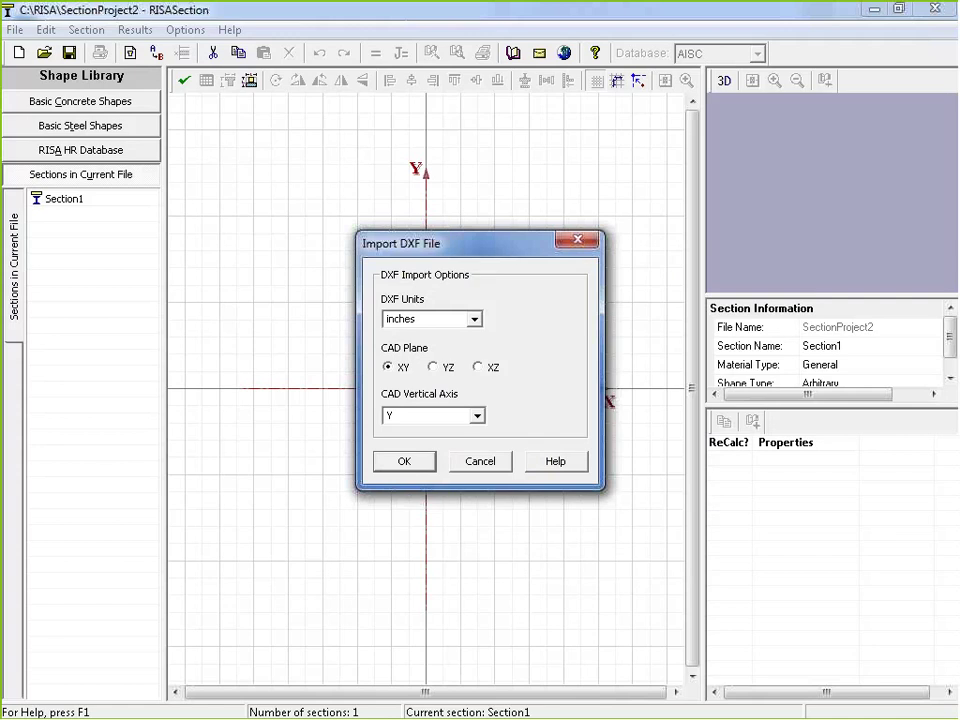
# Step: Import the DXF profile with units in inches, the XY CAD plane and Y as the CAD vertical axis
pyautogui.click(476, 320)
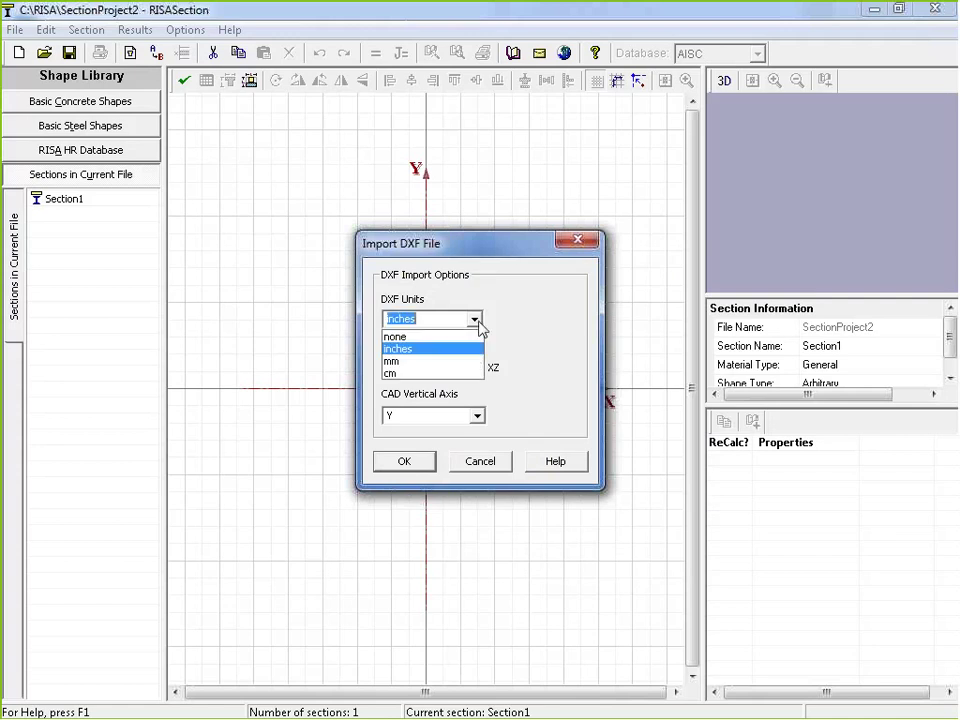
pyautogui.click(476, 320)
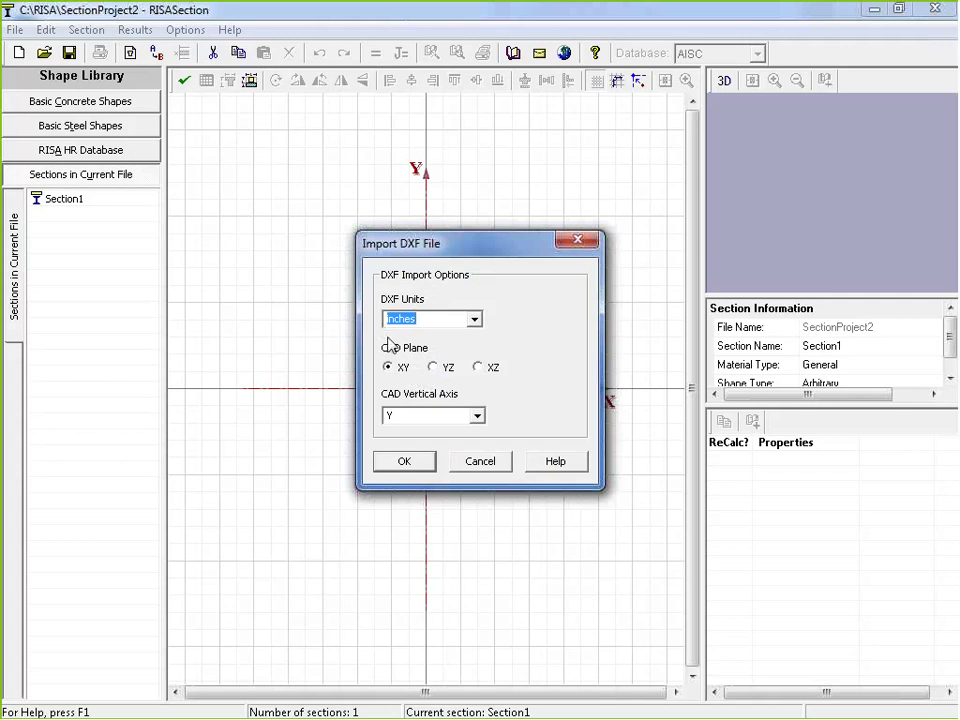
pyautogui.click(477, 415)
pyautogui.click(476, 414)
pyautogui.press('Return')
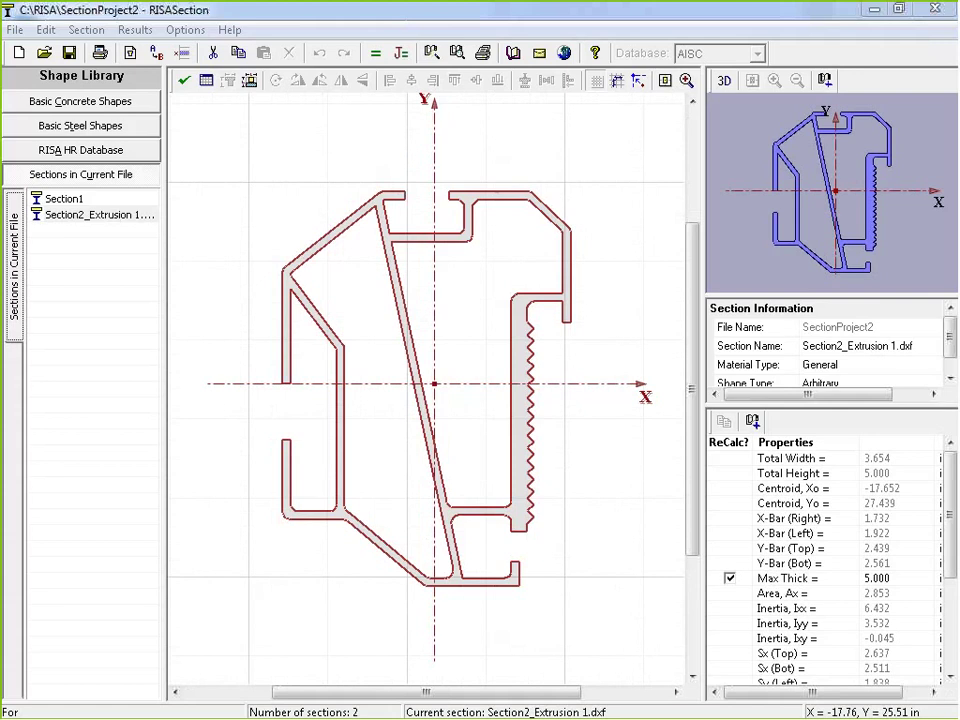
# Step: Select the imported extrusion shape, review its calculated section properties and clear the selection
pyautogui.click(478, 511)
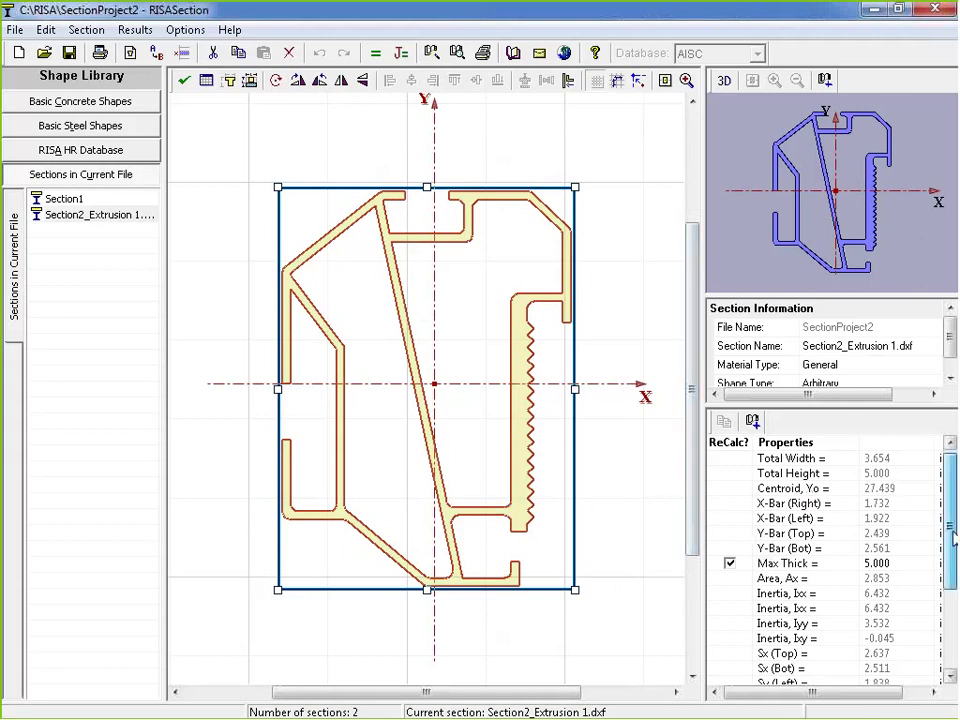
pyautogui.click(953, 622)
pyautogui.scroll(5, 953, 622)
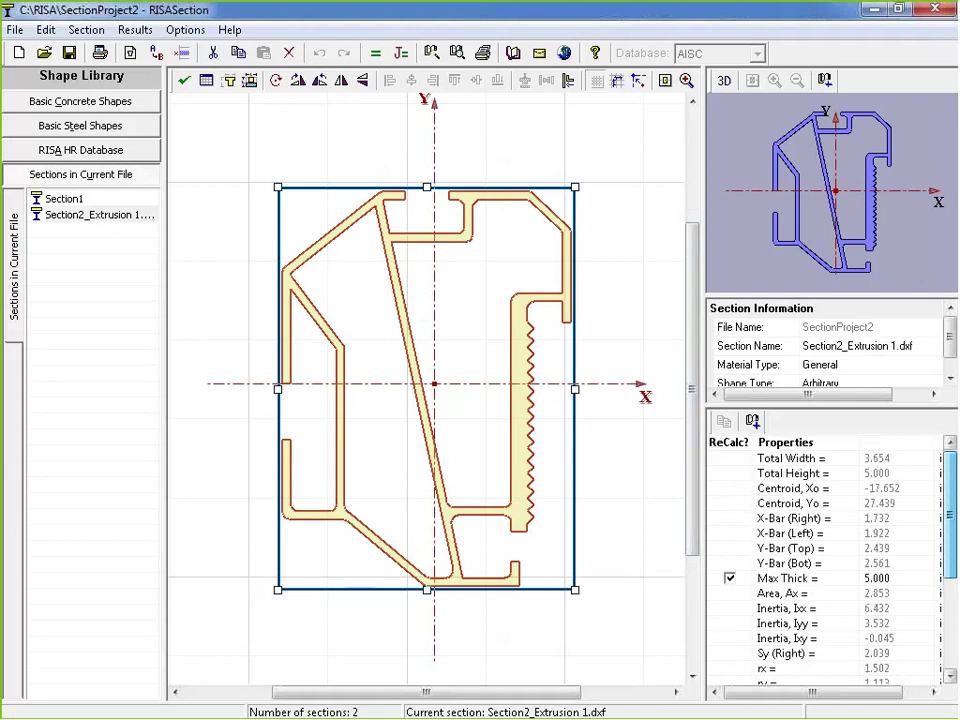
pyautogui.click(591, 320)
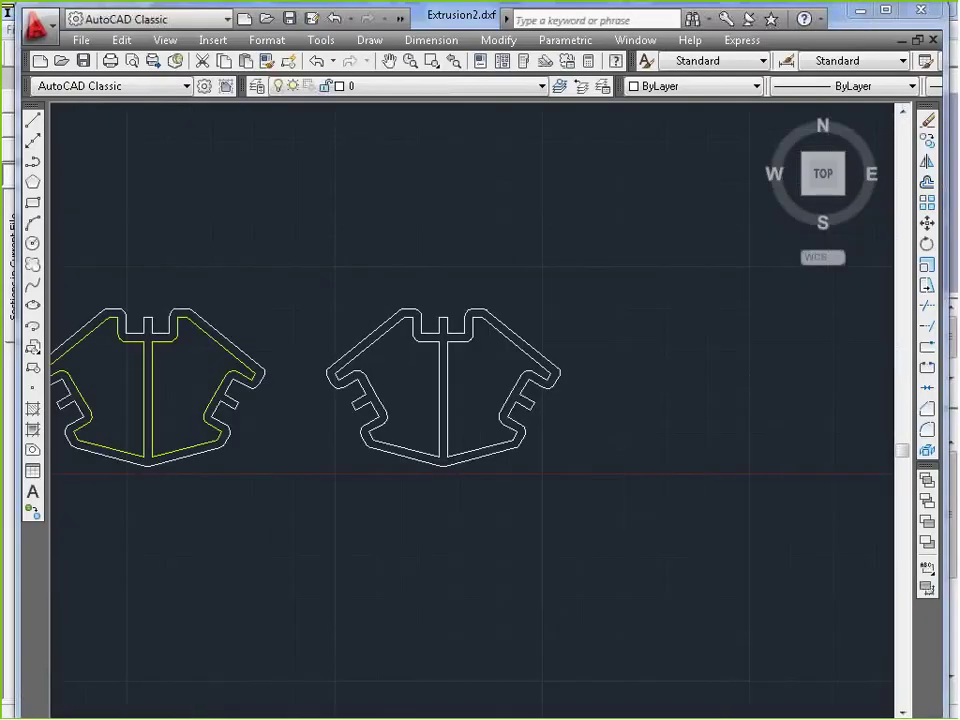
# Step: Switch to Extrusion2.dxf in AutoCAD and examine all entities of the profile with yellow inner lines
pyautogui.scroll(2, 86, 415)
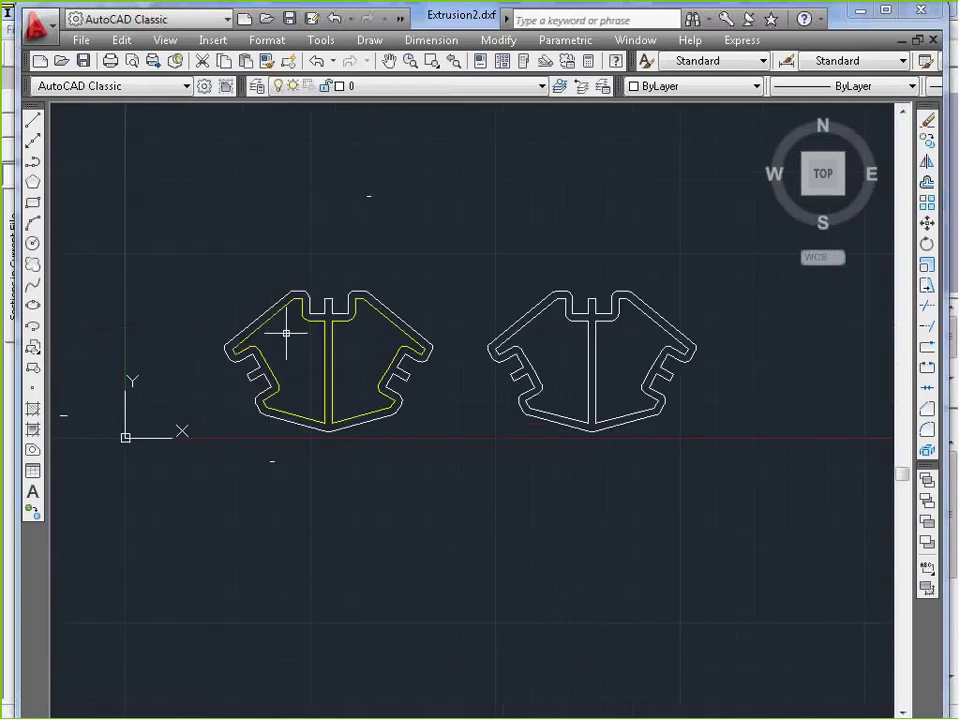
pyautogui.moveTo(296, 456); pyautogui.dragTo(296, 113)
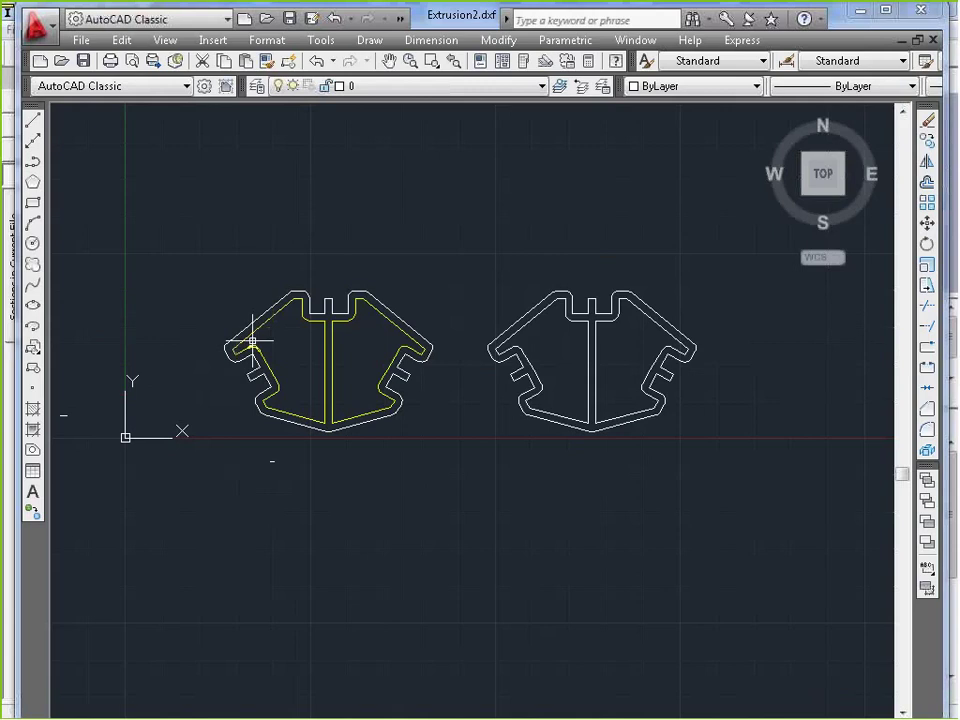
pyautogui.click(229, 272)
pyautogui.click(219, 264)
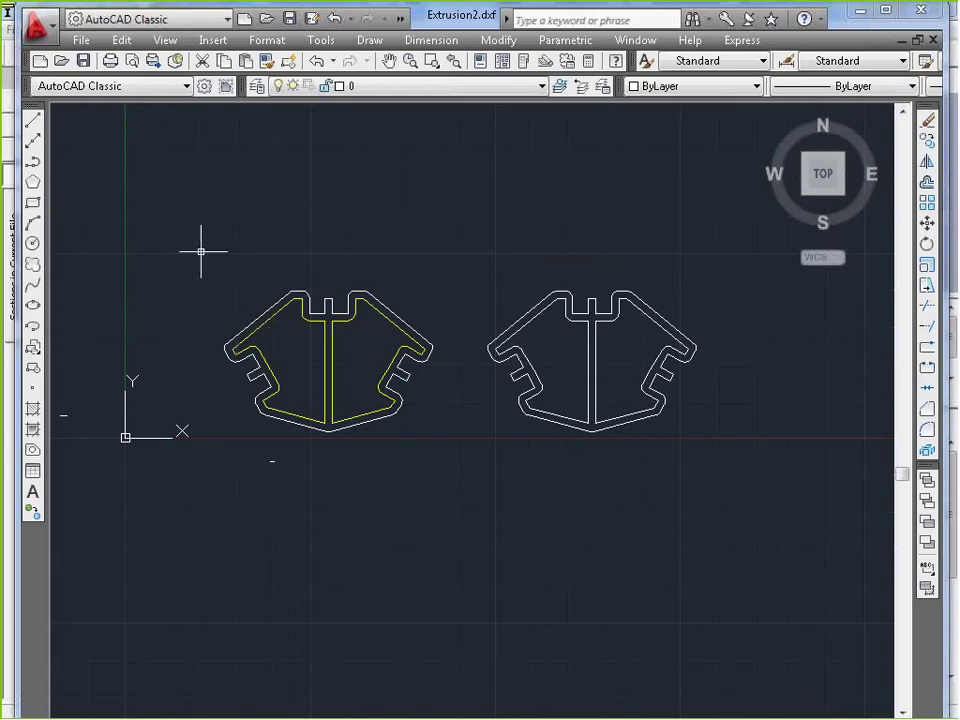
pyautogui.click(201, 252)
pyautogui.click(452, 476)
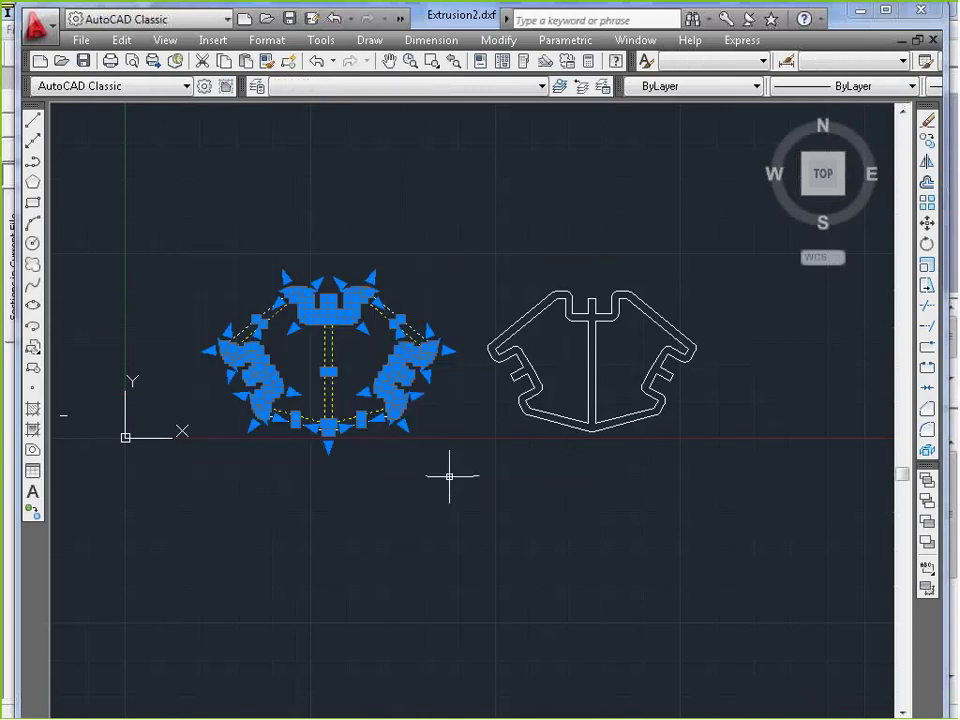
pyautogui.press('Escape')
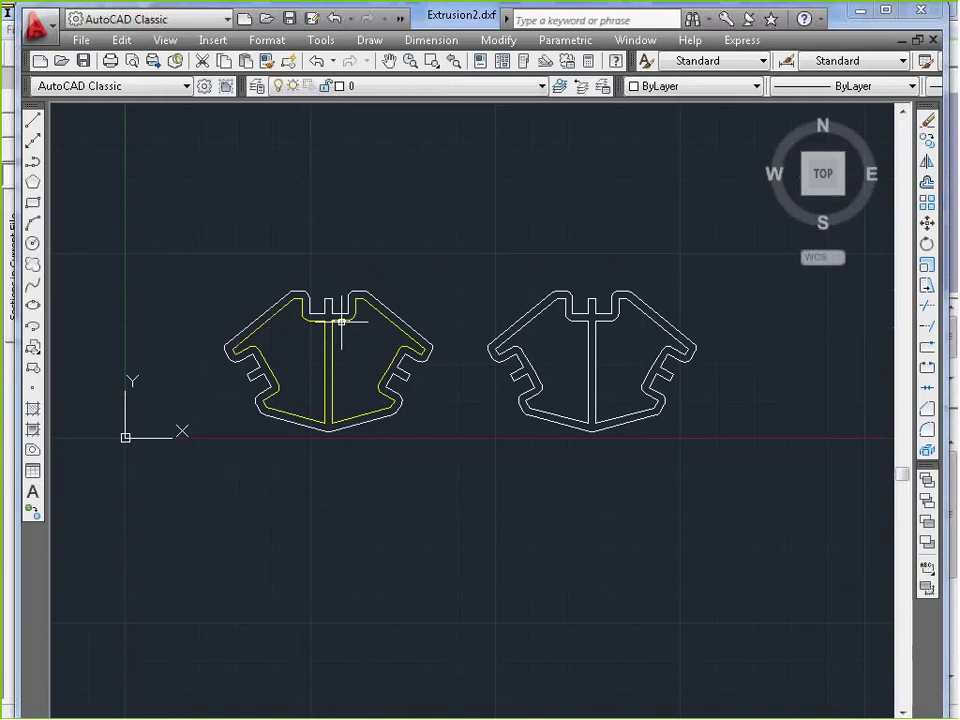
# Step: Check the layers of a yellow inner line, the sloped white outer line and an inner line of the all-white profile
pyautogui.click(341, 320)
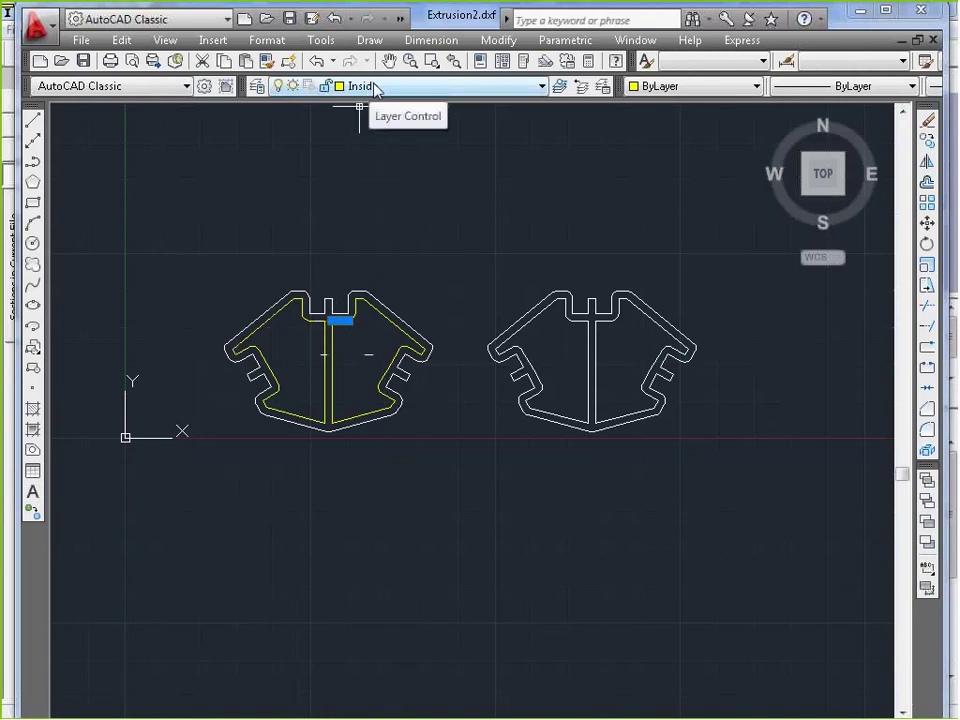
pyautogui.press('Escape')
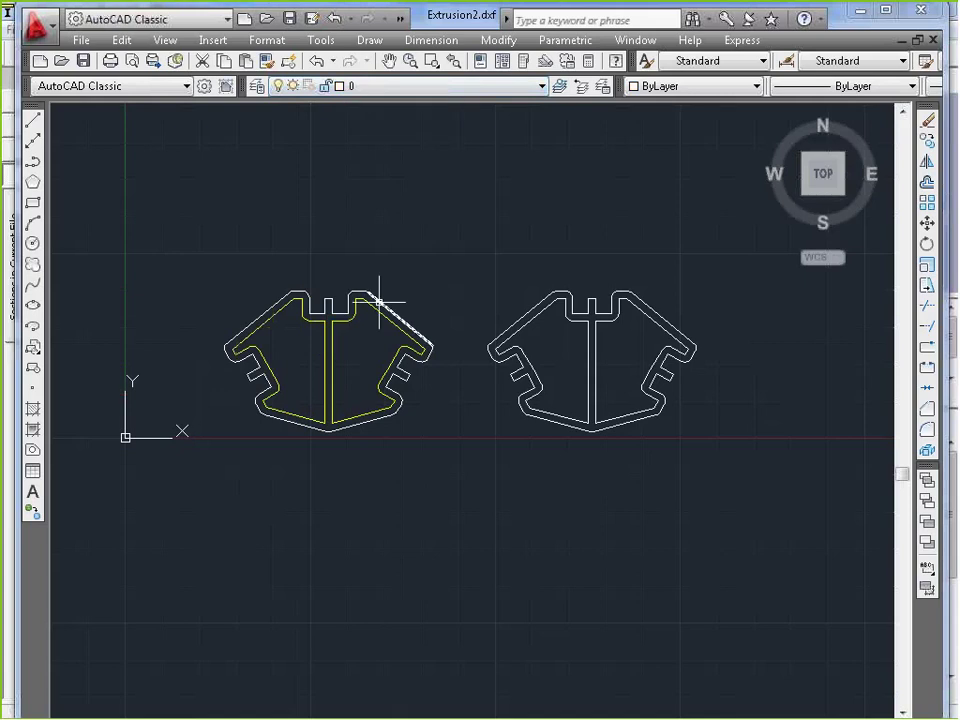
pyautogui.click(380, 300)
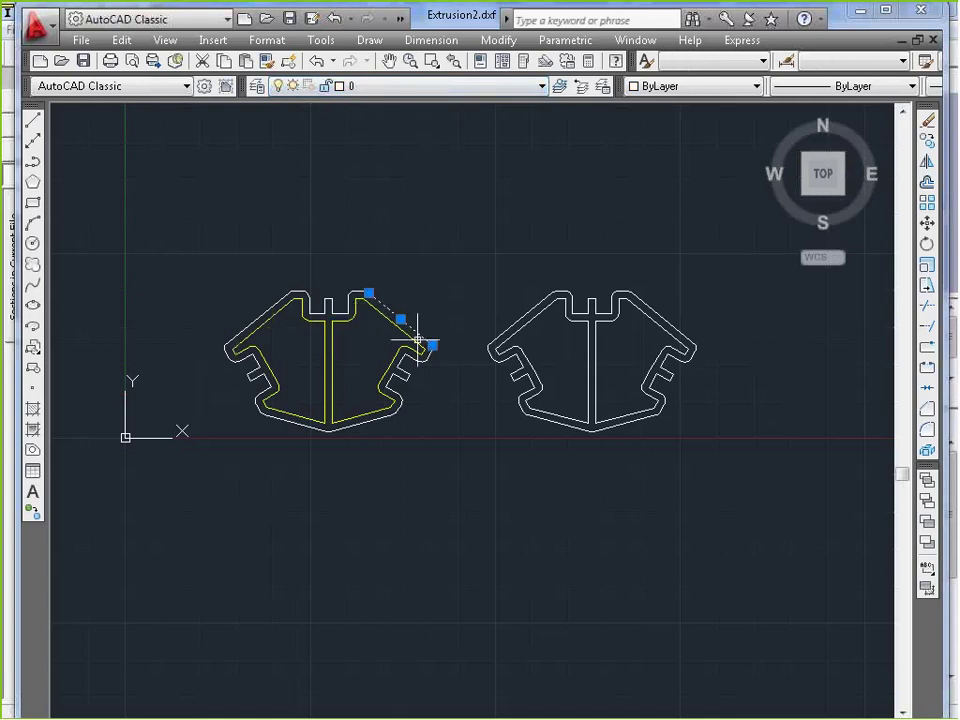
pyautogui.press('Escape')
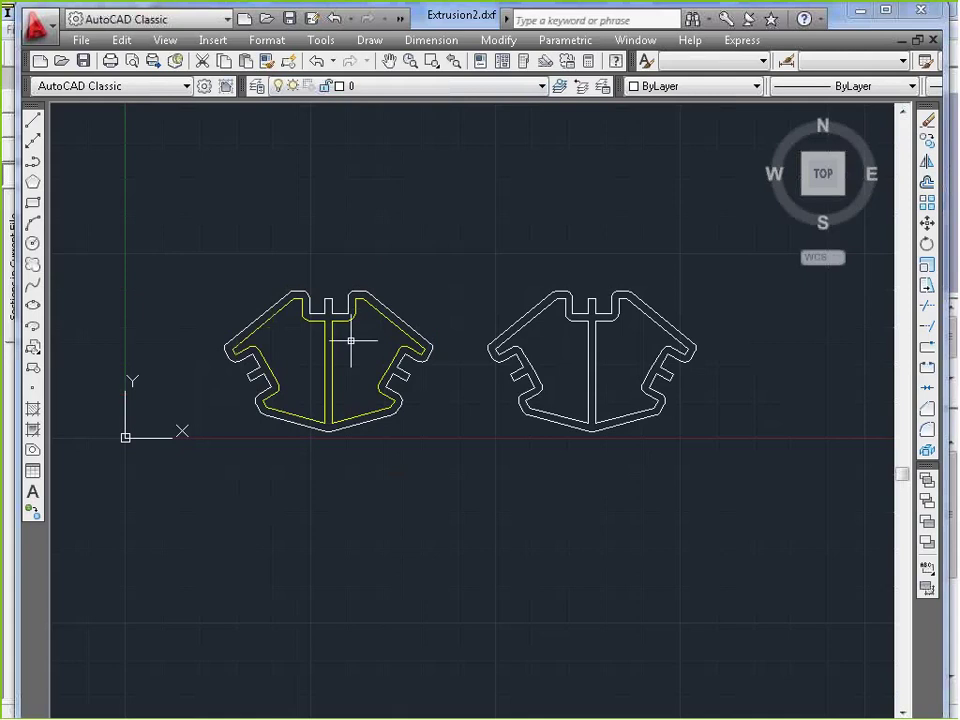
pyautogui.scroll(2, 349, 338)
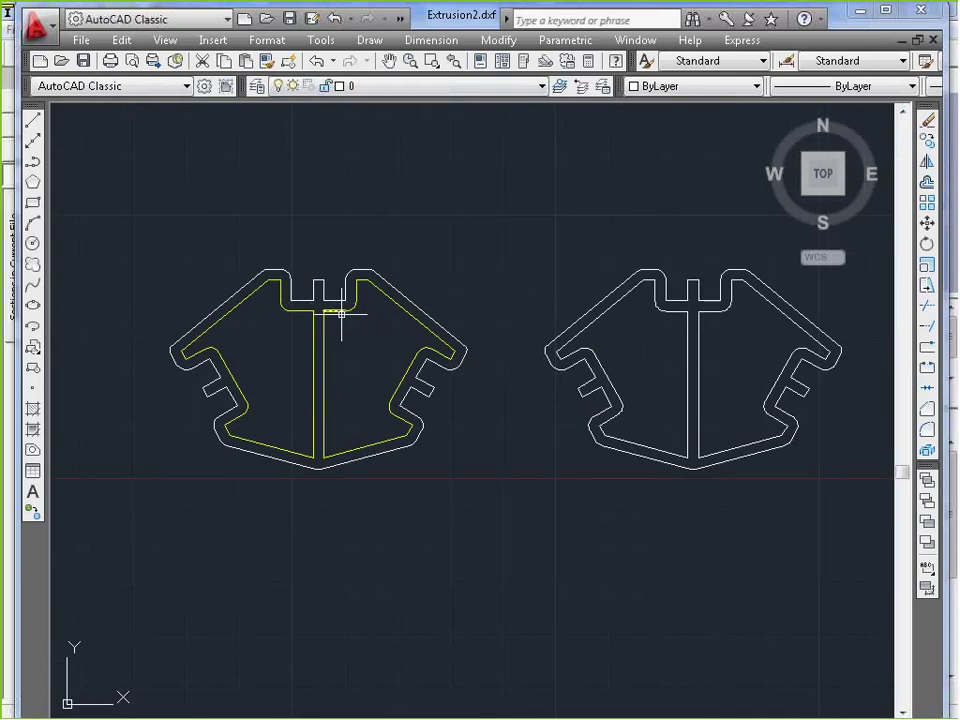
pyautogui.hotkey('ctrl', 'z')
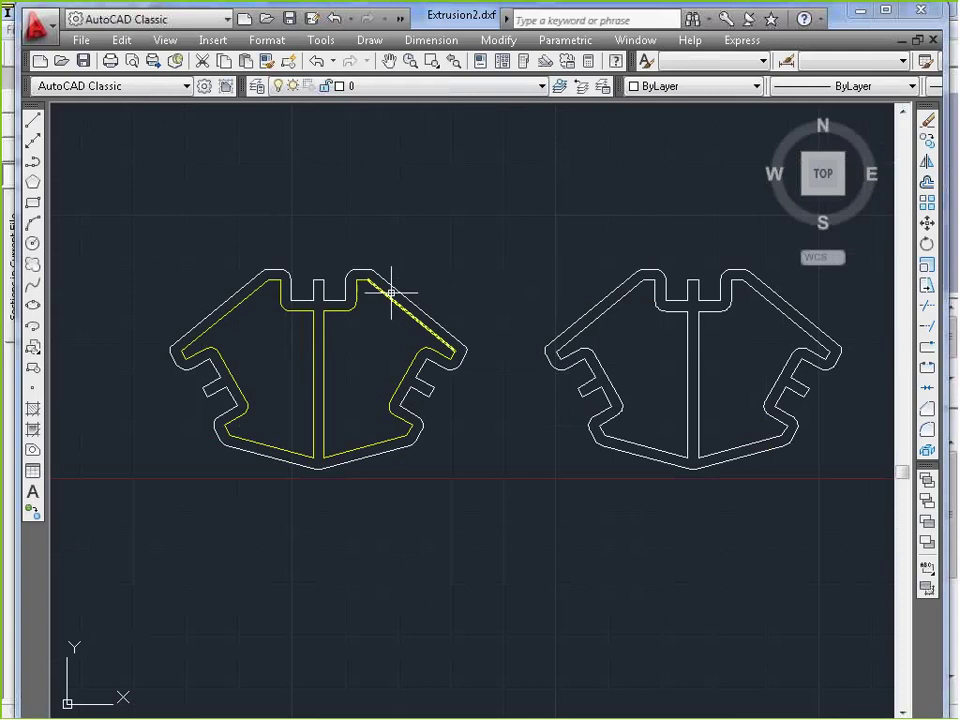
pyautogui.click(597, 315)
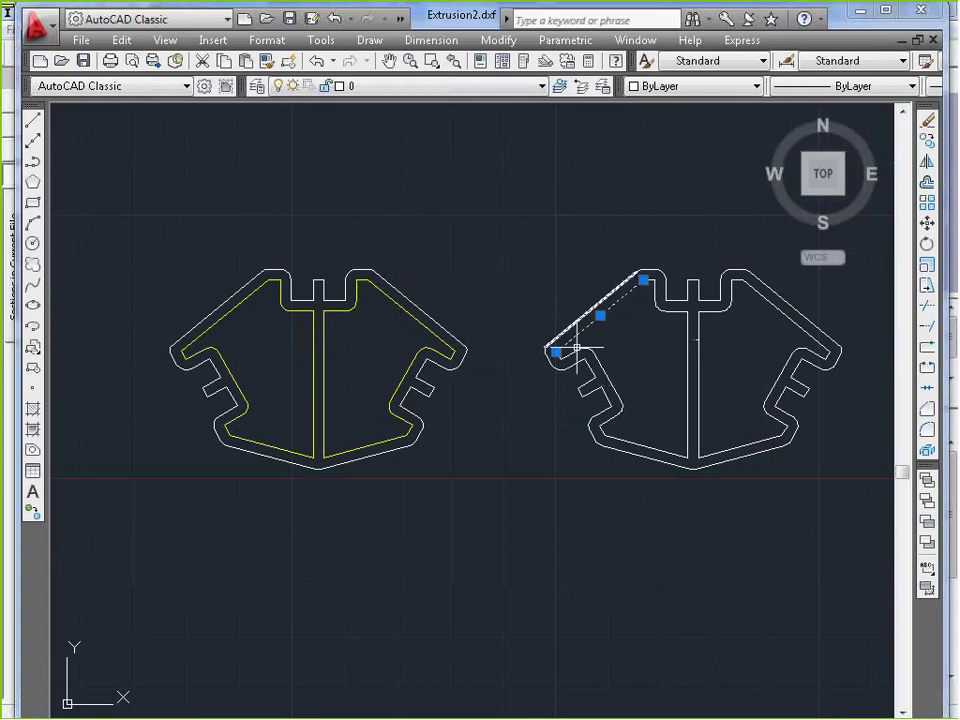
pyautogui.press('Escape')
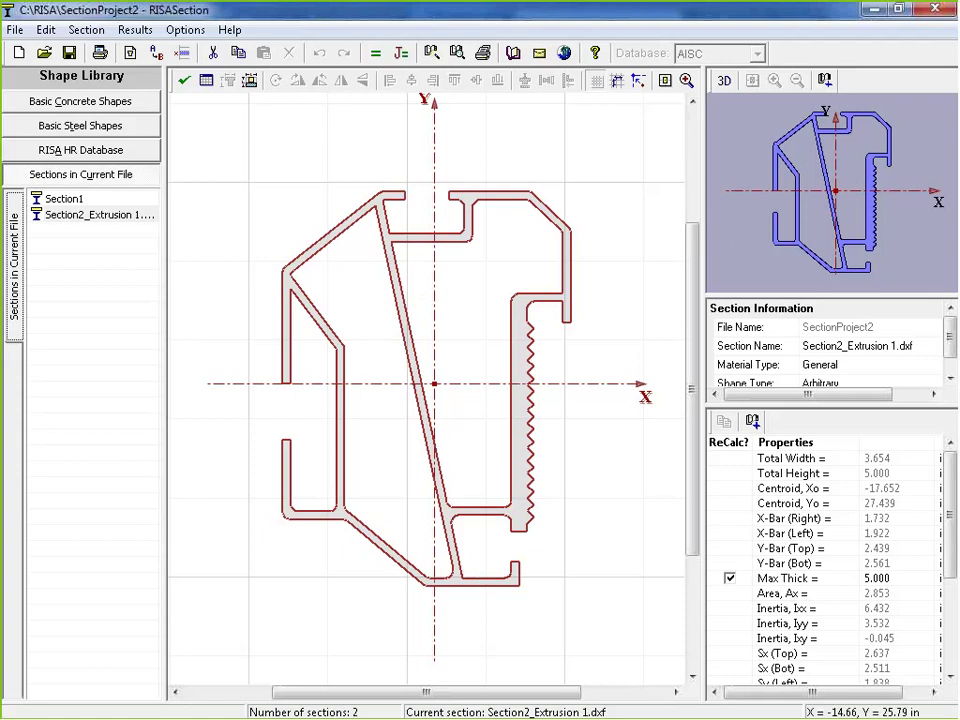
# Step: Import Extrusion2.dxf as a new section with units in inches, the XY CAD plane and Y as the CAD vertical axis
pyautogui.click(15, 30)
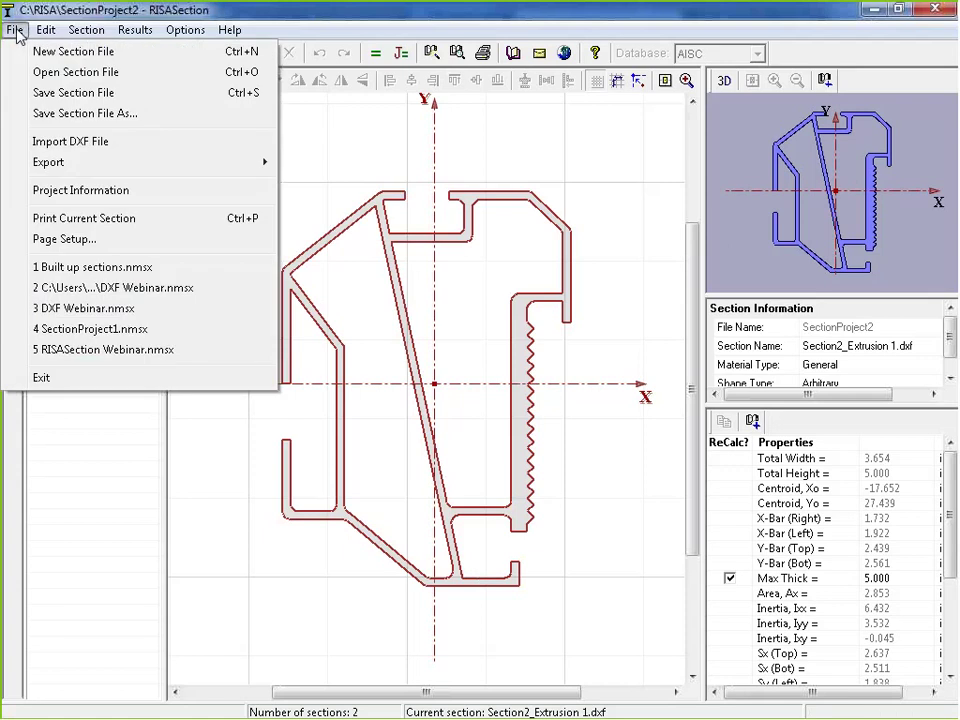
pyautogui.click(99, 143)
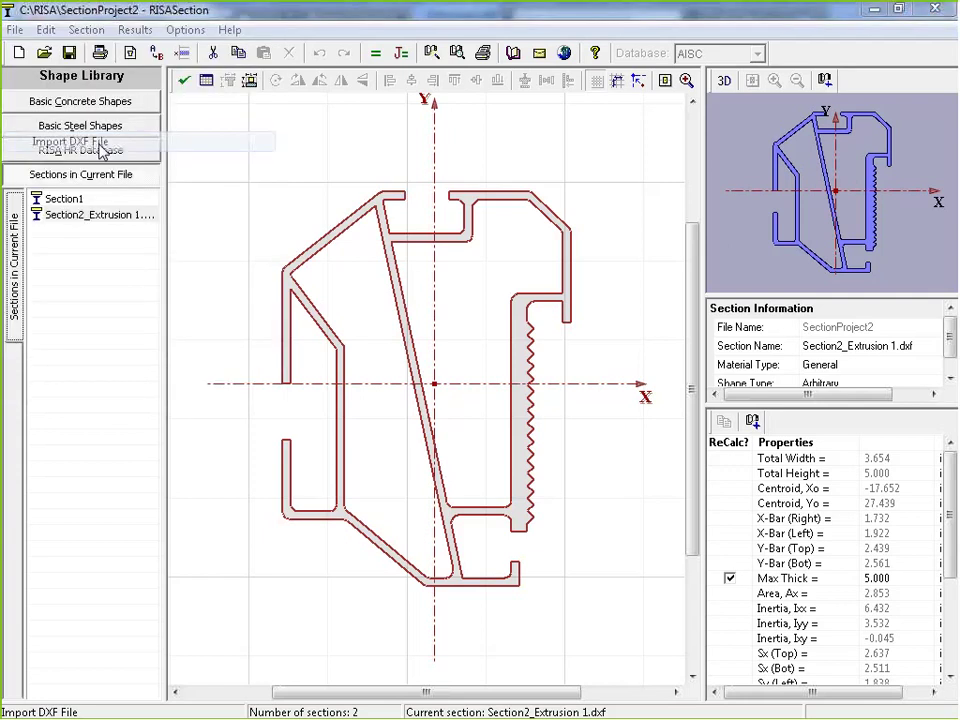
pyautogui.moveTo(729, 283); pyautogui.dragTo(729, 350)
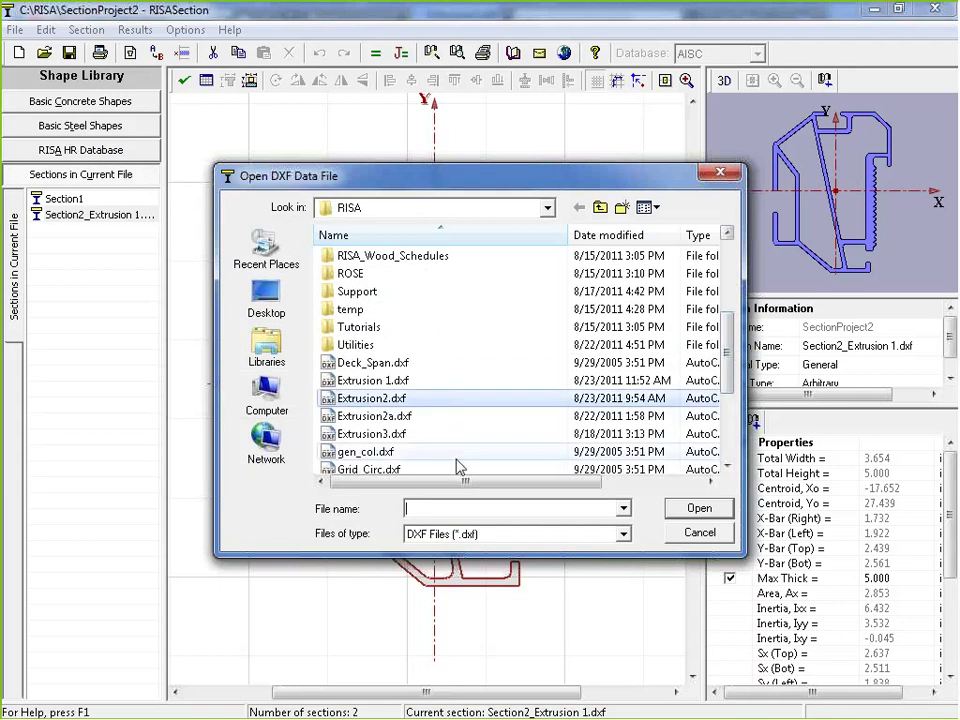
pyautogui.click(380, 398)
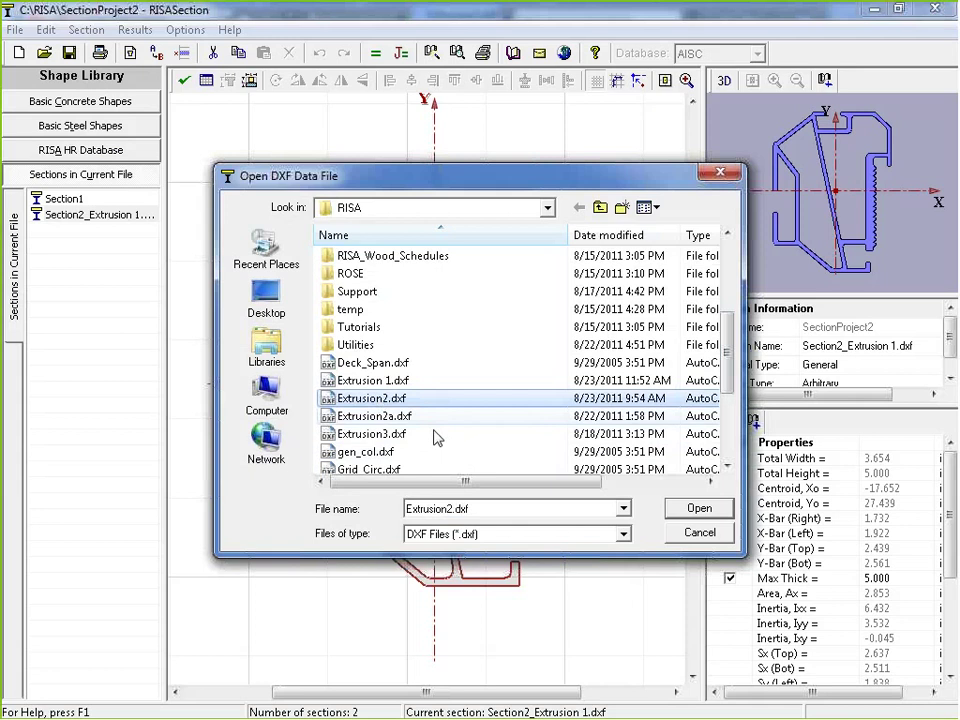
pyautogui.click(699, 508)
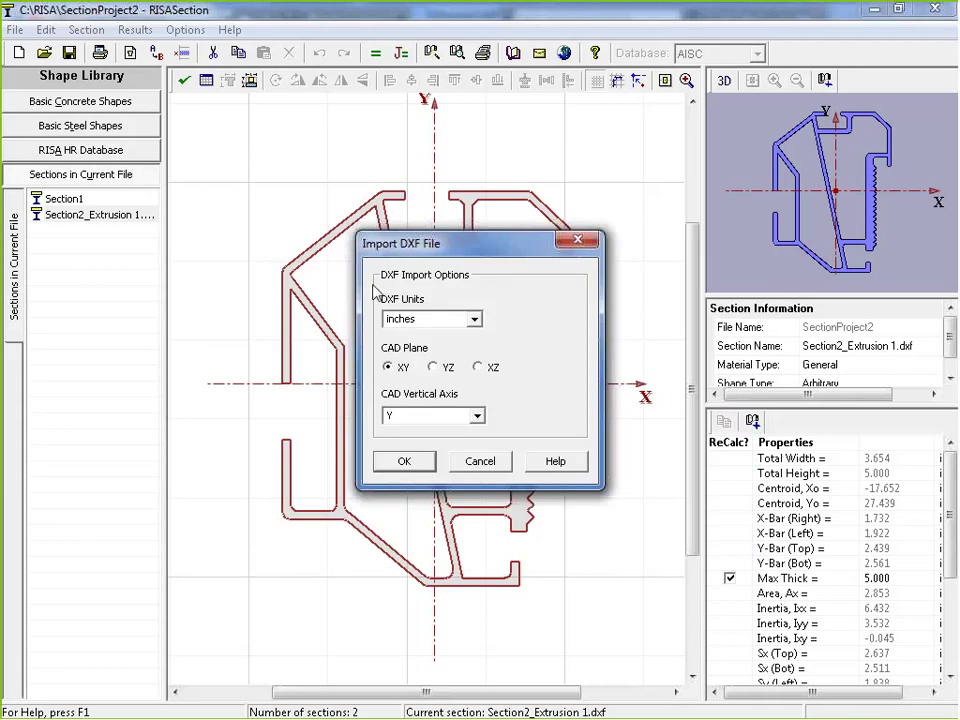
pyautogui.click(404, 461)
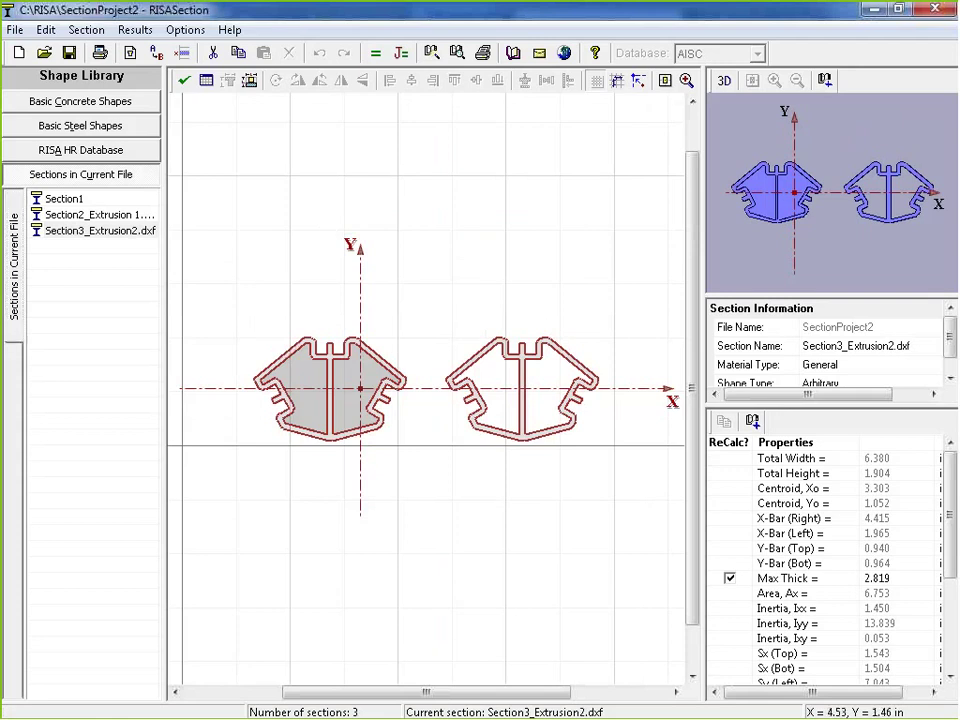
# Step: Review the shape definition of the left inner area of the filled profile, close it unchanged and clear the selection
pyautogui.scroll(1, 306, 300)
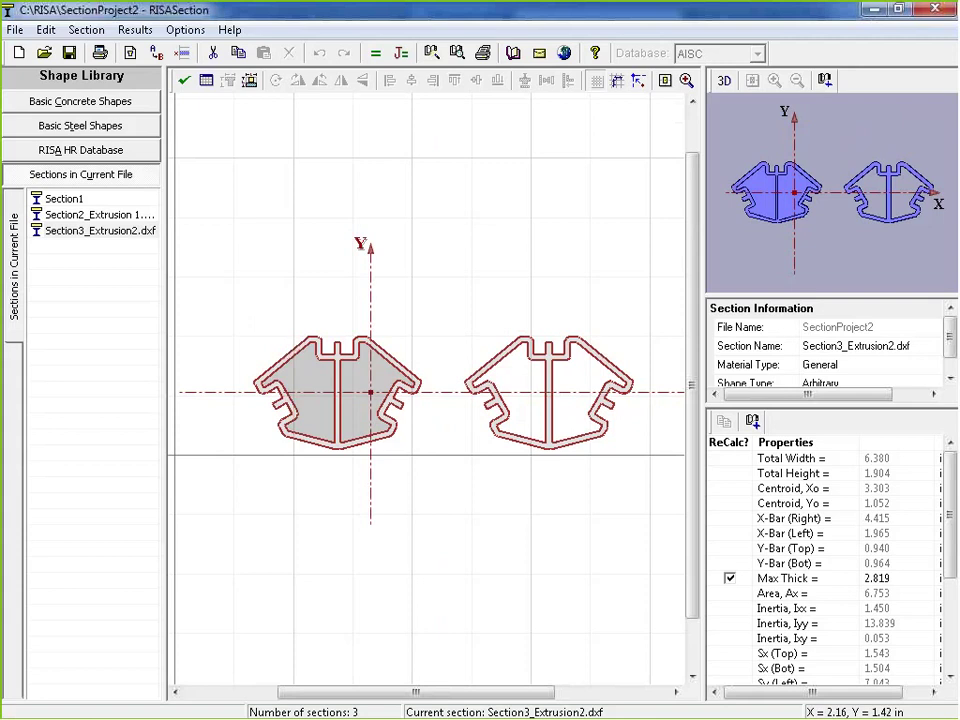
pyautogui.click(303, 370)
pyautogui.scroll(2, 303, 365)
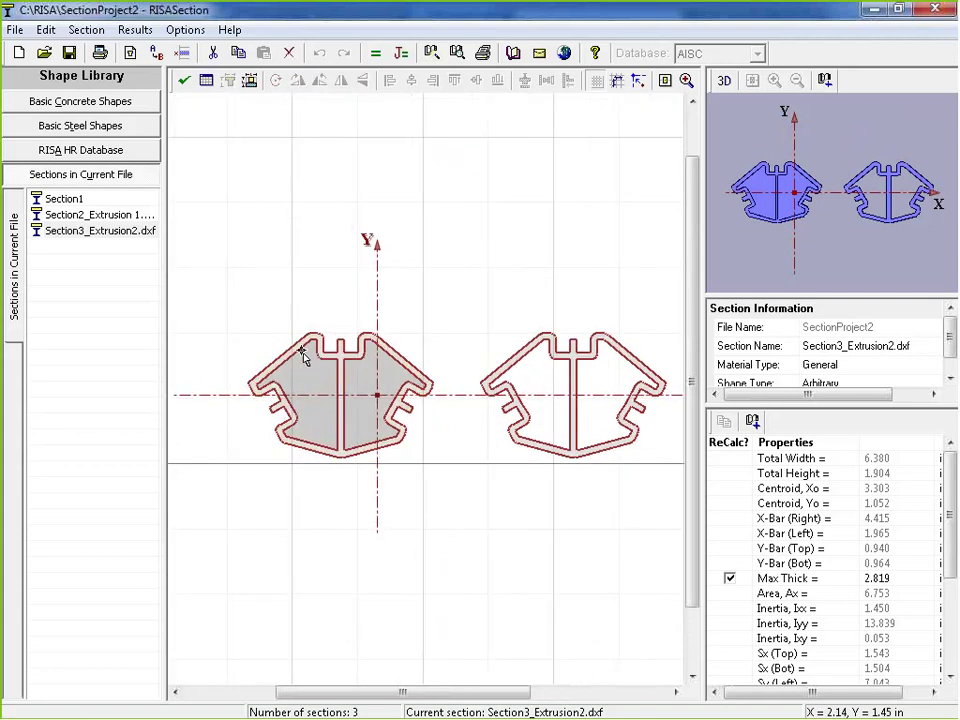
pyautogui.click(306, 355)
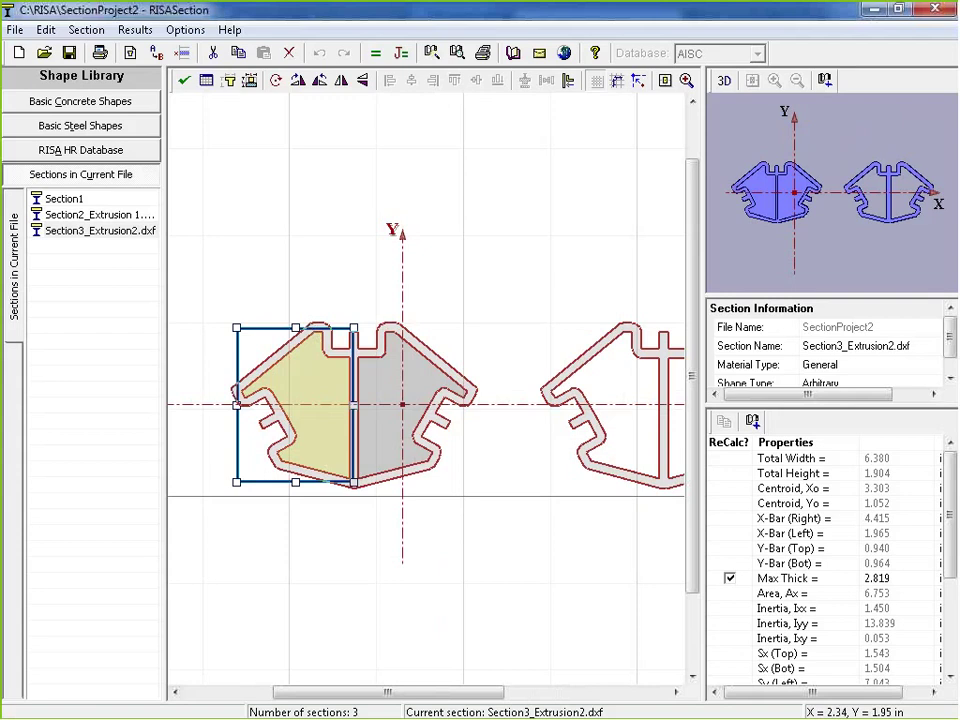
pyautogui.doubleClick(325, 387)
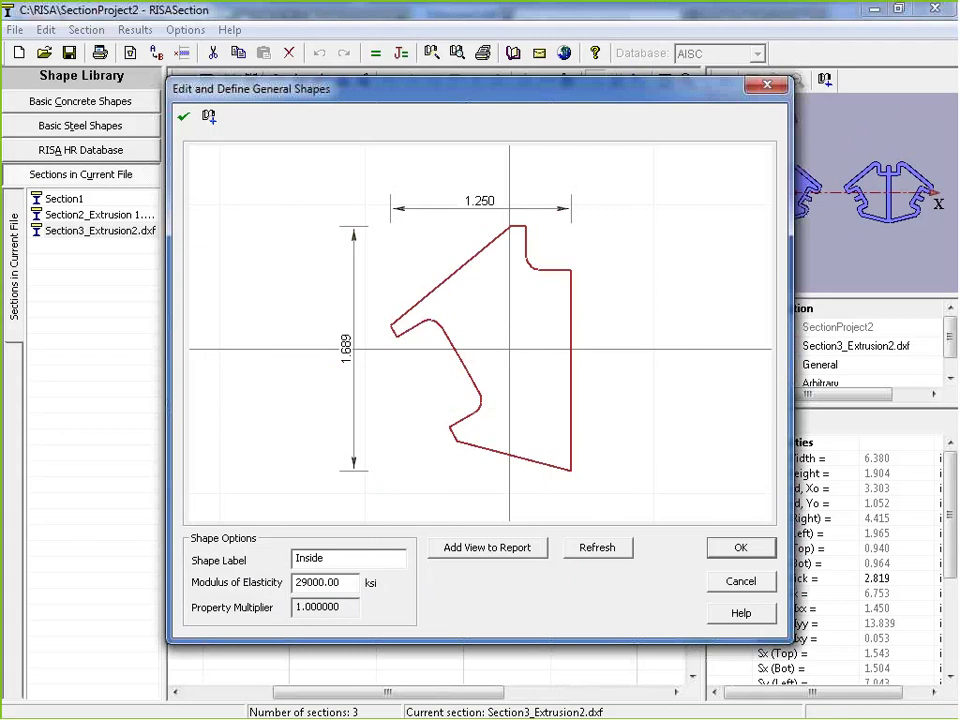
pyautogui.click(740, 548)
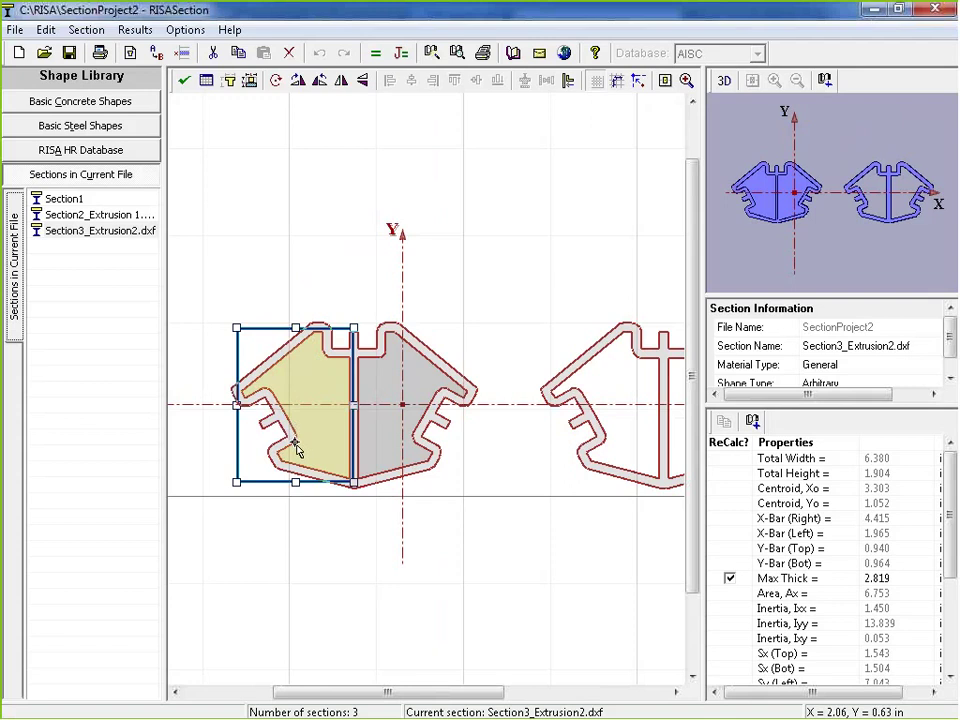
pyautogui.doubleClick(306, 386)
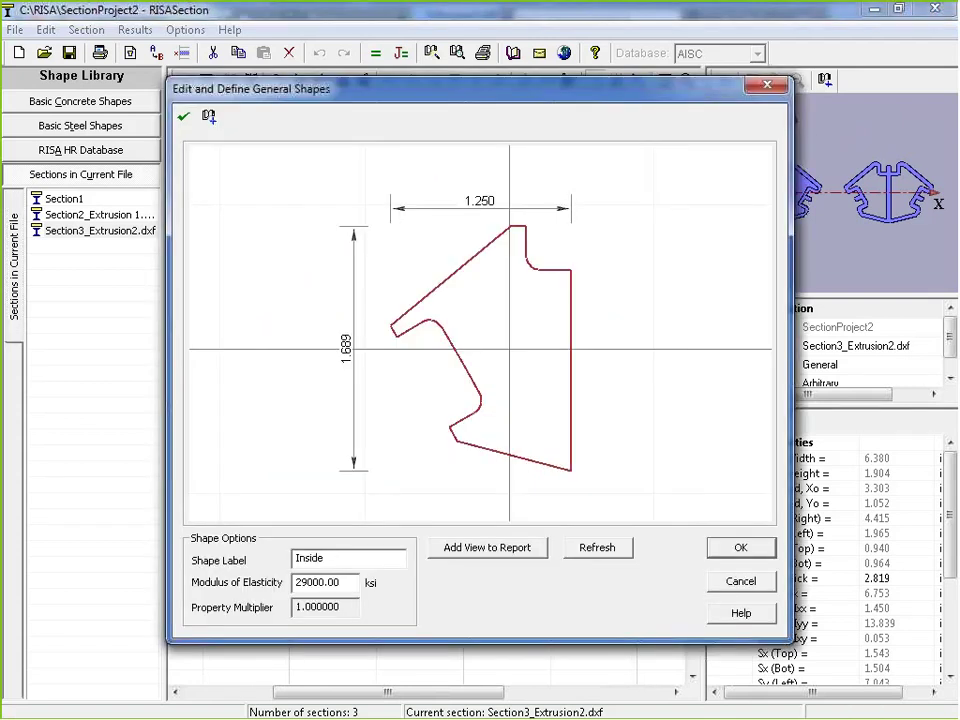
pyautogui.press('Return')
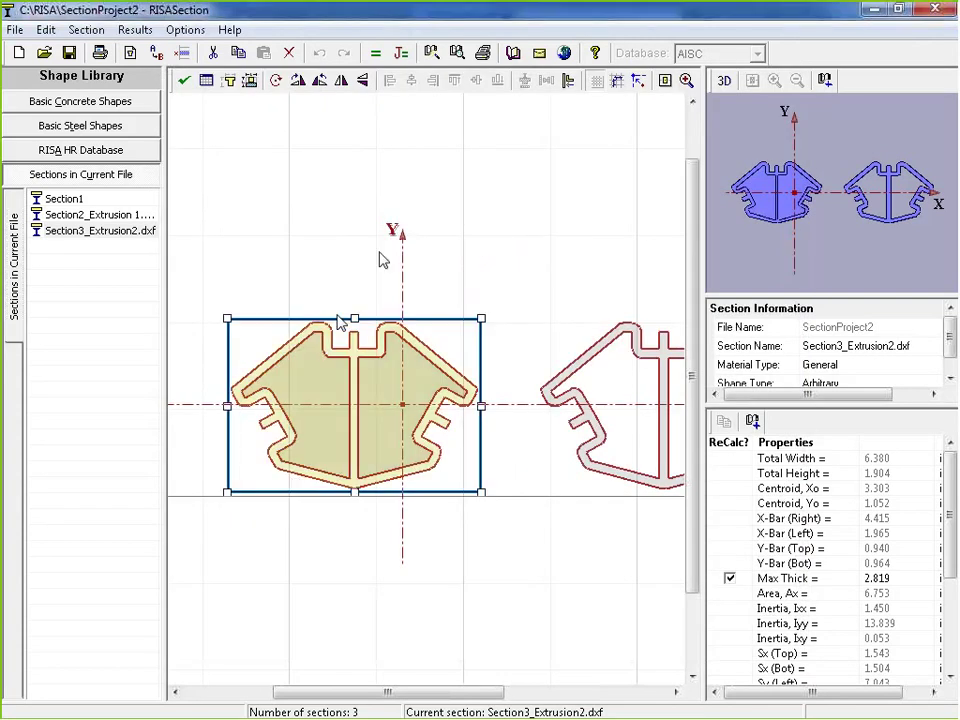
pyautogui.click(380, 259)
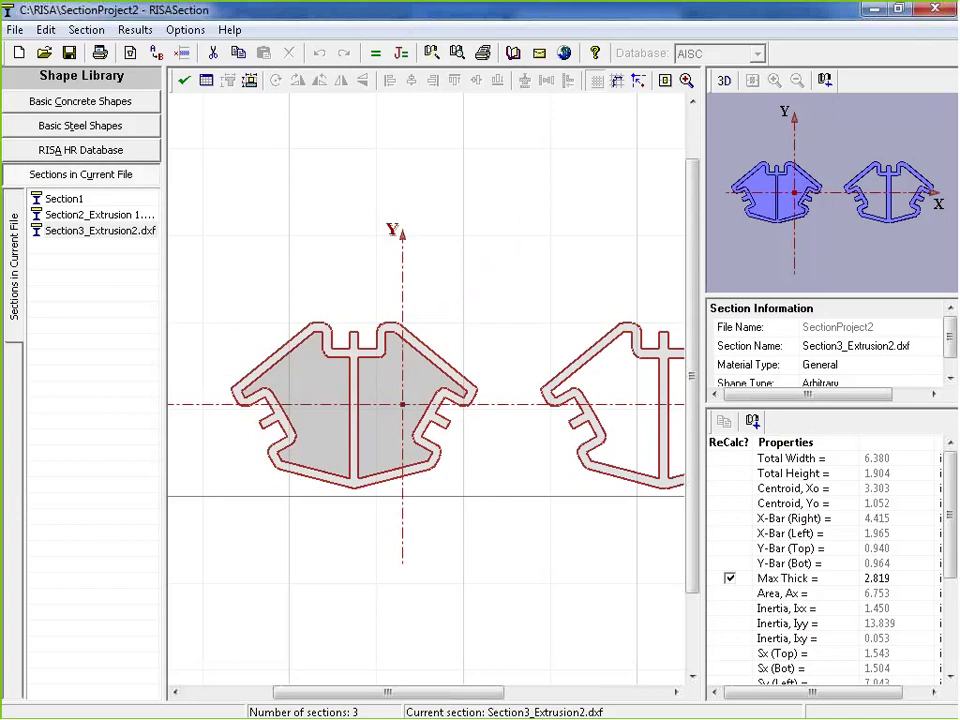
# Step: Select the filled profile's left inner shape, its outer shape and the hollow profile in turn to compare how they were imported
pyautogui.click(347, 478)
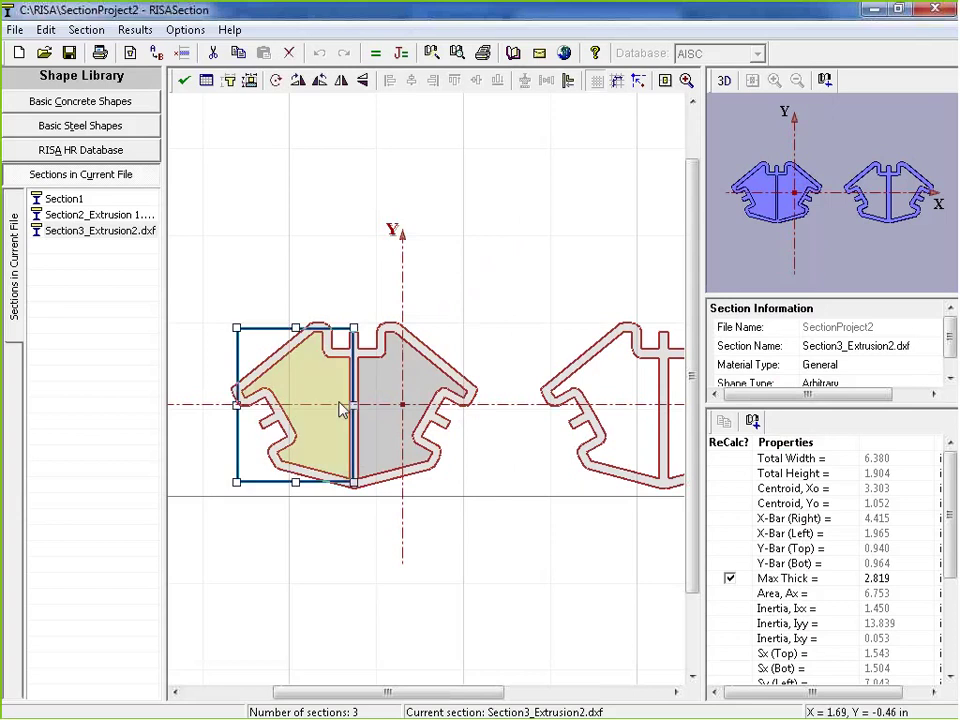
pyautogui.click(268, 251)
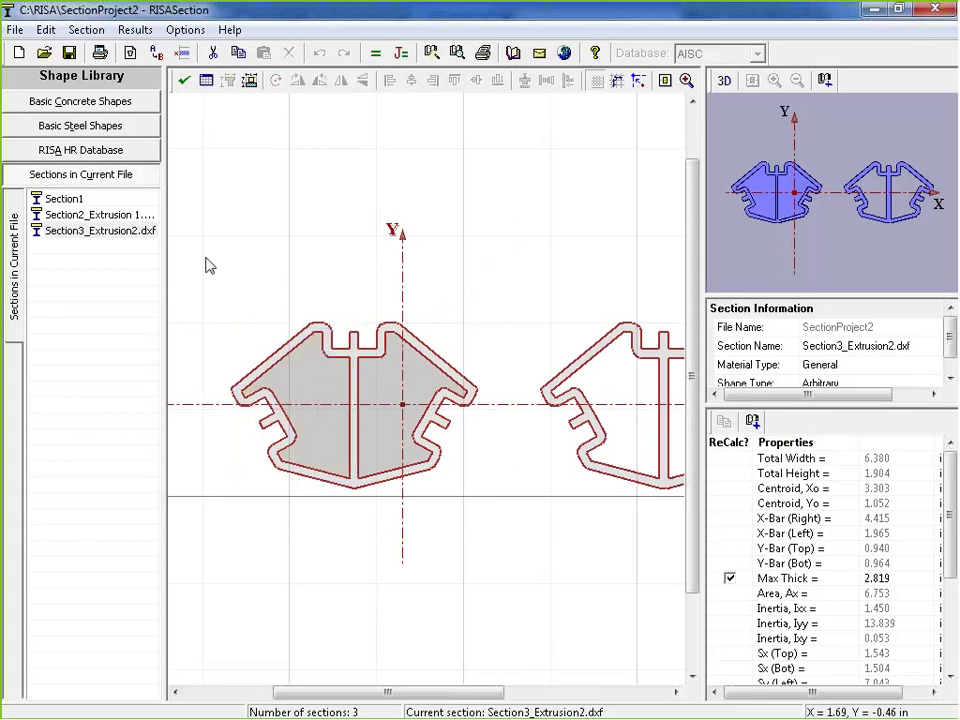
pyautogui.click(290, 358)
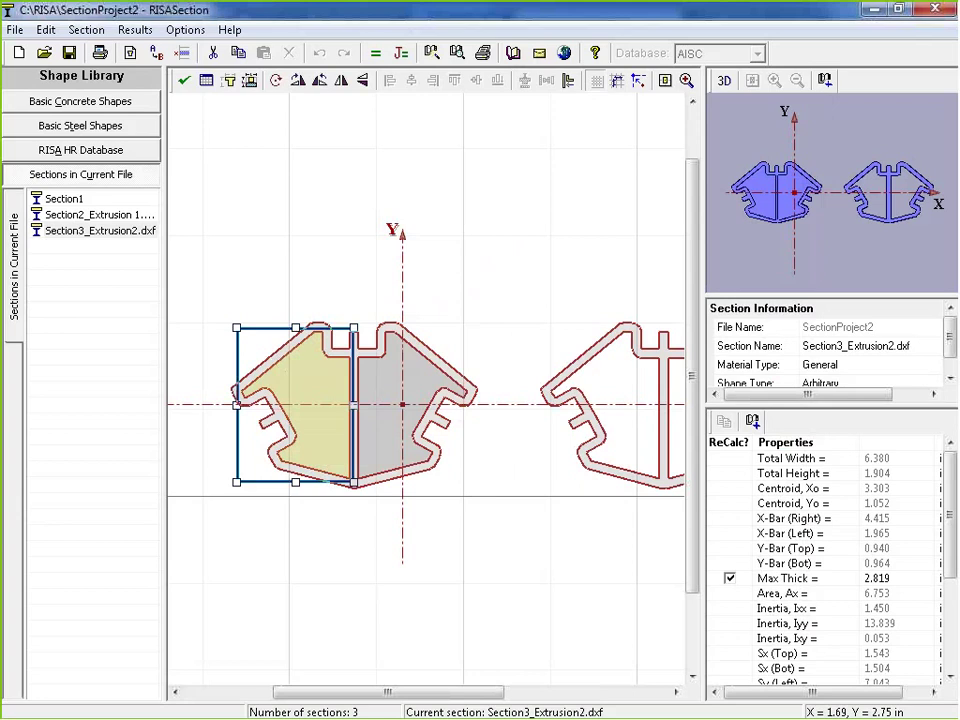
pyautogui.click(555, 320)
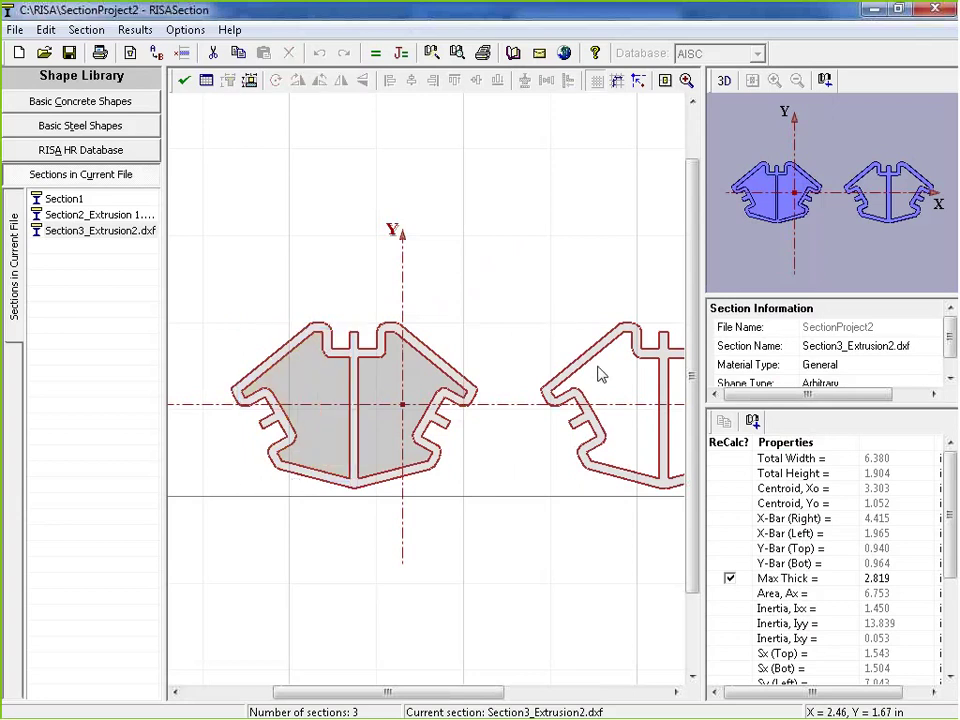
pyautogui.click(602, 358)
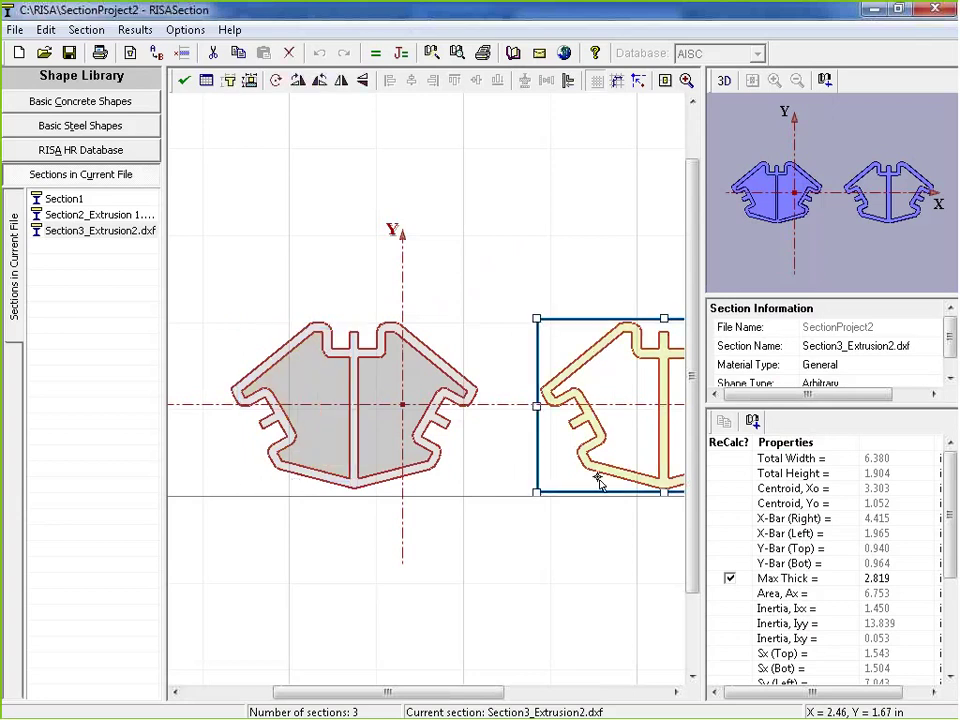
pyautogui.click(321, 360)
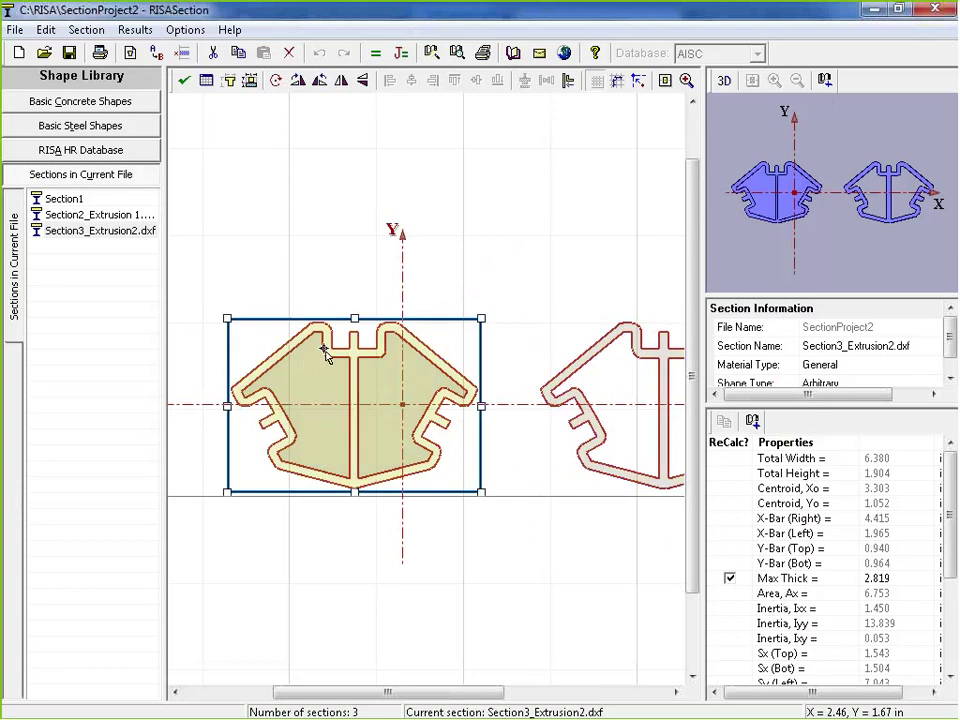
pyautogui.click(318, 362)
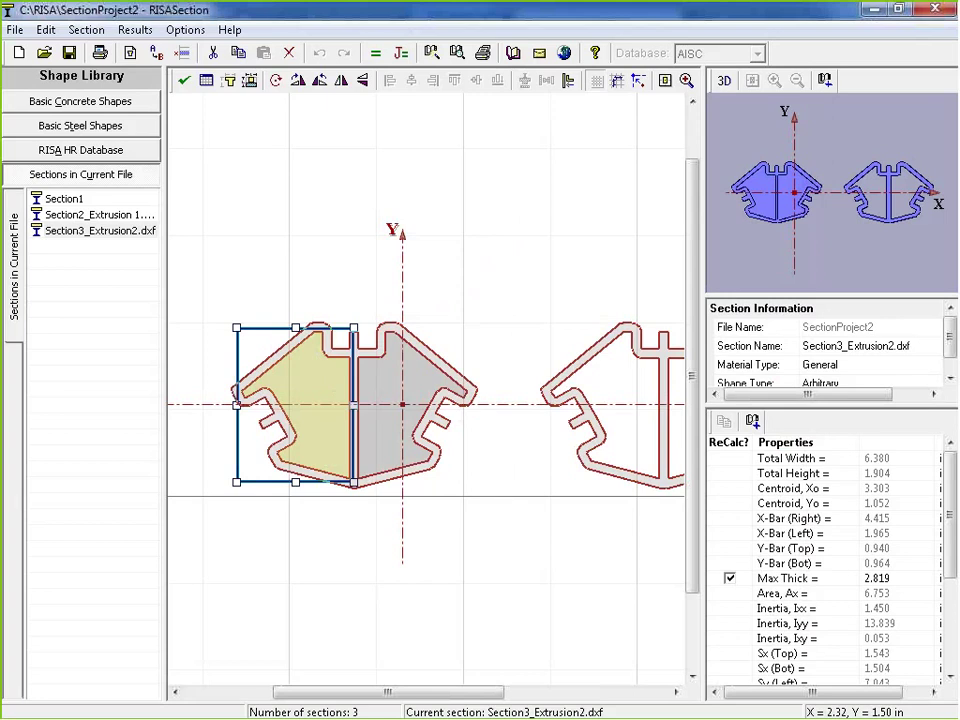
# Step: Set the multiplier of both shapes labelled Inside to -1 in the shape layout
pyautogui.click(207, 82)
pyautogui.moveTo(407, 214); pyautogui.dragTo(372, 40)
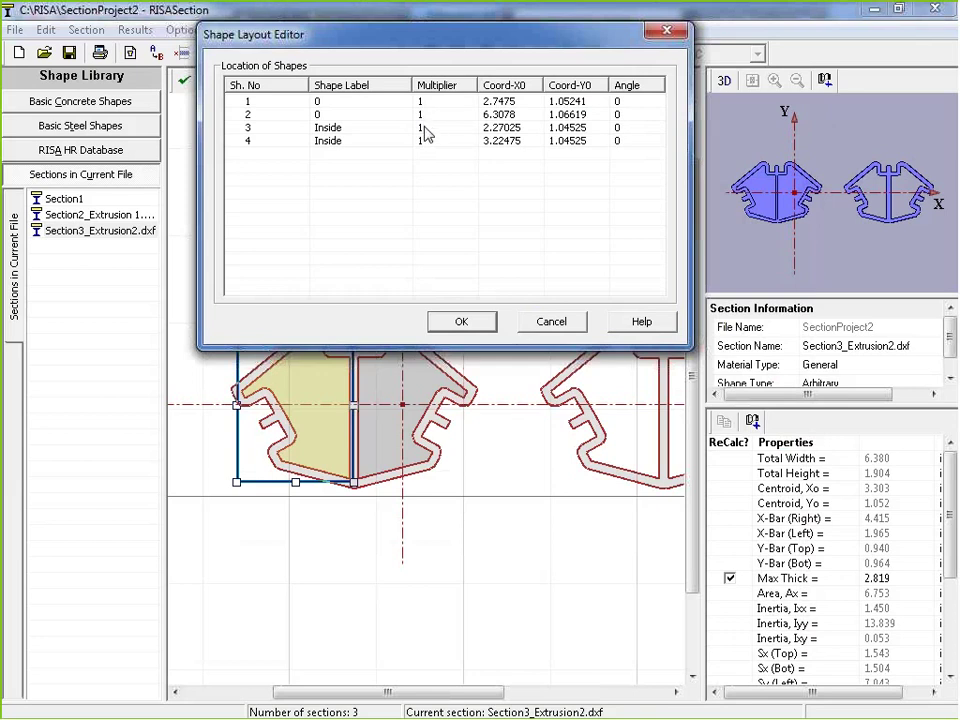
pyautogui.click(425, 134)
pyautogui.write('-1')
pyautogui.click(440, 141)
pyautogui.write('-1')
pyautogui.click(482, 326)
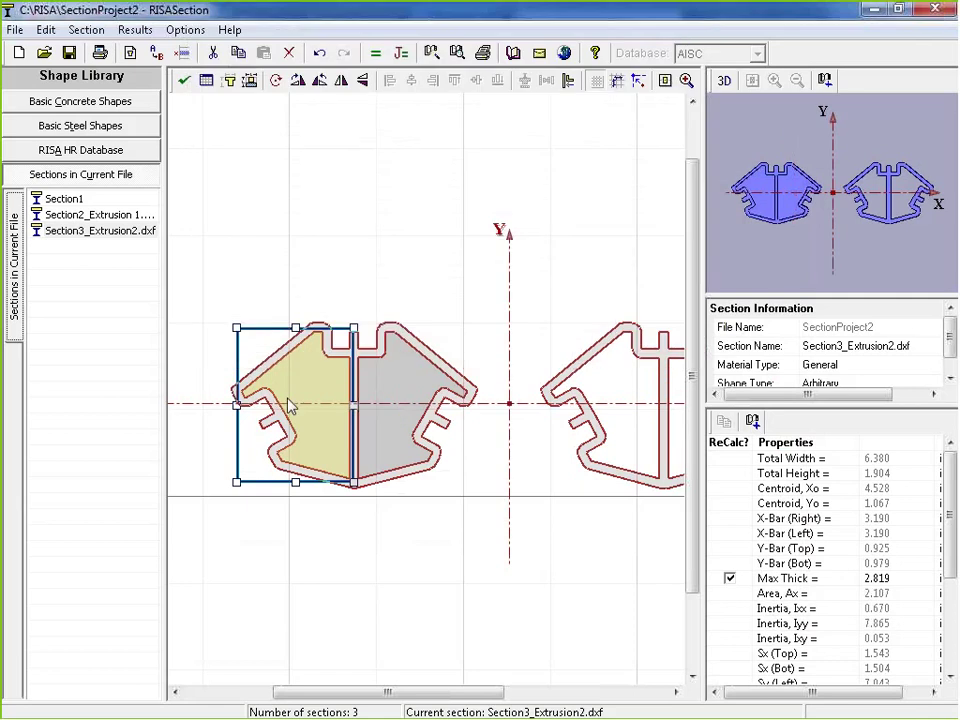
# Step: Select the right and left inner shapes of the filled profile in turn to check them, and clear the selection
pyautogui.click(420, 363)
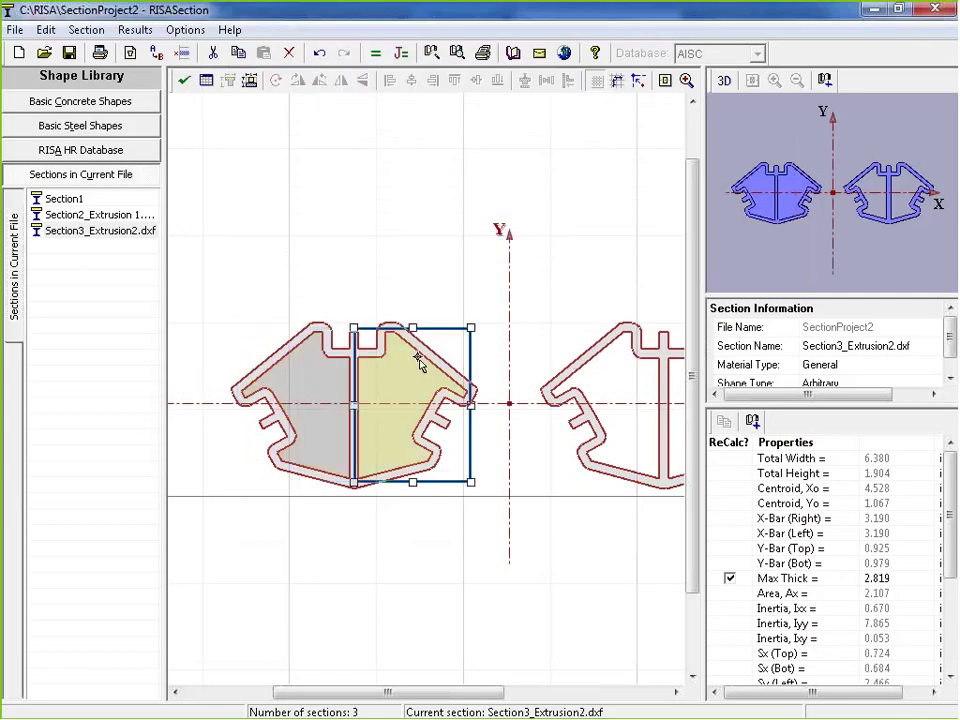
pyautogui.click(328, 360)
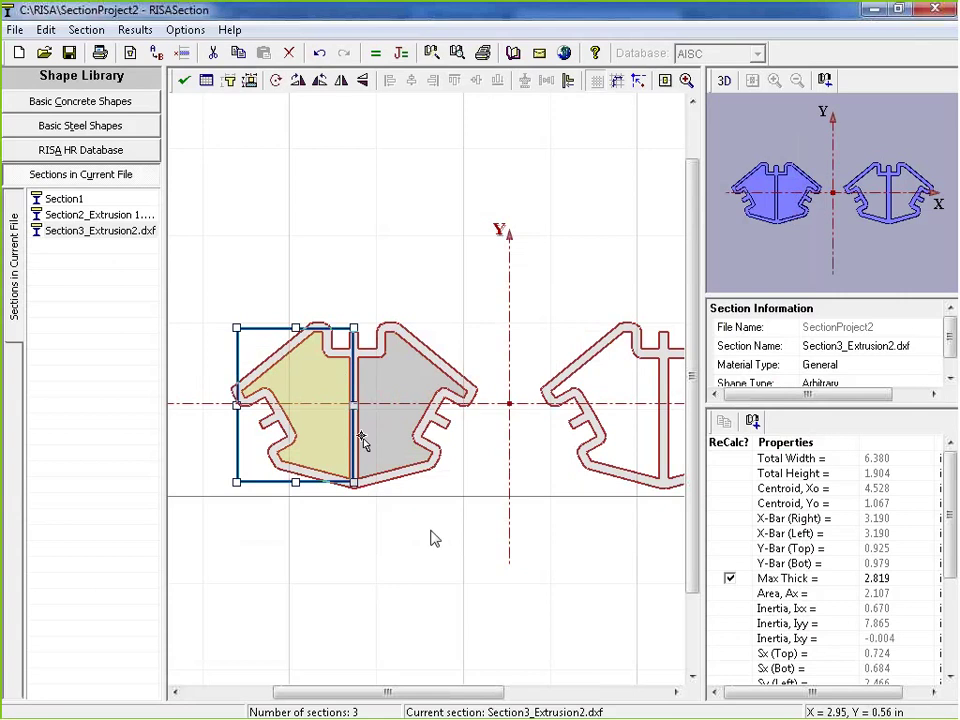
pyautogui.click(430, 537)
# Step: Cut the hollow profile on the right out of the Extrusion2.dxf section
pyautogui.scroll(-1, 470, 420)
pyautogui.moveTo(488, 305); pyautogui.dragTo(671, 521)
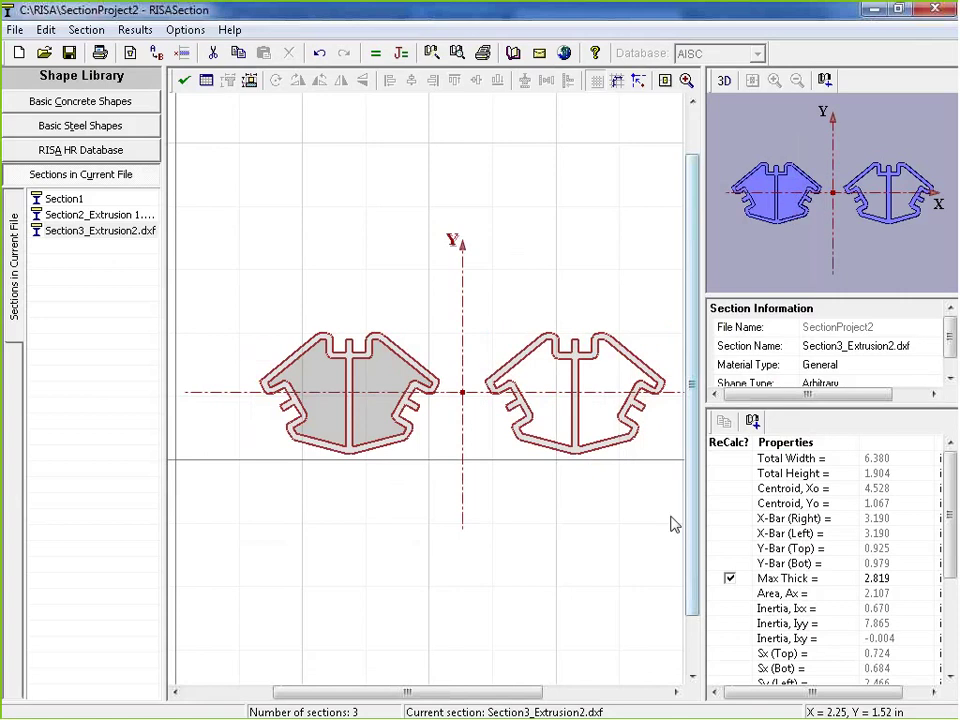
pyautogui.rightClick(547, 386)
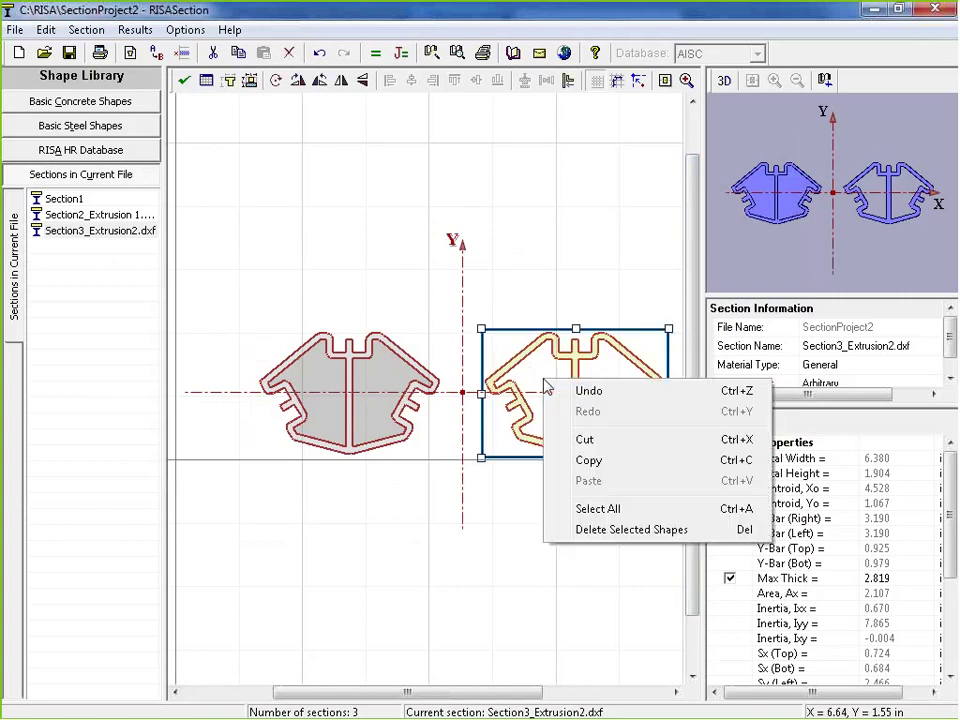
pyautogui.click(584, 440)
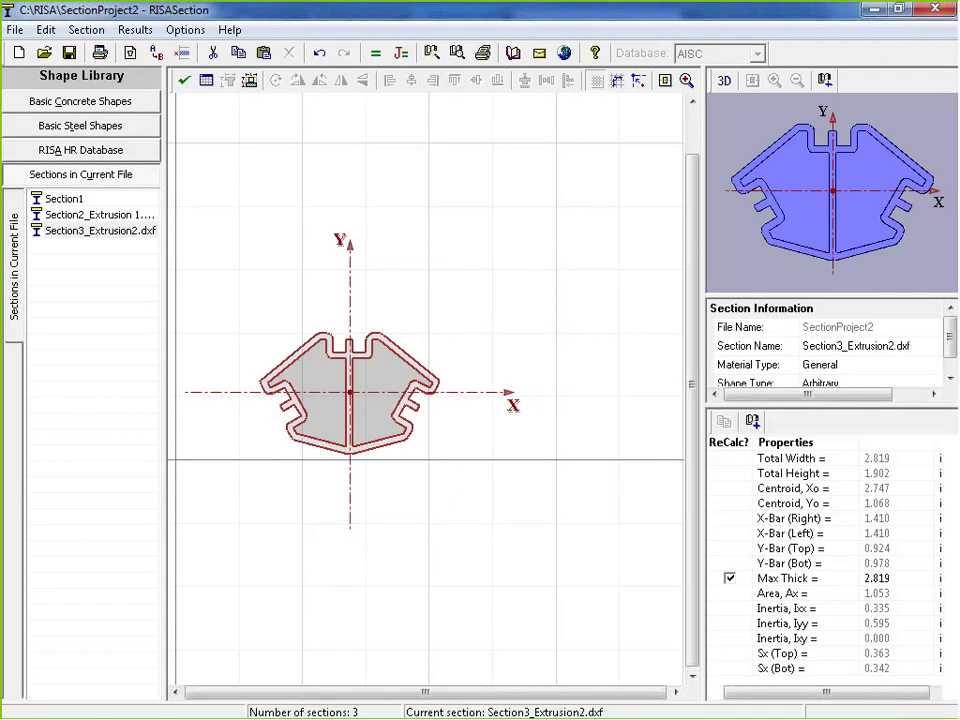
# Step: Paste the cut hollow profile into the empty Section1 and clear the selection
pyautogui.click(64, 198)
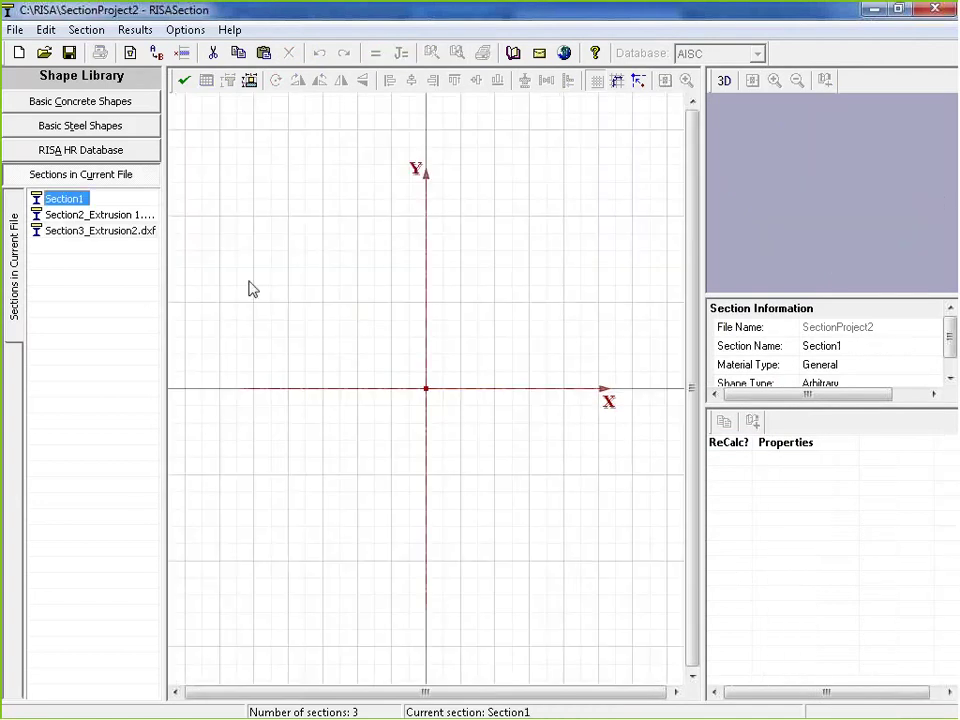
pyautogui.rightClick(302, 326)
pyautogui.click(343, 418)
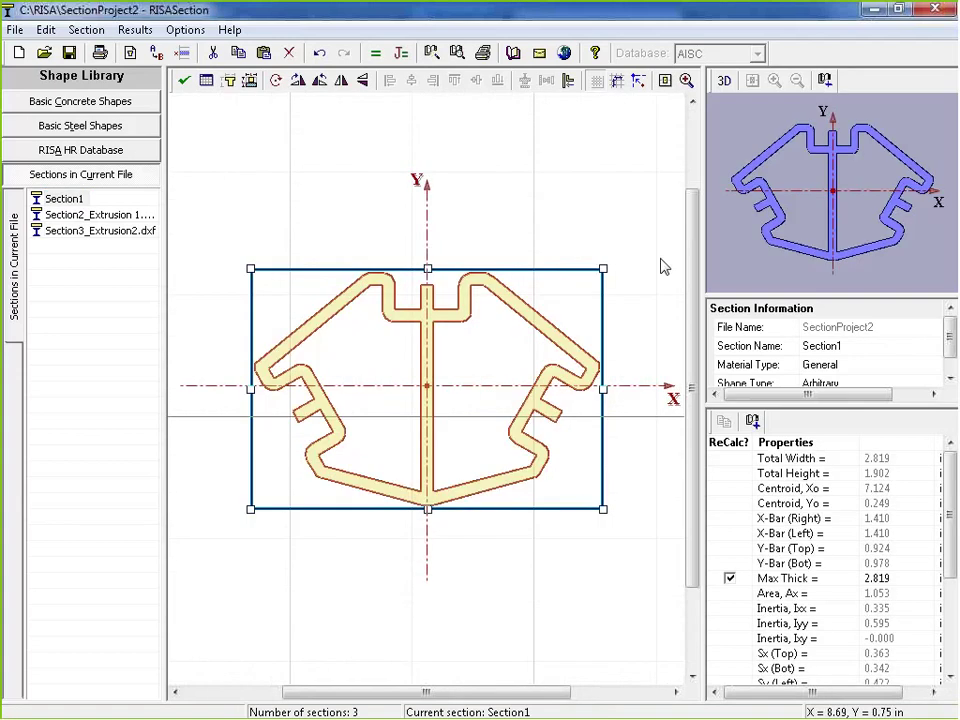
pyautogui.click(236, 510)
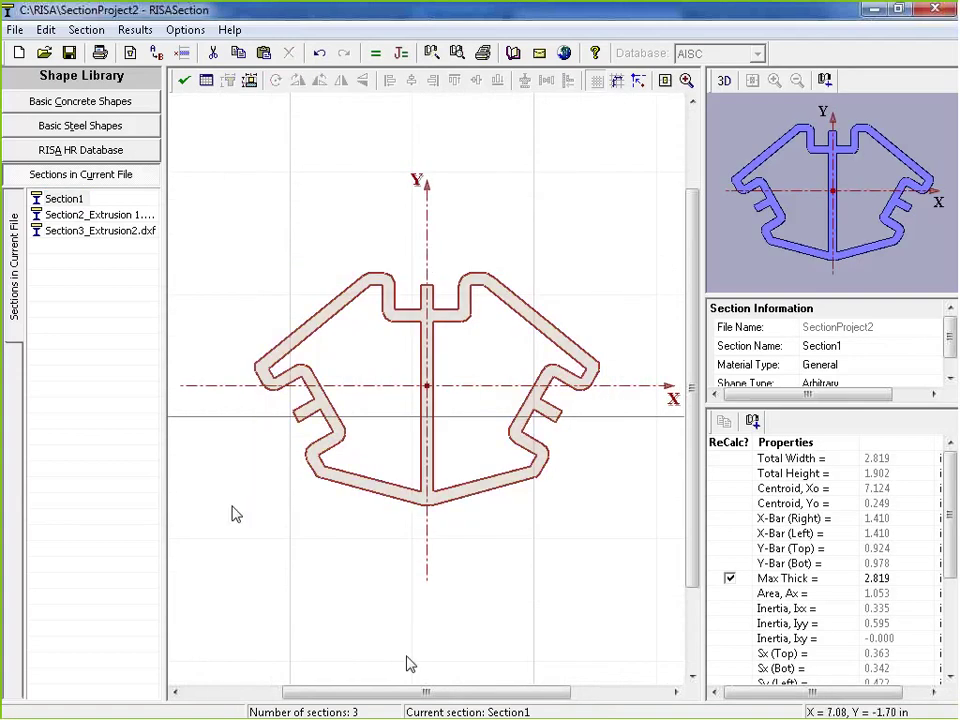
pyautogui.scroll(-1, 335, 355)
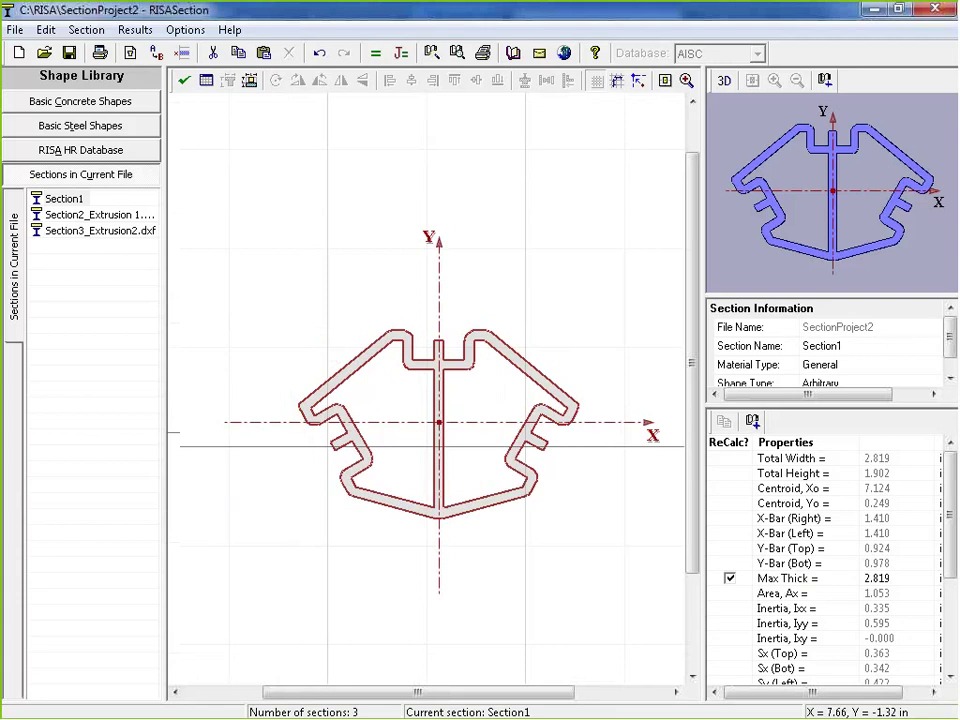
# Step: Return to Section3_Extrusion2.dxf, select the left inner shape and check the section's Area, Ax property
pyautogui.click(86, 231)
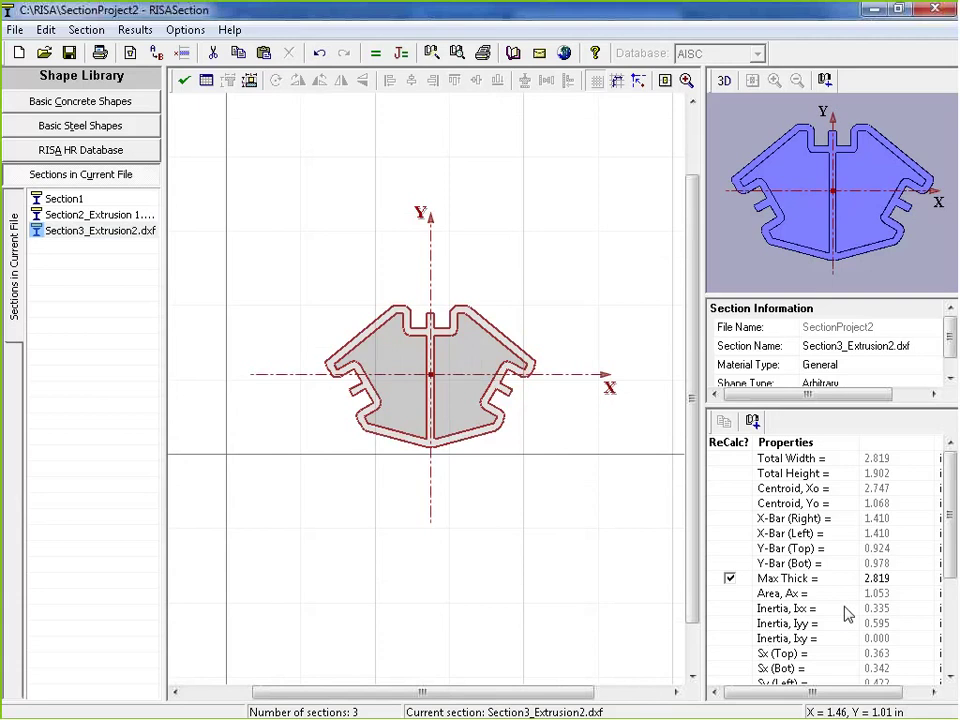
pyautogui.click(346, 370)
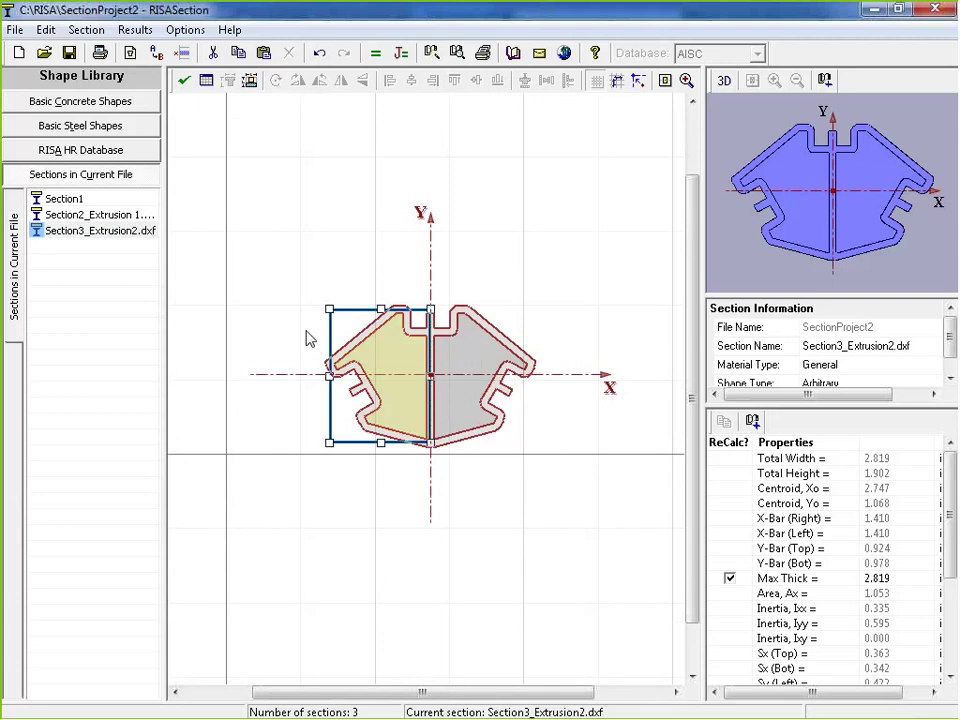
pyautogui.click(886, 598)
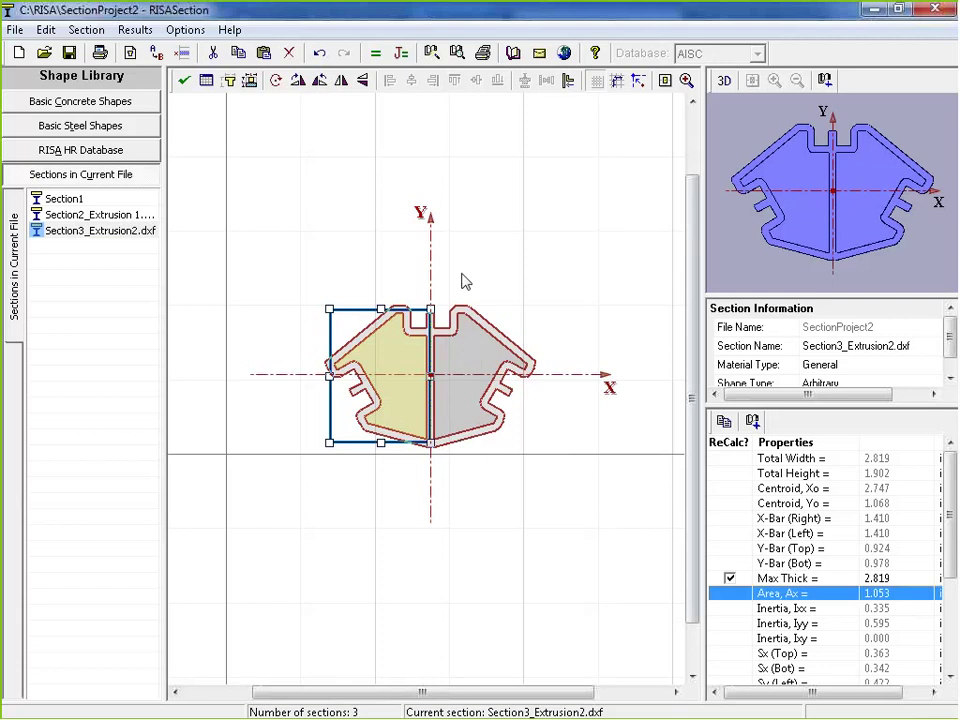
# Step: Select the hollow profile in Section1, check its Area, Ax property, and return to Section3_Extrusion2.dxf
pyautogui.click(561, 274)
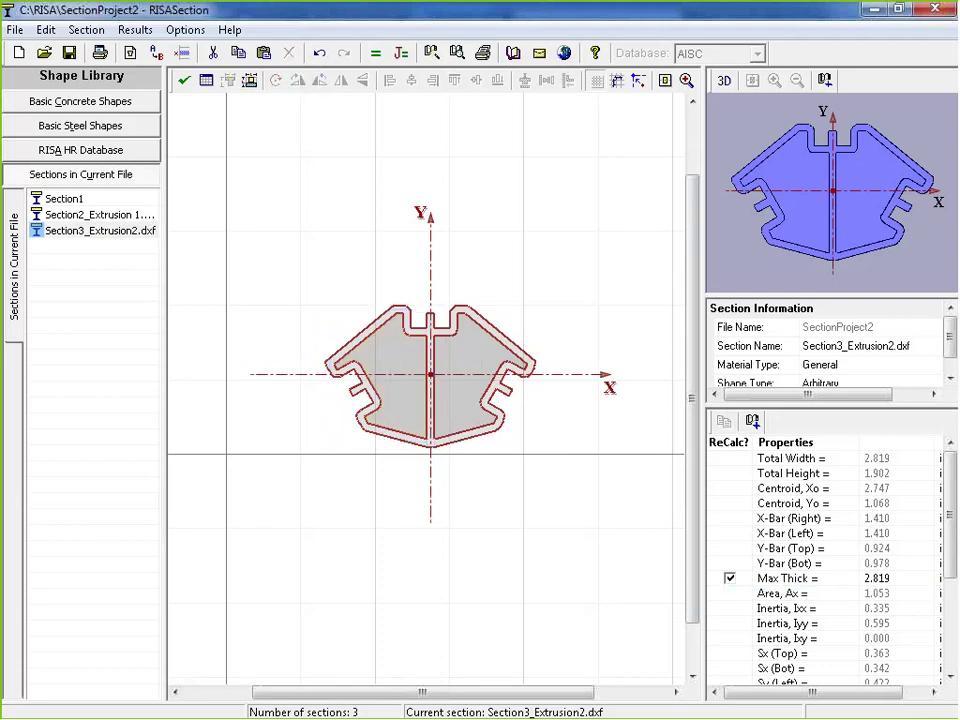
pyautogui.click(64, 199)
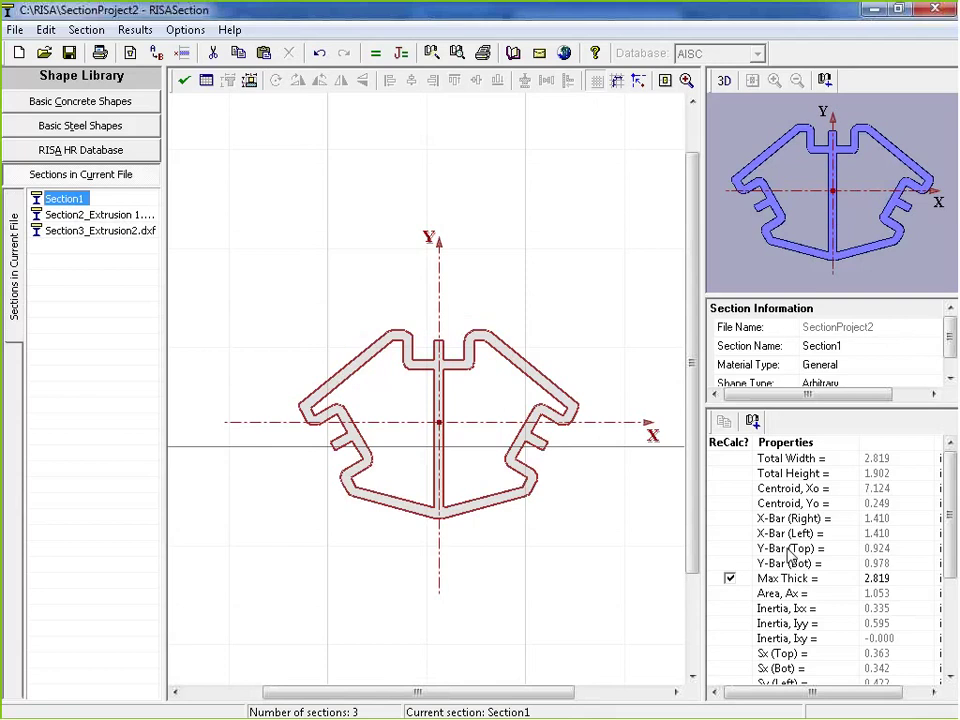
pyautogui.click(375, 349)
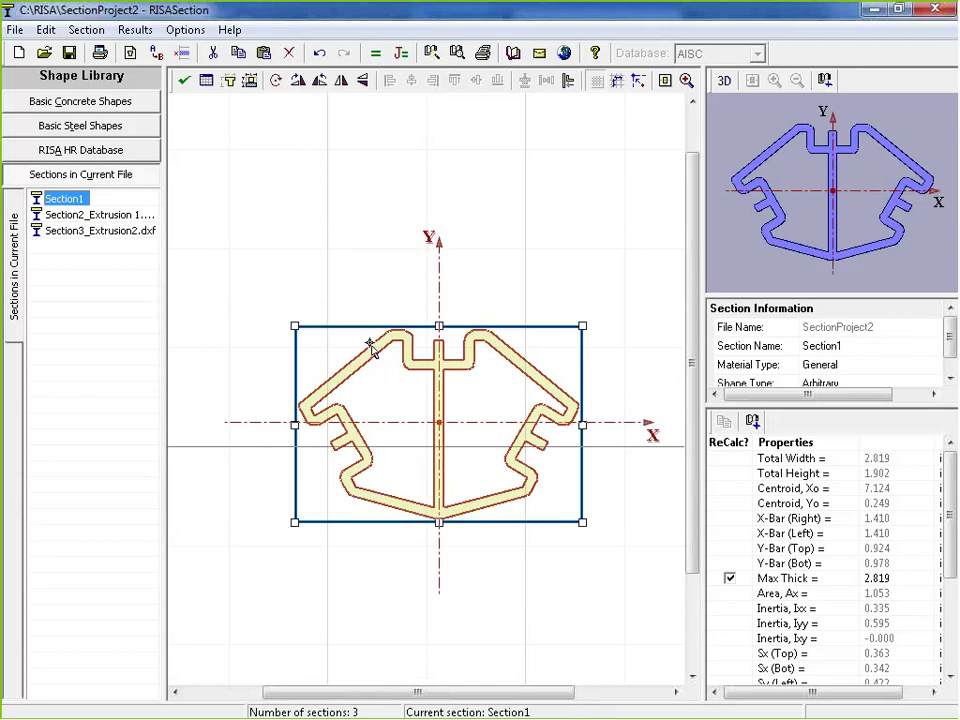
pyautogui.click(920, 598)
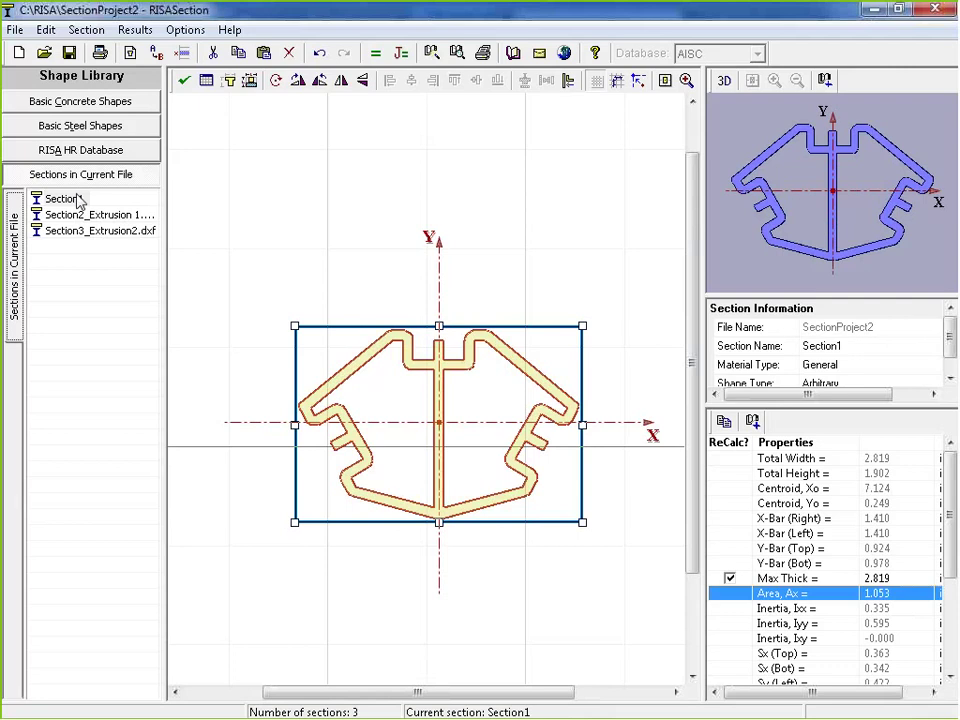
pyautogui.click(80, 231)
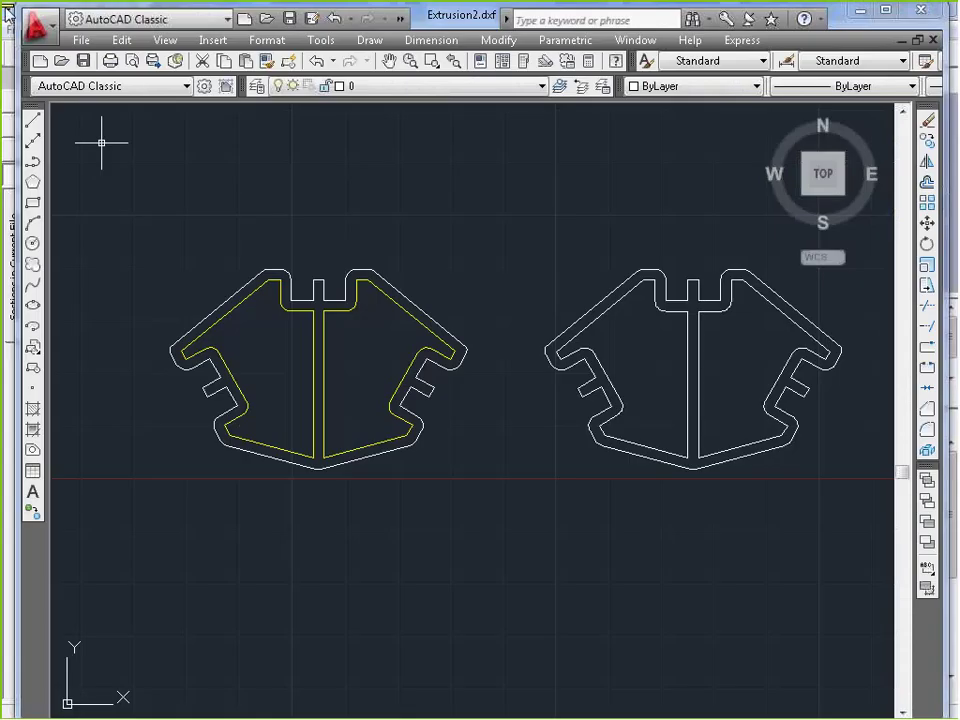
# Step: Switch to AutoCAD and bring up the open Not allowed.dxf drawing with all its shapes in view
pyautogui.click(48, 28)
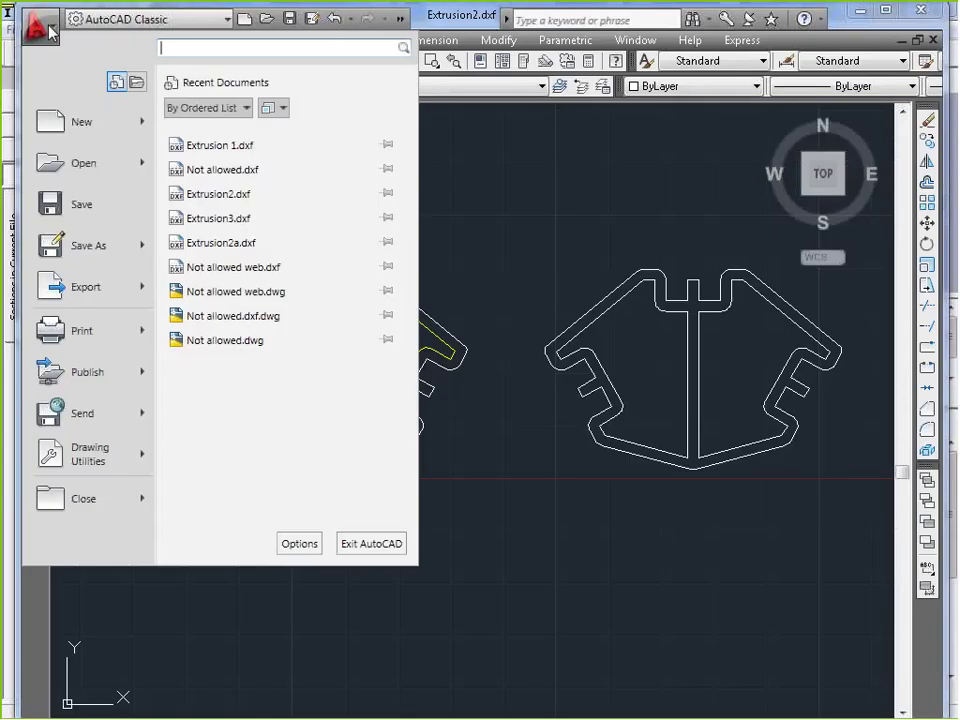
pyautogui.click(524, 188)
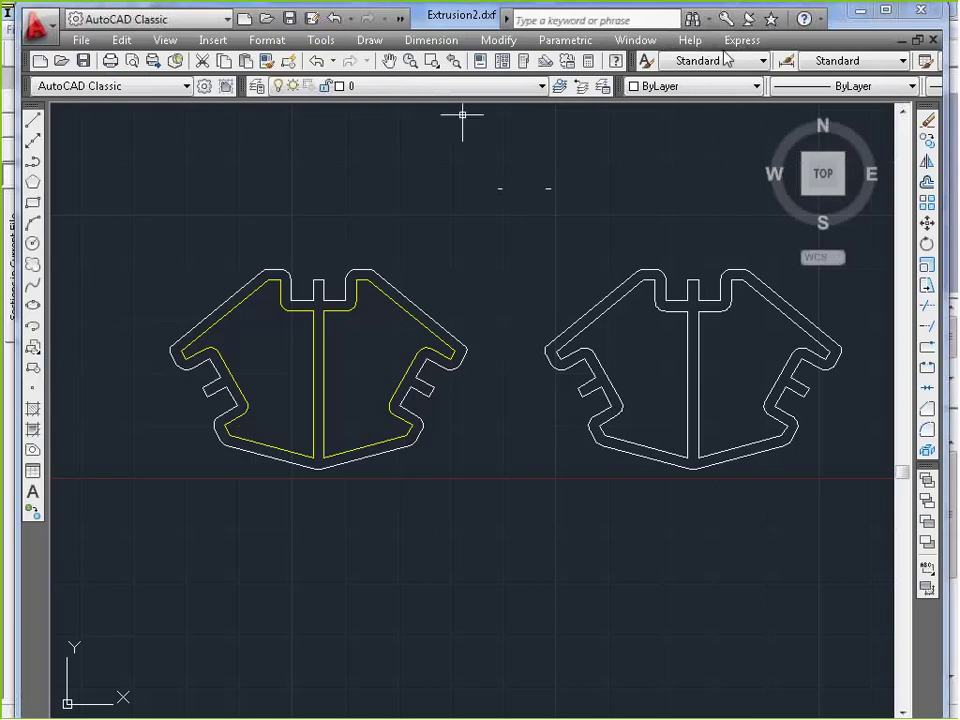
pyautogui.click(636, 40)
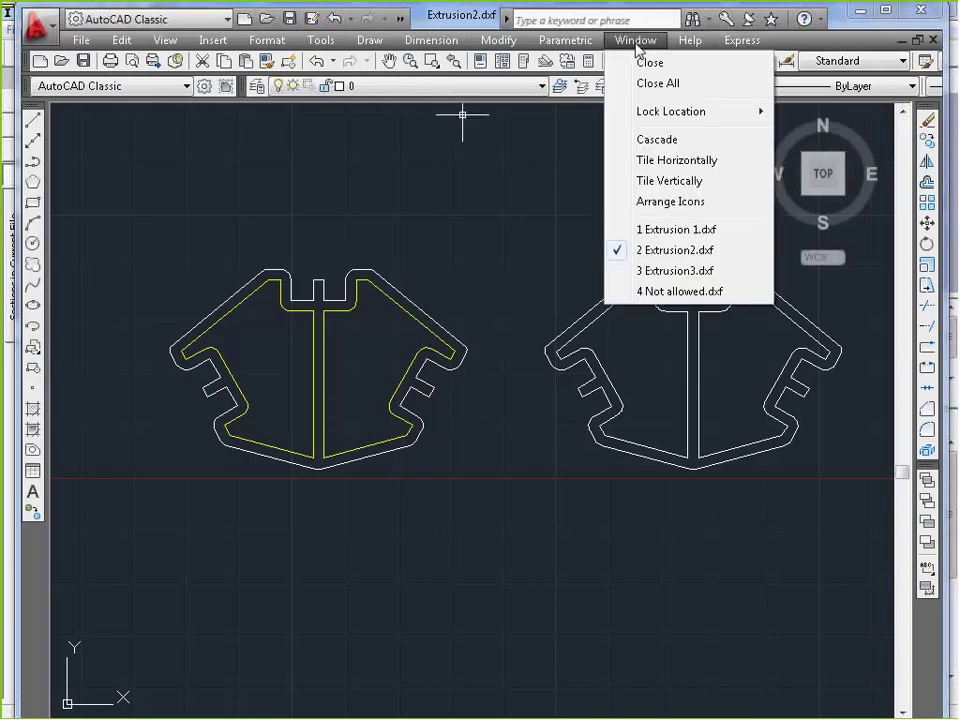
pyautogui.click(679, 297)
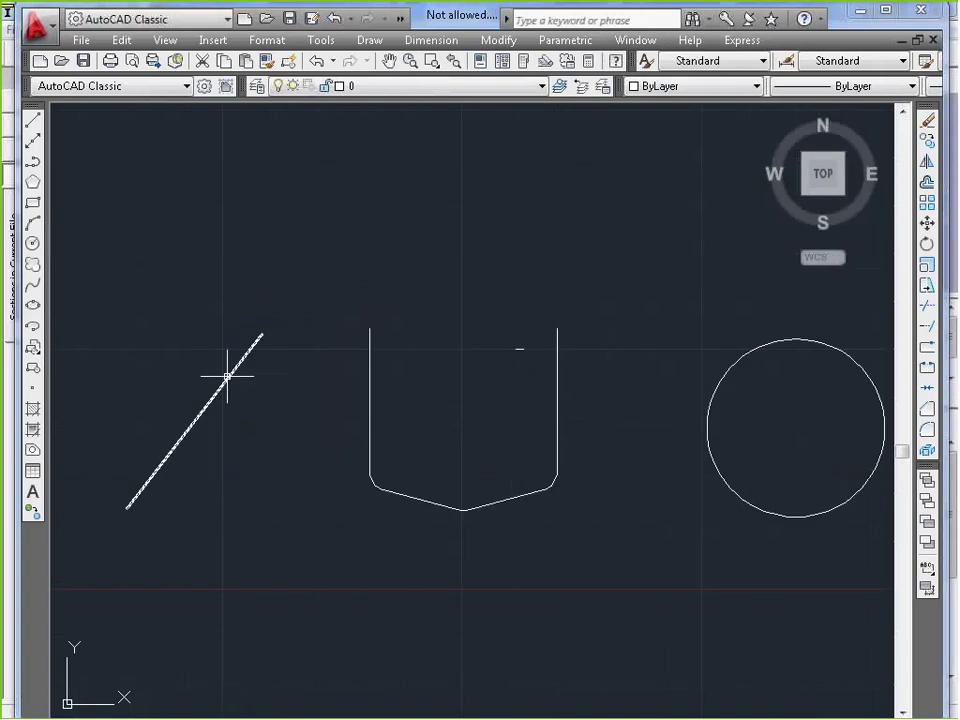
pyautogui.scroll(-2, 271, 381)
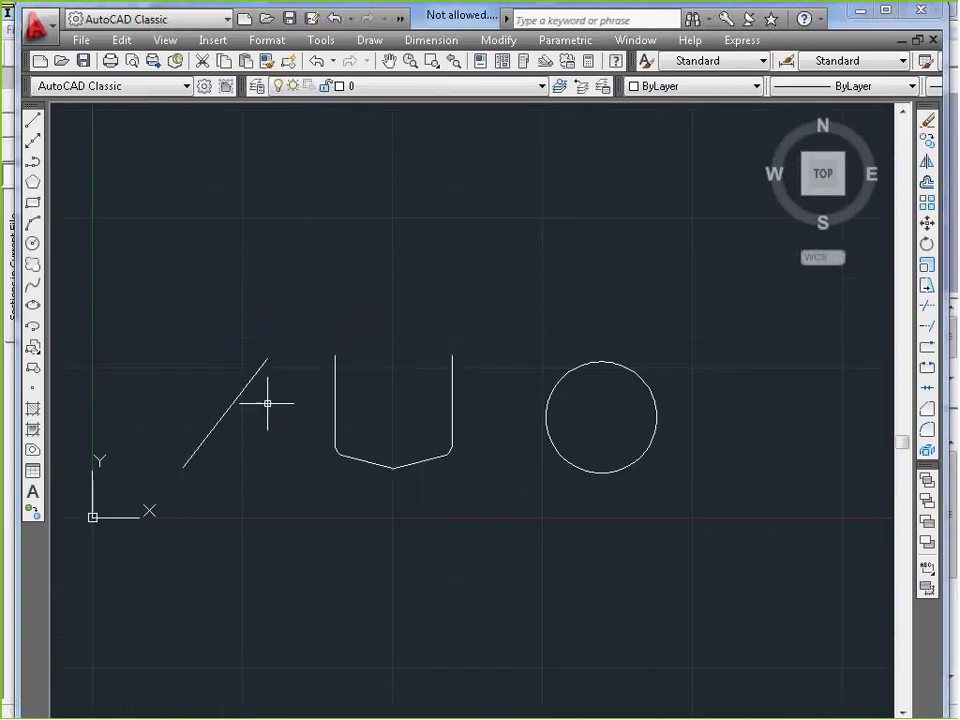
# Step: Select the diagonal line, the left leg of the open U shape and the circle in turn to examine them
pyautogui.click(228, 411)
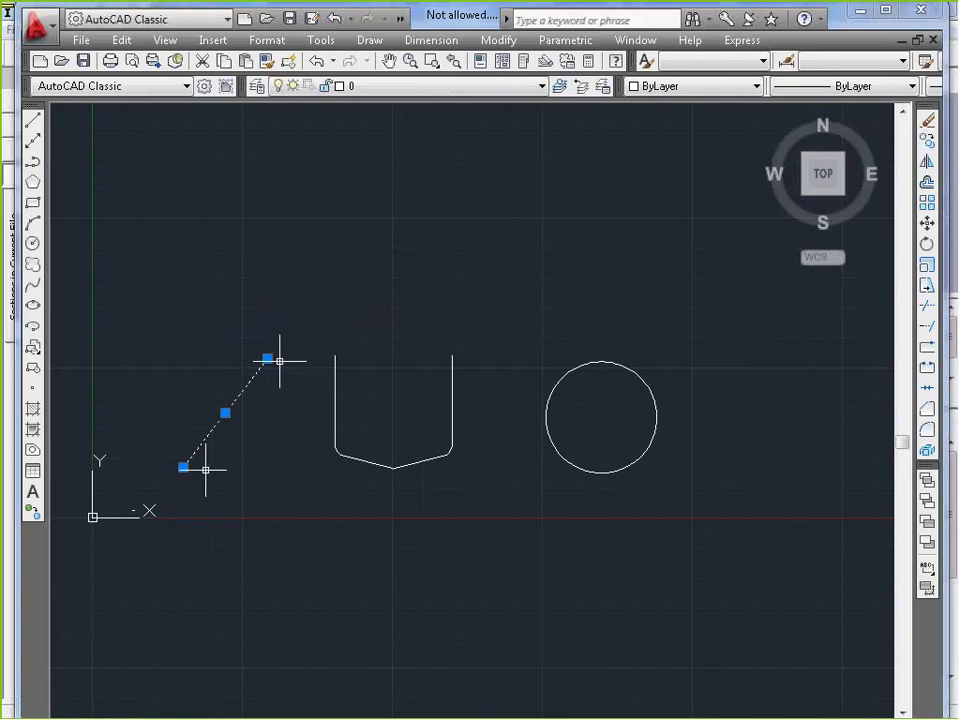
pyautogui.click(291, 431)
pyautogui.click(276, 409)
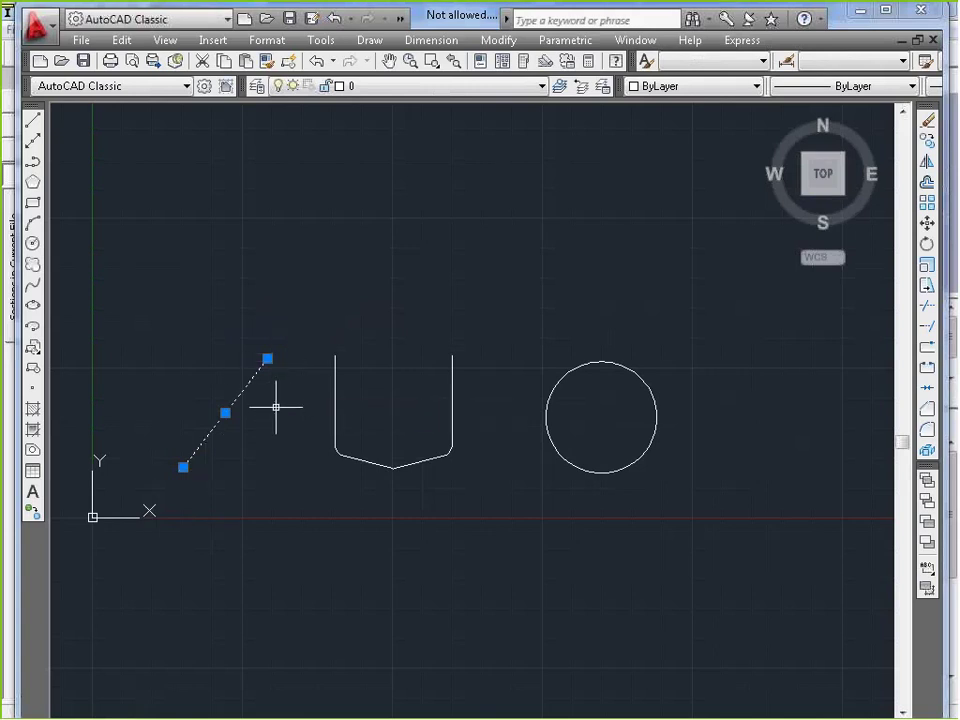
pyautogui.press('Escape')
pyautogui.click(337, 377)
pyautogui.click(321, 375)
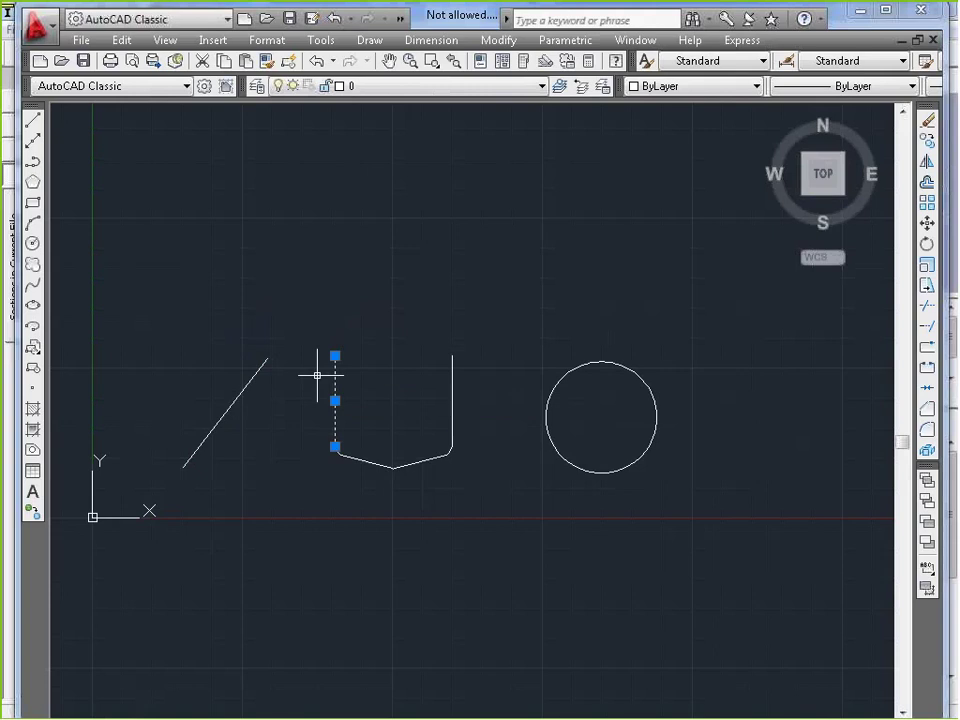
pyautogui.press('Escape')
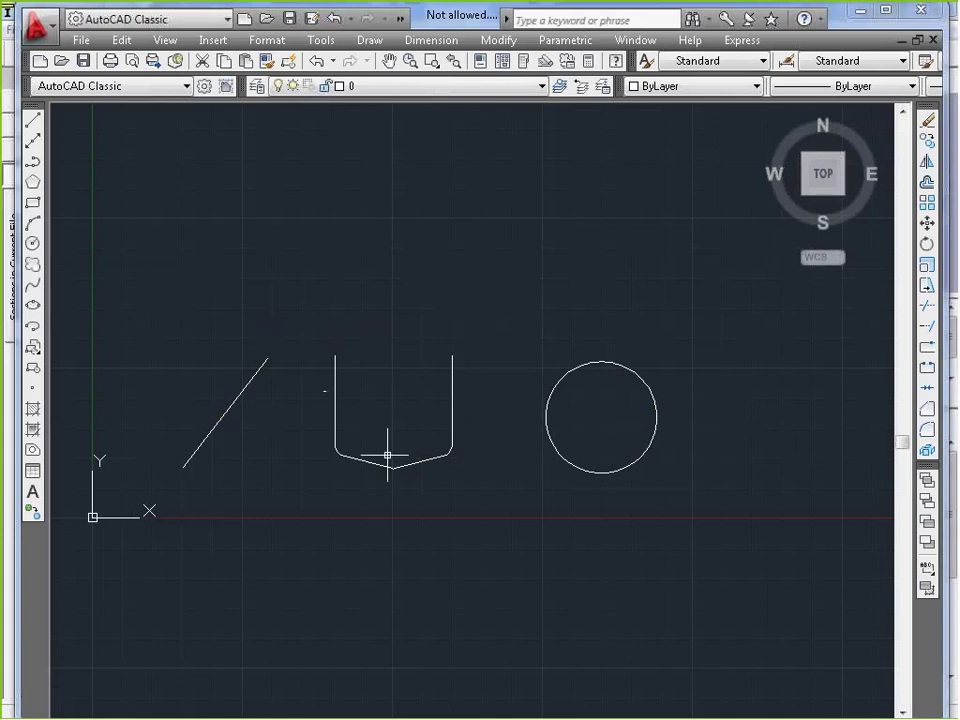
pyautogui.click(552, 392)
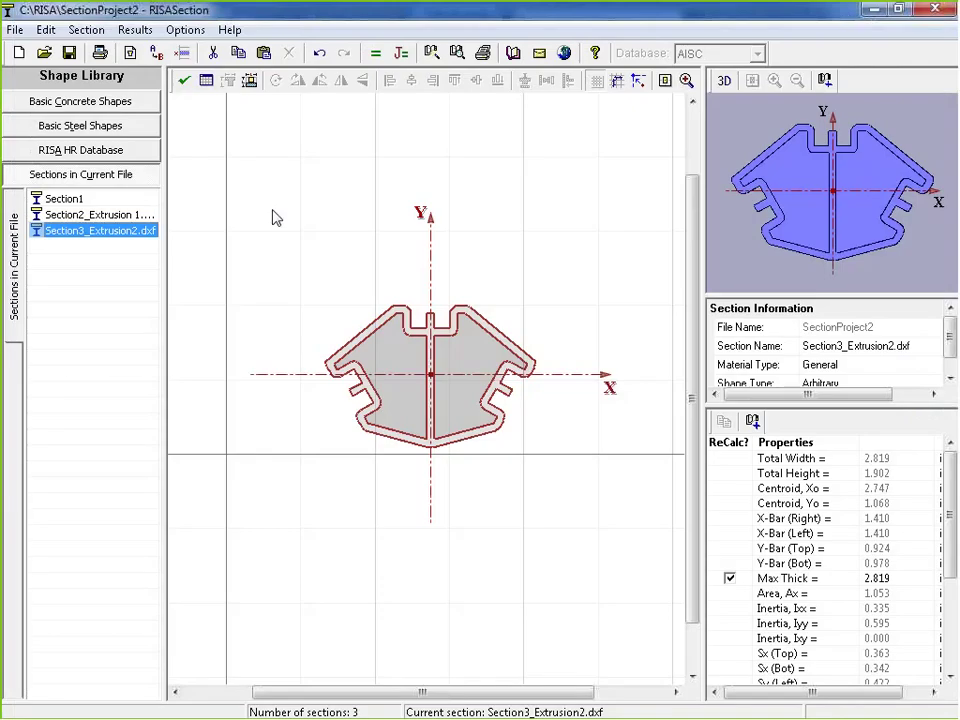
# Step: Switch to RISASection and import Not allowed.dxf with inches as units, the XY CAD plane and Y as vertical axis
pyautogui.click(45, 30)
pyautogui.moveTo(18, 32)
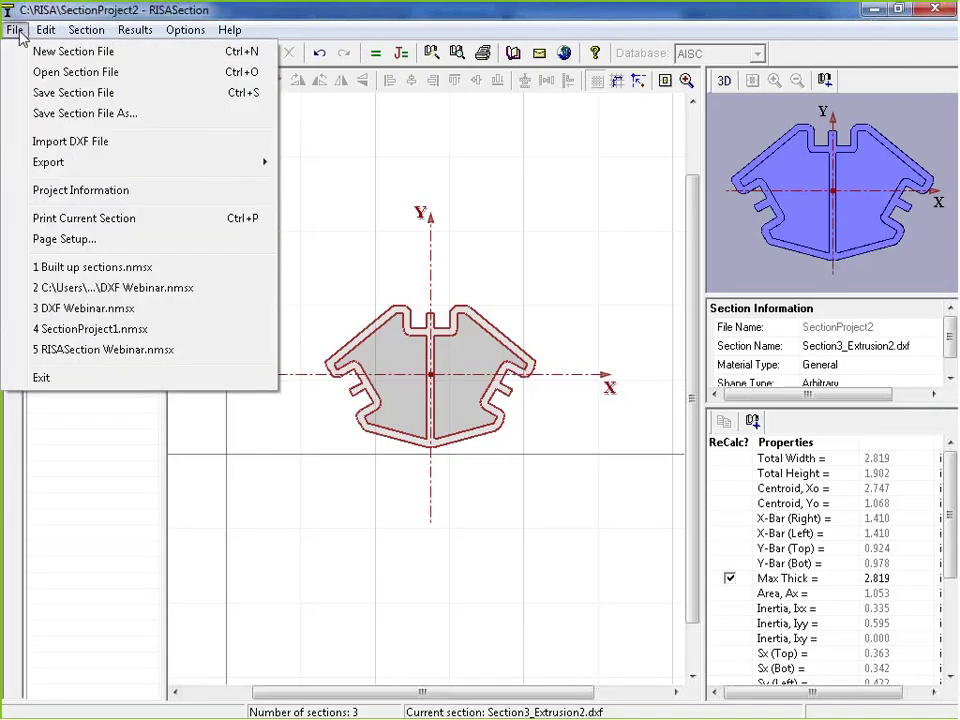
pyautogui.click(62, 143)
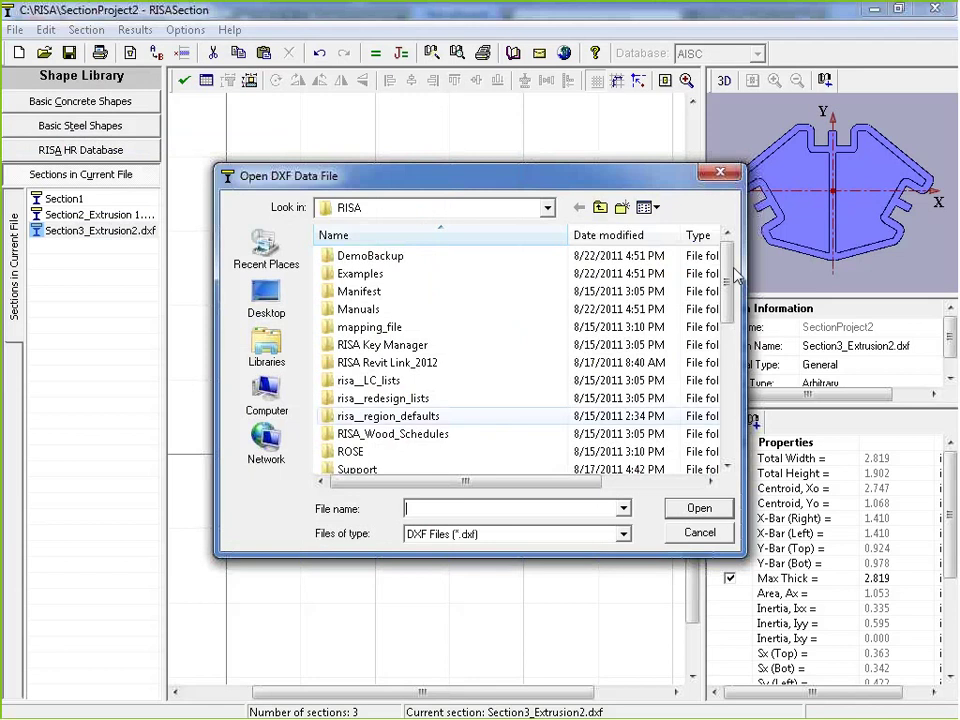
pyautogui.moveTo(728, 280); pyautogui.dragTo(727, 390)
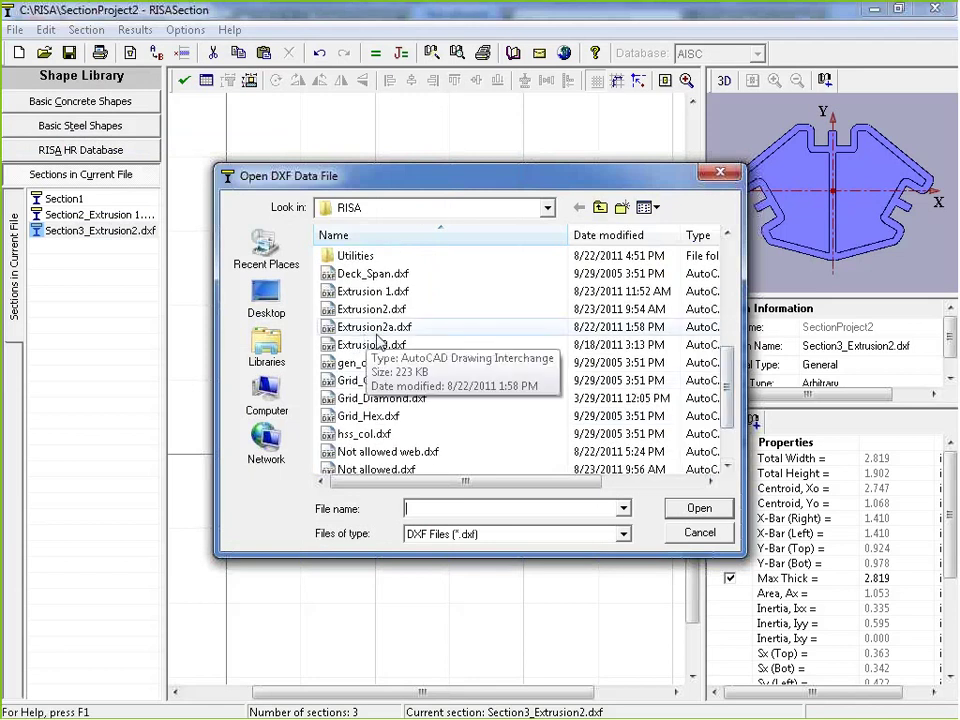
pyautogui.scroll(-1, 364, 462)
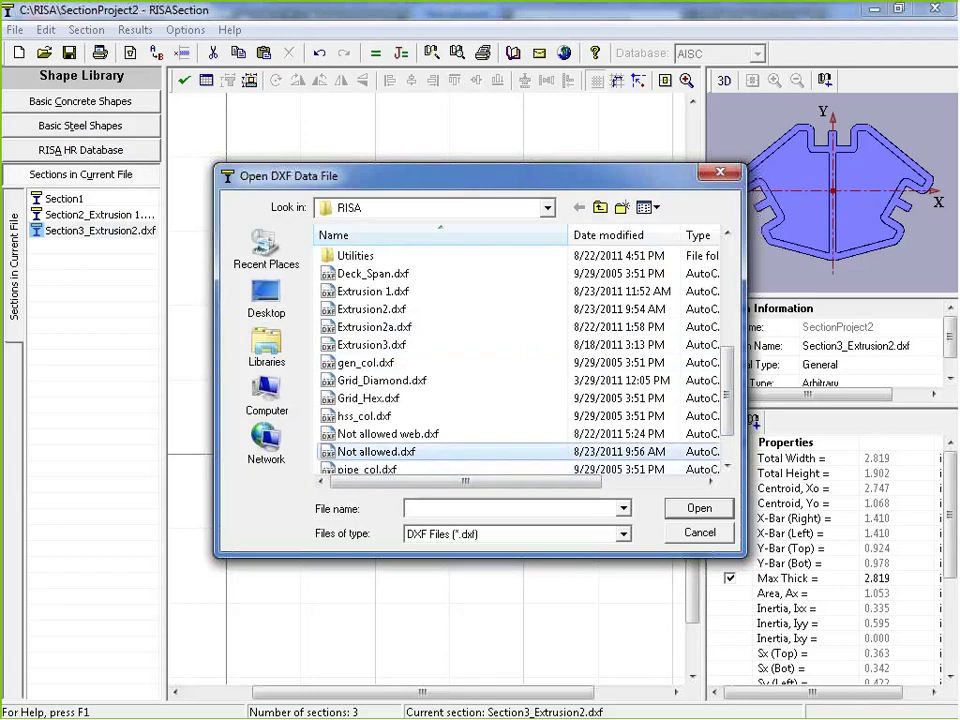
pyautogui.click(376, 451)
pyautogui.click(699, 508)
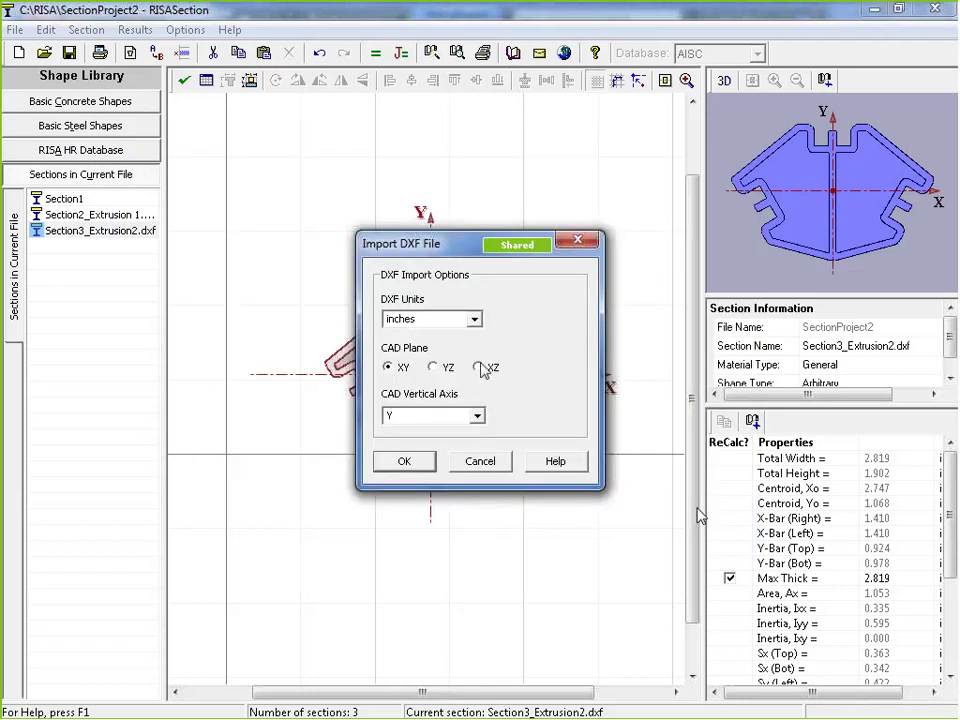
pyautogui.click(404, 462)
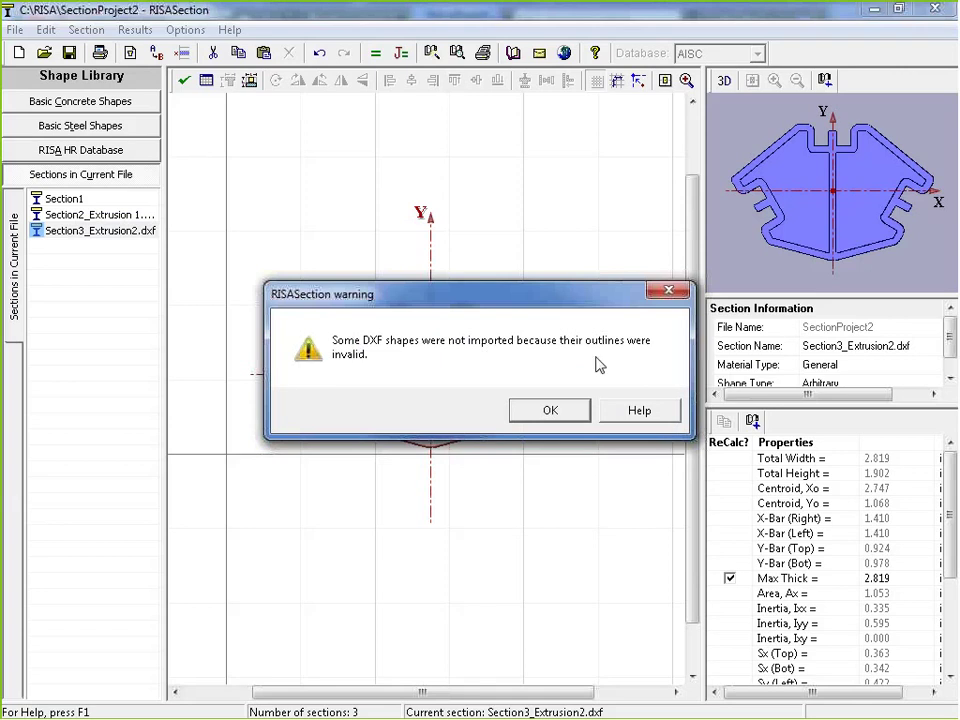
pyautogui.click(550, 410)
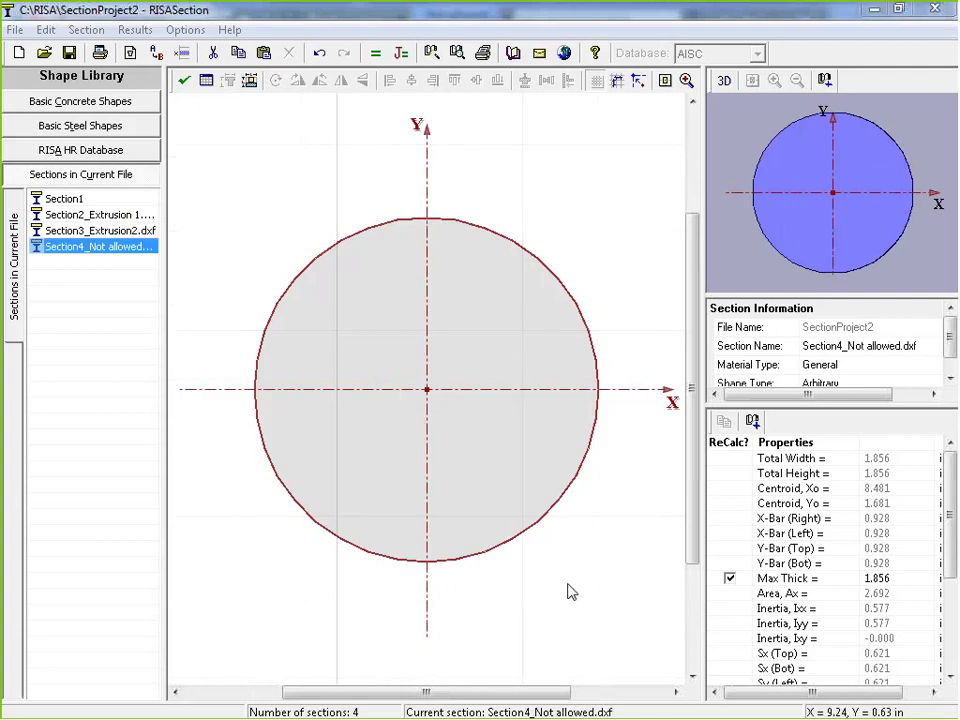
pyautogui.scroll(-6, 540, 561)
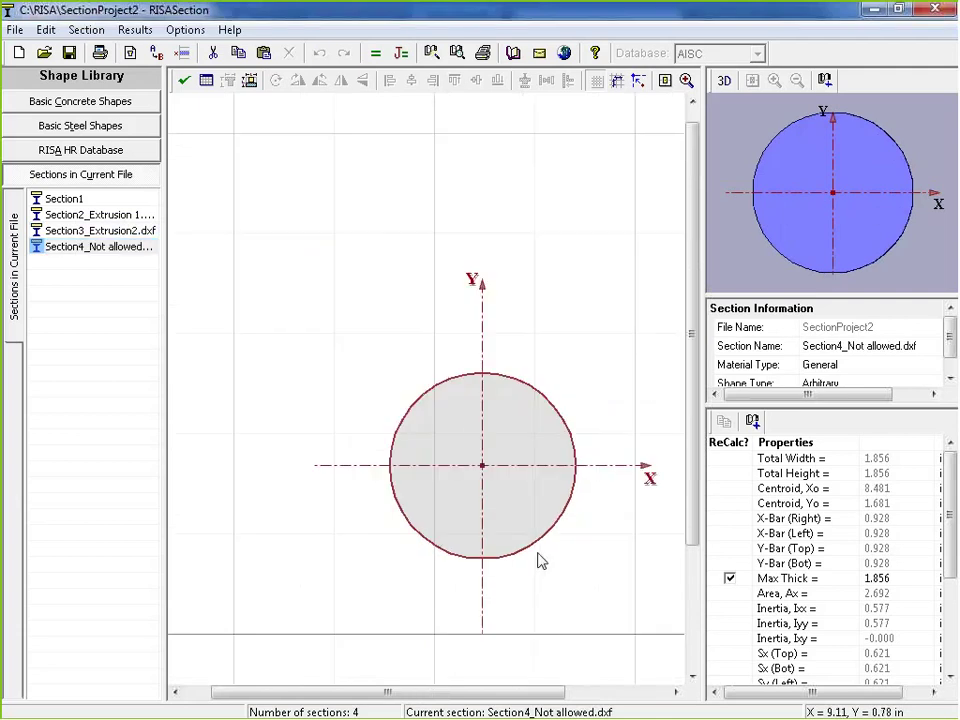
pyautogui.scroll(2, 450, 556)
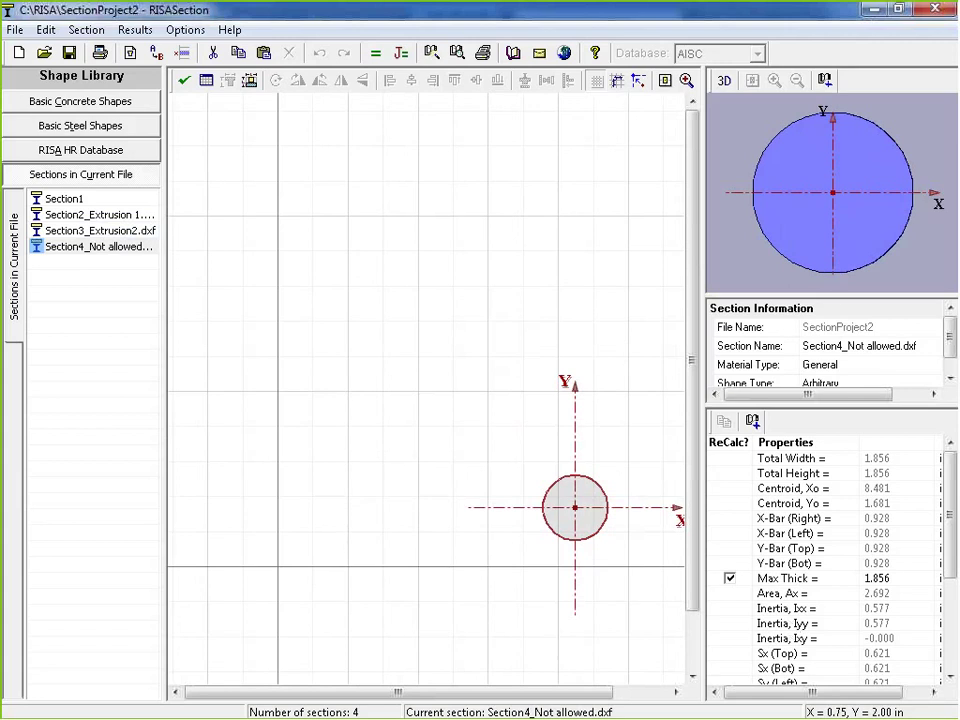
# Step: Return to the Not allowed.dxf drawing in AutoCAD and clear the selection of the circle
pyautogui.hotkey('alt', 'Tab')
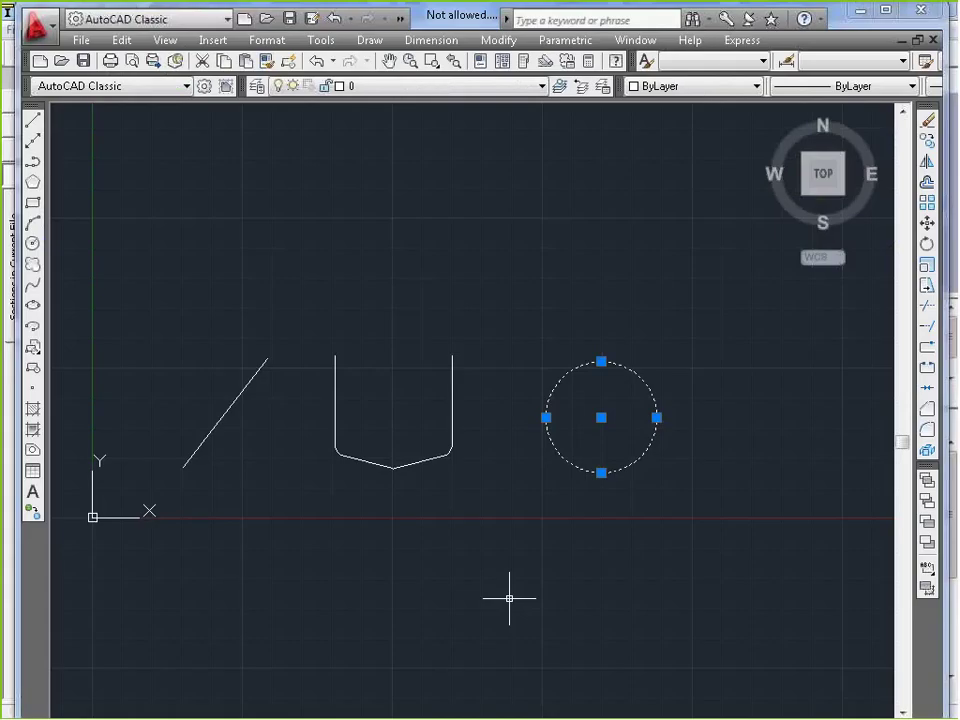
pyautogui.click(381, 288)
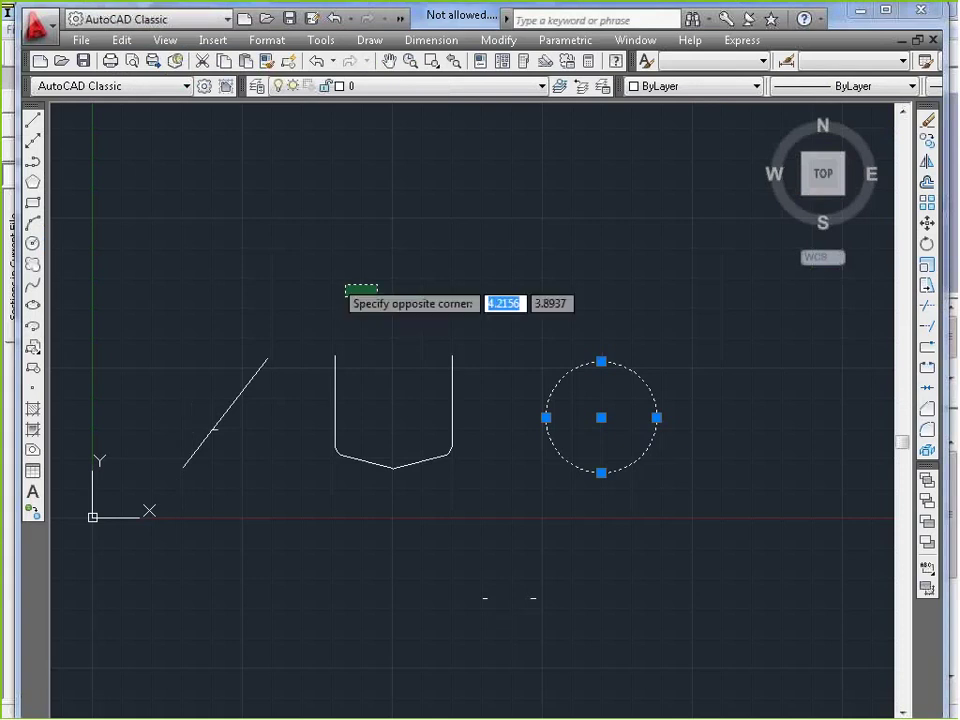
pyautogui.click(343, 283)
pyautogui.press('Escape')
pyautogui.click(274, 392)
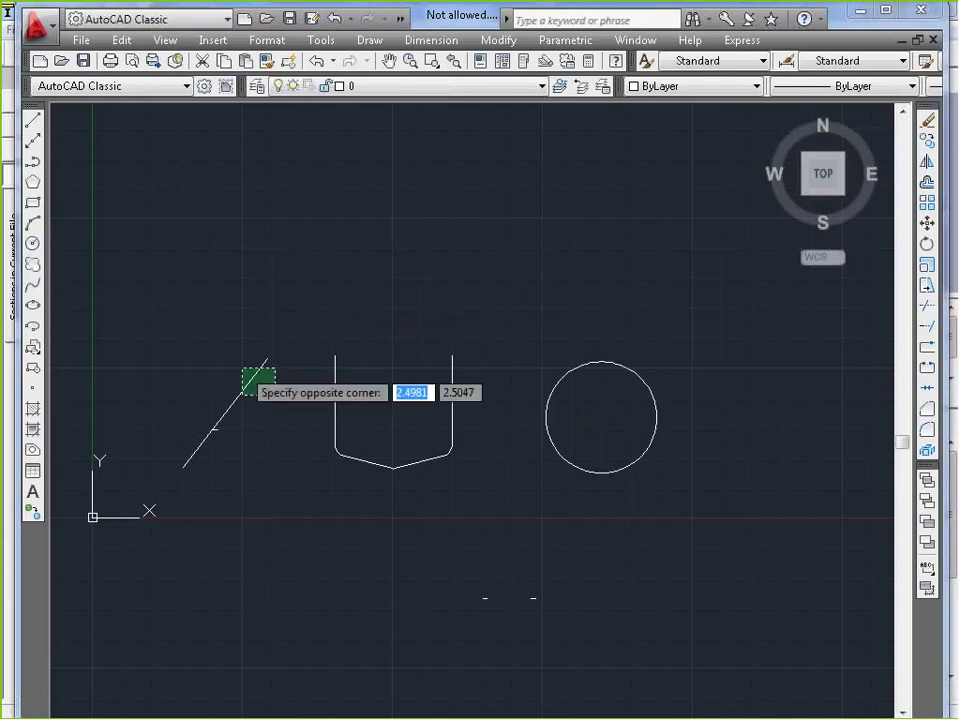
pyautogui.click(242, 369)
pyautogui.press('Escape')
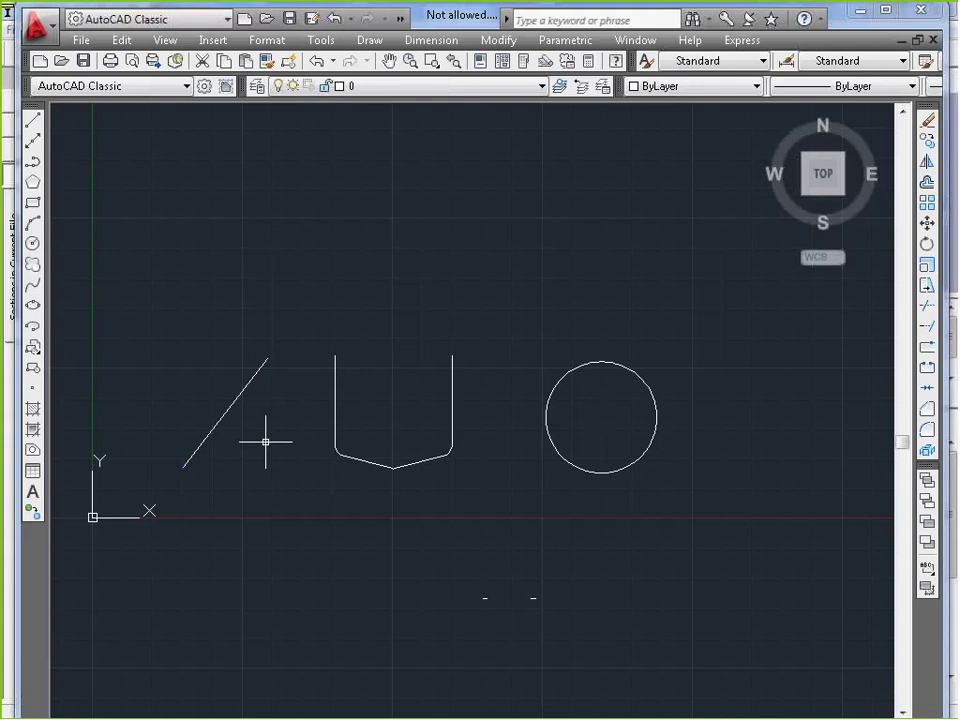
# Step: Offset the diagonal line by 0.1 to its lower-right side
pyautogui.write('o')
pyautogui.press('Return')
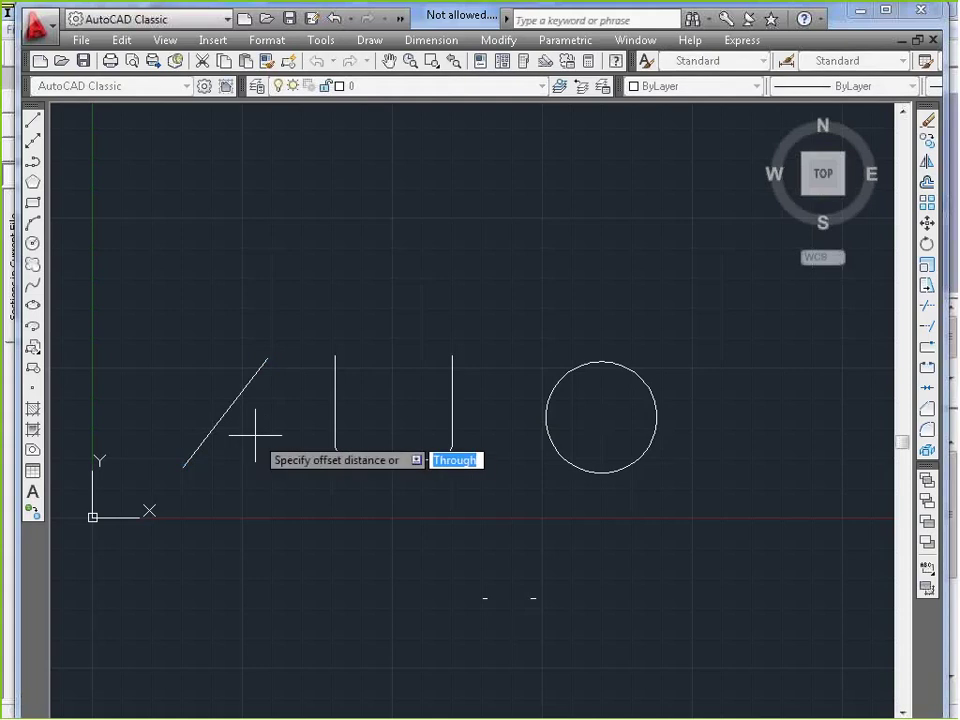
pyautogui.write('.1')
pyautogui.press('Return')
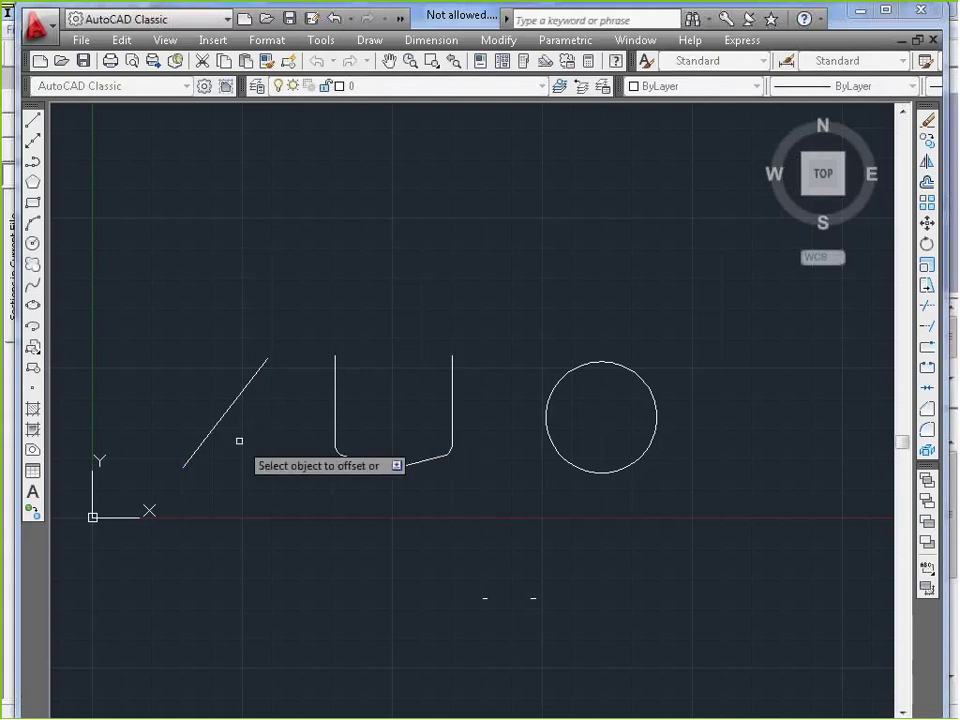
pyautogui.click(233, 397)
pyautogui.scroll(3, 264, 414)
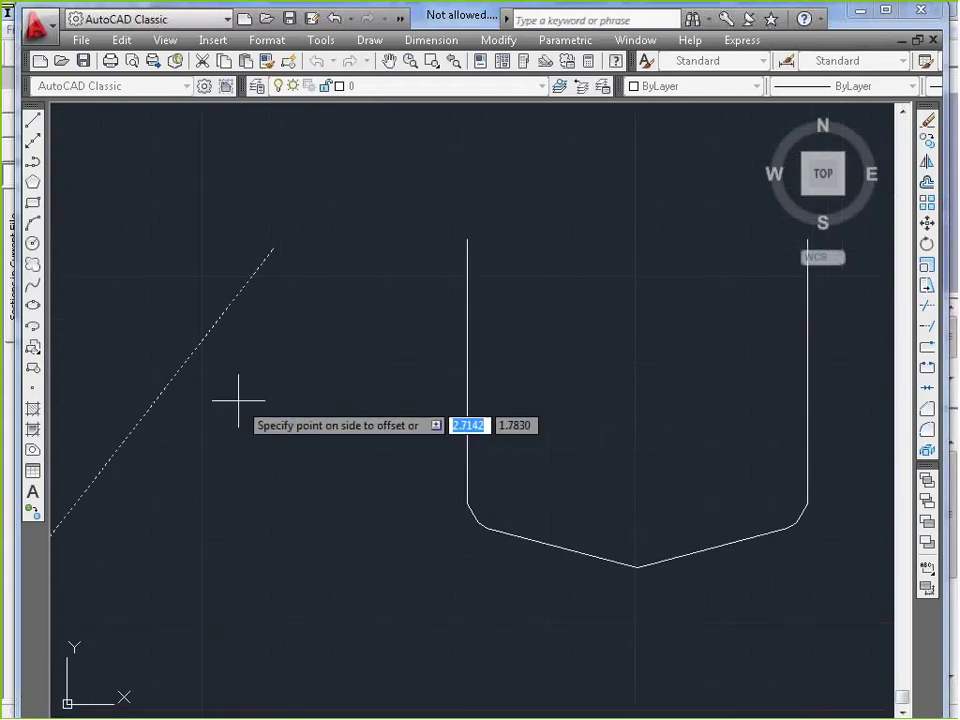
pyautogui.click(238, 400)
pyautogui.scroll(-3, 272, 409)
pyautogui.press('Return')
# Step: Draw short lines between the upper and lower endpoints of the two parallel diagonal lines to close both ends
pyautogui.write('line')
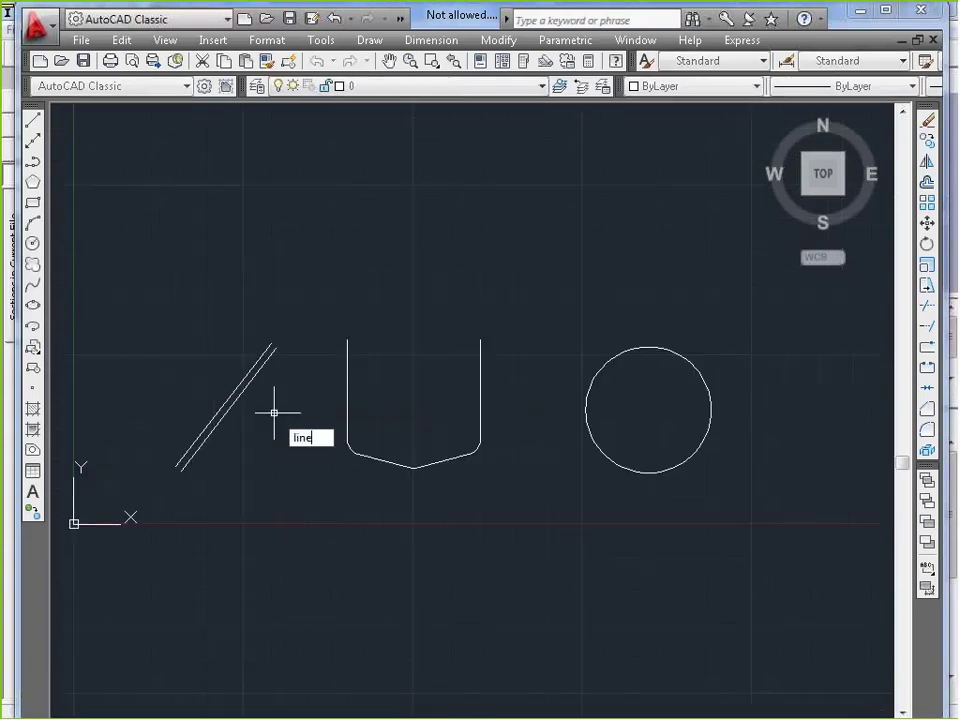
pyautogui.press('Return')
pyautogui.click(276, 347)
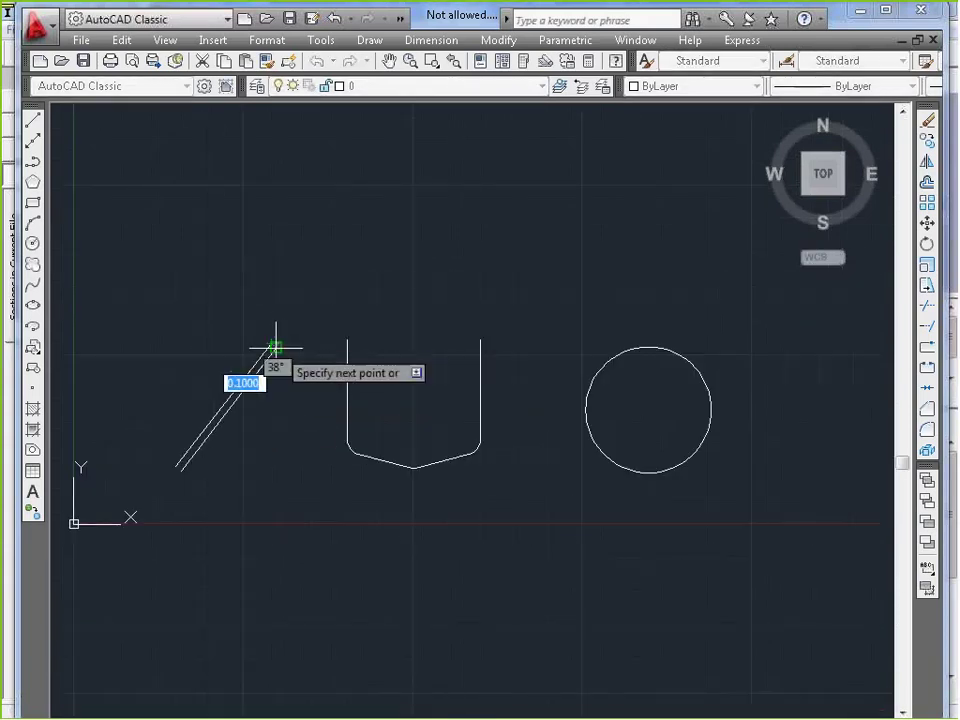
pyautogui.click(276, 347)
pyautogui.press('Return')
pyautogui.press('Return')
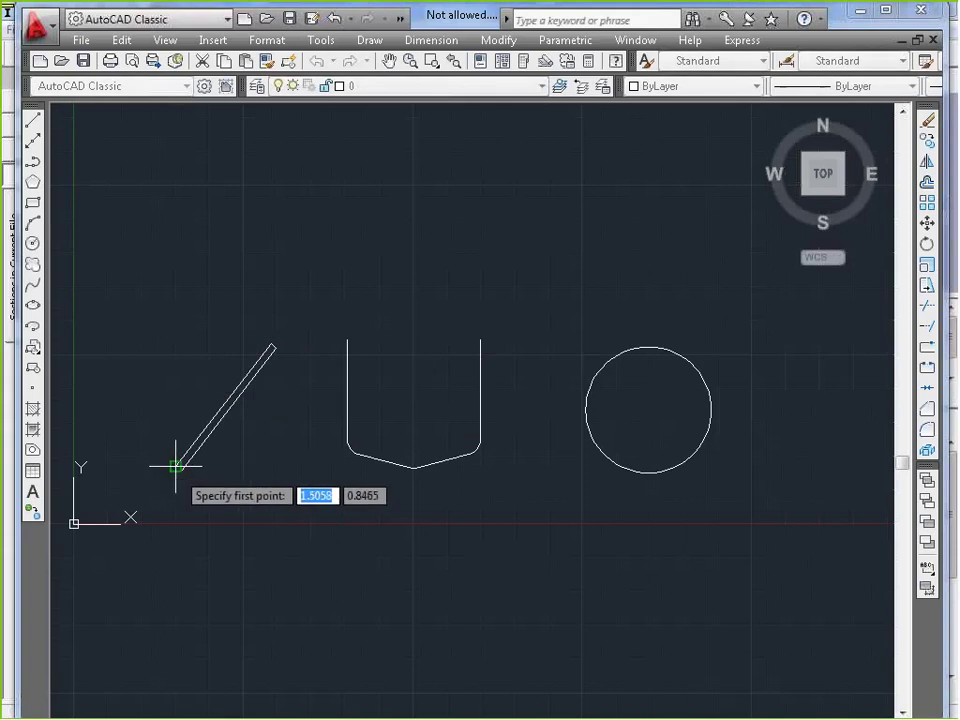
pyautogui.click(180, 470)
pyautogui.click(177, 468)
pyautogui.press('Return')
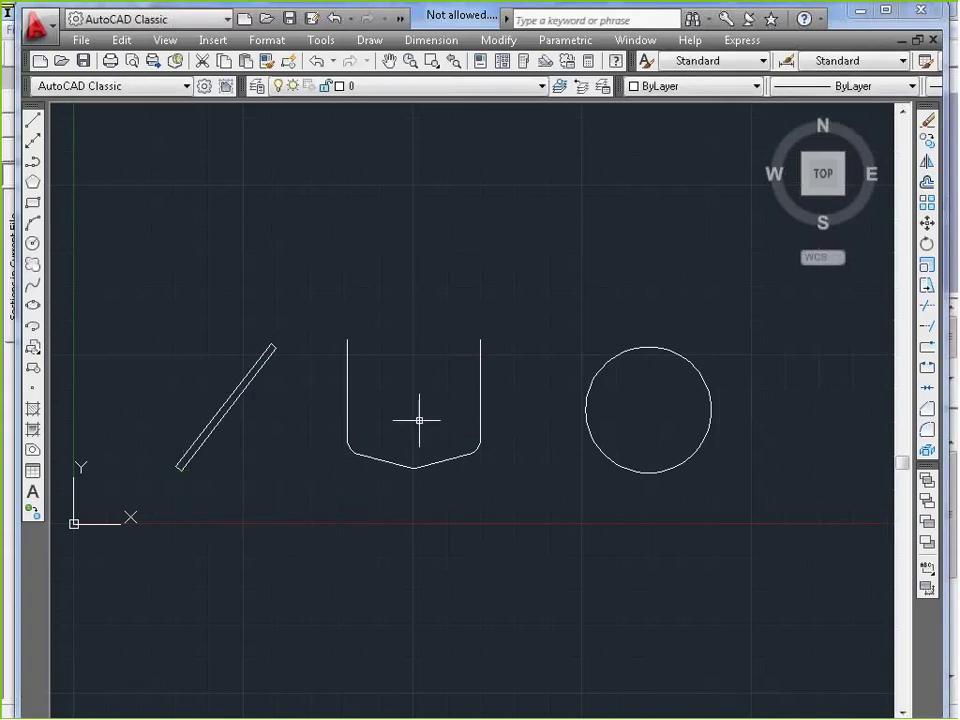
# Step: Offset both vertical lines of the U-shape by 0.1 toward its inside
pyautogui.write('o')
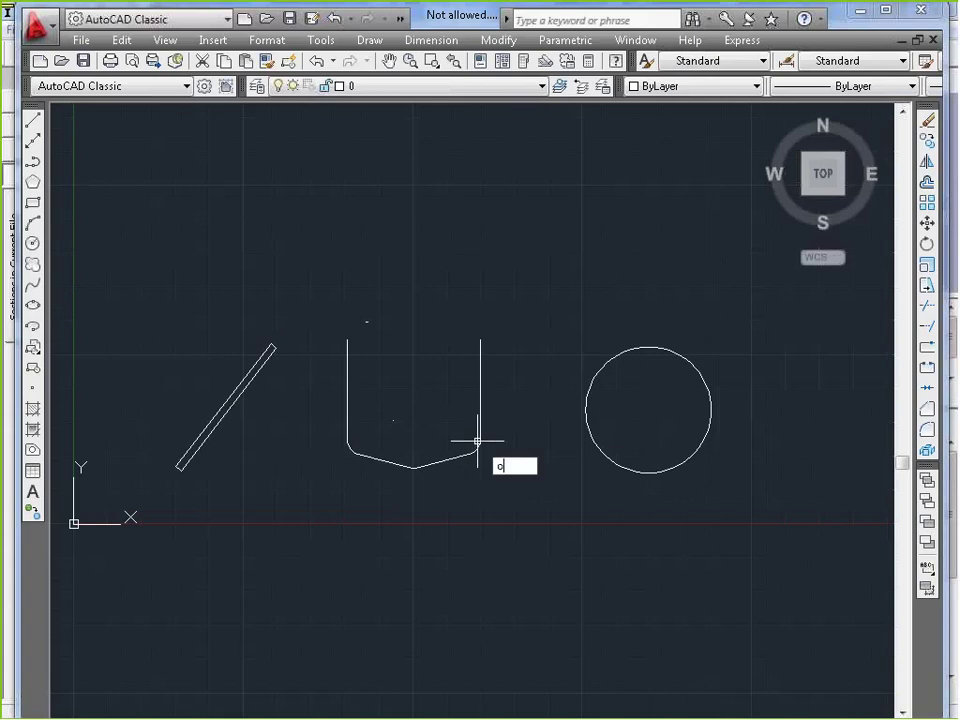
pyautogui.press('Return')
pyautogui.press('Return')
pyautogui.click(349, 391)
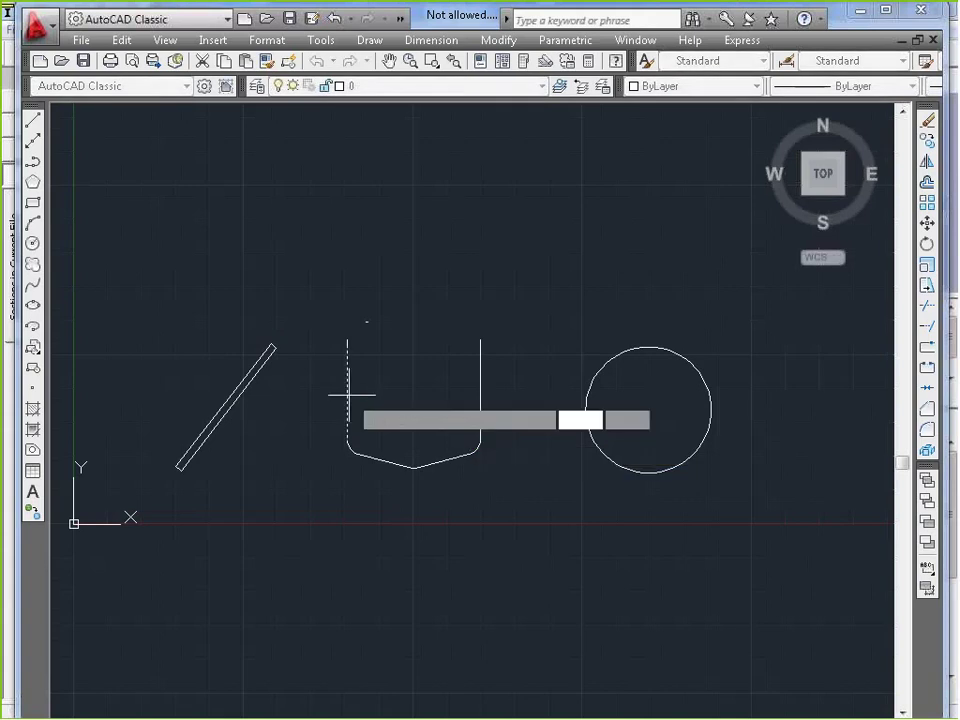
pyautogui.click(400, 394)
pyautogui.click(480, 396)
pyautogui.click(467, 400)
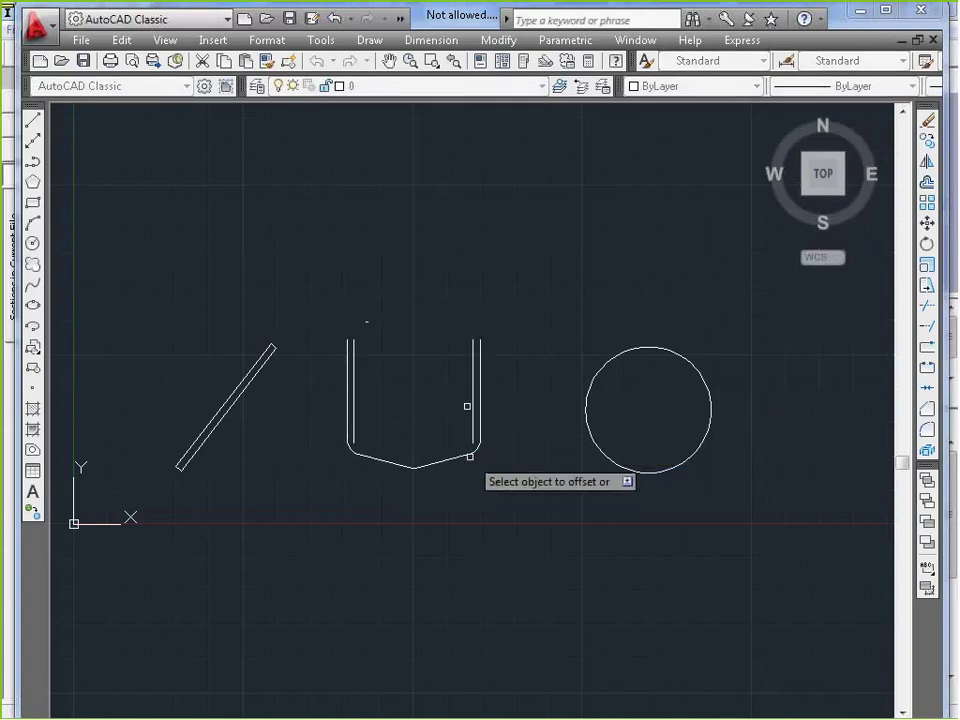
# Step: Offset the two sloped bottom lines of the U-shape by 0.1 toward its inside
pyautogui.press('Return')
pyautogui.press('Return')
pyautogui.press('Return')
pyautogui.click(455, 456)
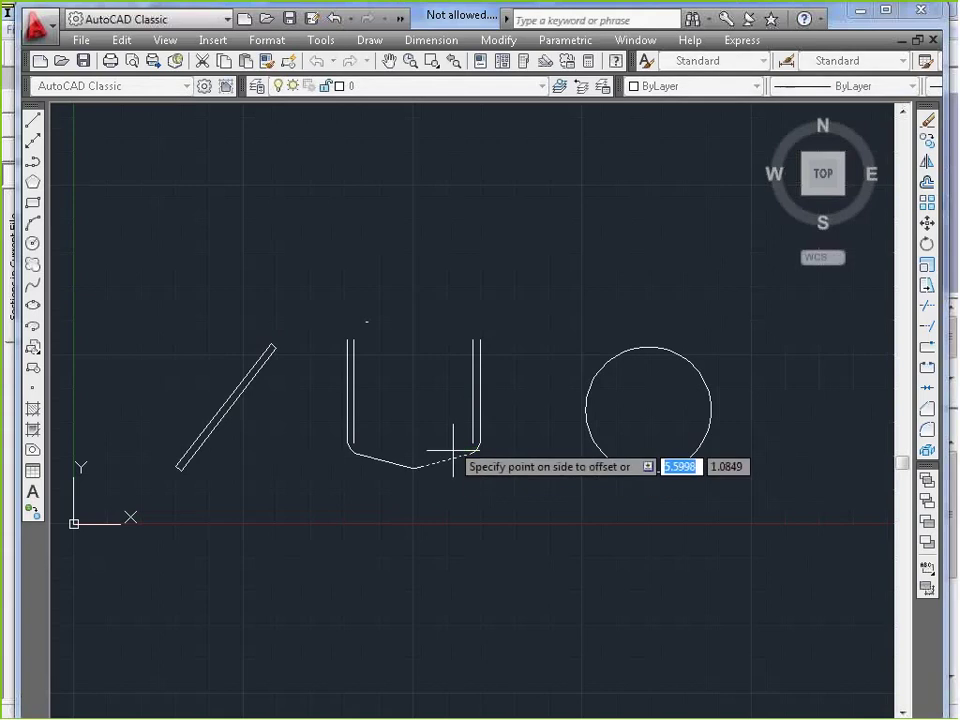
pyautogui.click(443, 450)
pyautogui.click(360, 449)
pyautogui.click(384, 444)
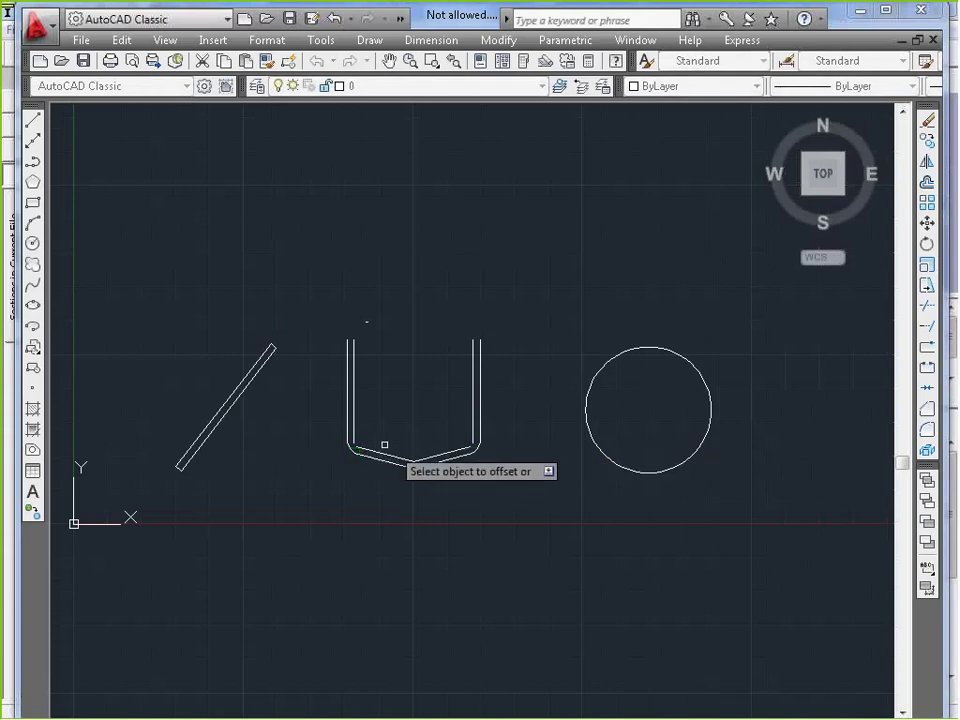
pyautogui.press('Escape')
# Step: Fillet the U-shape's inner corners to join the offset vertical lines with the offset sloped bottom lines
pyautogui.scroll(3, 289, 437)
pyautogui.write('fill')
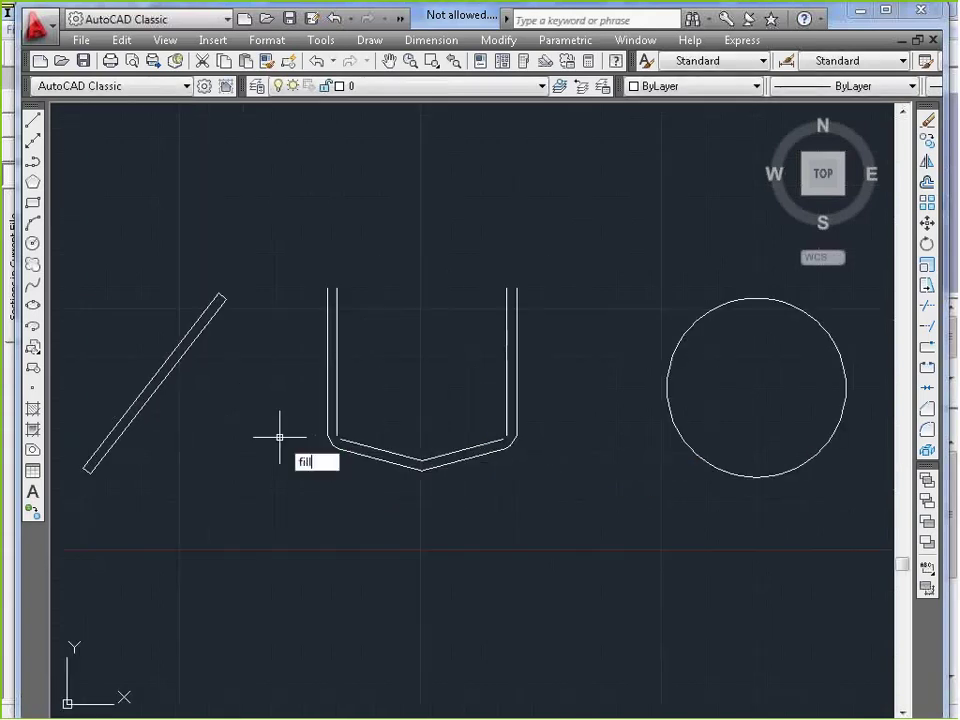
pyautogui.press('Return')
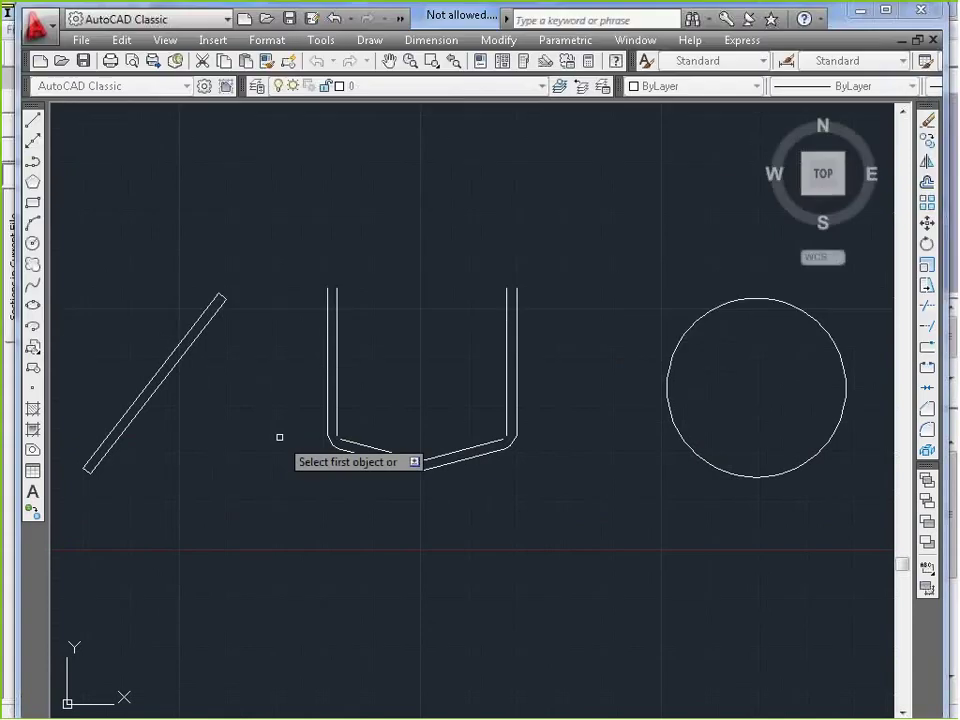
pyautogui.click(338, 423)
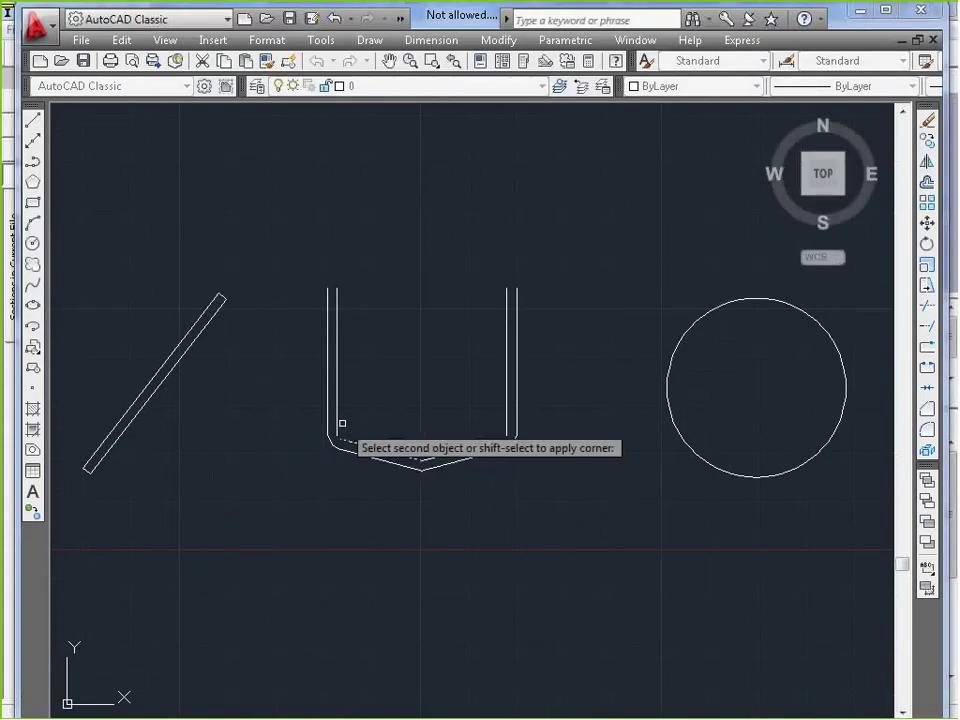
pyautogui.click(380, 451)
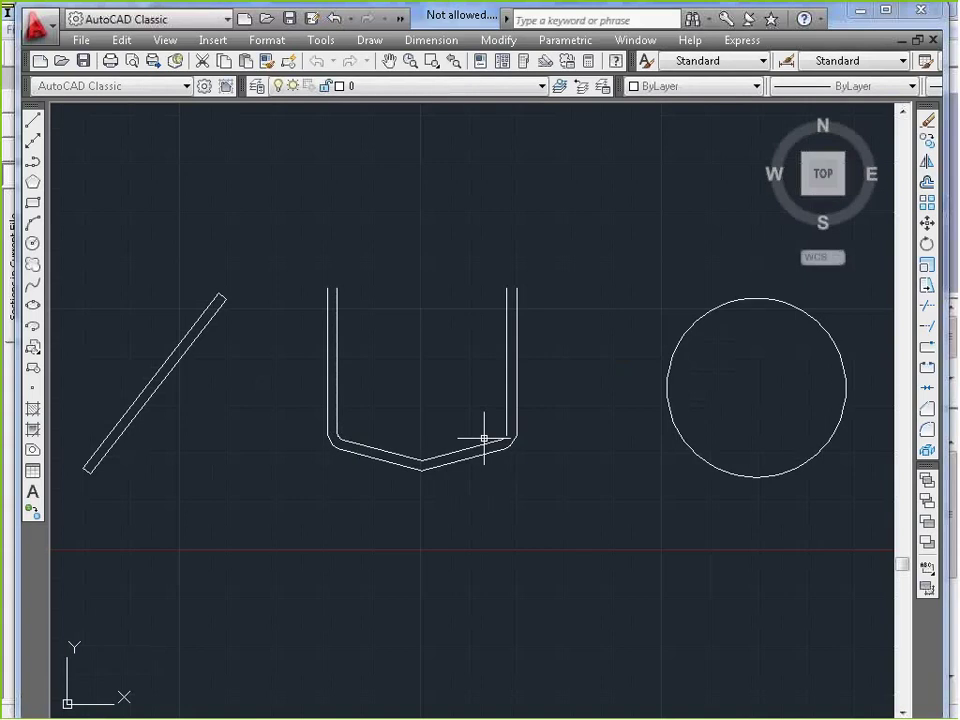
pyautogui.press('Return')
pyautogui.press('Escape')
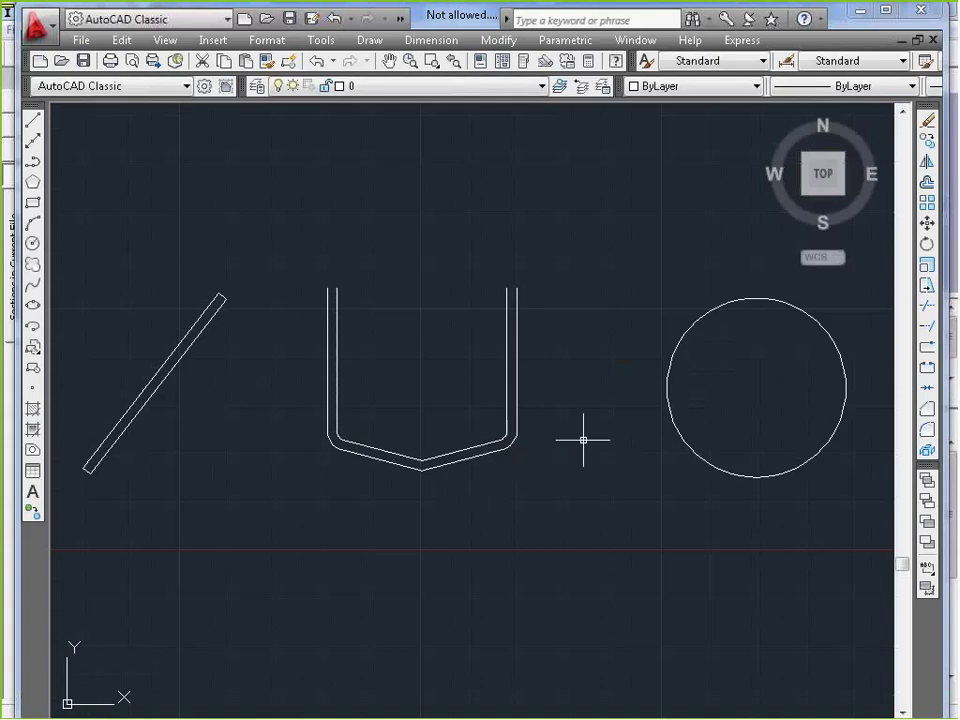
pyautogui.write('l')
pyautogui.press('Return')
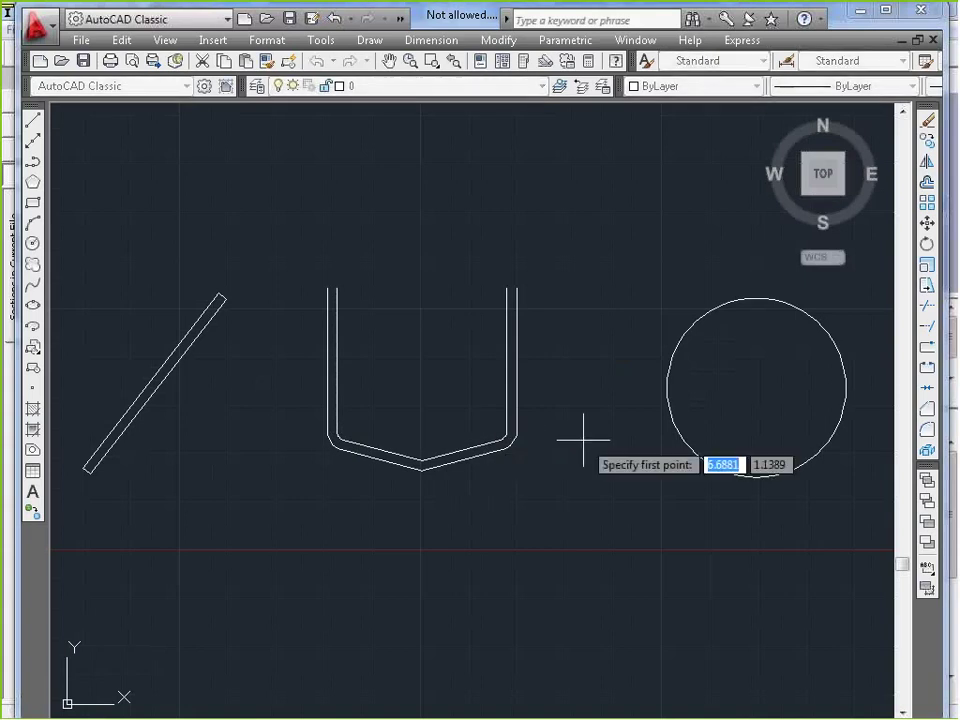
pyautogui.click(506, 284)
pyautogui.press('Escape')
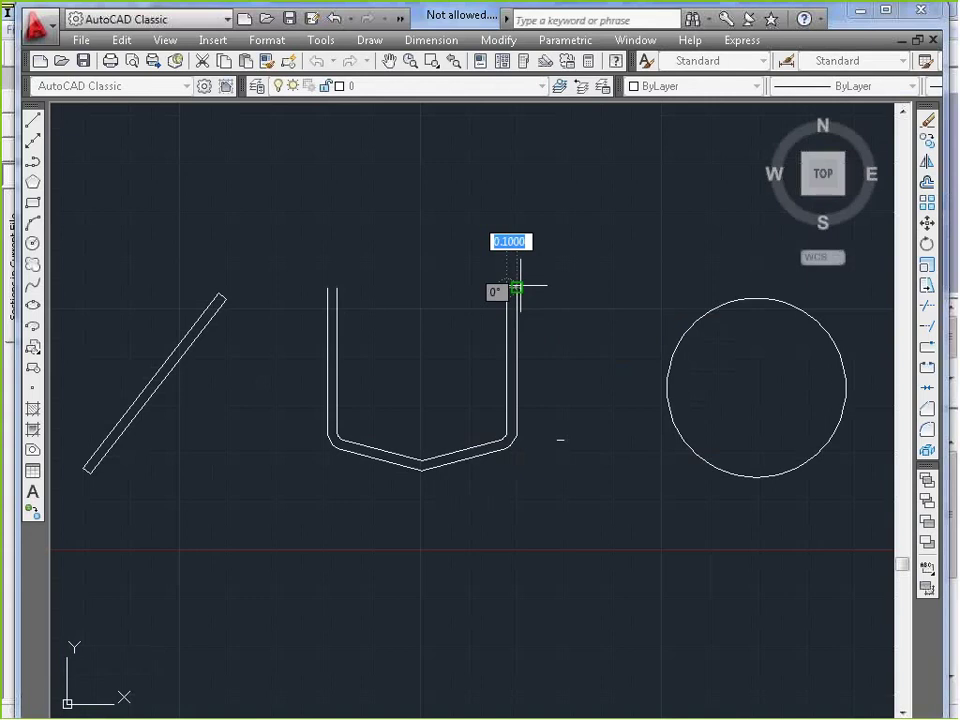
pyautogui.click(521, 286)
pyautogui.press('Escape')
# Step: Draw a horizontal line from the inner top endpoint of the U-shape's right leg outward past its outer line
pyautogui.write('line')
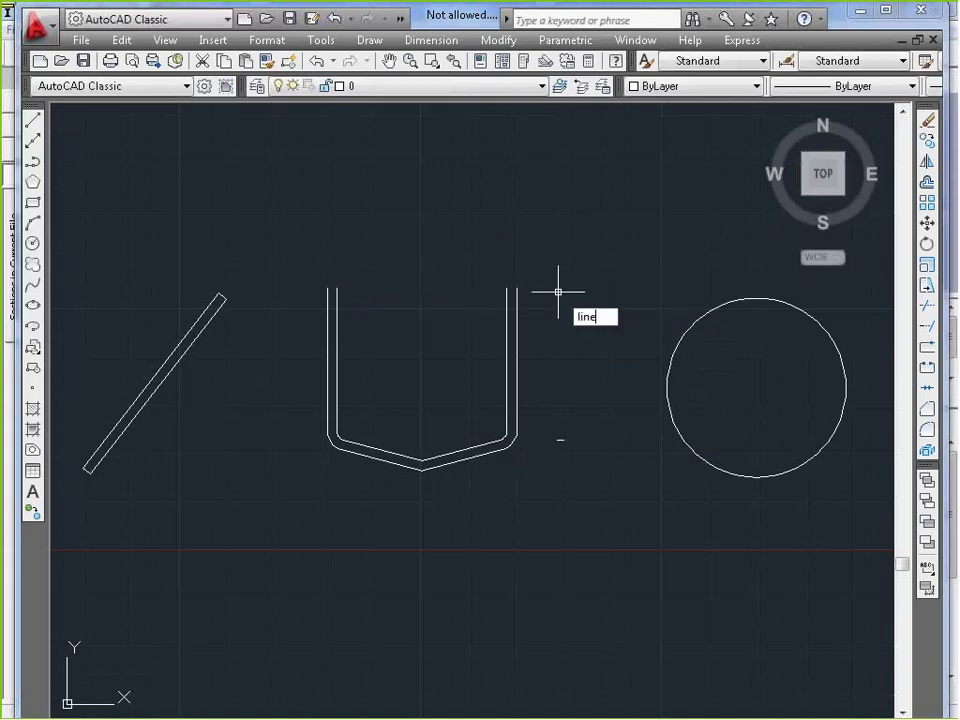
pyautogui.press('Return')
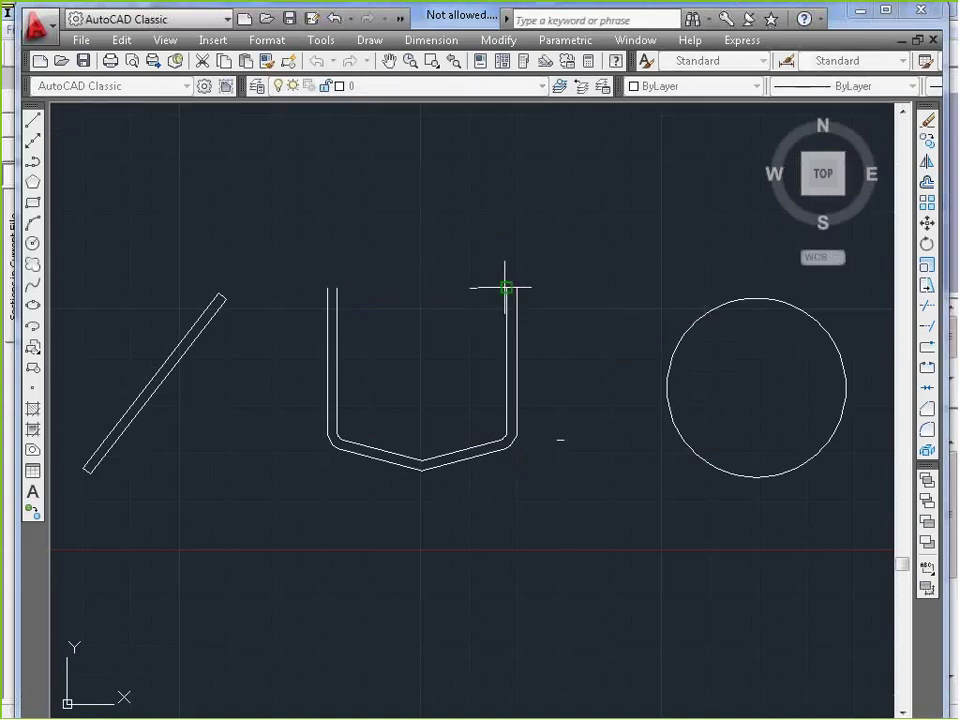
pyautogui.click(506, 288)
pyautogui.click(527, 288)
pyautogui.press('Escape')
# Step: Trim the part of the closing line that overshoots the outer edge of the U-shape's right leg
pyautogui.scroll(3, 537, 290)
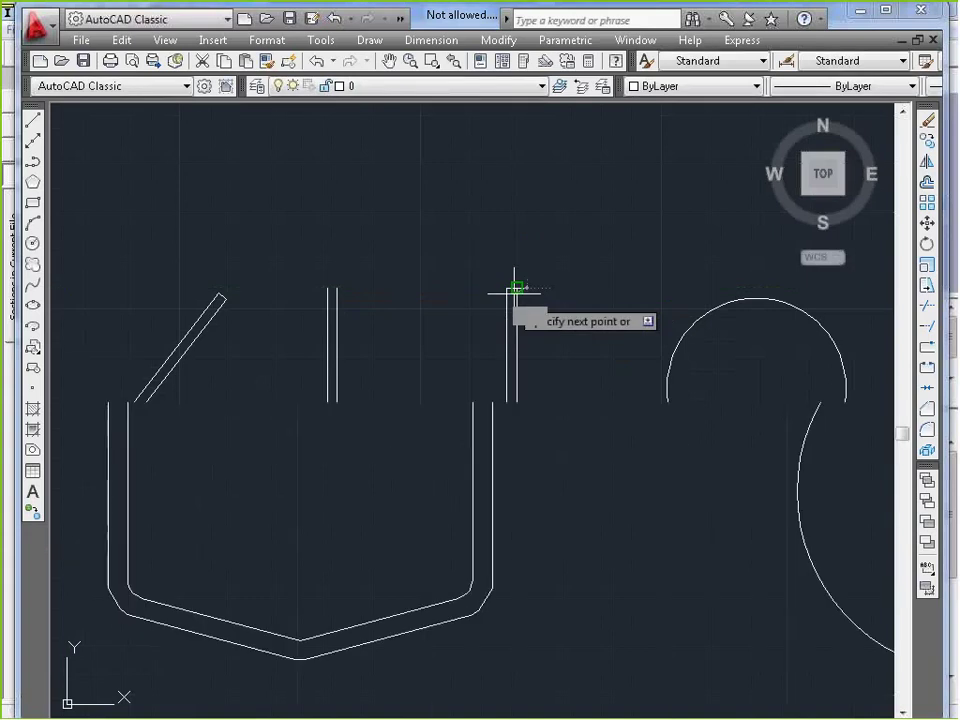
pyautogui.write('tr')
pyautogui.press('Return')
pyautogui.click(493, 318)
pyautogui.click(475, 274)
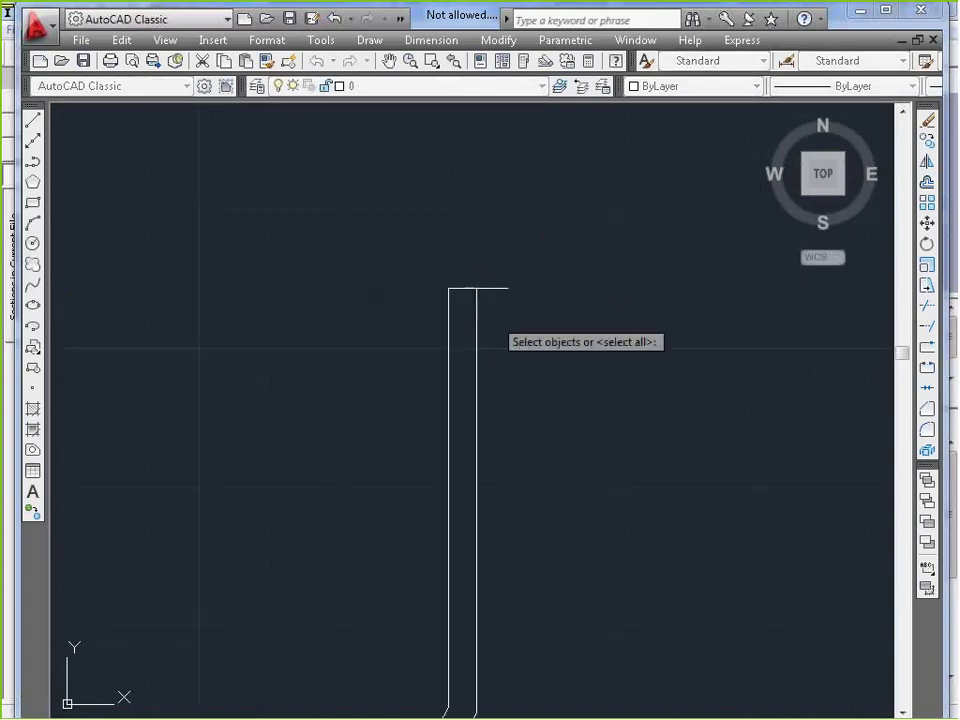
pyautogui.press('Return')
pyautogui.click(497, 289)
pyautogui.scroll(-5, 497, 298)
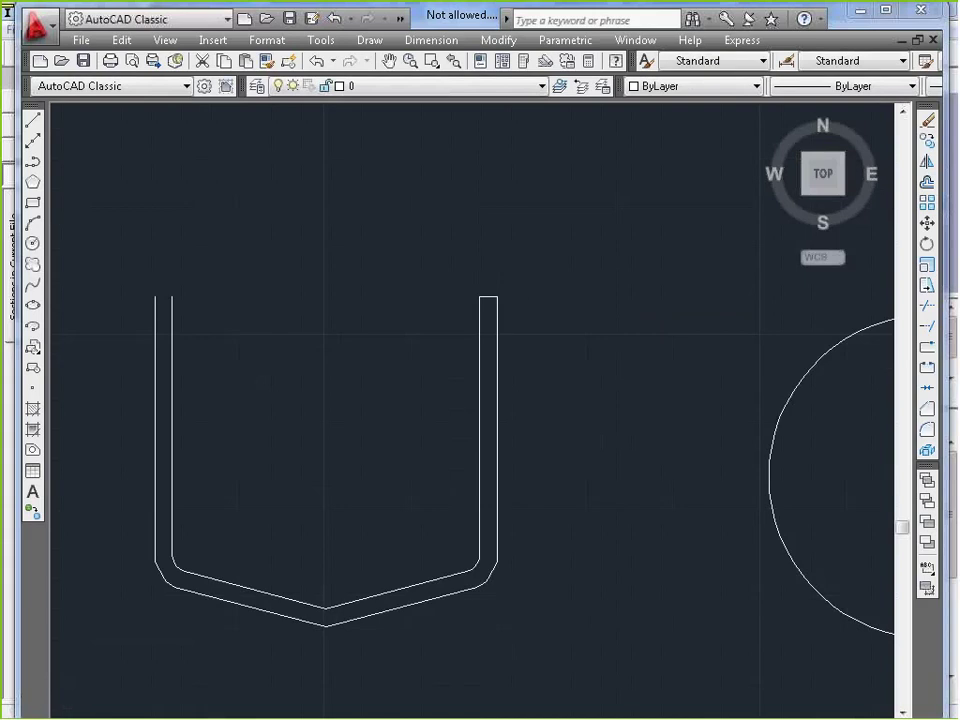
pyautogui.press('Return')
pyautogui.press('Return')
pyautogui.press('Escape')
# Step: Draw a short line between the top endpoints of the U-shape's left leg to close its open end
pyautogui.write('l')
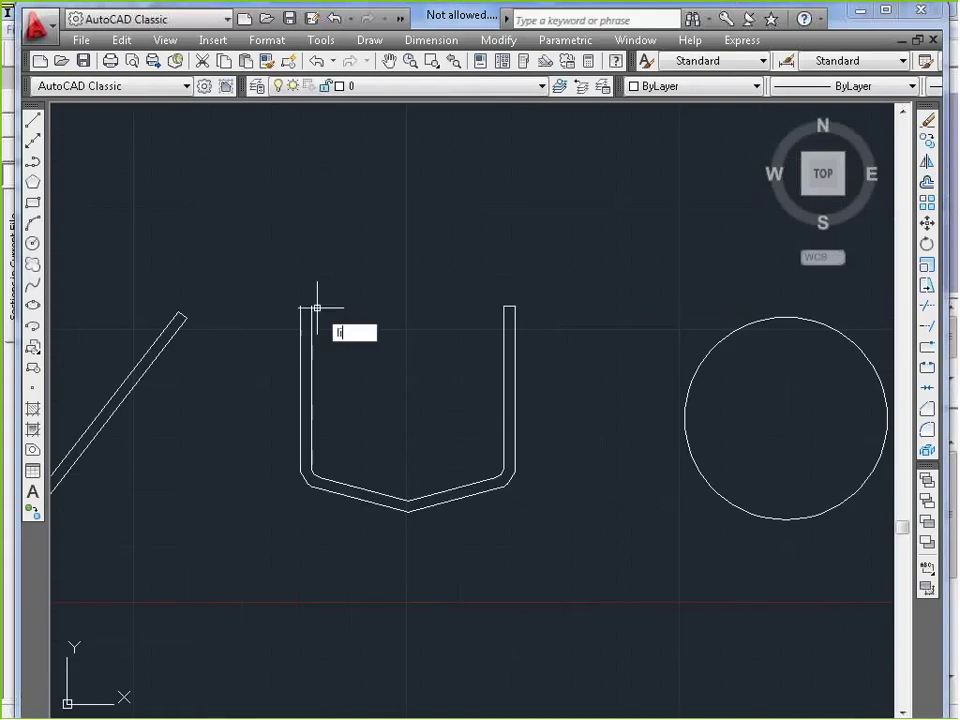
pyautogui.press('Return')
pyautogui.click(312, 307)
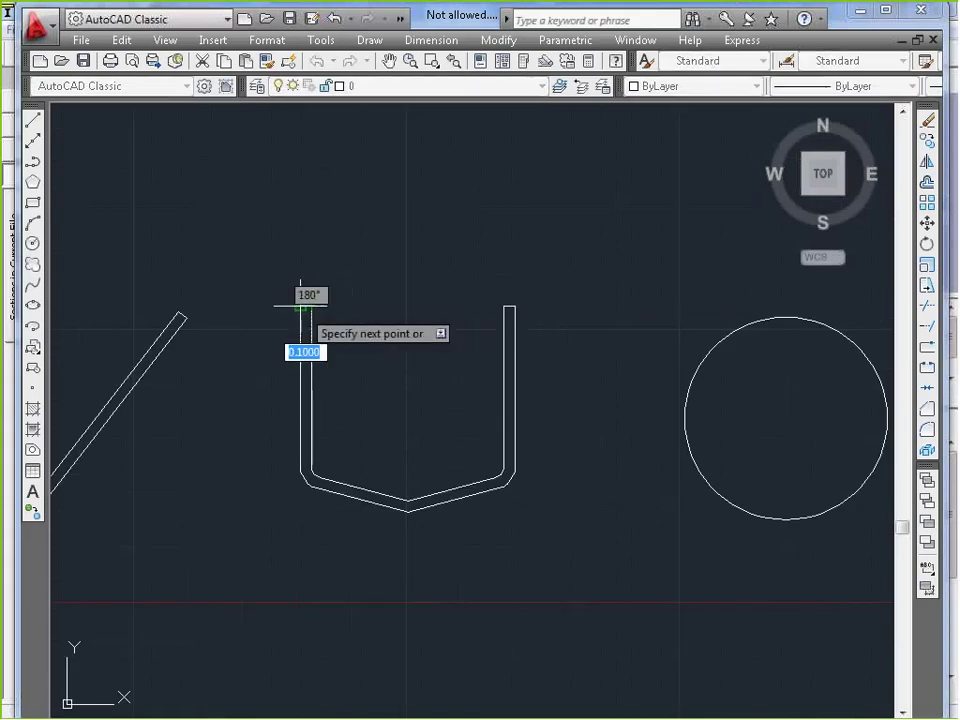
pyautogui.press('Escape')
# Step: Offset the circle by 0.1 toward its inside to form a ring
pyautogui.scroll(-4, 400, 326)
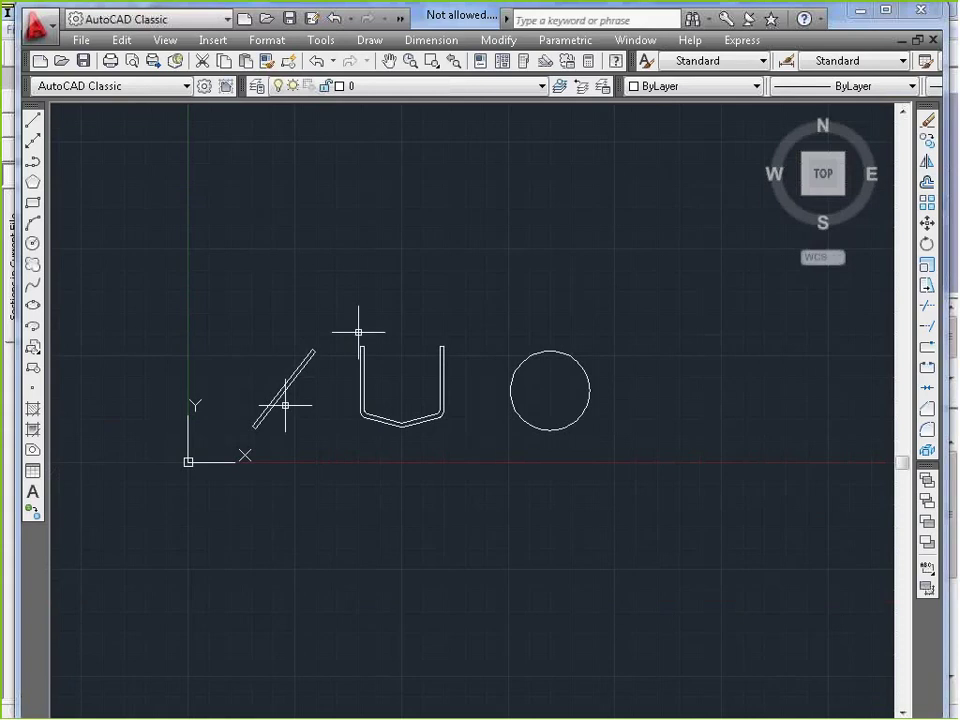
pyautogui.write('o')
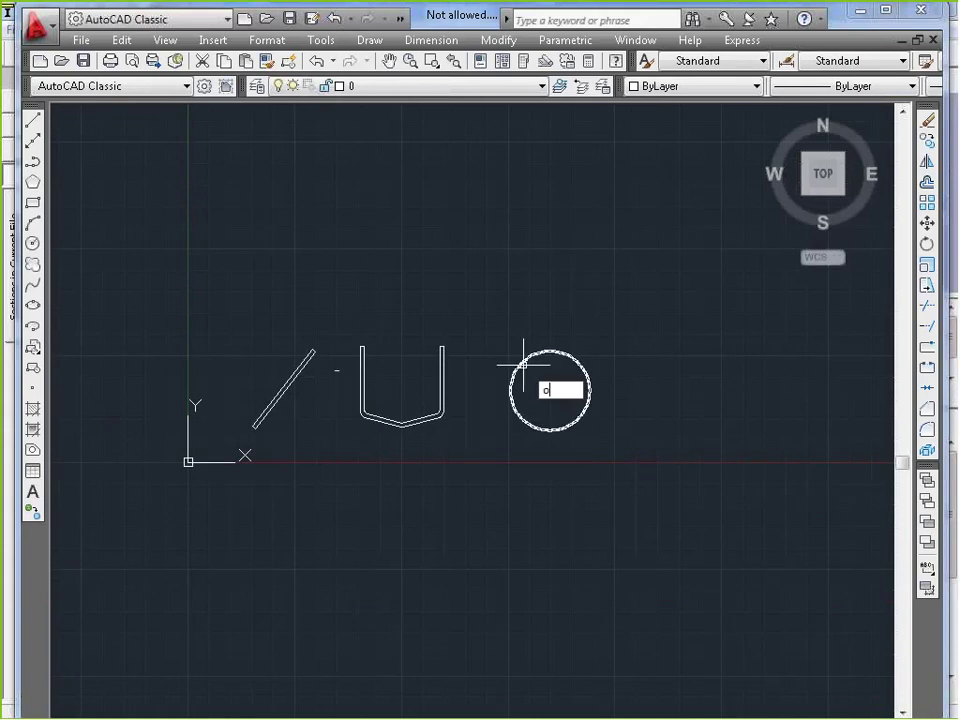
pyautogui.press('Return')
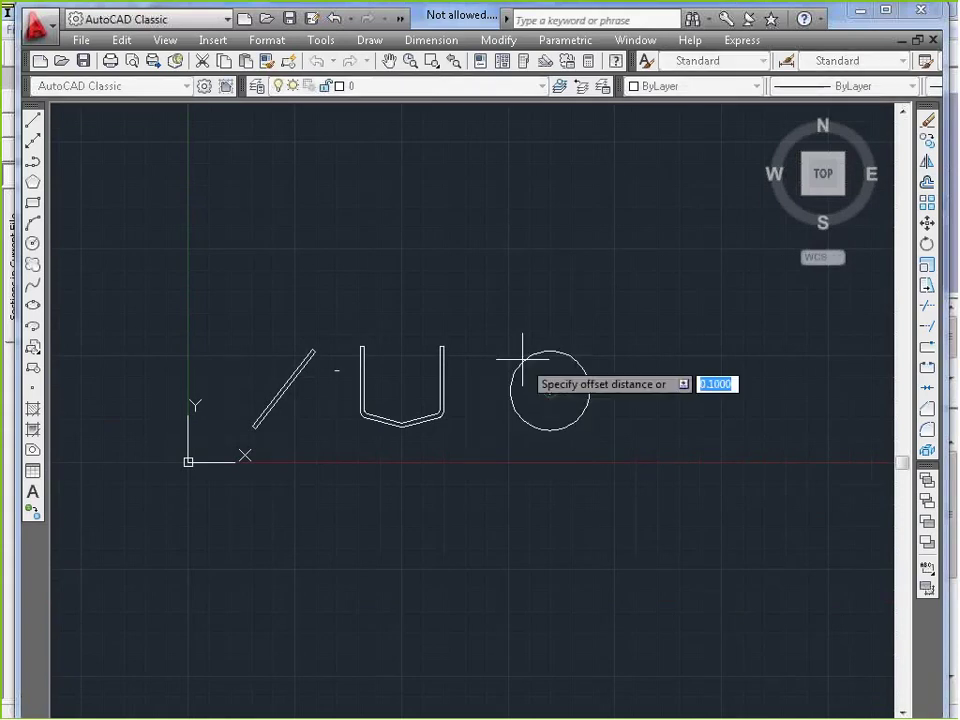
pyautogui.press('Return')
pyautogui.click(547, 351)
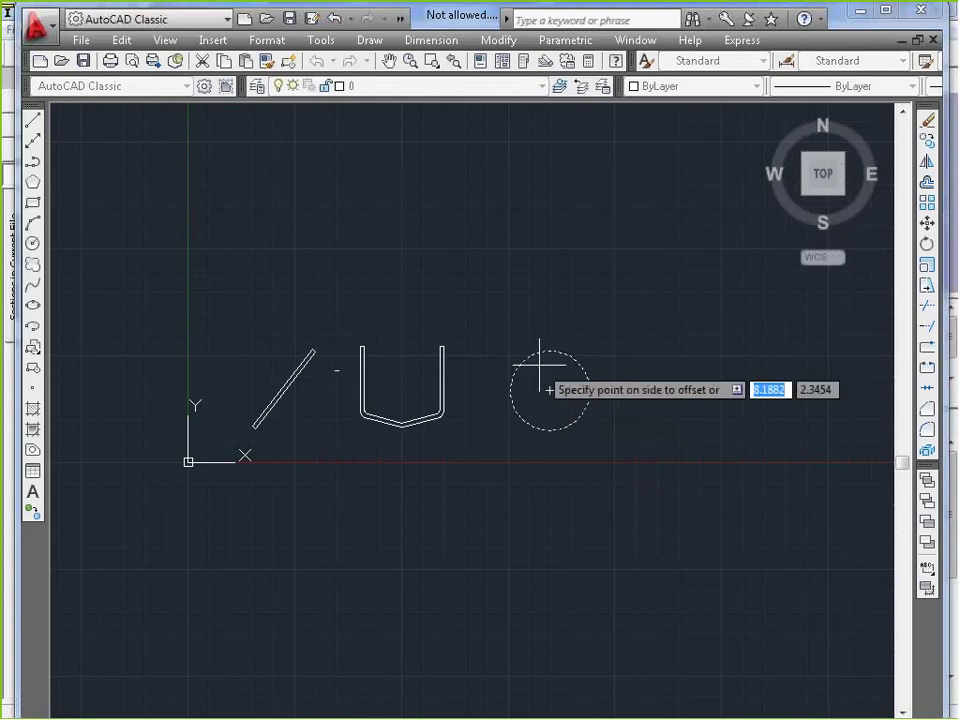
pyautogui.click(545, 382)
pyautogui.press('Return')
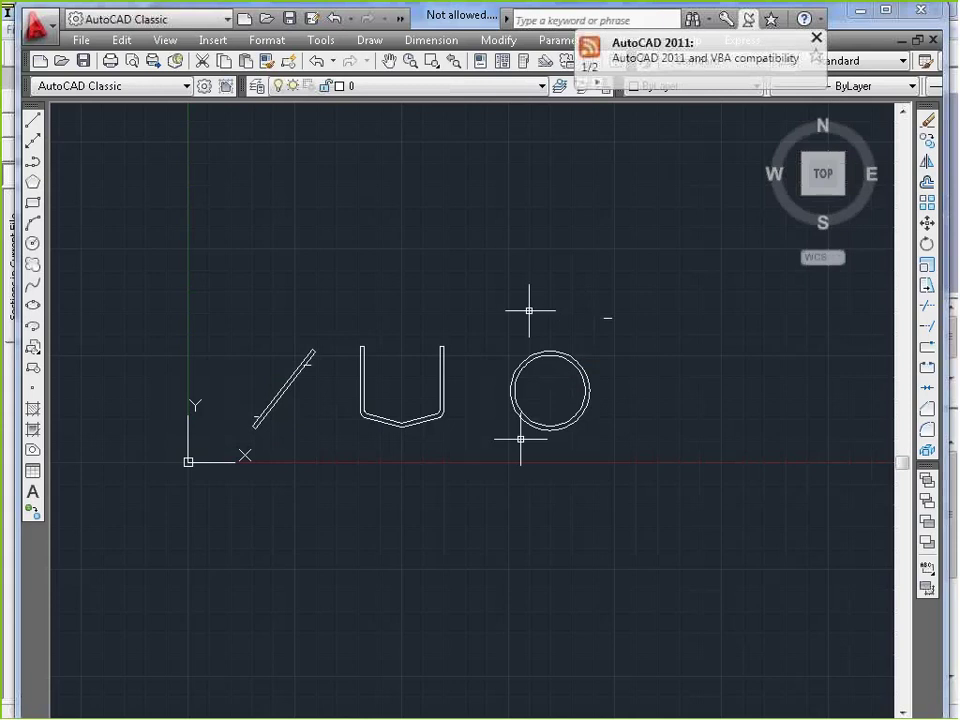
# Step: Save the drawing as Not allowed.dxf in AutoCAD 2010 DXF format, replacing the existing file
pyautogui.click(57, 35)
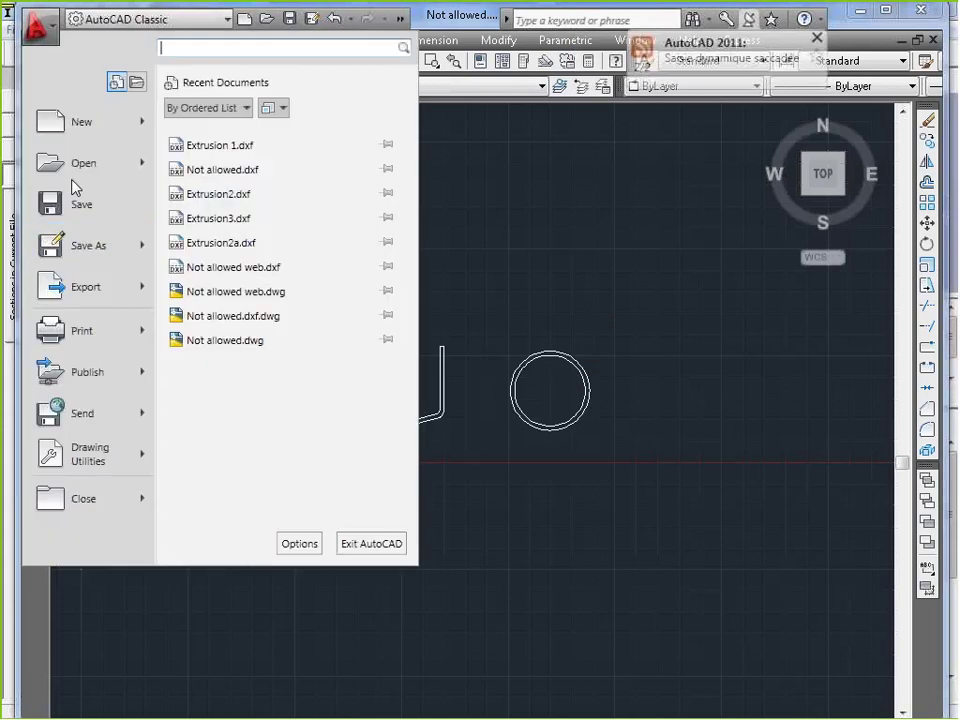
pyautogui.click(103, 244)
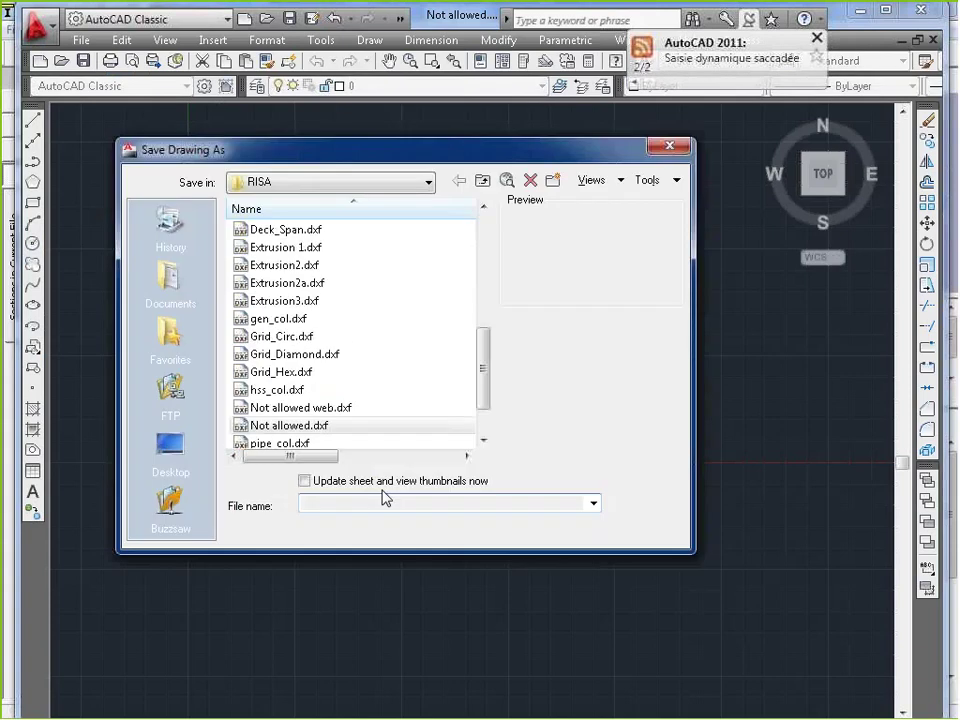
pyautogui.click(470, 538)
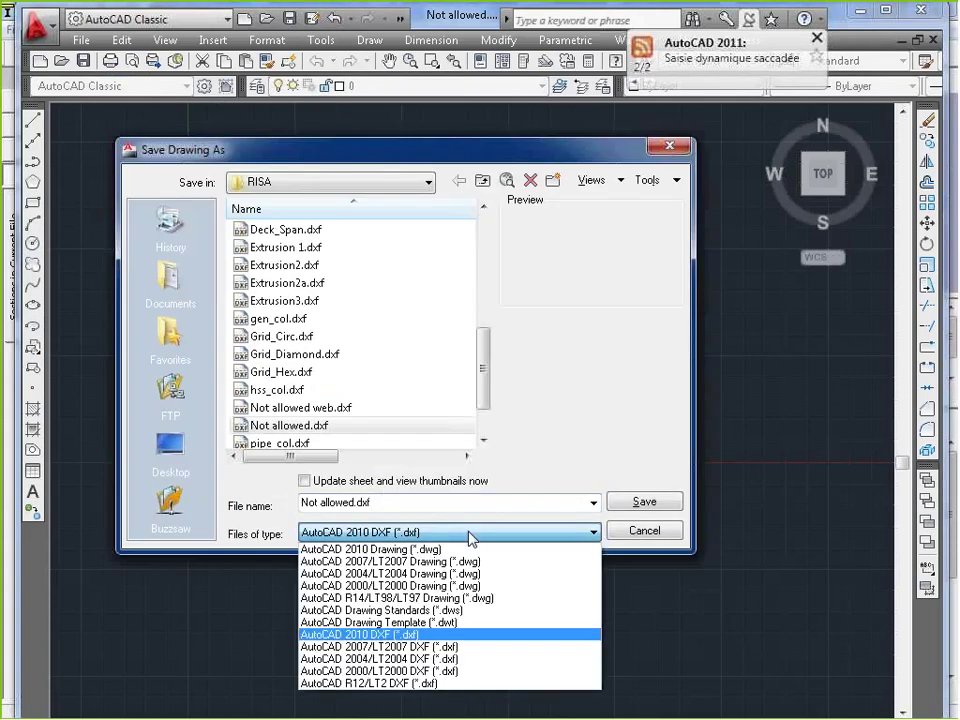
pyautogui.click(440, 634)
pyautogui.click(622, 505)
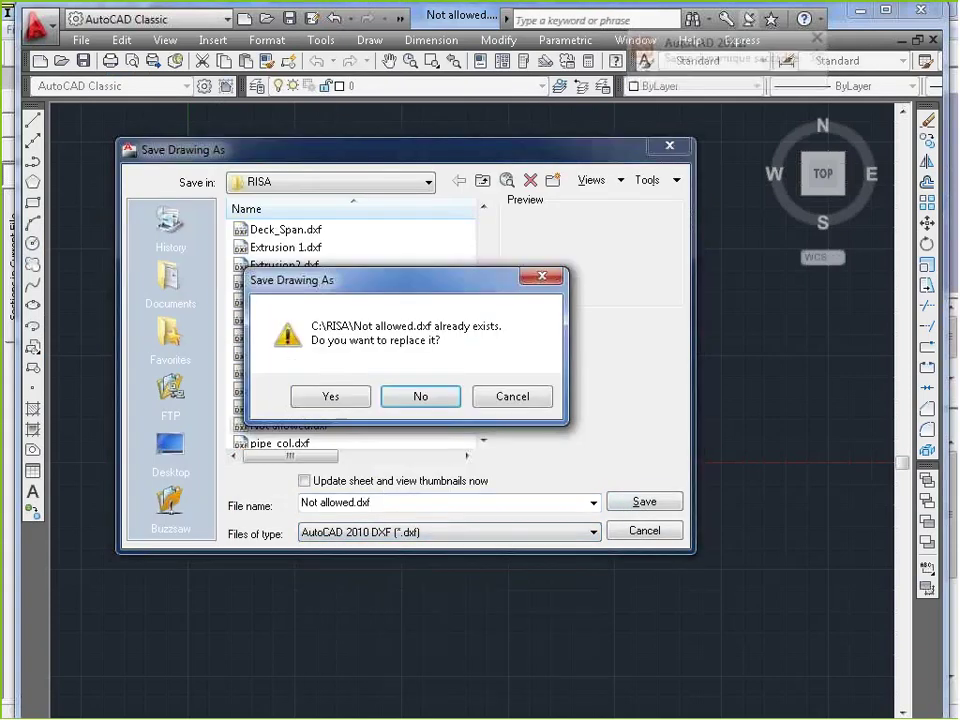
pyautogui.click(354, 396)
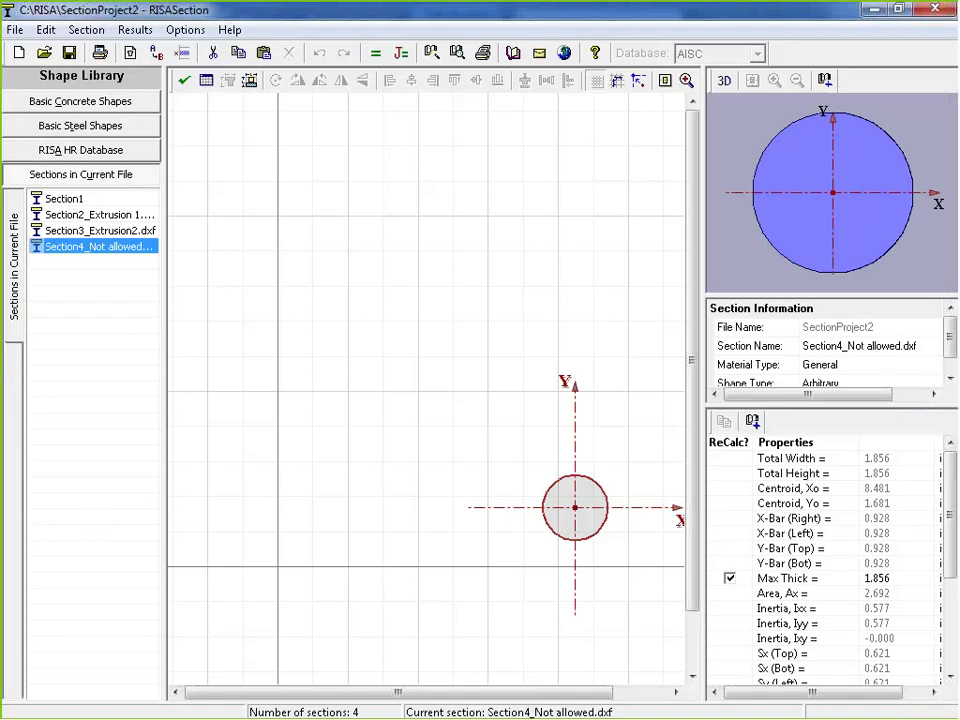
# Step: Remove the Section4_Not allowed.dxf section from the current file and import the corrected Not allowed.dxf
pyautogui.rightClick(90, 250)
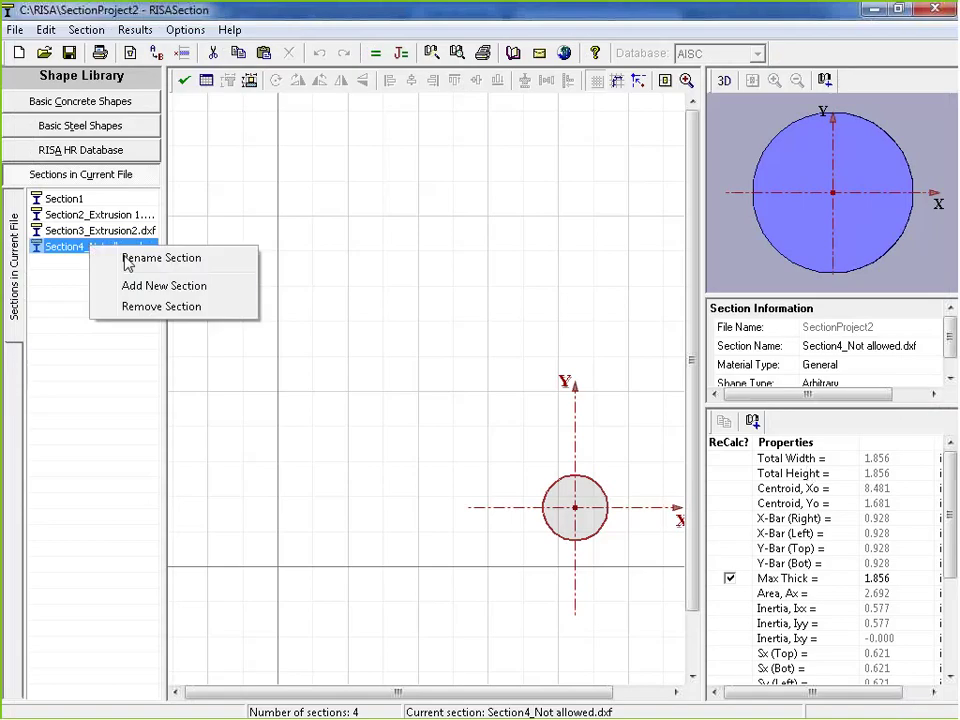
pyautogui.click(164, 310)
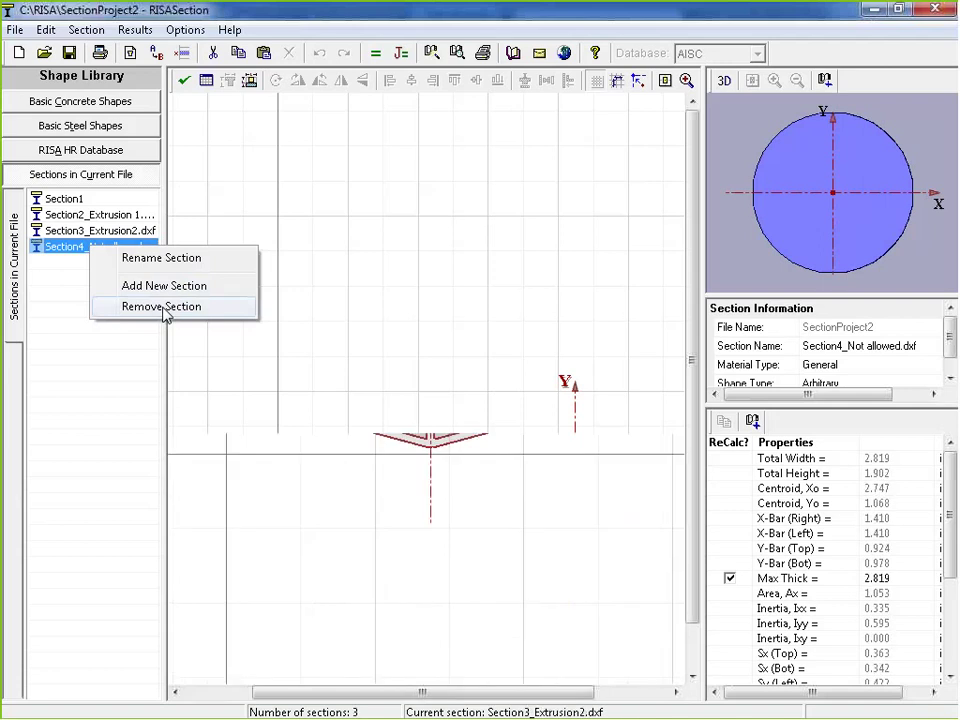
pyautogui.click(15, 29)
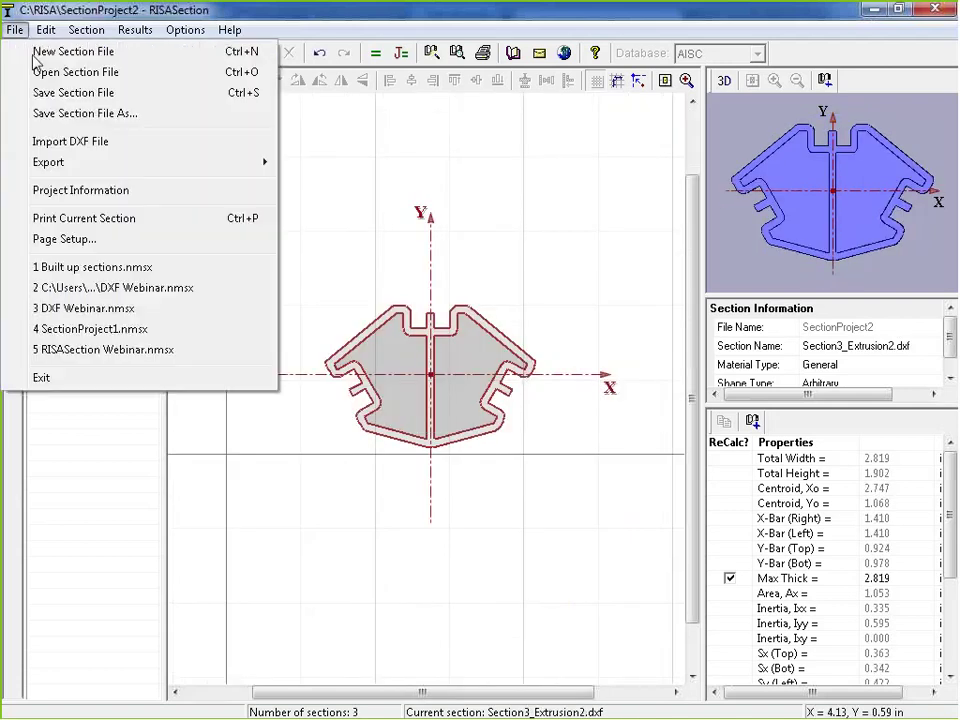
pyautogui.click(70, 141)
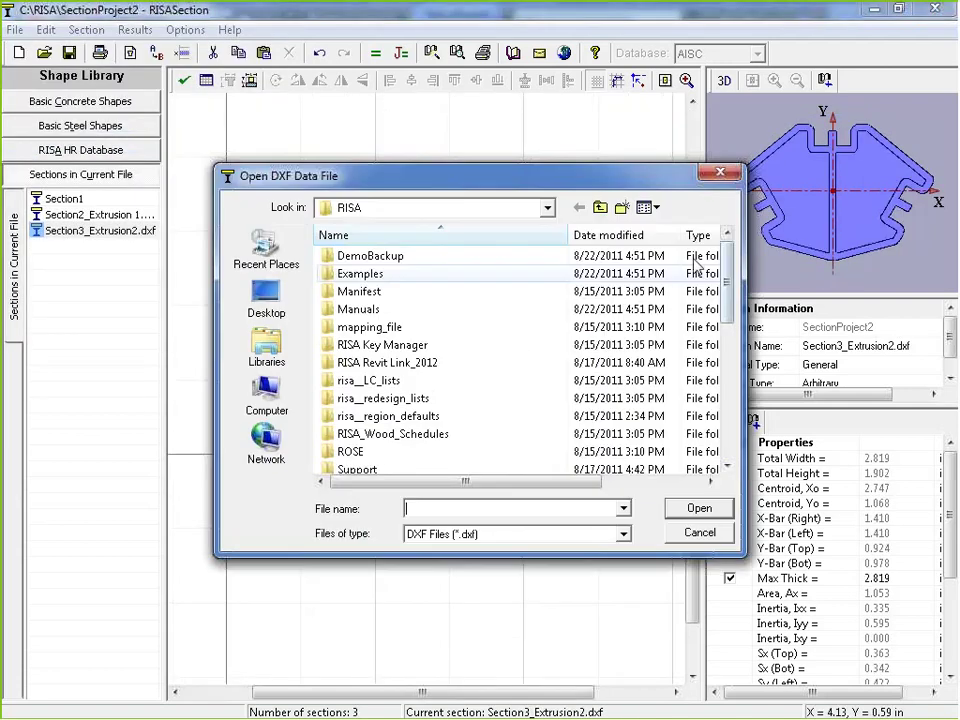
pyautogui.moveTo(727, 282); pyautogui.dragTo(735, 386)
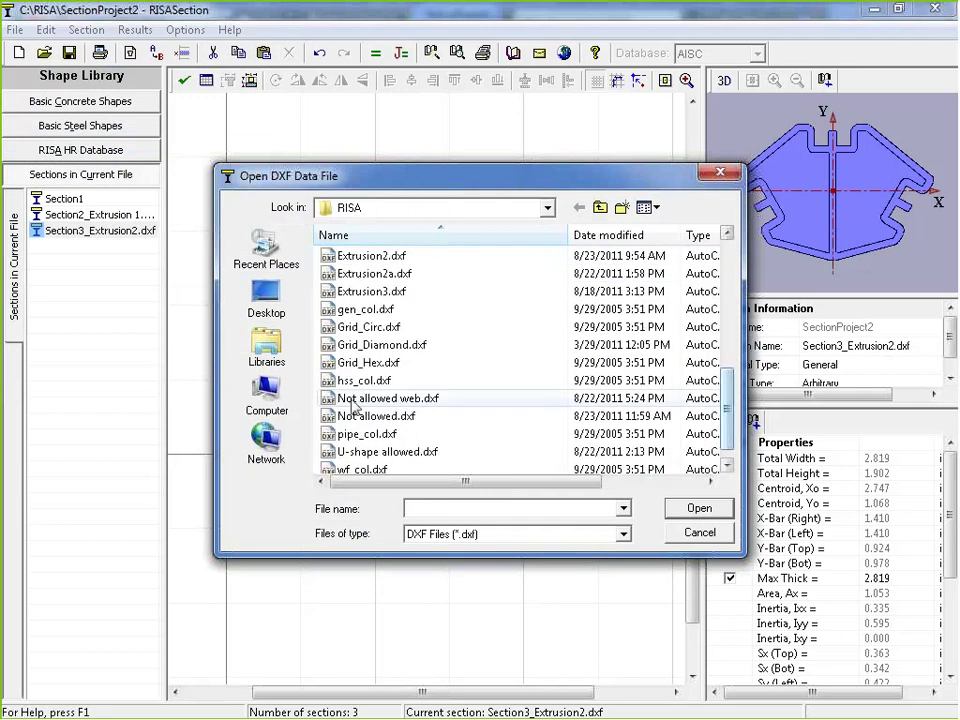
pyautogui.doubleClick(388, 420)
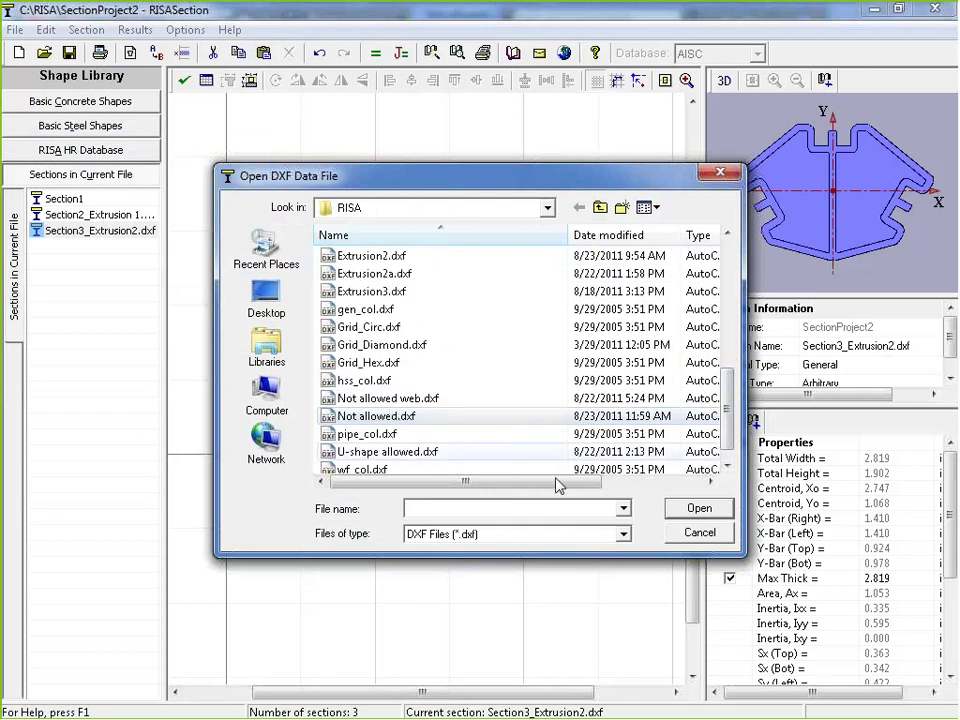
pyautogui.click(404, 461)
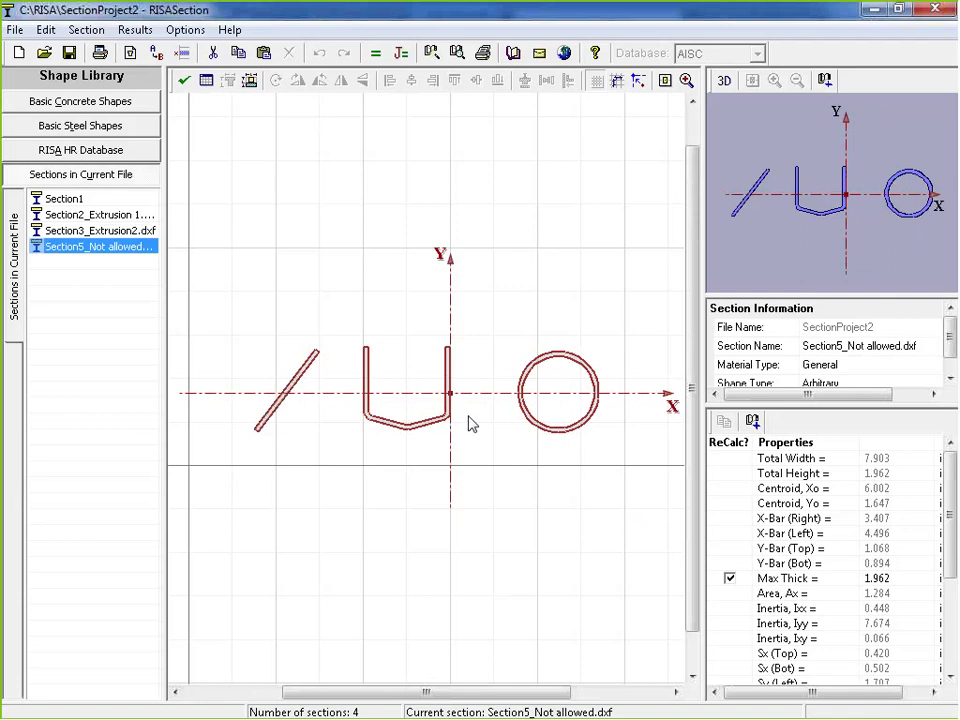
# Step: Import Extrusion3.dxf as a new section in the current file
pyautogui.hotkey('alt', 'f')
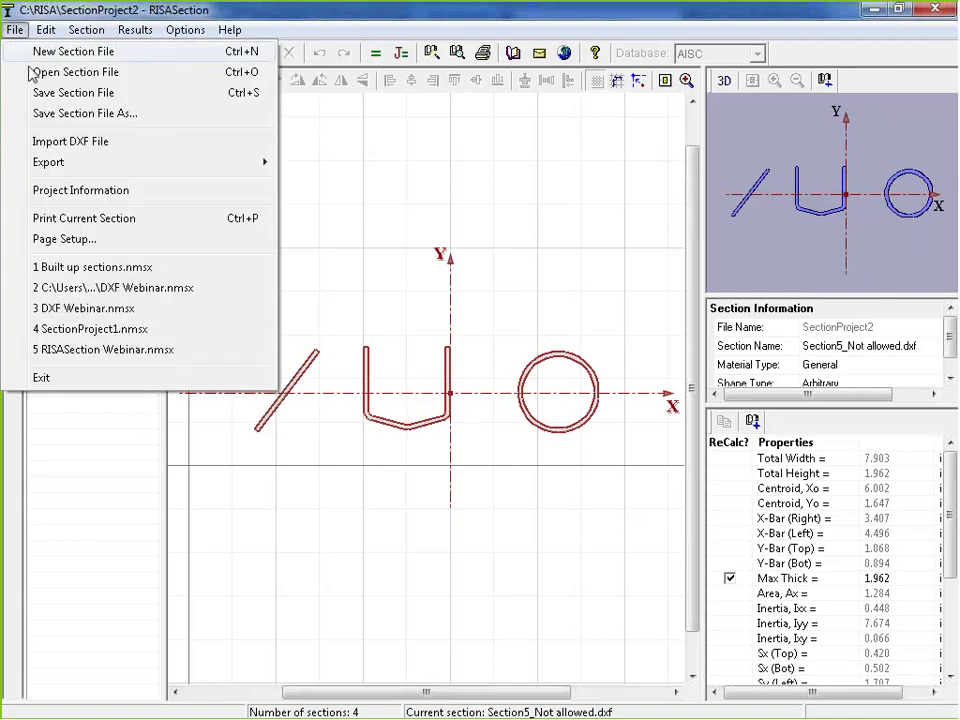
pyautogui.click(98, 145)
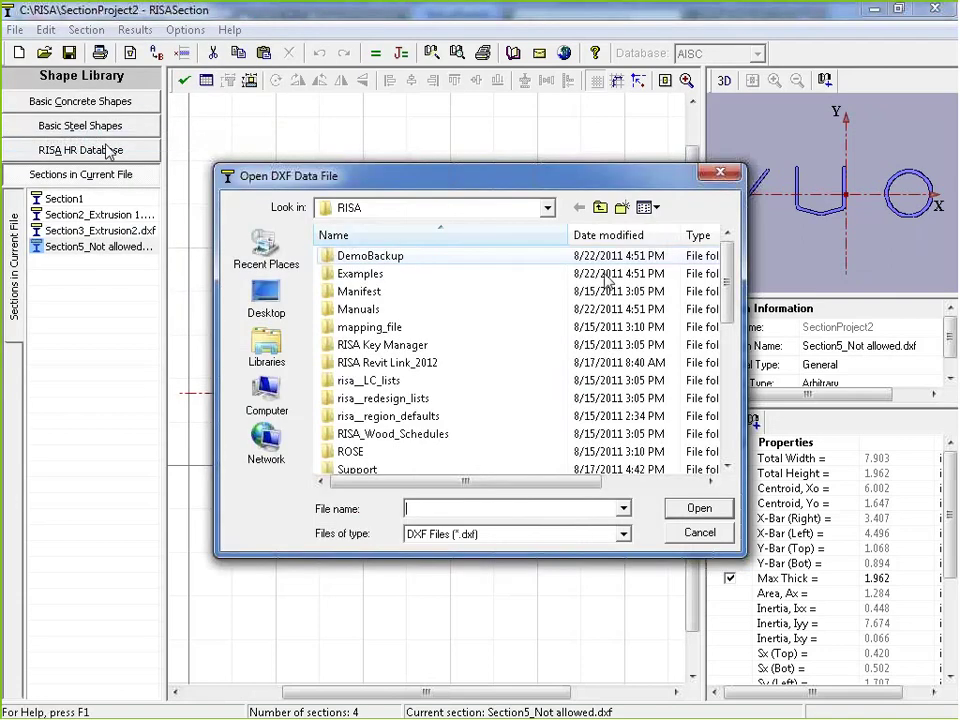
pyautogui.moveTo(729, 279); pyautogui.dragTo(735, 395)
pyautogui.scroll(1, 340, 345)
pyautogui.click(345, 328)
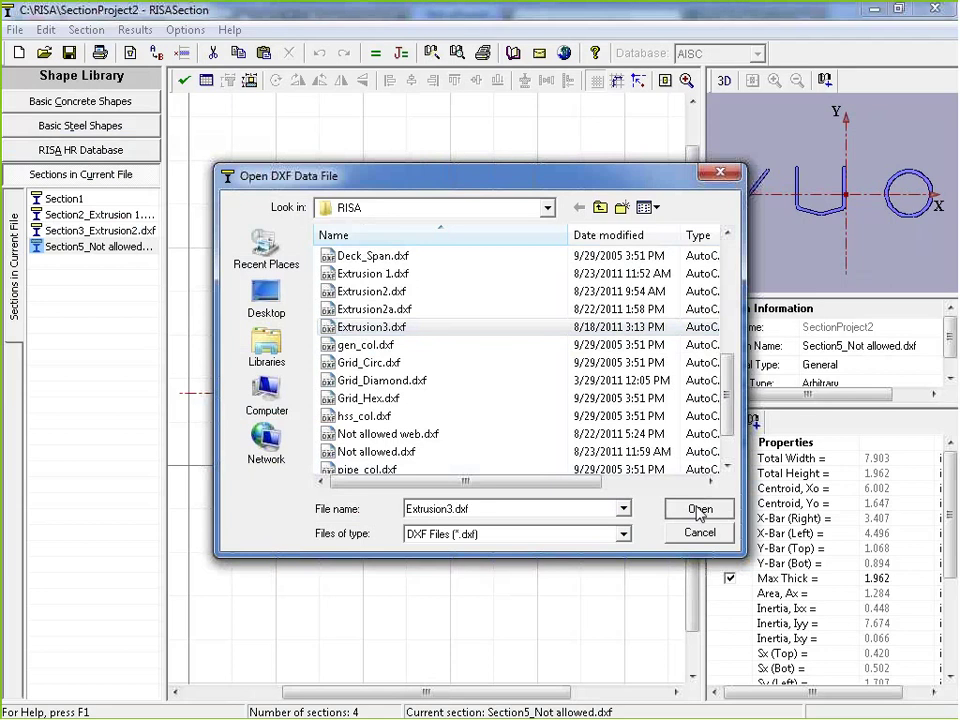
pyautogui.click(697, 508)
pyautogui.click(405, 462)
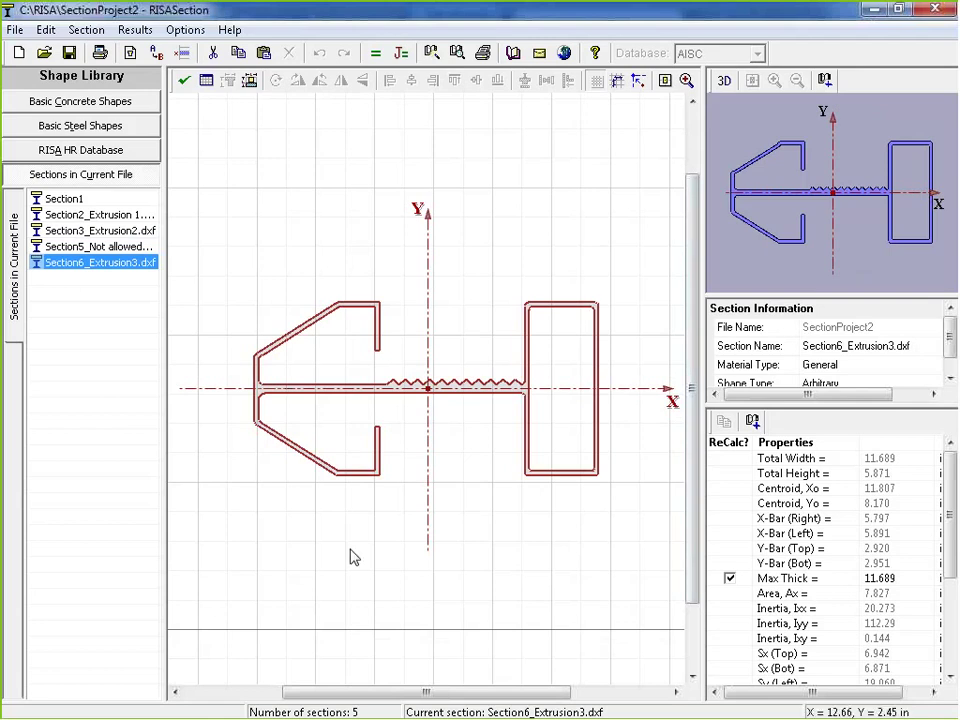
# Step: Switch to RISA-3D, accept clearing the current results, and show the RISASection database for general shapes in the shape selection
pyautogui.click(876, 11)
pyautogui.hotkey('alt', 'Tab')
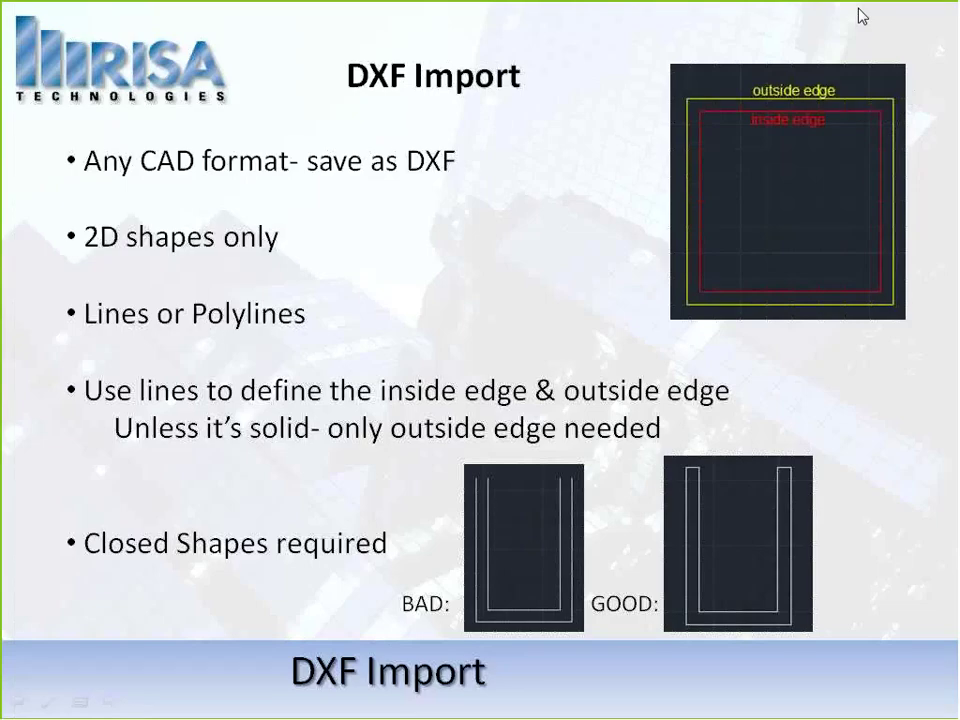
pyautogui.hotkey('alt', 'Tab')
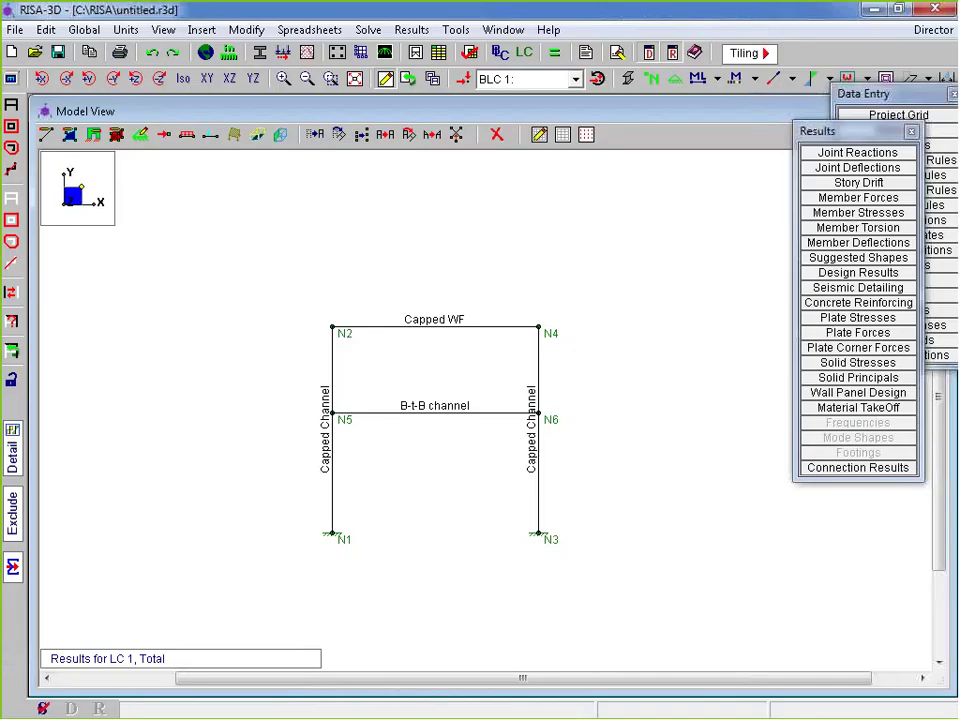
pyautogui.click(261, 53)
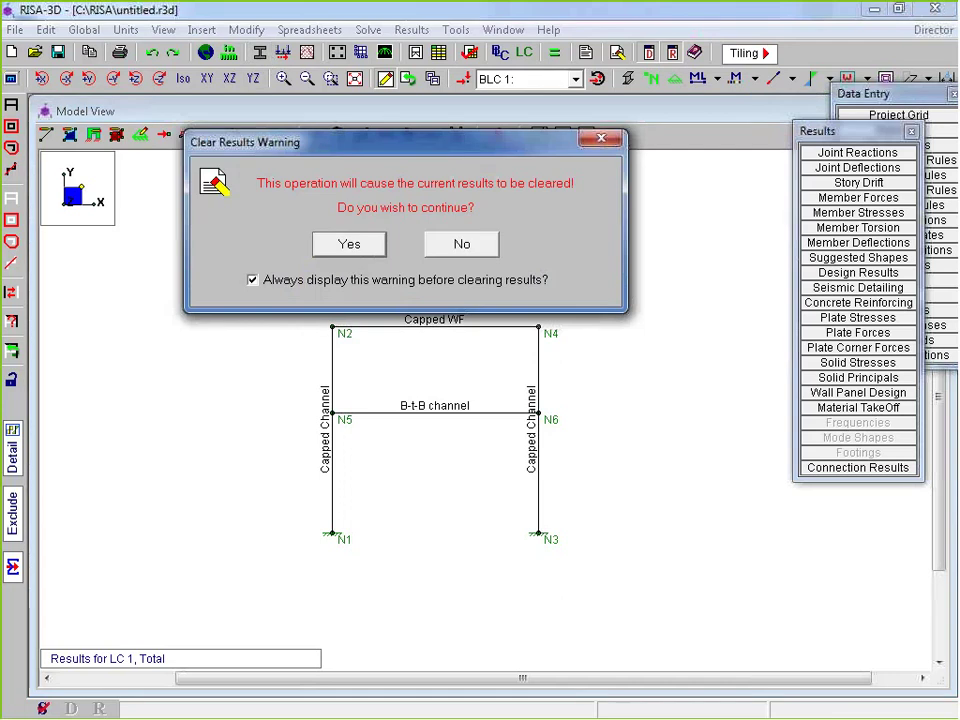
pyautogui.click(349, 244)
pyautogui.click(286, 108)
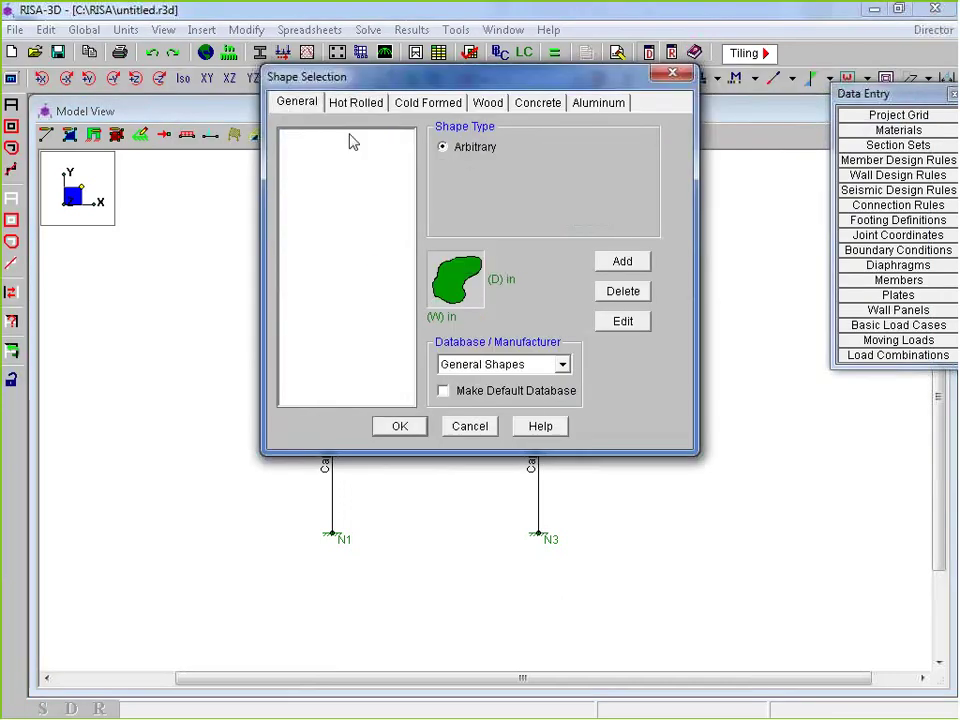
pyautogui.click(527, 367)
pyautogui.click(480, 397)
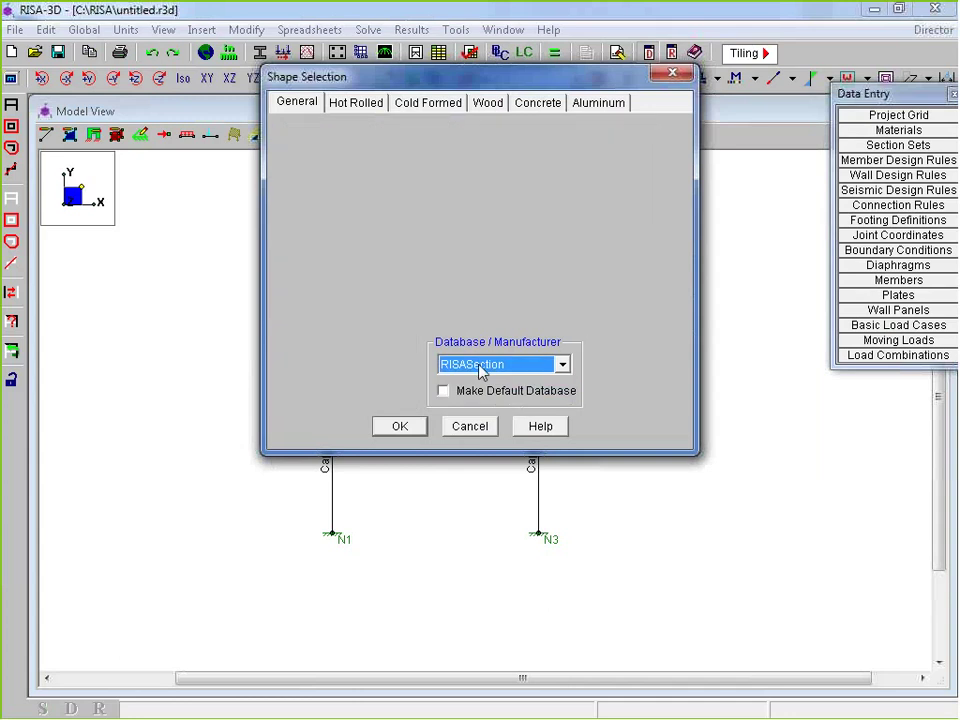
# Step: Look through the sections listed under DXF Webinar.nmsx and leave the shape selection without choosing one
pyautogui.click(360, 173)
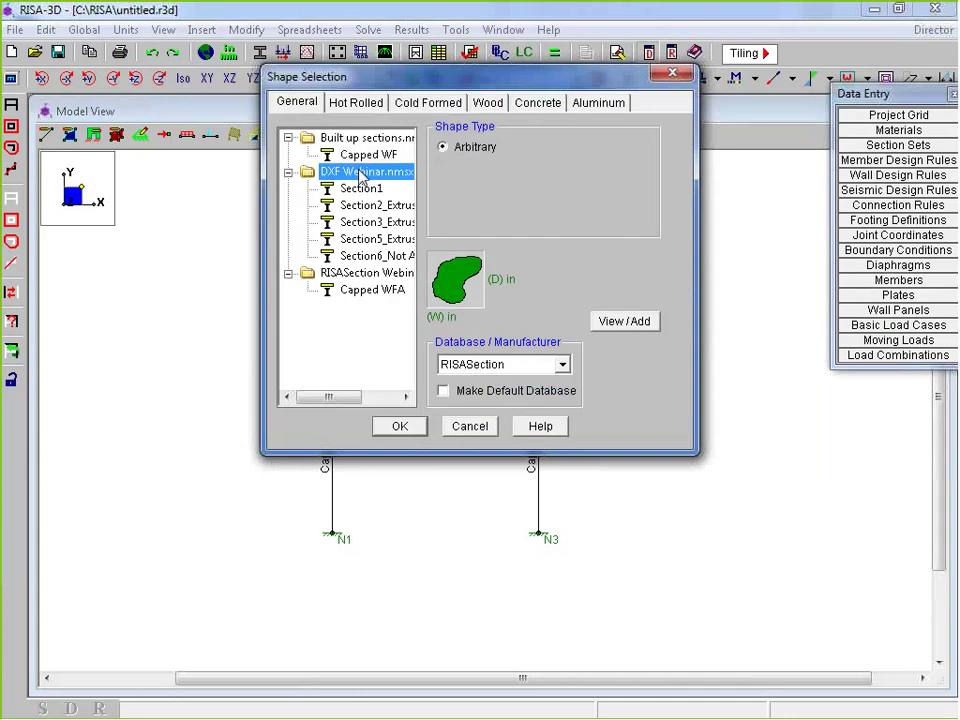
pyautogui.click(365, 188)
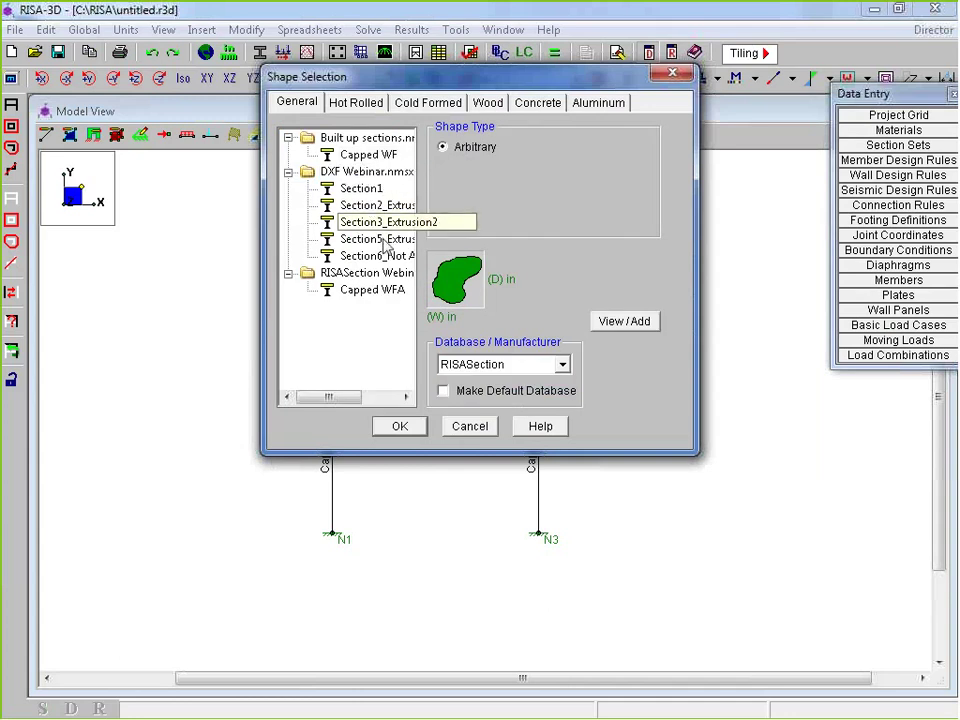
pyautogui.click(385, 241)
pyautogui.click(390, 256)
pyautogui.click(381, 222)
pyautogui.click(381, 239)
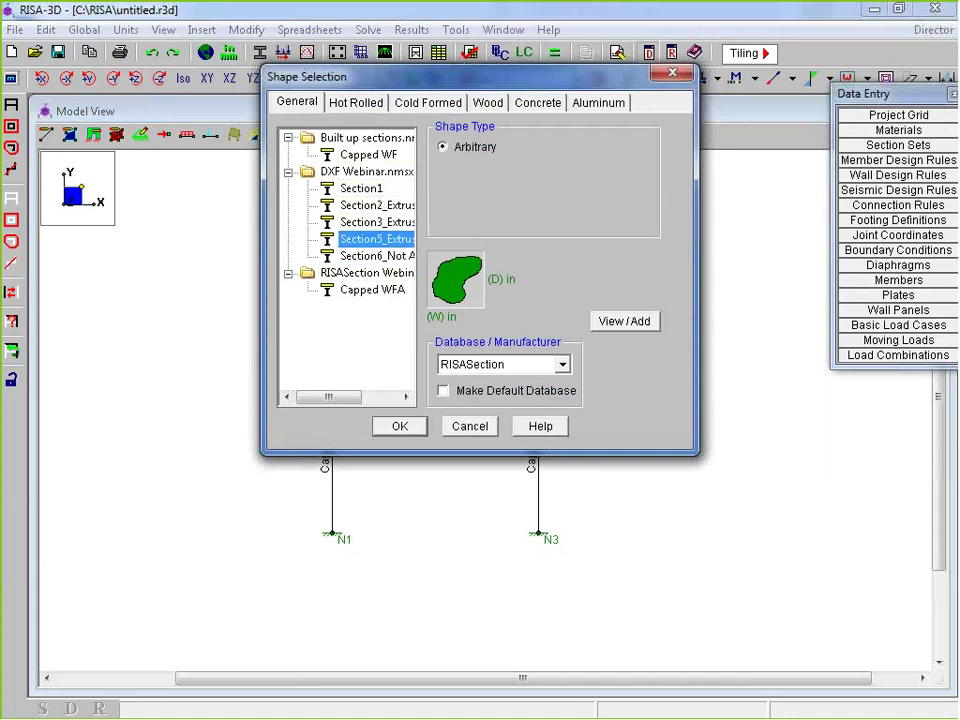
pyautogui.click(484, 428)
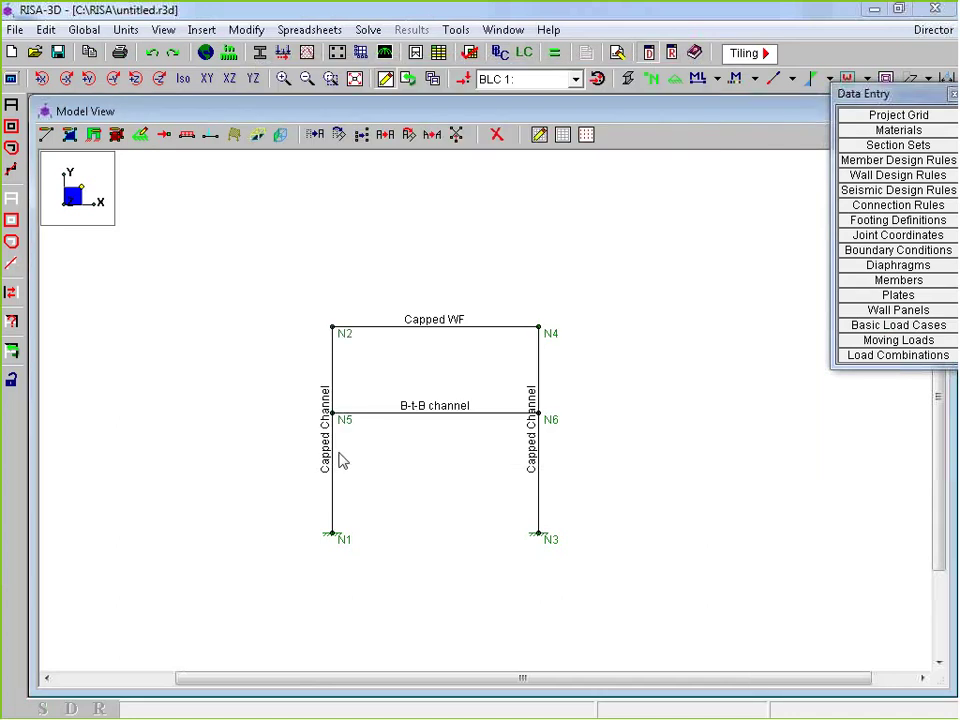
# Step: Show the frame members as rendered shapes in an isometric view and inspect the top Capped WF beam's member information
pyautogui.click(638, 80)
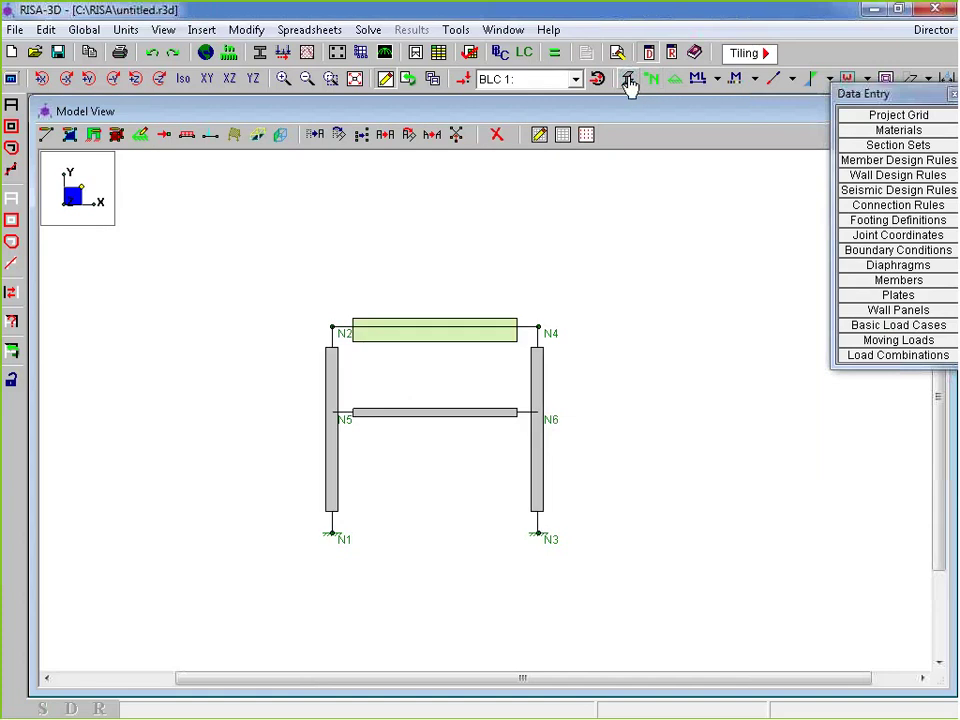
pyautogui.click(184, 79)
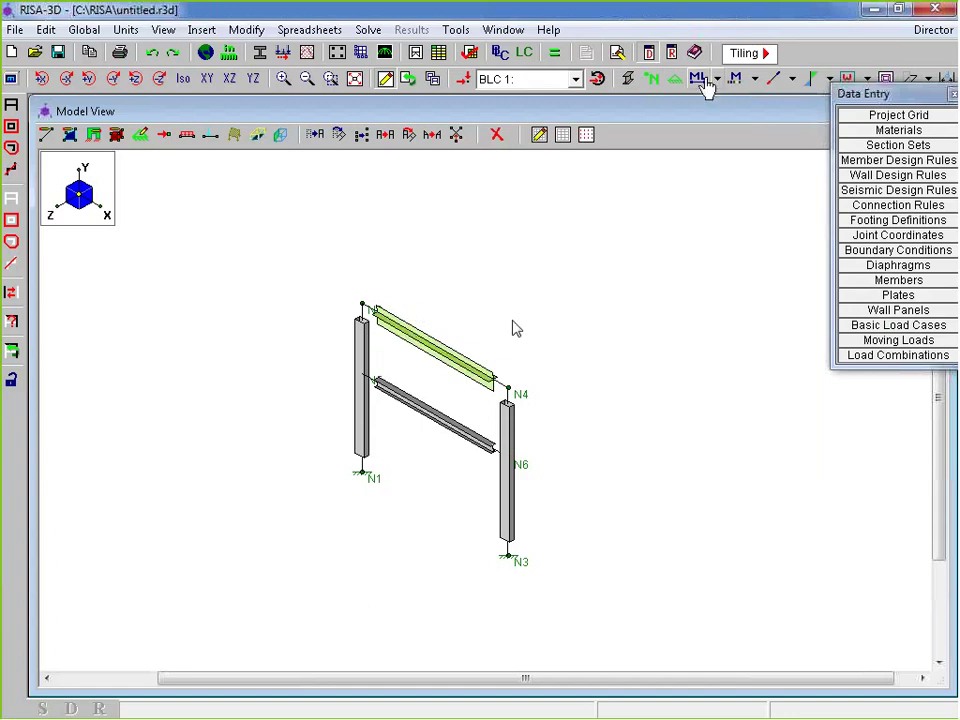
pyautogui.doubleClick(435, 345)
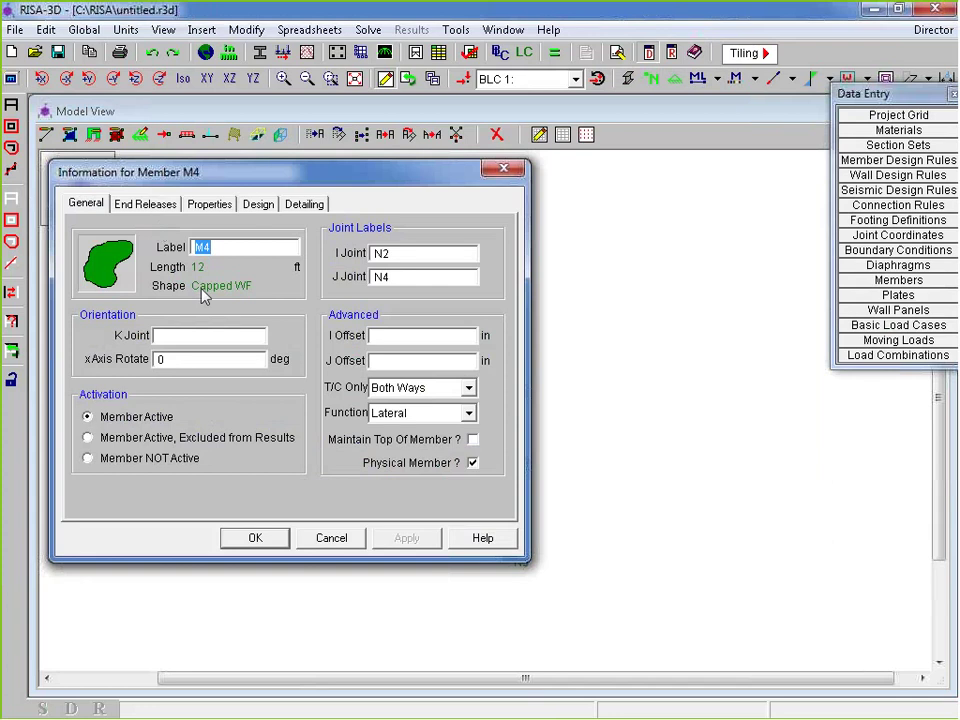
pyautogui.press('Return')
# Step: Set the x-axis rotation of the top beam between joints N2 and N4 to 90 degrees
pyautogui.scroll(3, 485, 370)
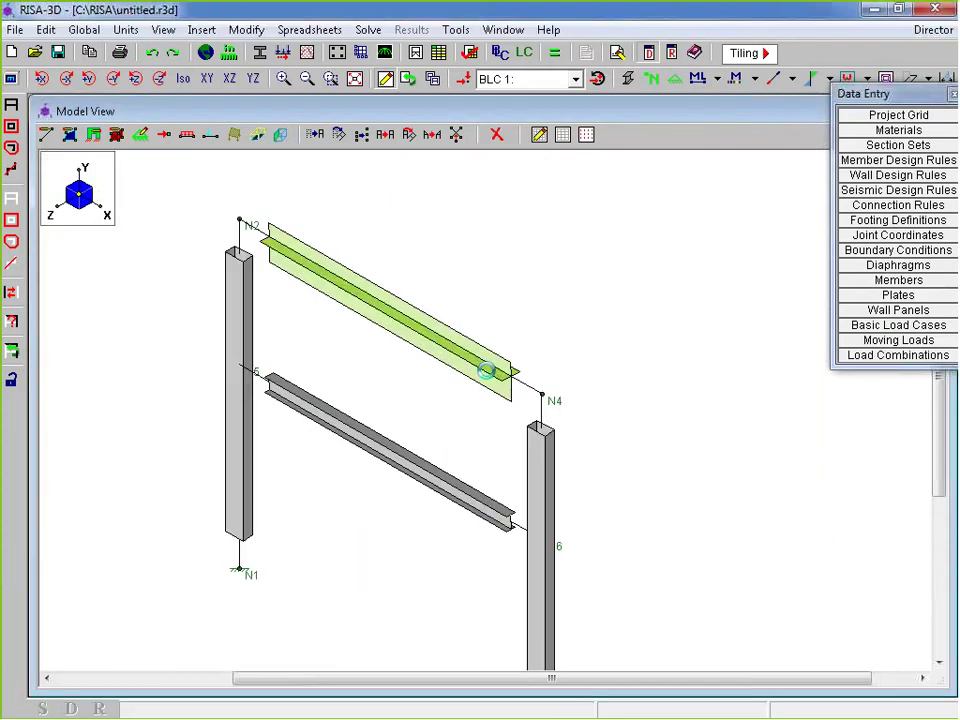
pyautogui.moveTo(485, 370); pyautogui.dragTo(488, 416)
pyautogui.scroll(2, 485, 403)
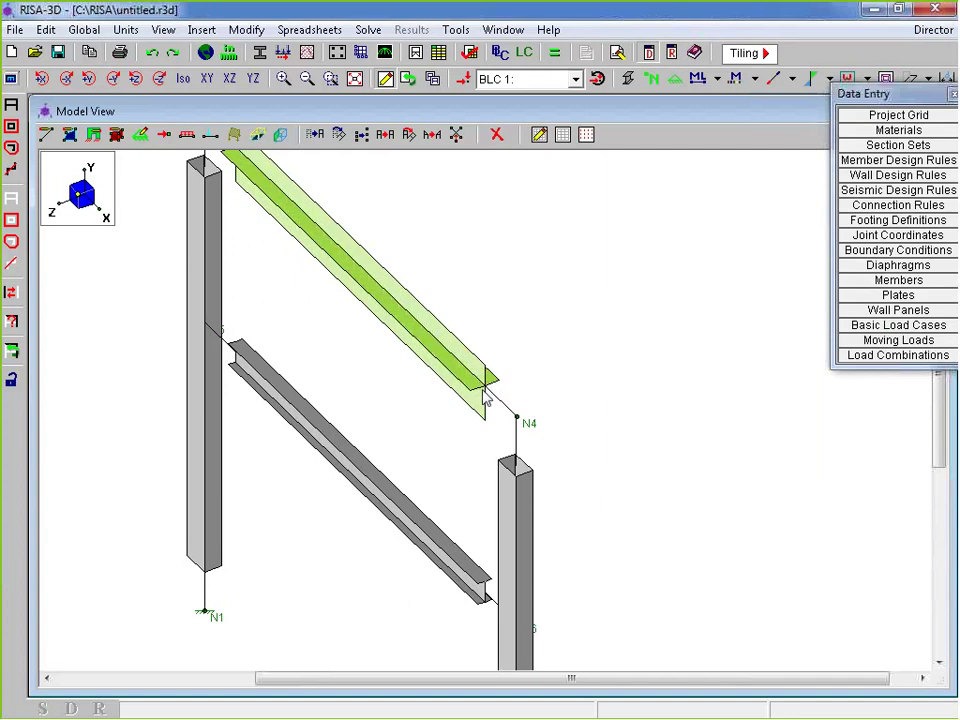
pyautogui.scroll(-2, 484, 429)
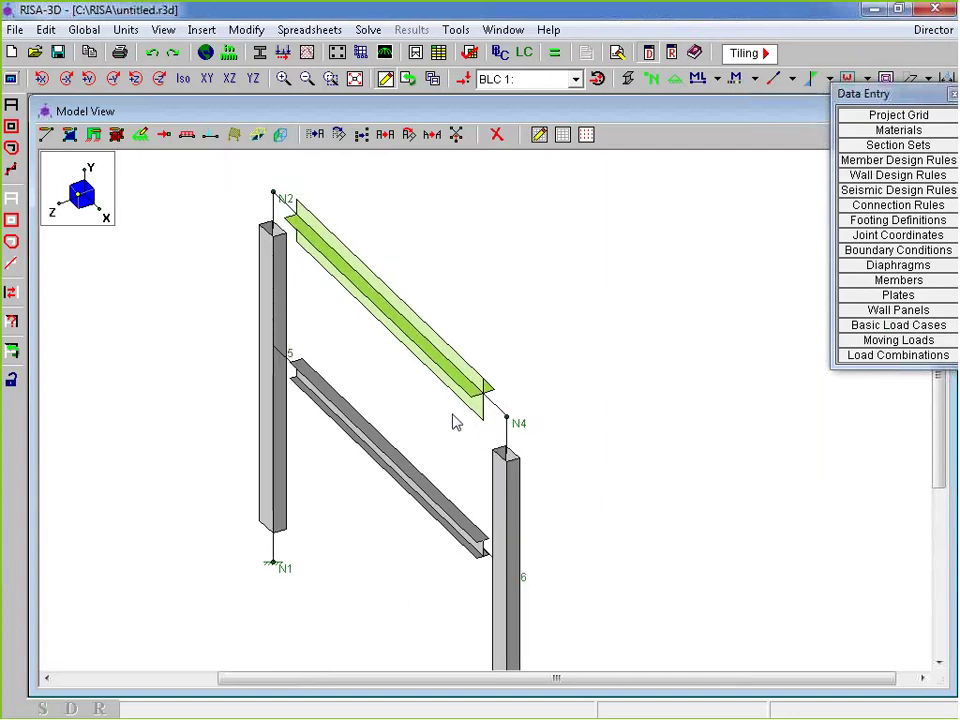
pyautogui.scroll(2, 454, 420)
pyautogui.moveTo(503, 413); pyautogui.dragTo(480, 420)
pyautogui.click(532, 395)
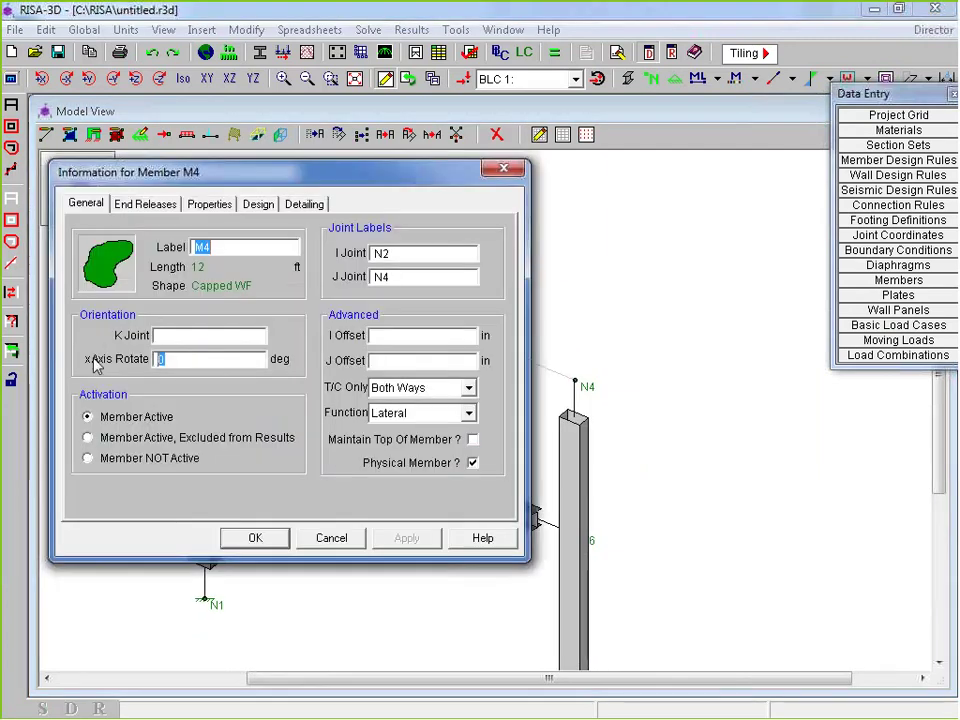
pyautogui.press('Escape')
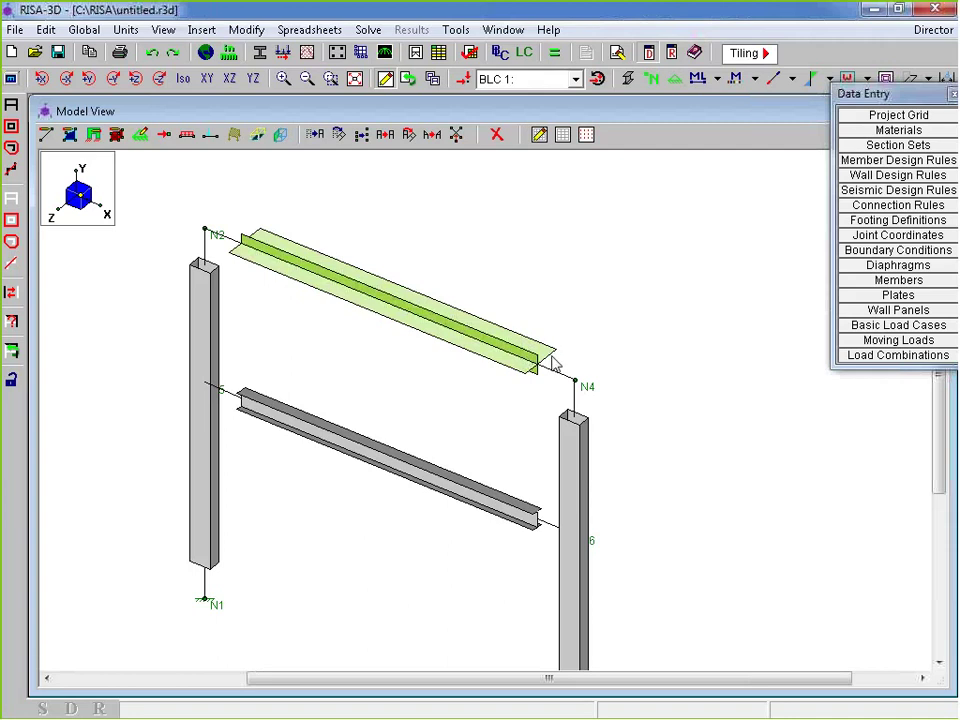
# Step: Review the top beam's member information and its orientation in the rendered frame
pyautogui.doubleClick(556, 379)
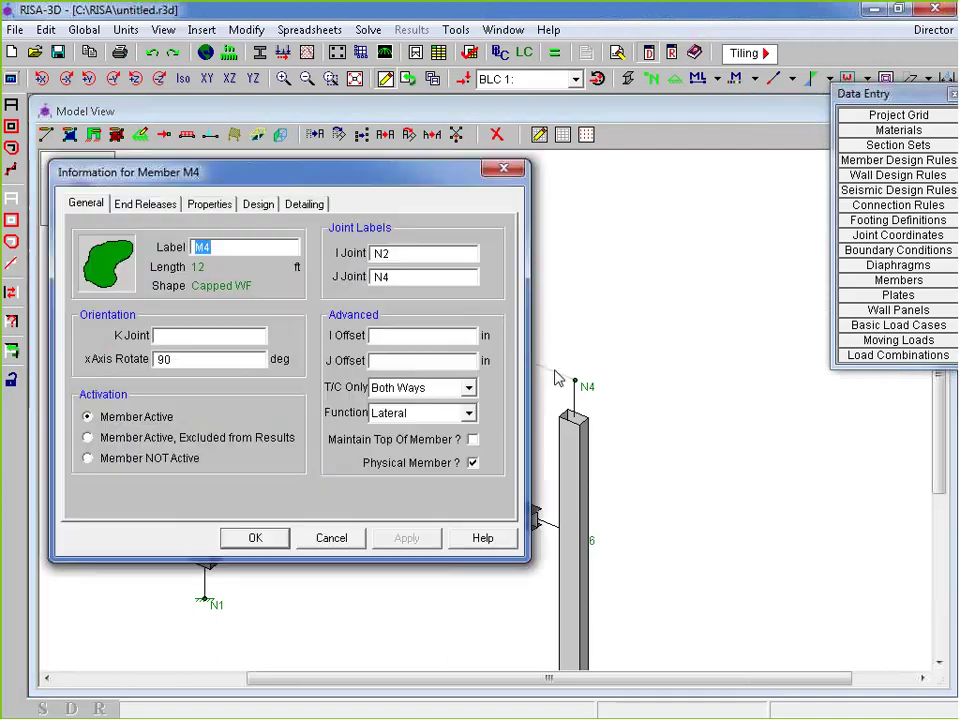
pyautogui.press('Escape')
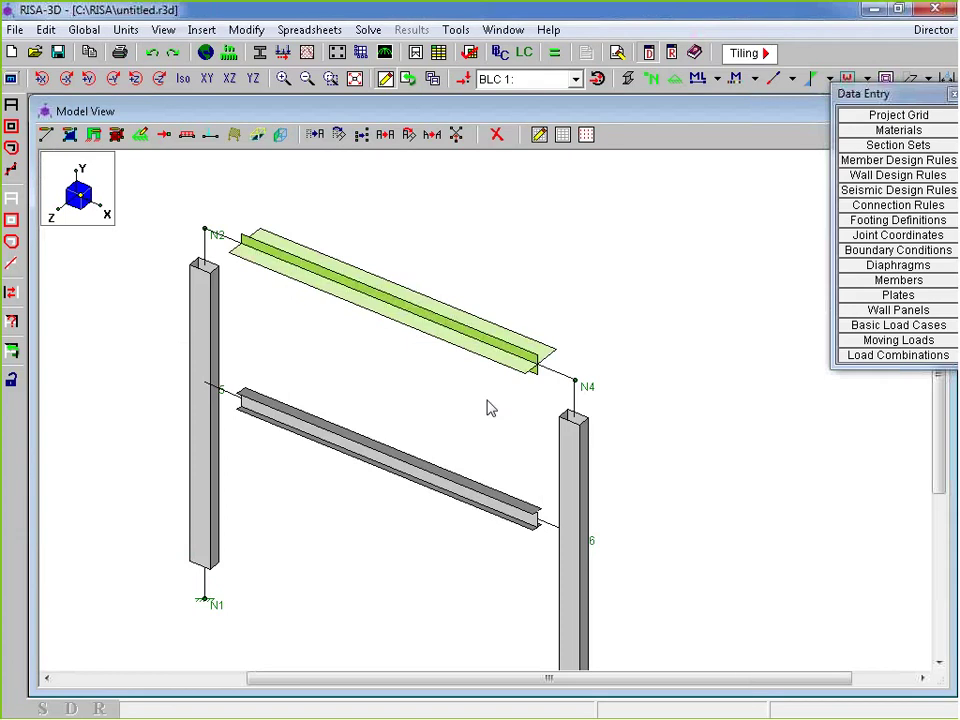
pyautogui.scroll(-1, 487, 407)
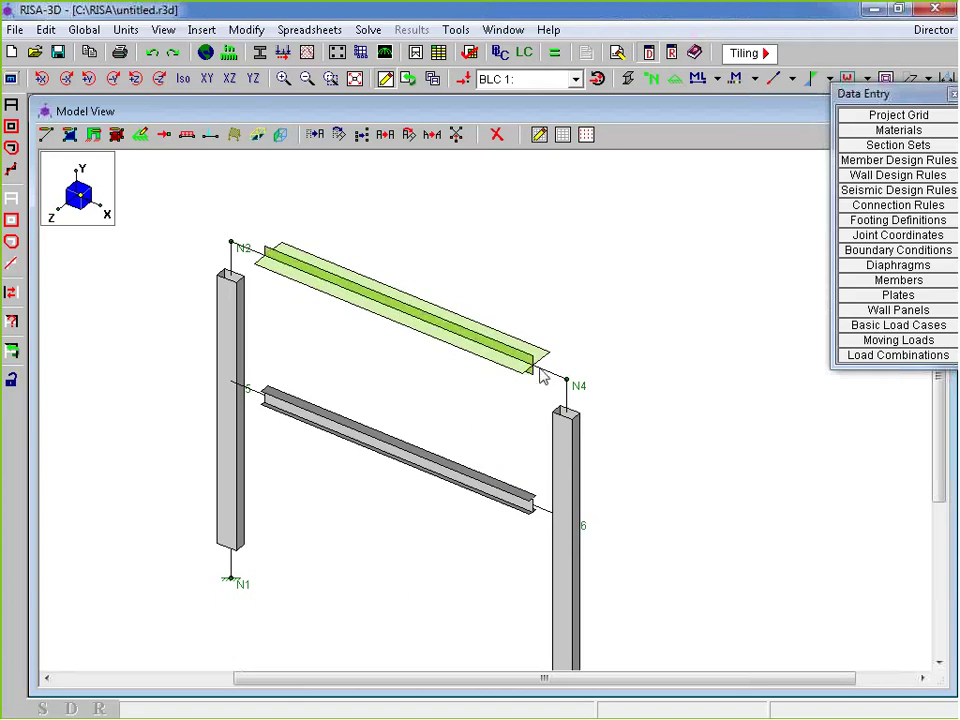
pyautogui.scroll(-2, 541, 374)
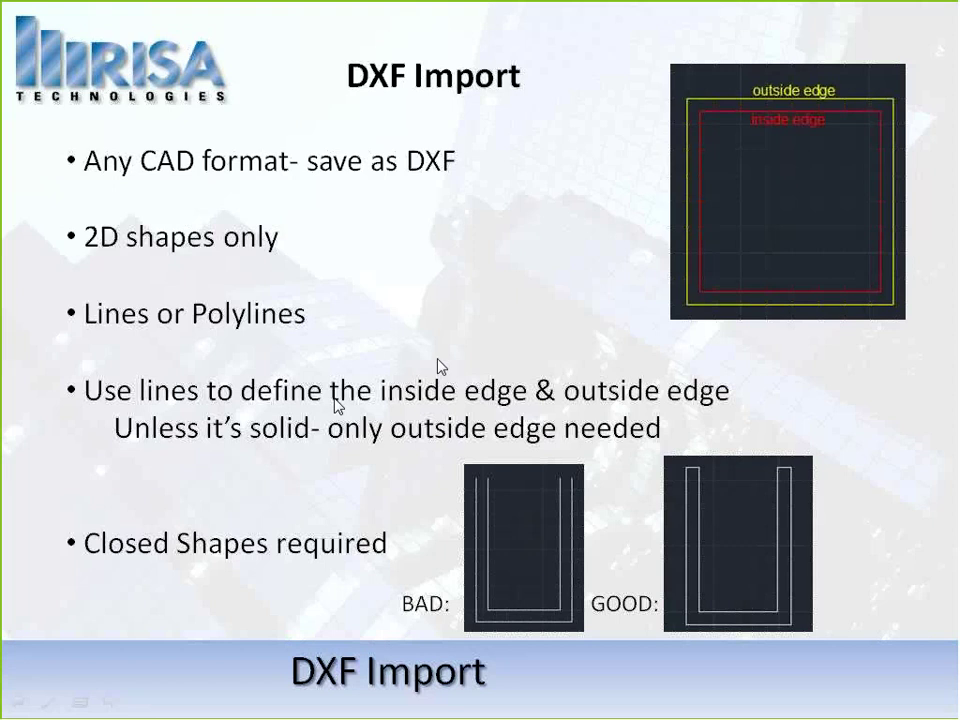
pyautogui.click(437, 365)
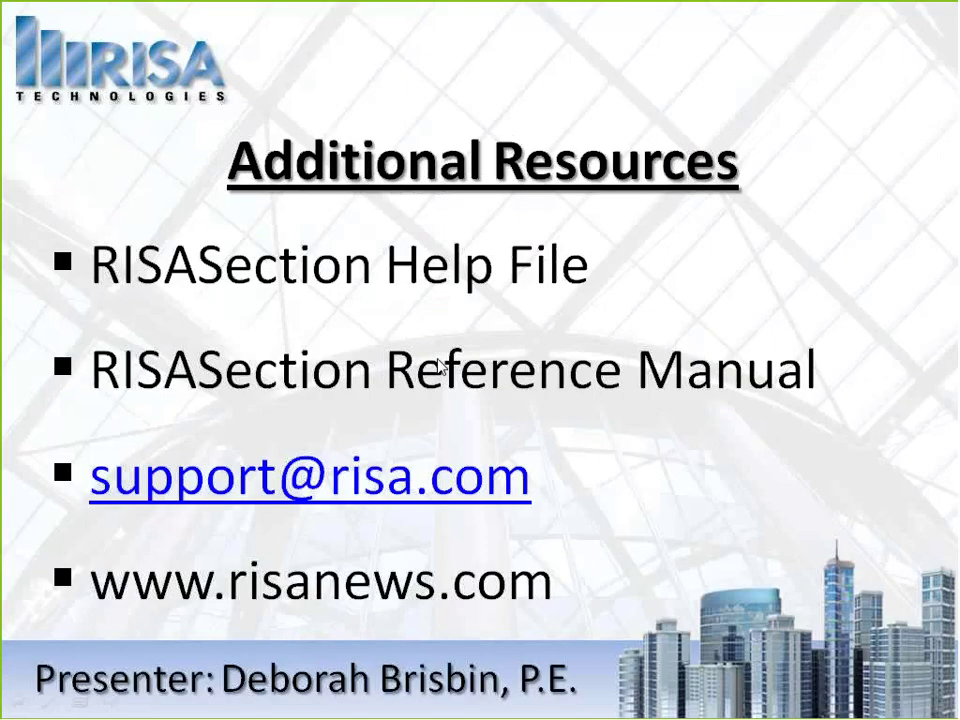